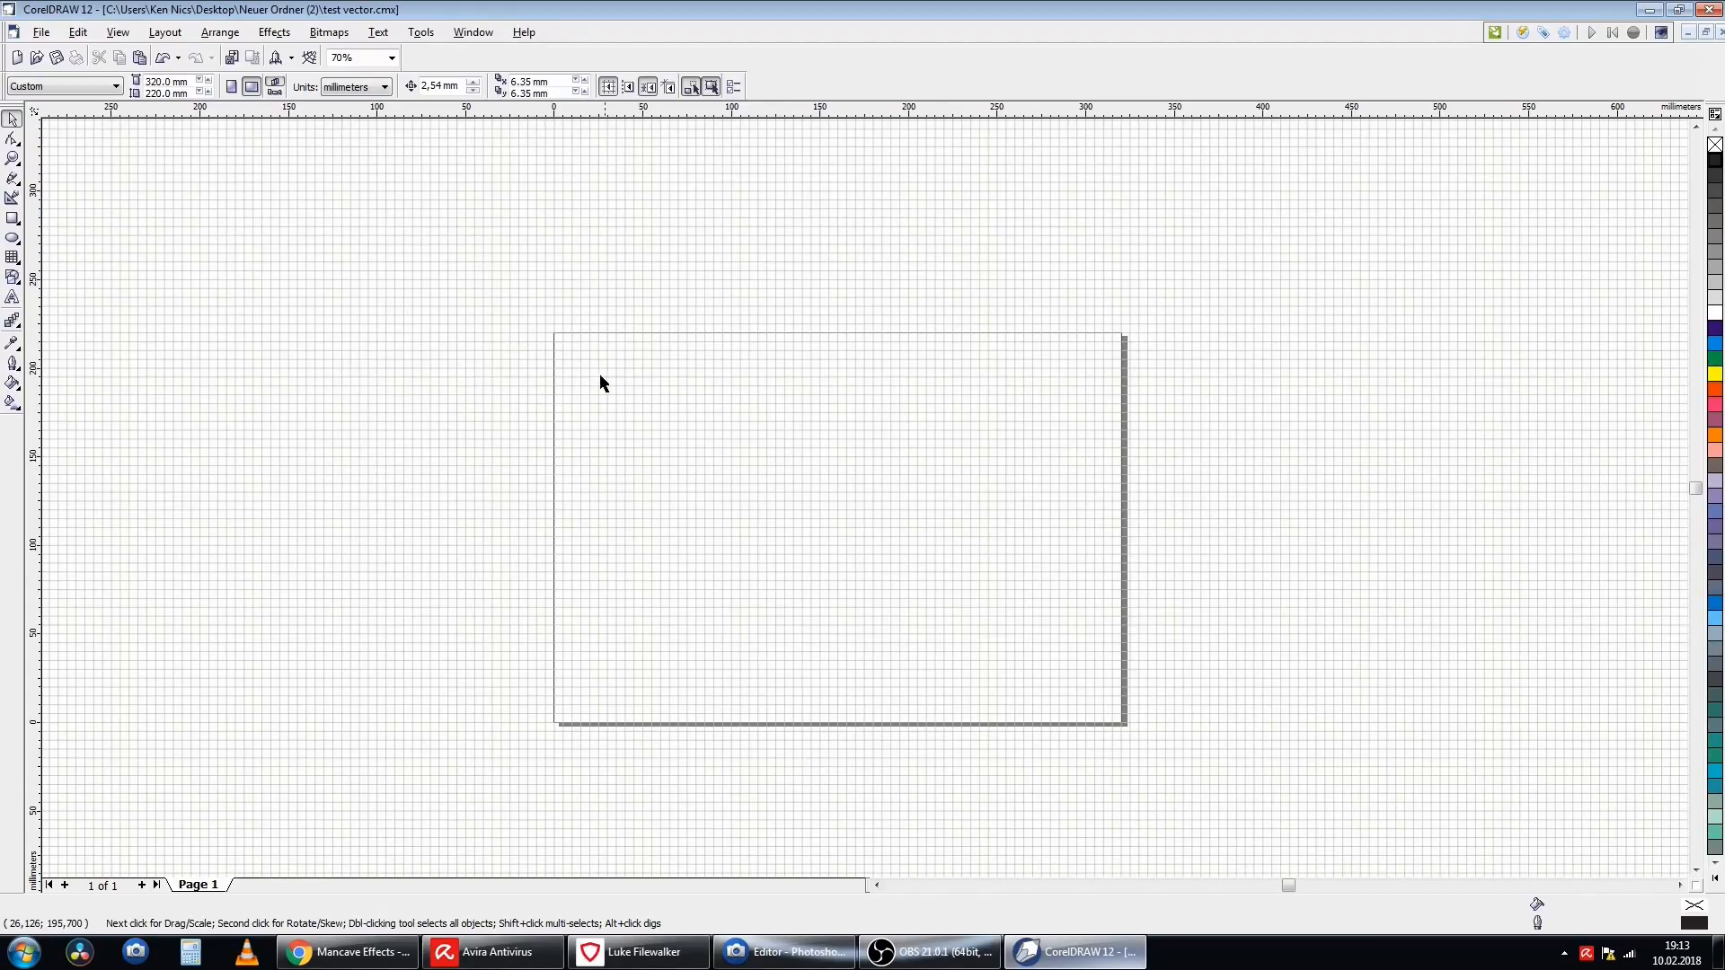
- Draw a rectangle about 90 mm wide and 85 mm high in the upper-left part of the page
click(13, 222)
drag(616, 377, 776, 528)
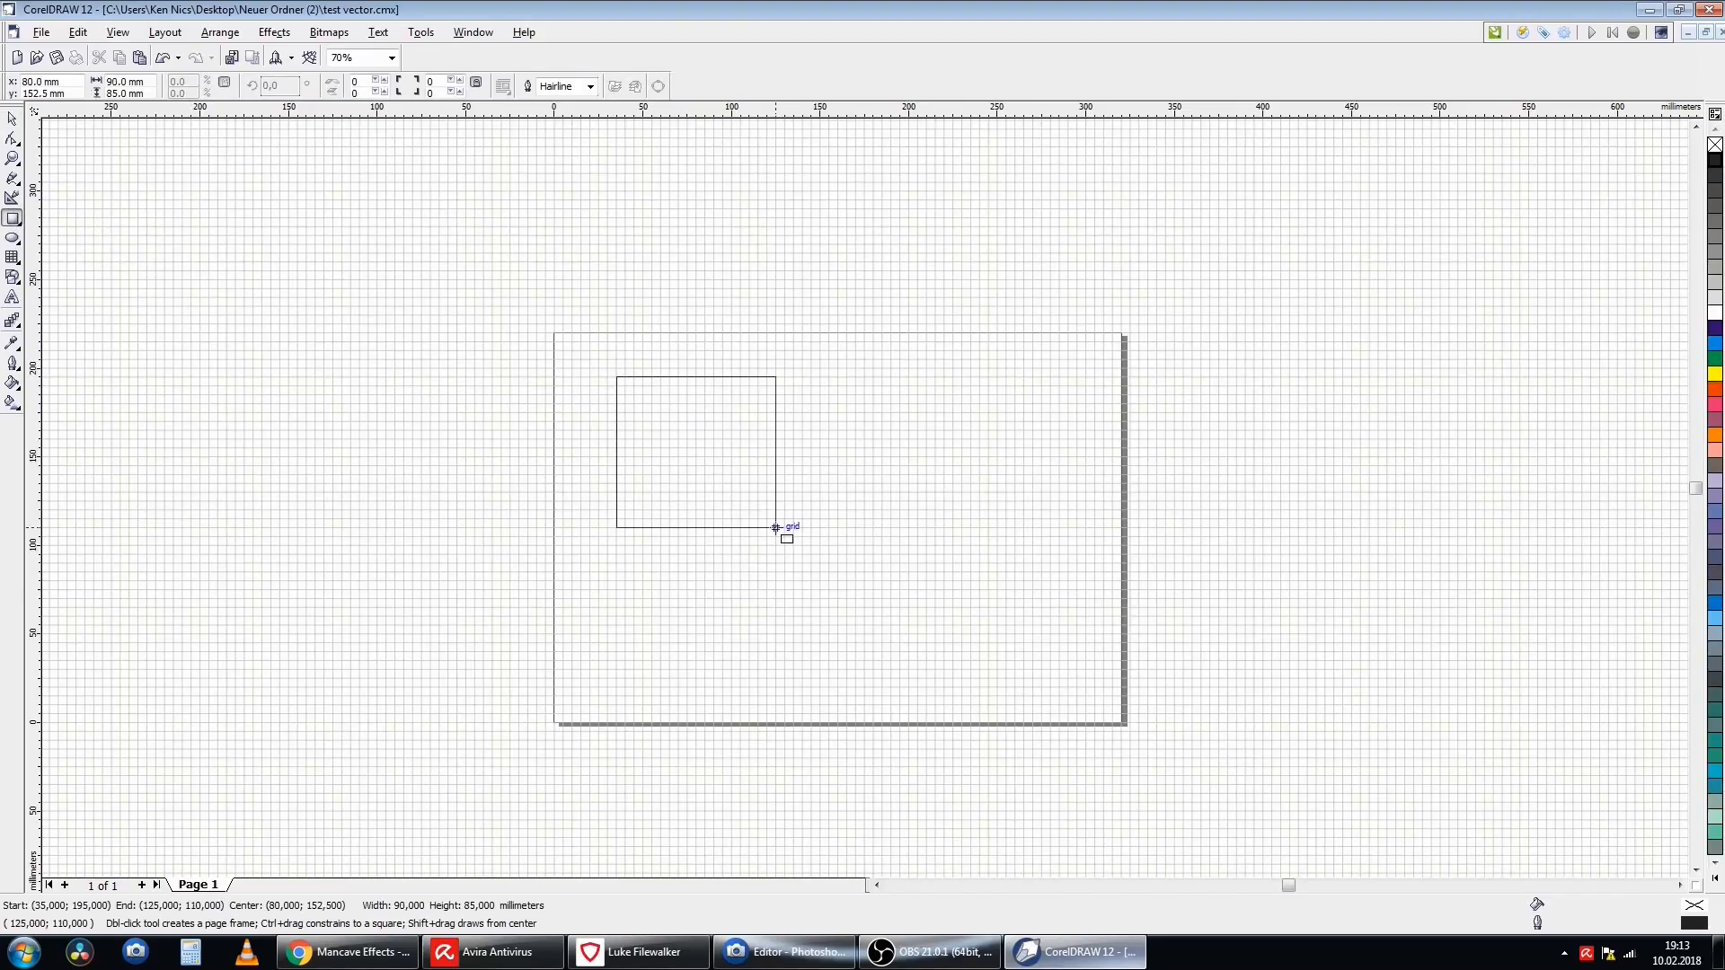
scroll(724, 419, up, 2)
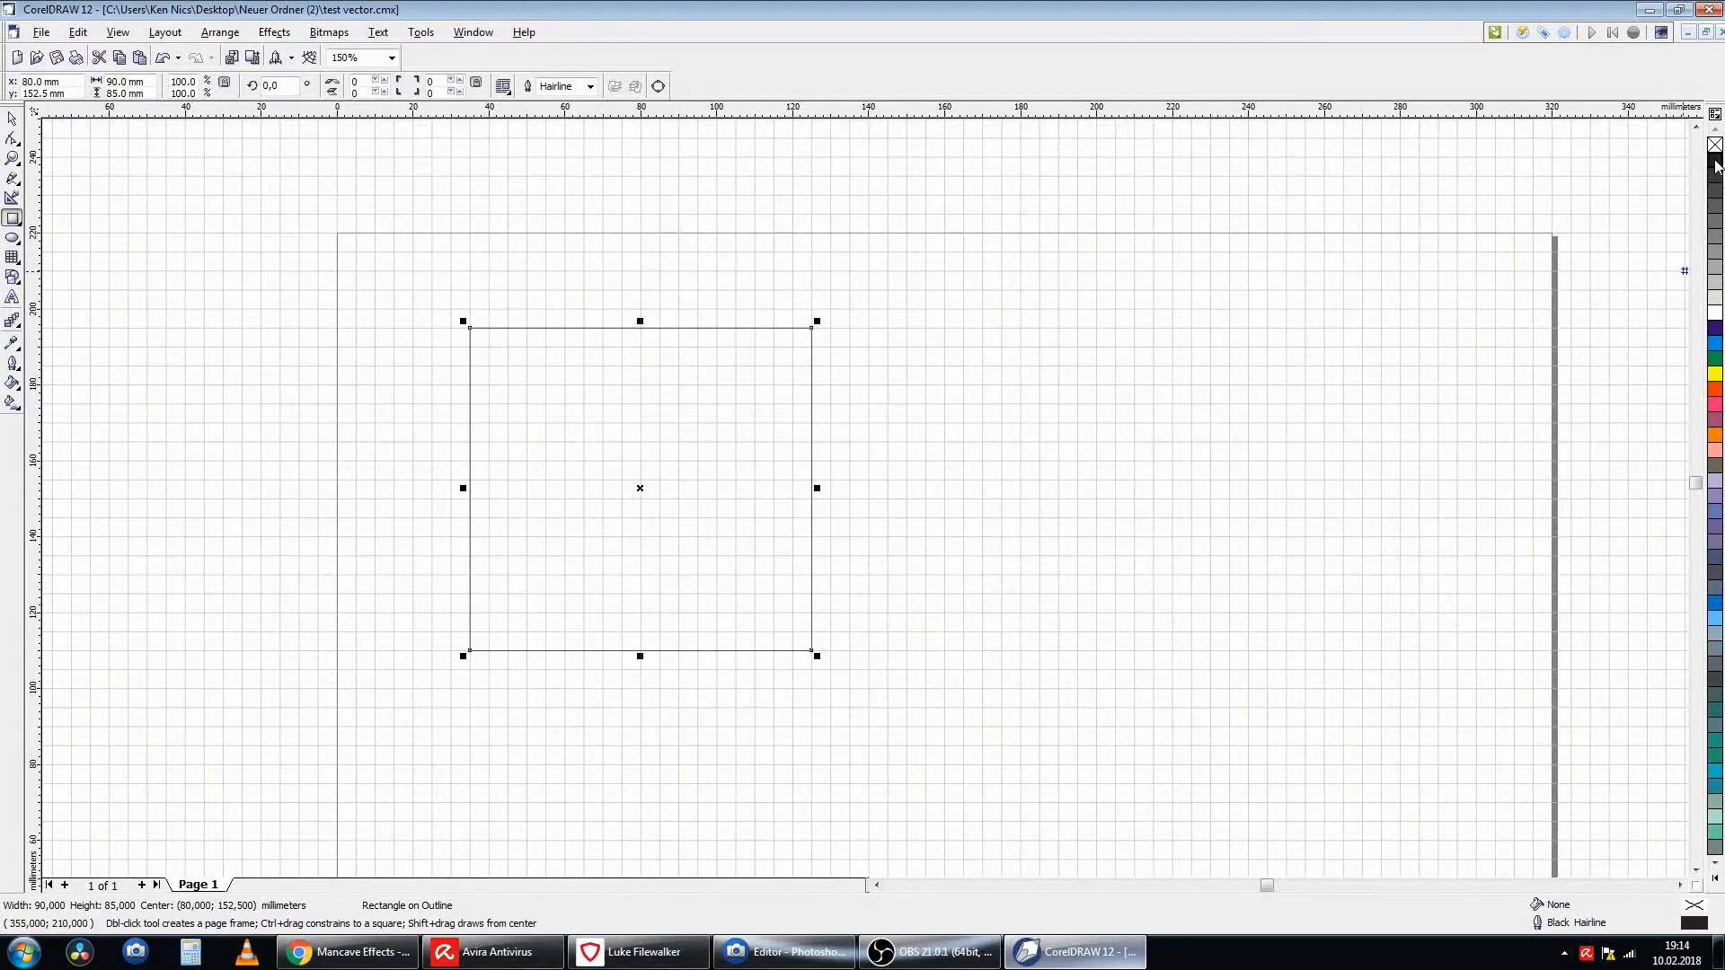
- Try a black fill and a removed outline on the rectangle, ending with no fill and a black outline
click(1716, 161)
click(1715, 145)
right_click(1715, 146)
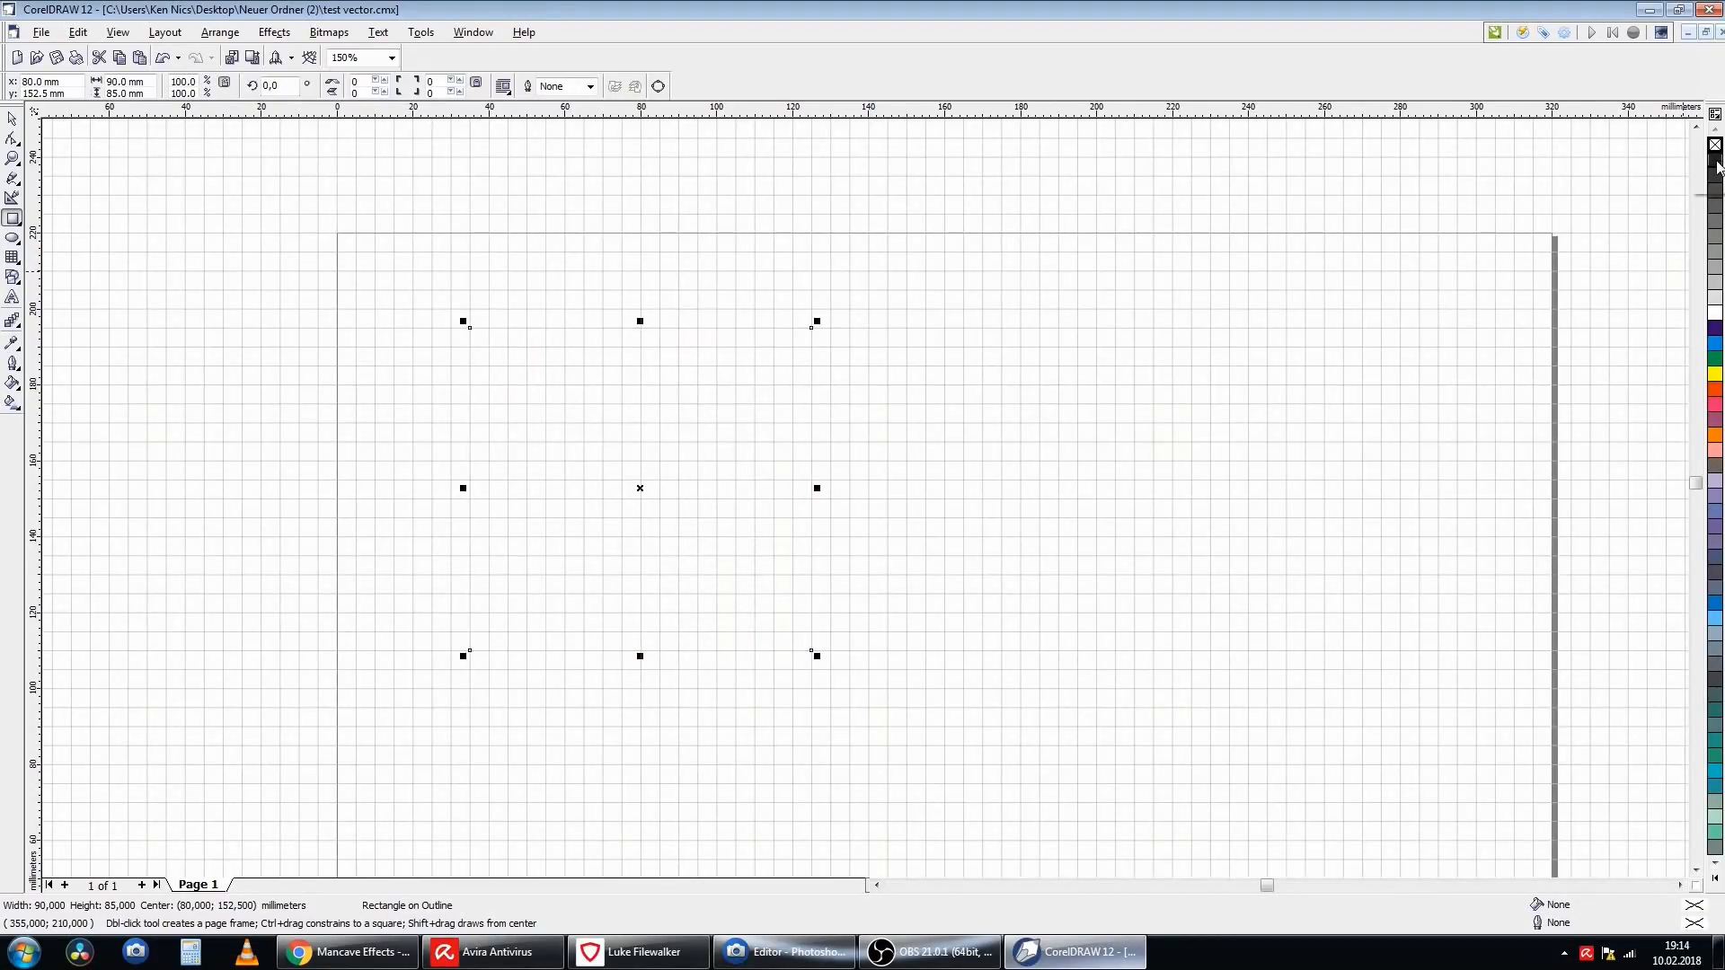
right_click(1717, 164)
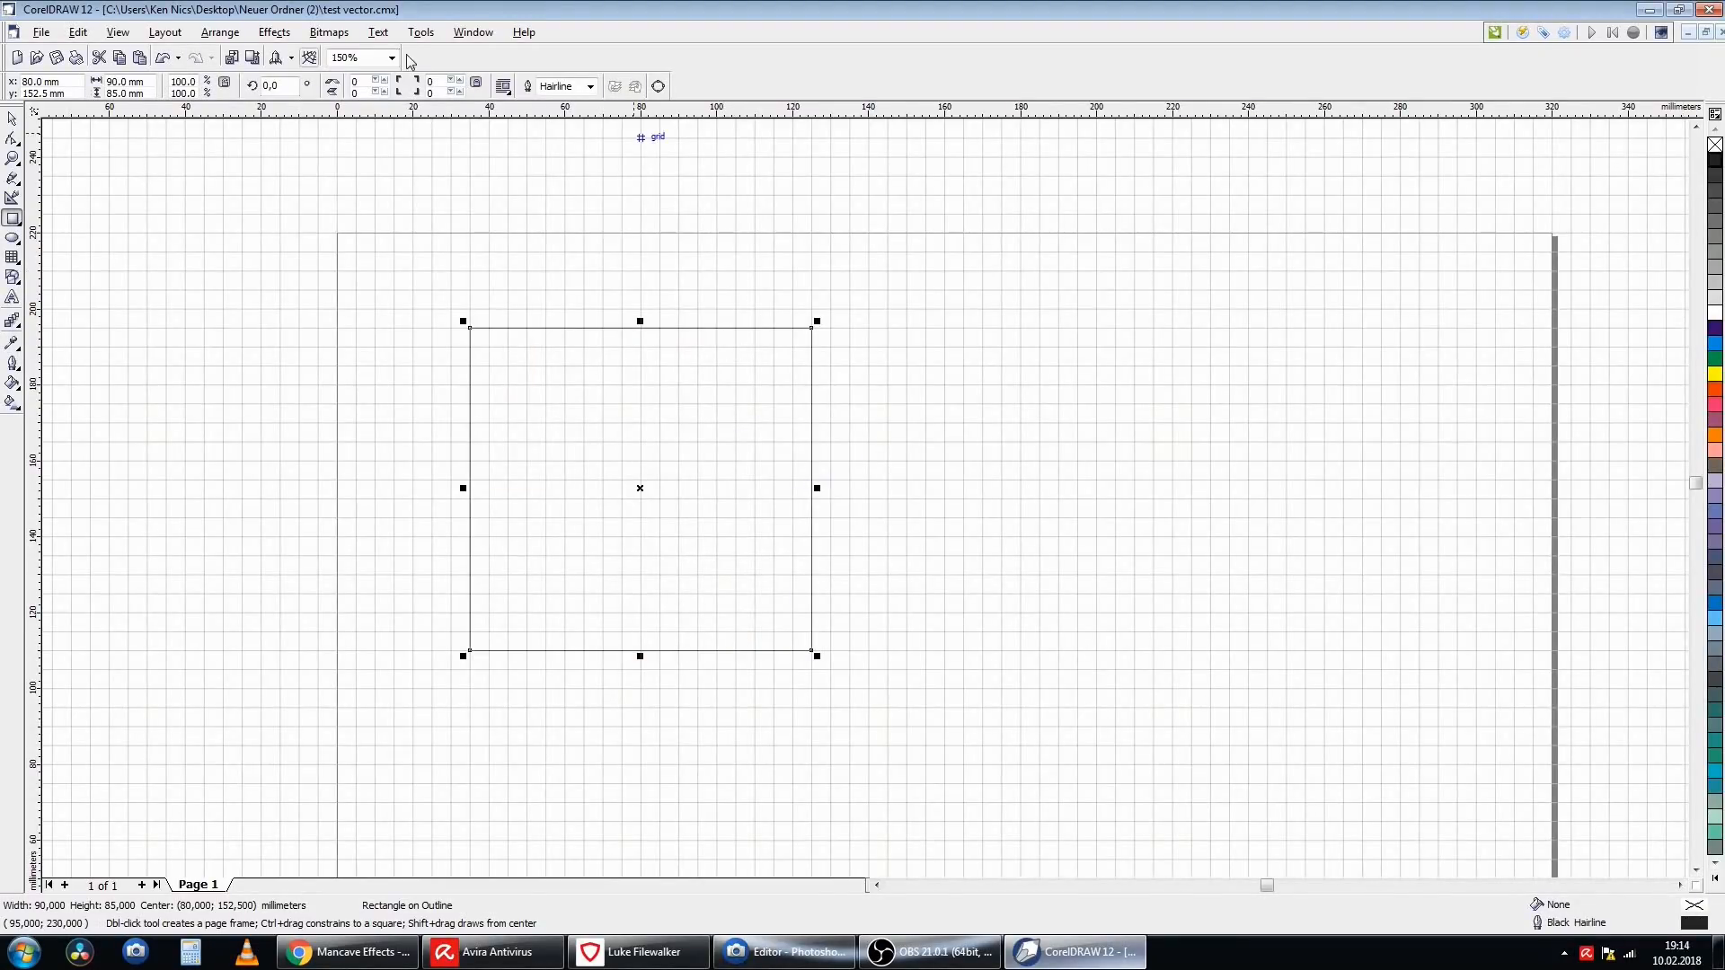
click(169, 229)
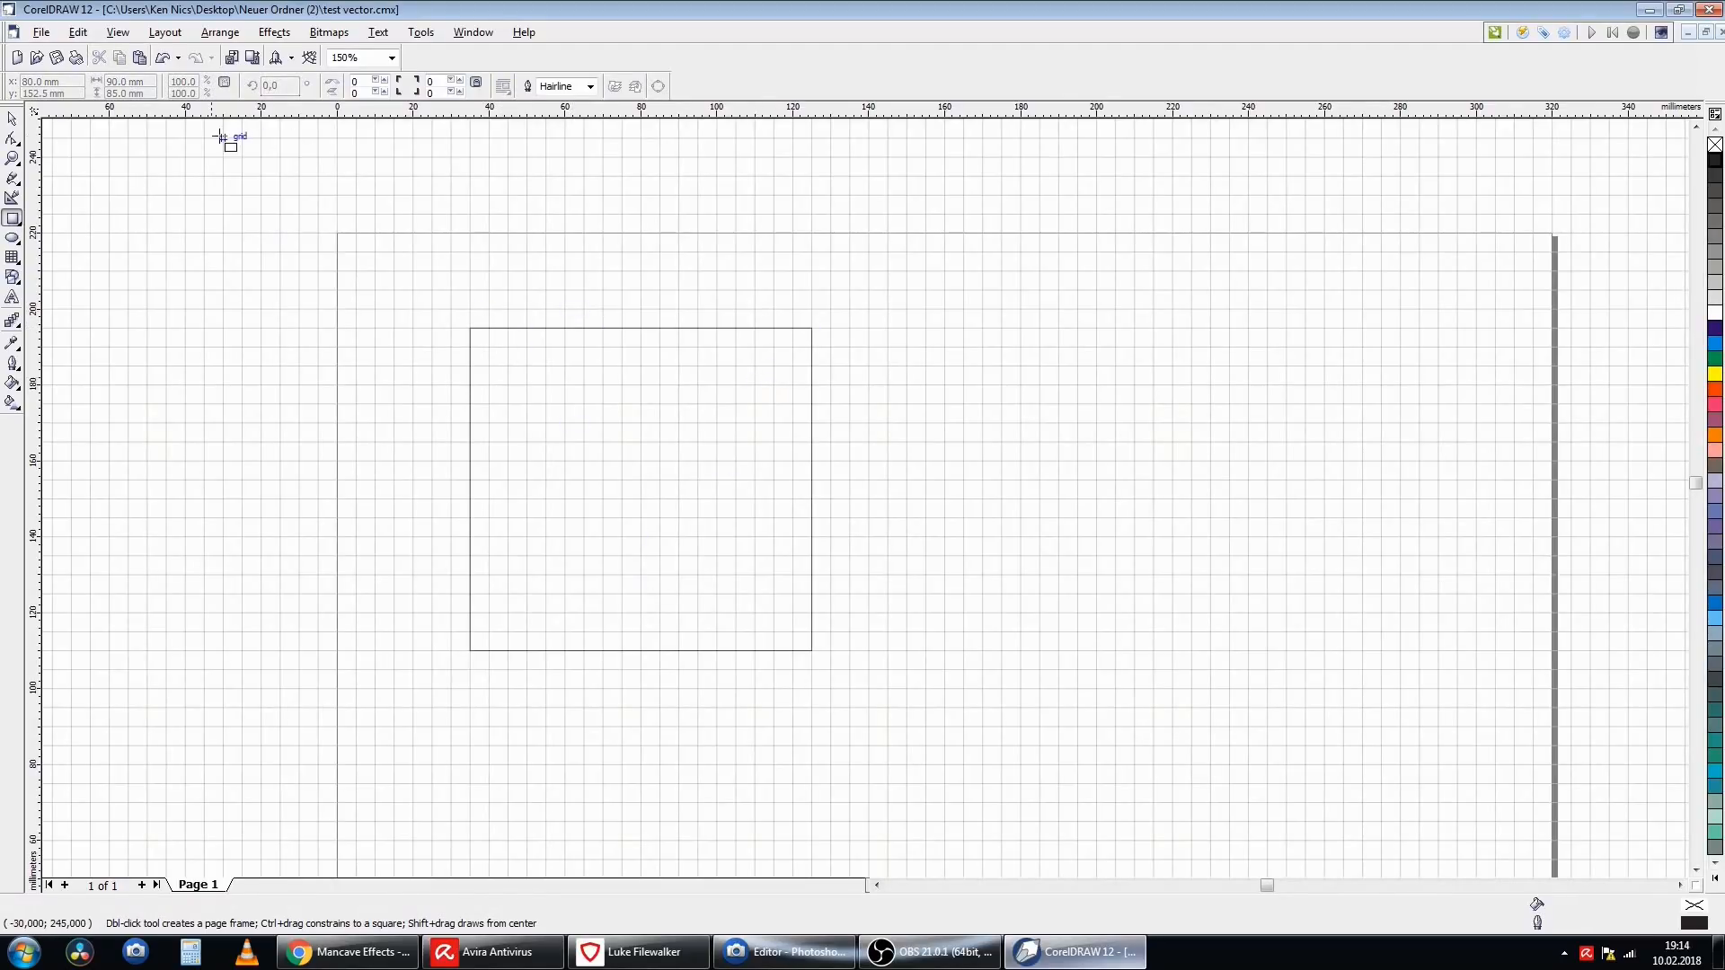
- Convert the rectangle to curves so its nodes can be edited with the Shape tool
click(12, 141)
click(641, 329)
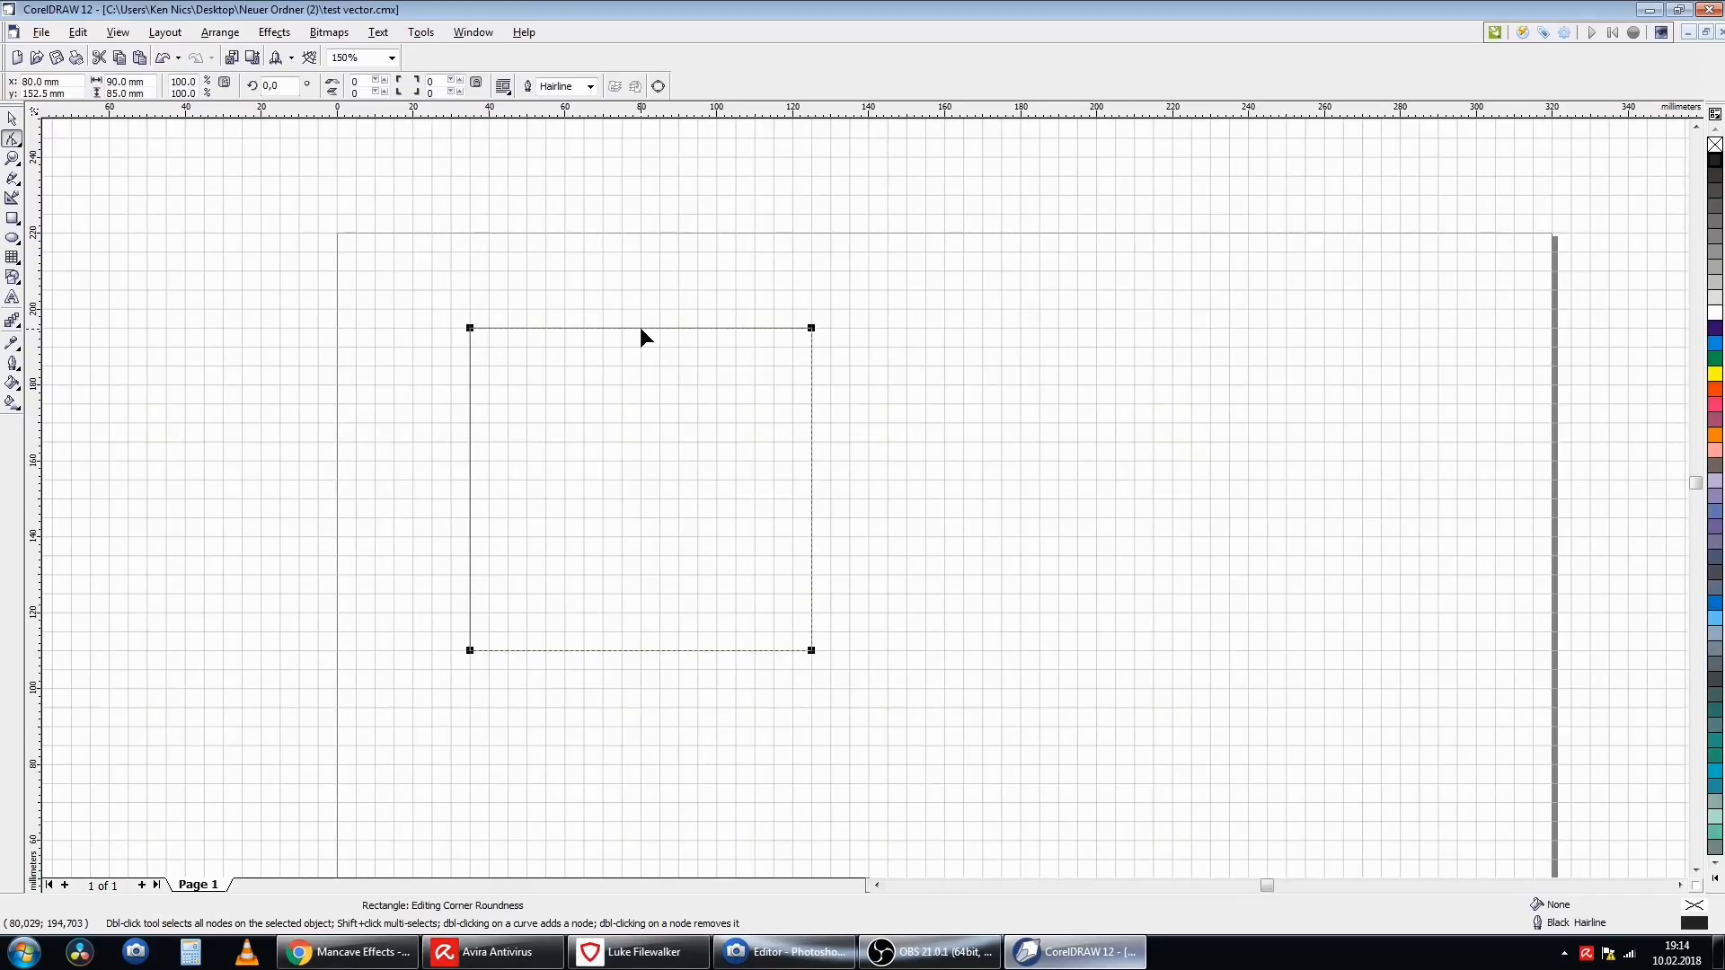
right_click(641, 337)
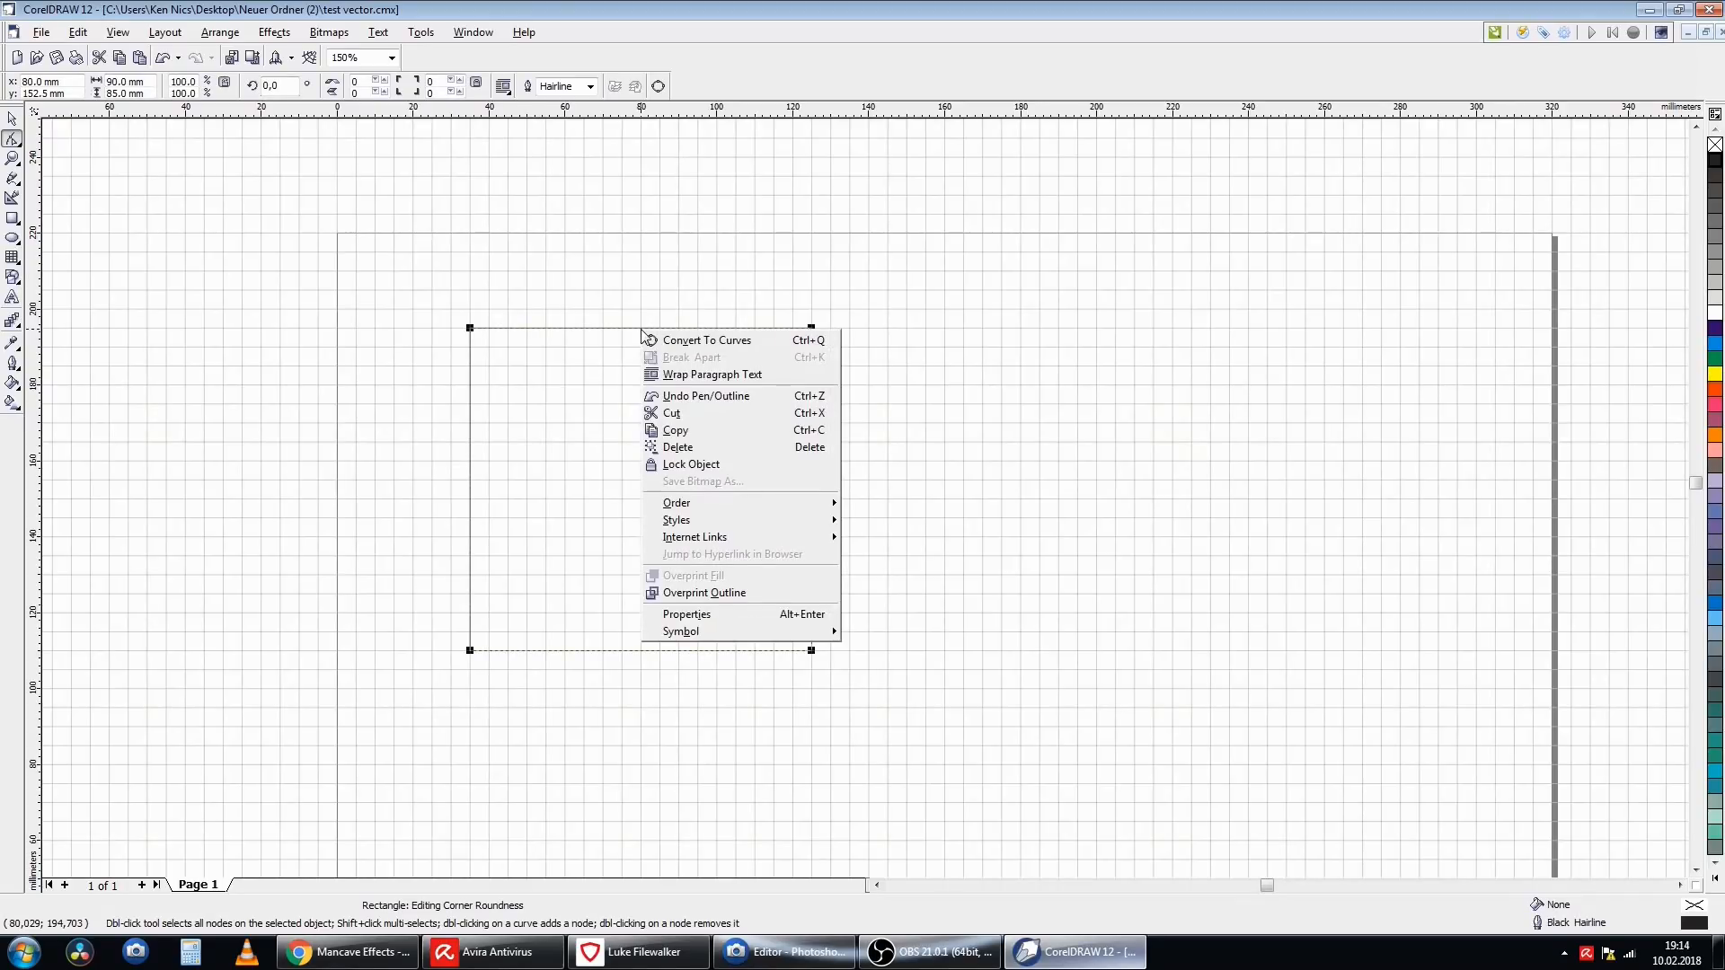
click(701, 343)
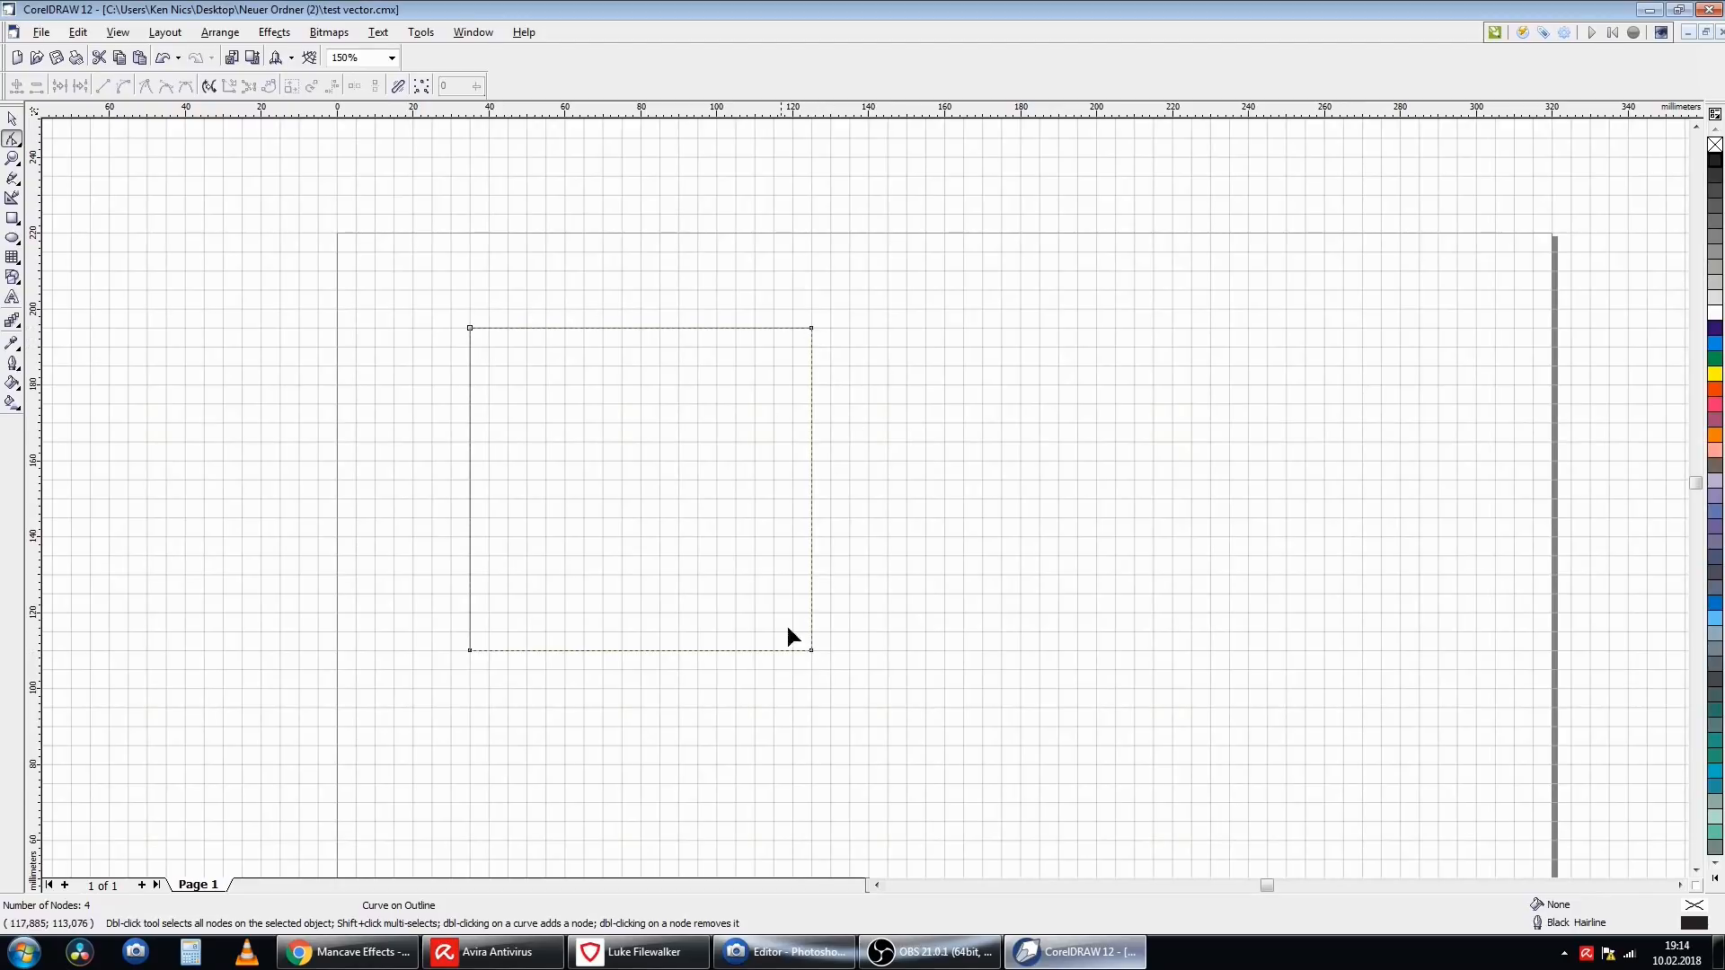
- Move the rectangle's upper-left node to (105, 130) and its lower-right node to about (104, 113)
click(469, 329)
drag(470, 330, 736, 573)
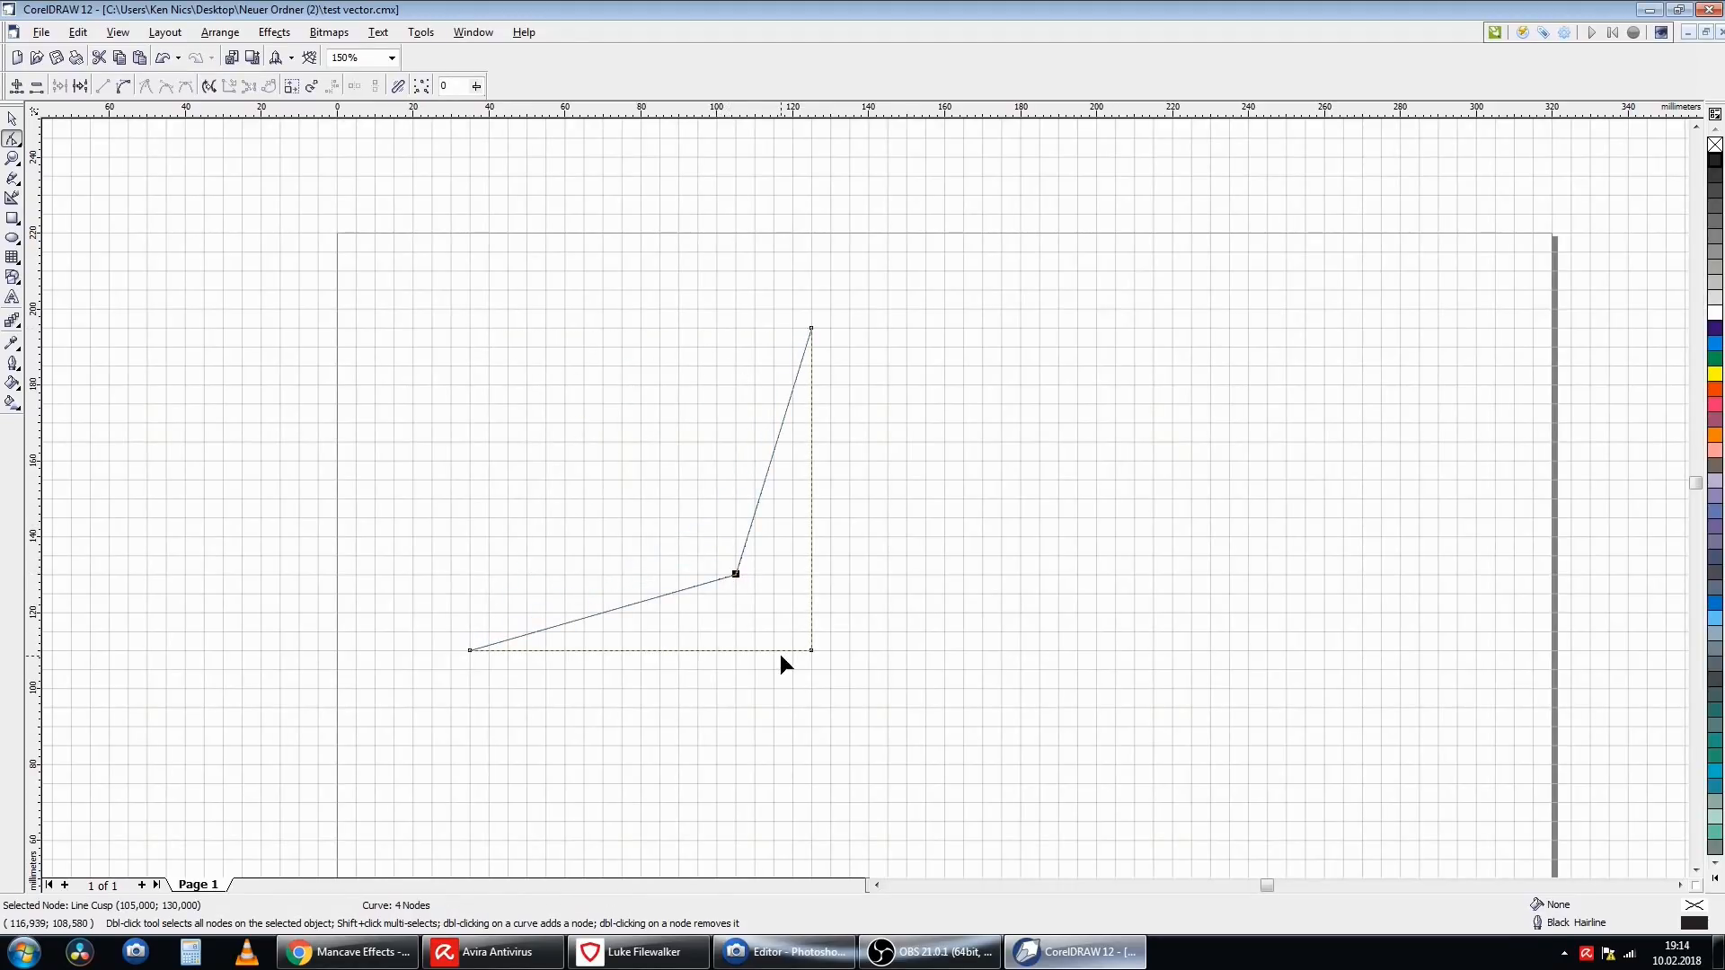
drag(810, 650, 735, 641)
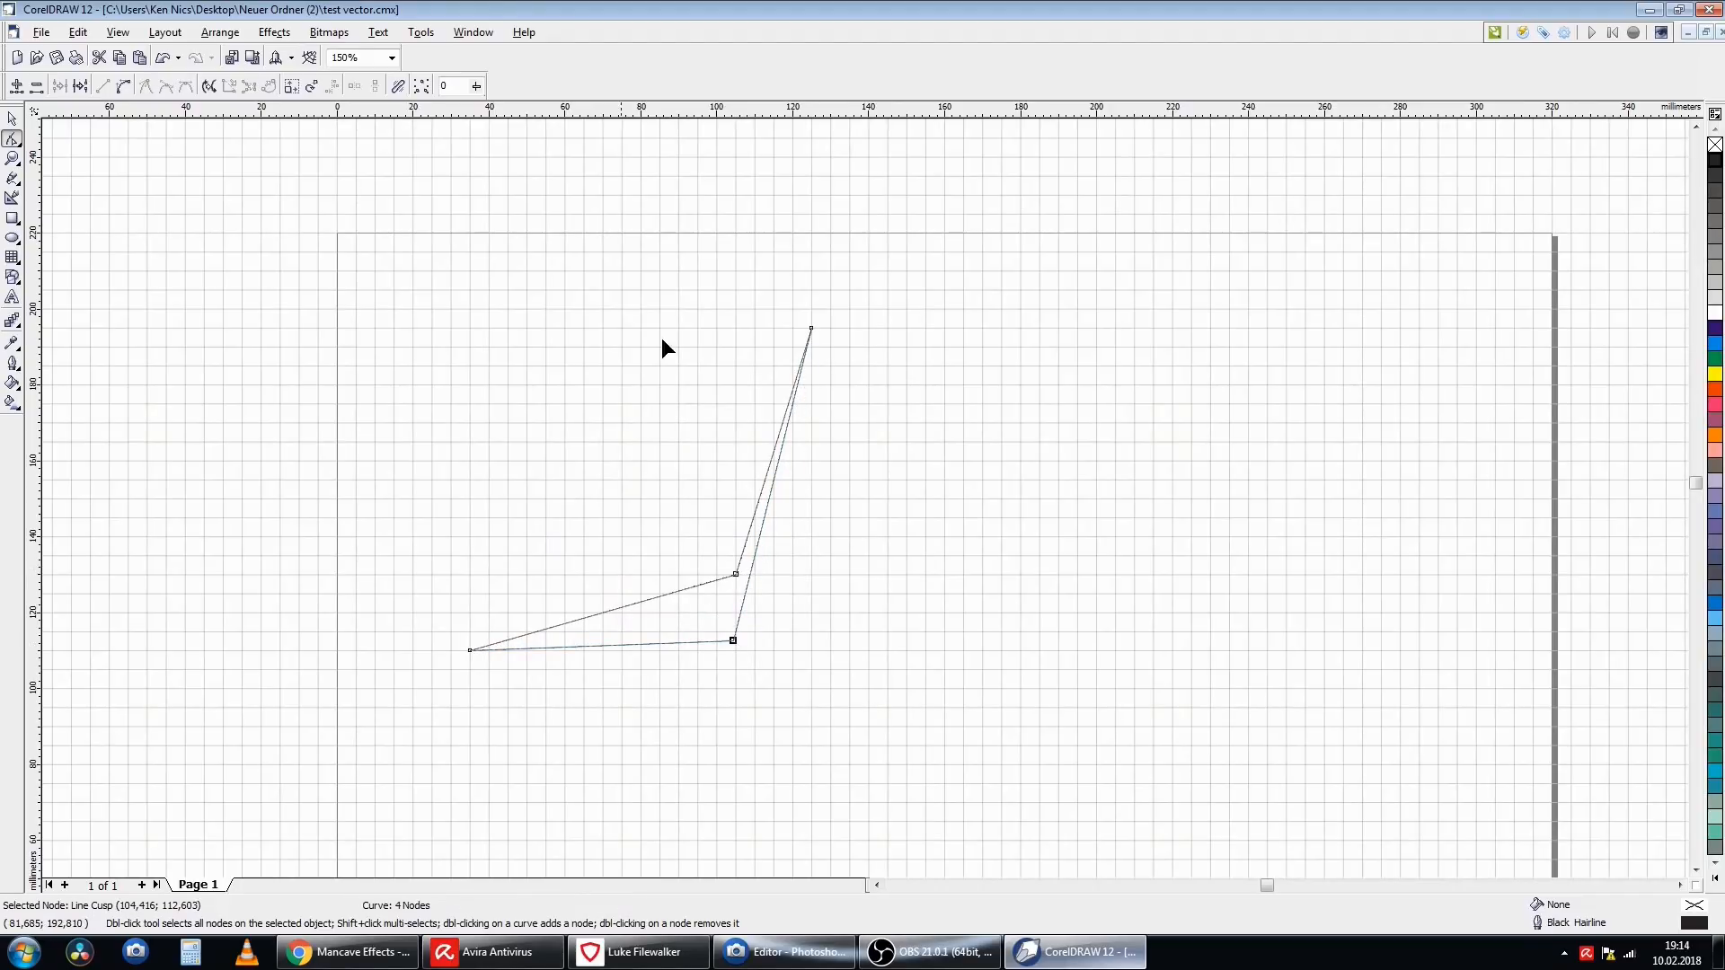
- Undo the two corner node moves to restore the rectangular shape
click(162, 60)
click(163, 59)
click(163, 59)
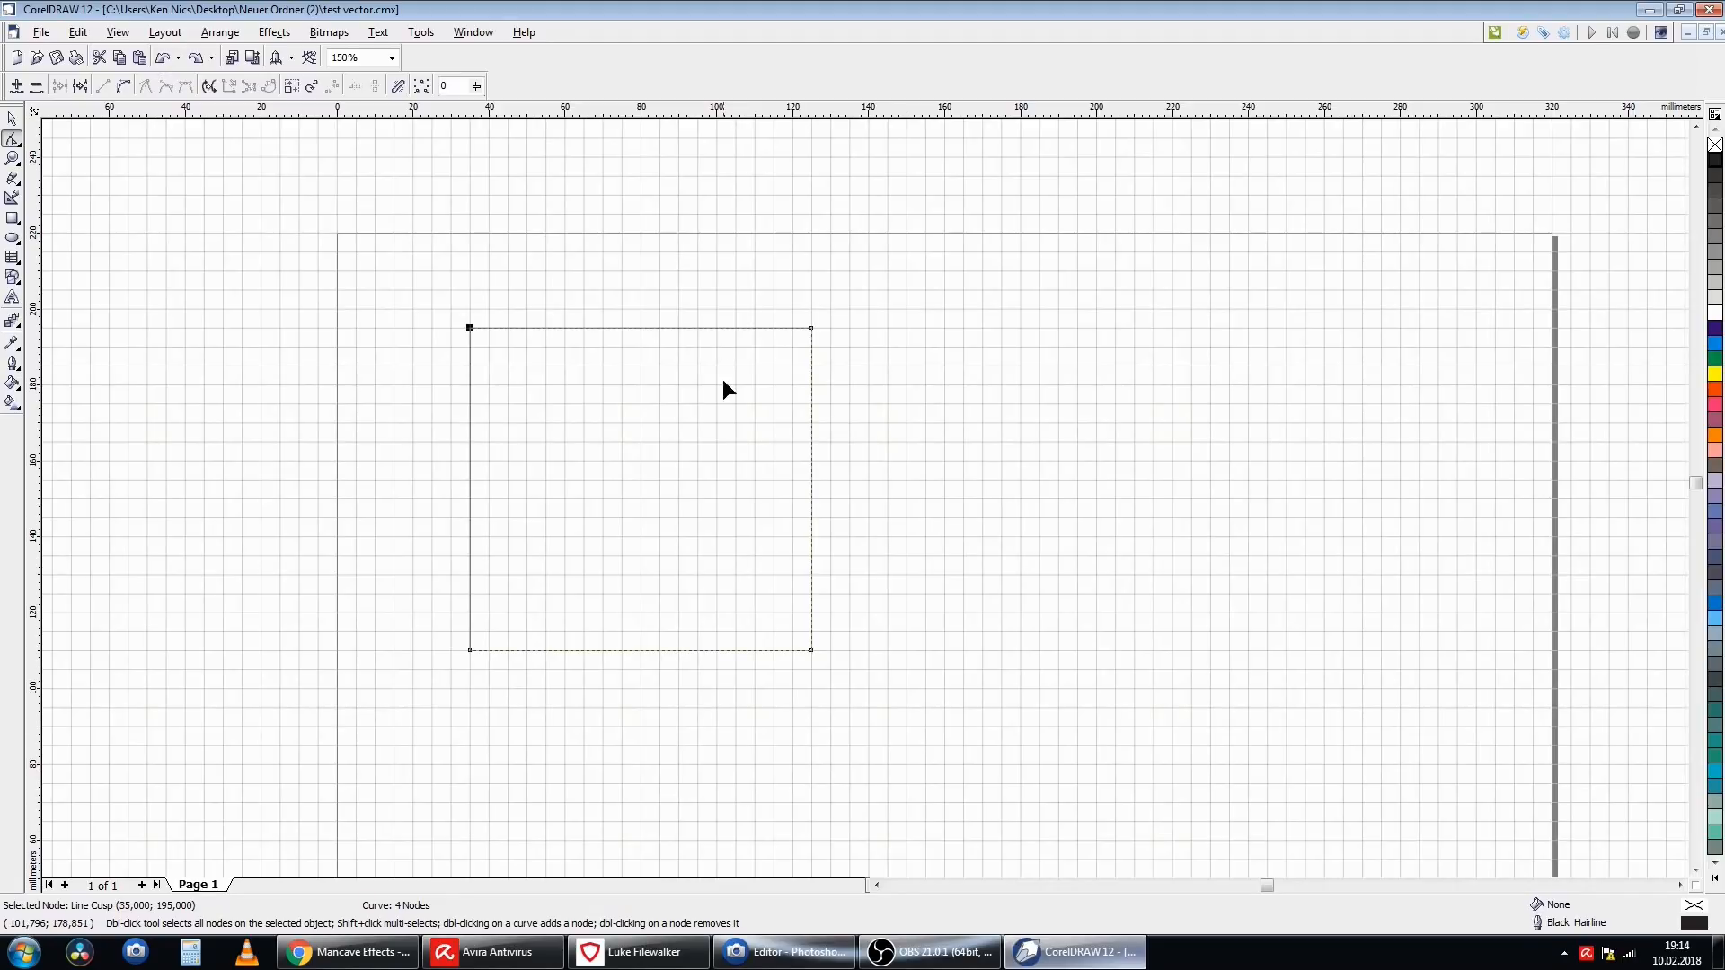
- Try a V-shaped notch by adding a node on the top edge and moving it to (80, 145), and delete that node
click(636, 328)
right_click(636, 329)
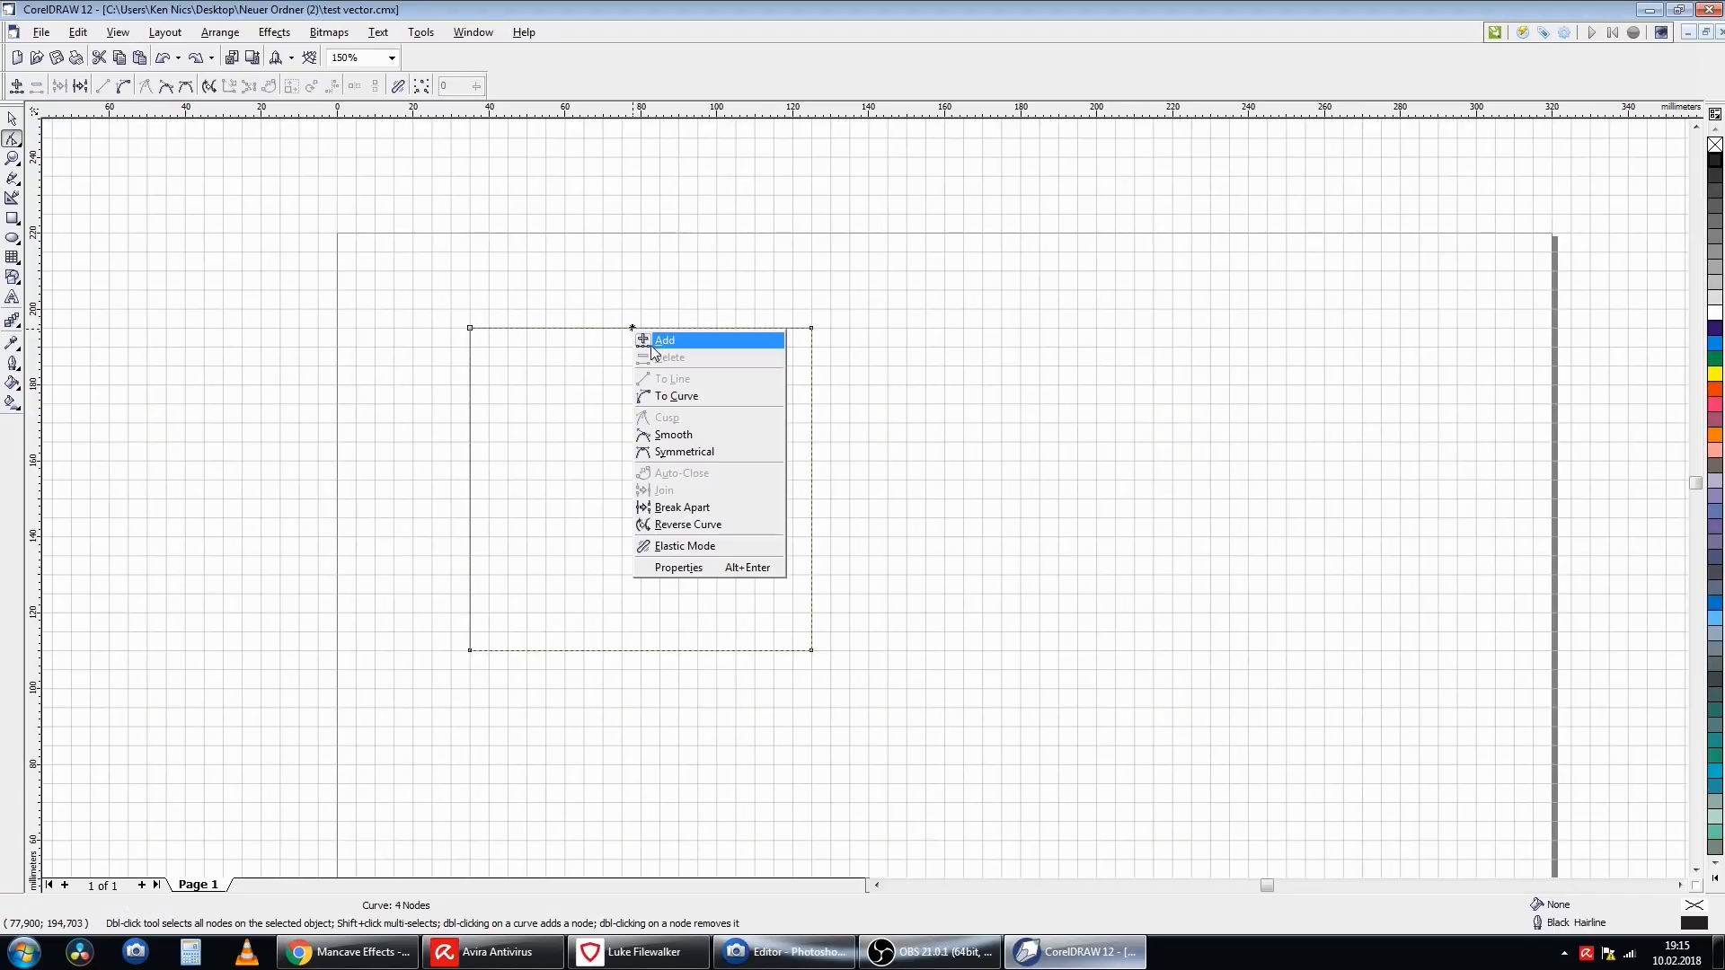
click(654, 342)
drag(632, 329, 645, 514)
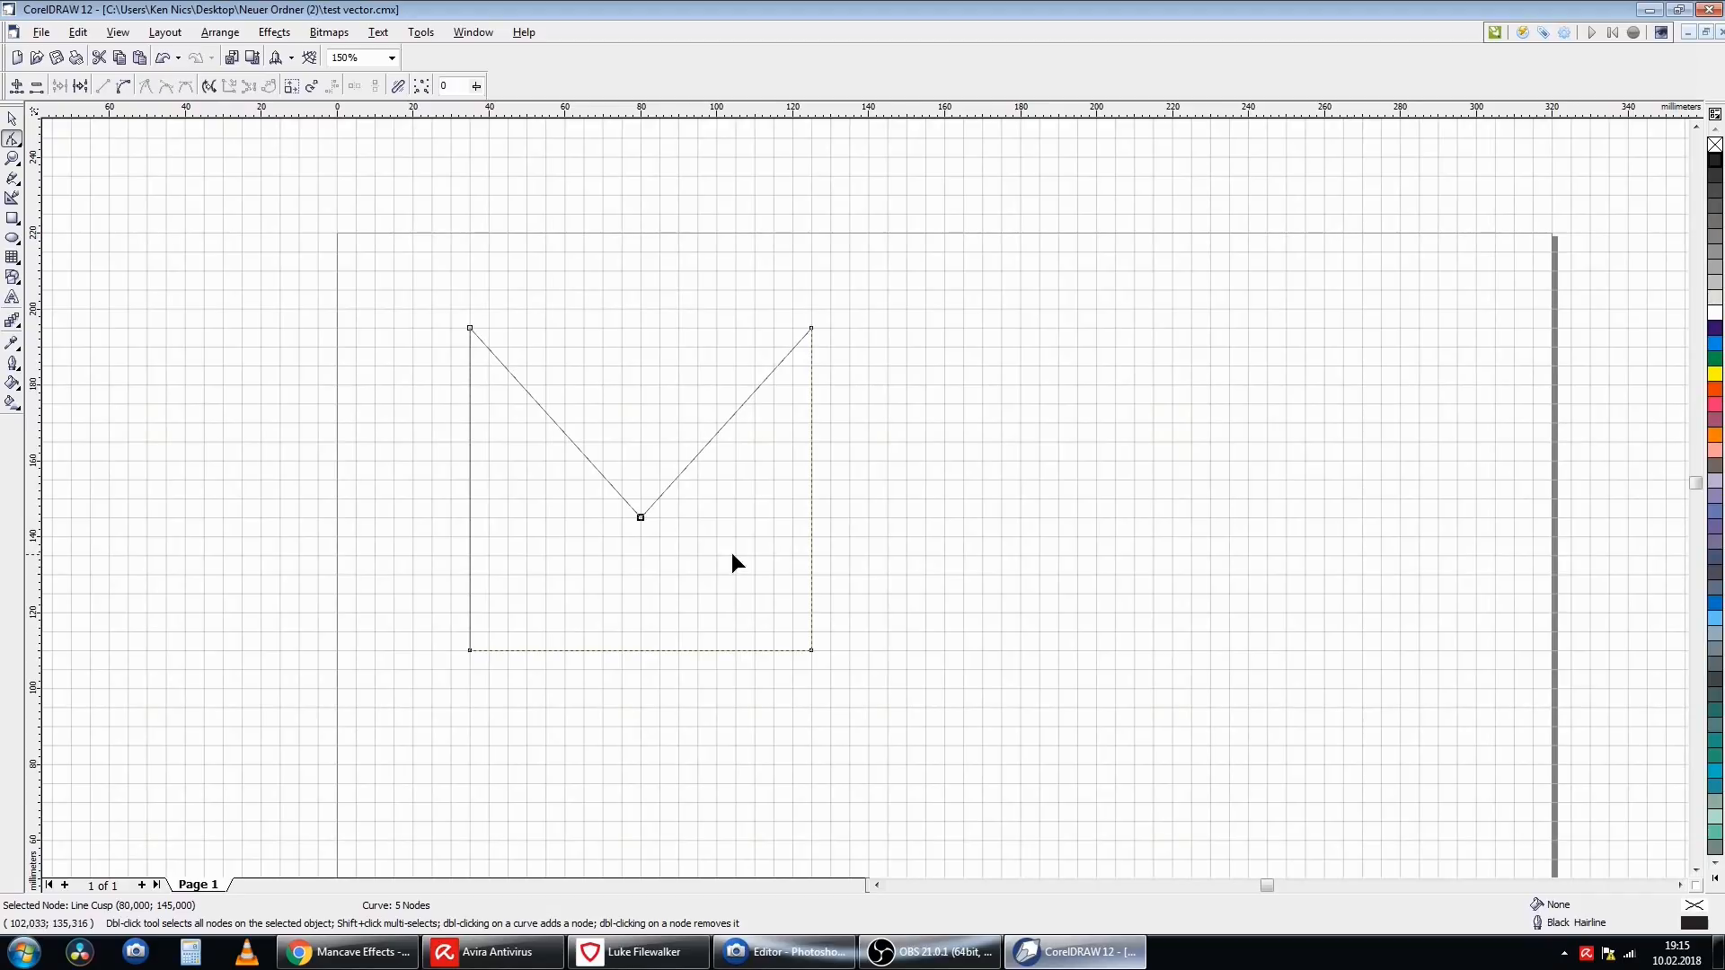
double_click(640, 518)
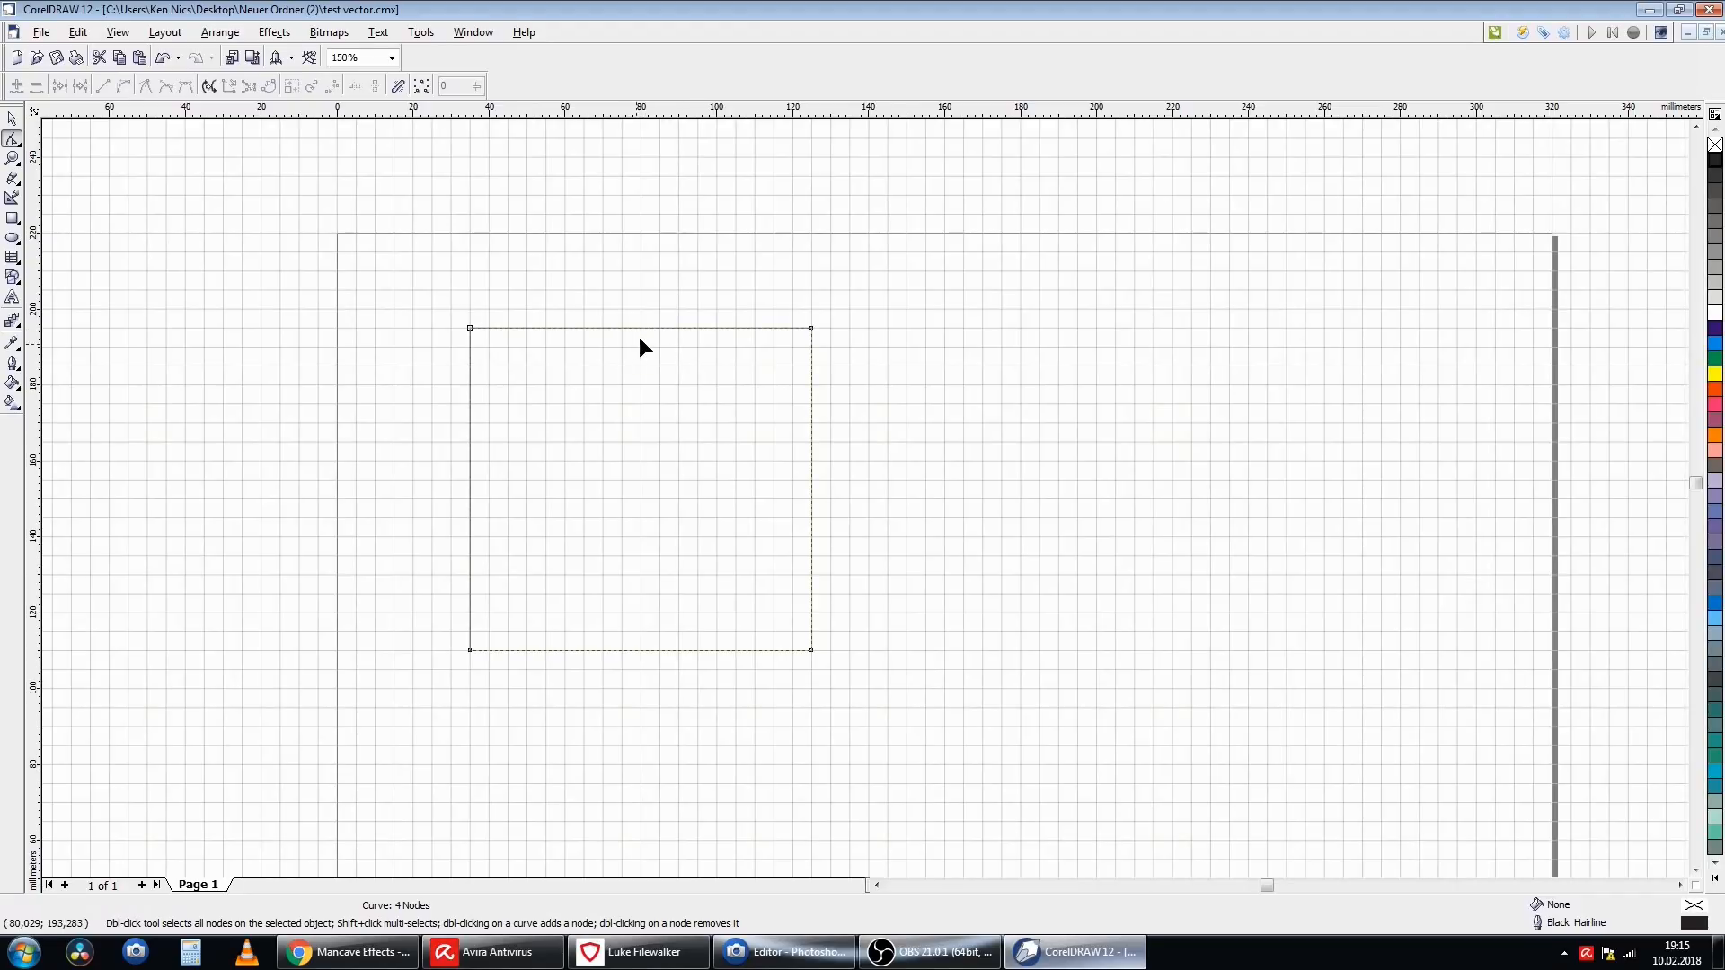
- Convert the top edge to a curve and pull both control handles about 35 mm down to bow it inward
right_click(810, 329)
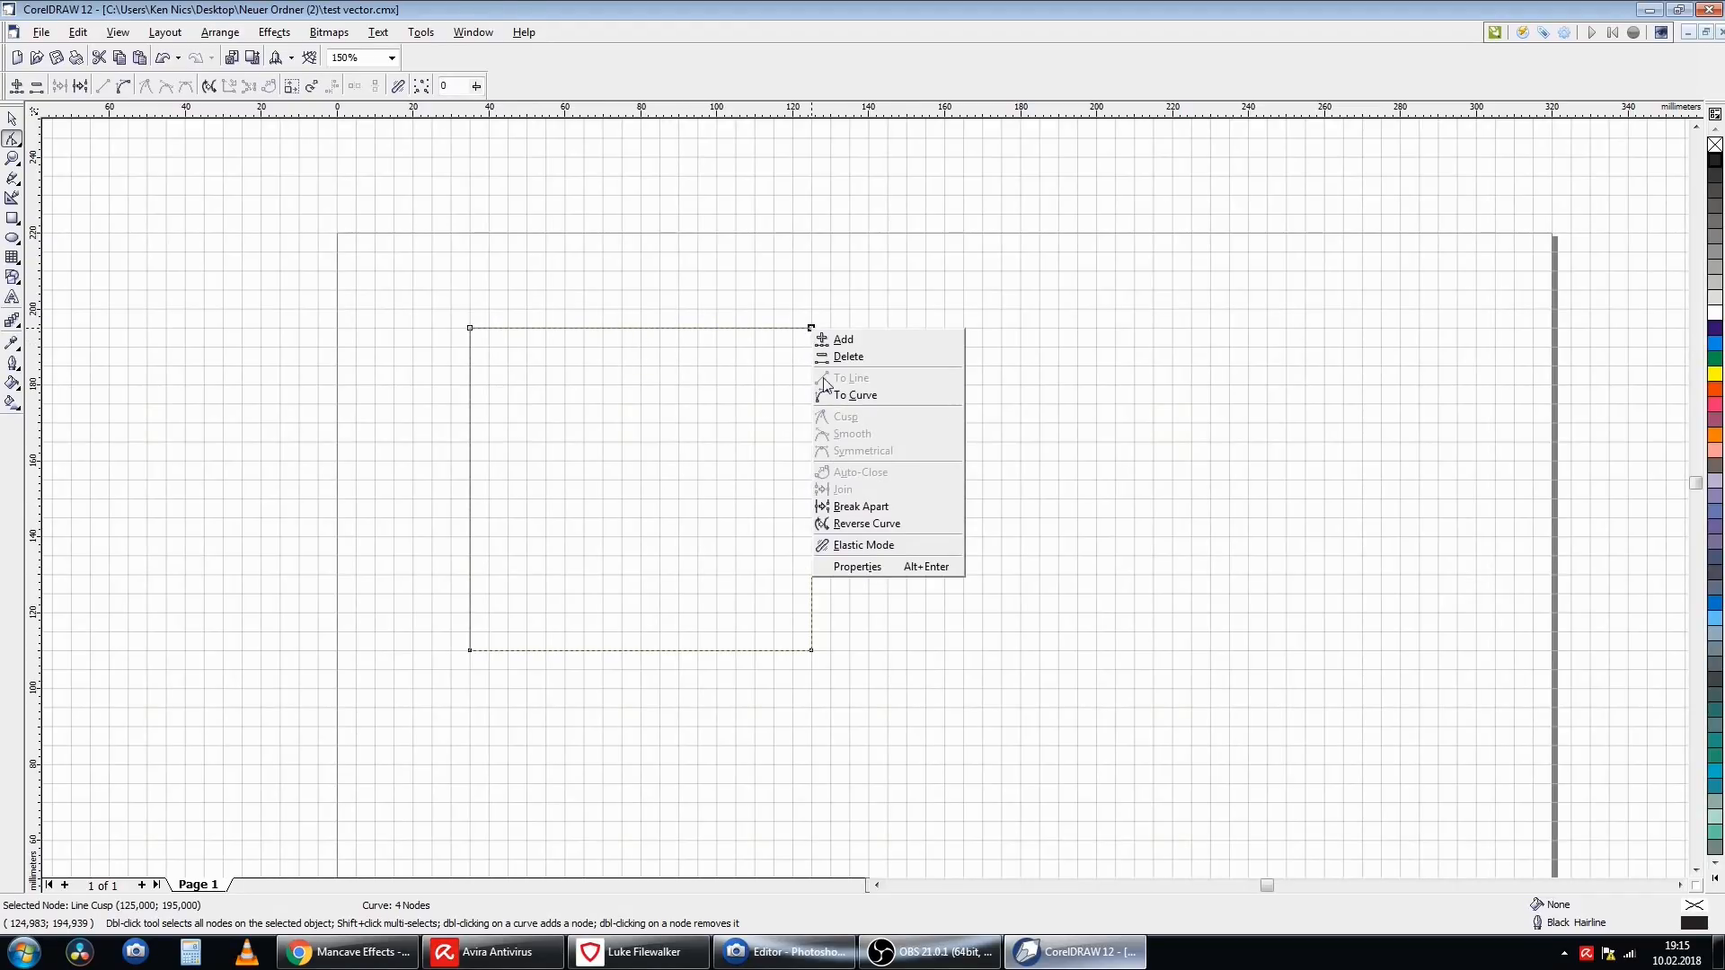
click(856, 397)
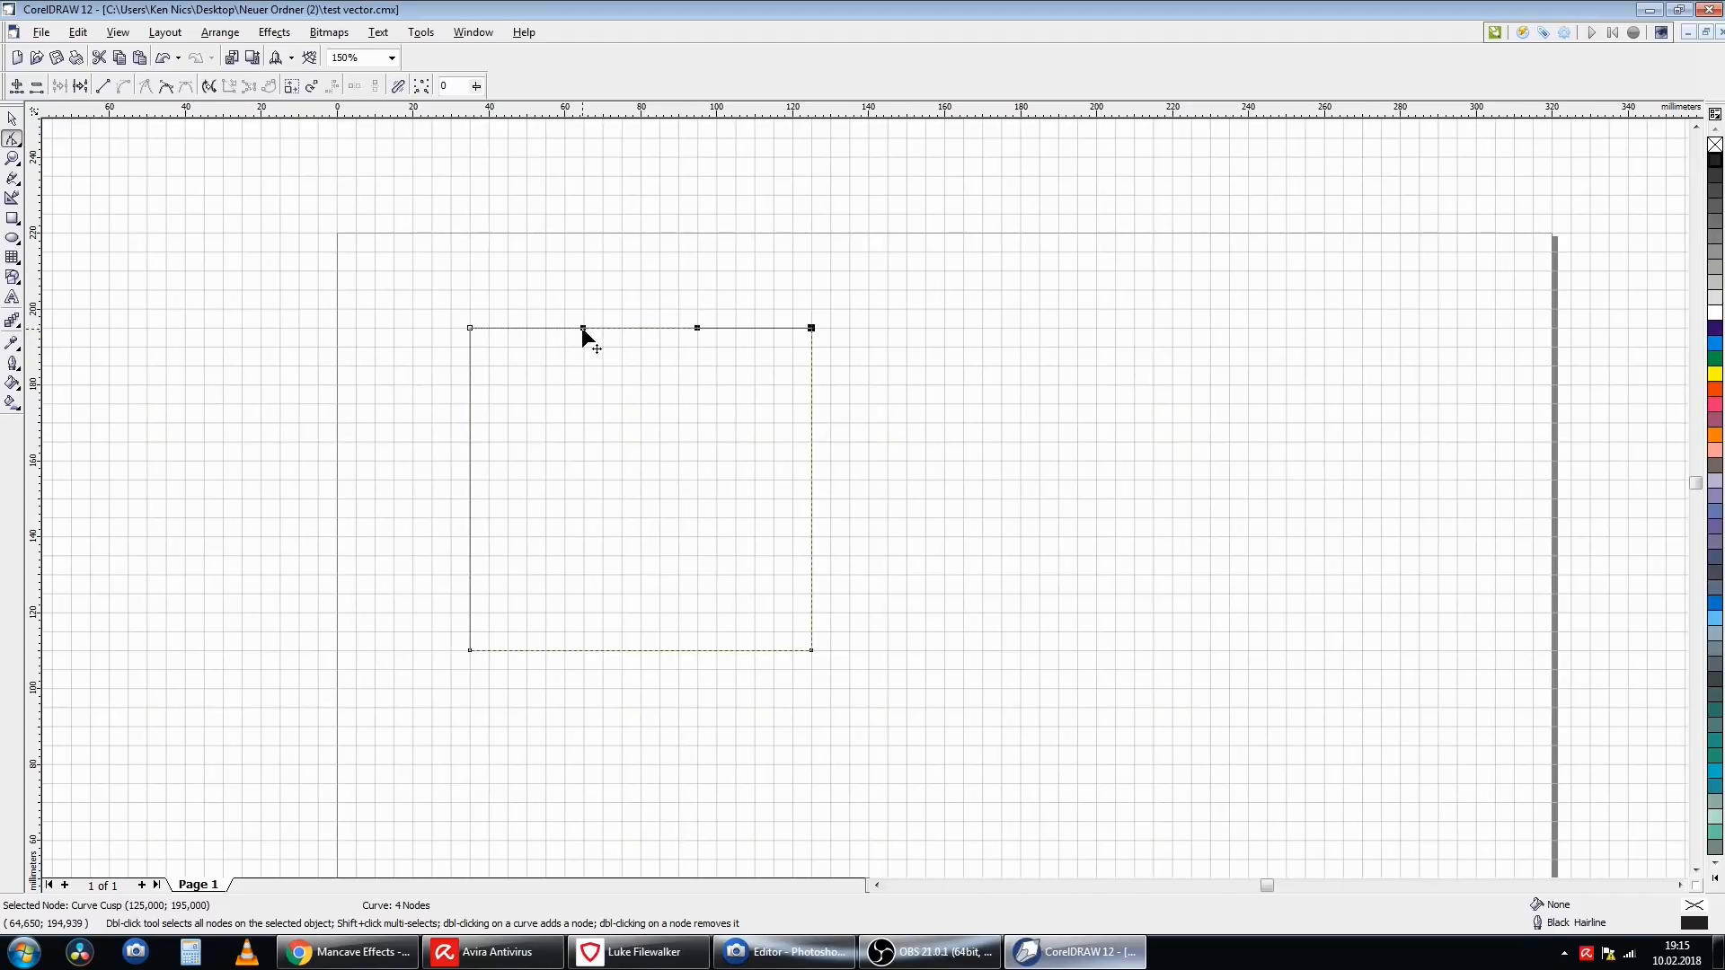
drag(583, 329, 583, 462)
drag(697, 328, 697, 458)
click(622, 615)
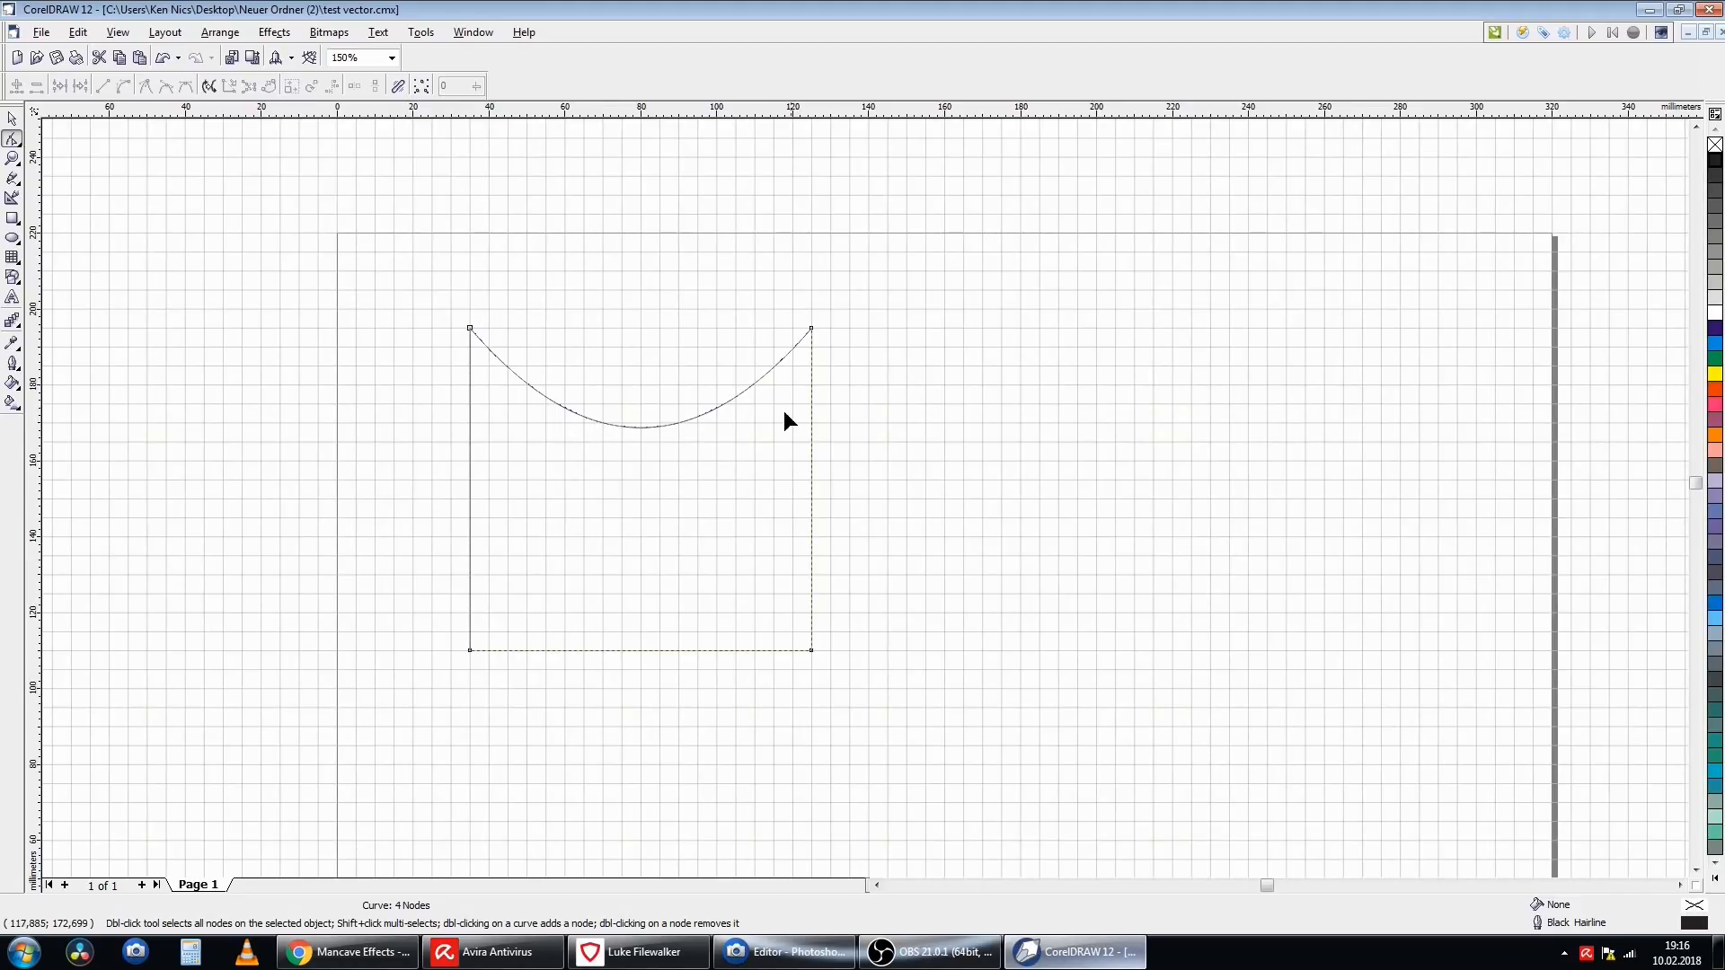
- Break the curve apart at the bottom edge's midpoint and move the loose end nodes to about (65, 145) and (100, 145)
click(640, 649)
right_click(640, 650)
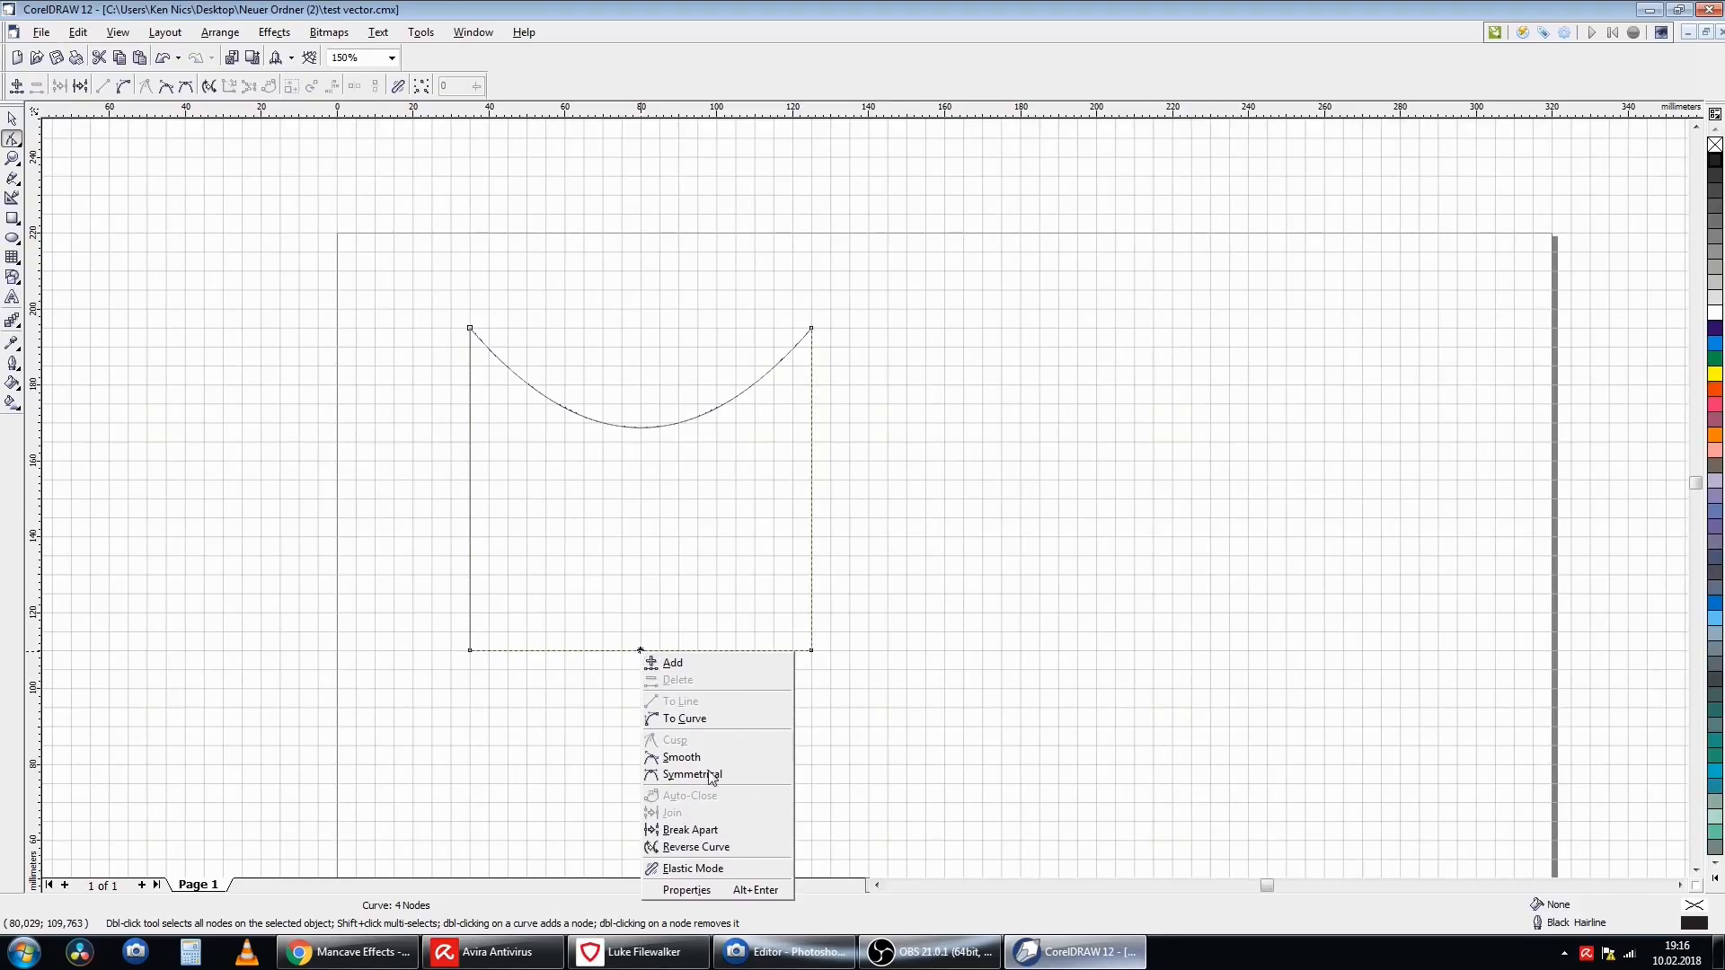
click(691, 833)
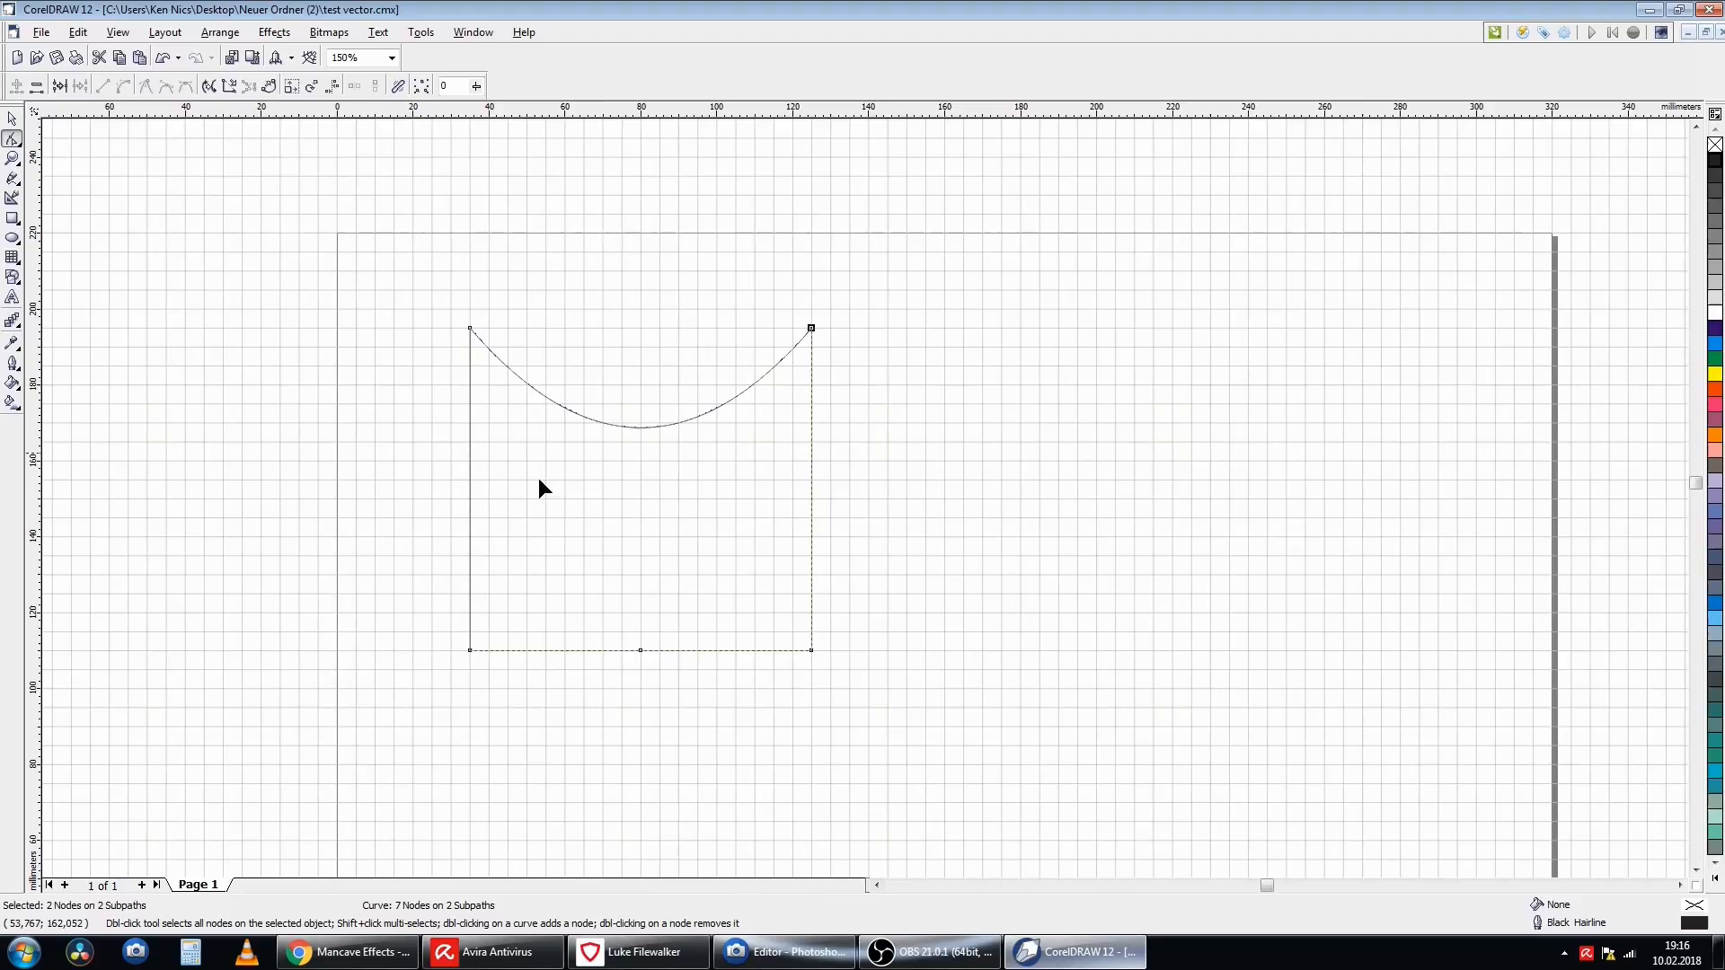
click(640, 651)
drag(640, 650, 702, 526)
drag(639, 650, 586, 522)
drag(703, 526, 716, 517)
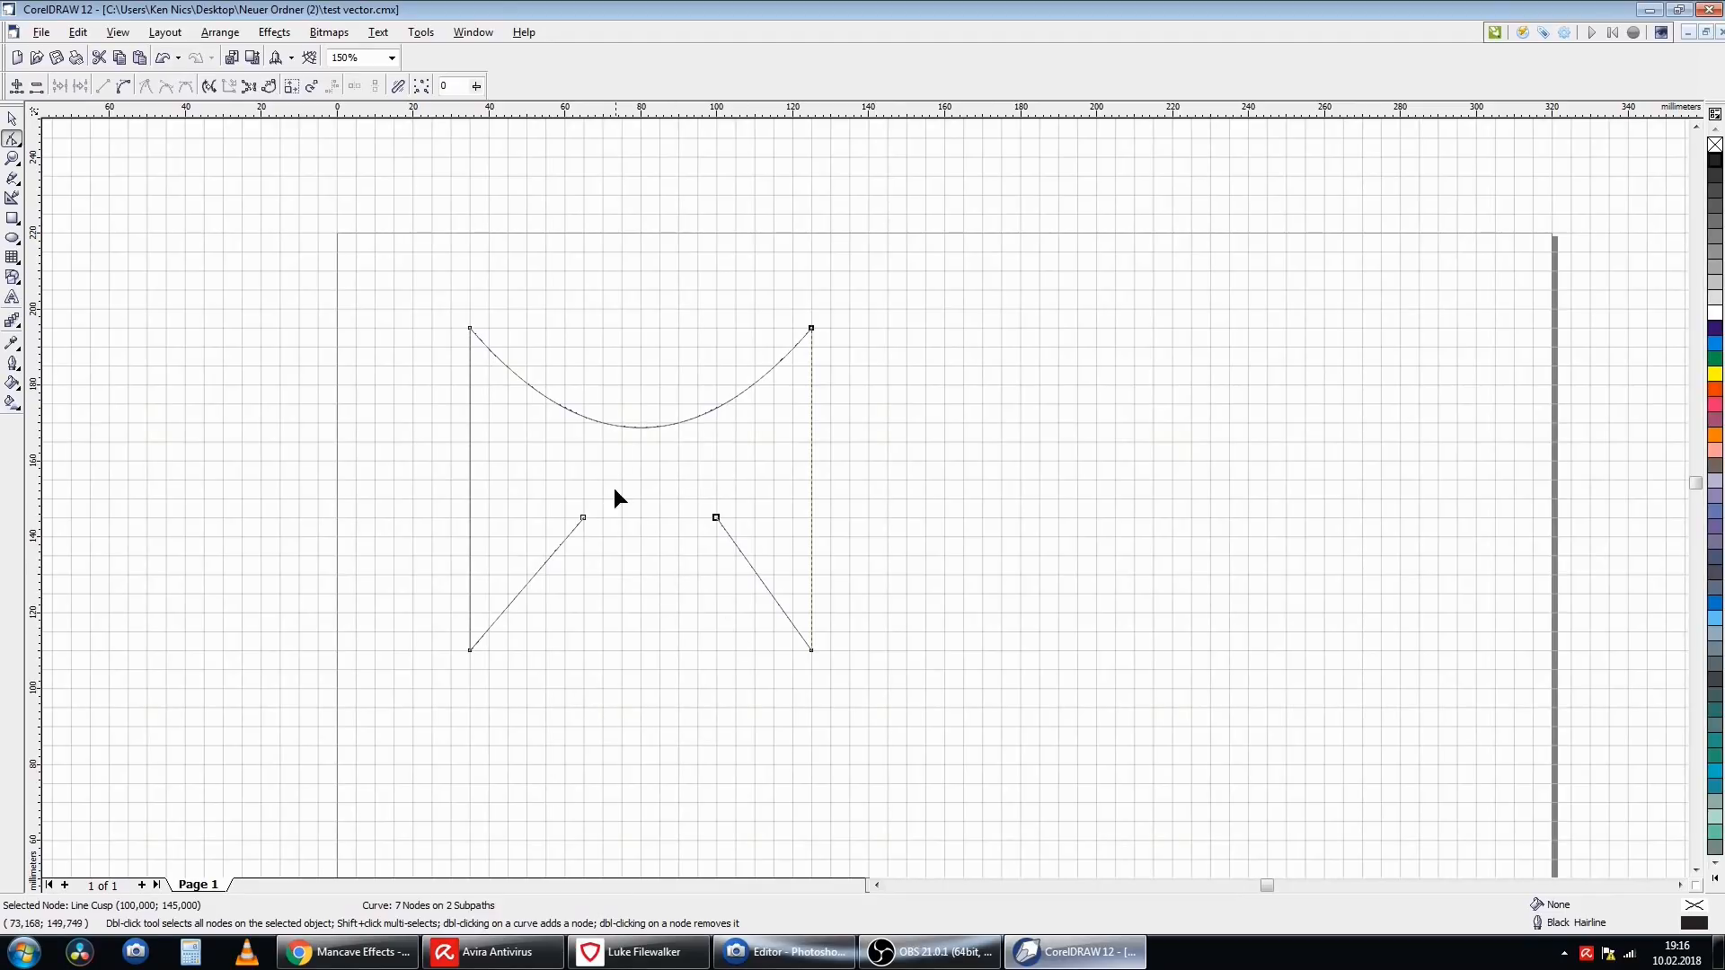
- Delete both loose end nodes so that the shape's bottom edge is removed
shift+click(716, 516)
click(718, 518)
key(Delete)
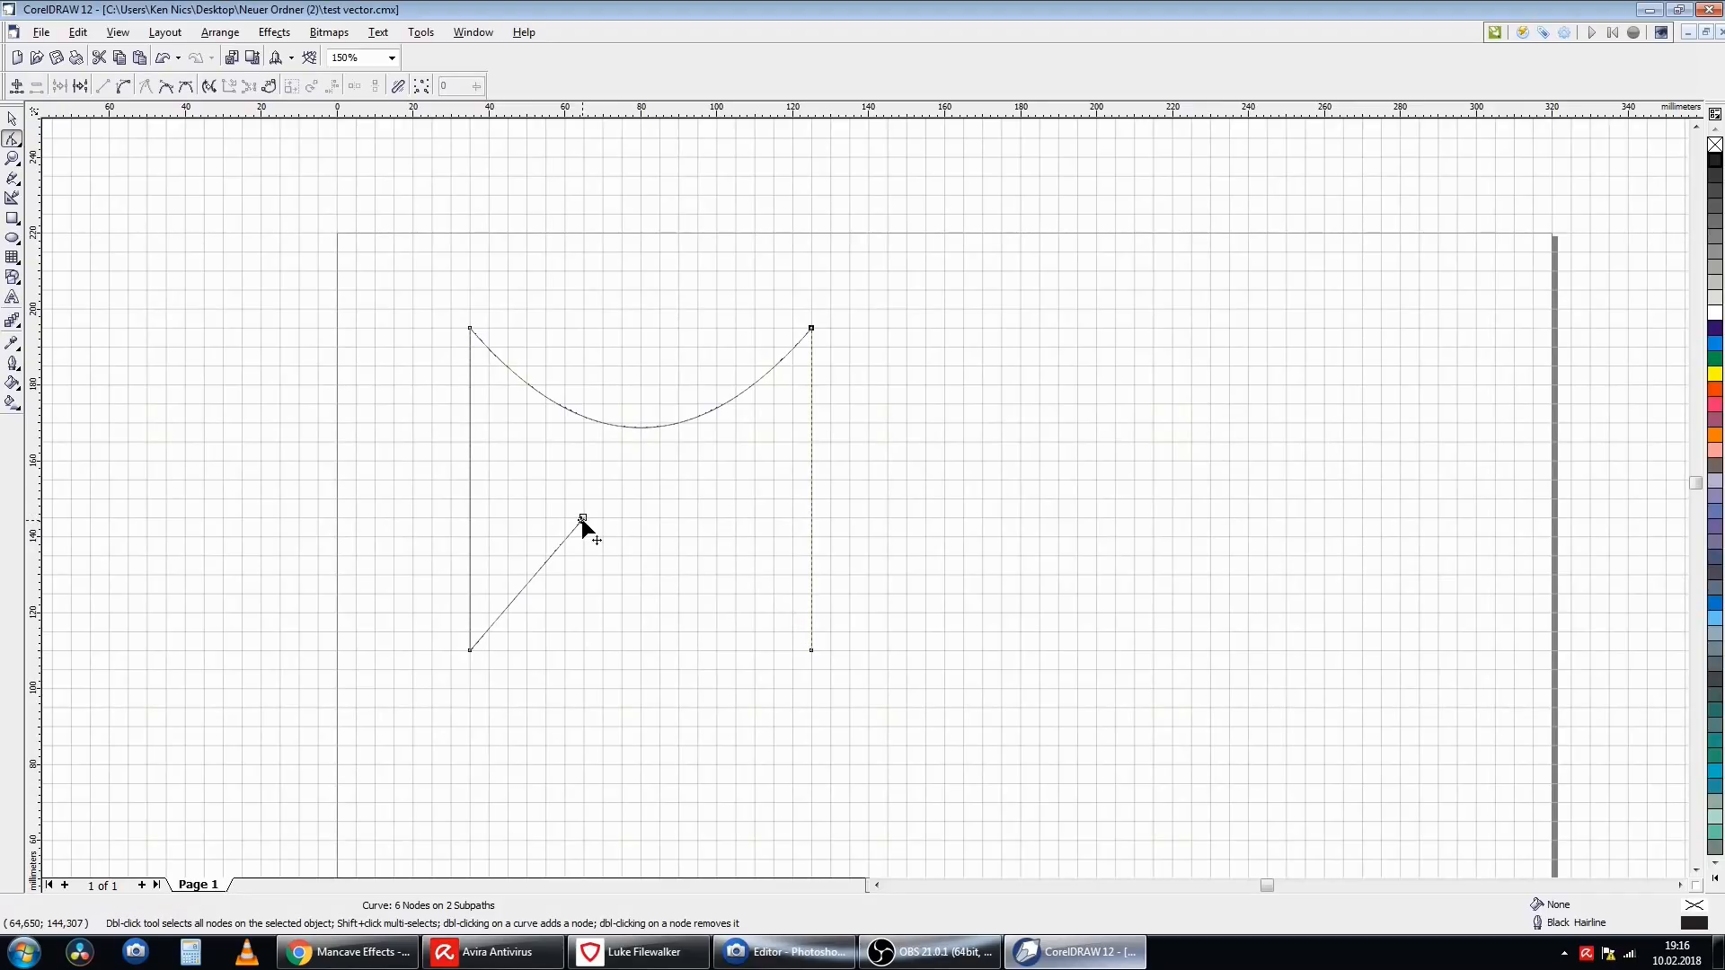
click(580, 518)
key(Delete)
- Move the two lower end nodes together at (85, 130) to close the shape in a point
drag(470, 649, 660, 574)
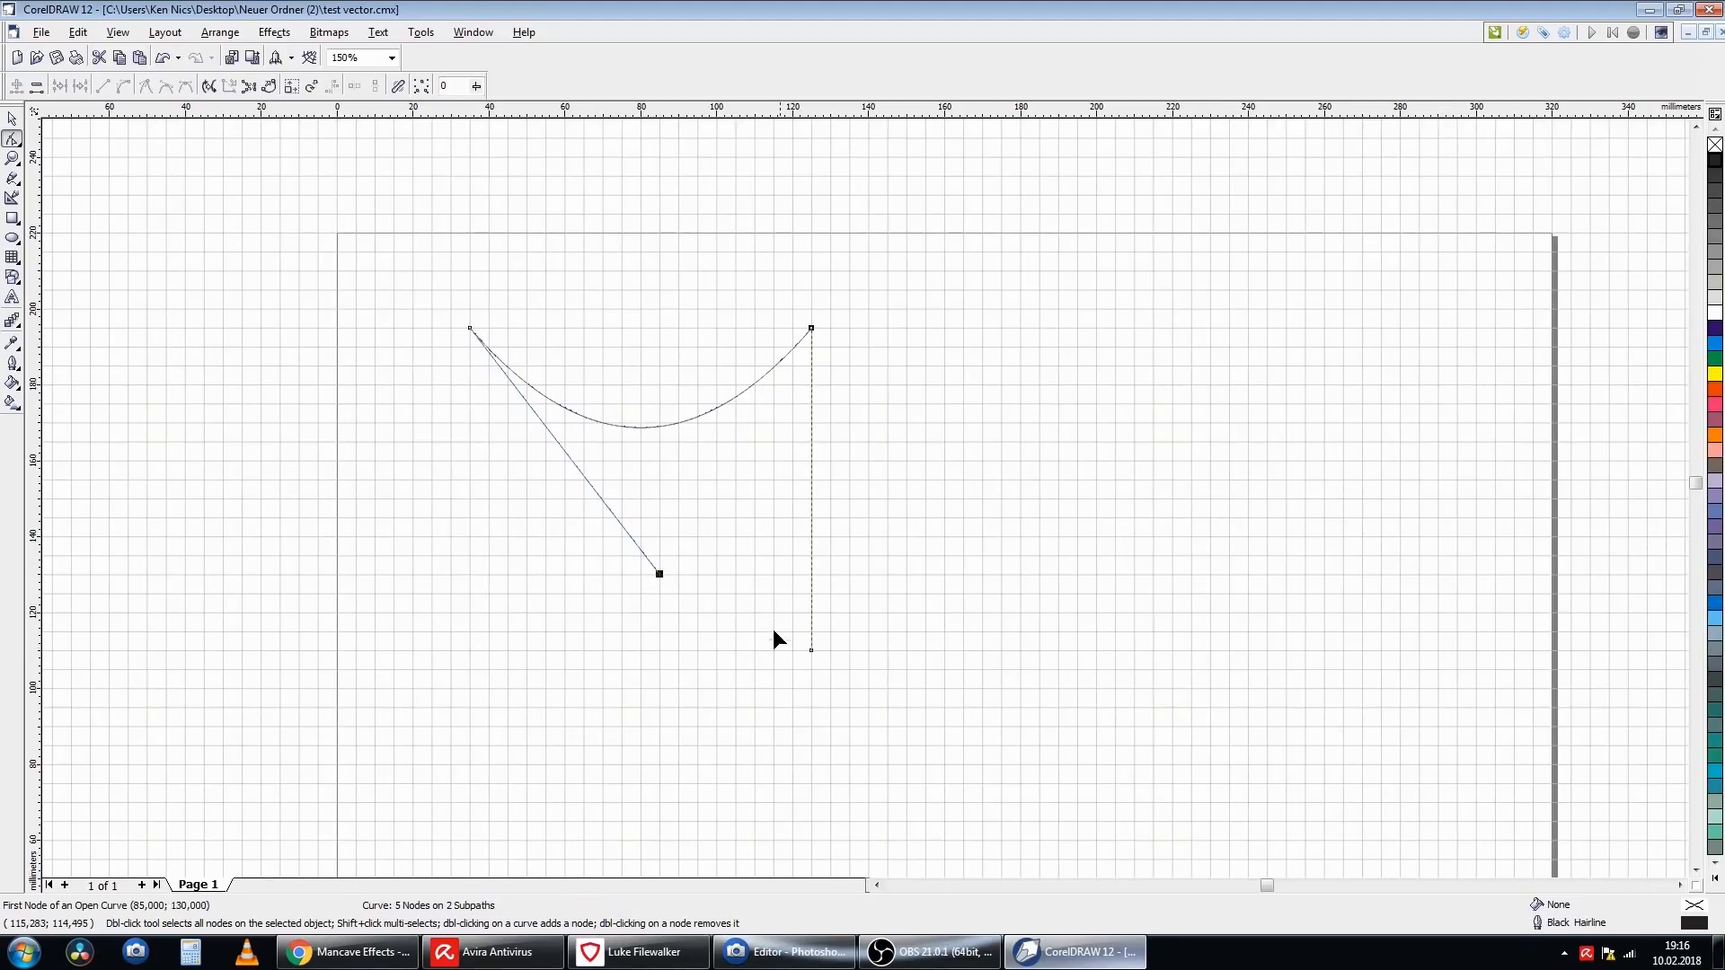
drag(817, 653, 672, 576)
- Delete the whole practice shape from the page
key(space)
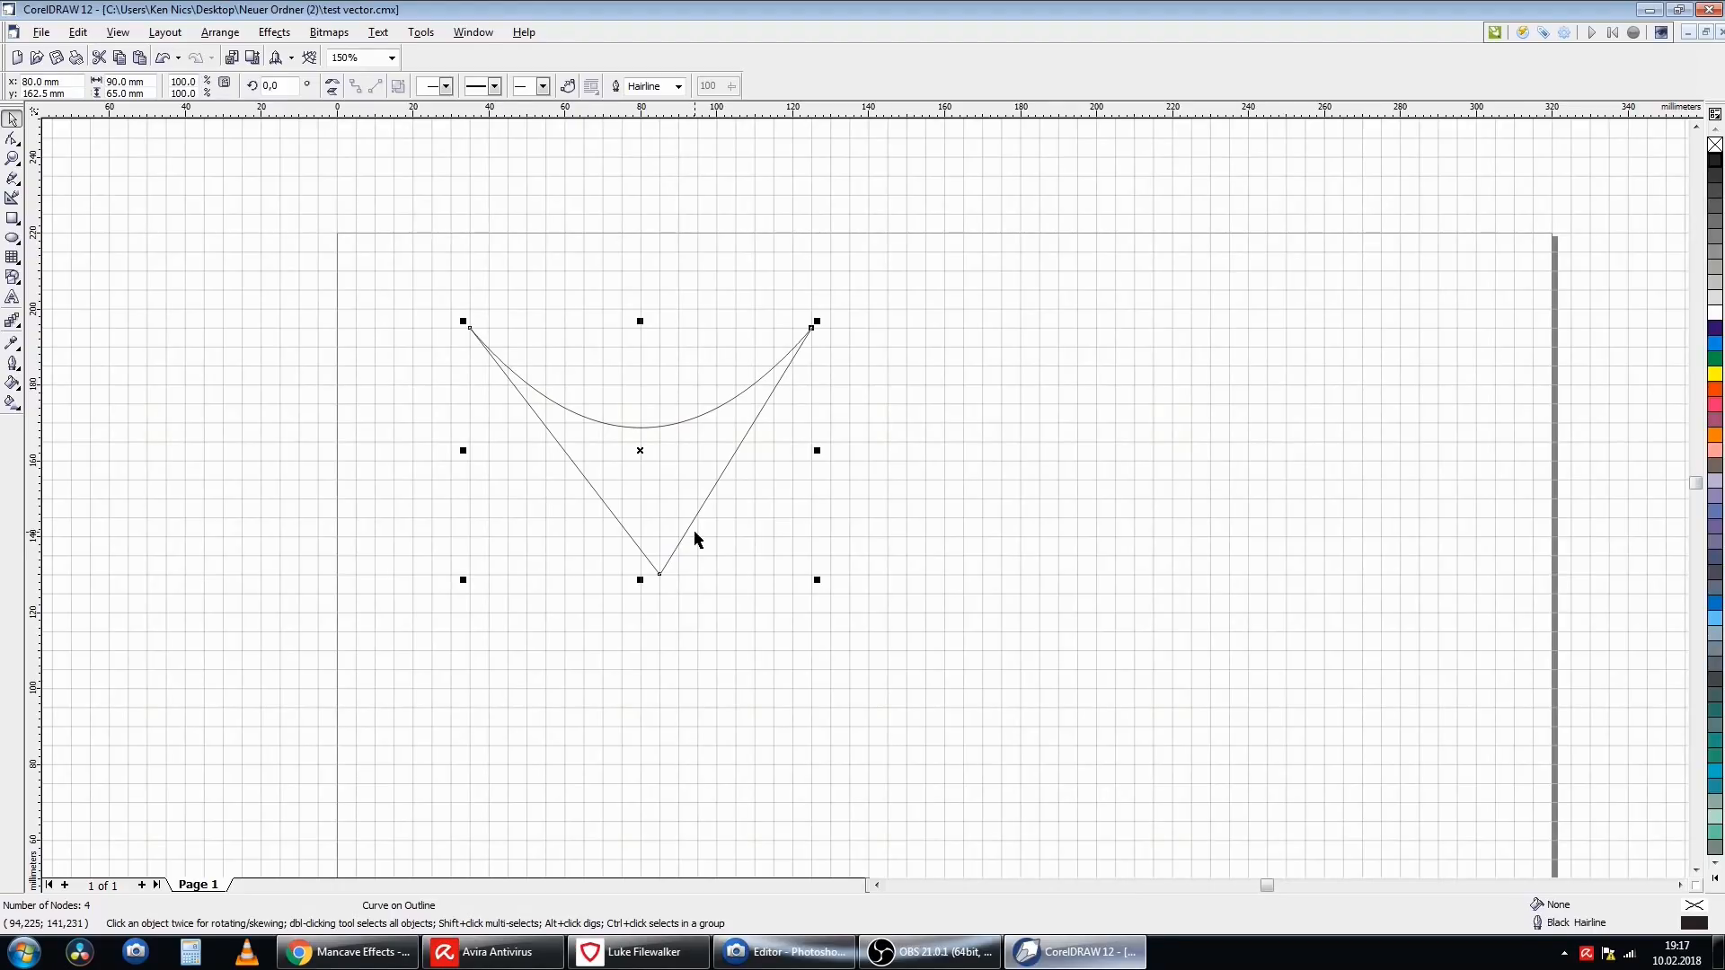
key(Delete)
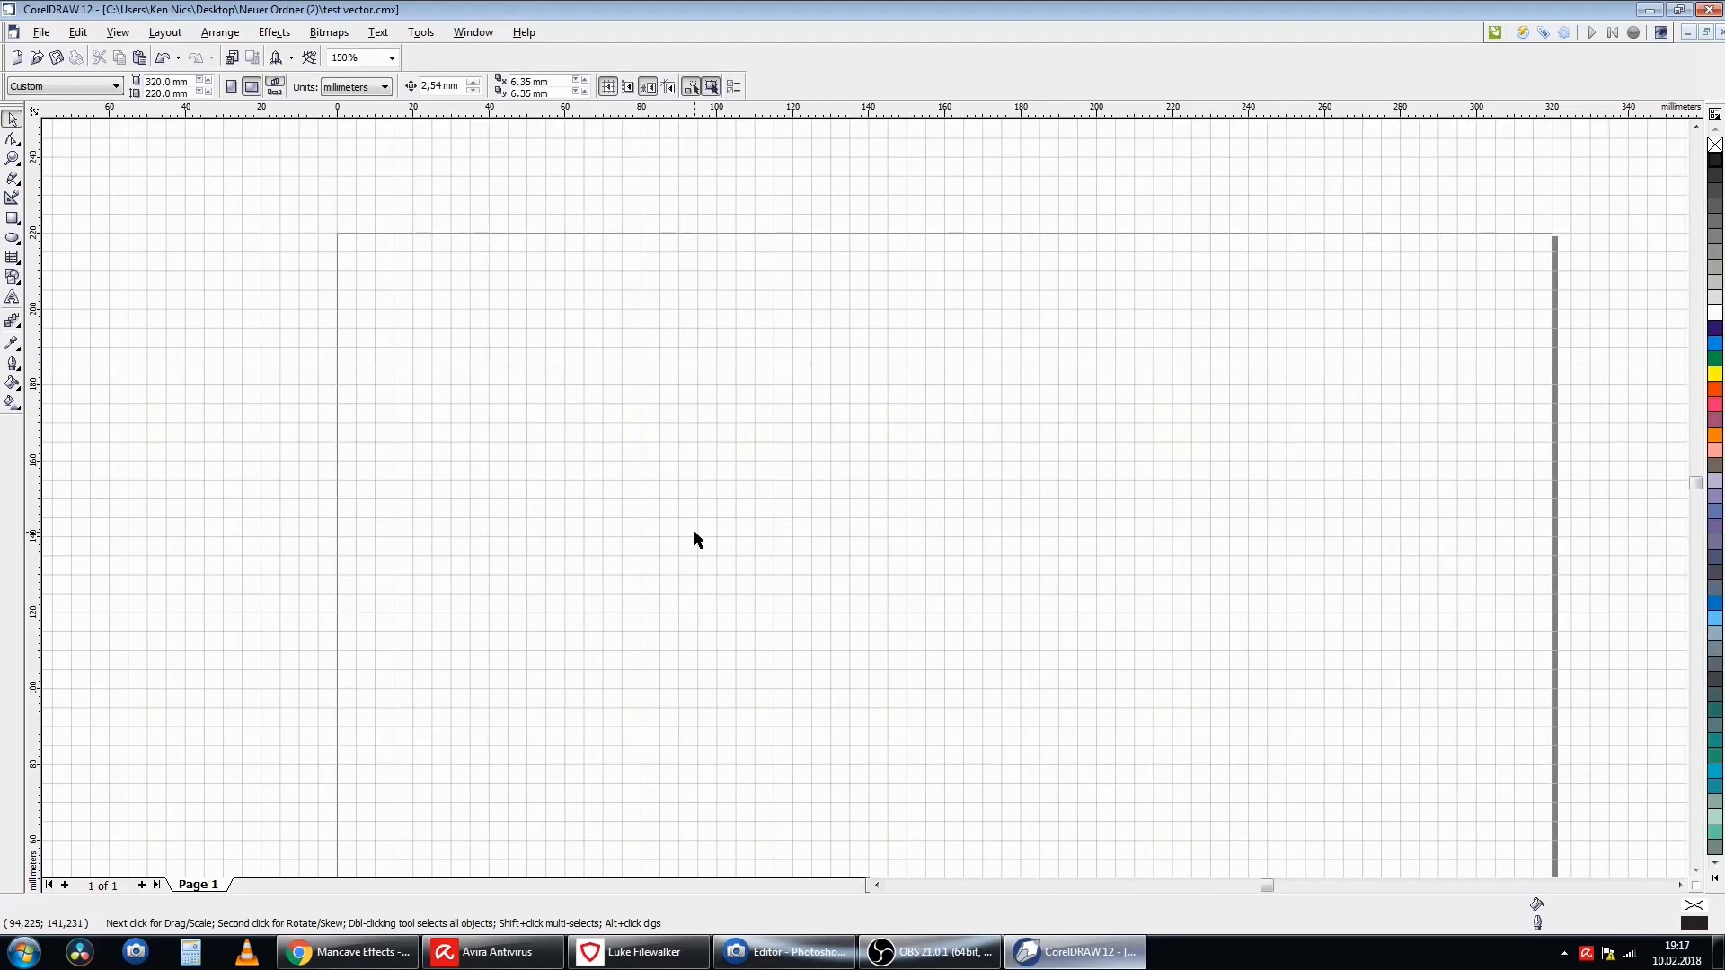
- Import the "falcon heavy copy" image and place it over the page as a tracing reference
click(42, 32)
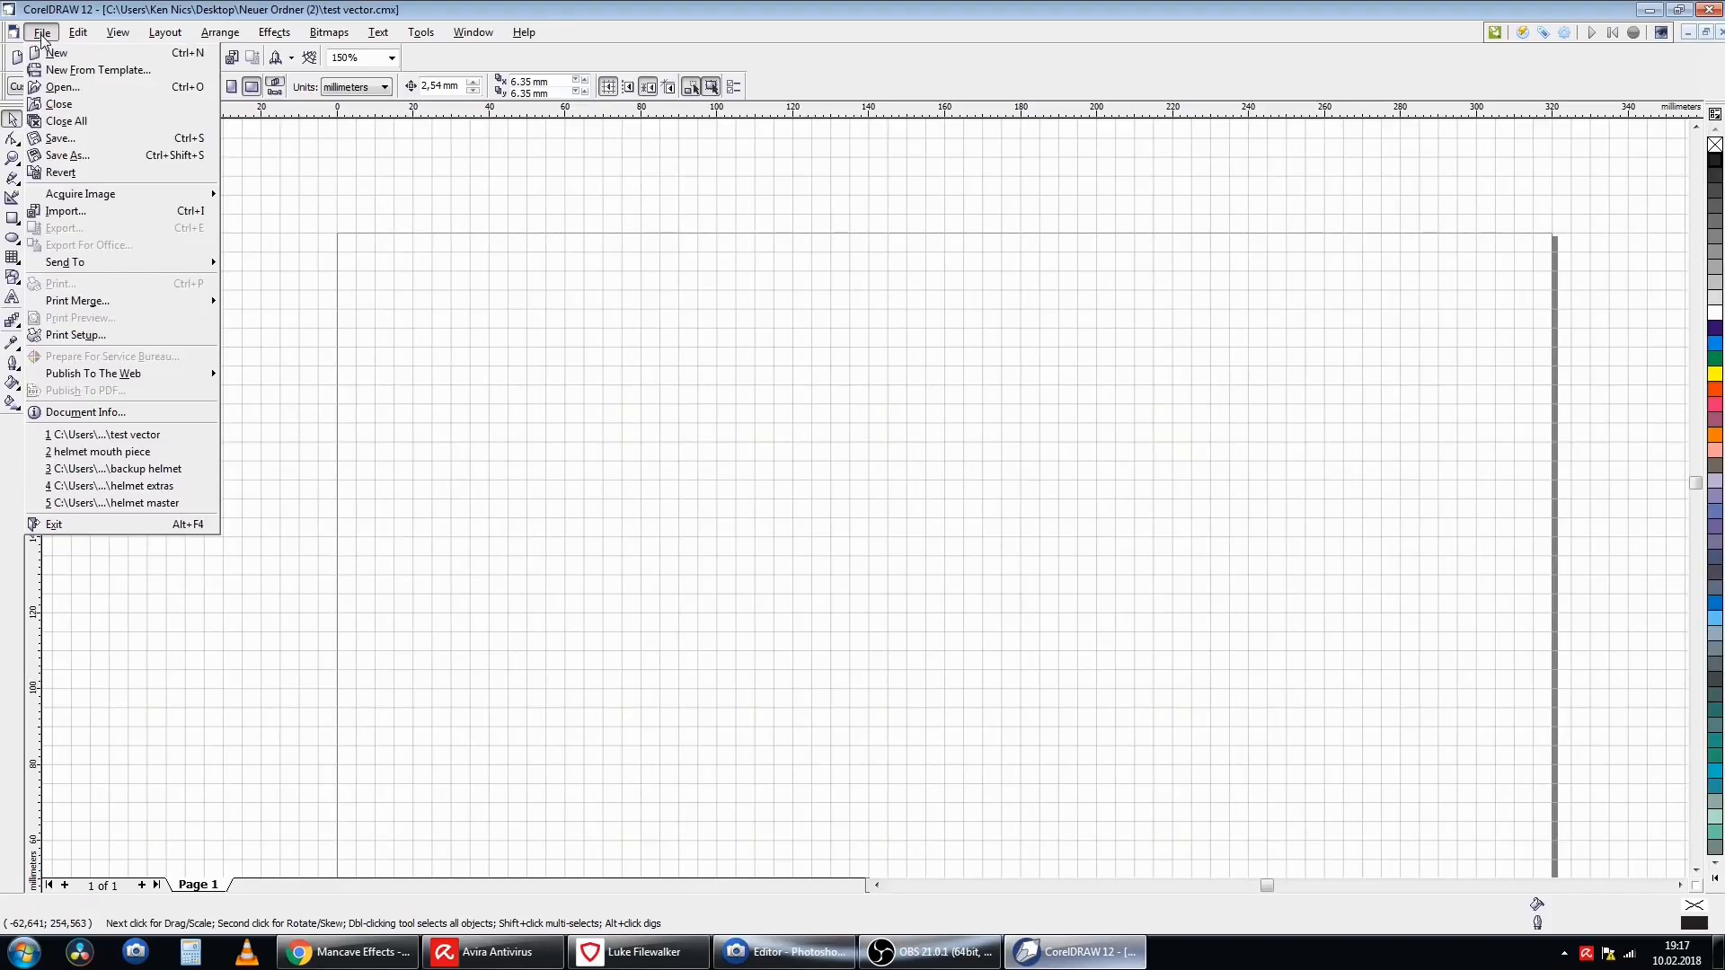
click(78, 214)
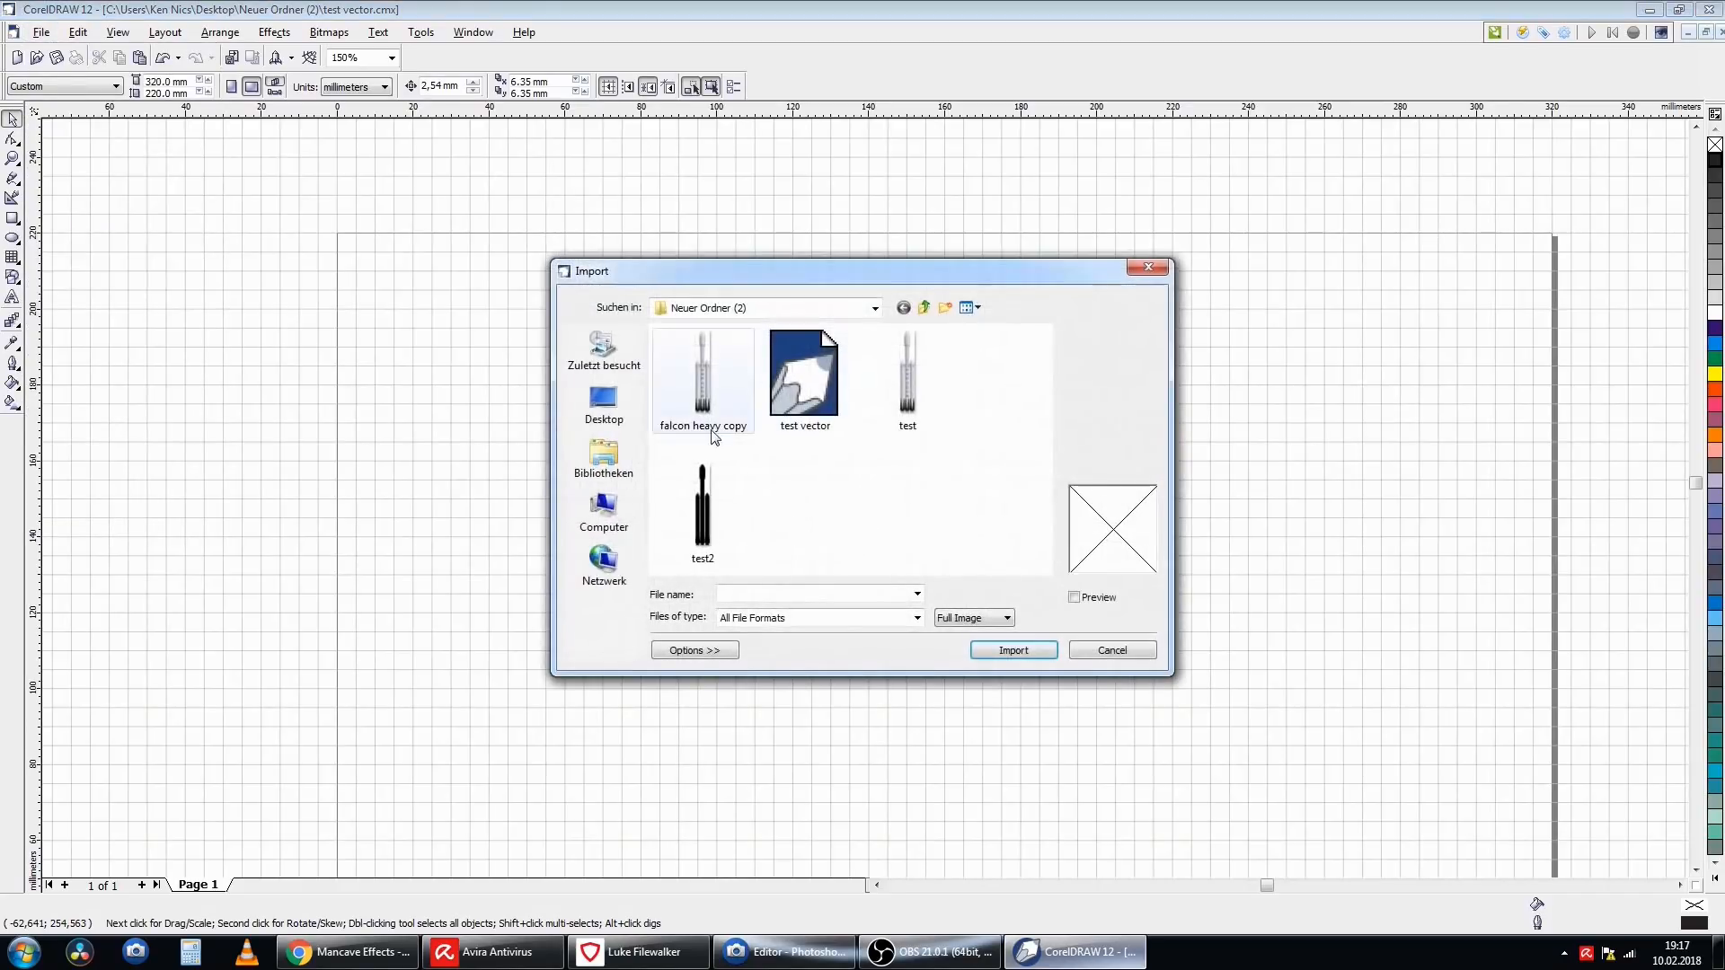
click(710, 395)
click(1015, 650)
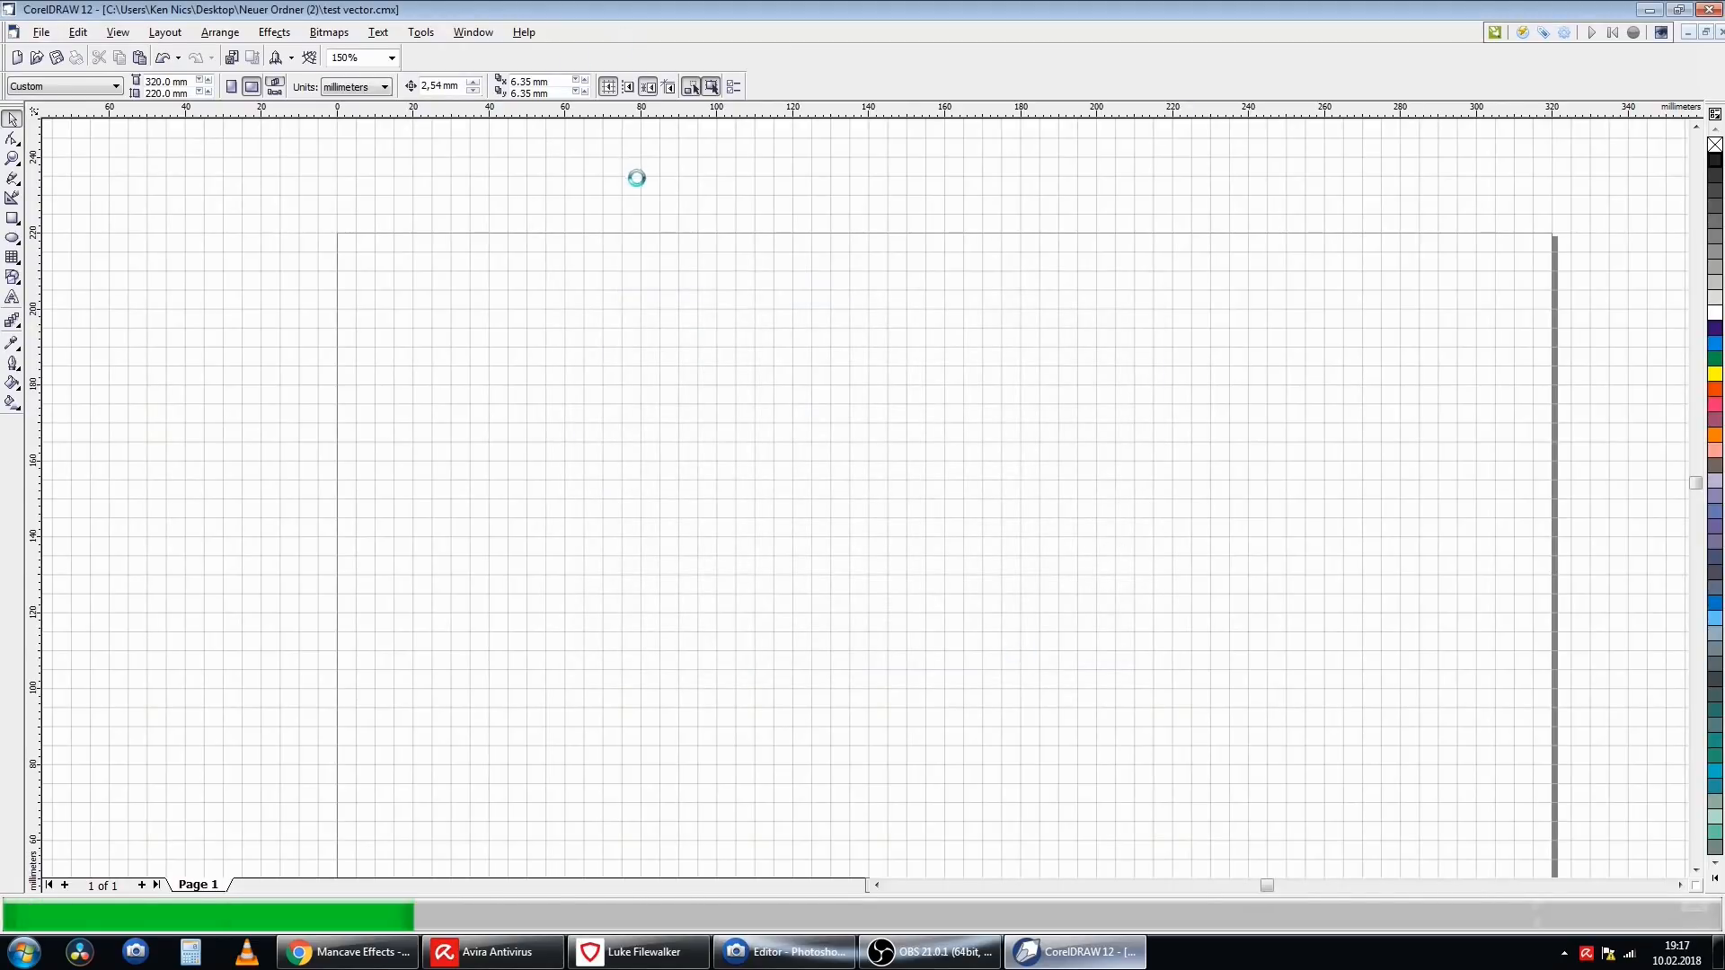
click(599, 153)
scroll(928, 635, down, 2)
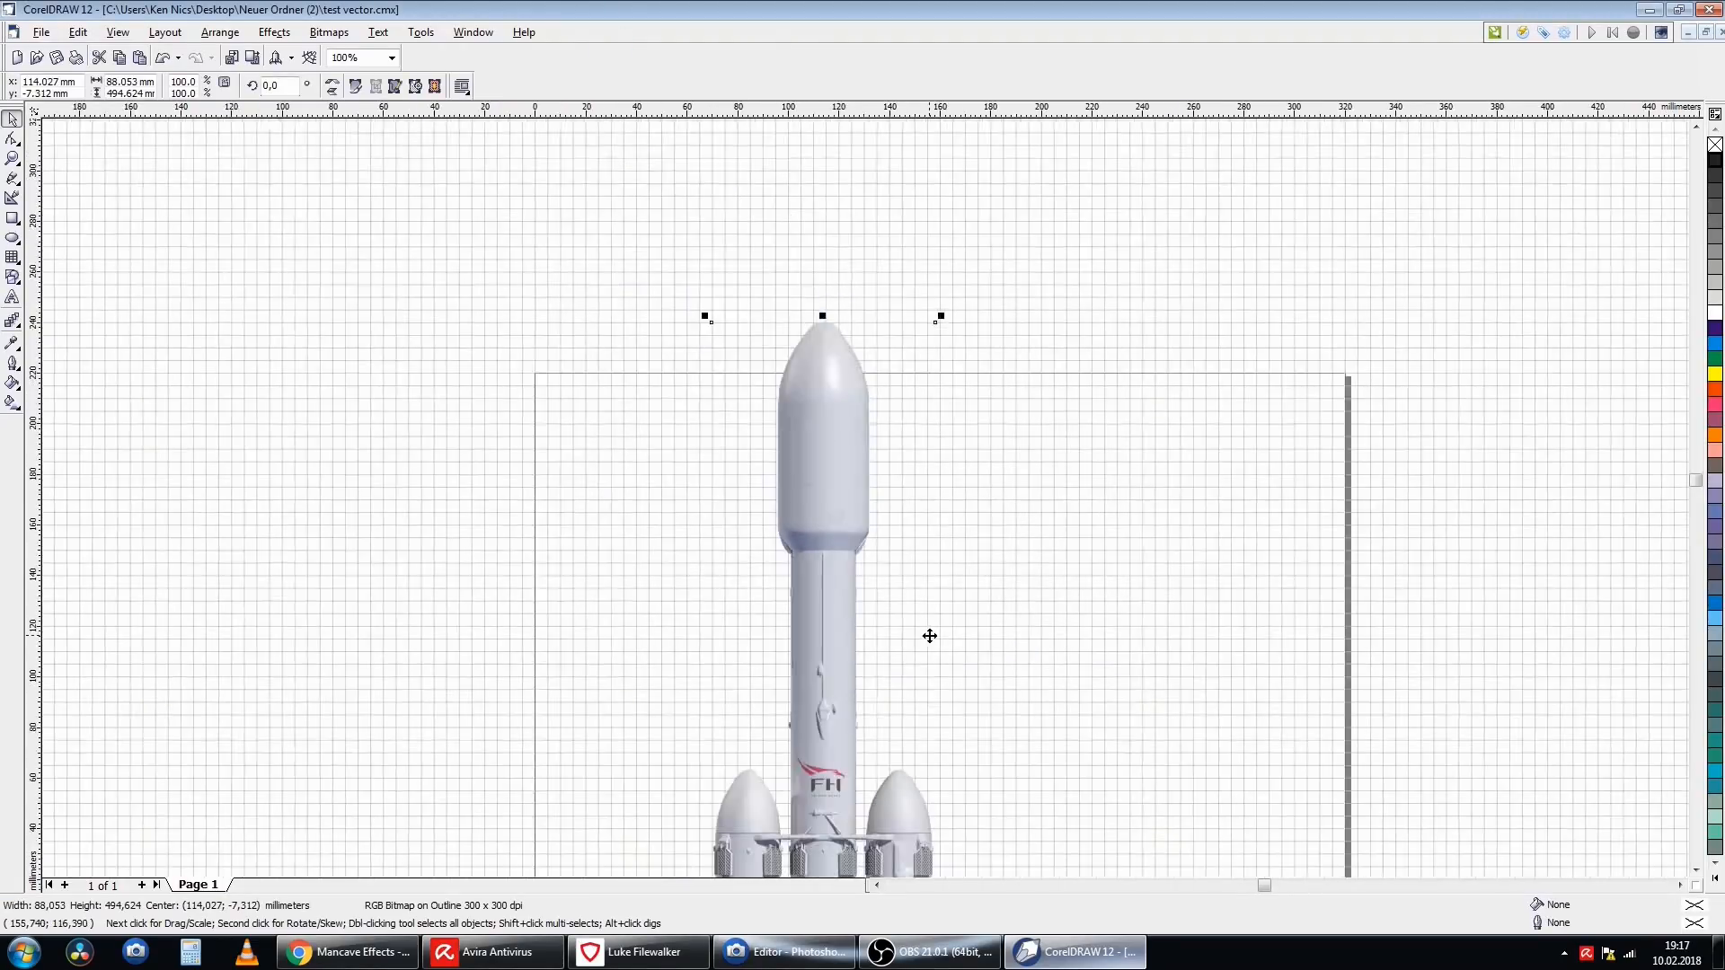
scroll(847, 784, up, 4)
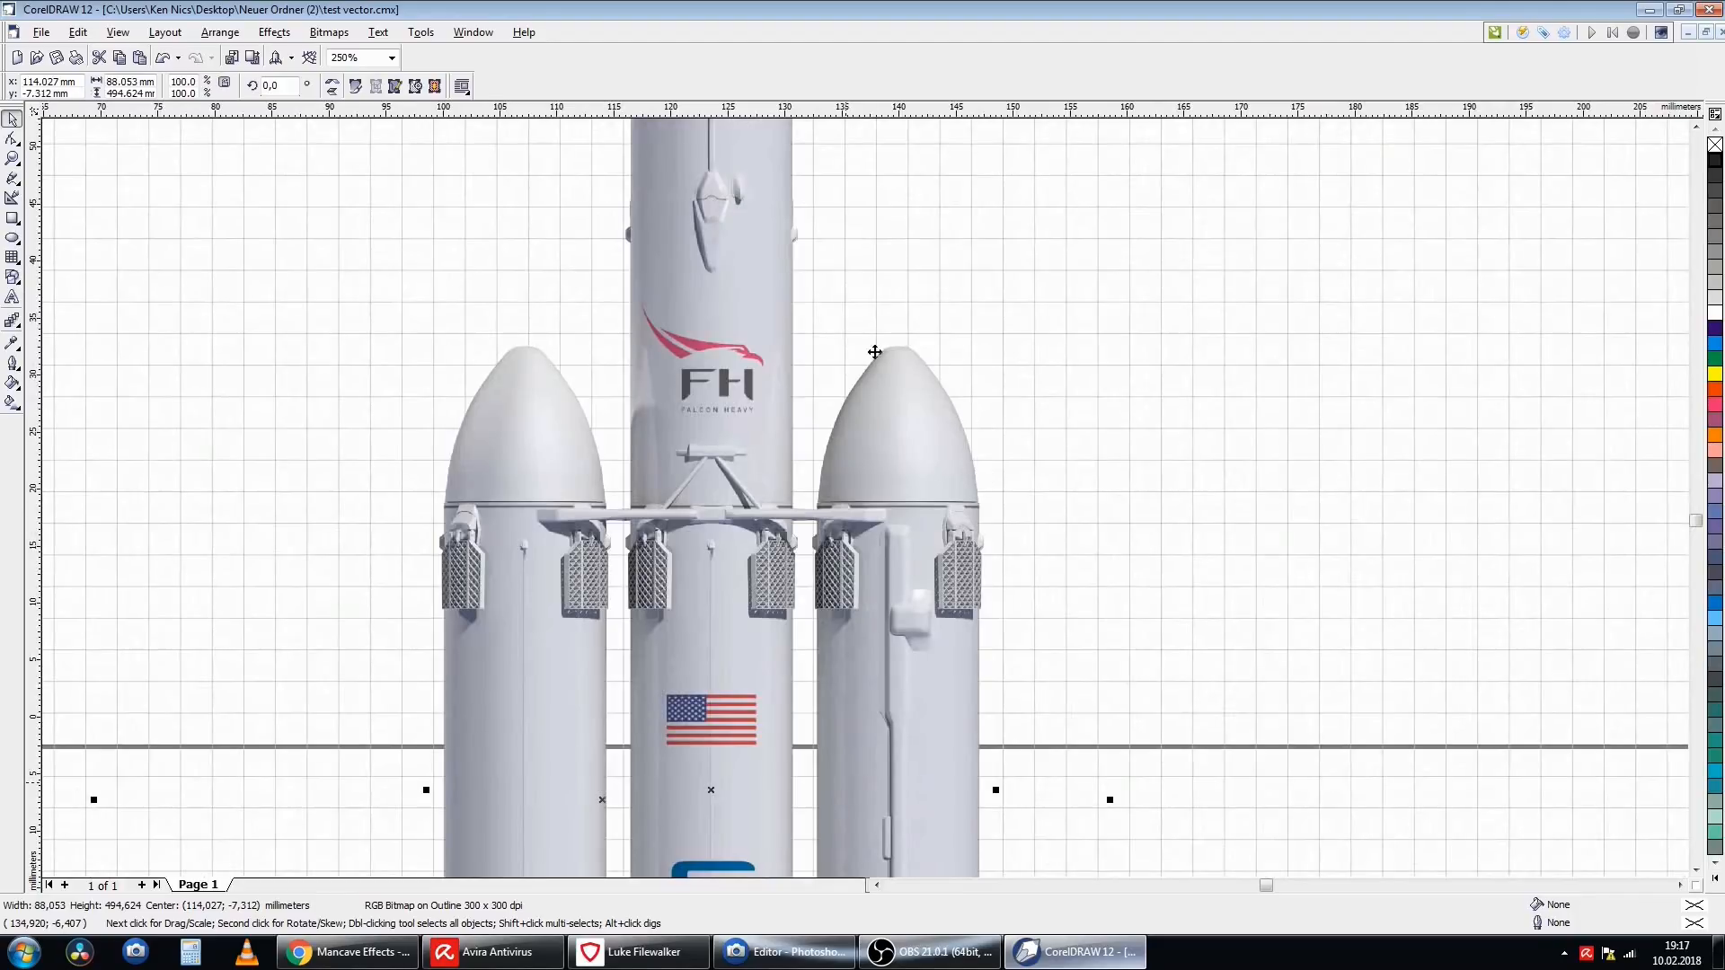
scroll(849, 782, up, 2)
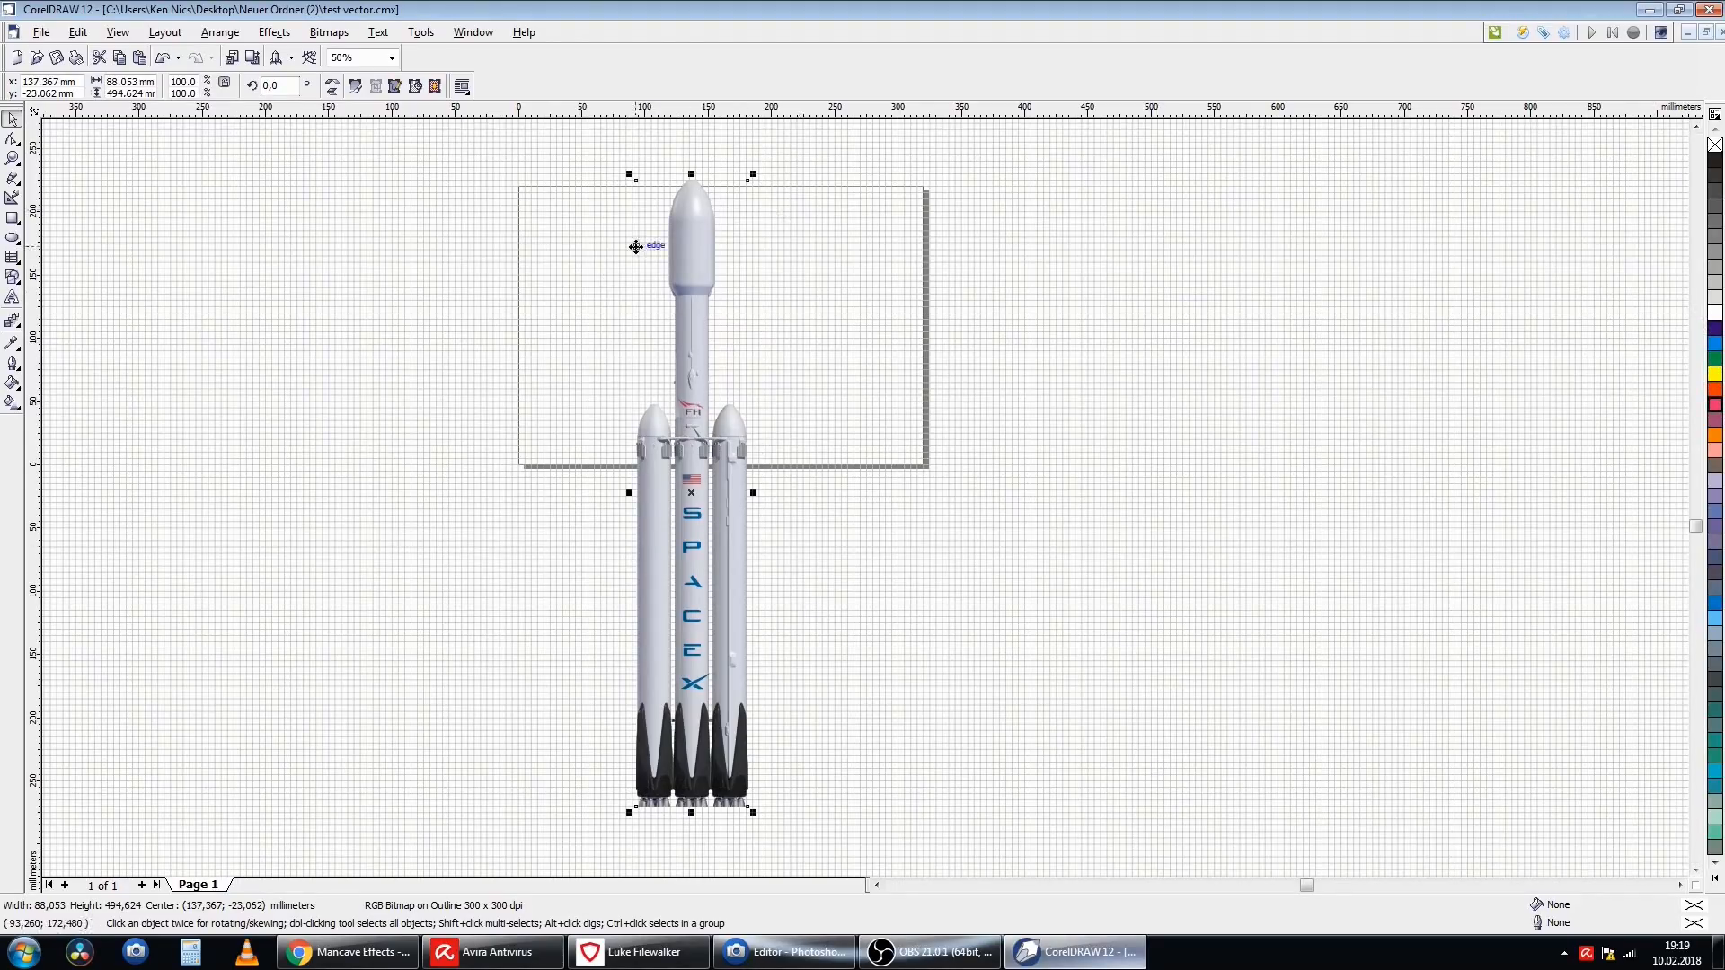
- Draw a rectangle about 105 by 95 mm beside the page with a blue outline and a cyan fill
click(13, 219)
drag(366, 237, 500, 357)
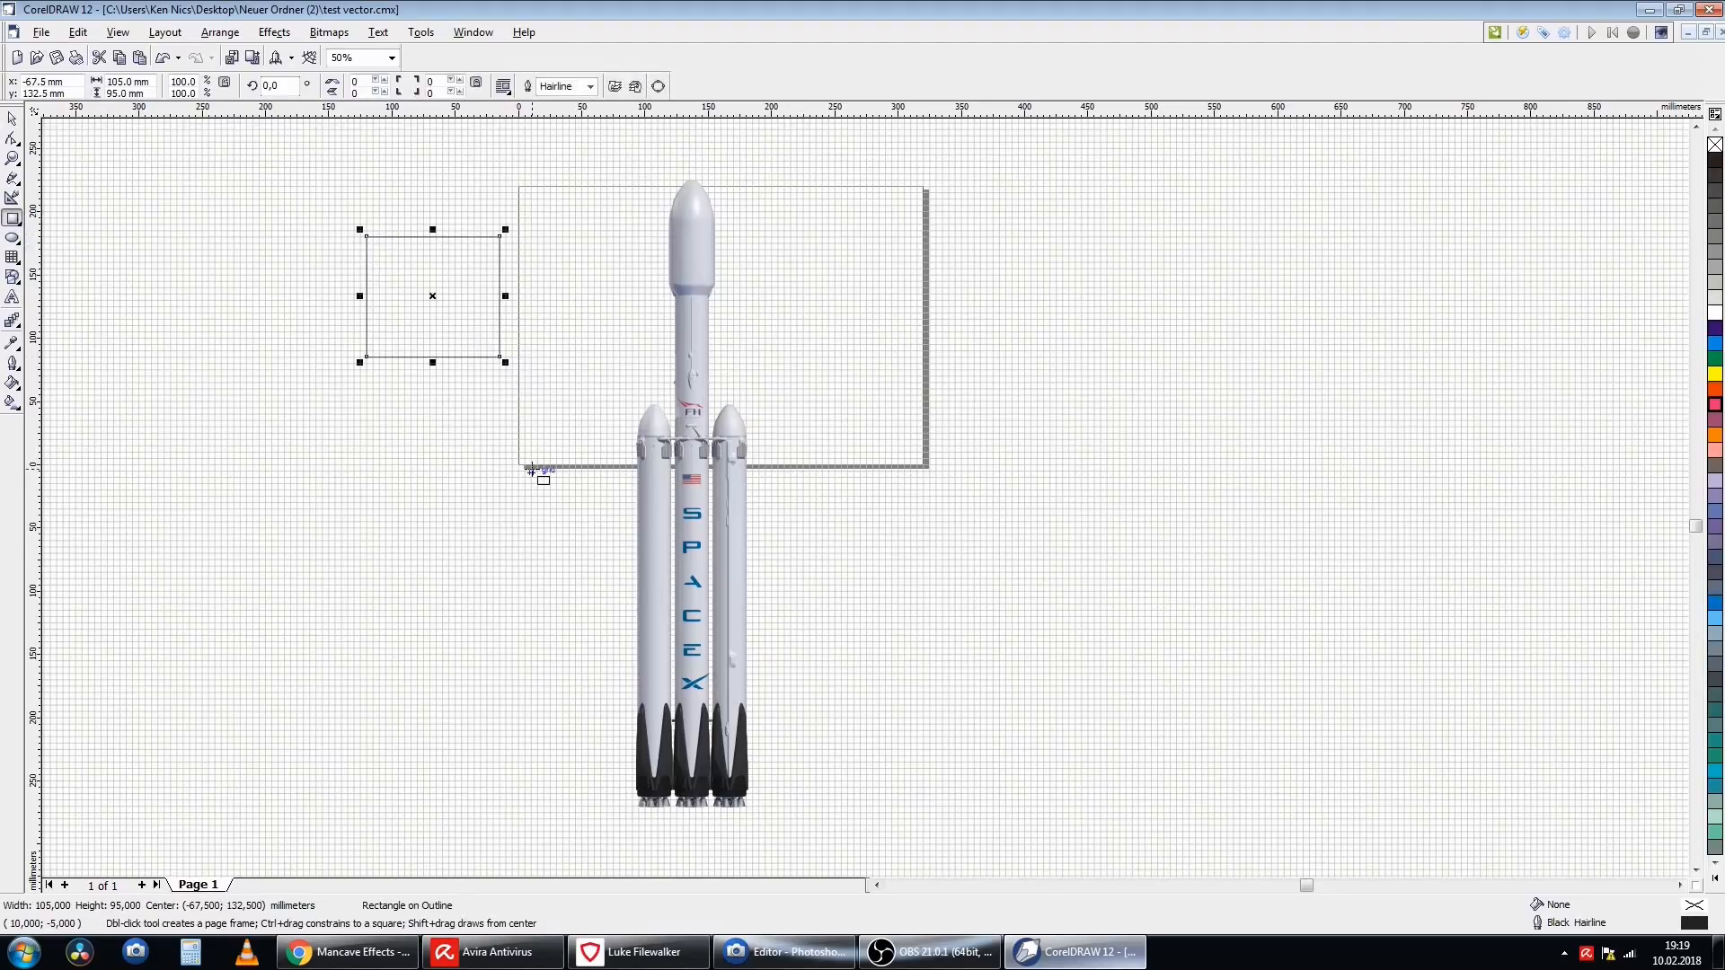
right_click(1713, 331)
click(1714, 344)
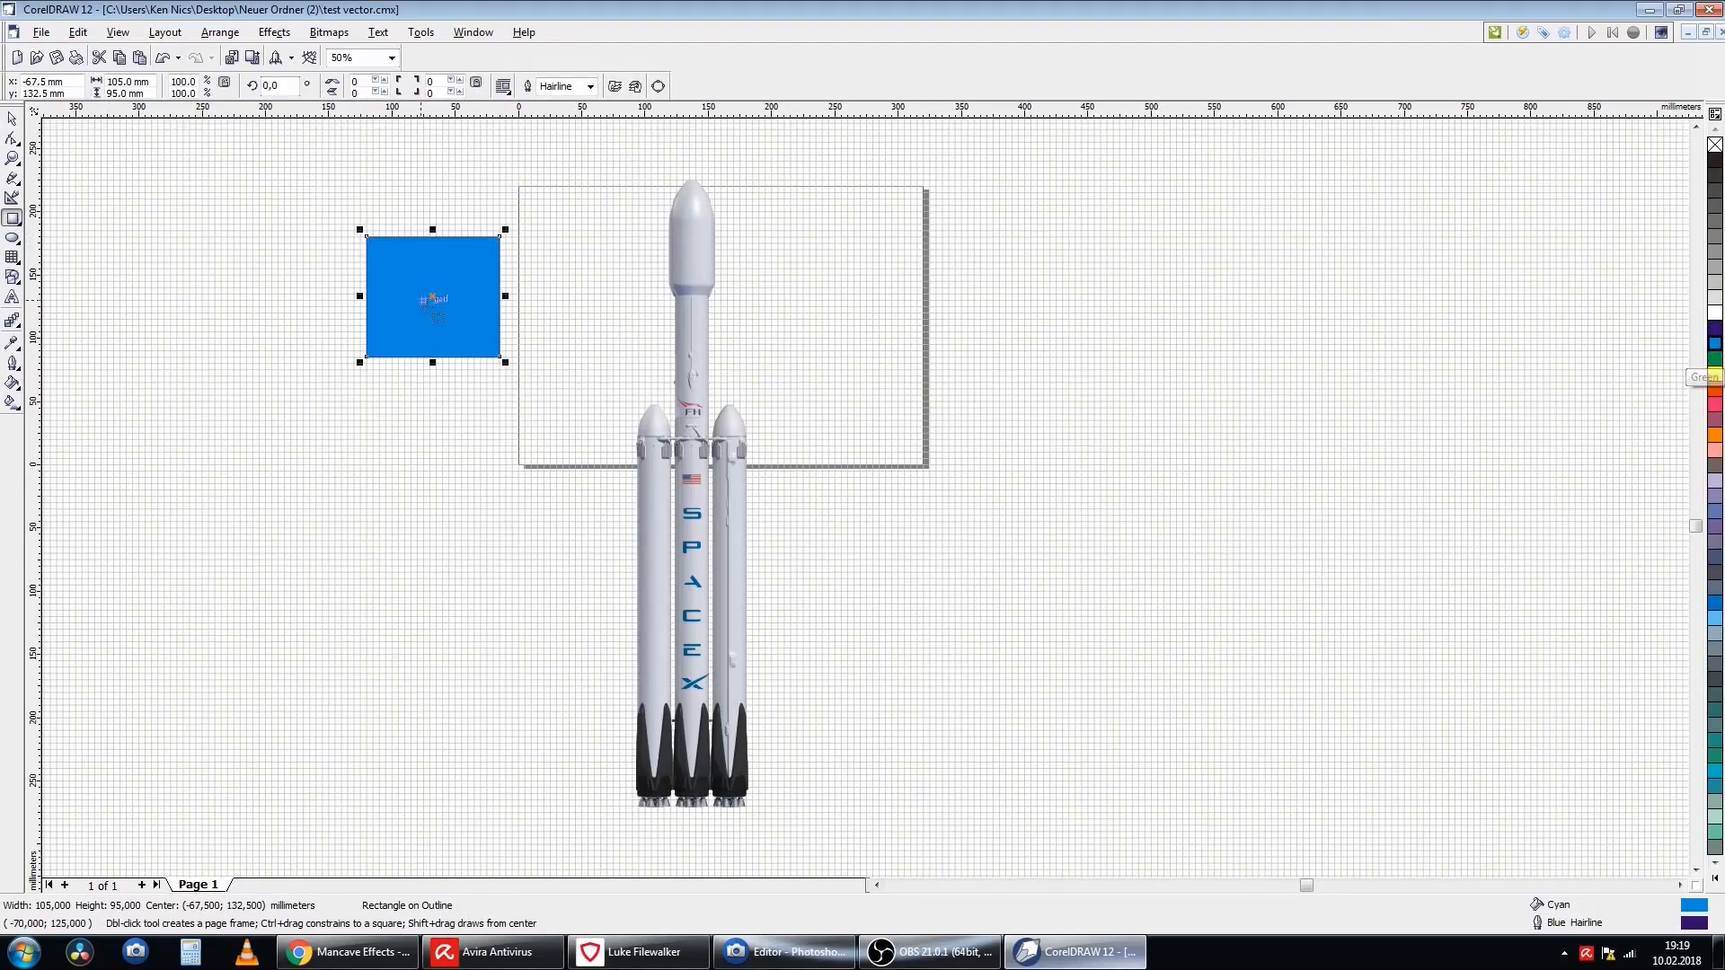
- Remove the rectangle's fill and outline colours, and select the rocket bitmap
click(1714, 144)
right_click(1714, 144)
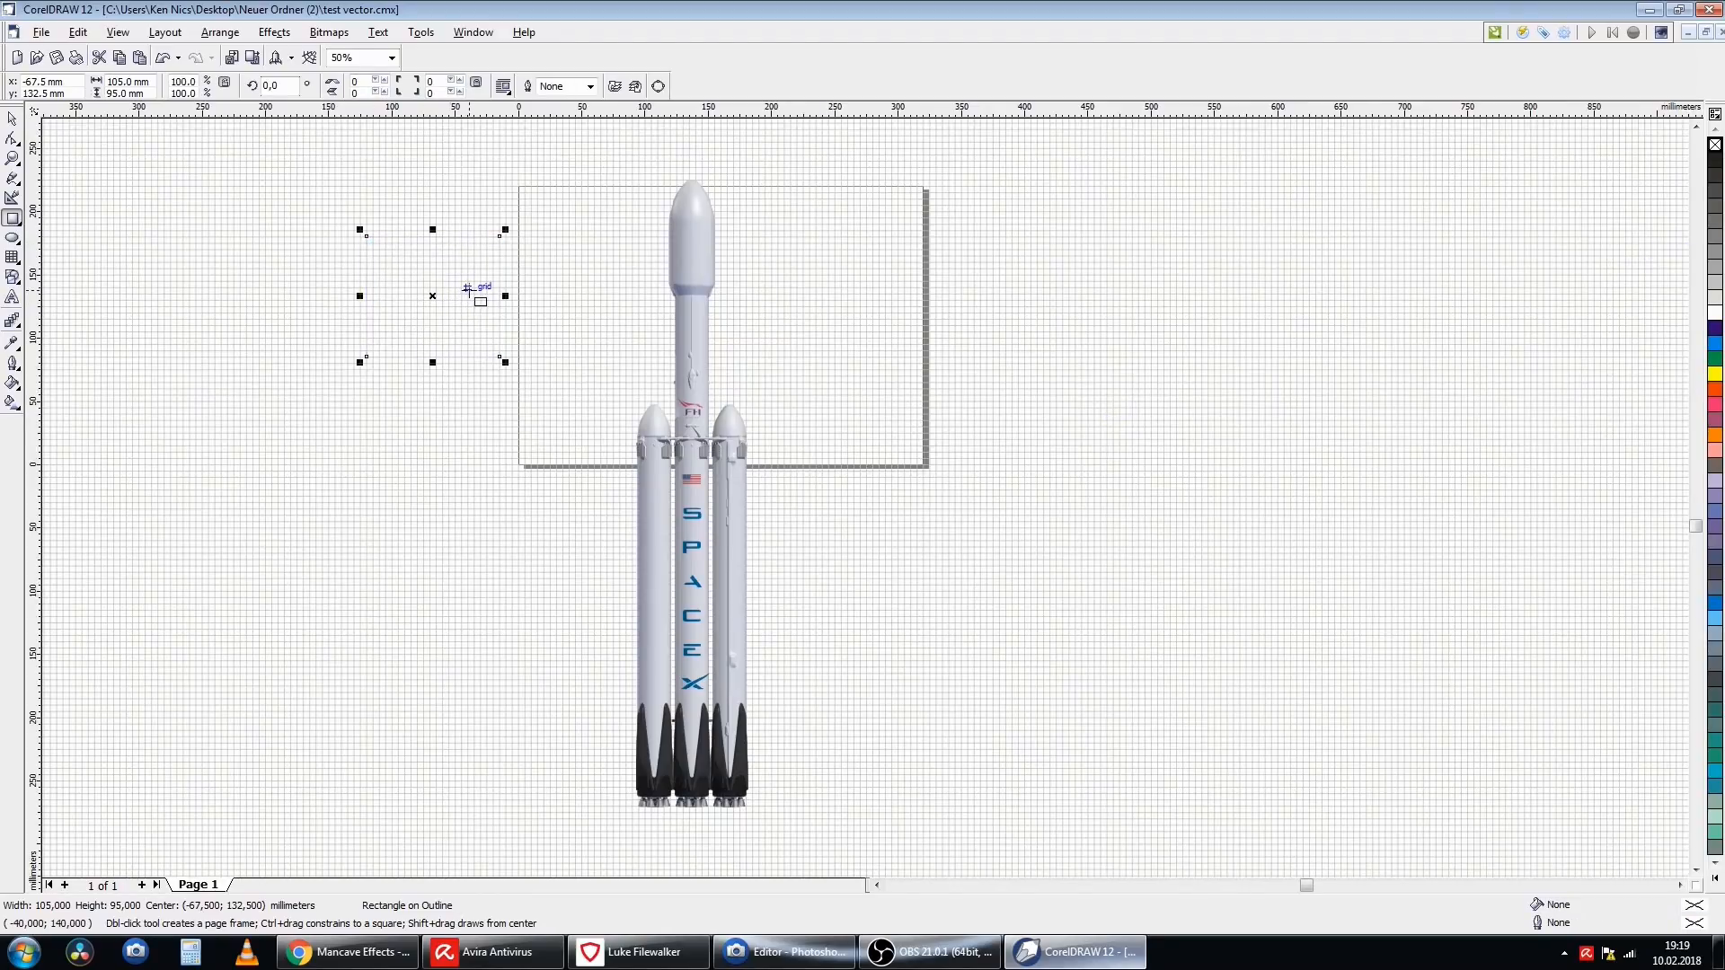
click(13, 120)
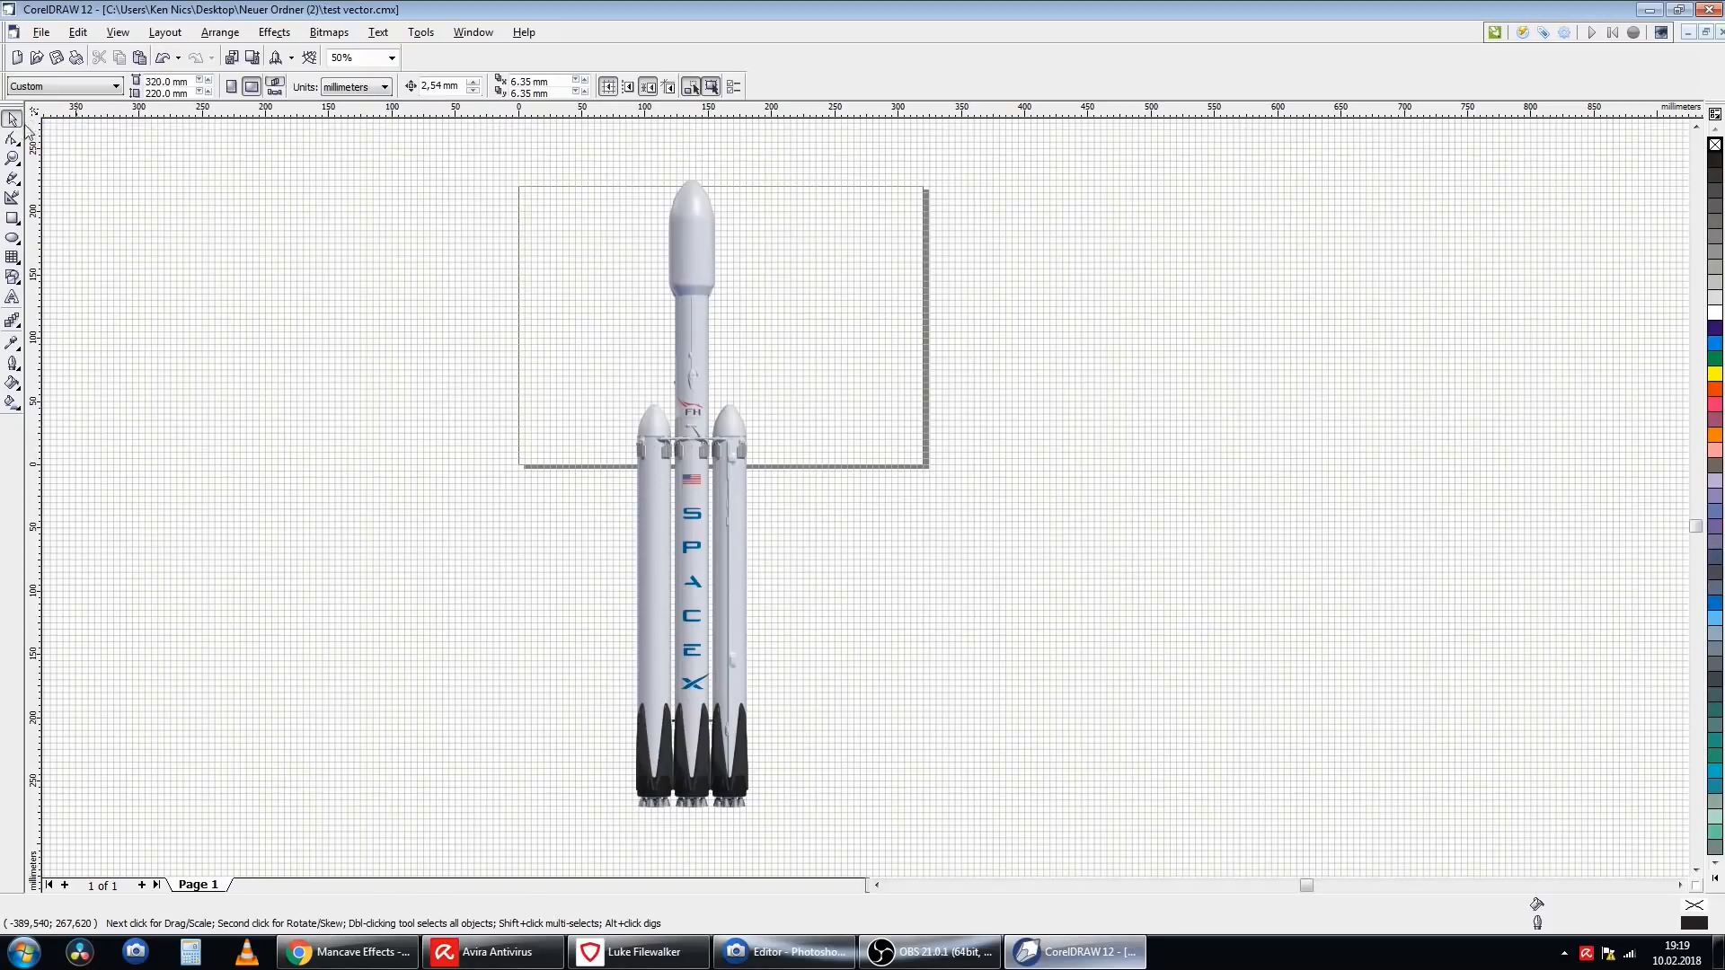
click(650, 472)
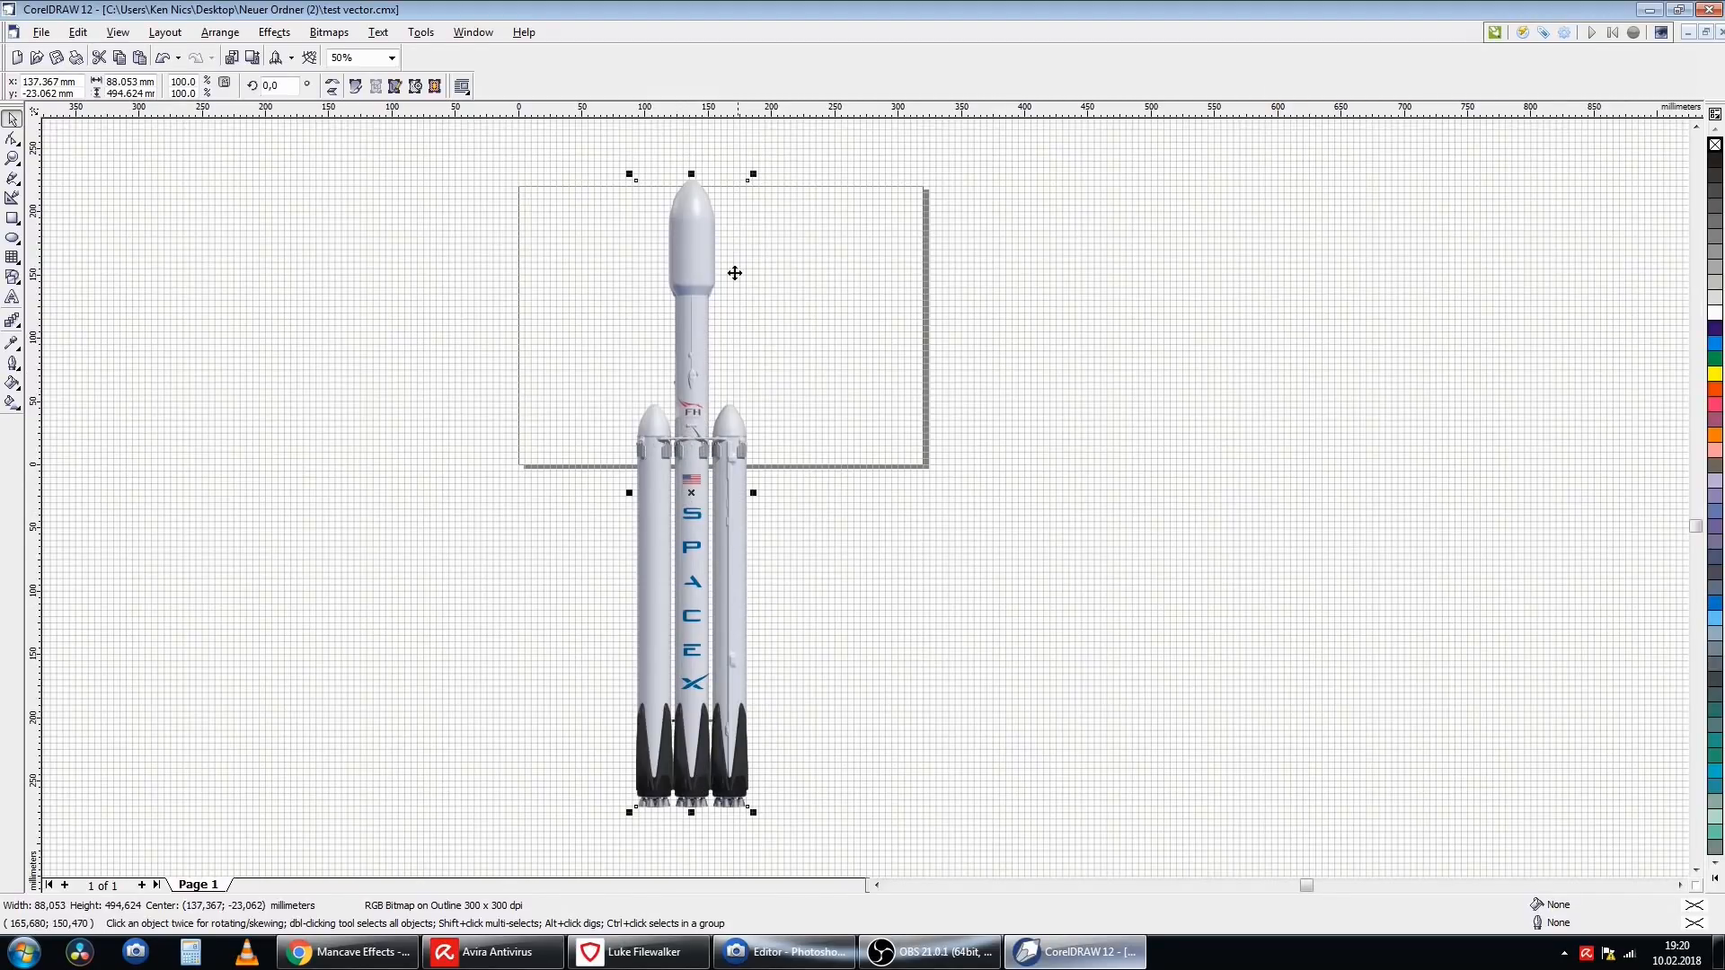
- Open the rocket bitmap for editing in Corel PHOTO-PAINT and maximize its image window
right_click(700, 406)
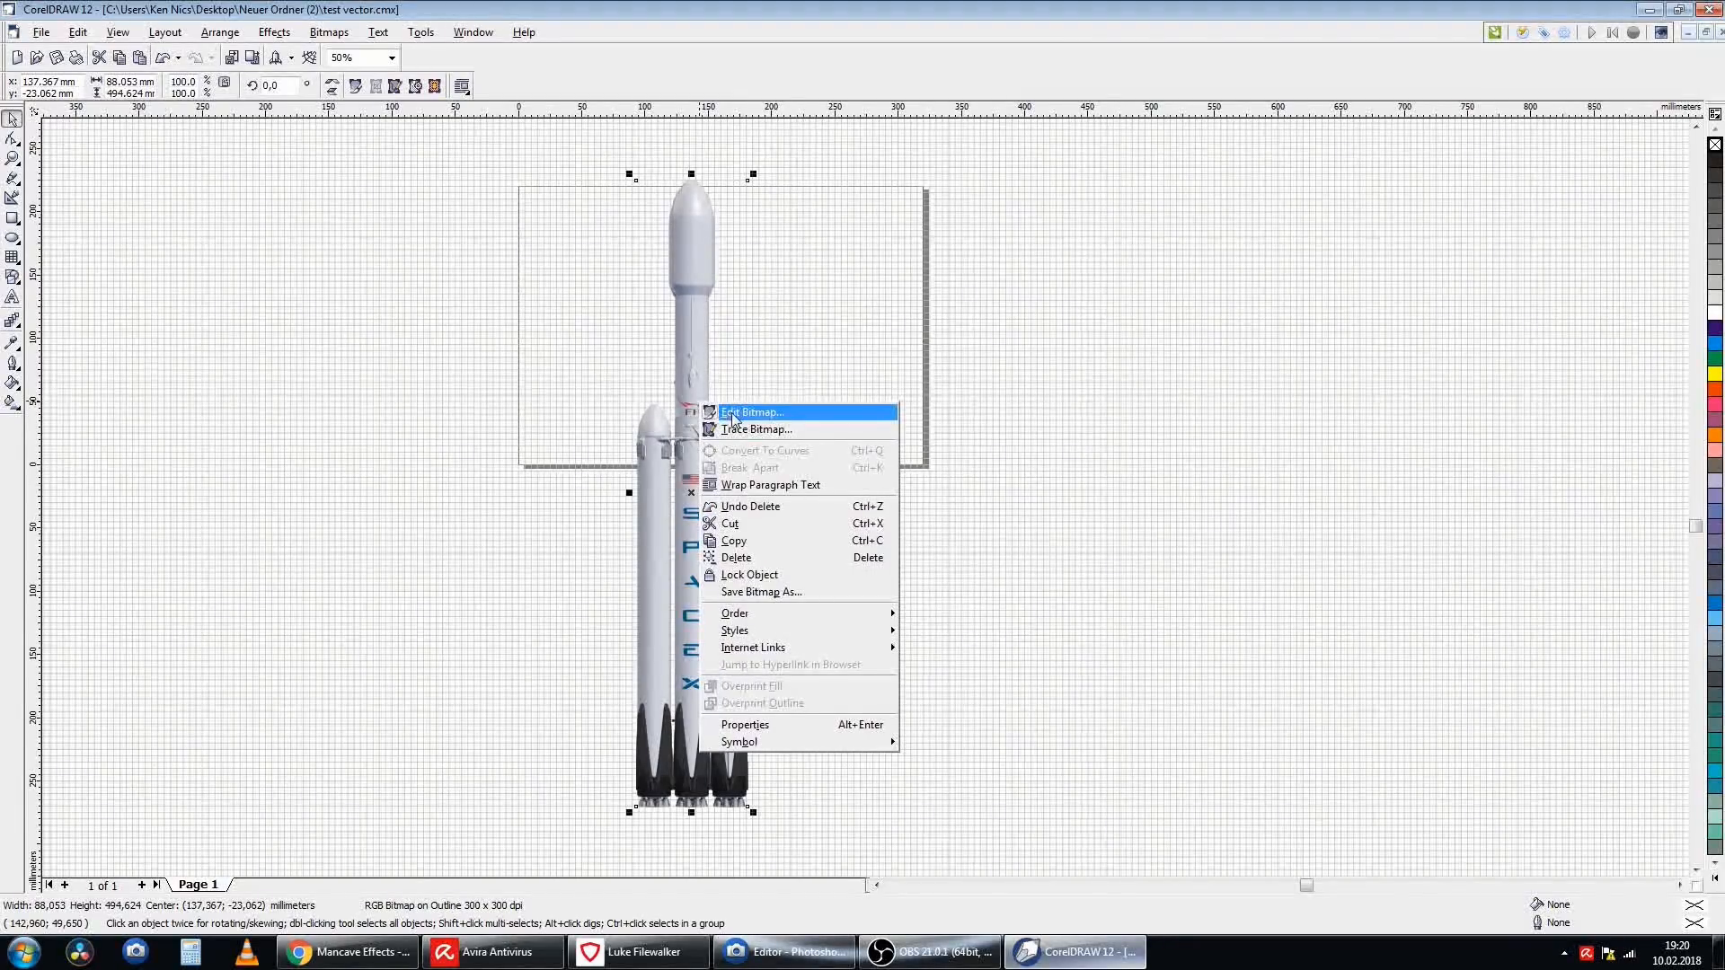
click(732, 415)
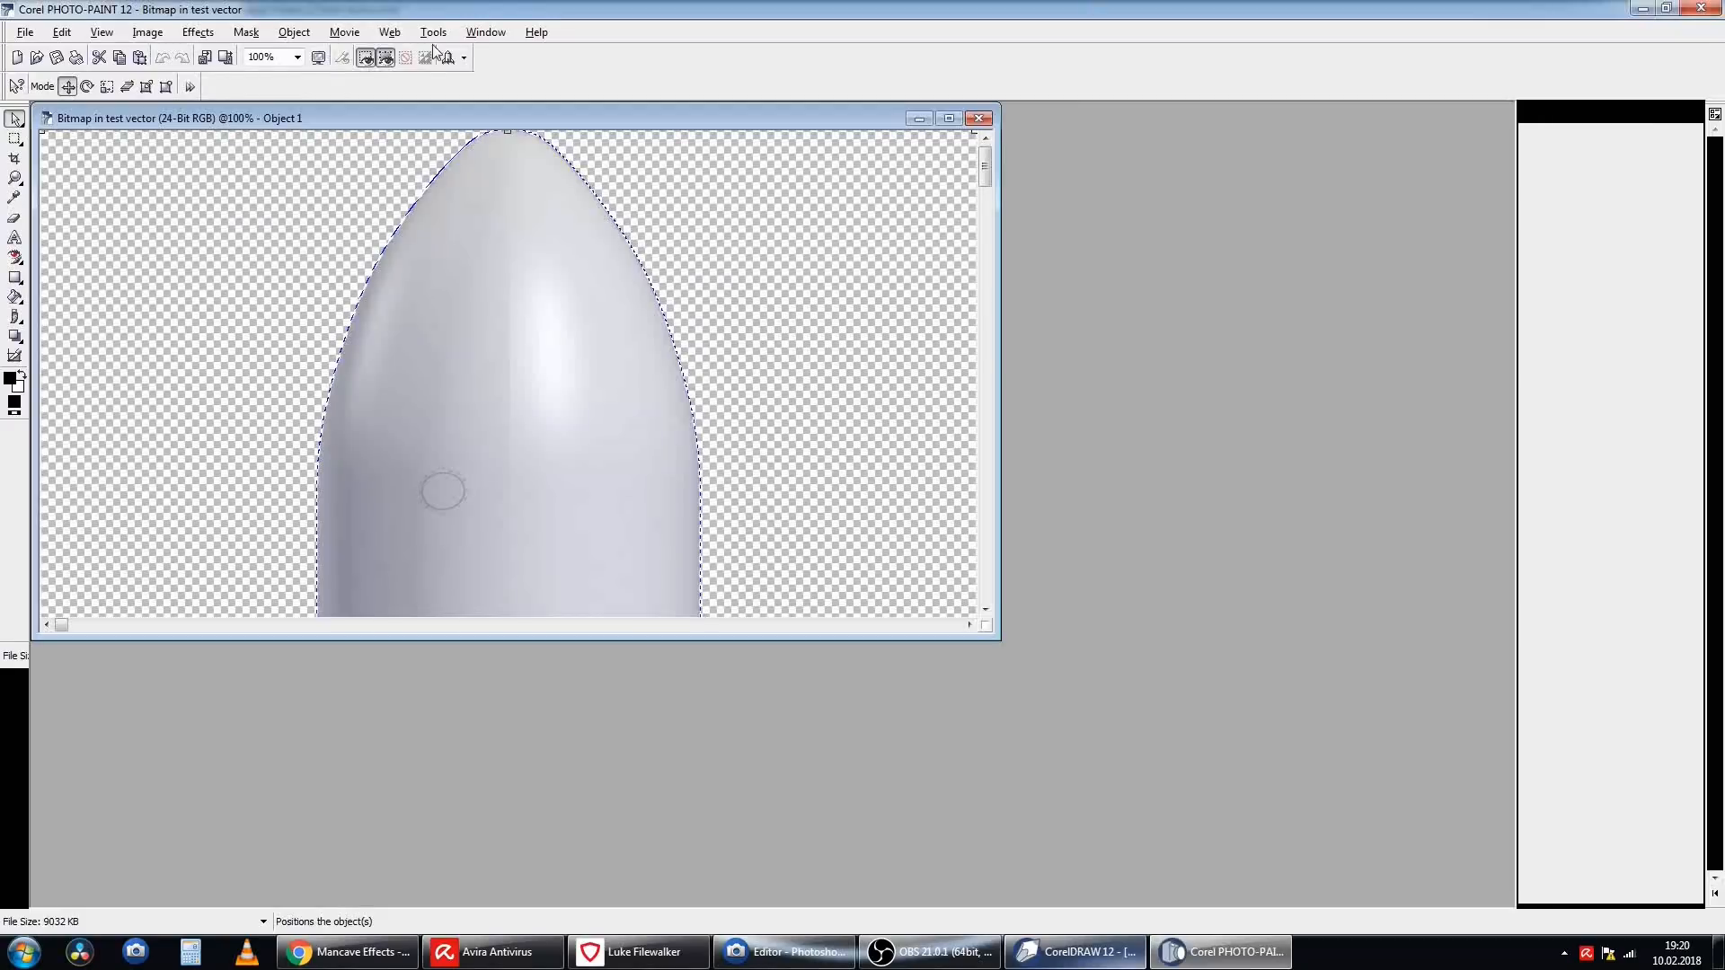
click(949, 118)
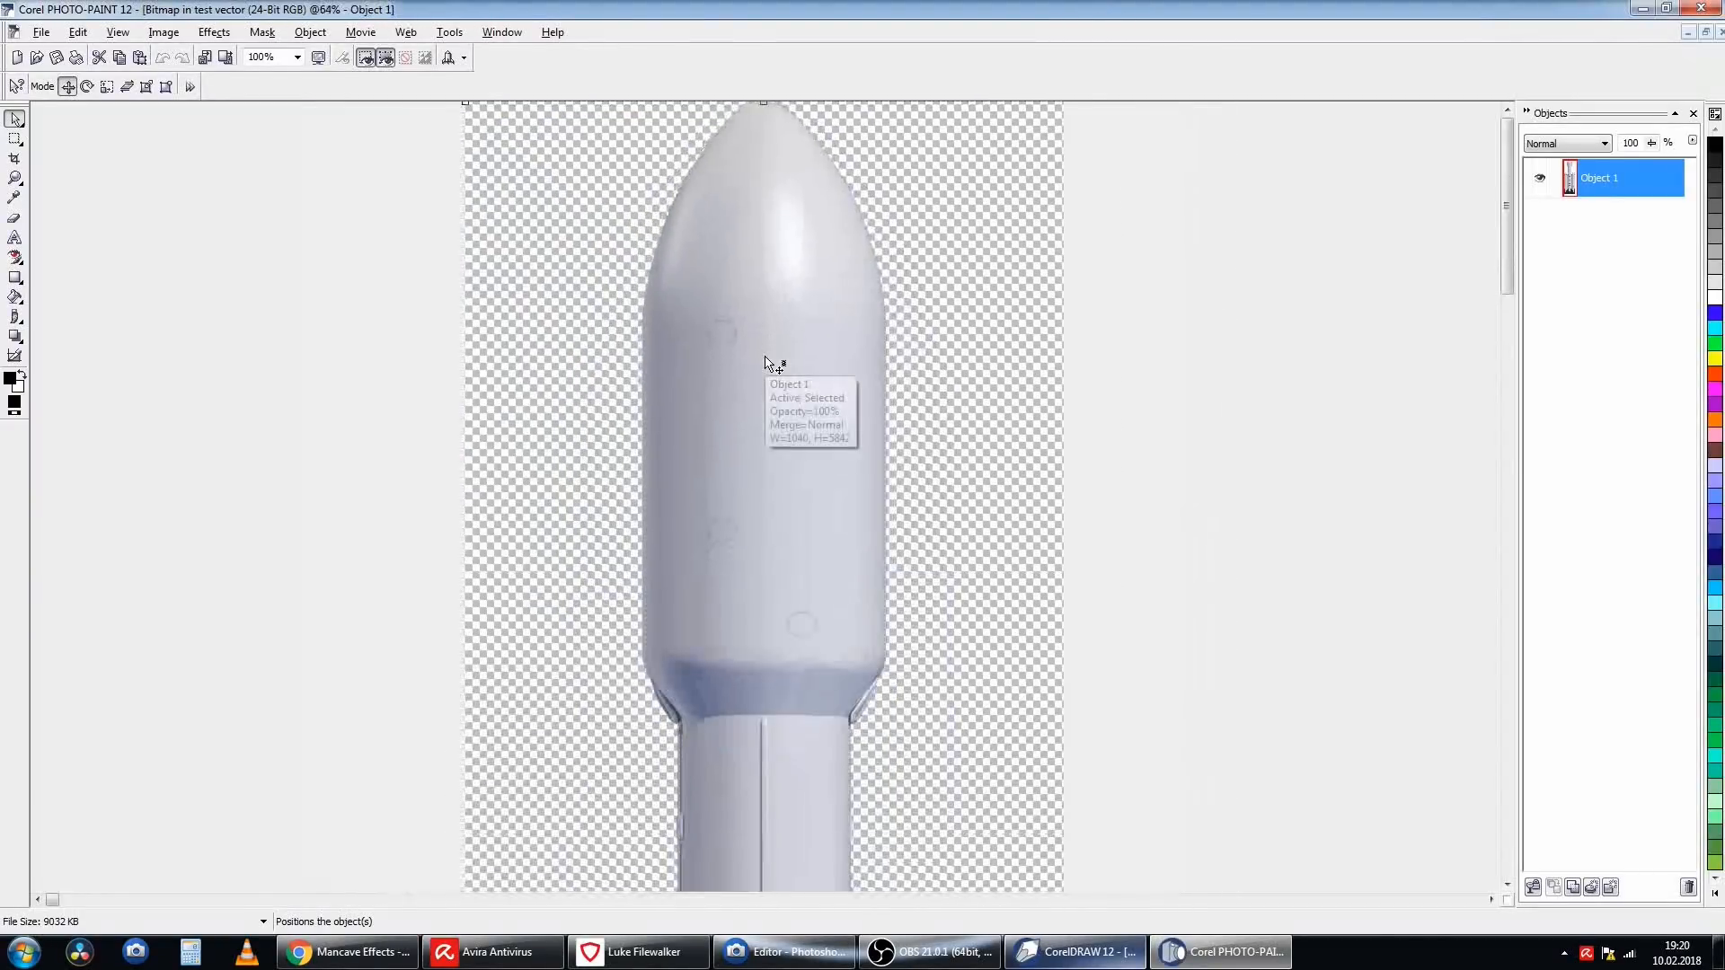
scroll(765, 362, down, 6)
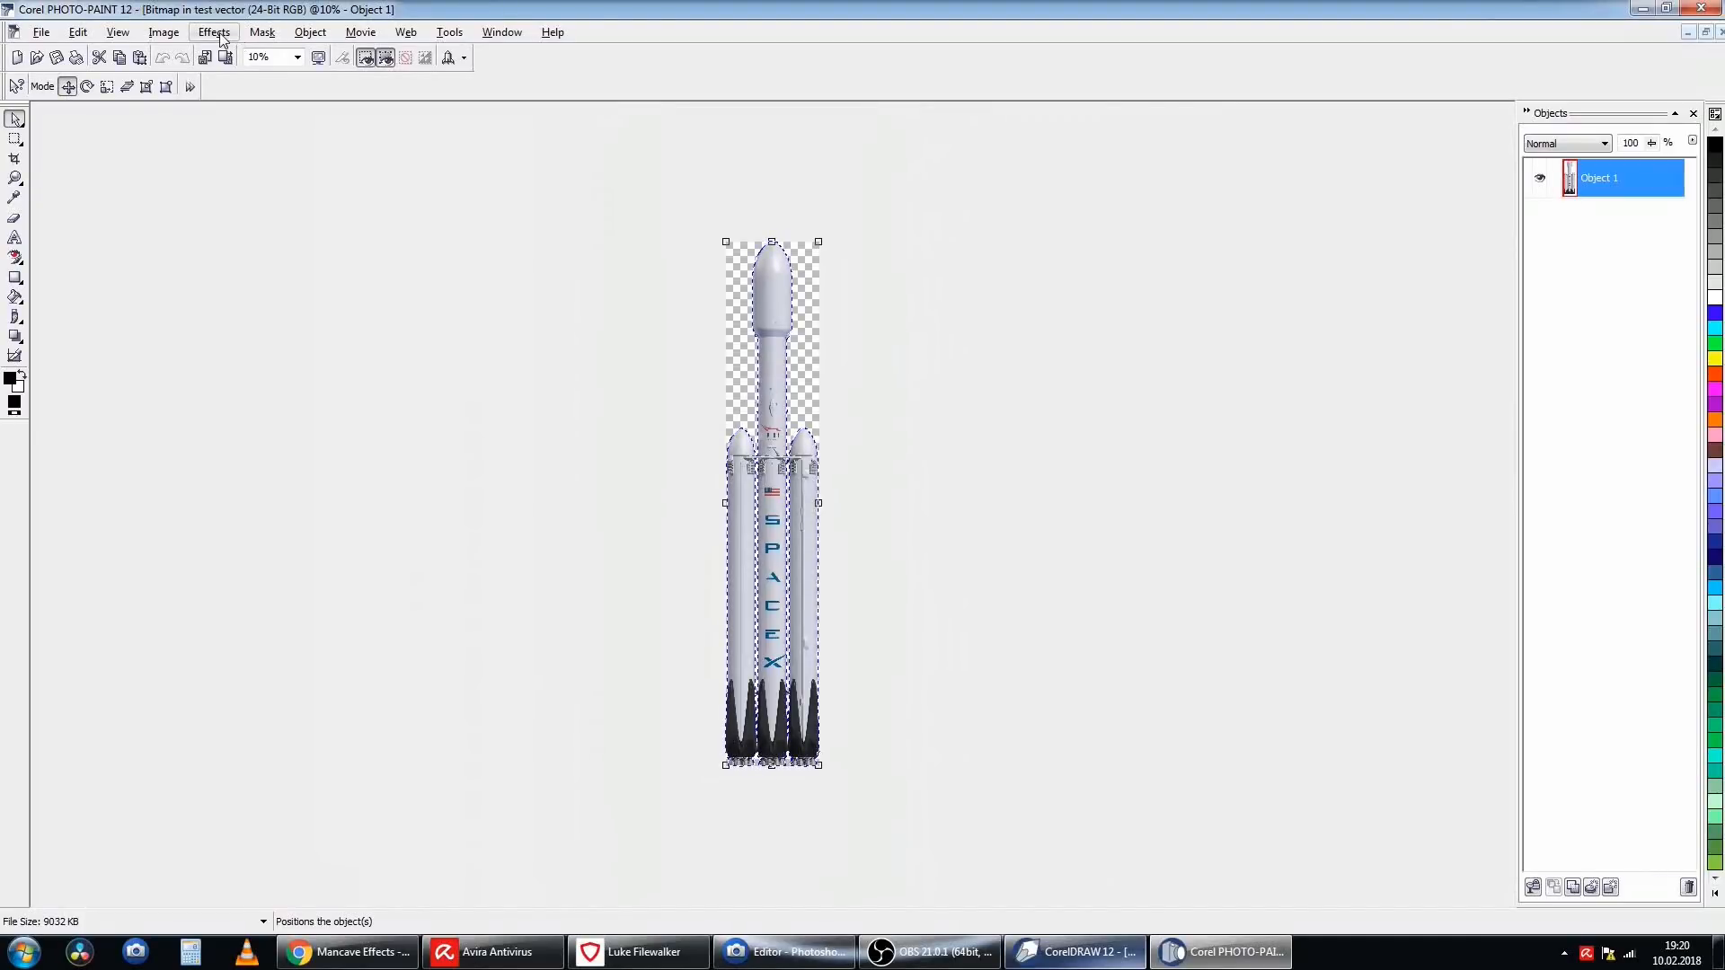
- Turn the rocket into a black silhouette with the Brightness/Contrast/Intensity adjustment, using brightness -1, contrast 0 and intensity -100
click(164, 33)
mouse_move(233, 57)
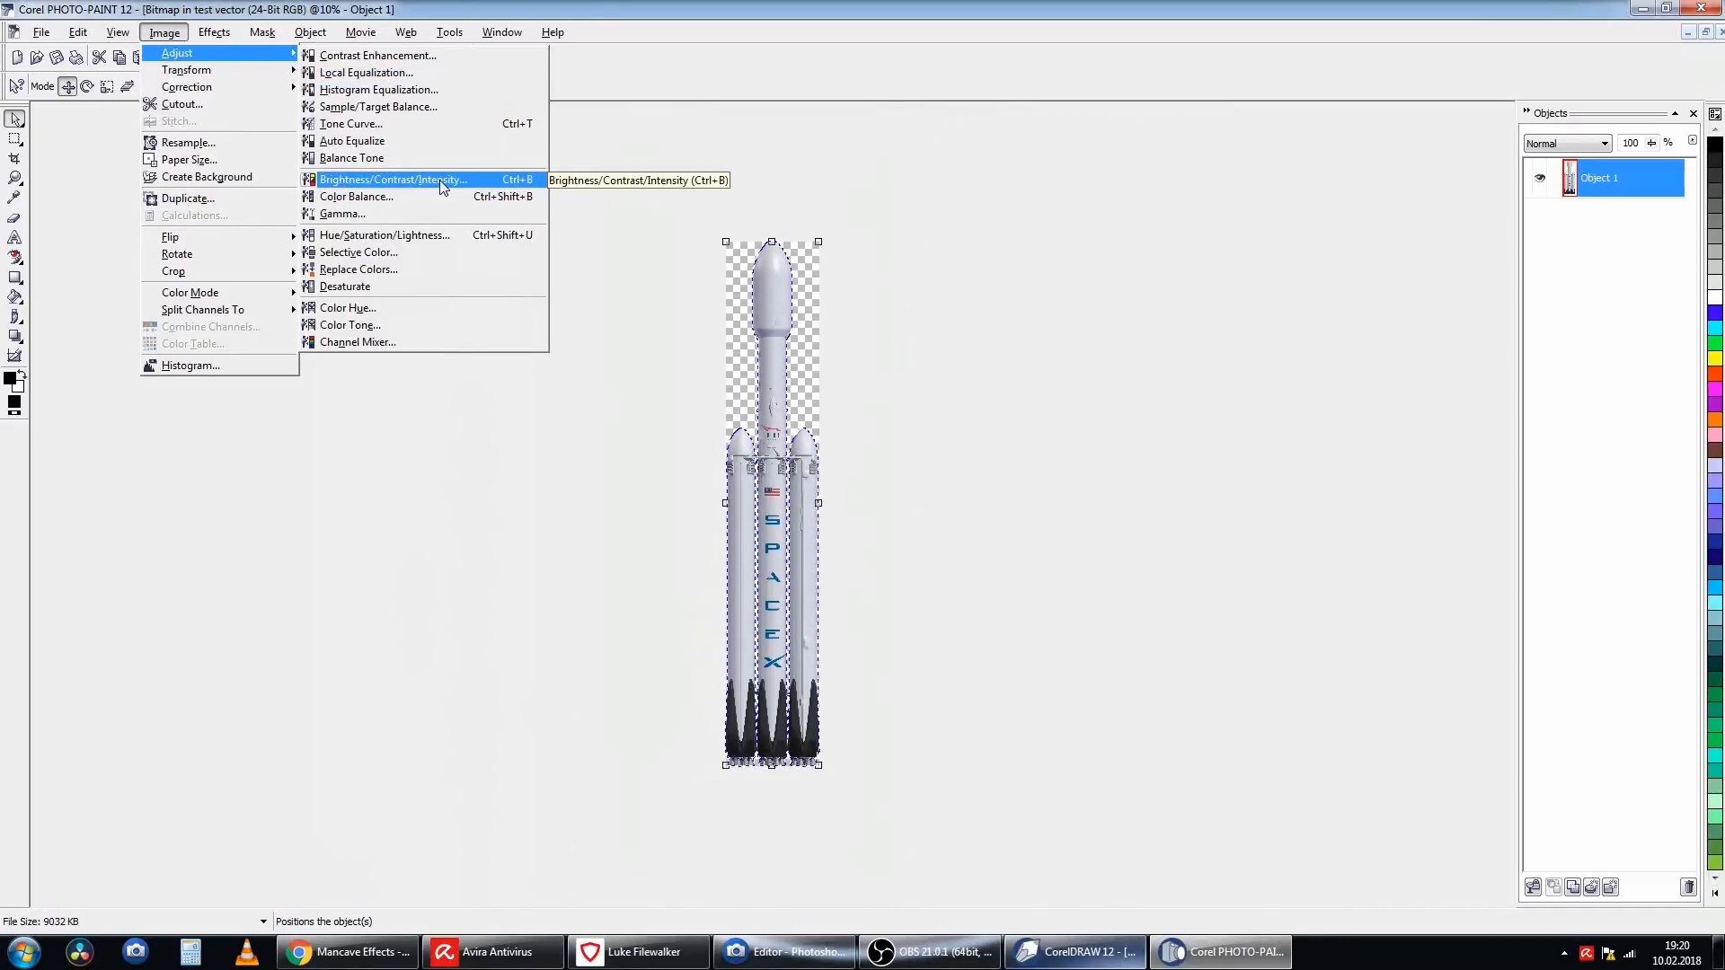
click(439, 179)
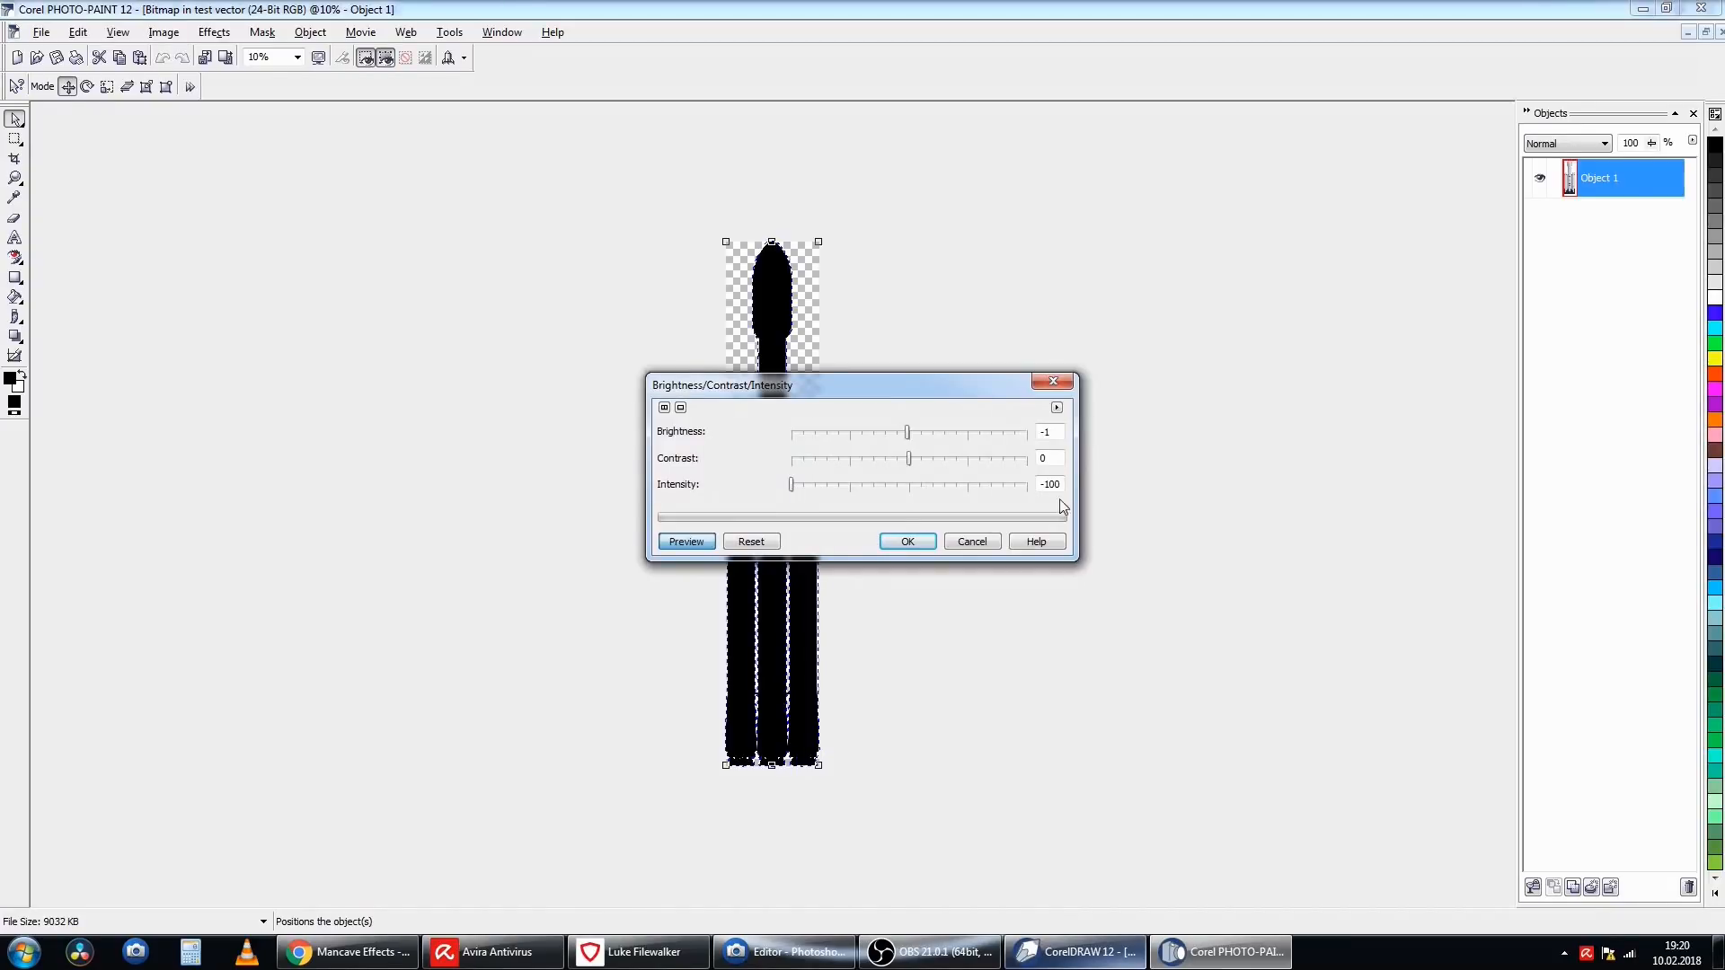
click(908, 542)
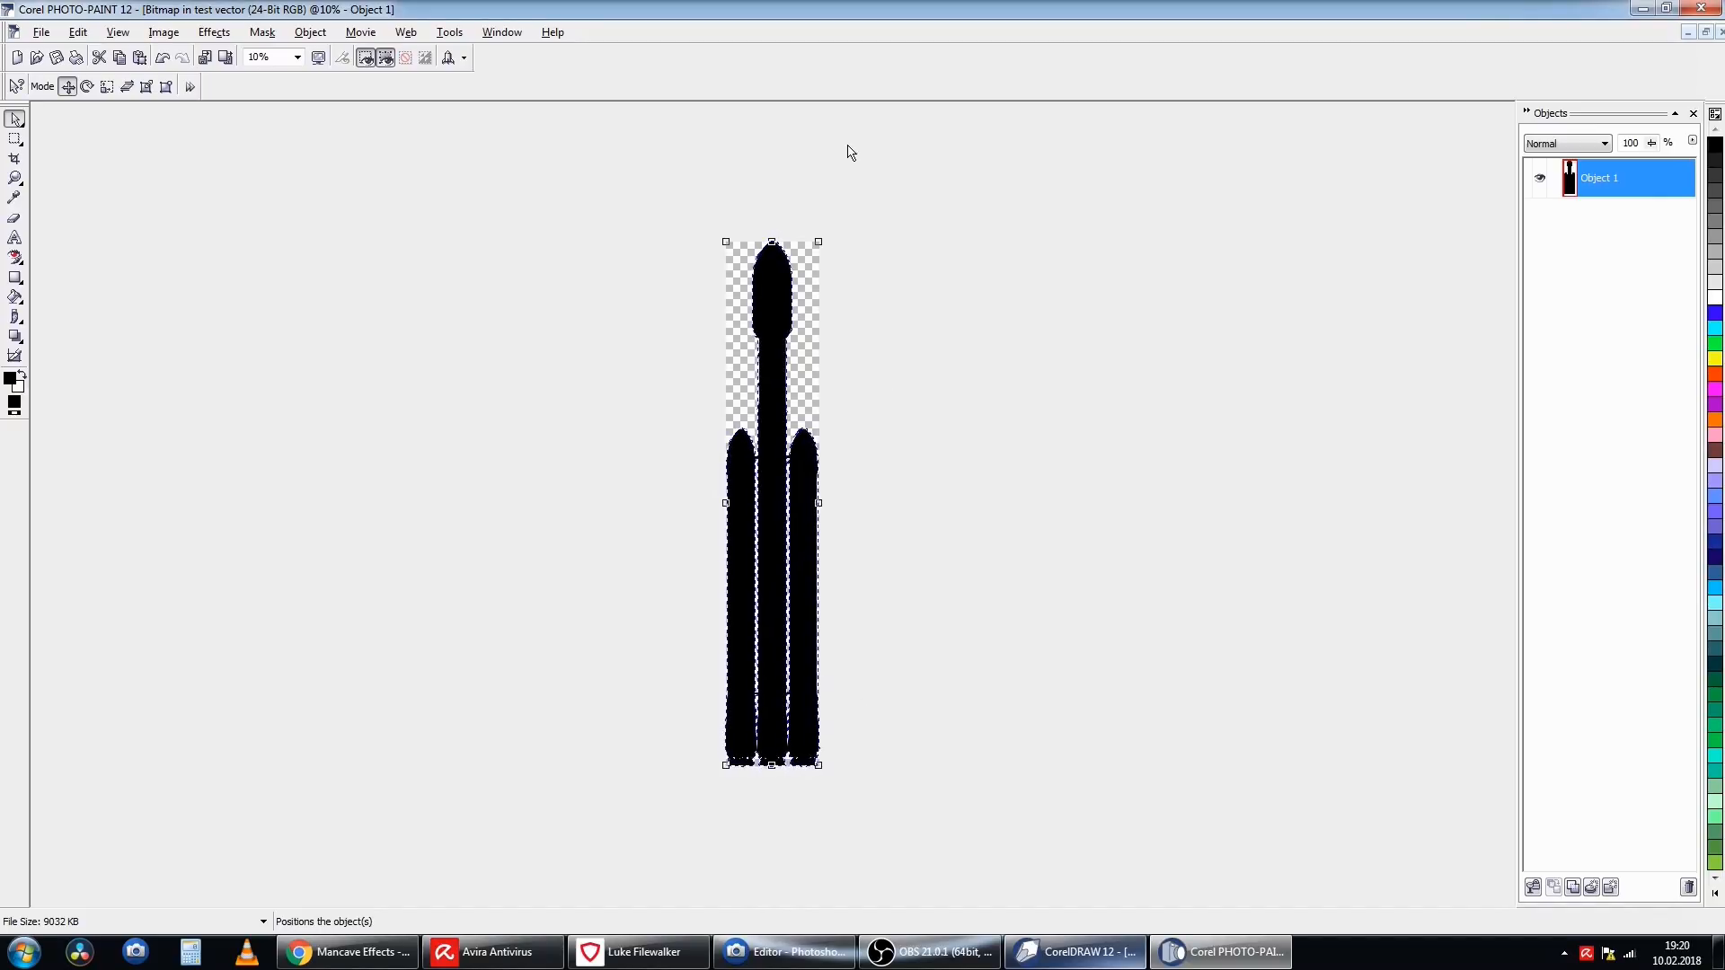
click(599, 421)
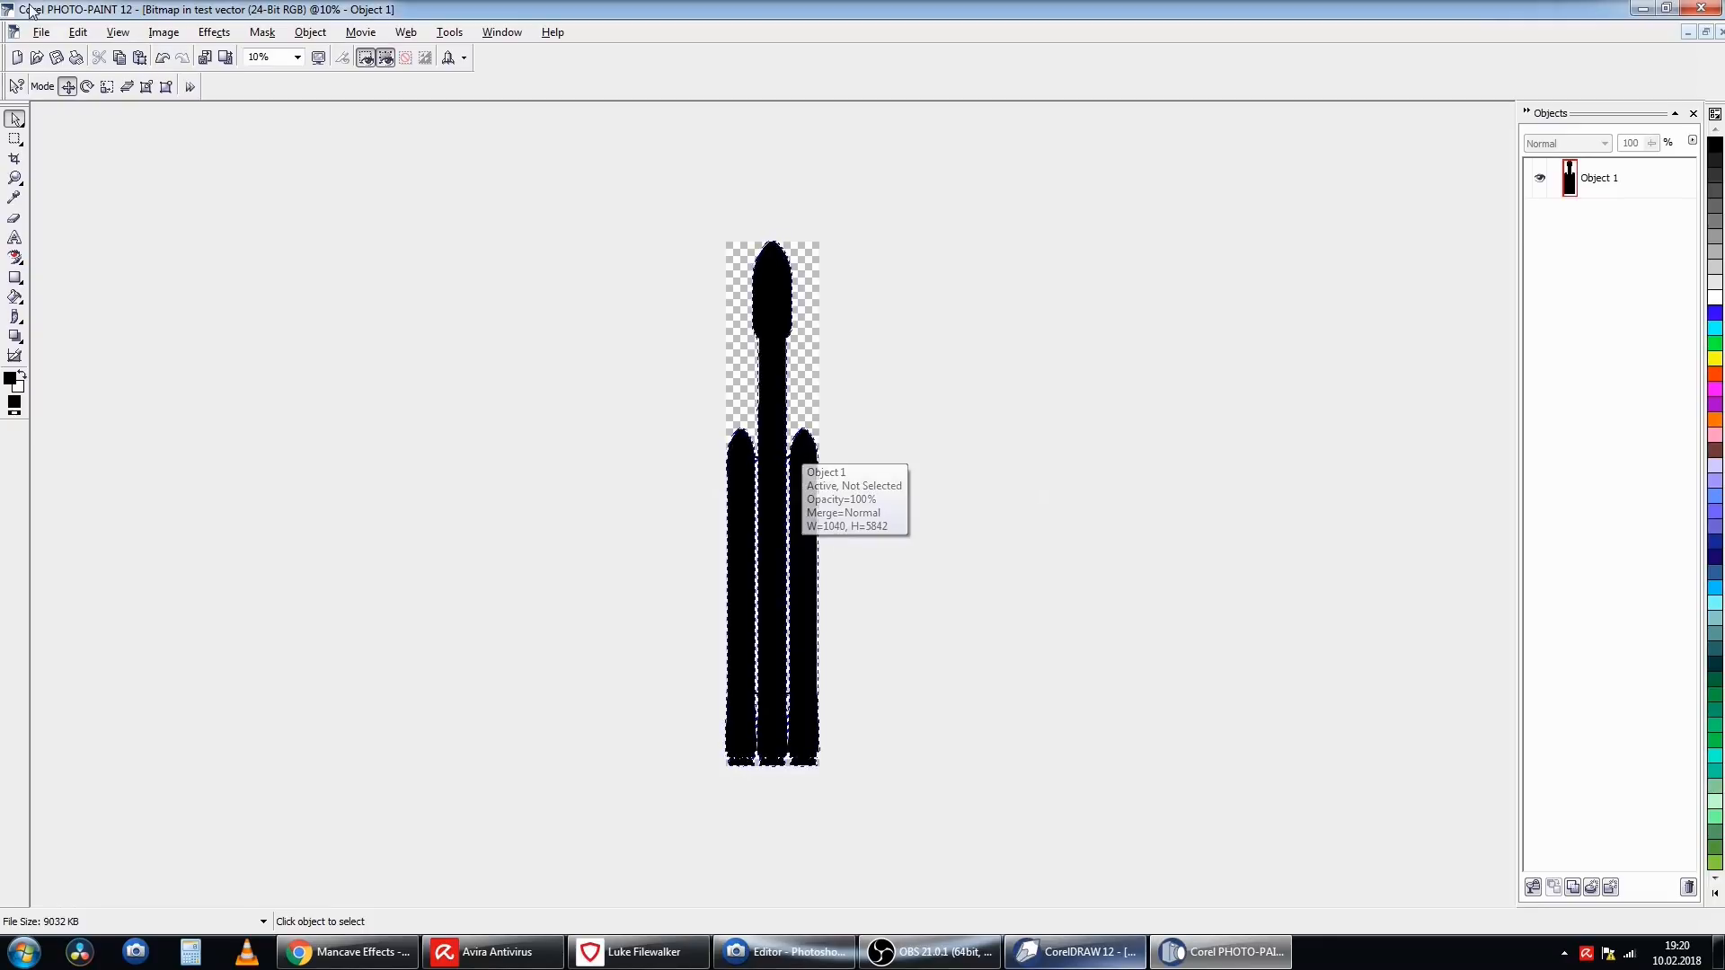
- Export the black silhouette as a JPEG over the existing test2 file, merging its objects with the background
click(39, 33)
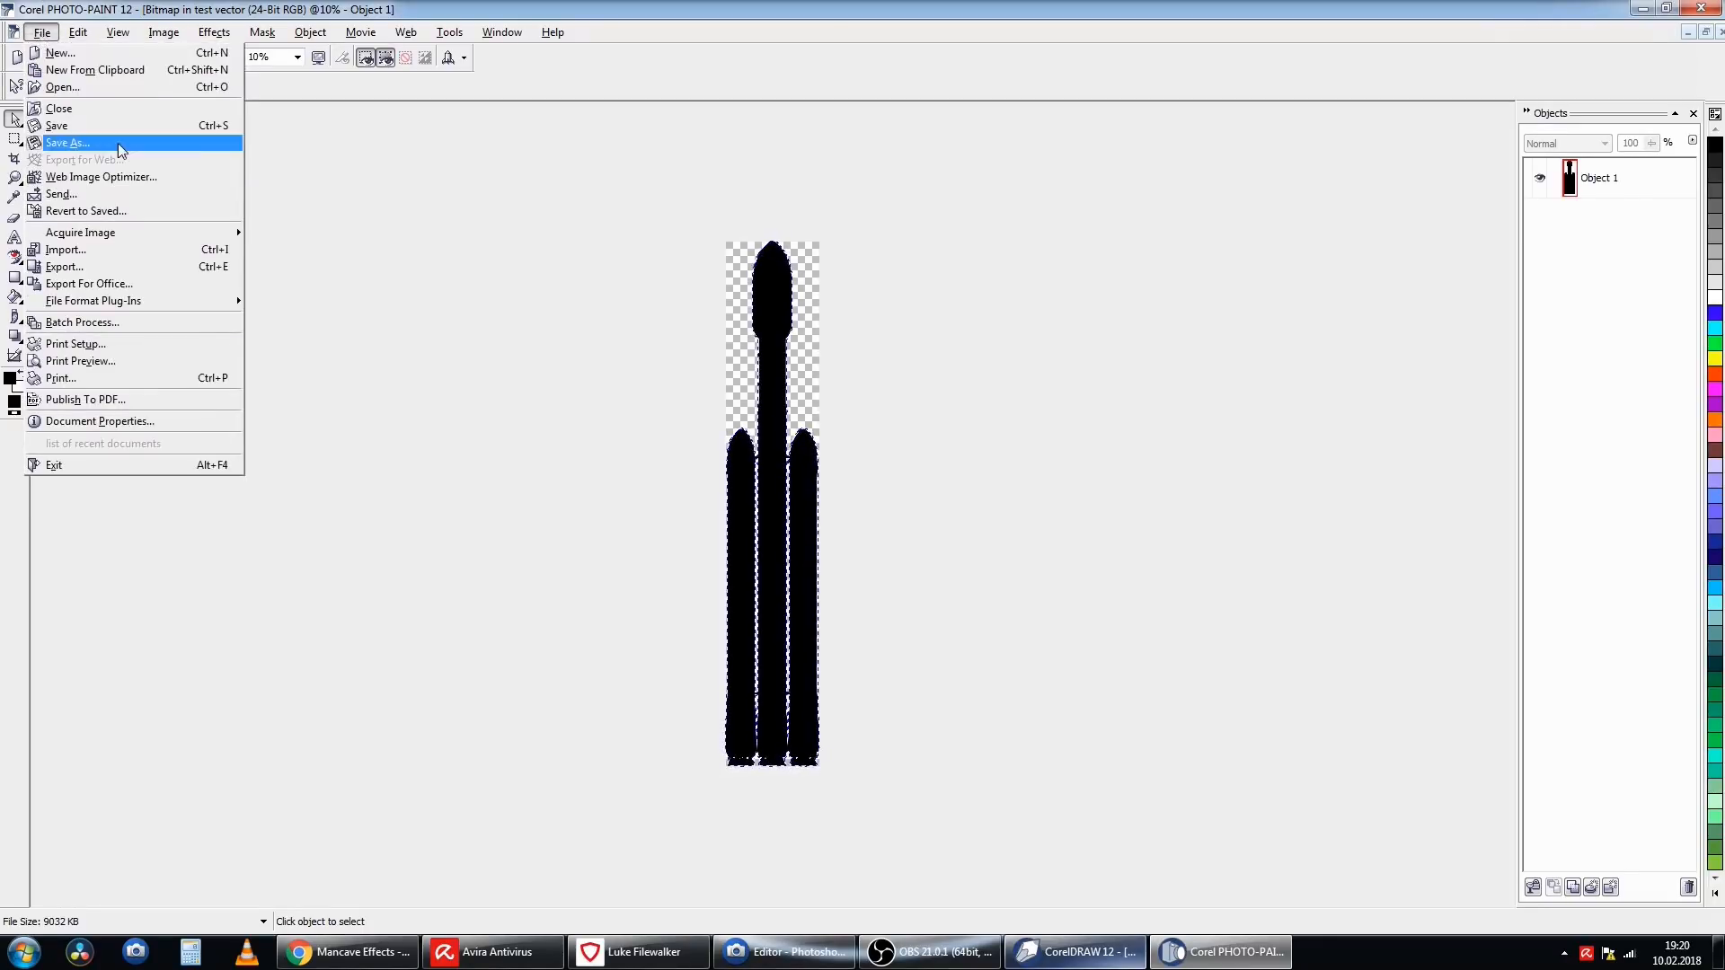
click(61, 268)
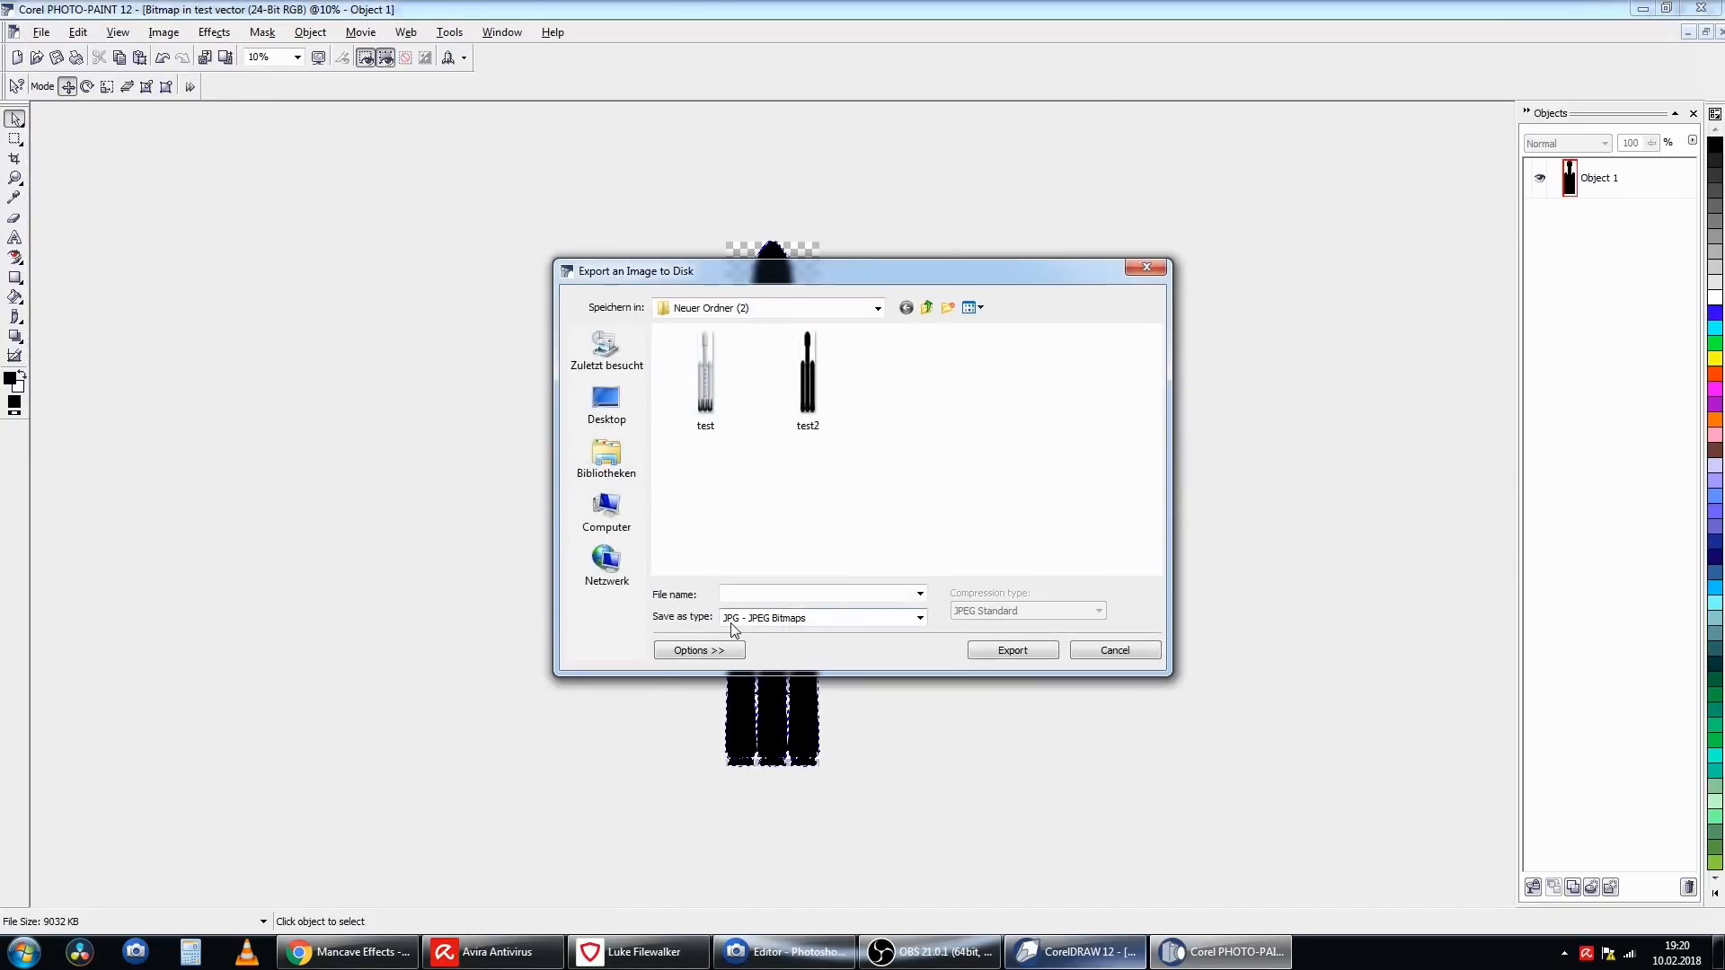
click(819, 618)
click(844, 618)
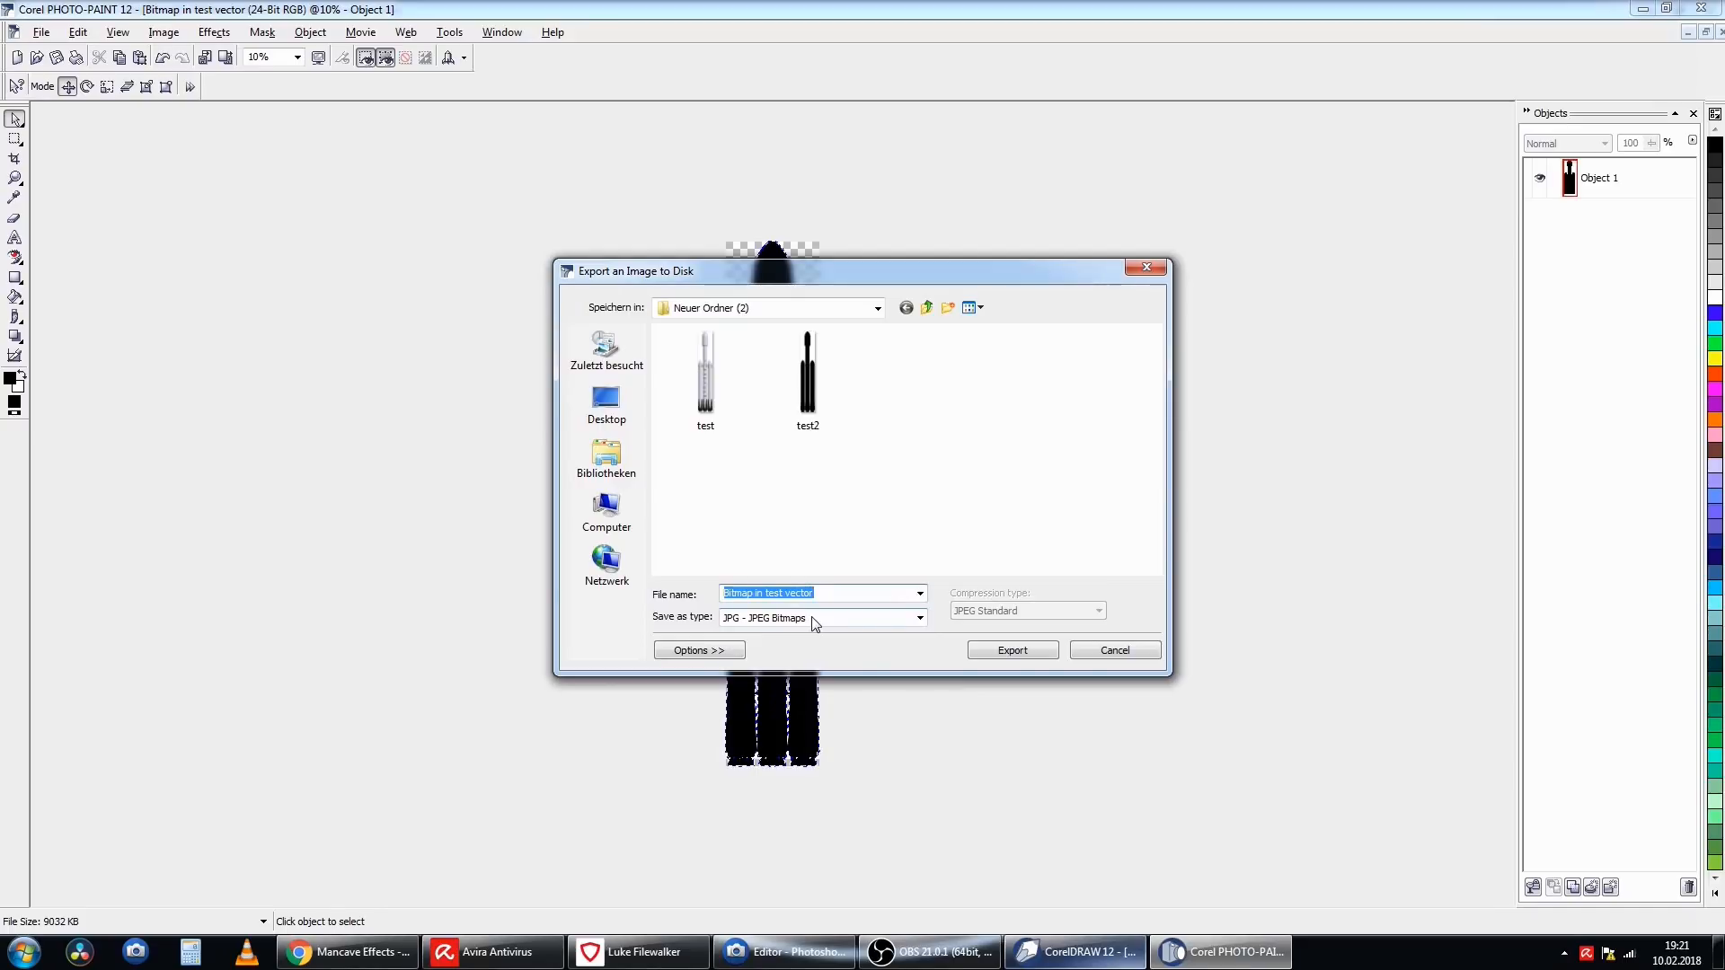
click(781, 411)
click(1027, 651)
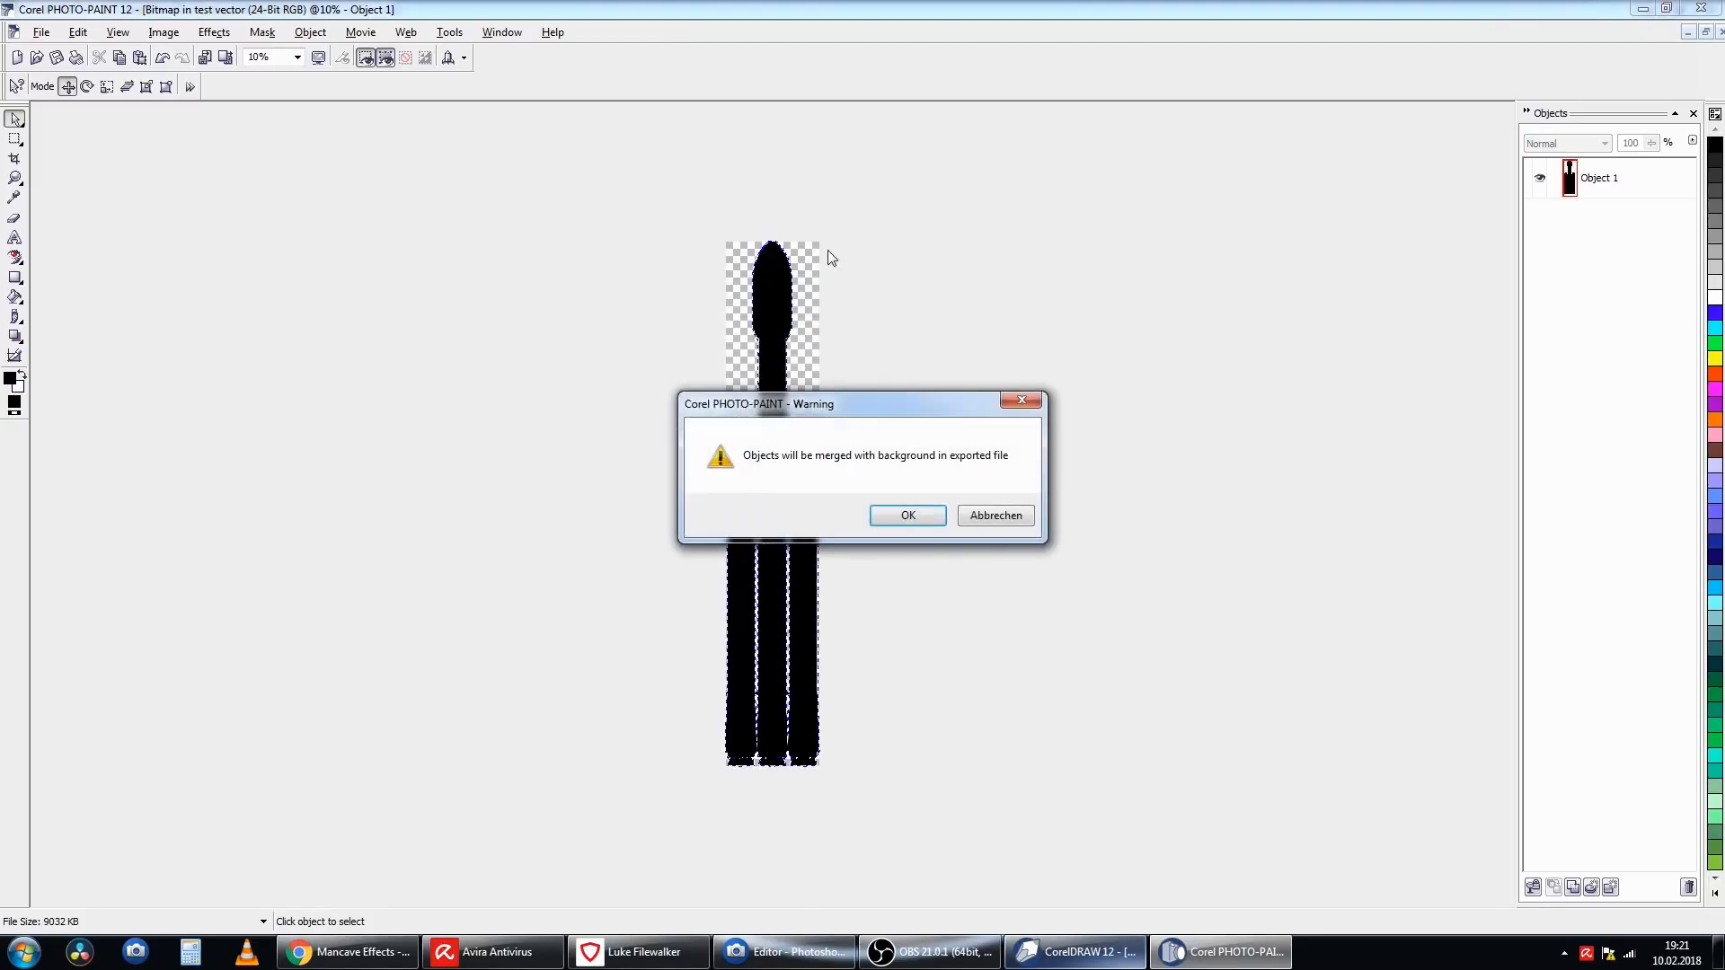
click(912, 523)
click(864, 609)
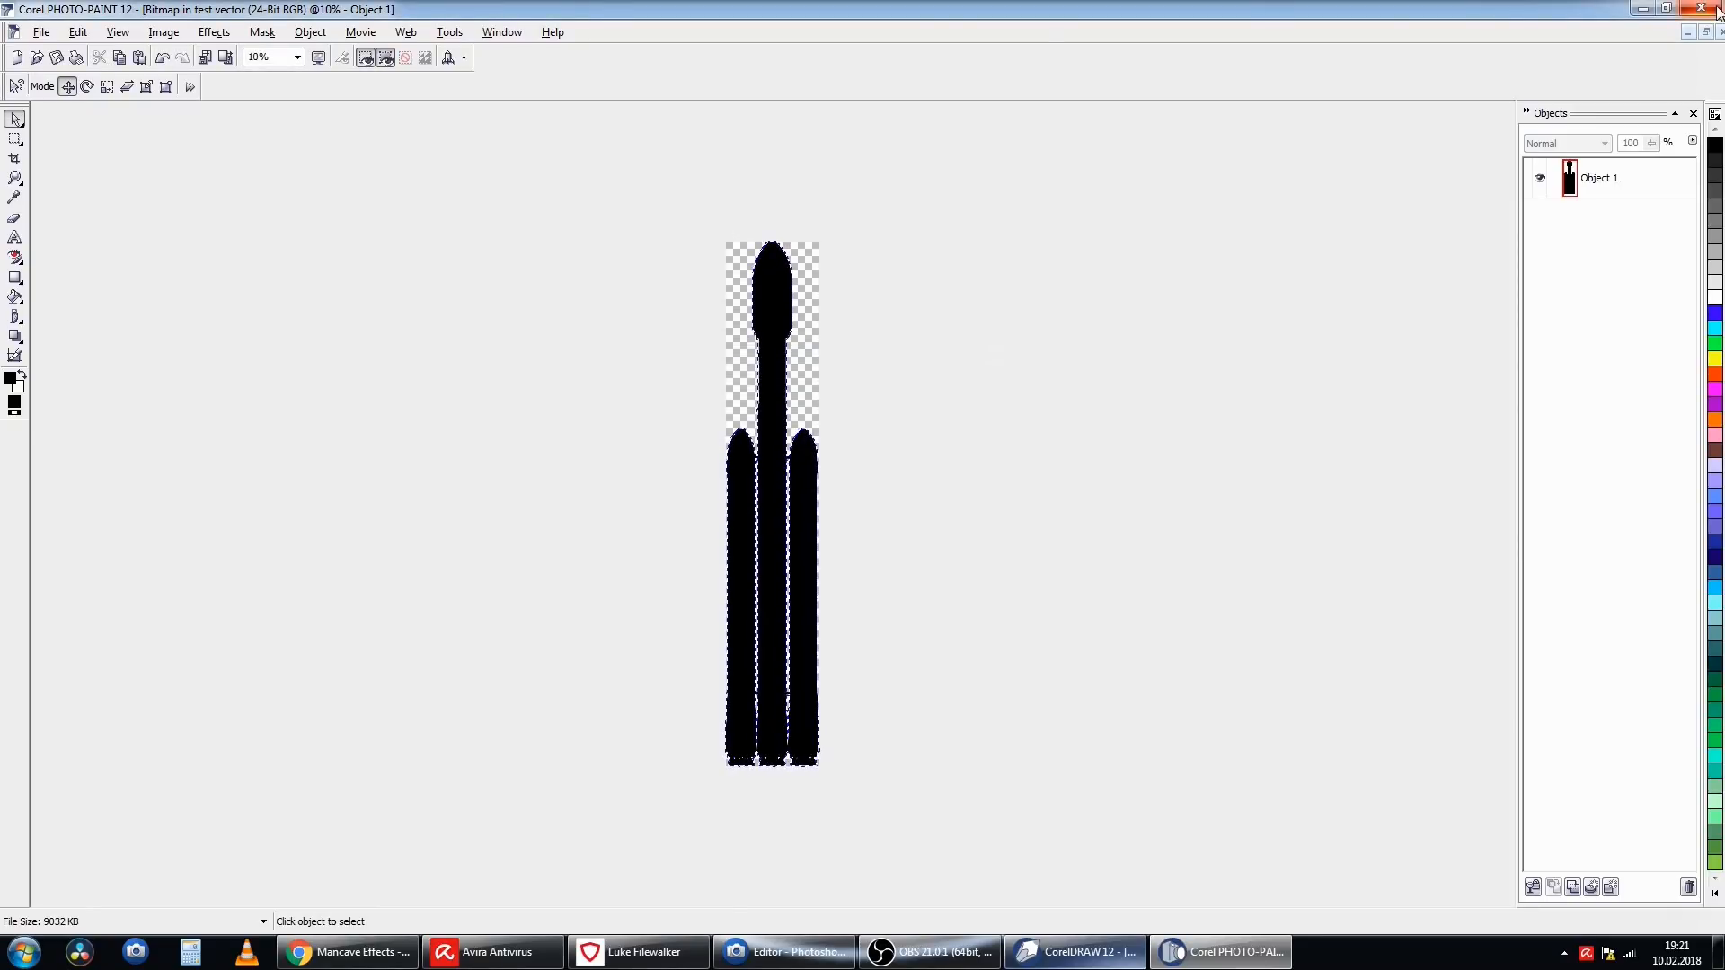
- Close PHOTO-PAINT without saving the edit back to the drawing, and delete the original rocket bitmap in CorelDRAW
key(alt+F4)
click(881, 523)
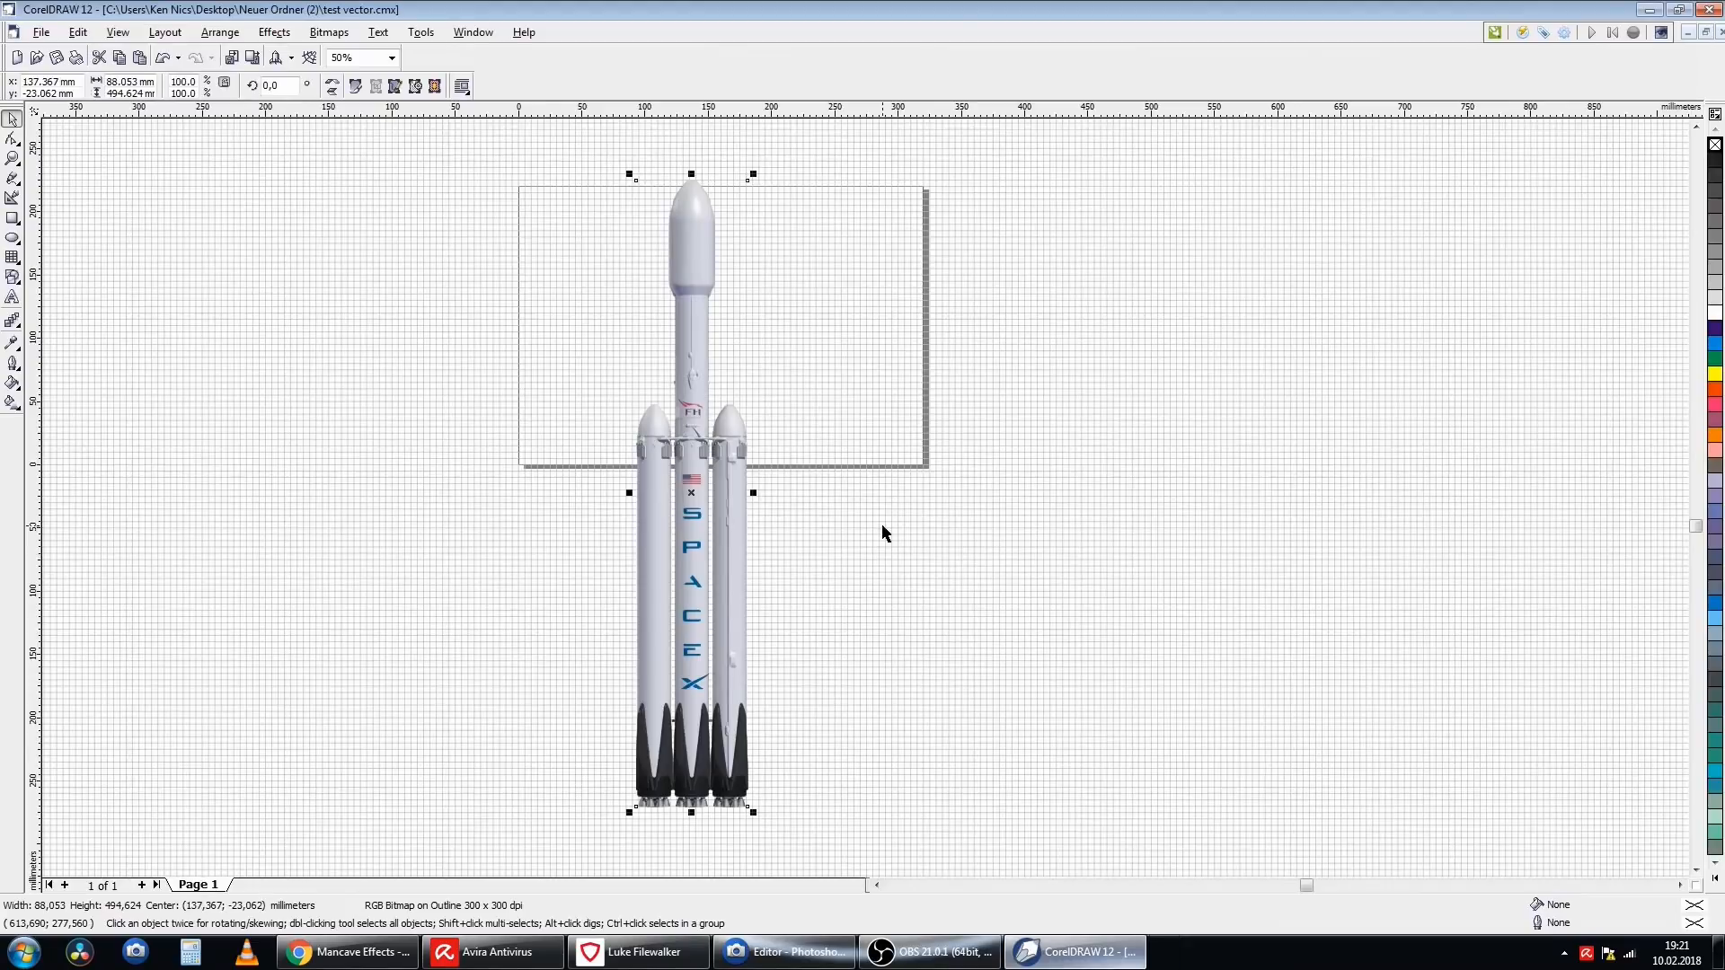
click(703, 539)
key(Delete)
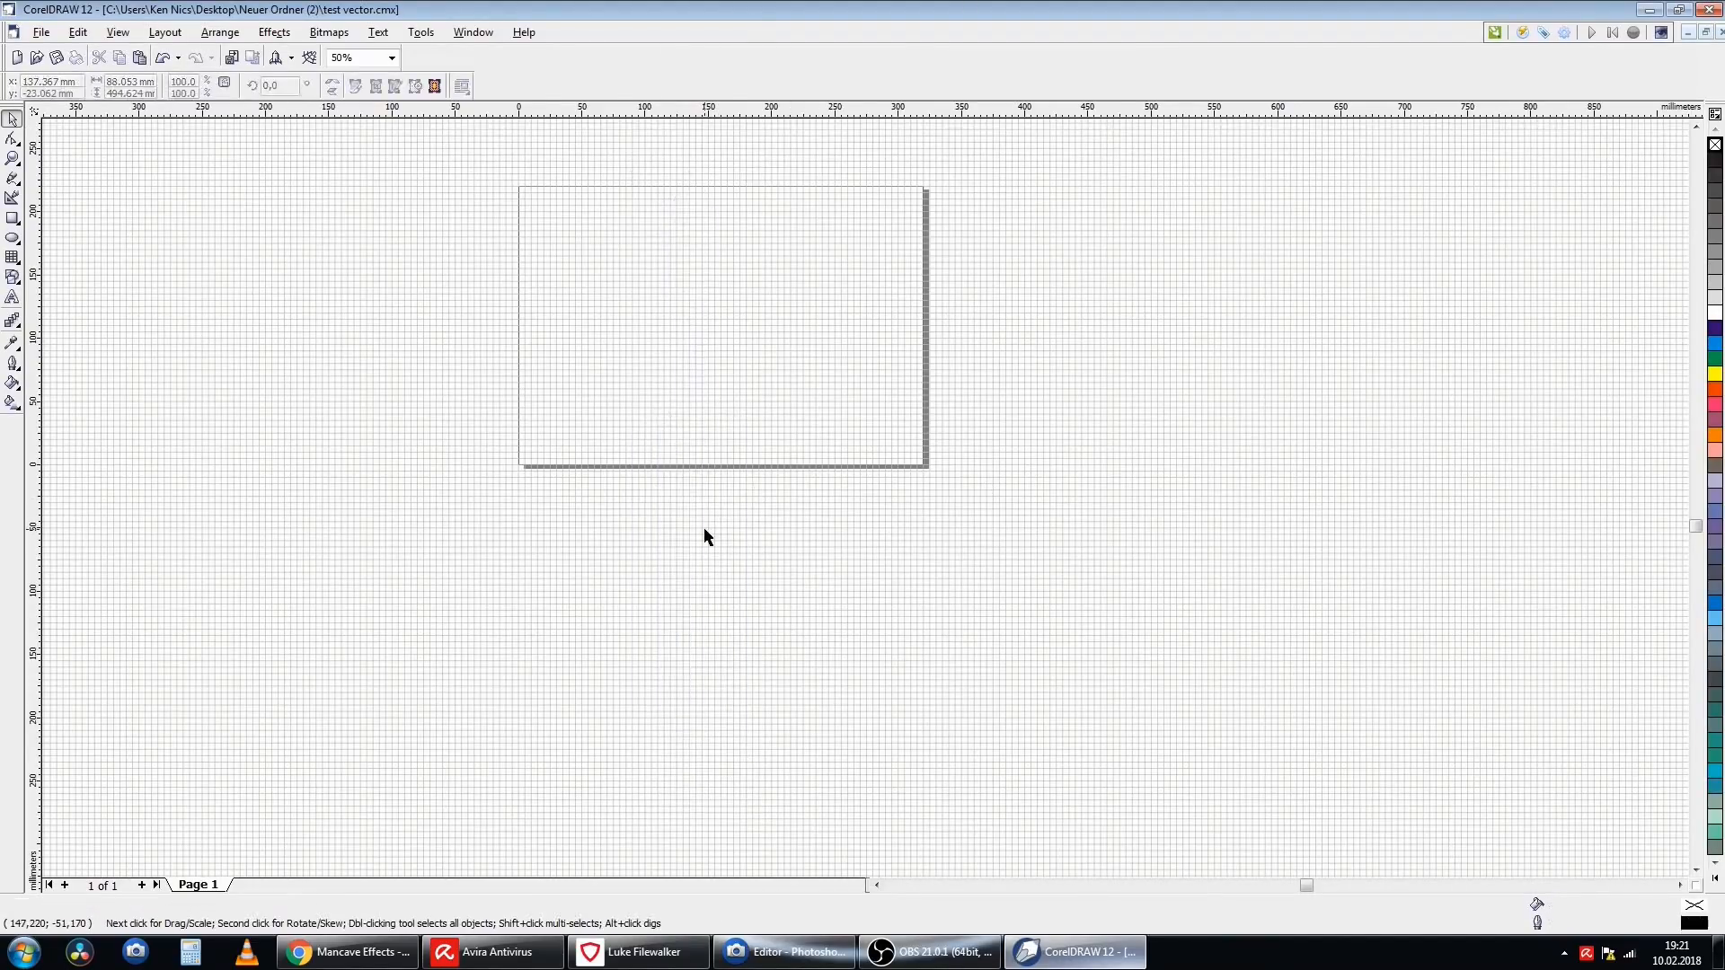
- Import the test2 silhouette image and place it at full size, starting just above the page
click(41, 32)
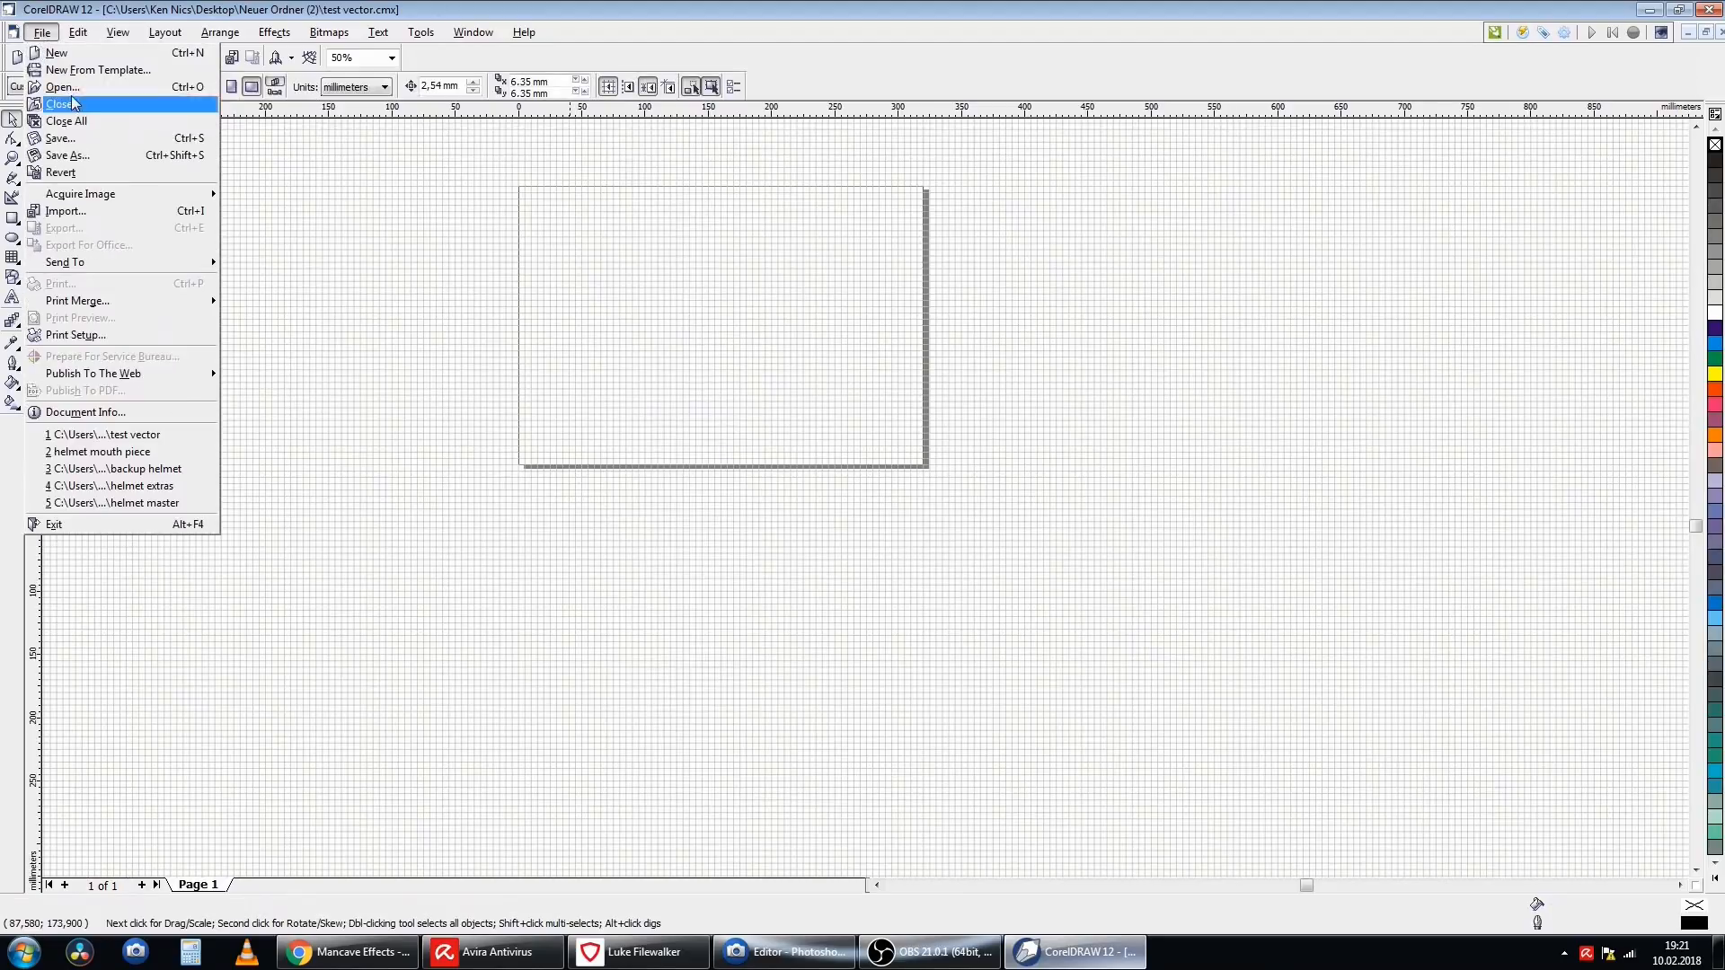
click(68, 212)
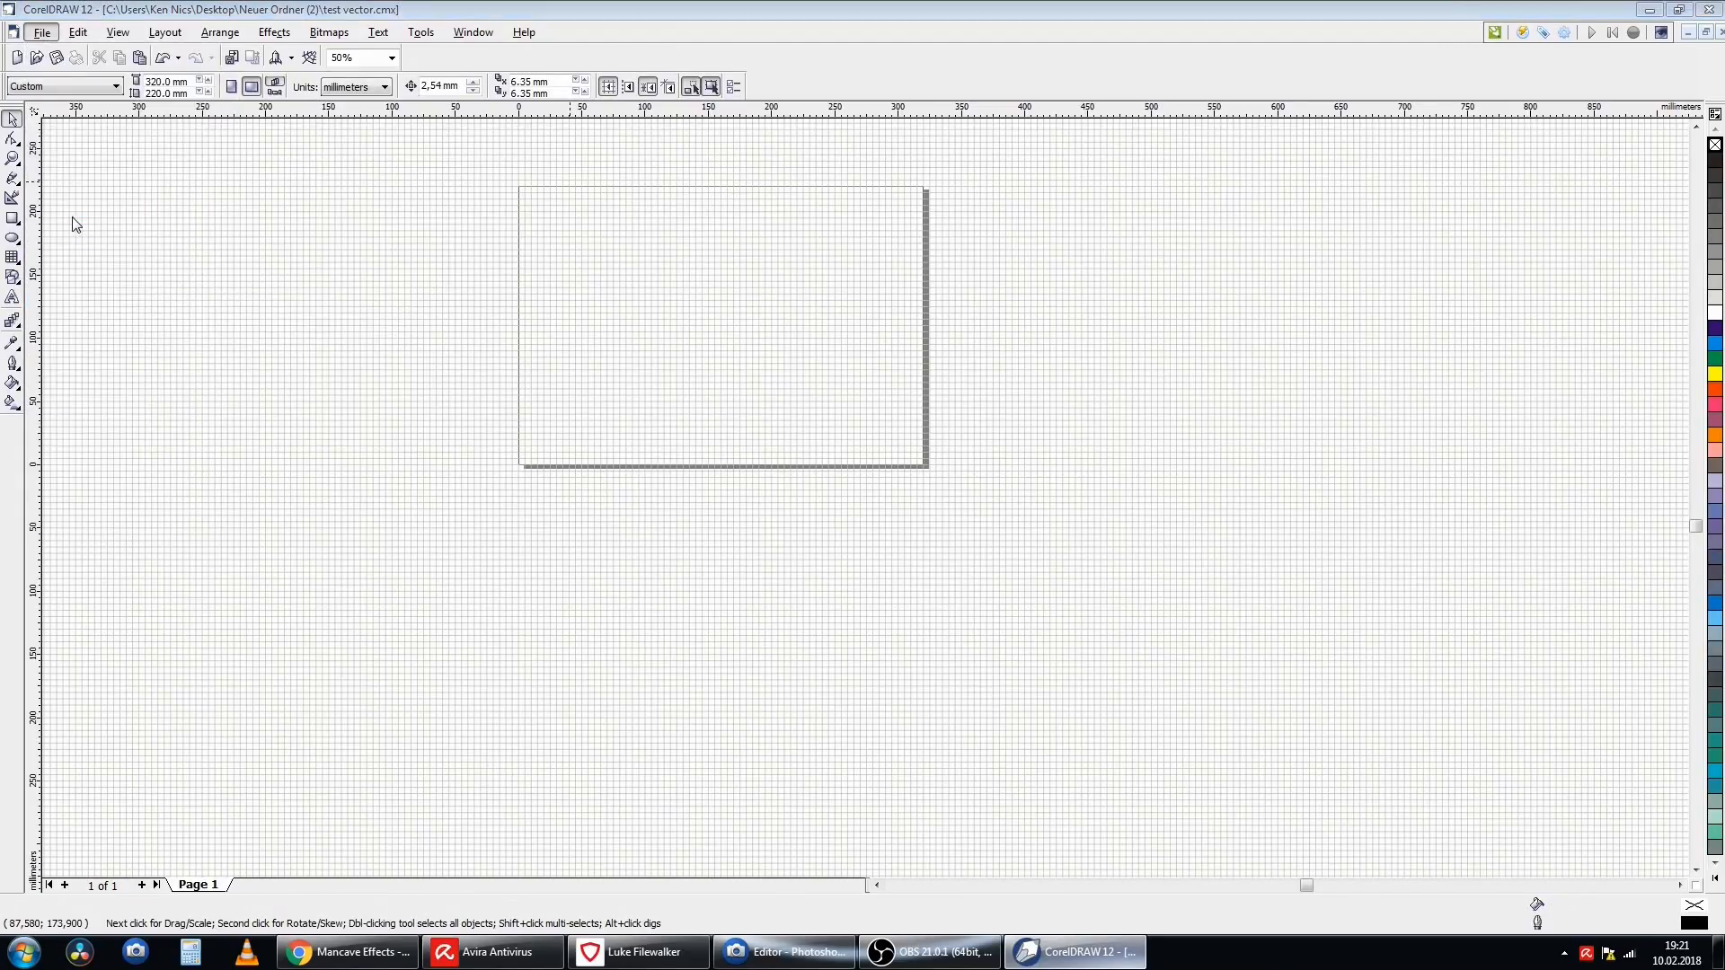
click(703, 508)
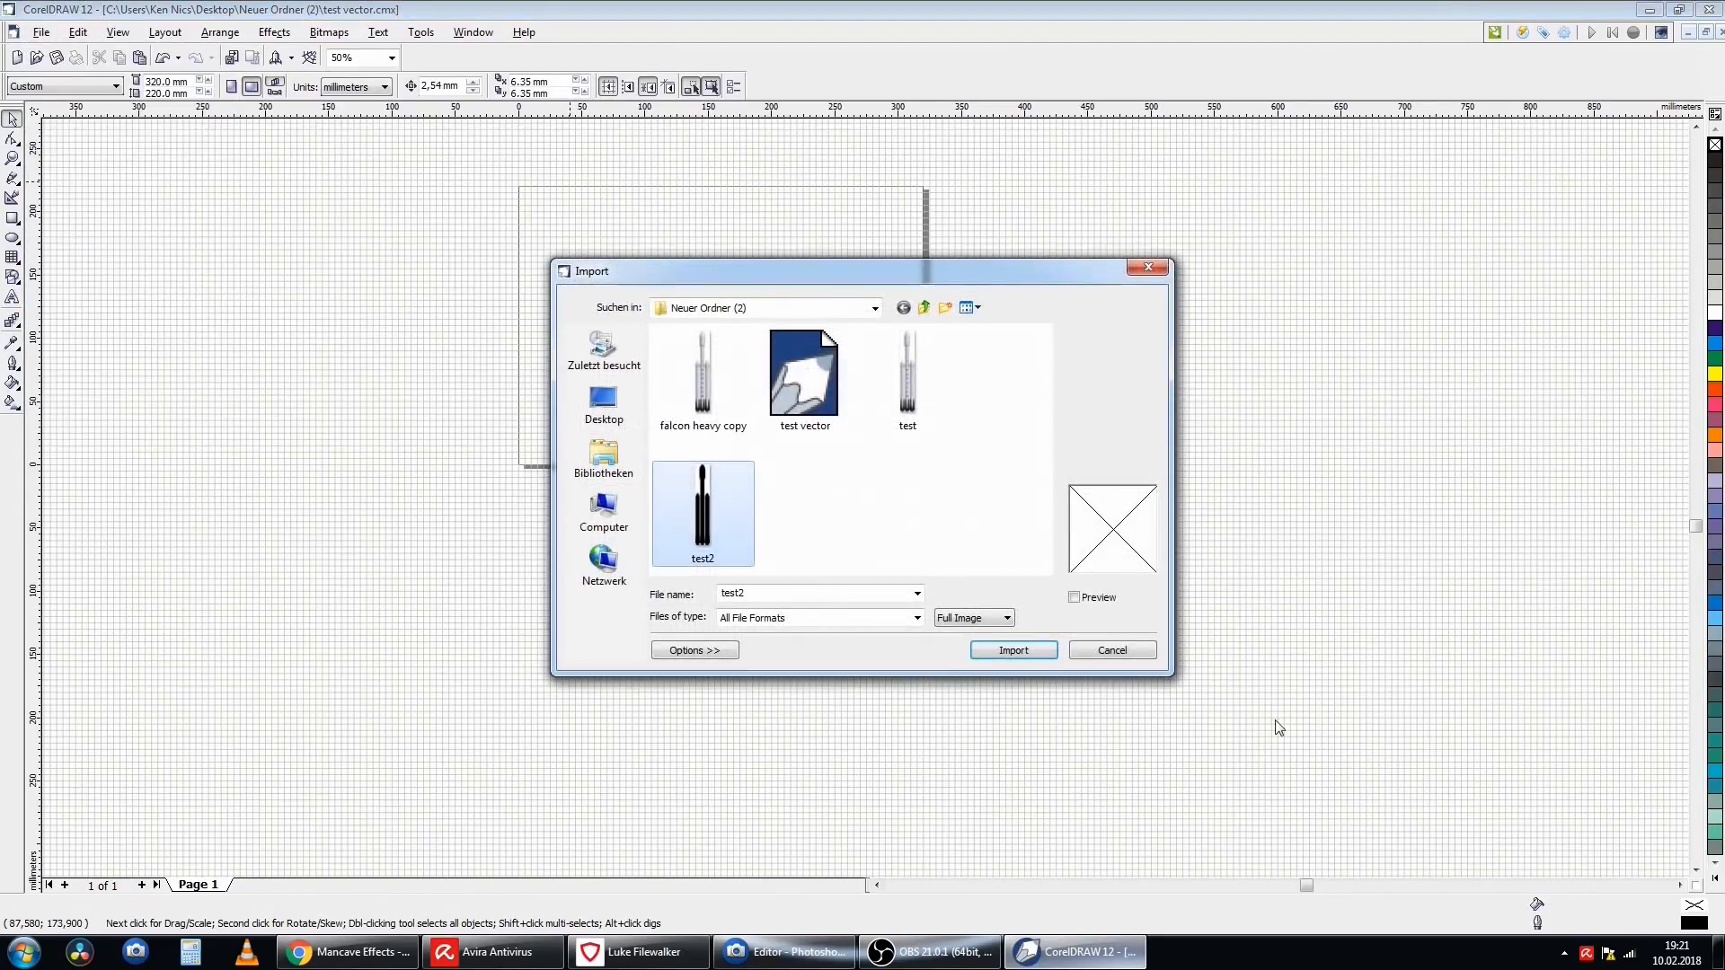
click(1014, 650)
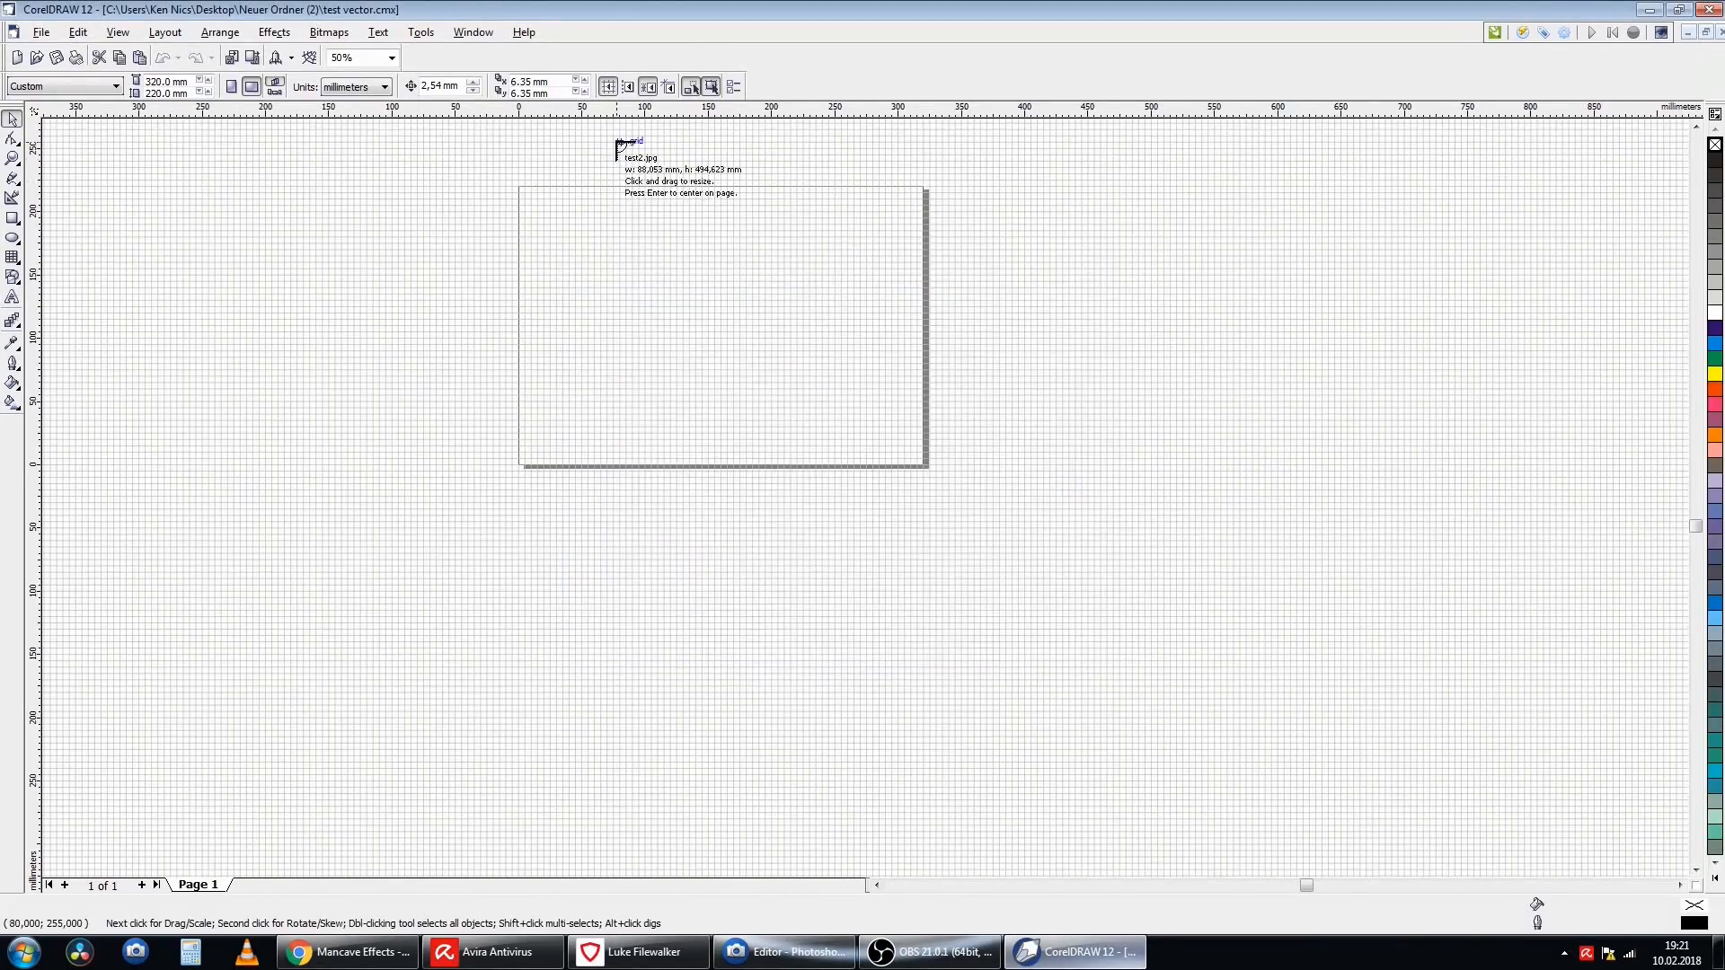
click(612, 136)
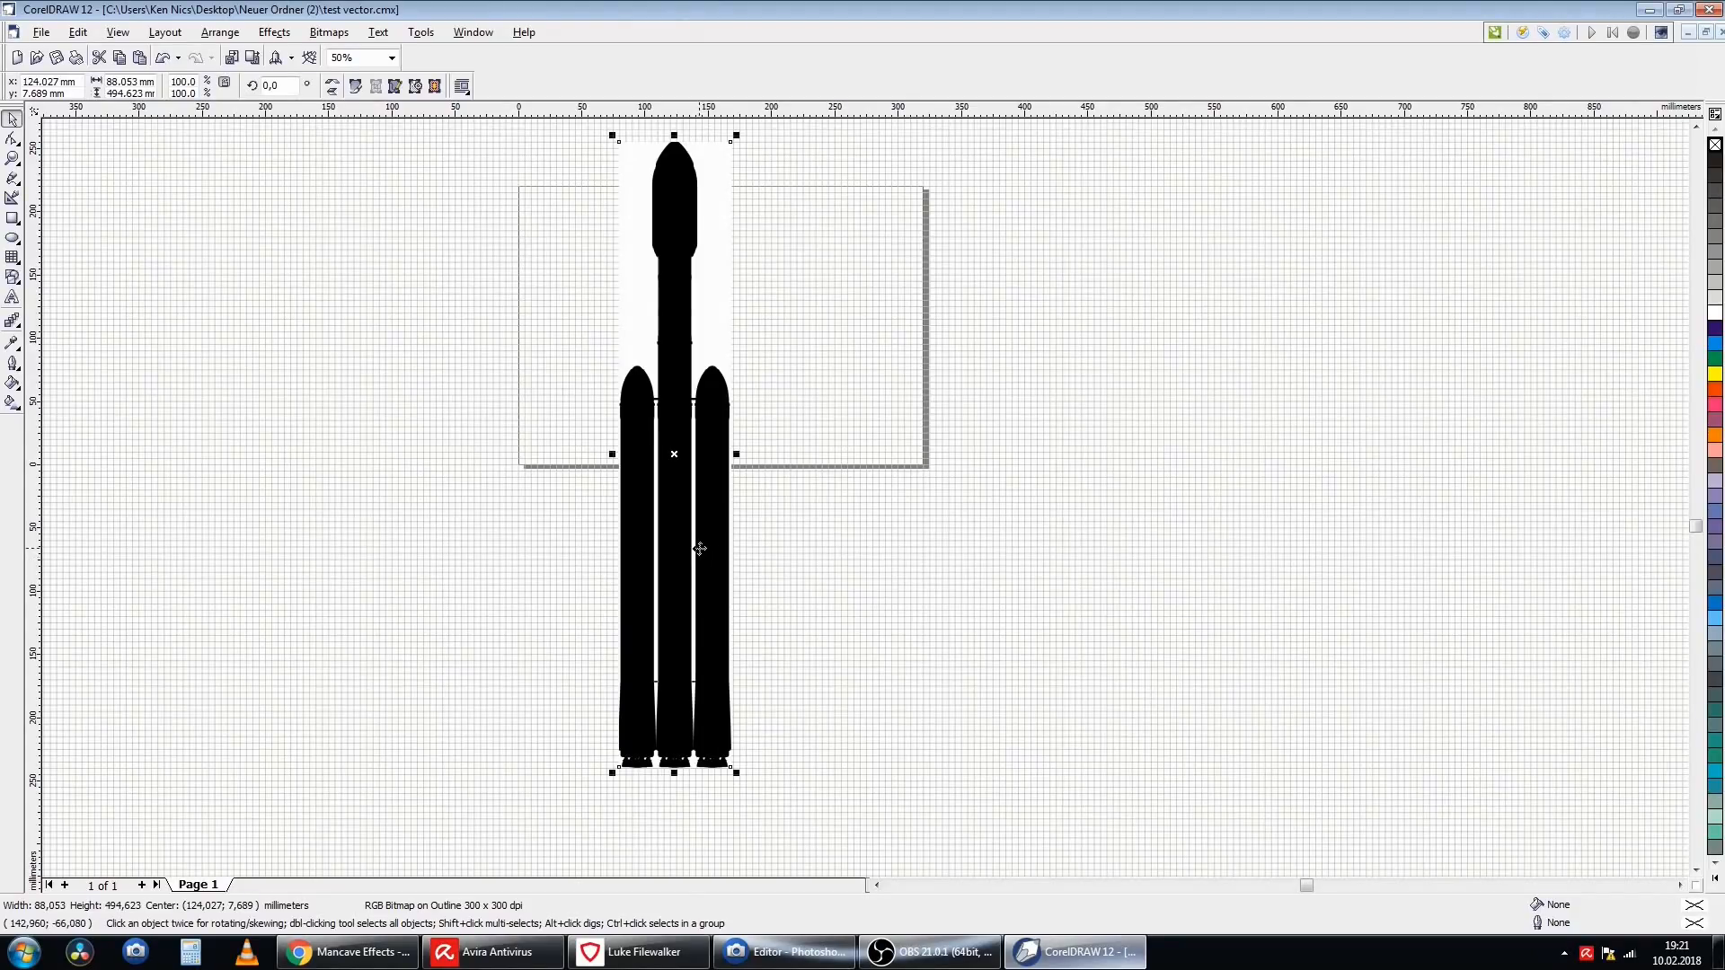
- Send the silhouette bitmap to CorelTRACE and run an Outline trace with the accuracy at 60
right_click(678, 312)
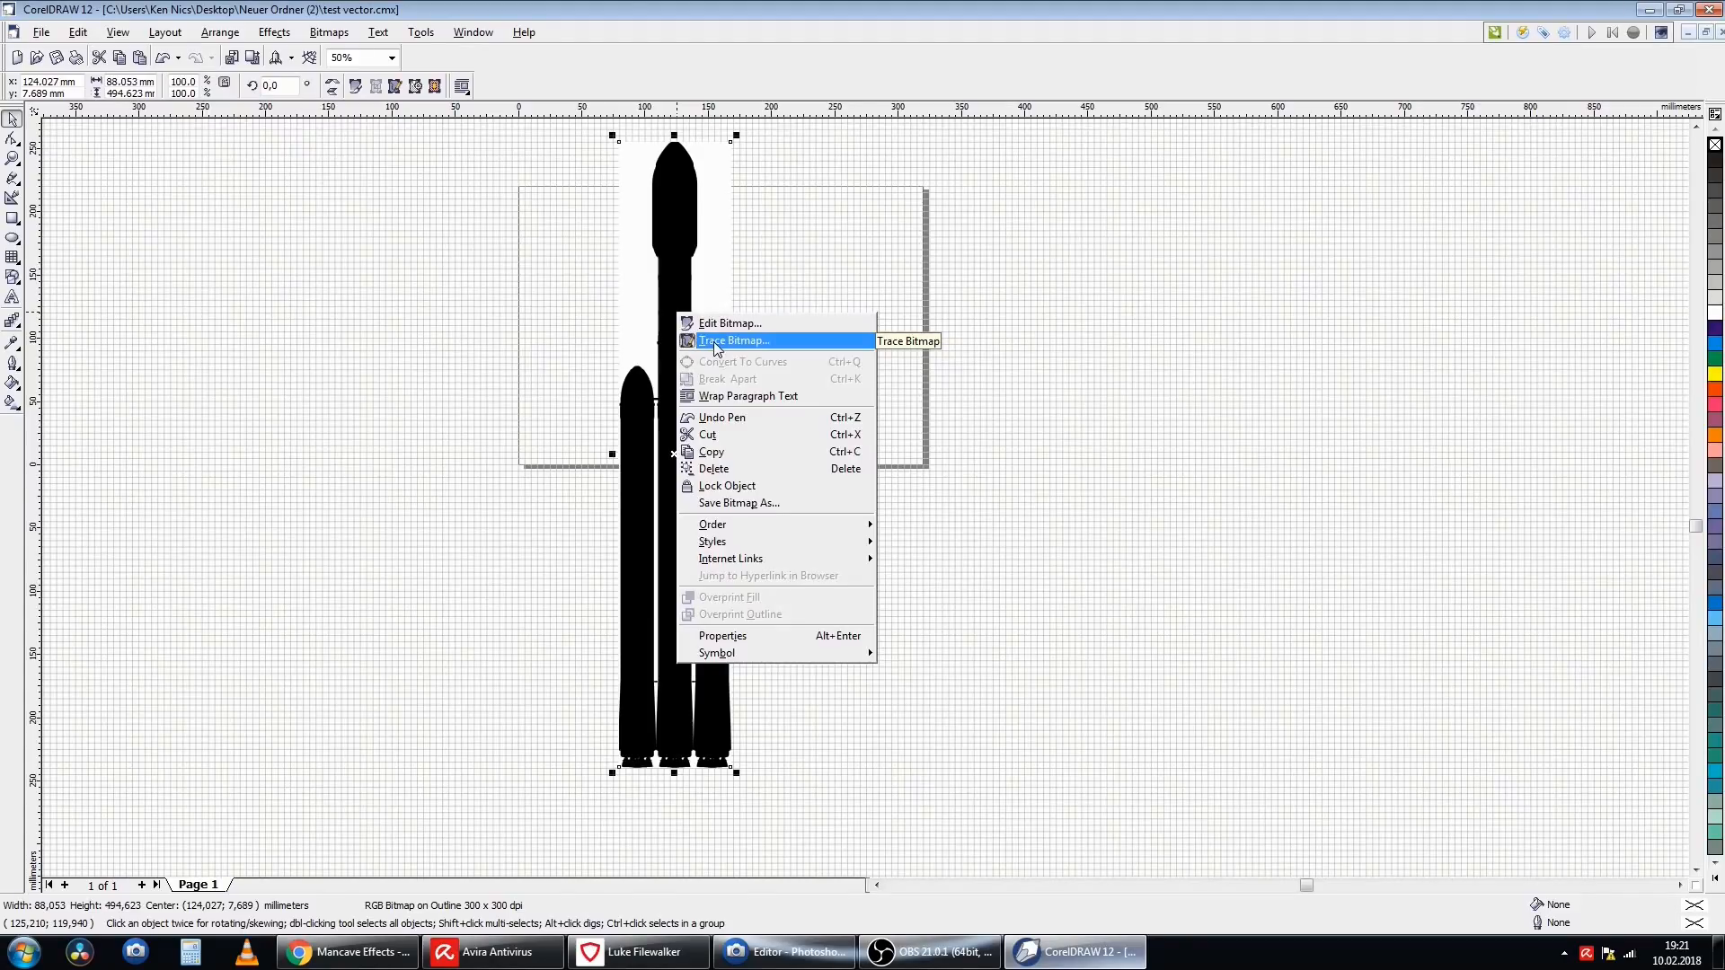
click(714, 341)
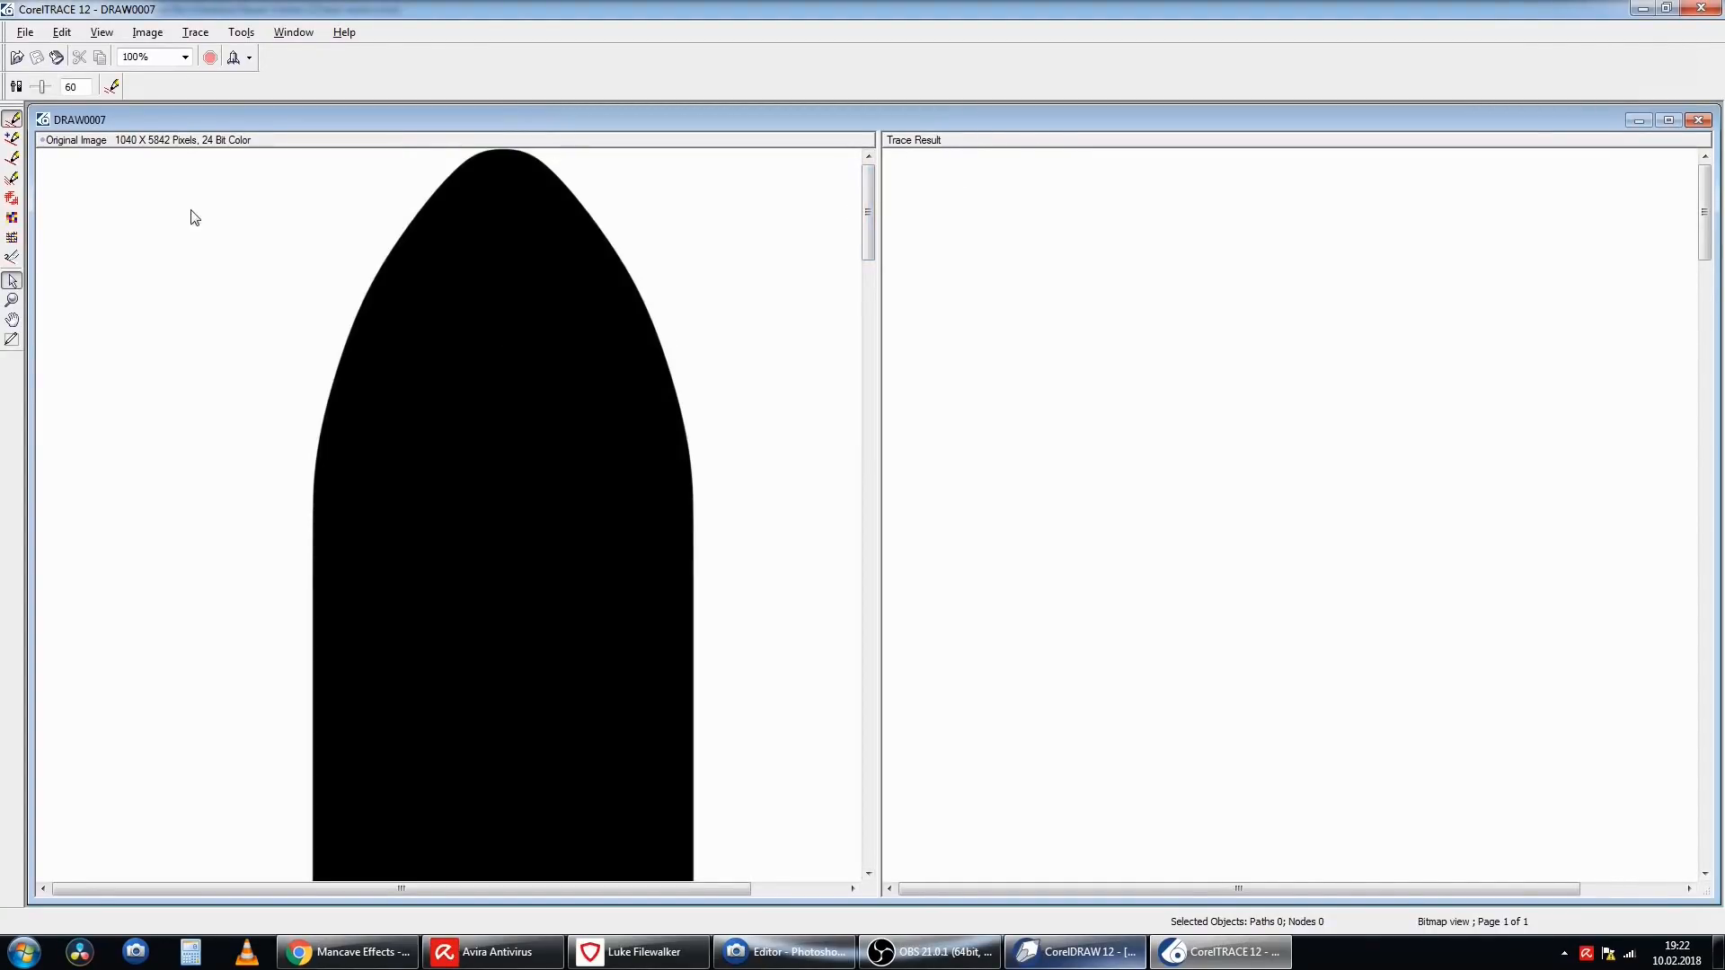
drag(868, 214, 882, 861)
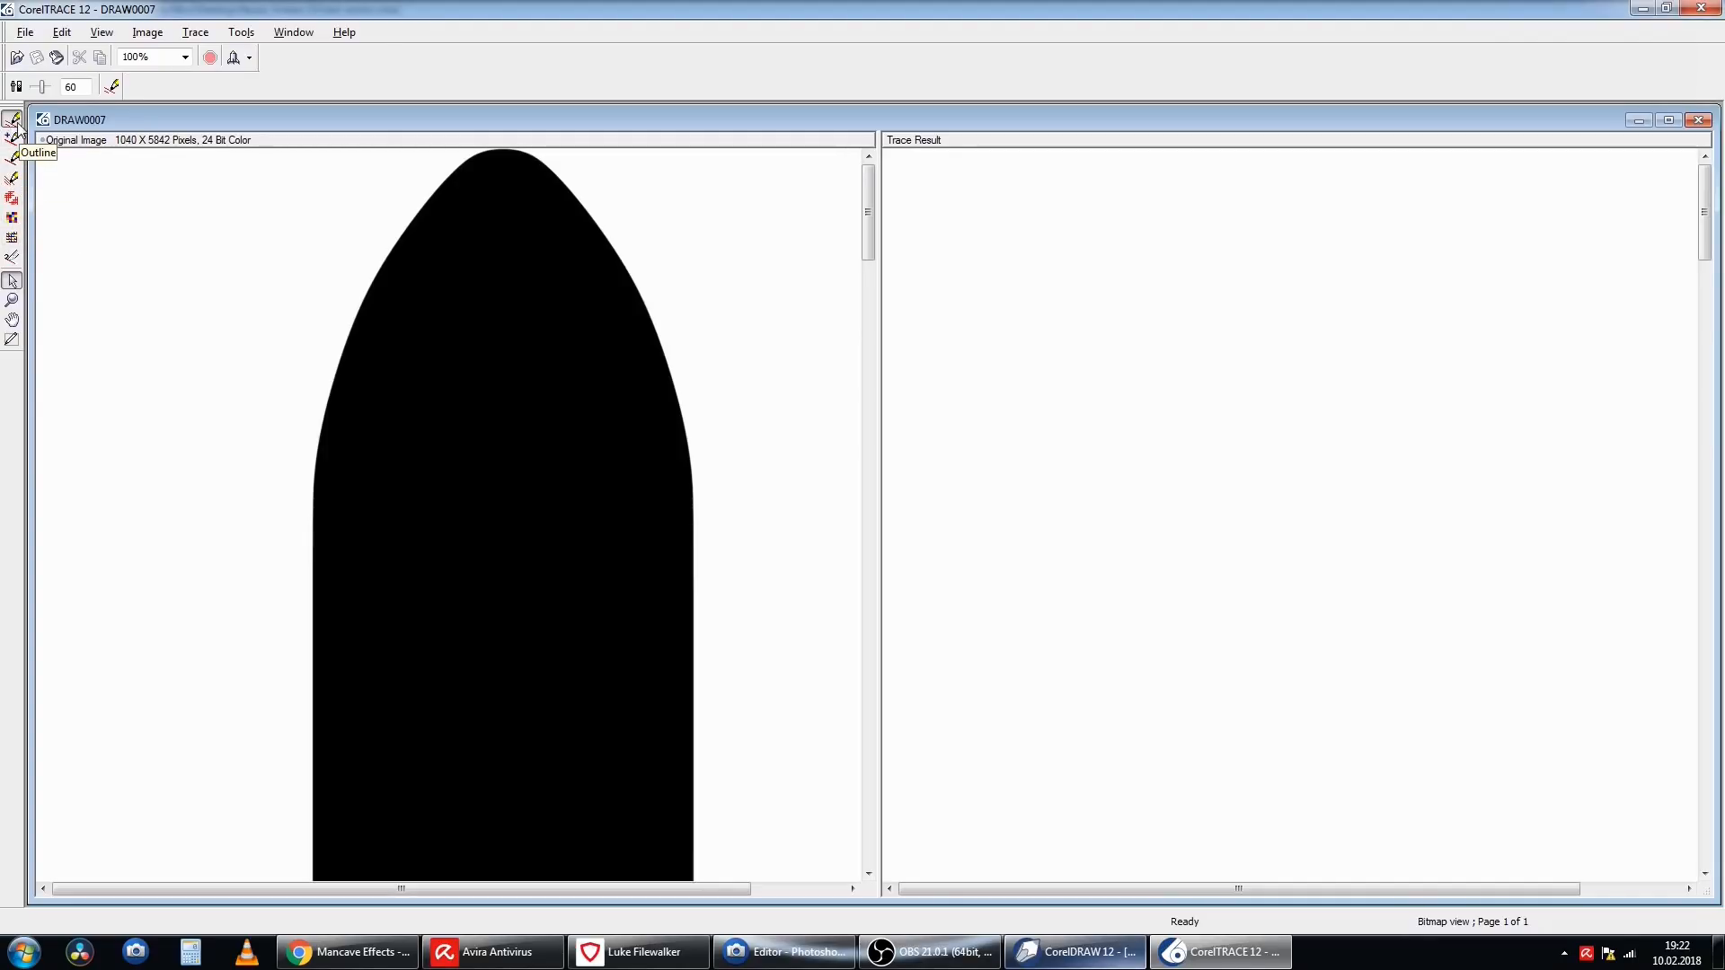
drag(85, 87, 36, 87)
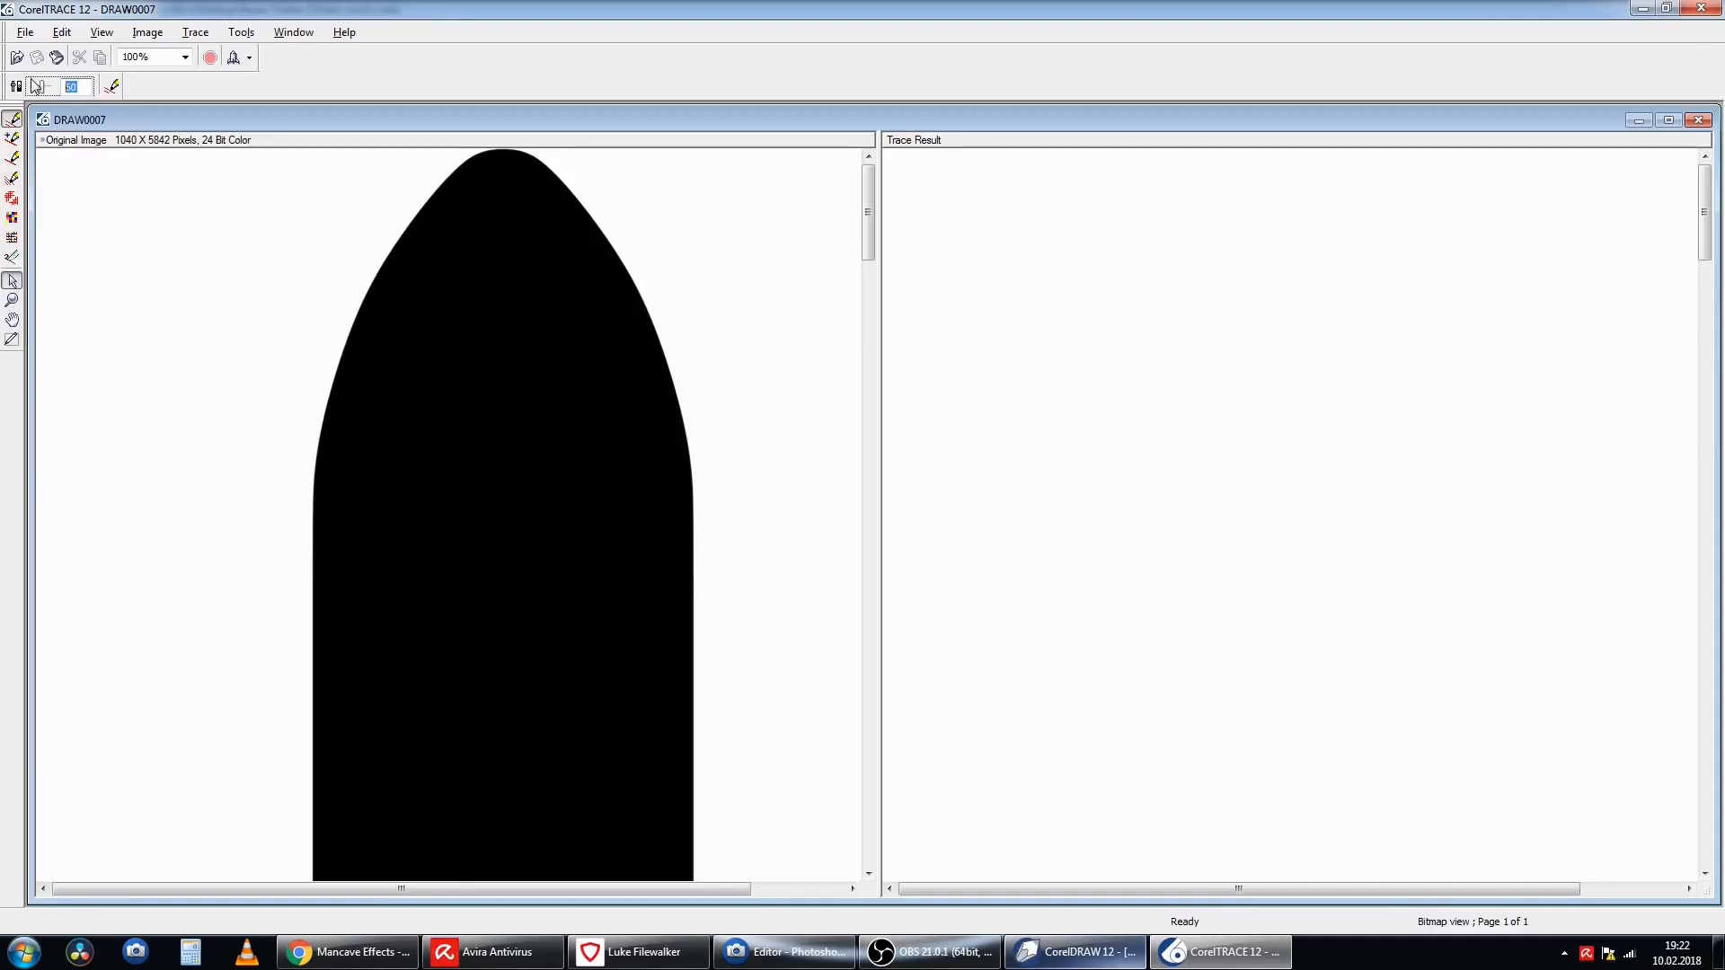
click(82, 88)
click(111, 87)
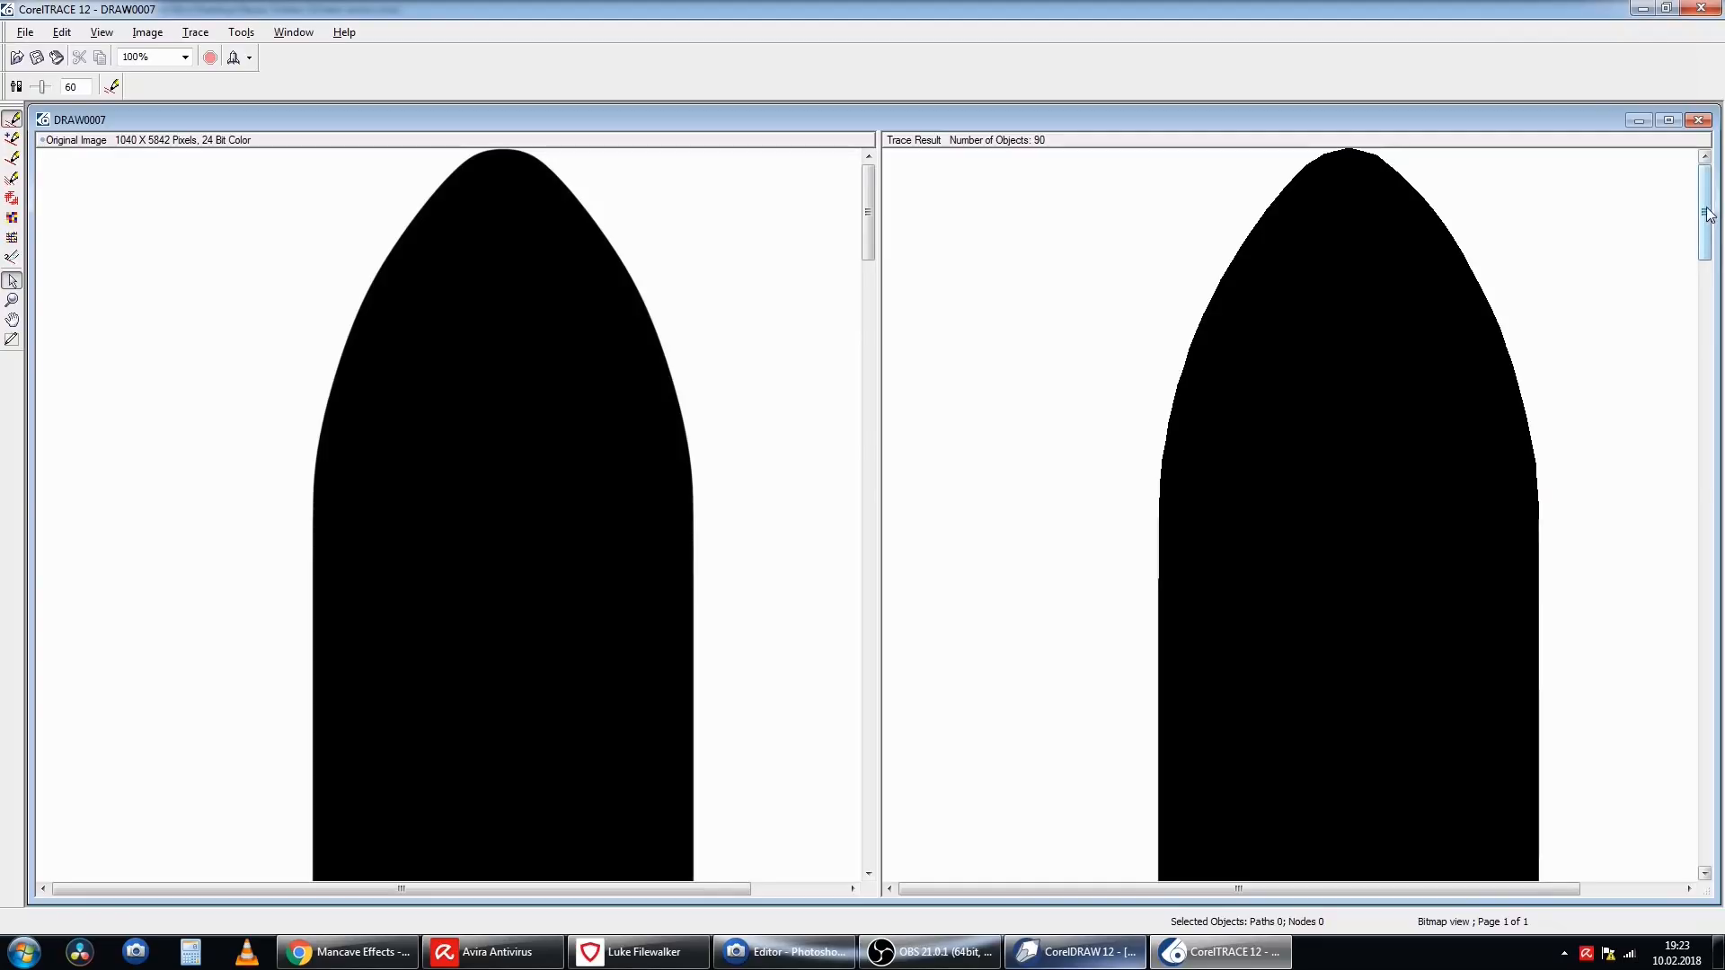
- Check the trace down to the engines and save the result as a CMX file over the existing "test vector"
drag(1708, 213, 1723, 439)
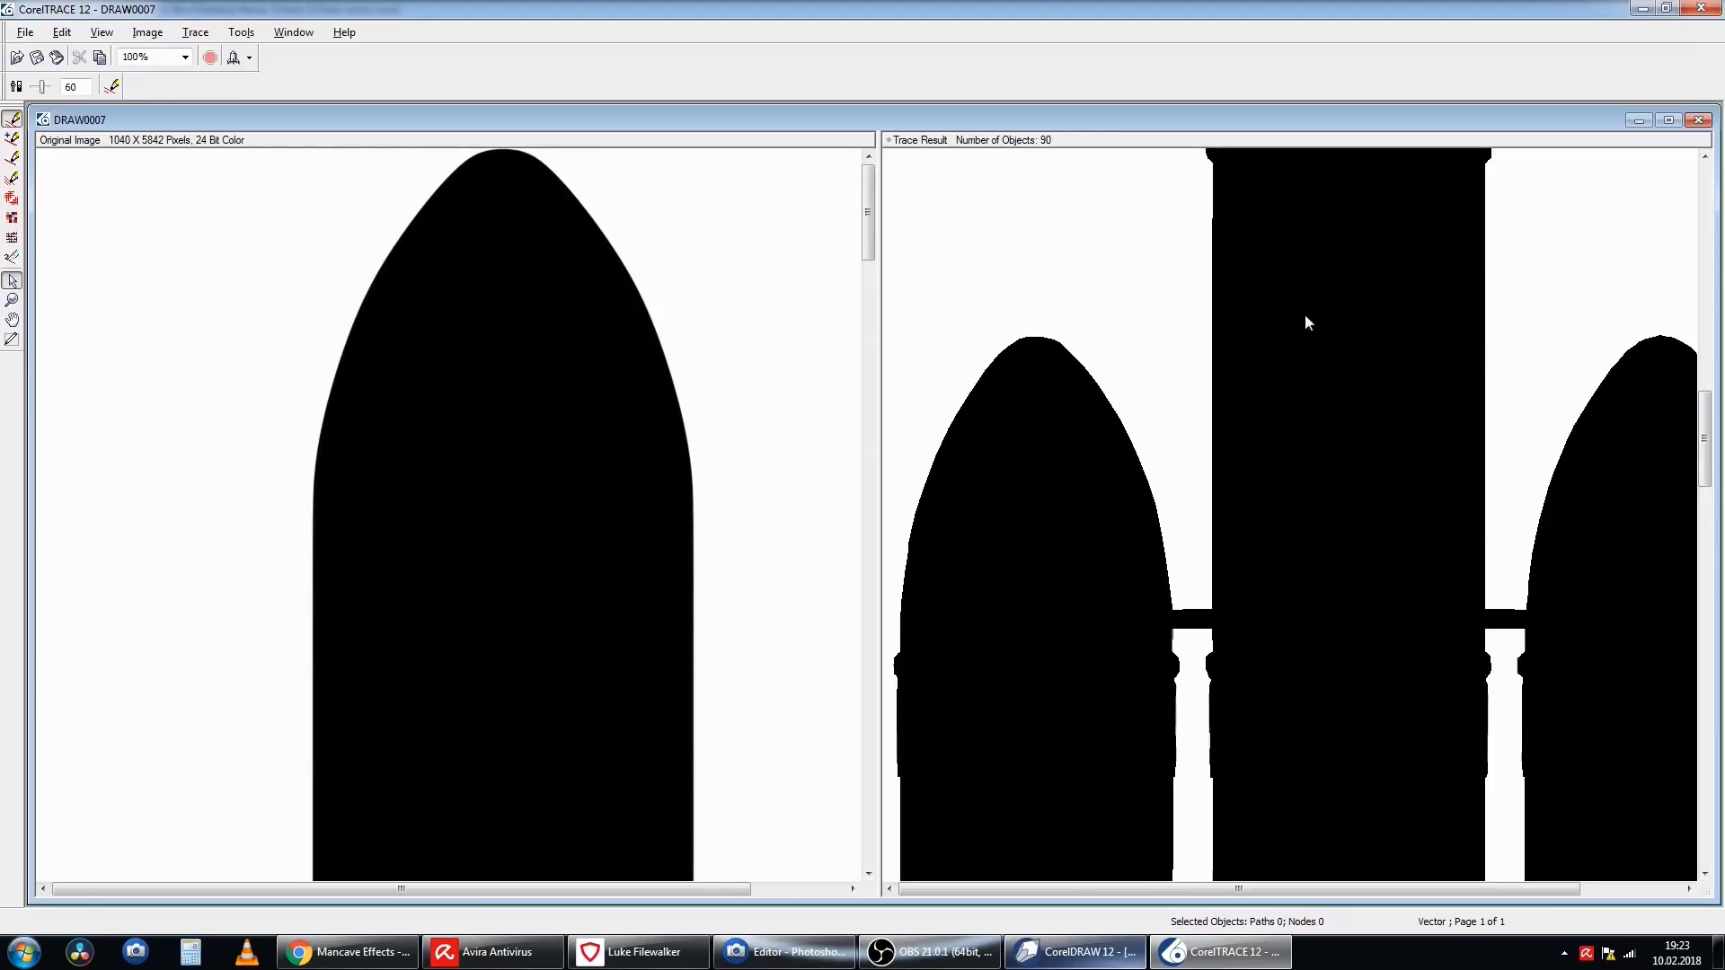
drag(1705, 443, 1714, 855)
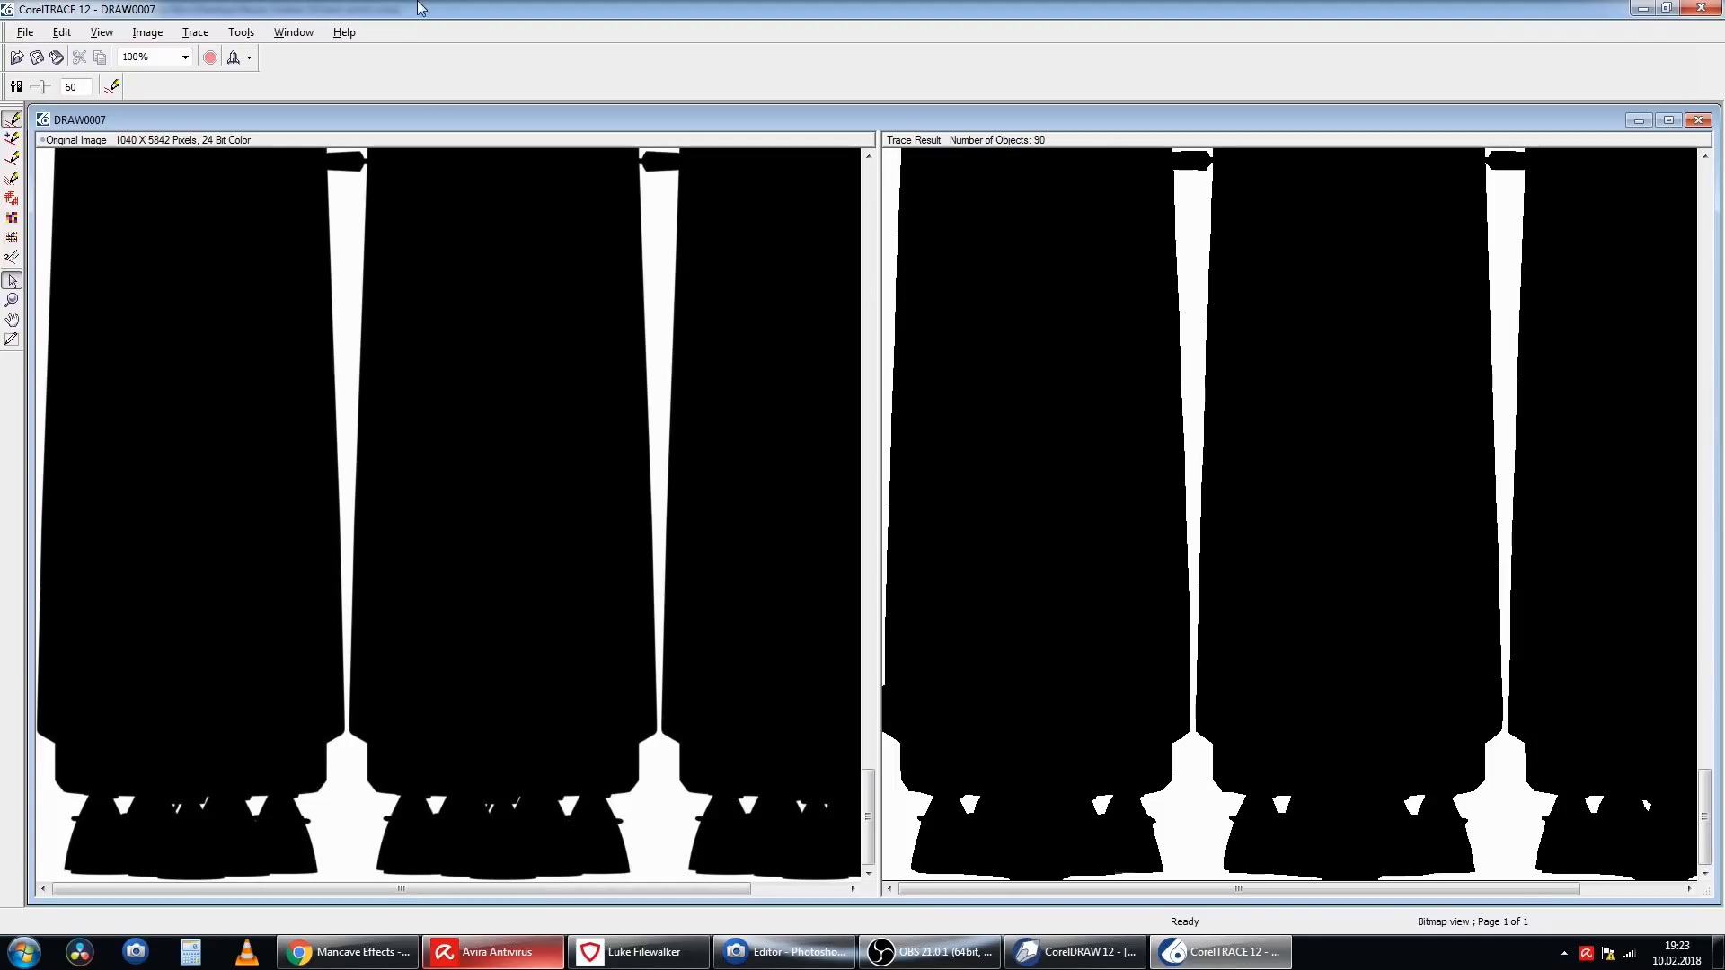
click(25, 32)
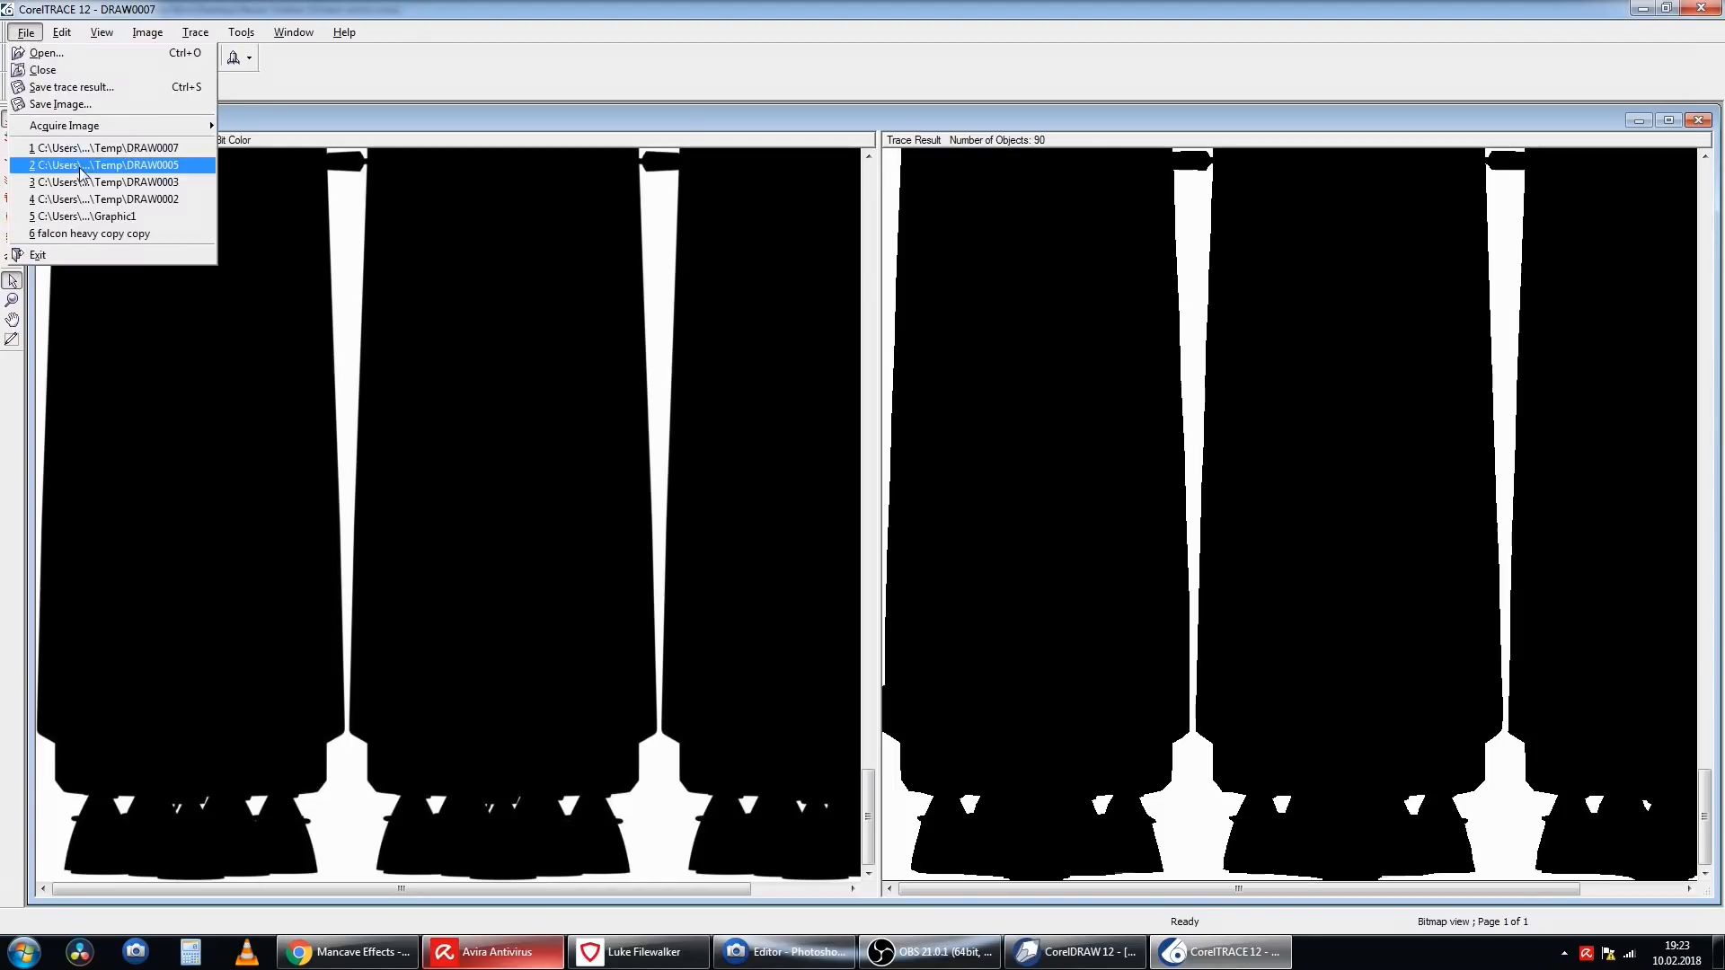
click(74, 89)
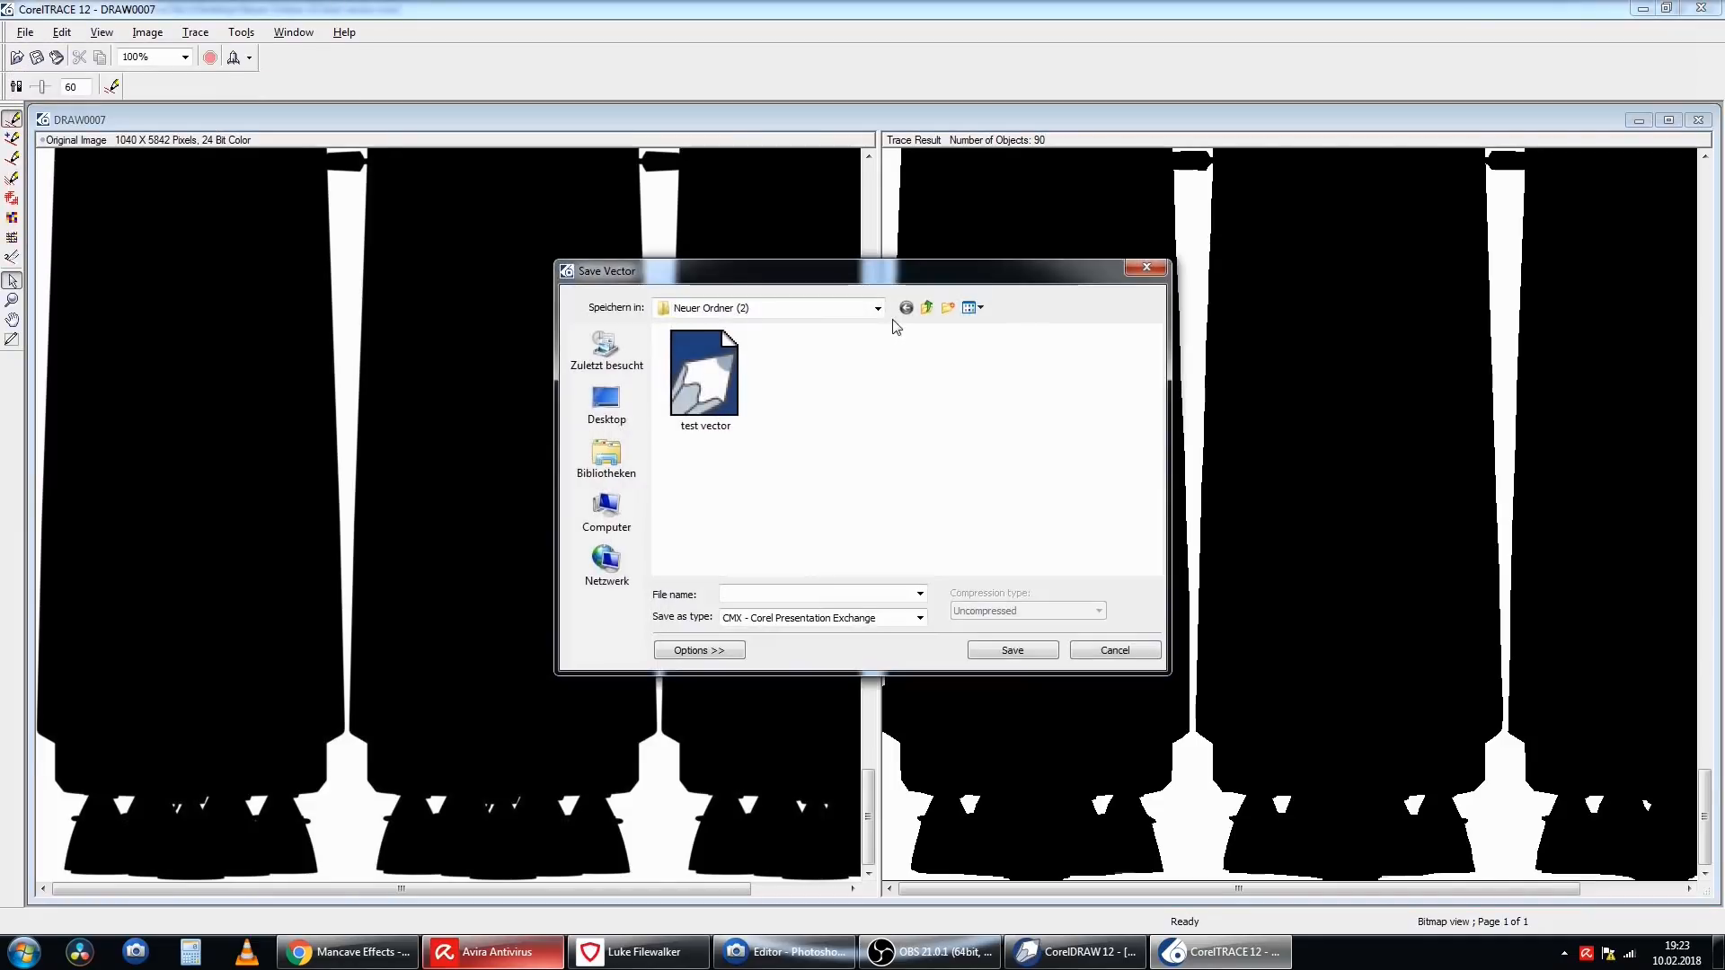
click(700, 422)
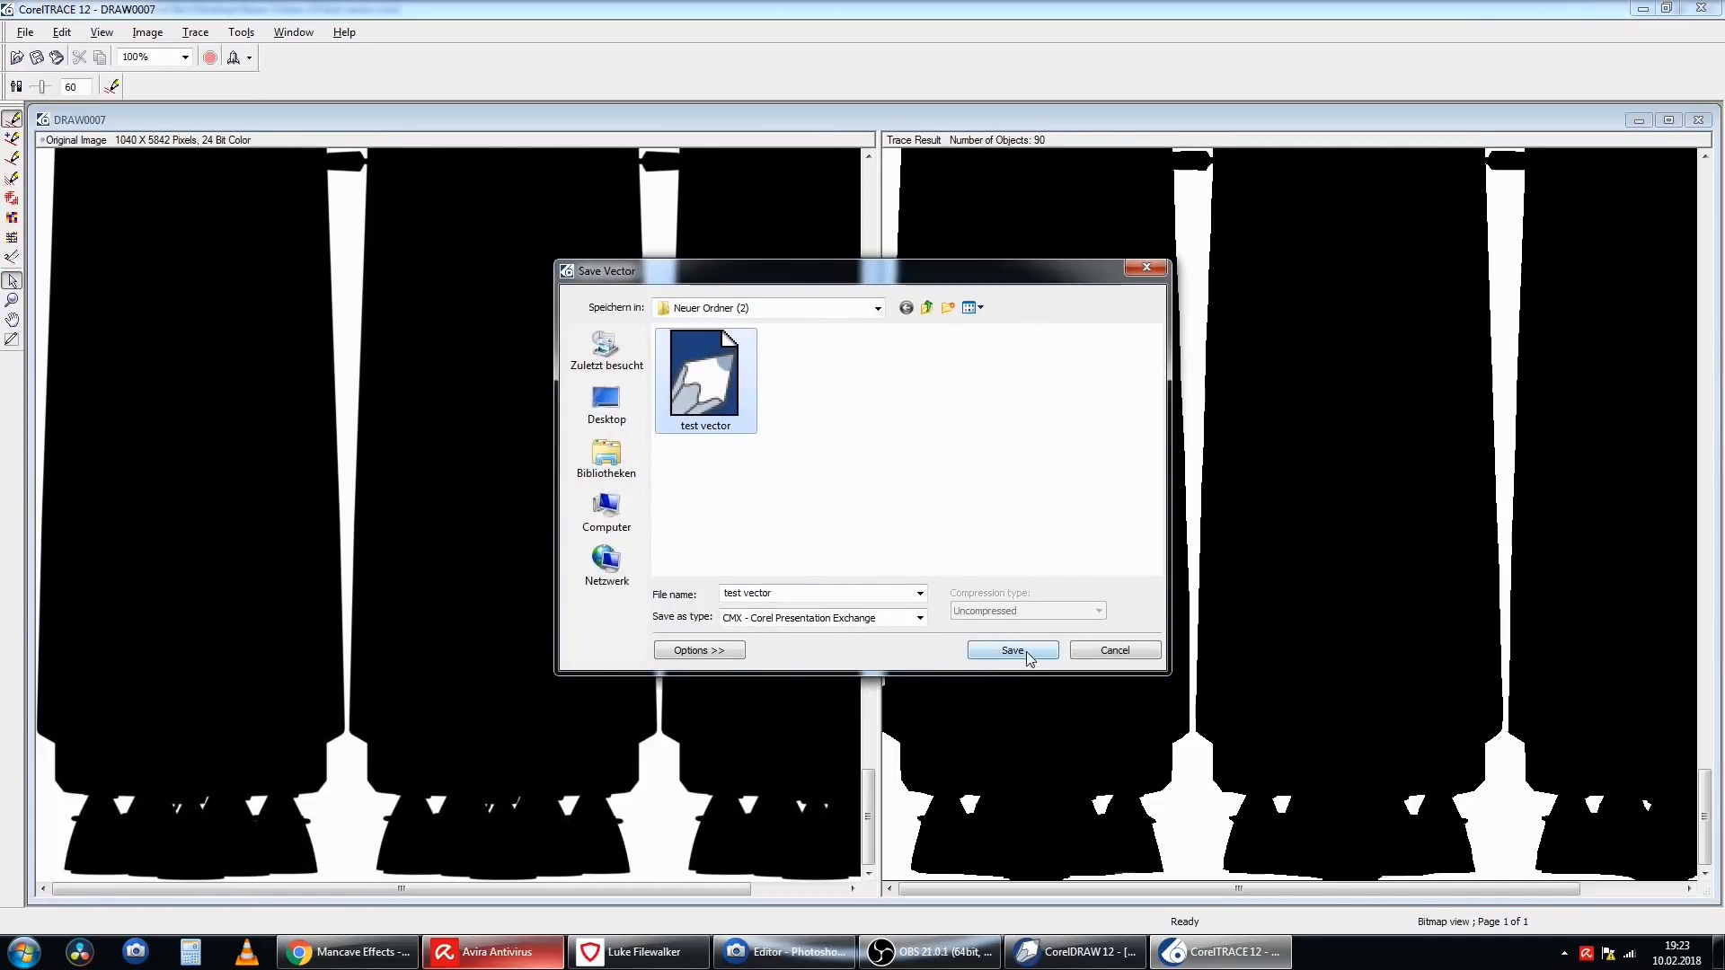
click(1012, 650)
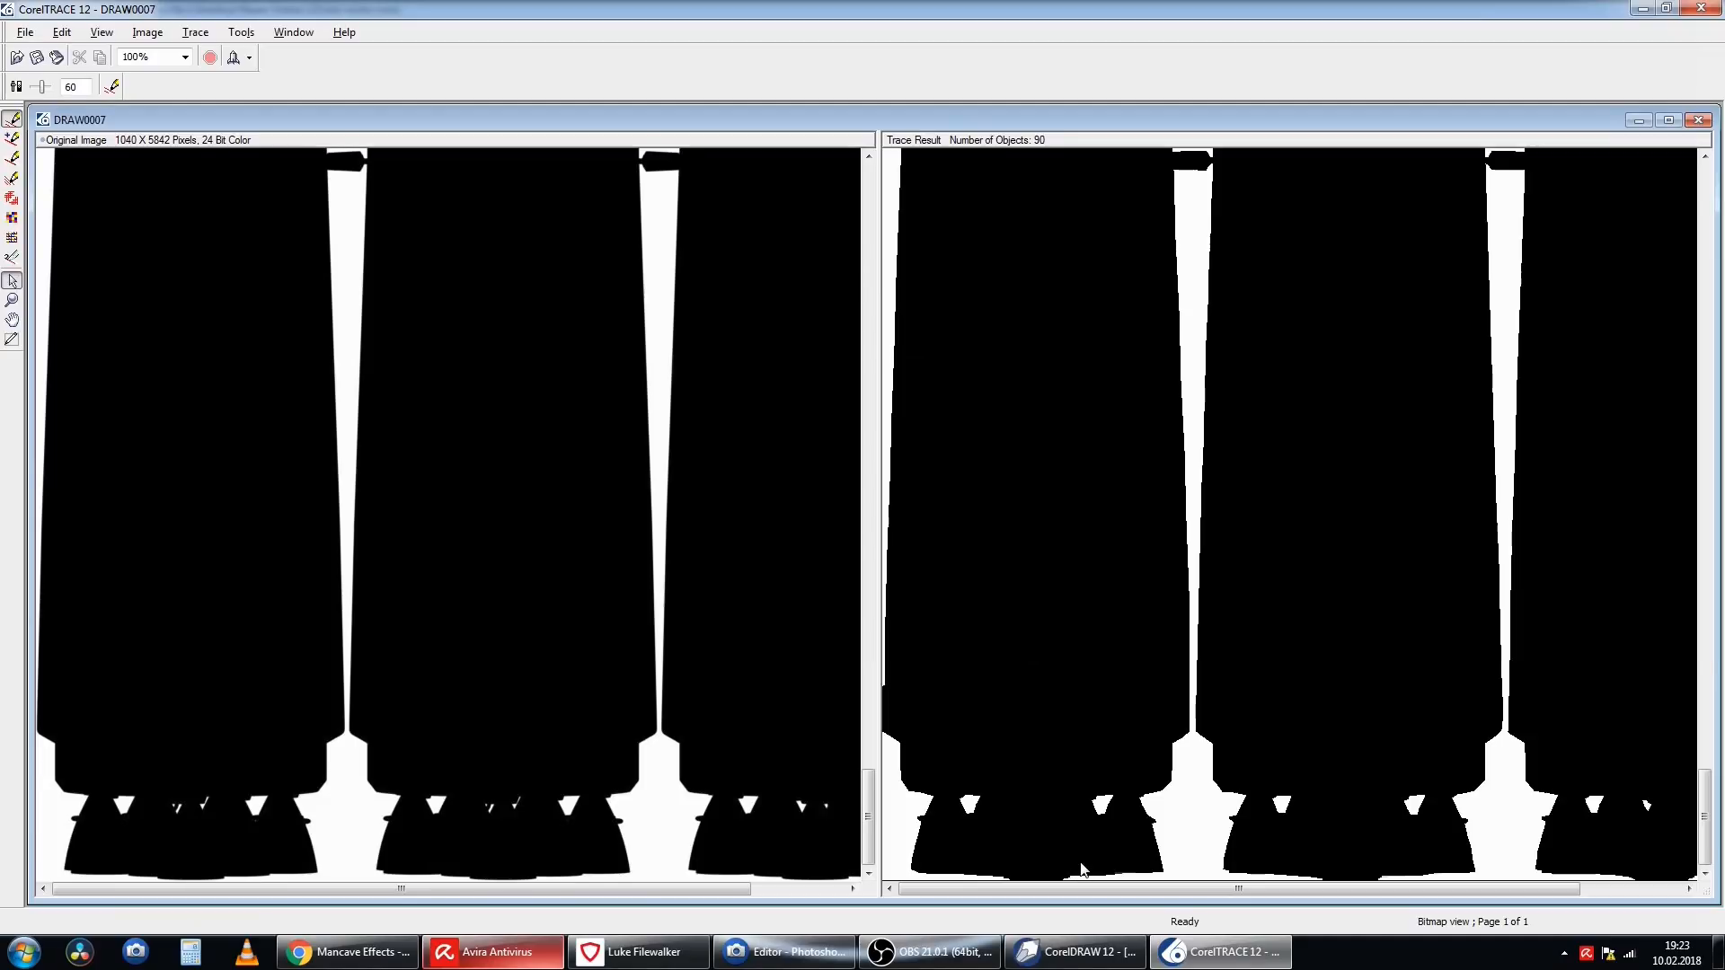
- Close CorelTRACE and delete the black silhouette bitmap from the CorelDRAW page
click(1701, 8)
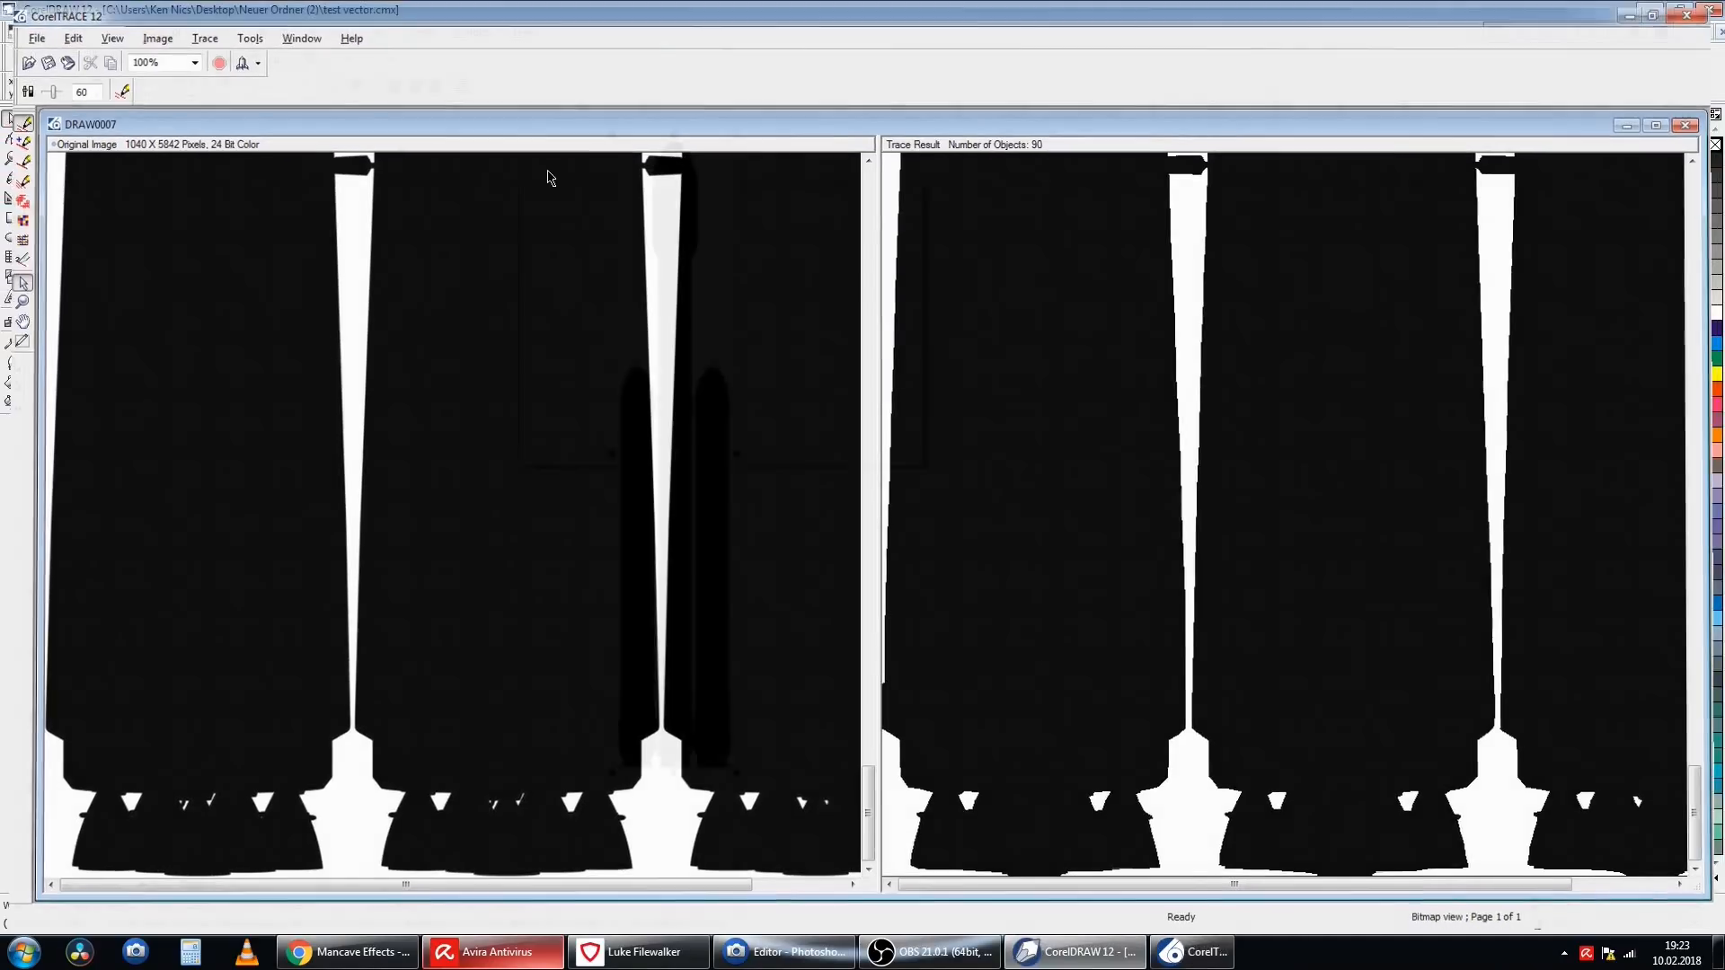
click(700, 269)
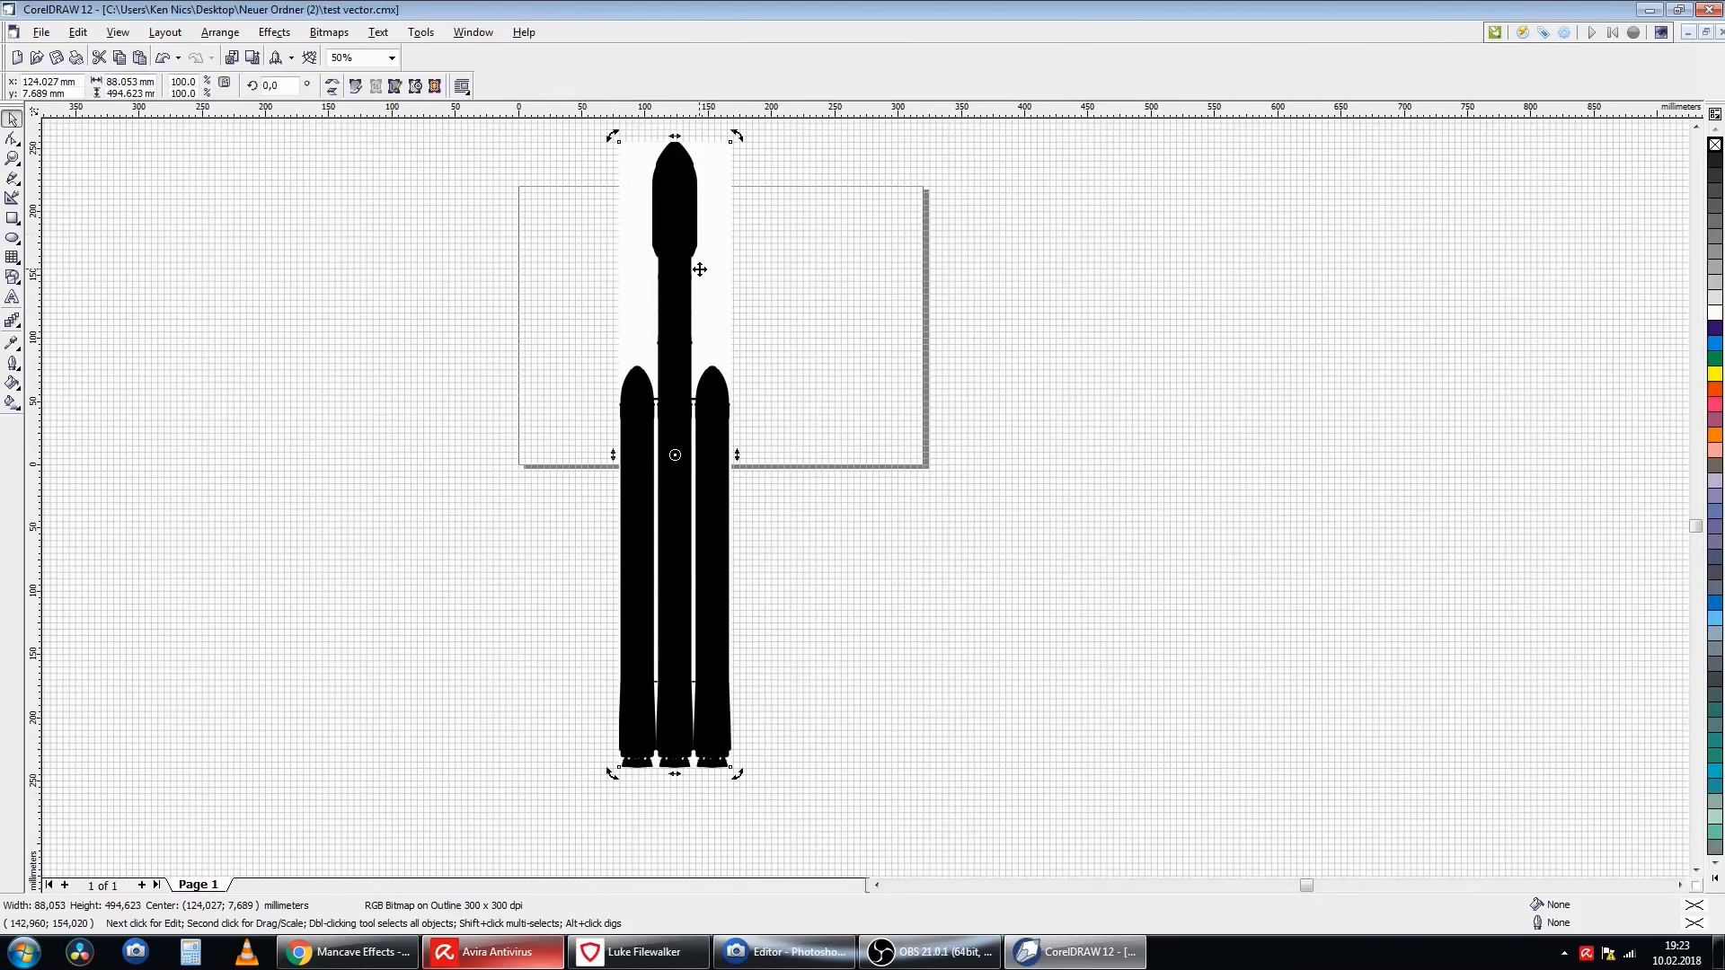
key(Delete)
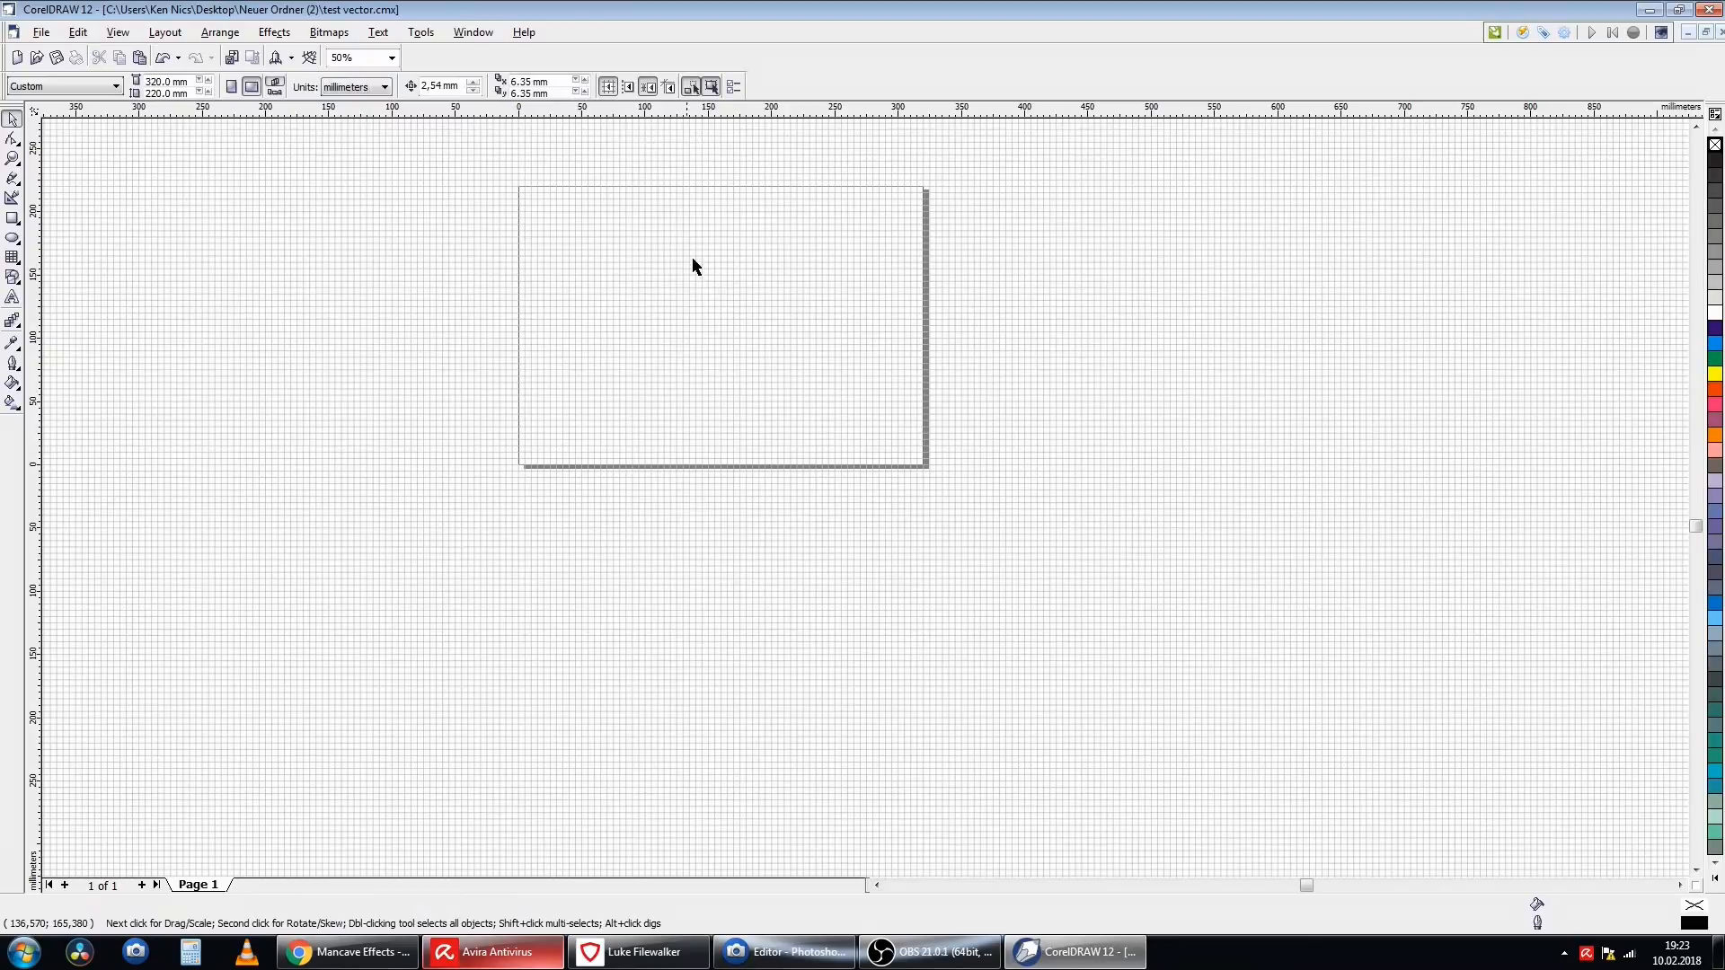
- Open the "test vector" drawing, reverting to its saved version
click(41, 33)
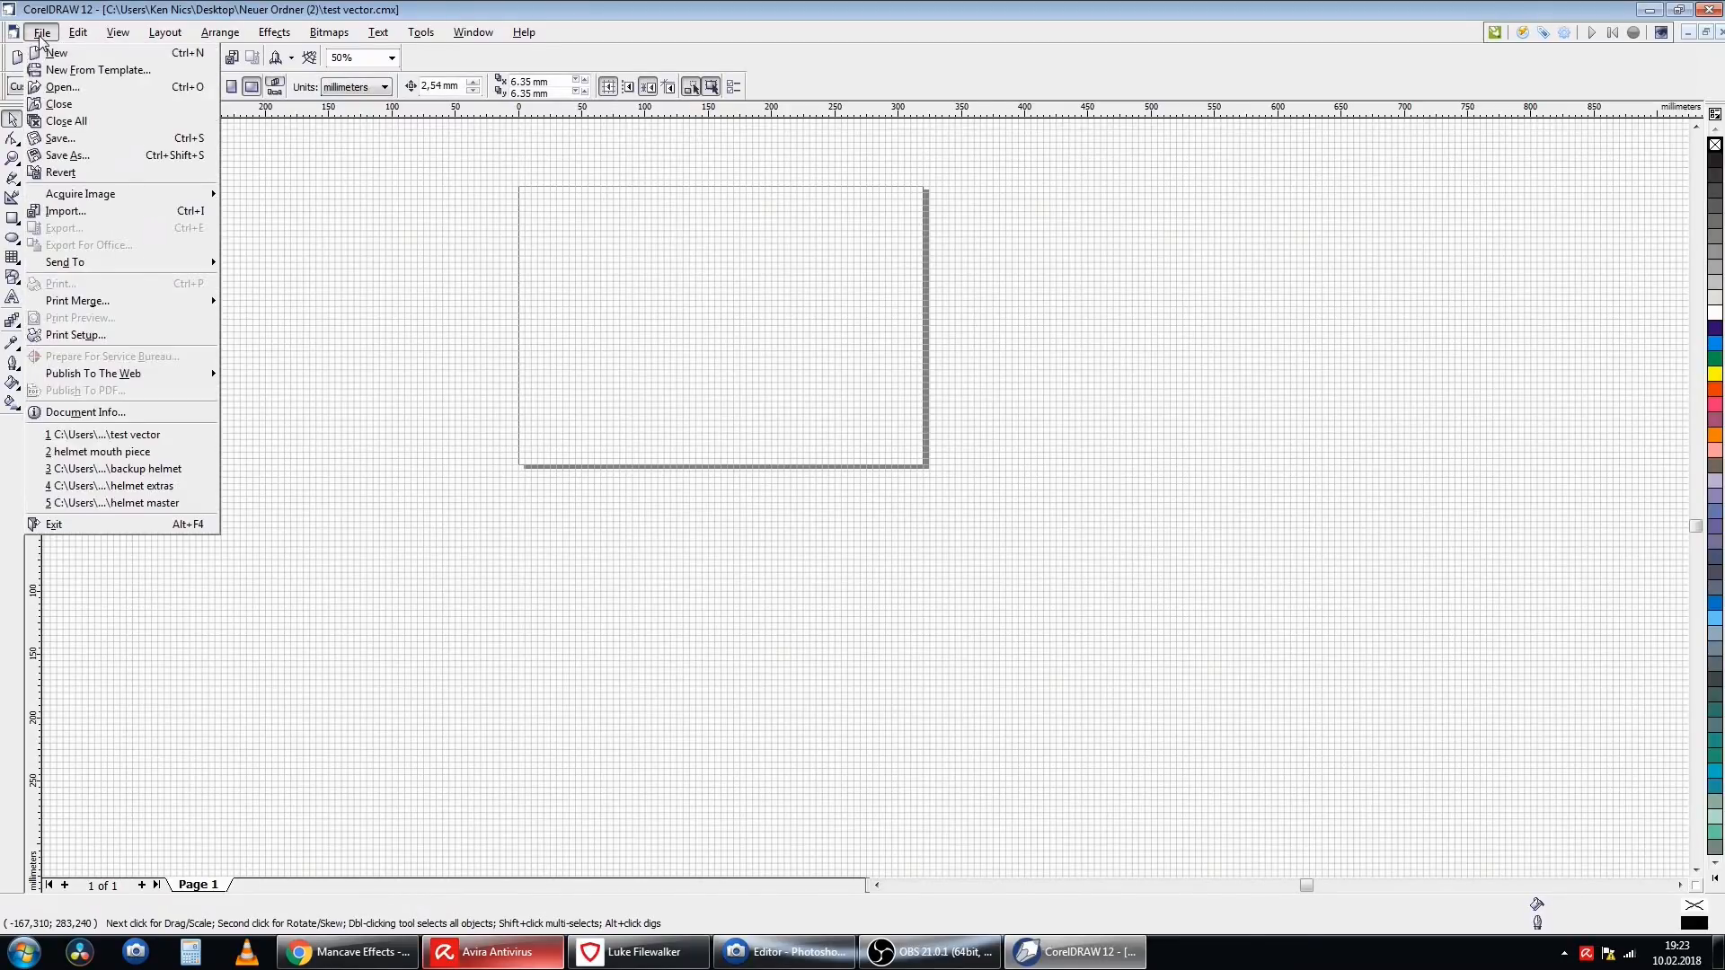
click(56, 87)
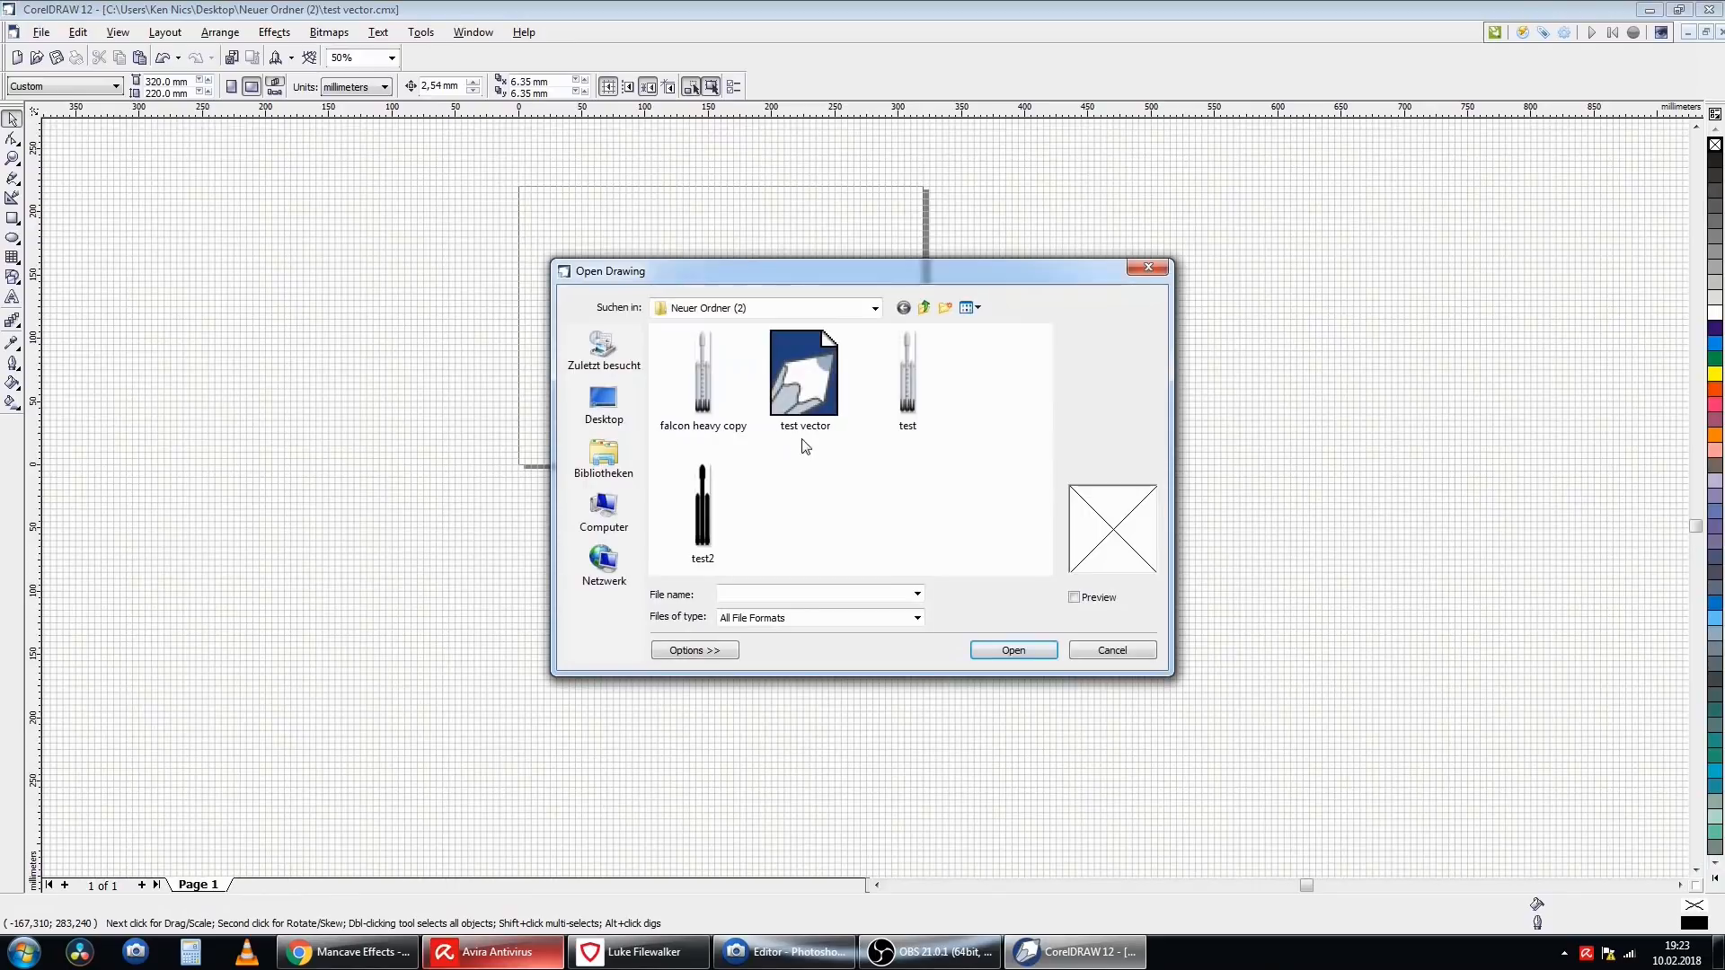
click(803, 382)
click(1003, 653)
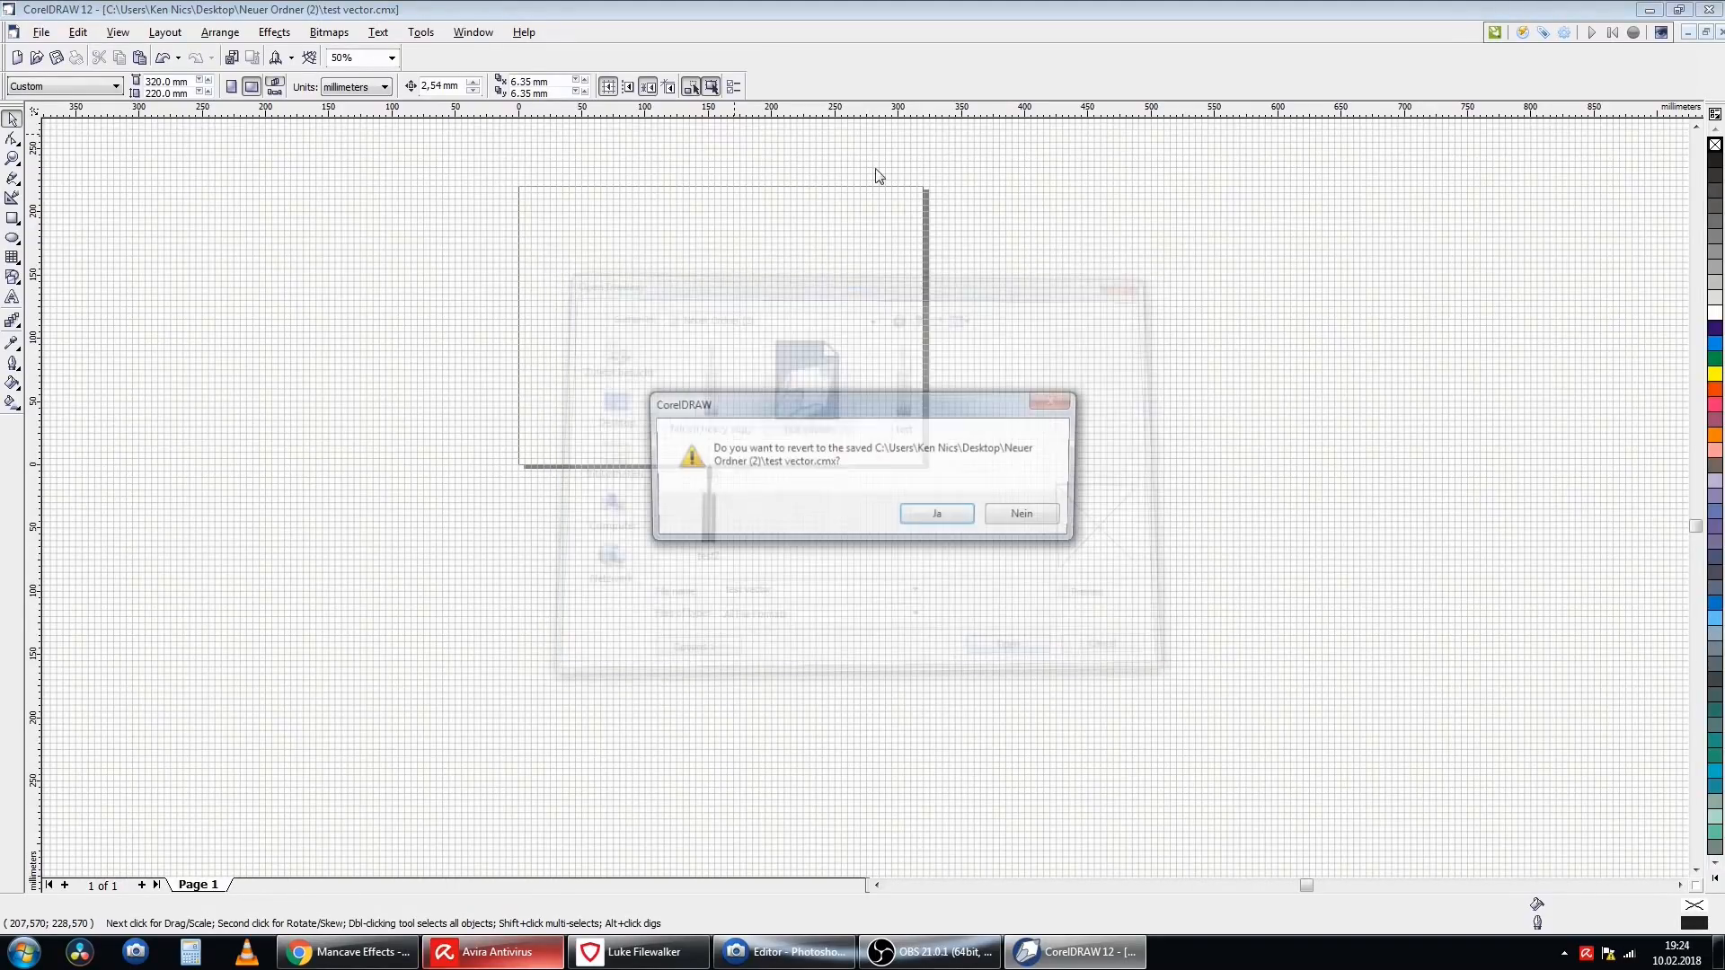
click(960, 514)
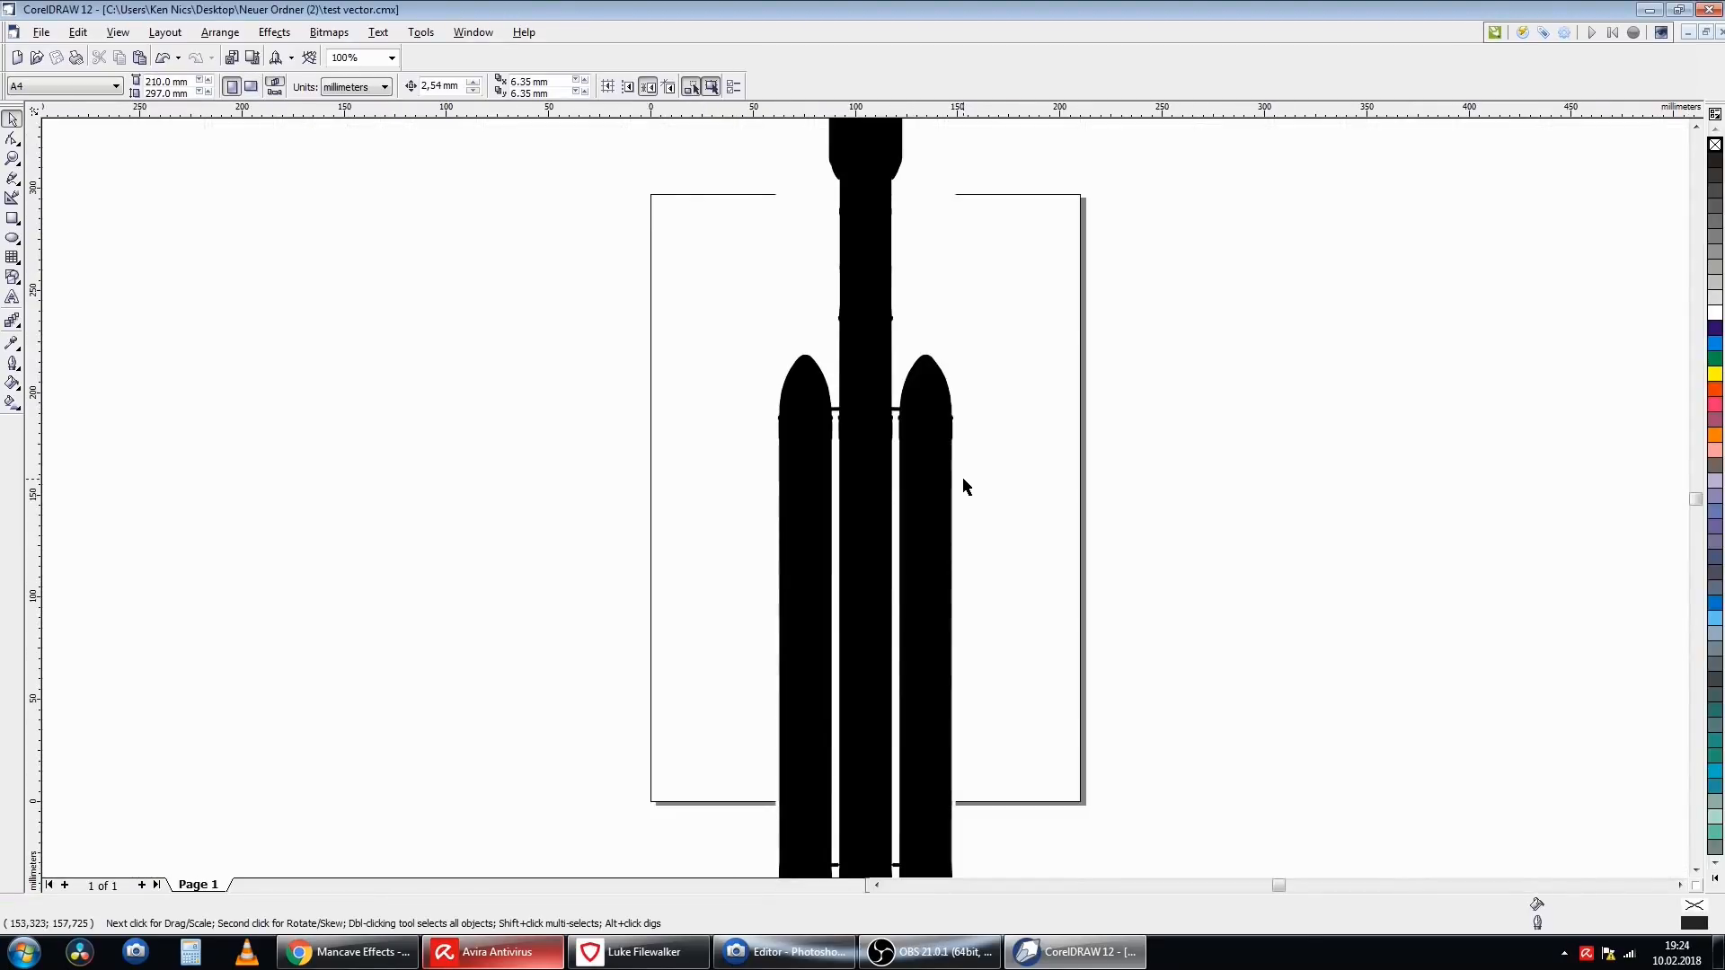
- Move the traced rocket group off the page into the empty area beside it, centred at about x -103 mm
scroll(907, 469, down, 1)
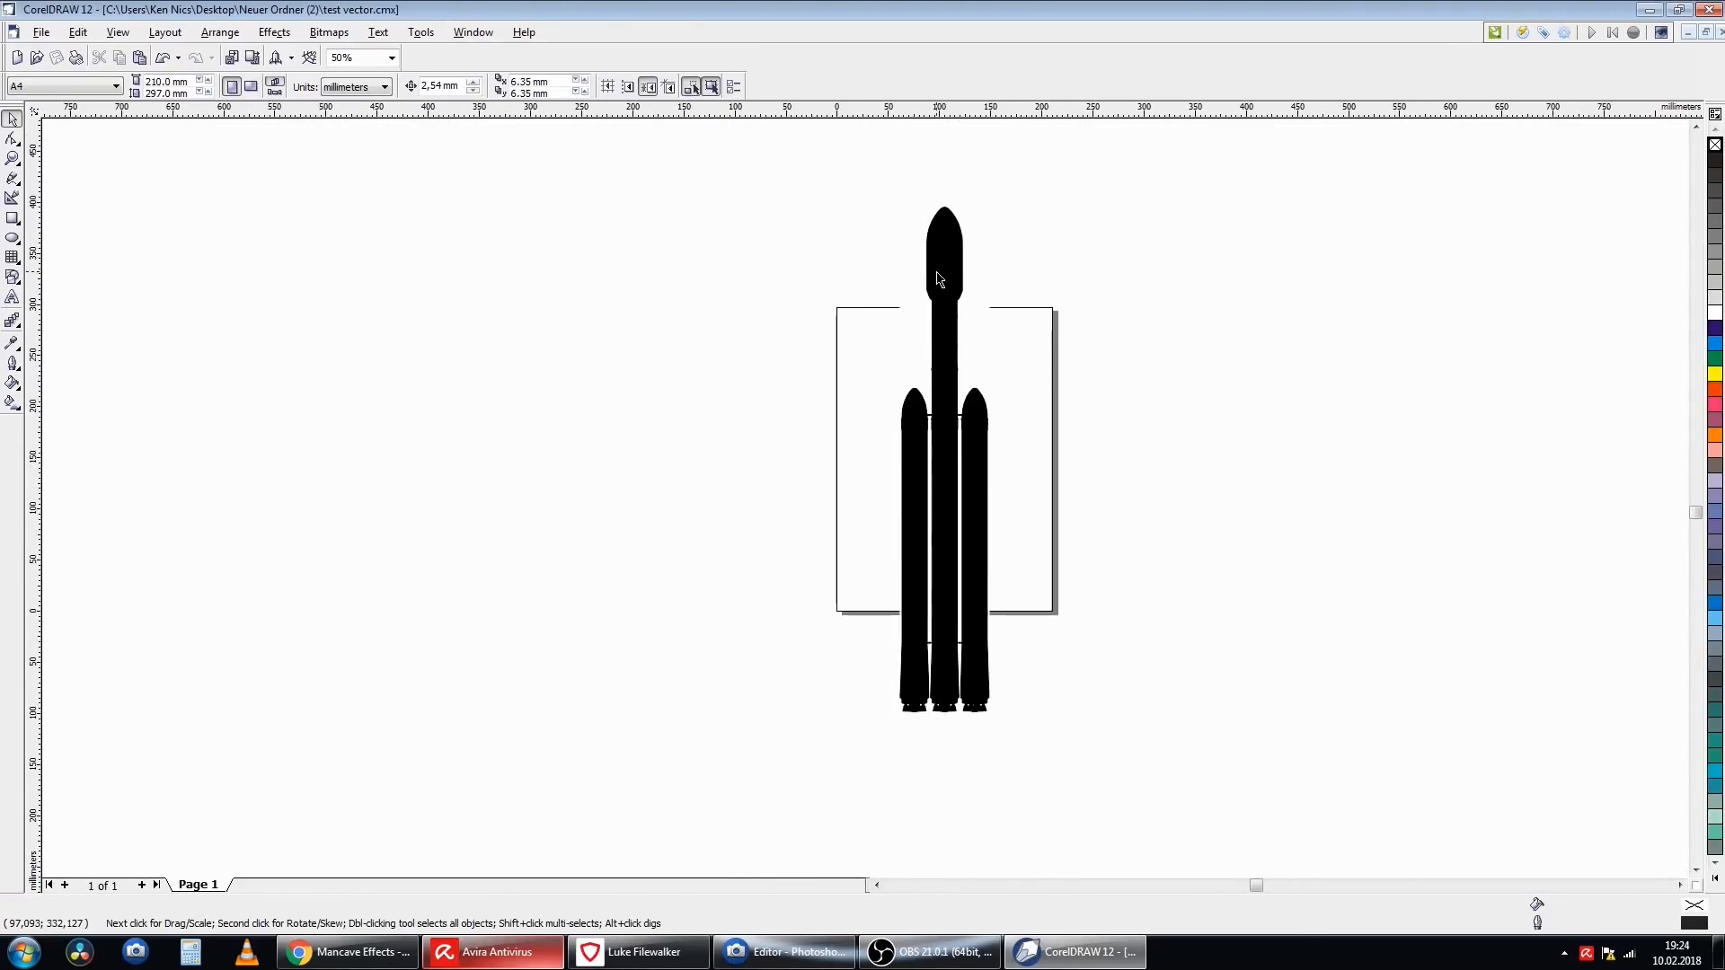
click(935, 272)
drag(947, 280, 736, 278)
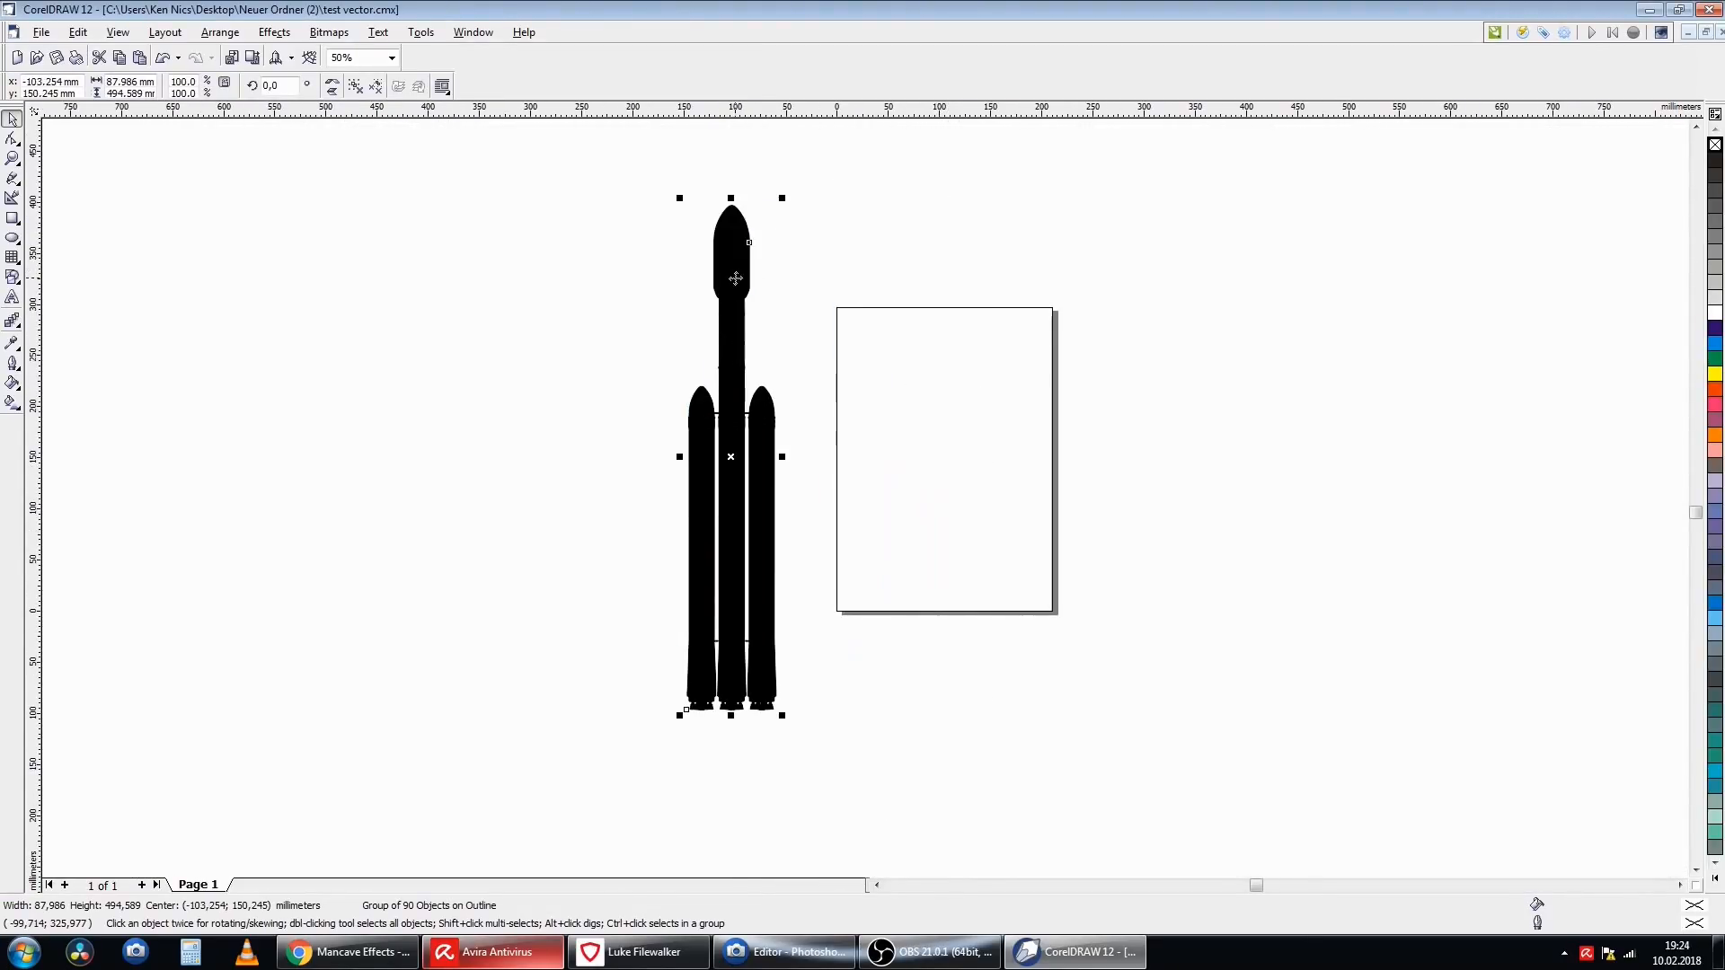
- Try blue and several grey fills on the rocket group, and leave it with no fill and a black outline
click(1715, 328)
click(1716, 272)
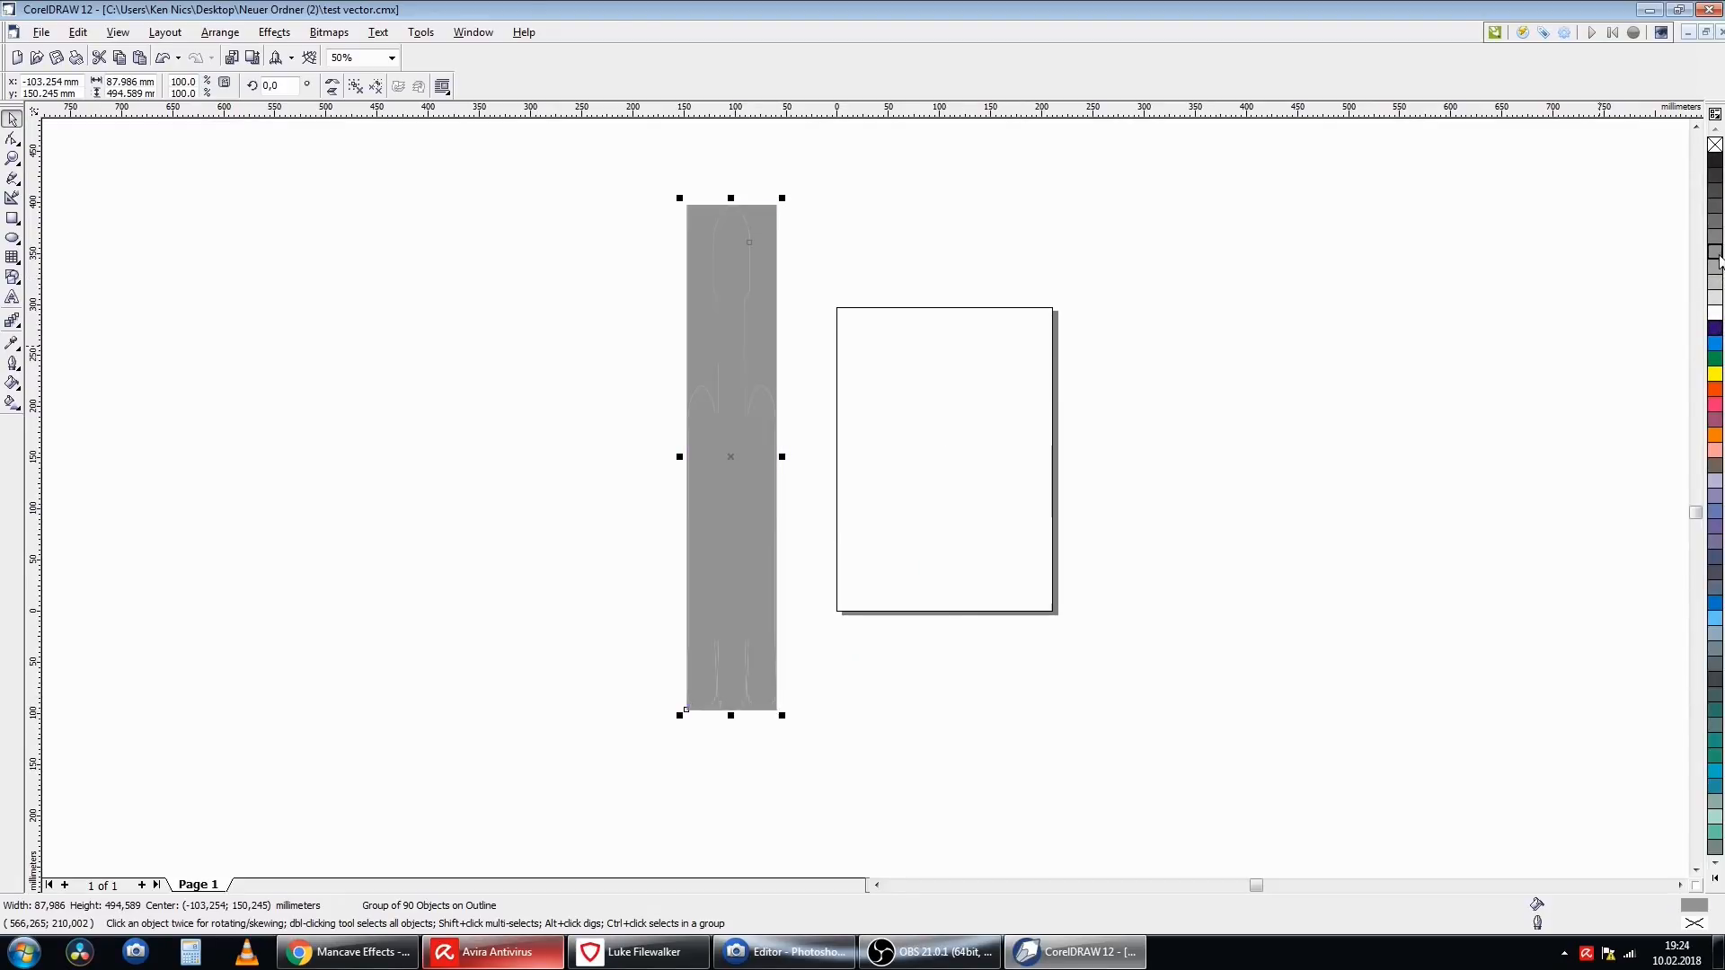
click(1715, 221)
click(1716, 190)
click(1718, 160)
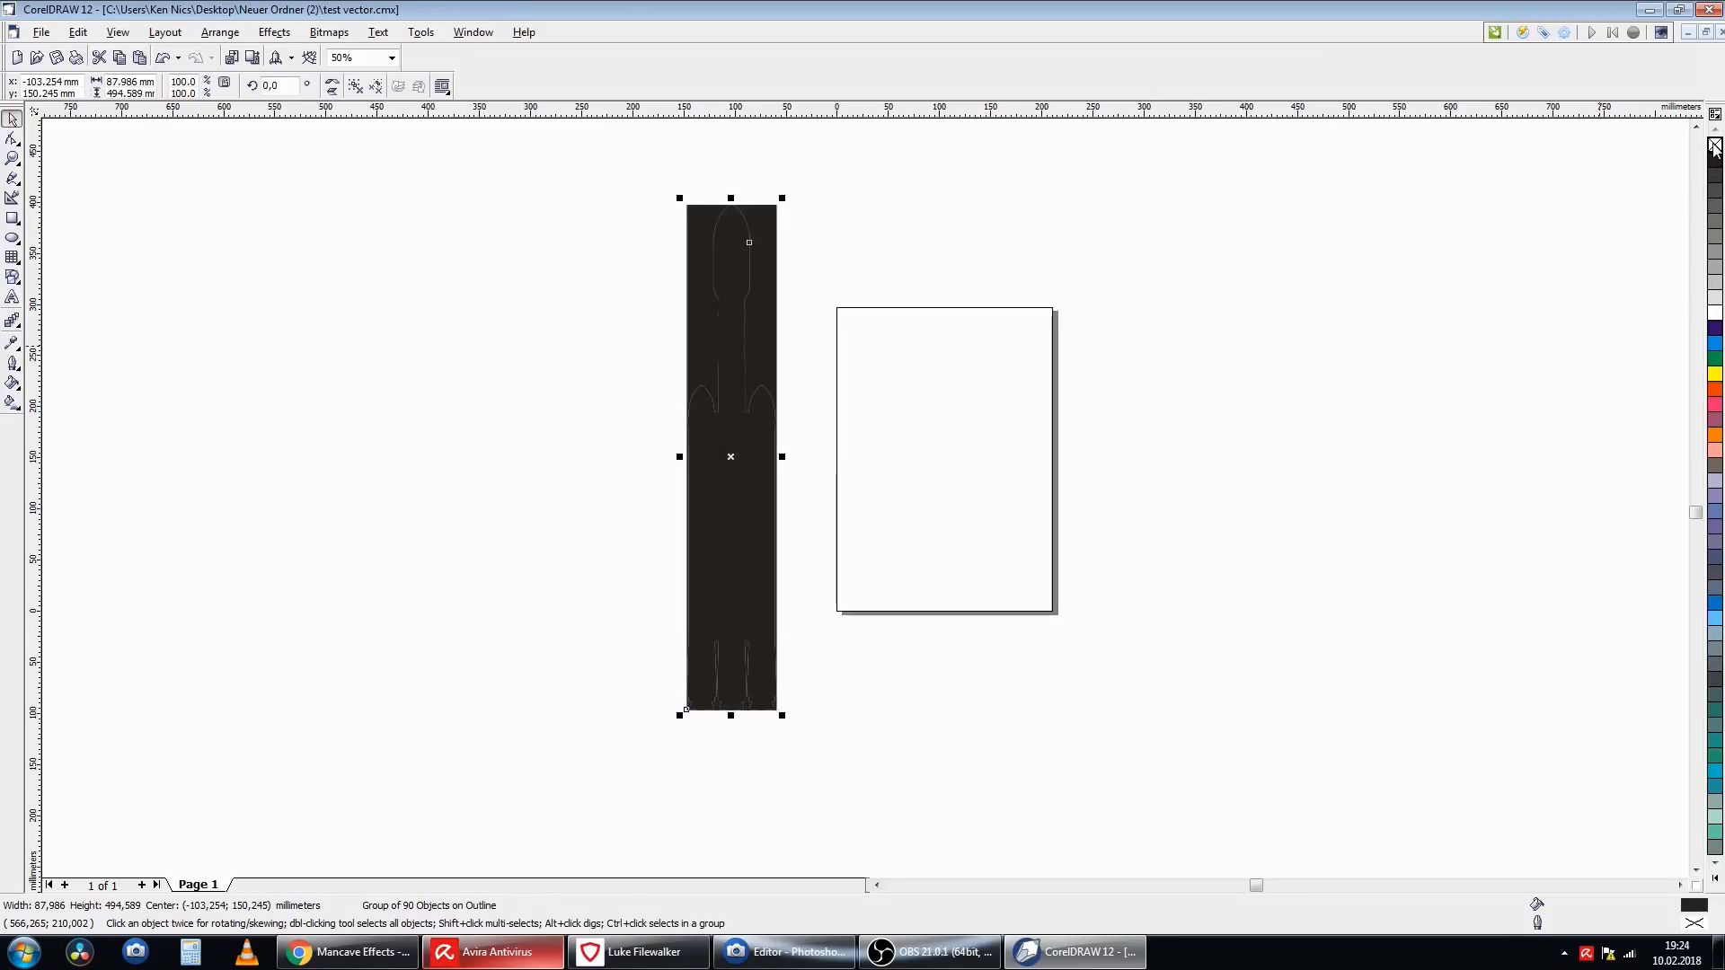
click(1715, 145)
right_click(1715, 167)
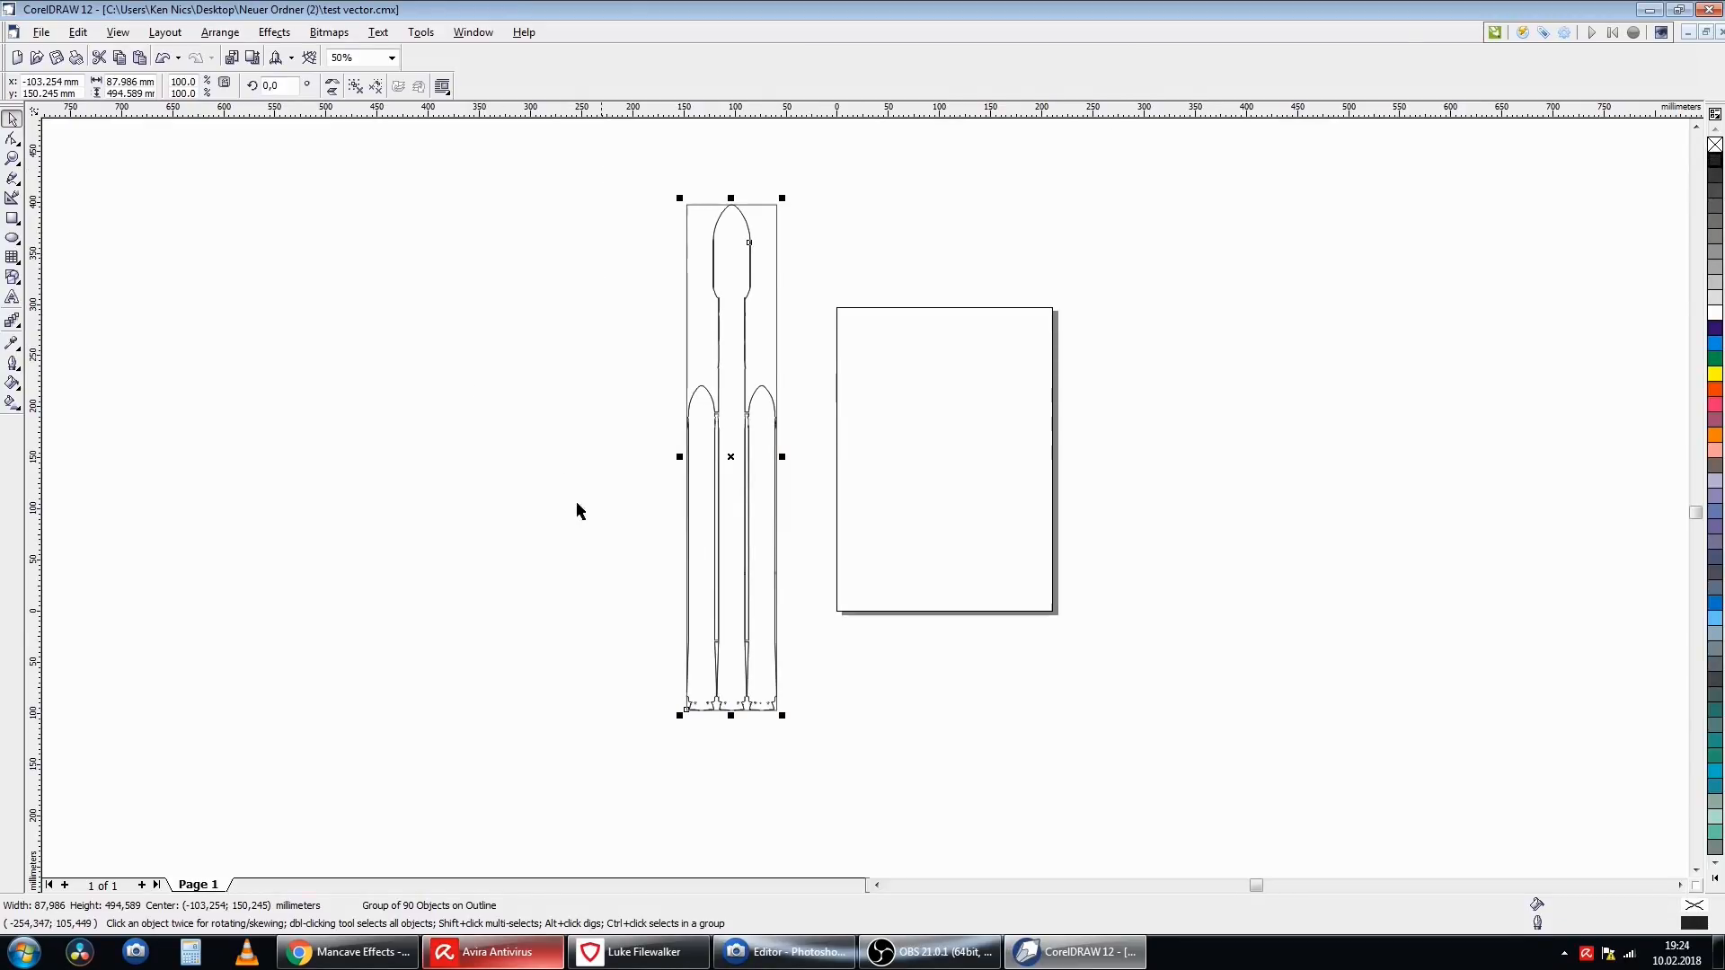
- Ungroup the traced rocket into its separate curves and deselect them
right_click(778, 277)
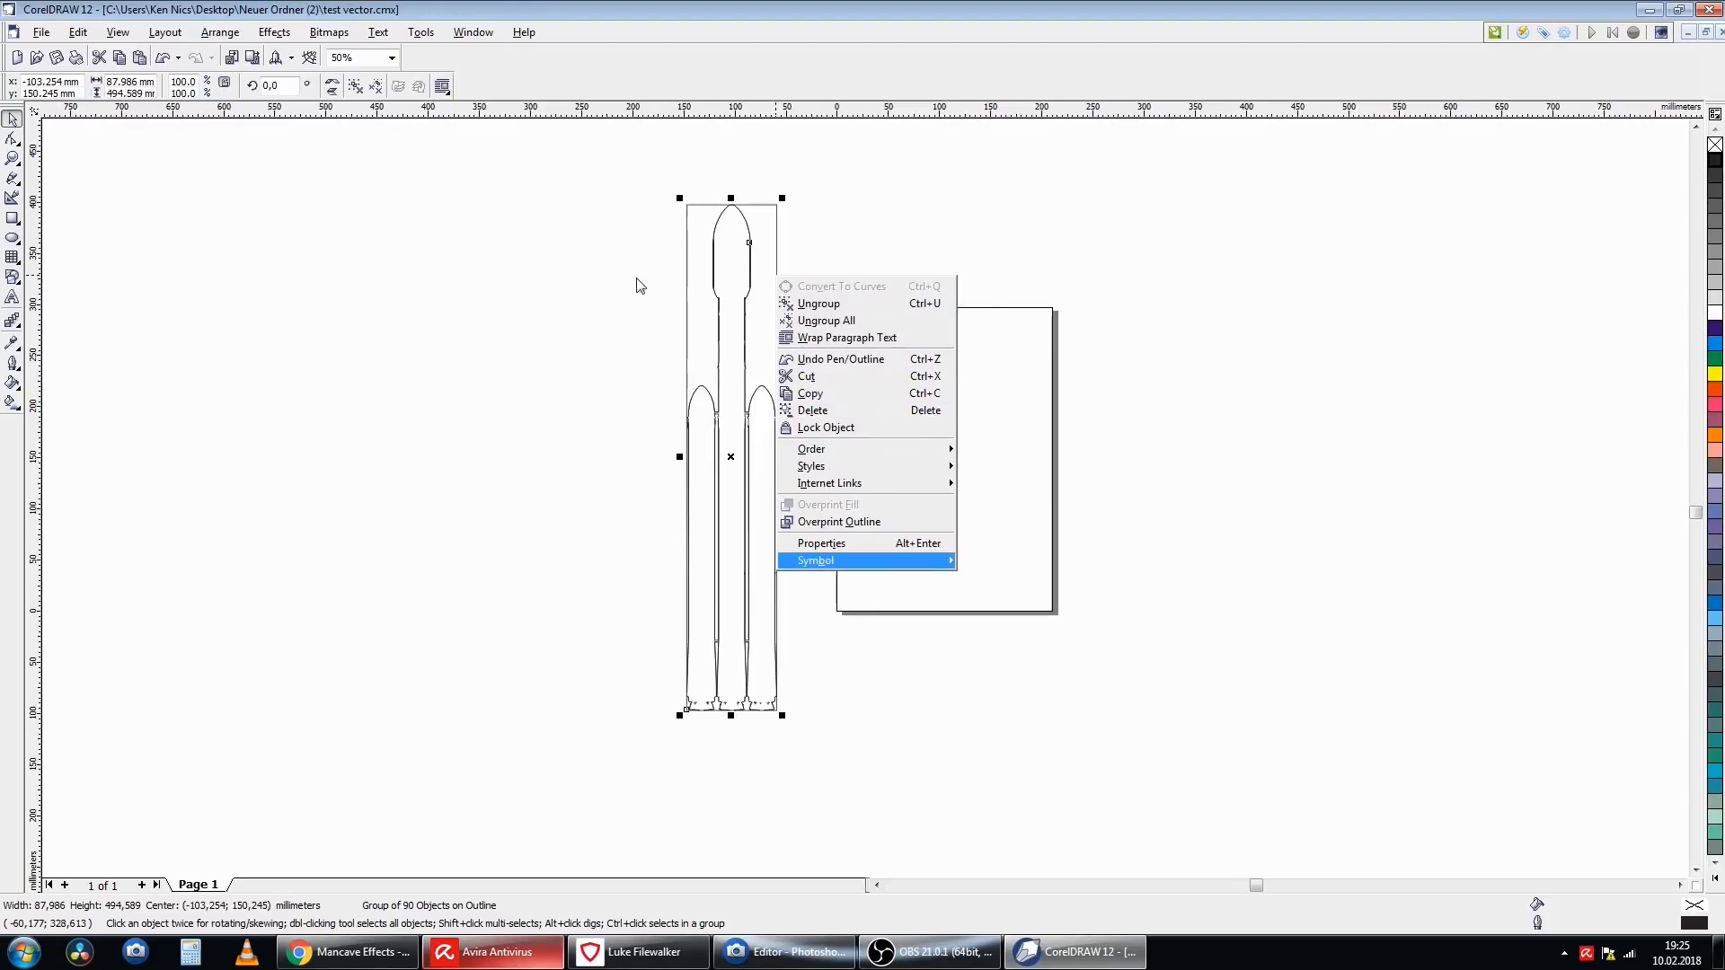
click(815, 307)
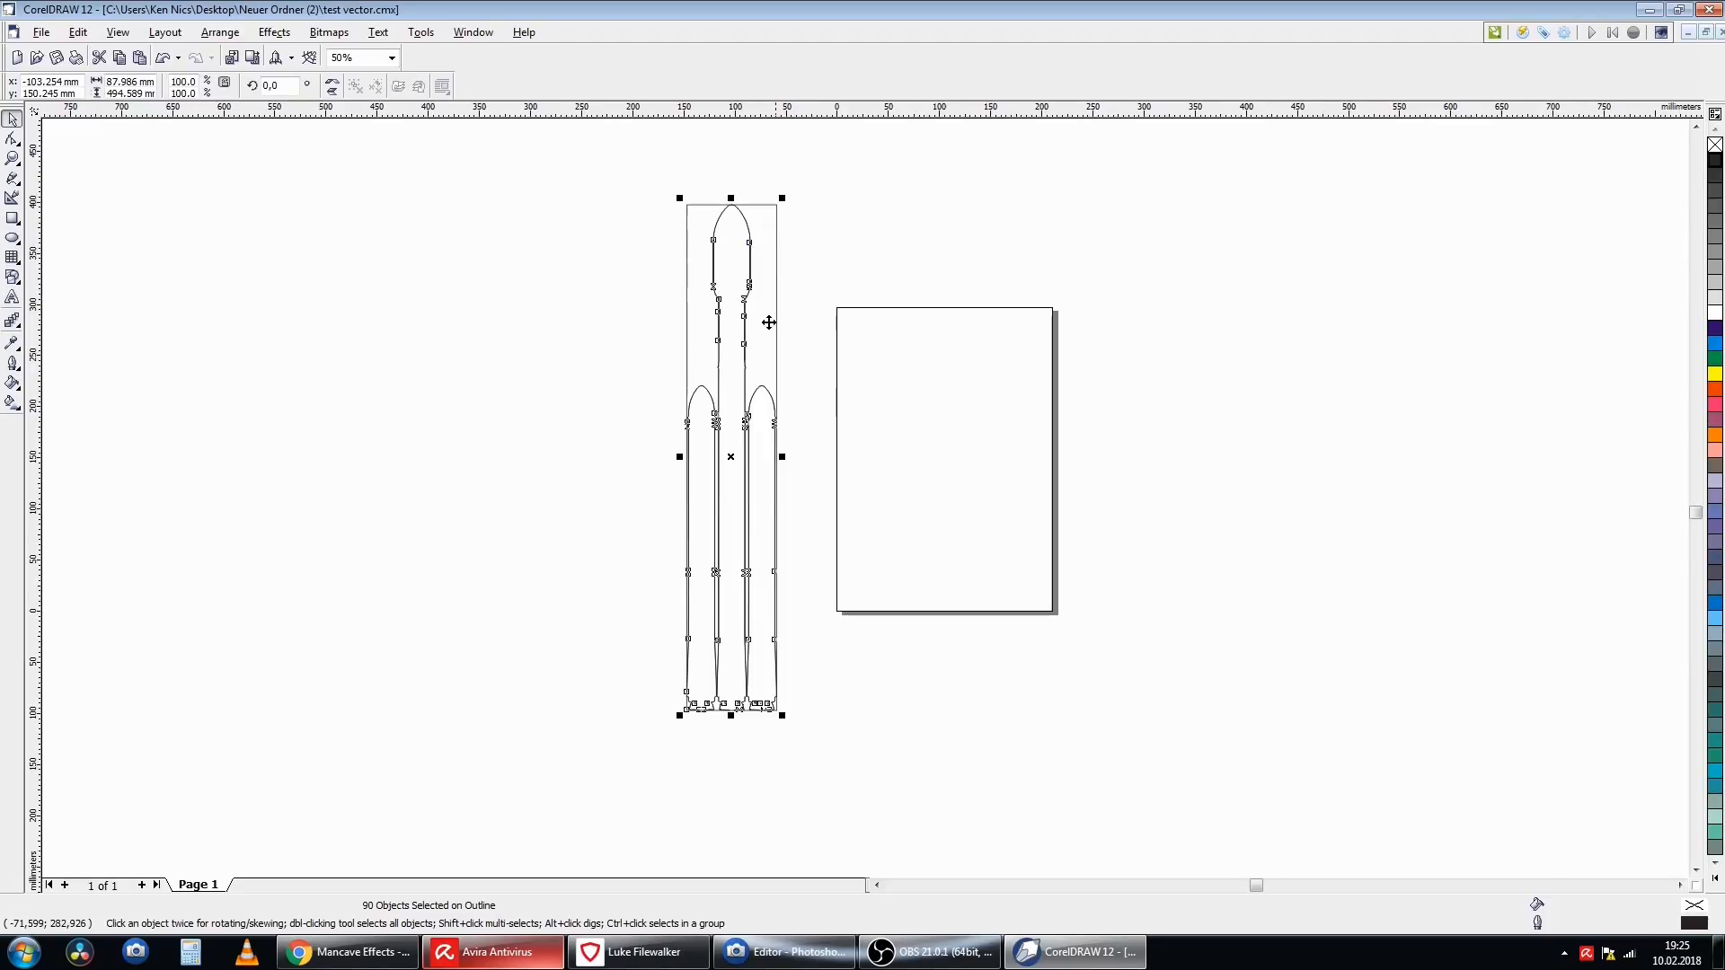
click(794, 269)
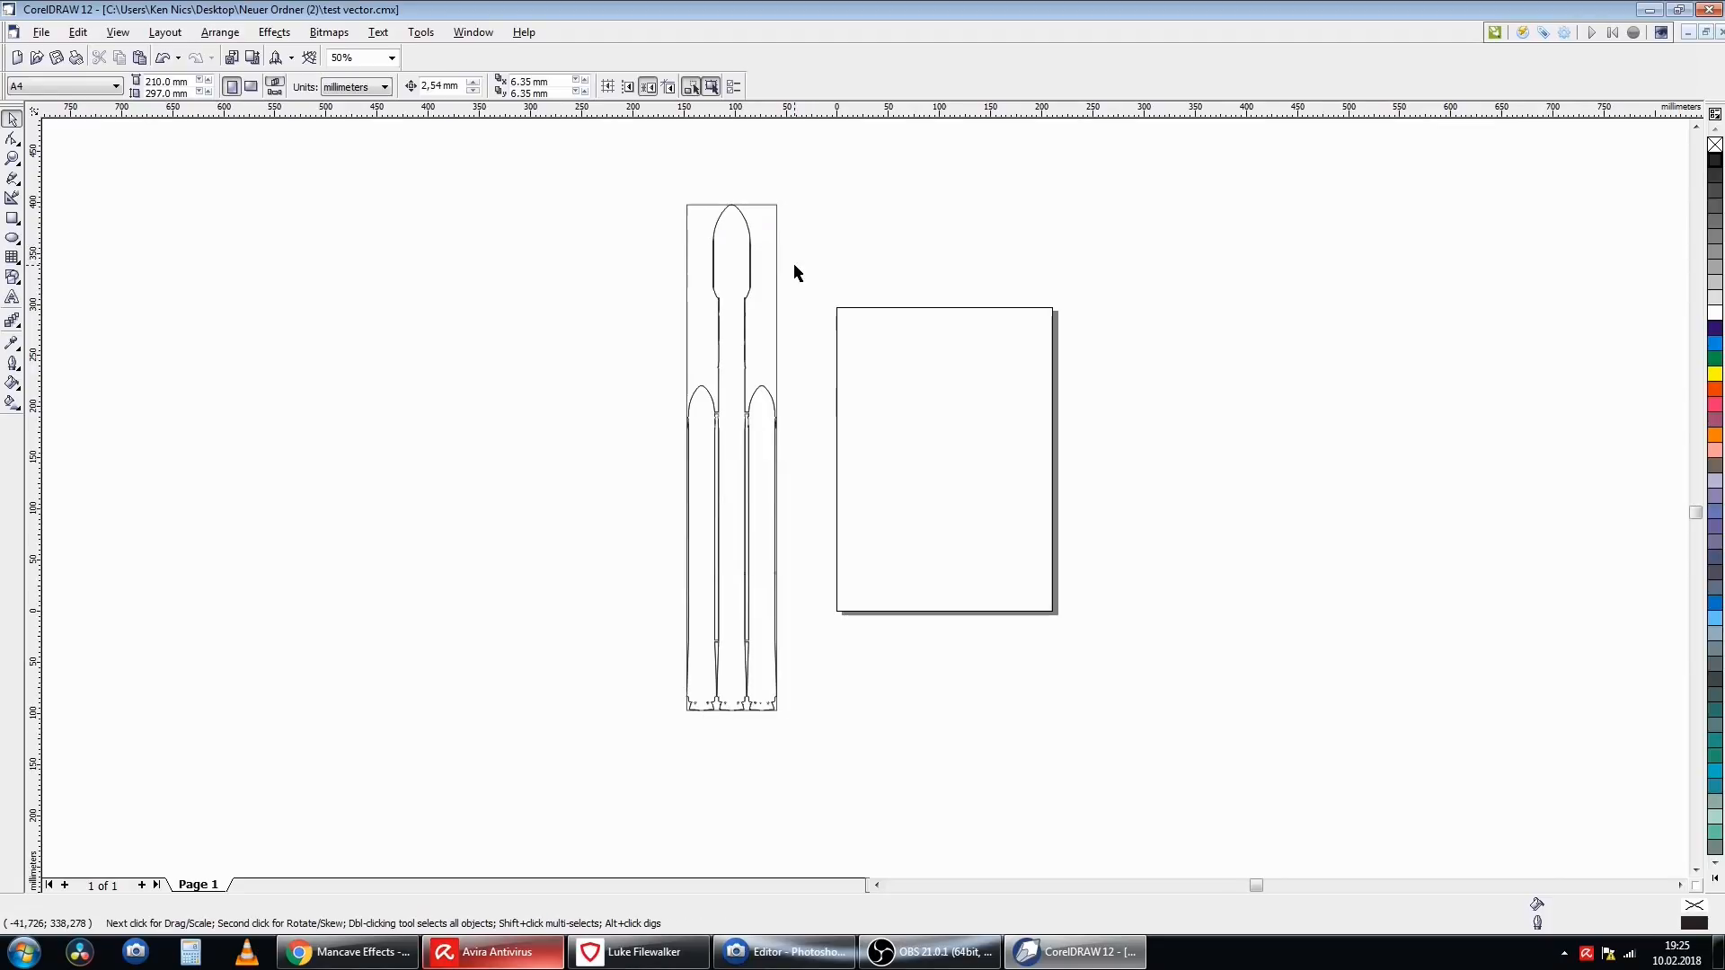
- Delete the background frame curves around the rocket, including the leftover pieces at the outer engine and between the engine sections
click(777, 335)
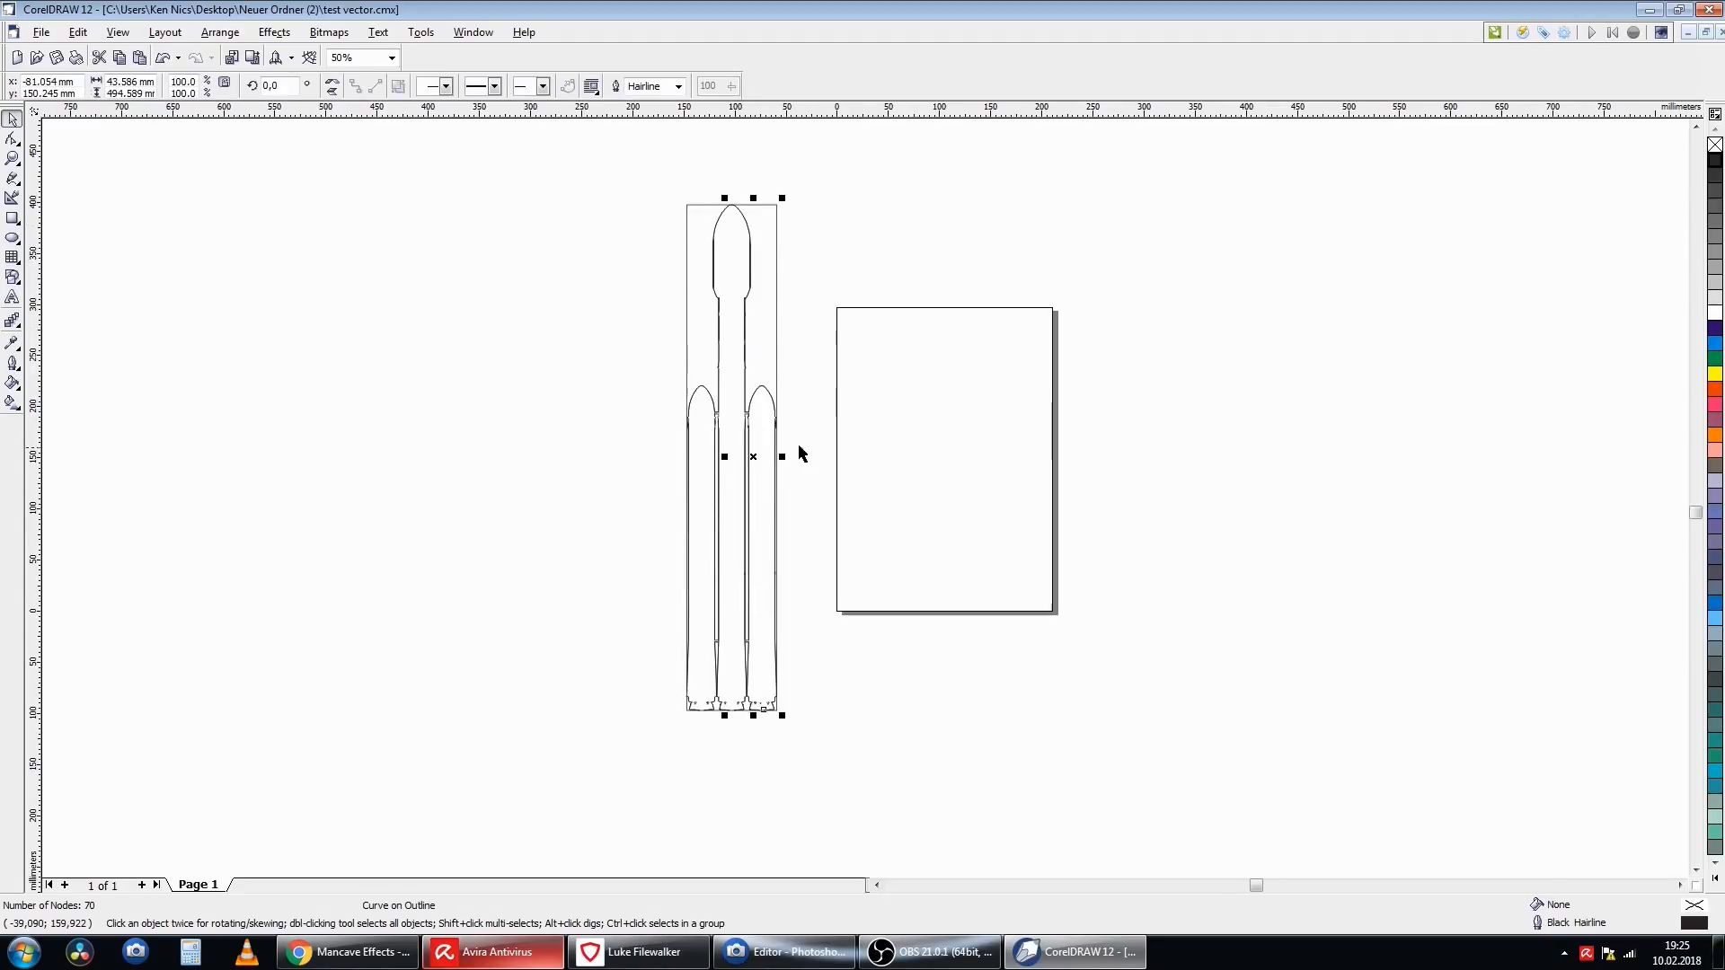
click(728, 247)
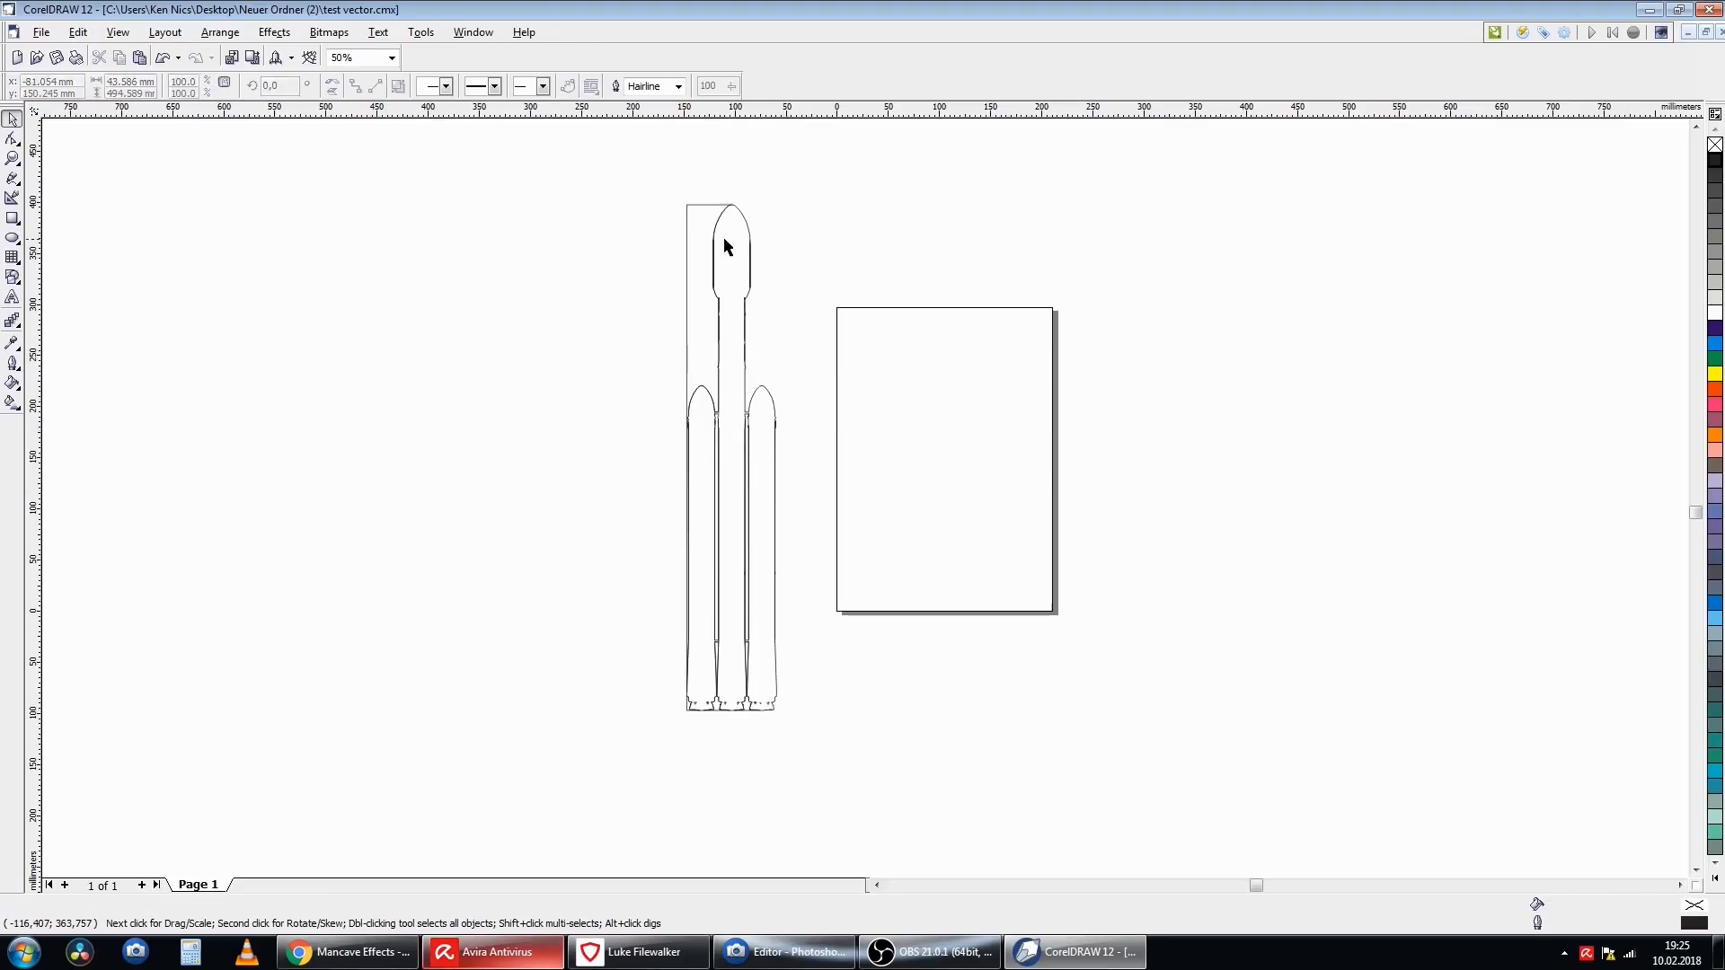
click(687, 203)
click(684, 719)
scroll(684, 720, up, 7)
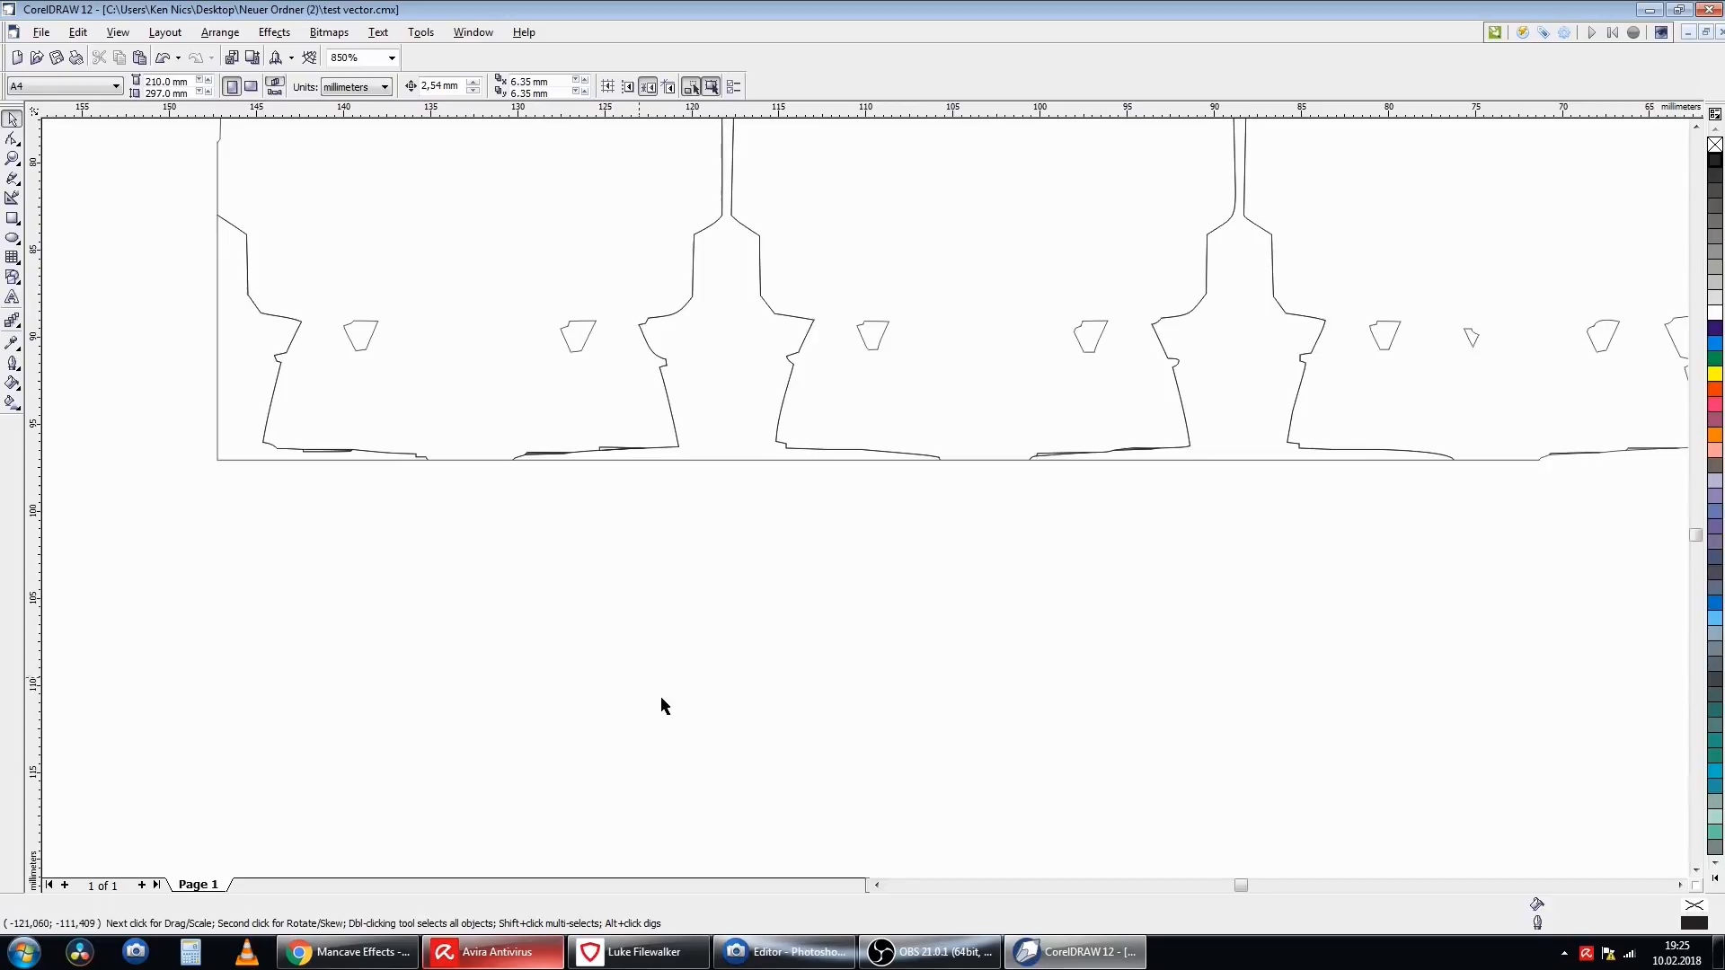
click(219, 349)
key(Delete)
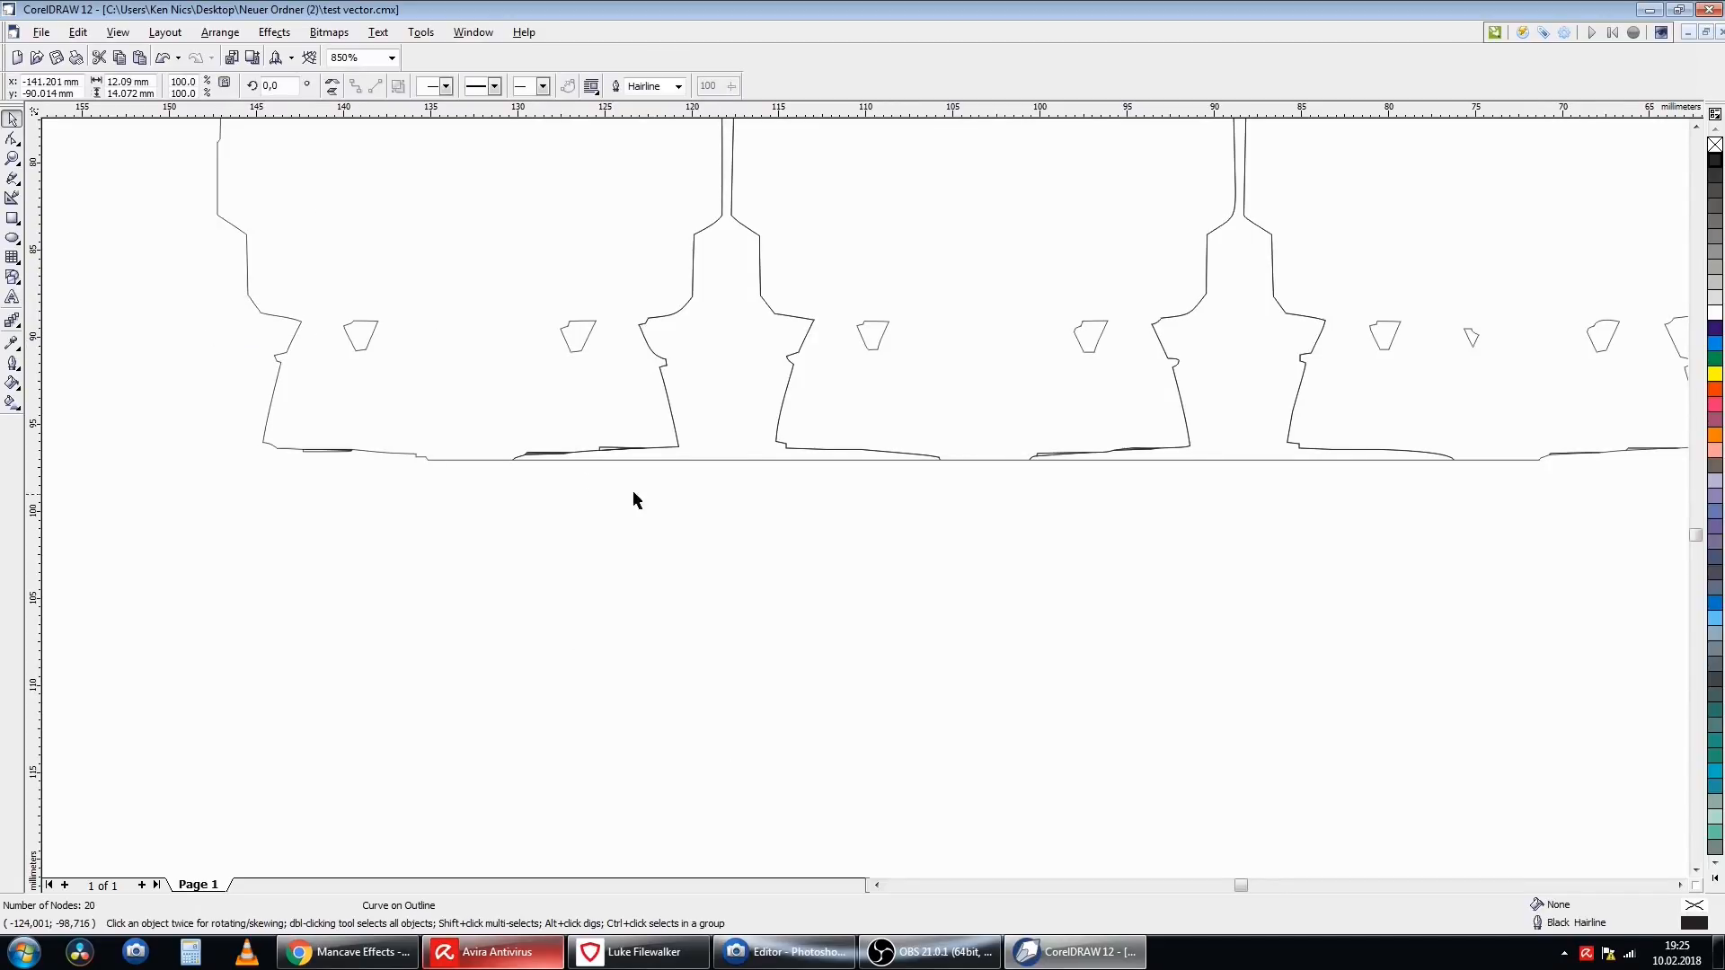
click(719, 462)
key(Delete)
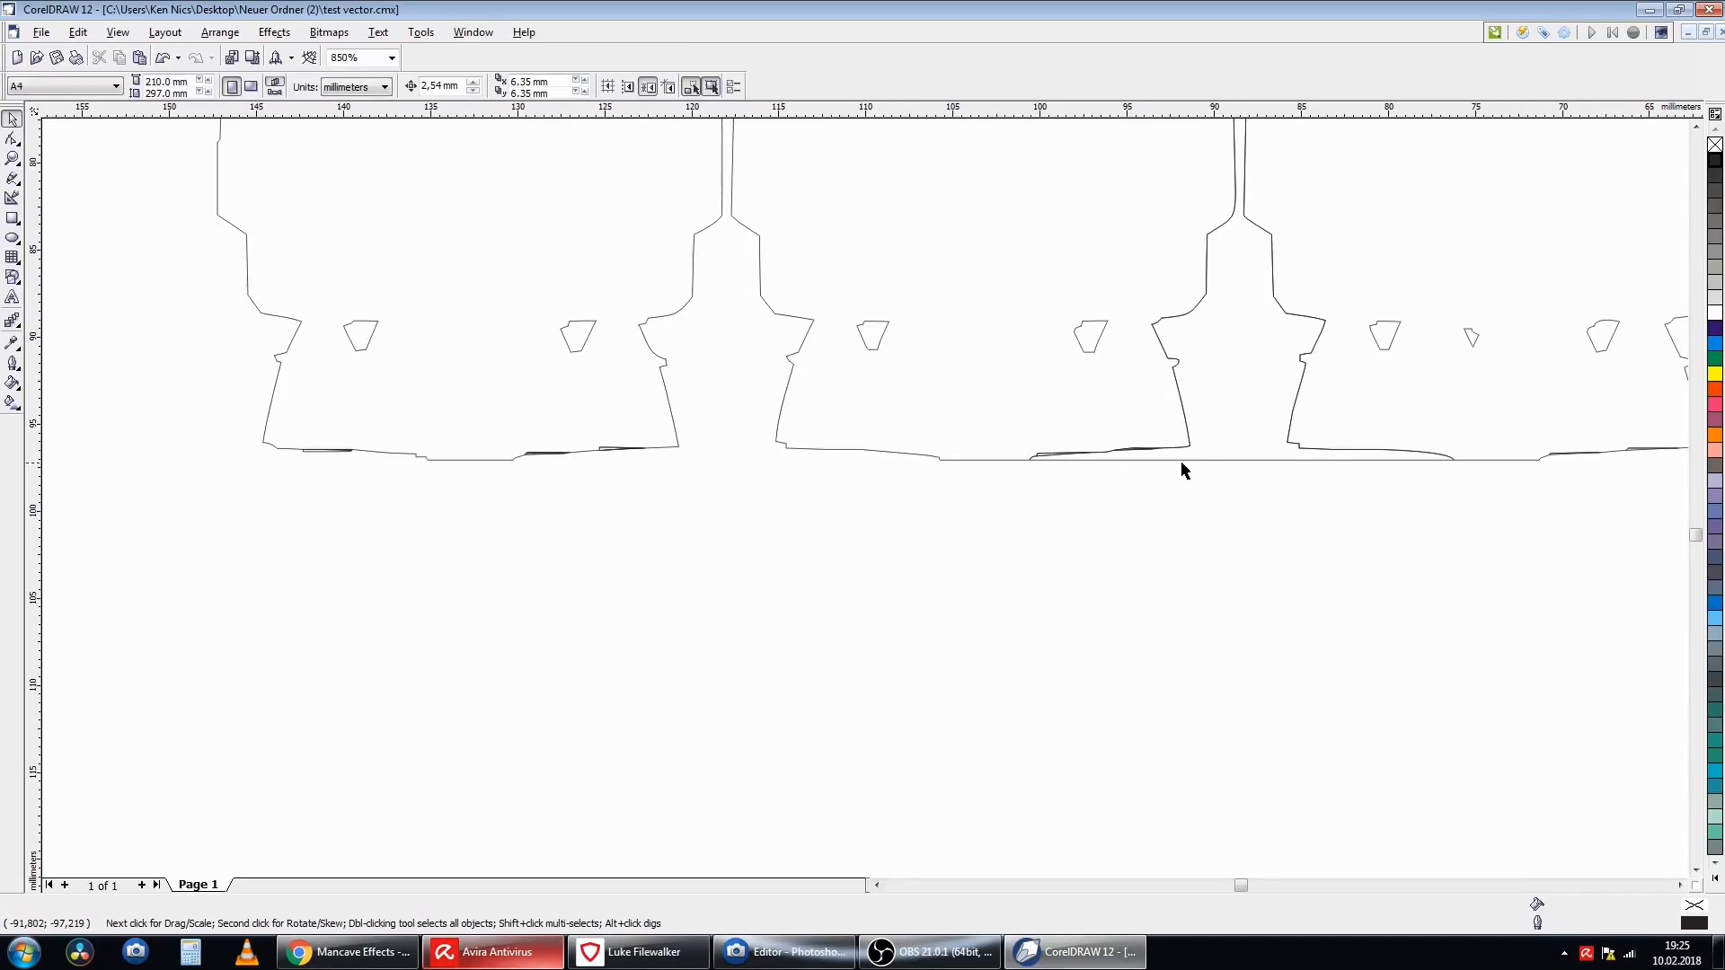
click(1216, 465)
key(Delete)
- Examine the engine bottoms for rough or doubled trace lines and check the whole rocket outline
scroll(1080, 550, down, 1)
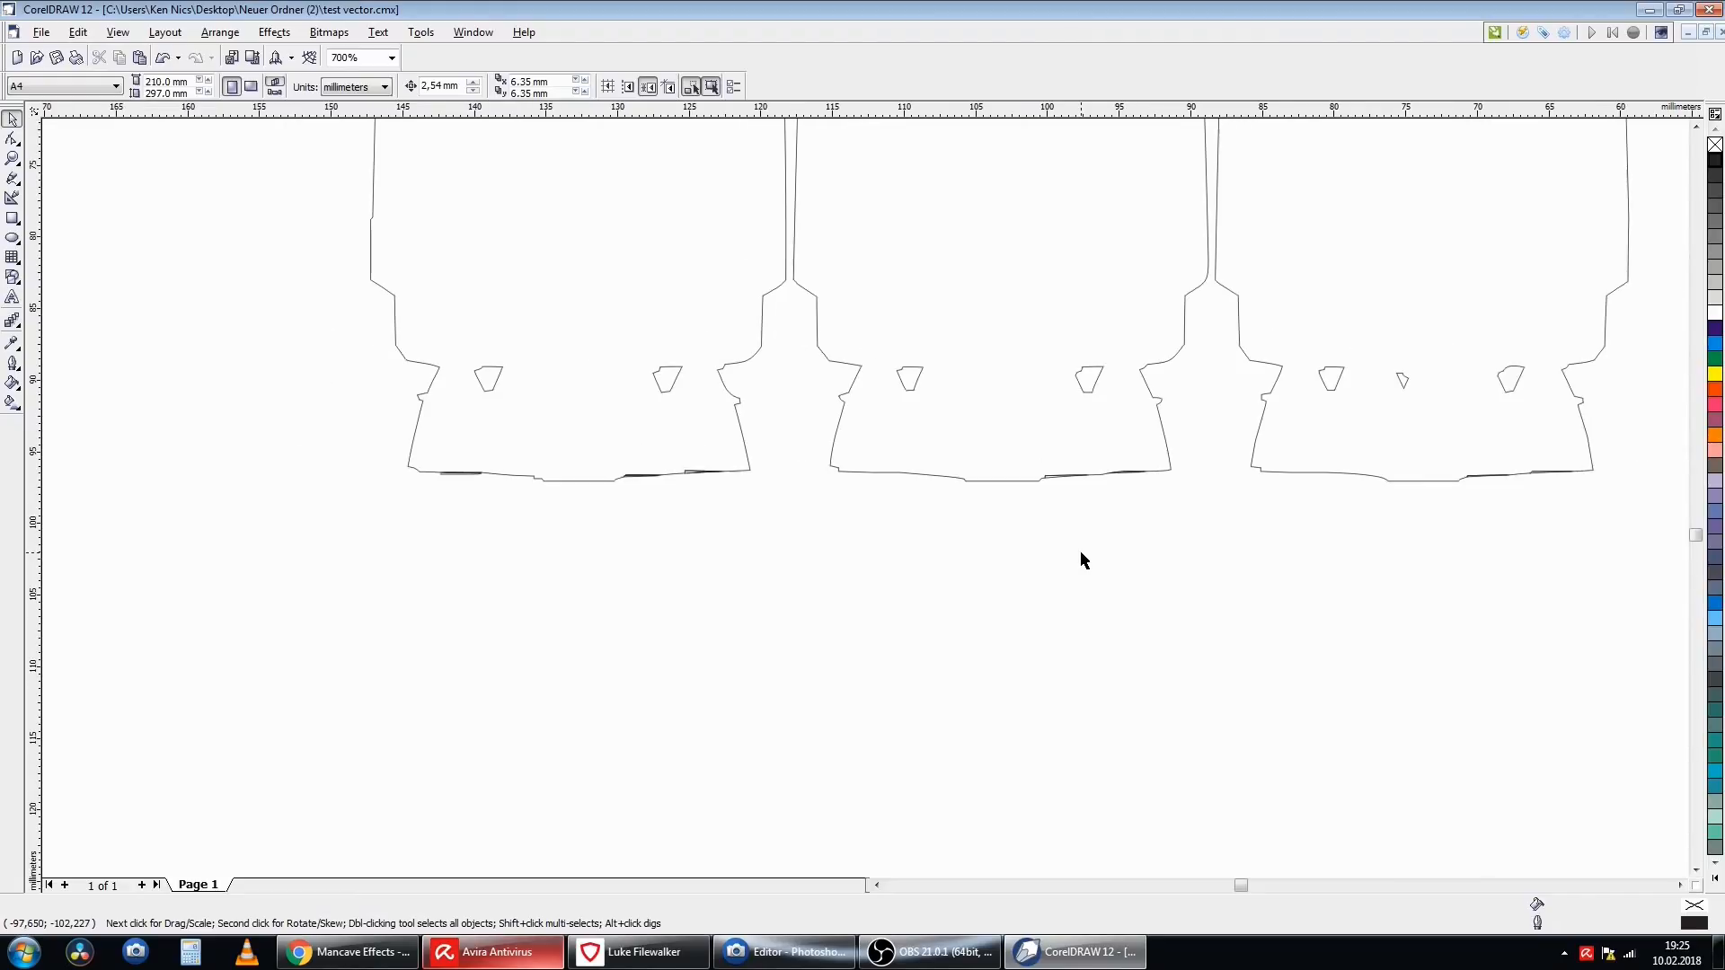
scroll(1080, 550, up, 3)
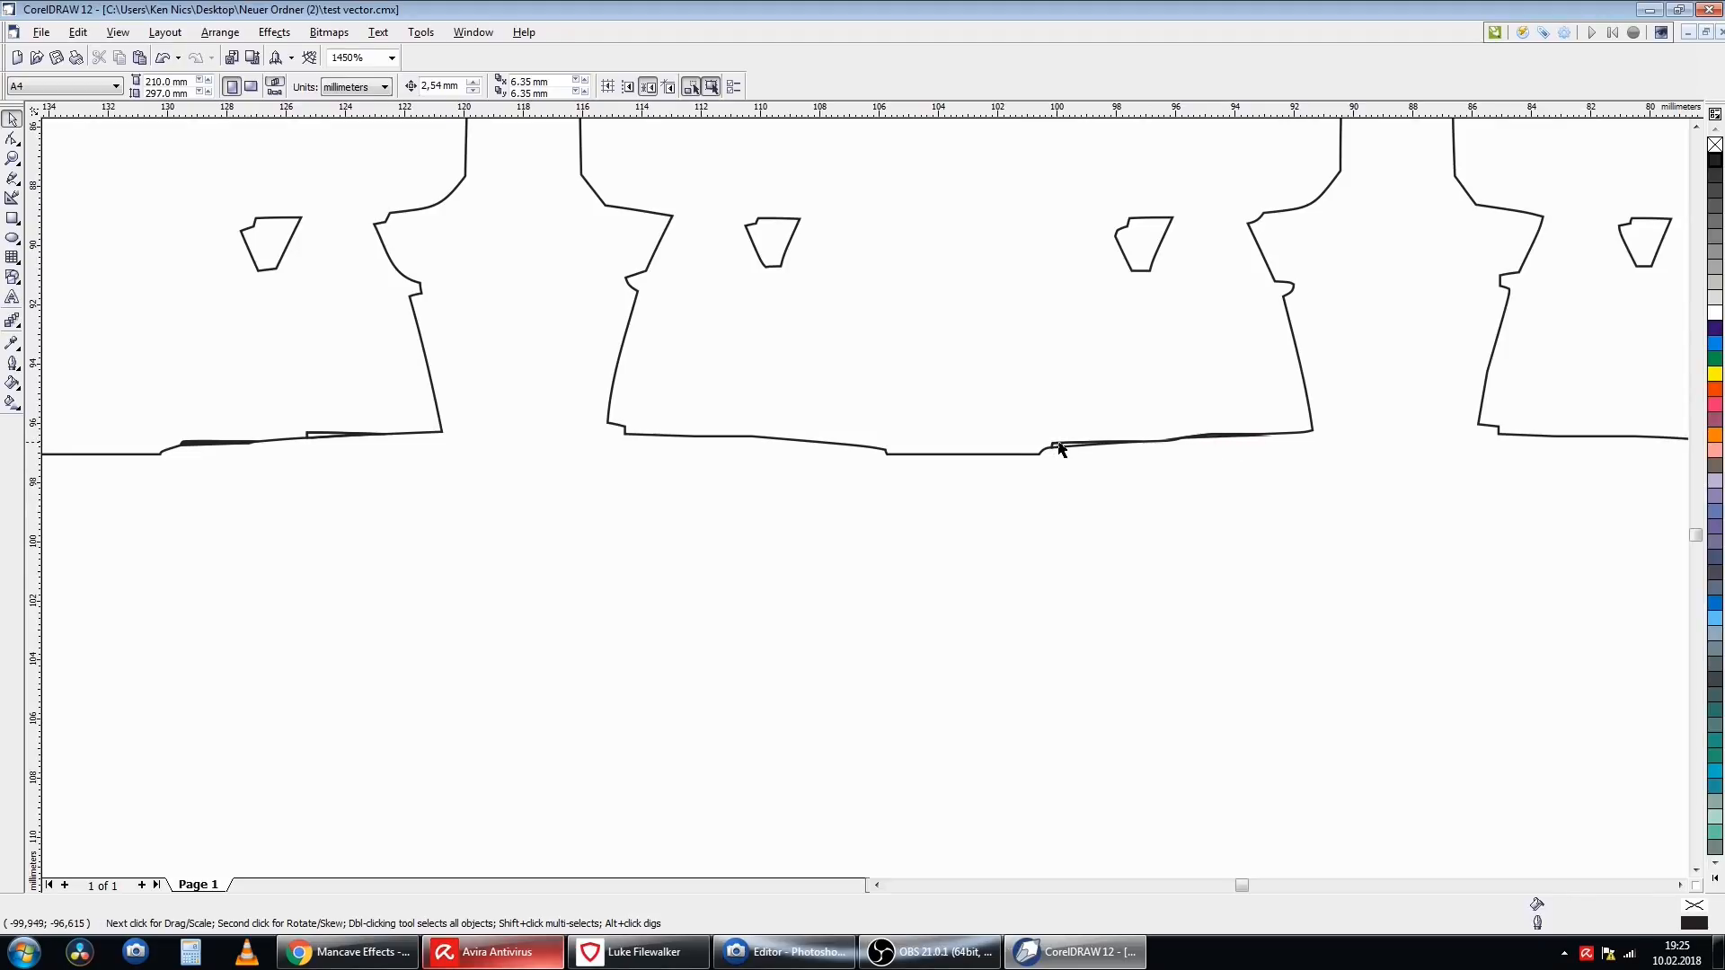
scroll(816, 466, down, 10)
scroll(956, 564, down, 2)
click(1696, 127)
click(1697, 126)
click(1697, 127)
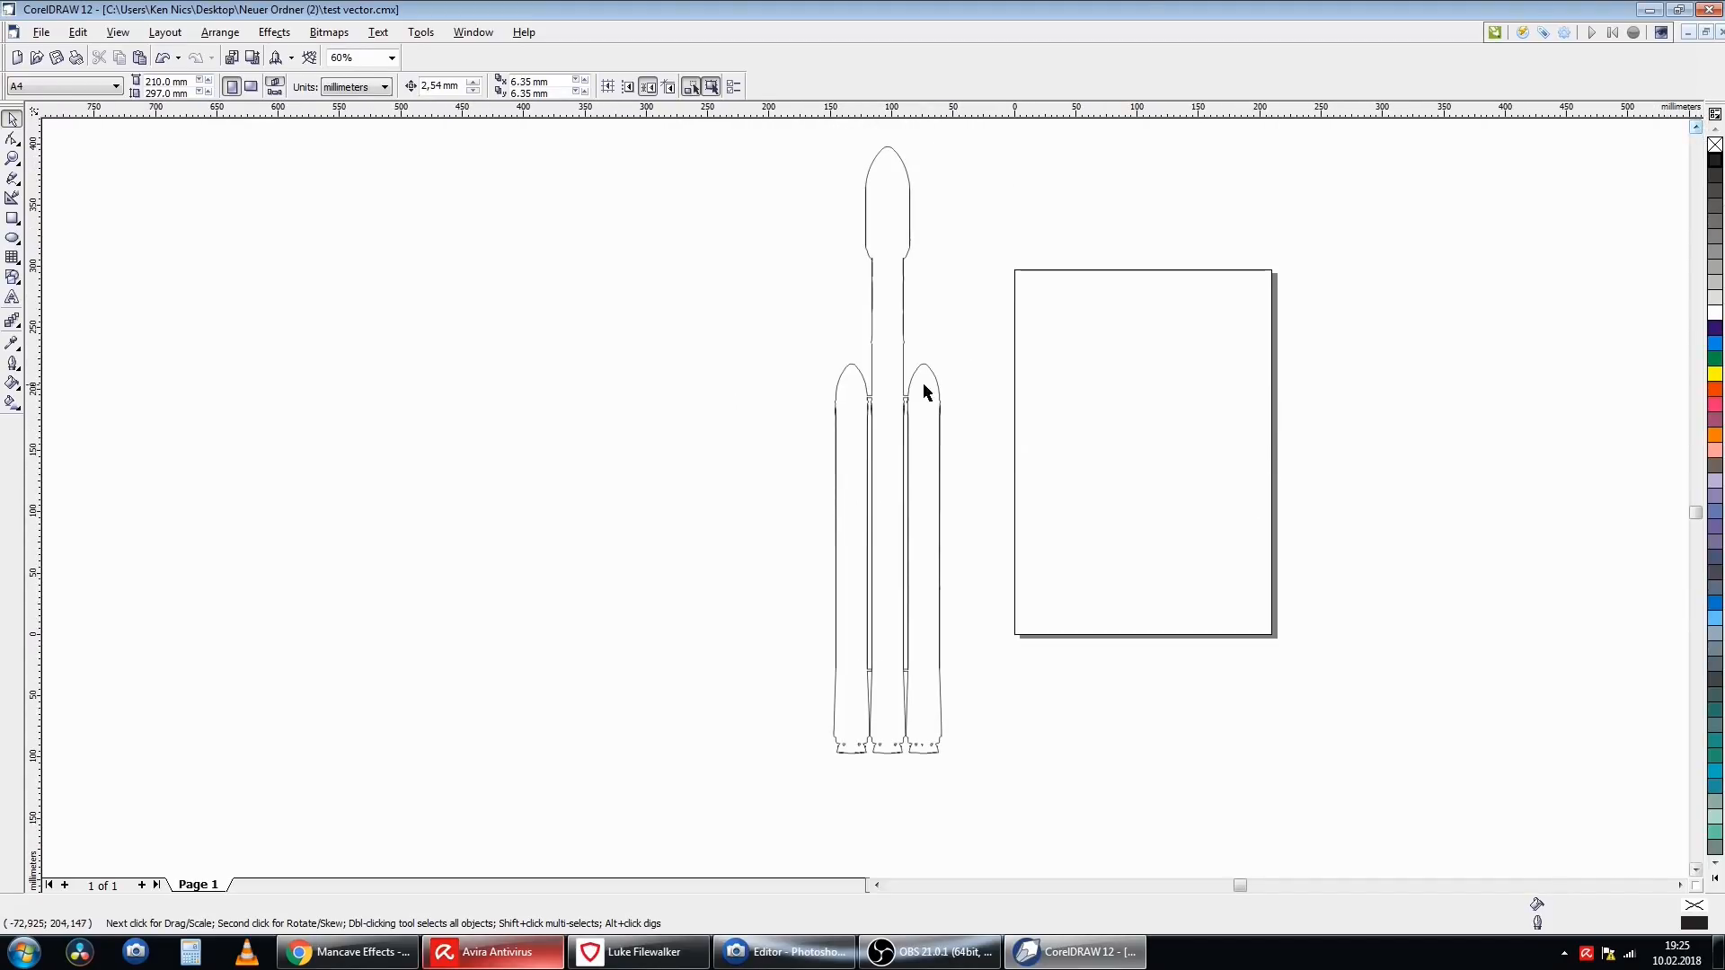
- Try moving the main rocket outline away from the smaller trace curves, and undo the move
click(889, 428)
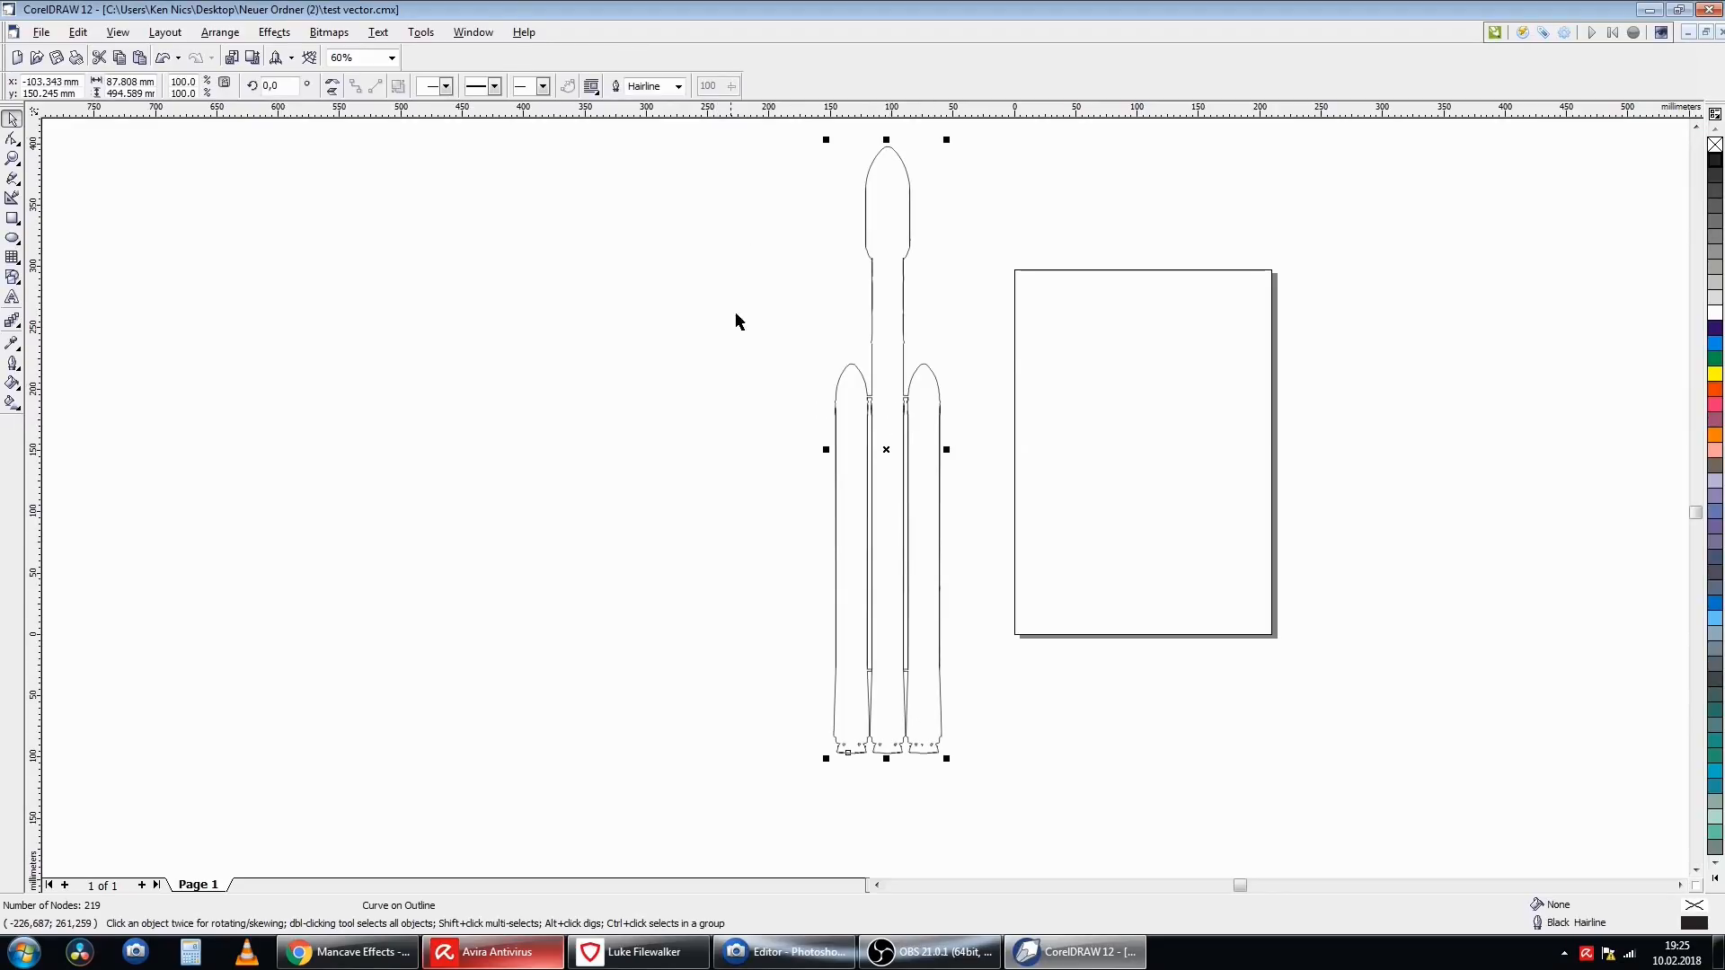
drag(886, 450, 674, 439)
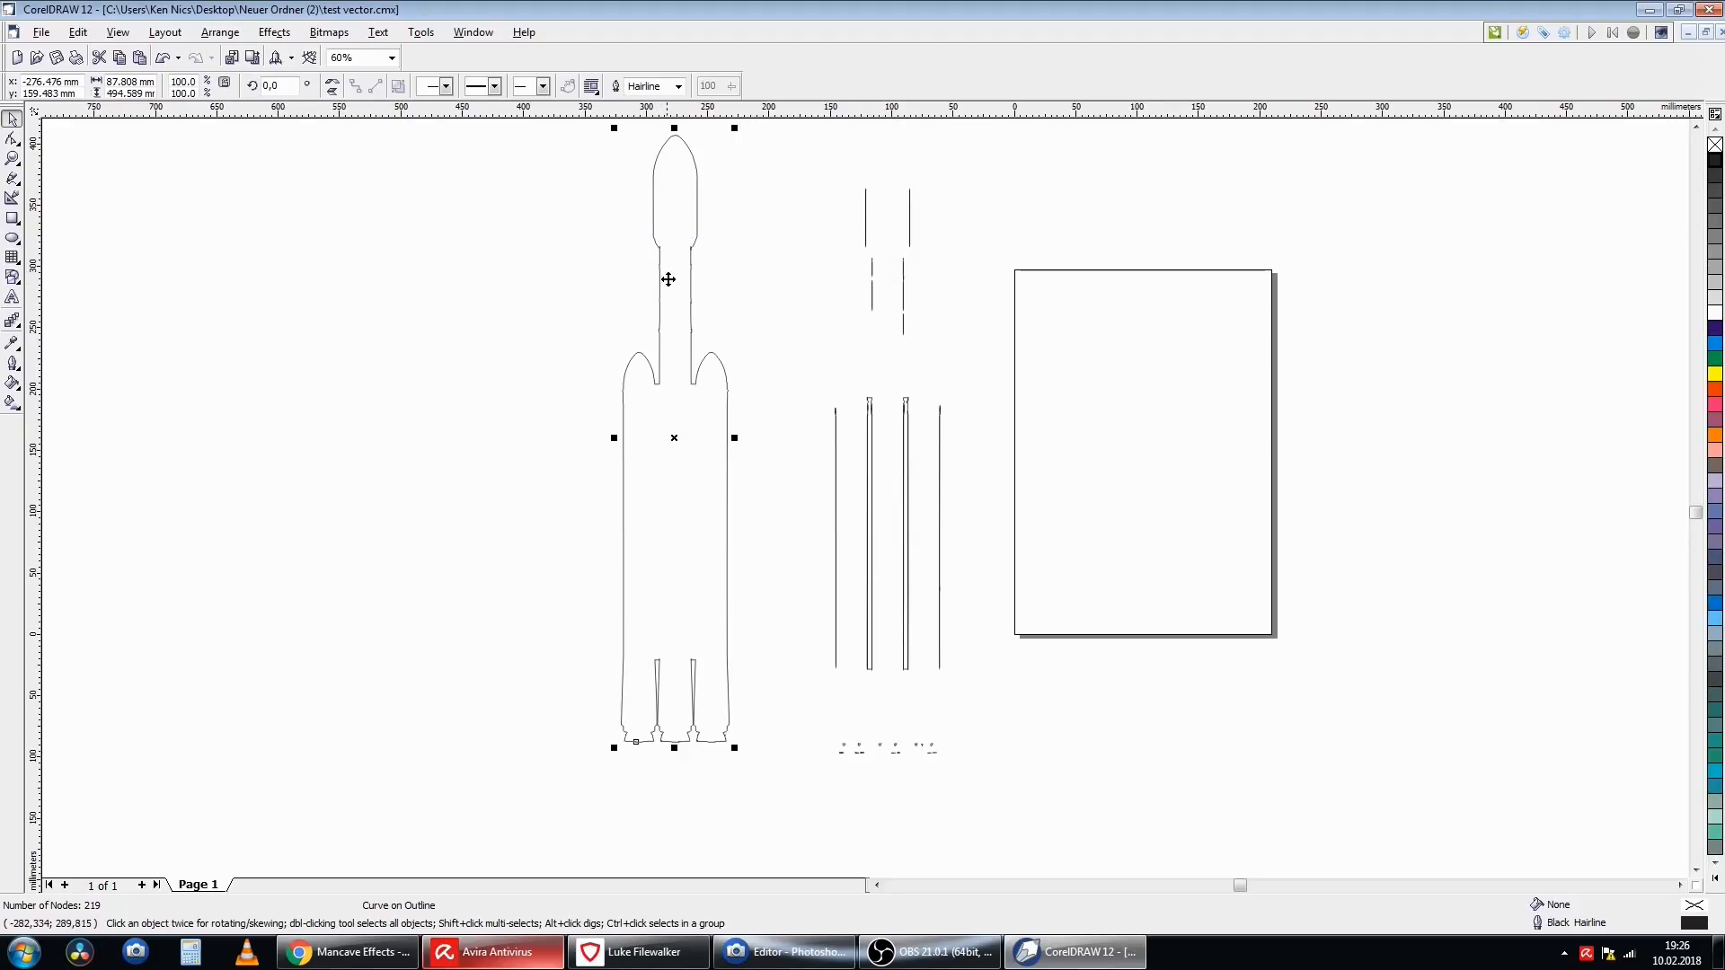
drag(659, 304, 870, 315)
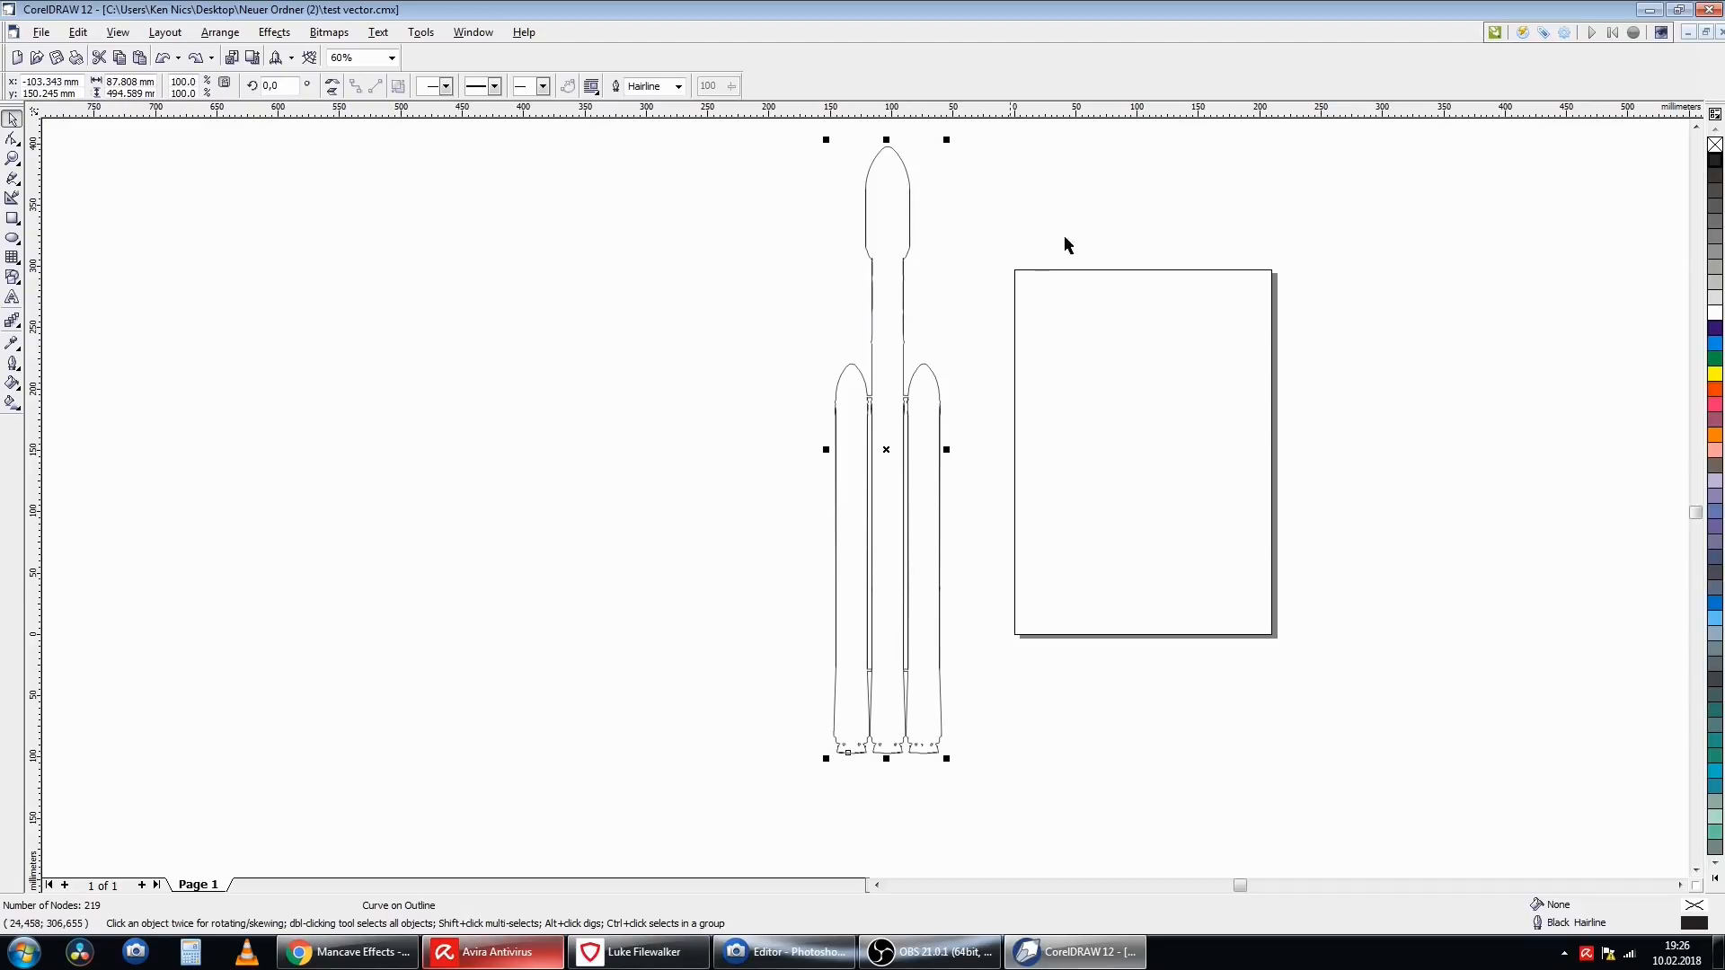
drag(891, 460, 675, 450)
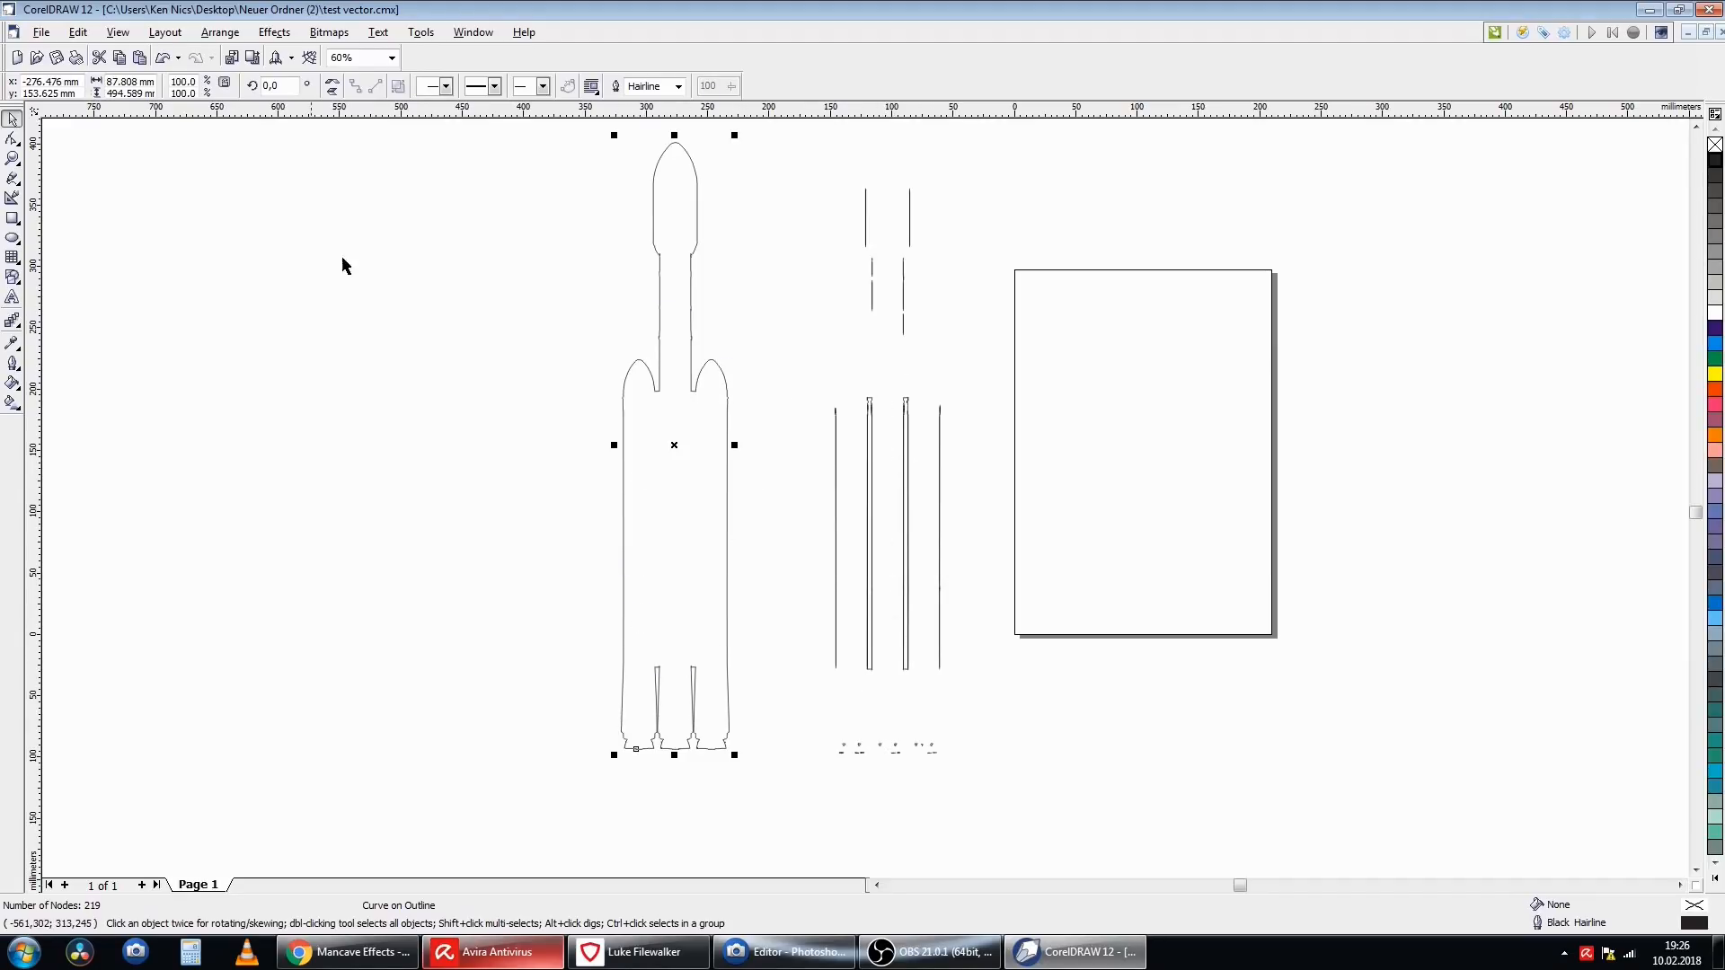
click(163, 58)
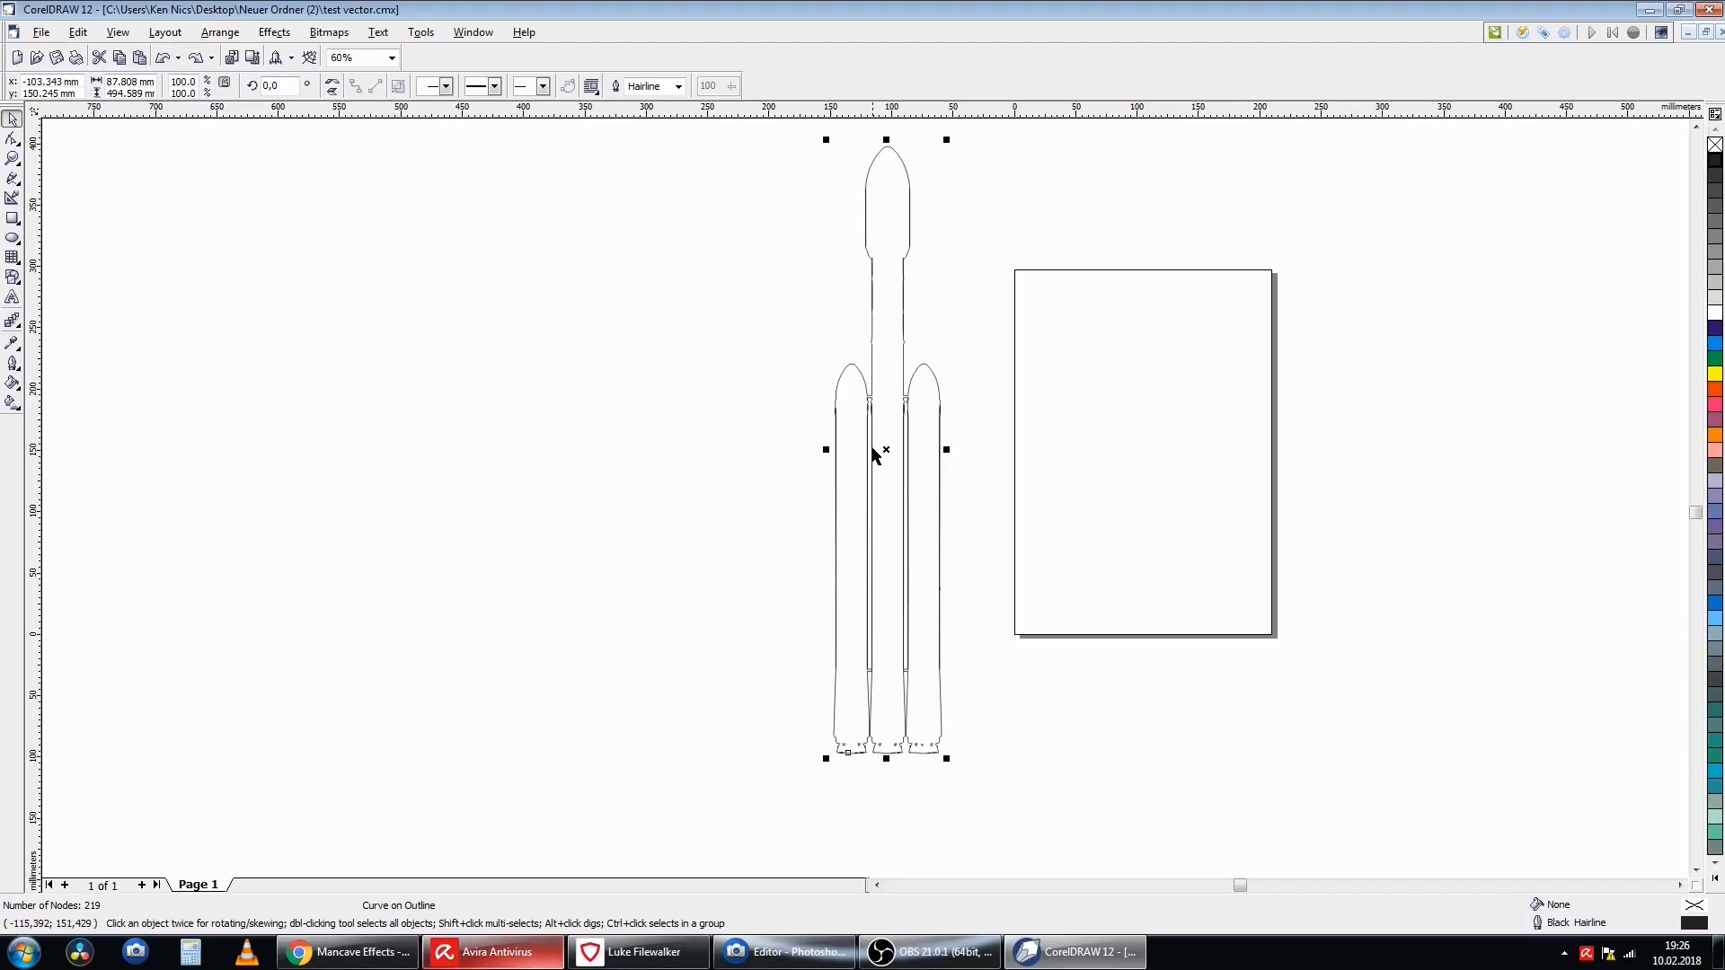
- Add the two long curves along the centre core to the selection and move them aside together with the main outline
shift+click(872, 519)
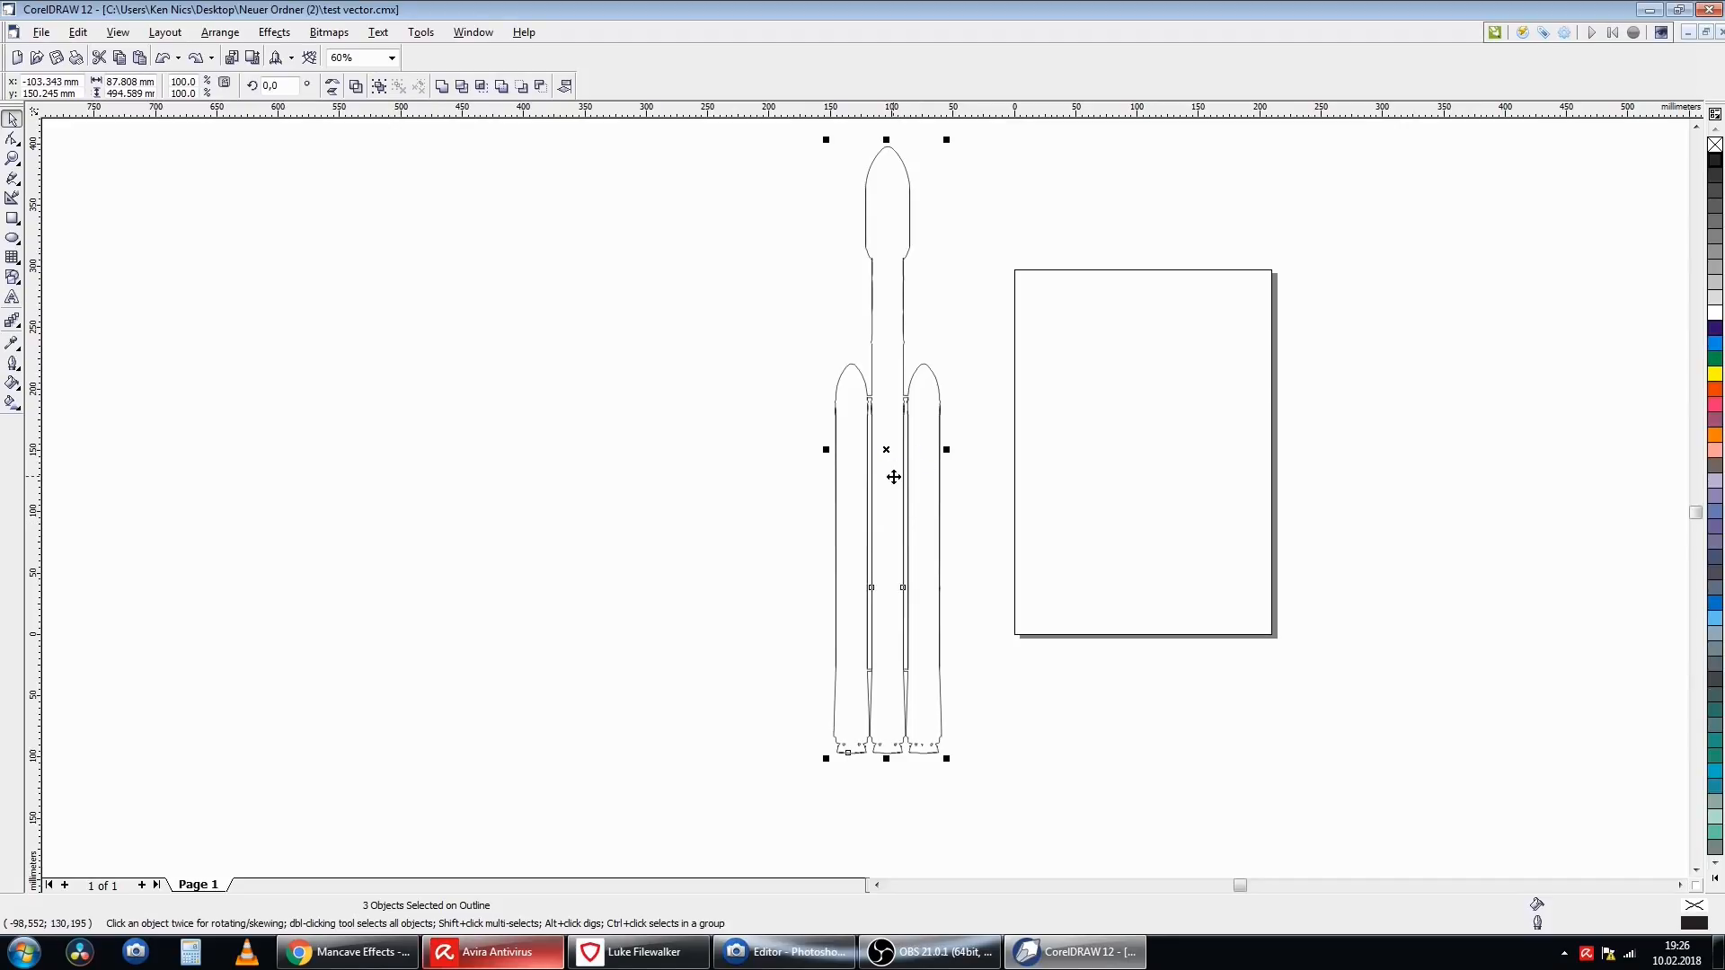
drag(890, 452, 681, 437)
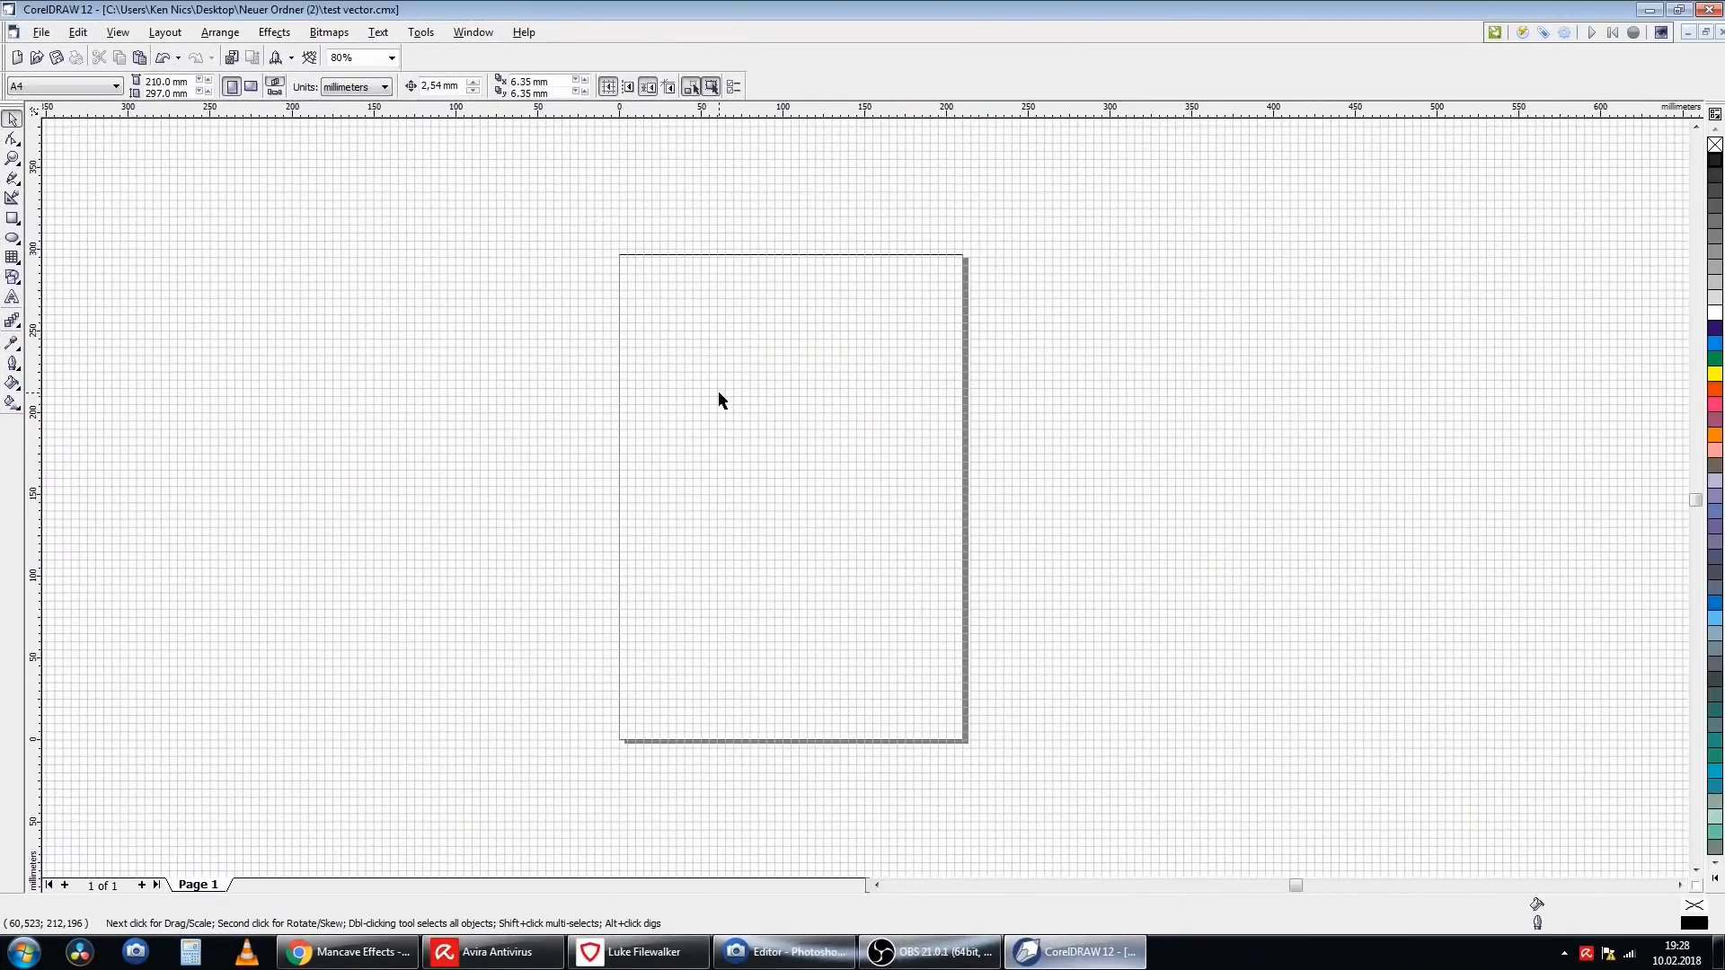
- Import the "falcon heavy copy" image at full size, starting above the page at about 35, 360 mm
click(41, 33)
click(101, 212)
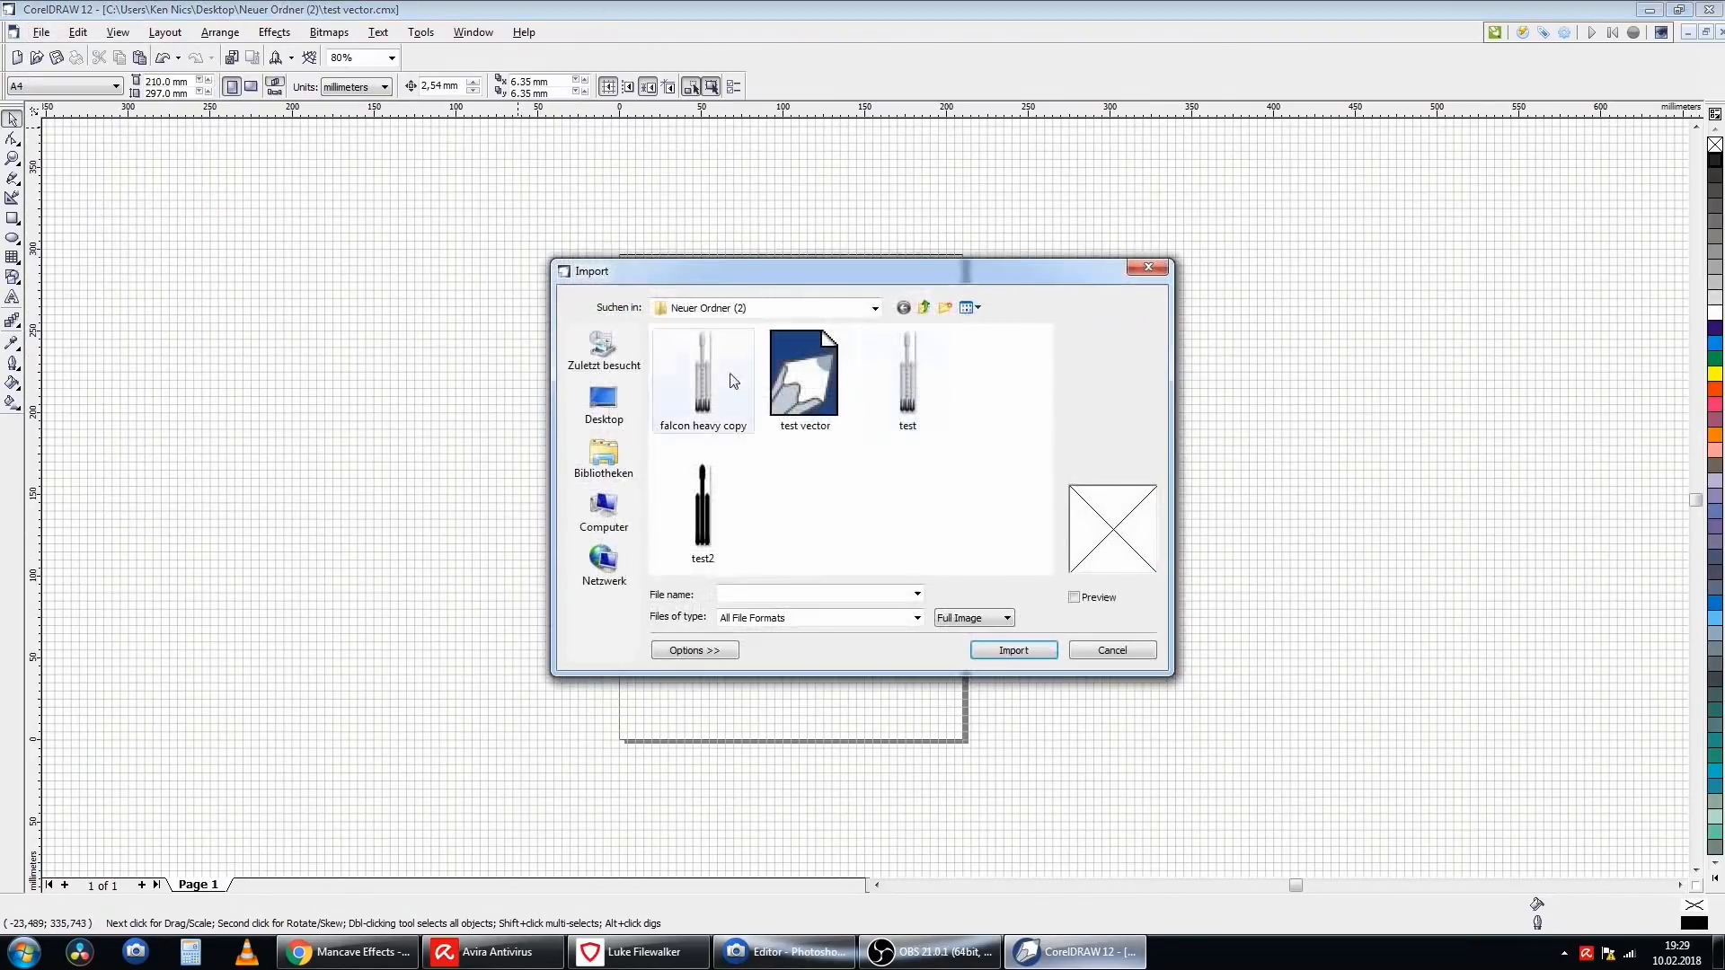
click(1014, 650)
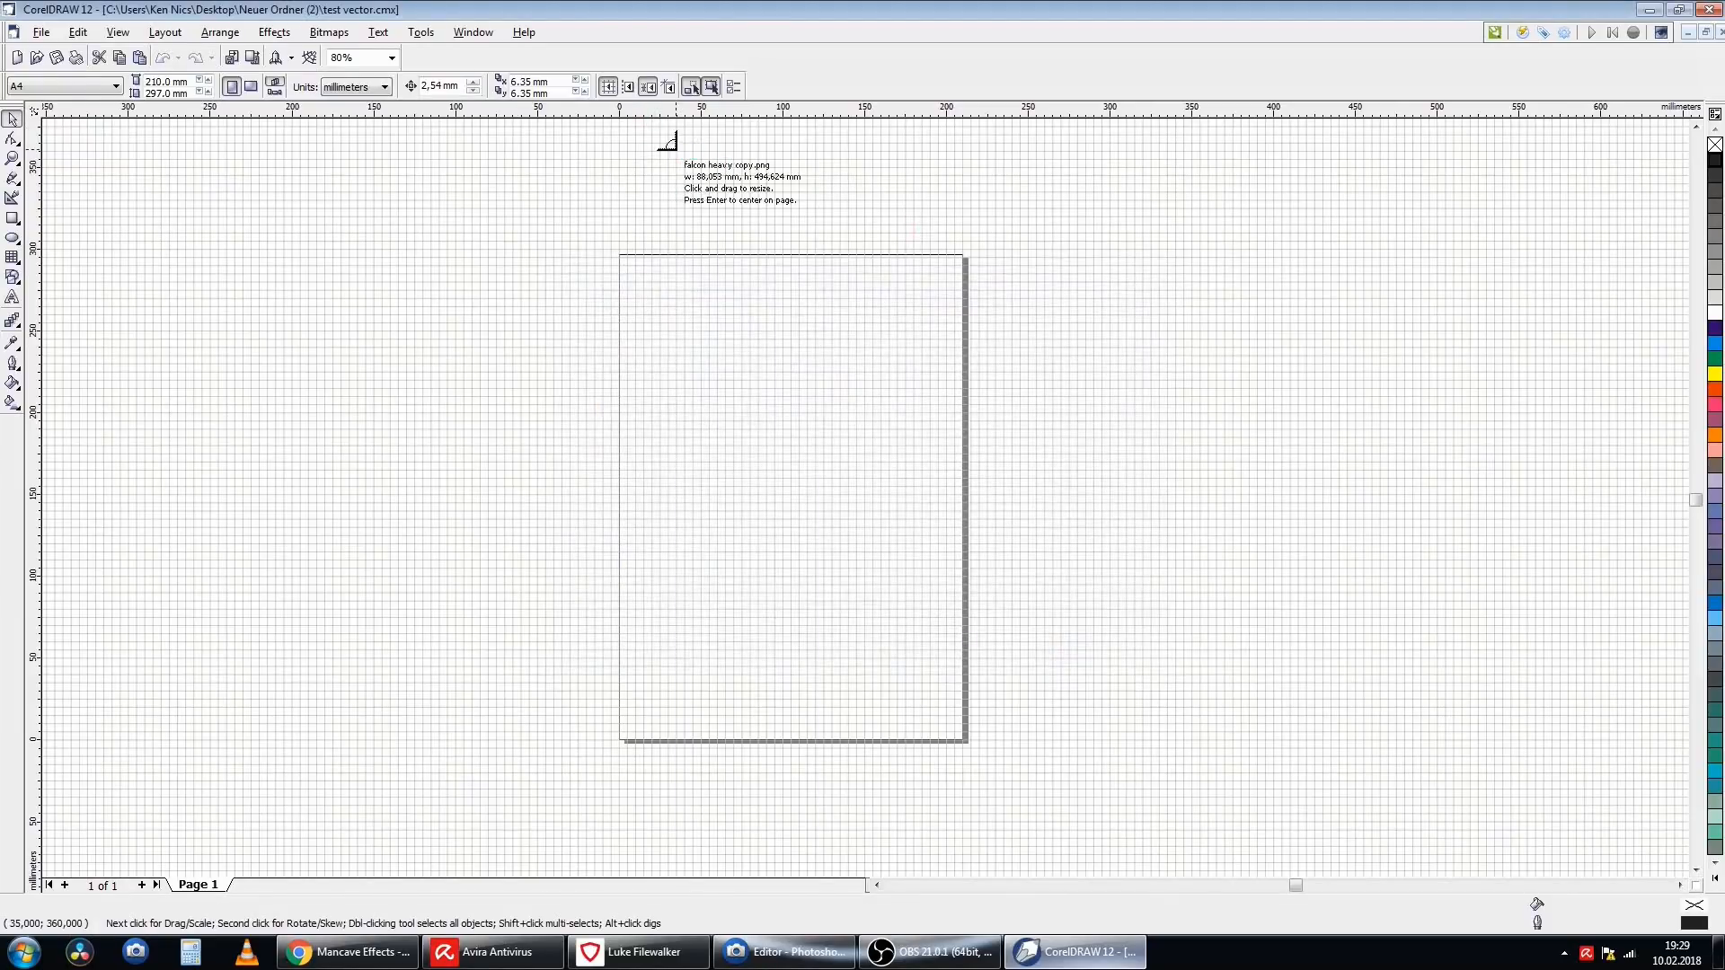
click(672, 145)
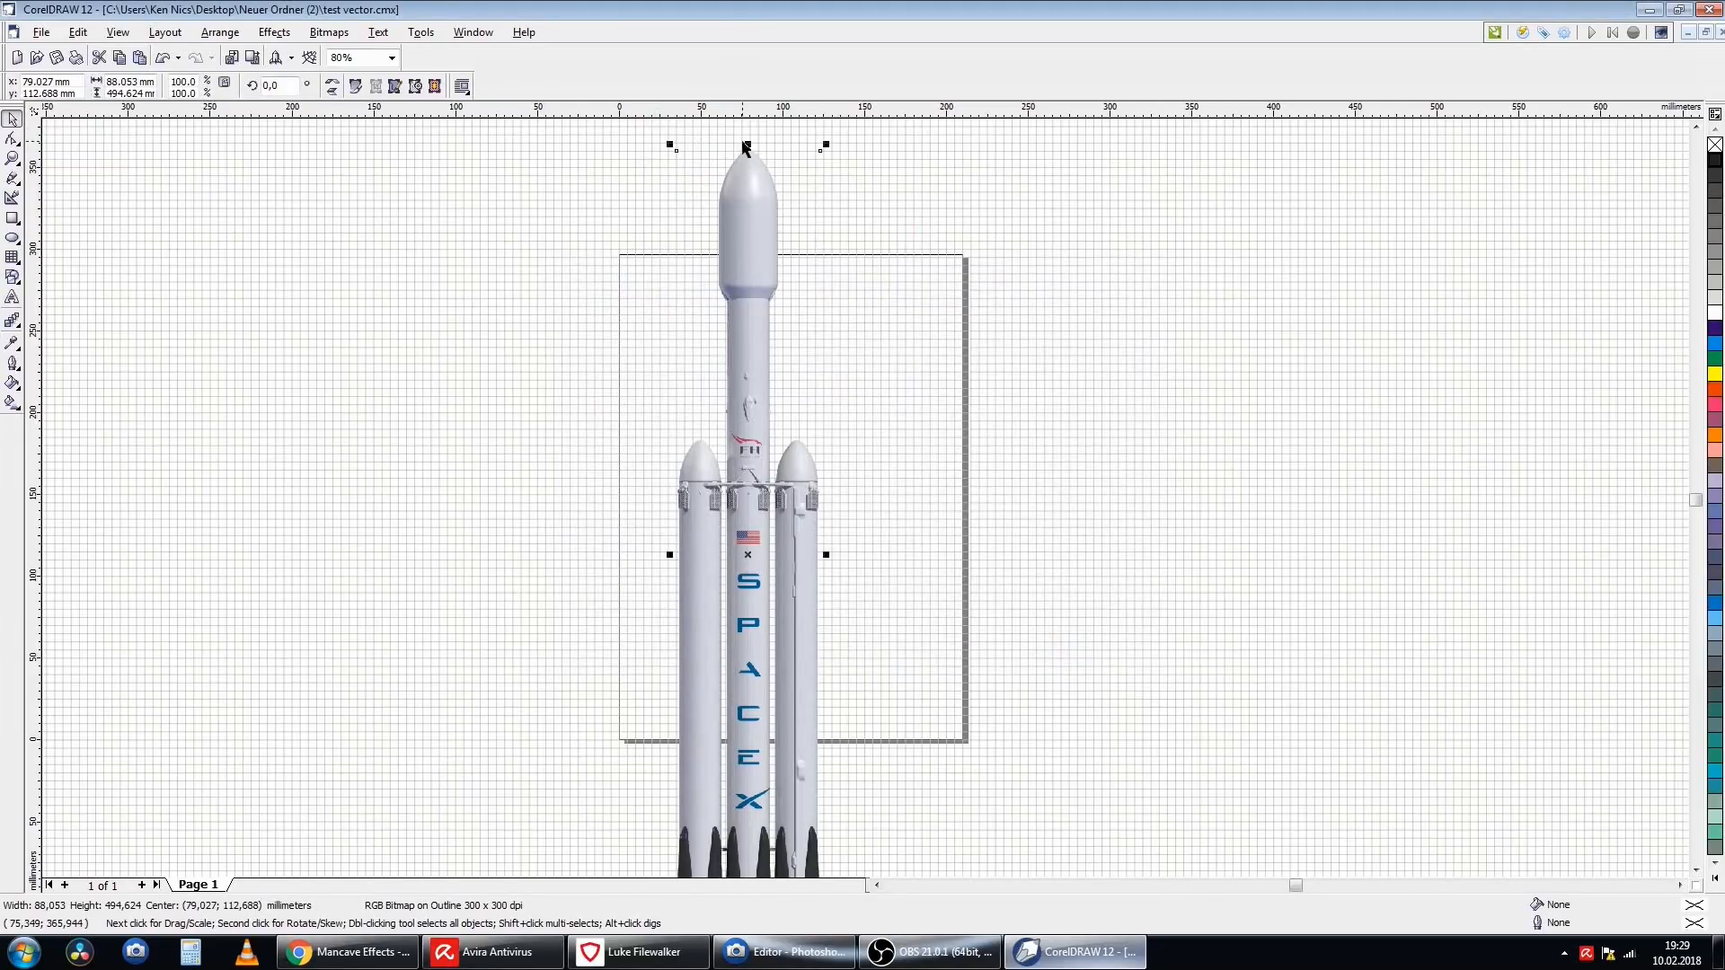
- Draw a straight hairline with the Pen tool from the nose tip to the fairing's left edge at the page's upper border, spanning about 18 × 63 mm
scroll(746, 146, up, 5)
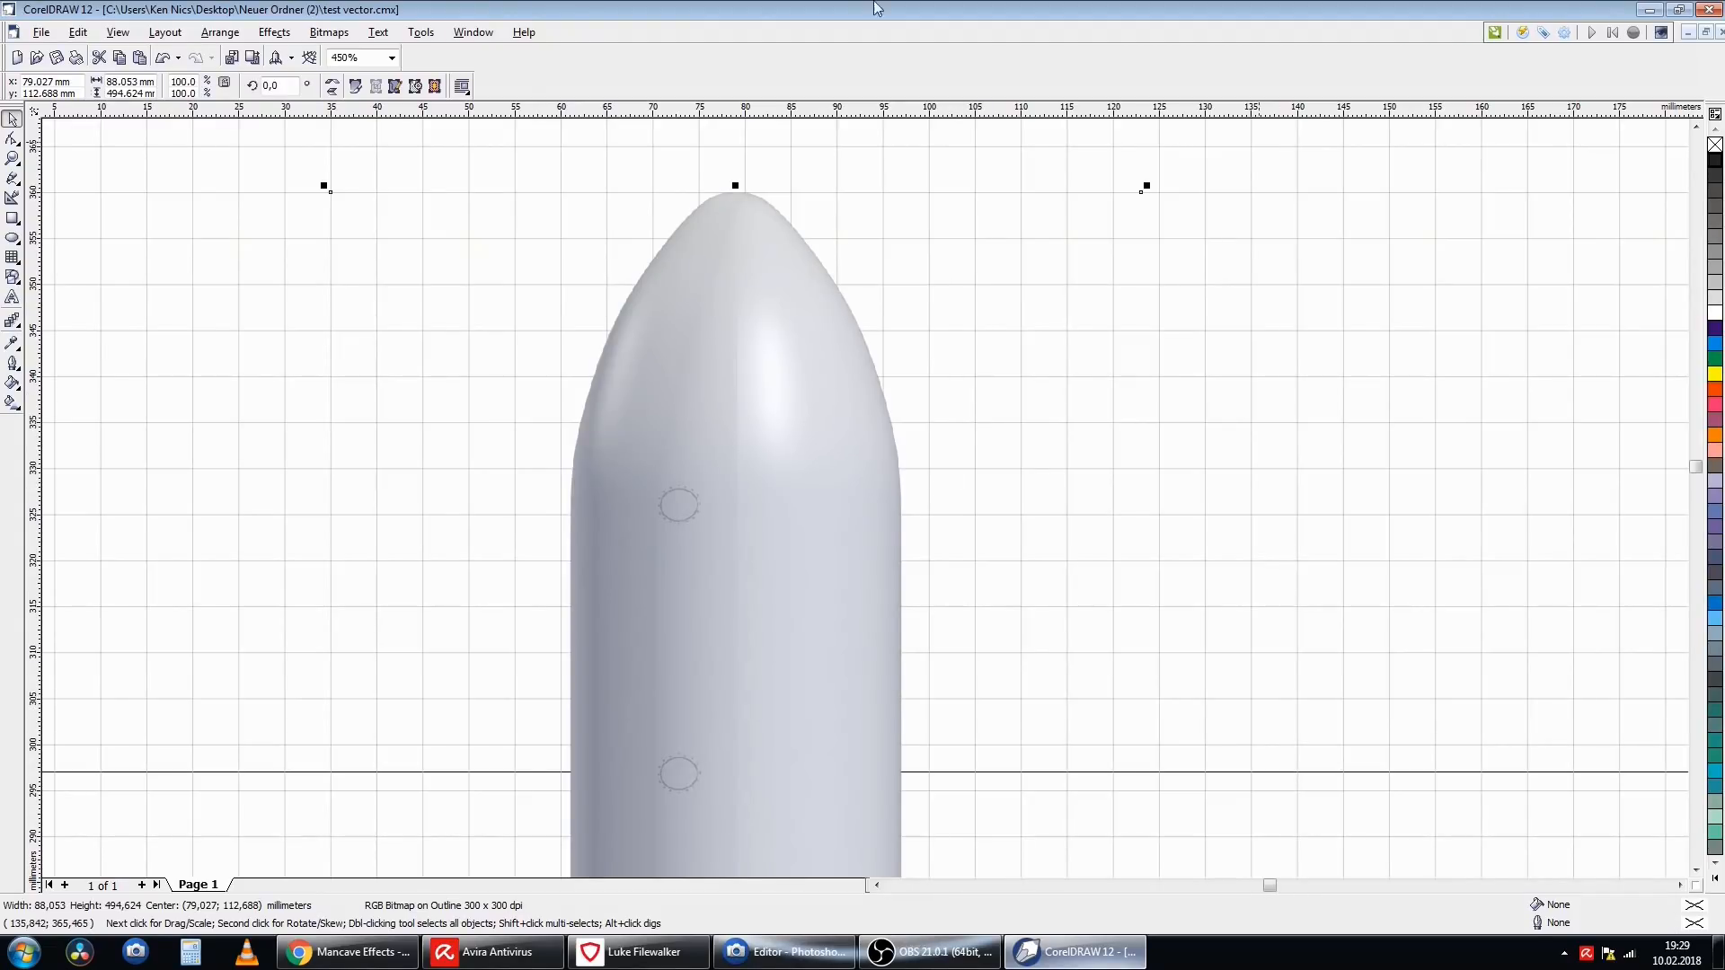
click(13, 179)
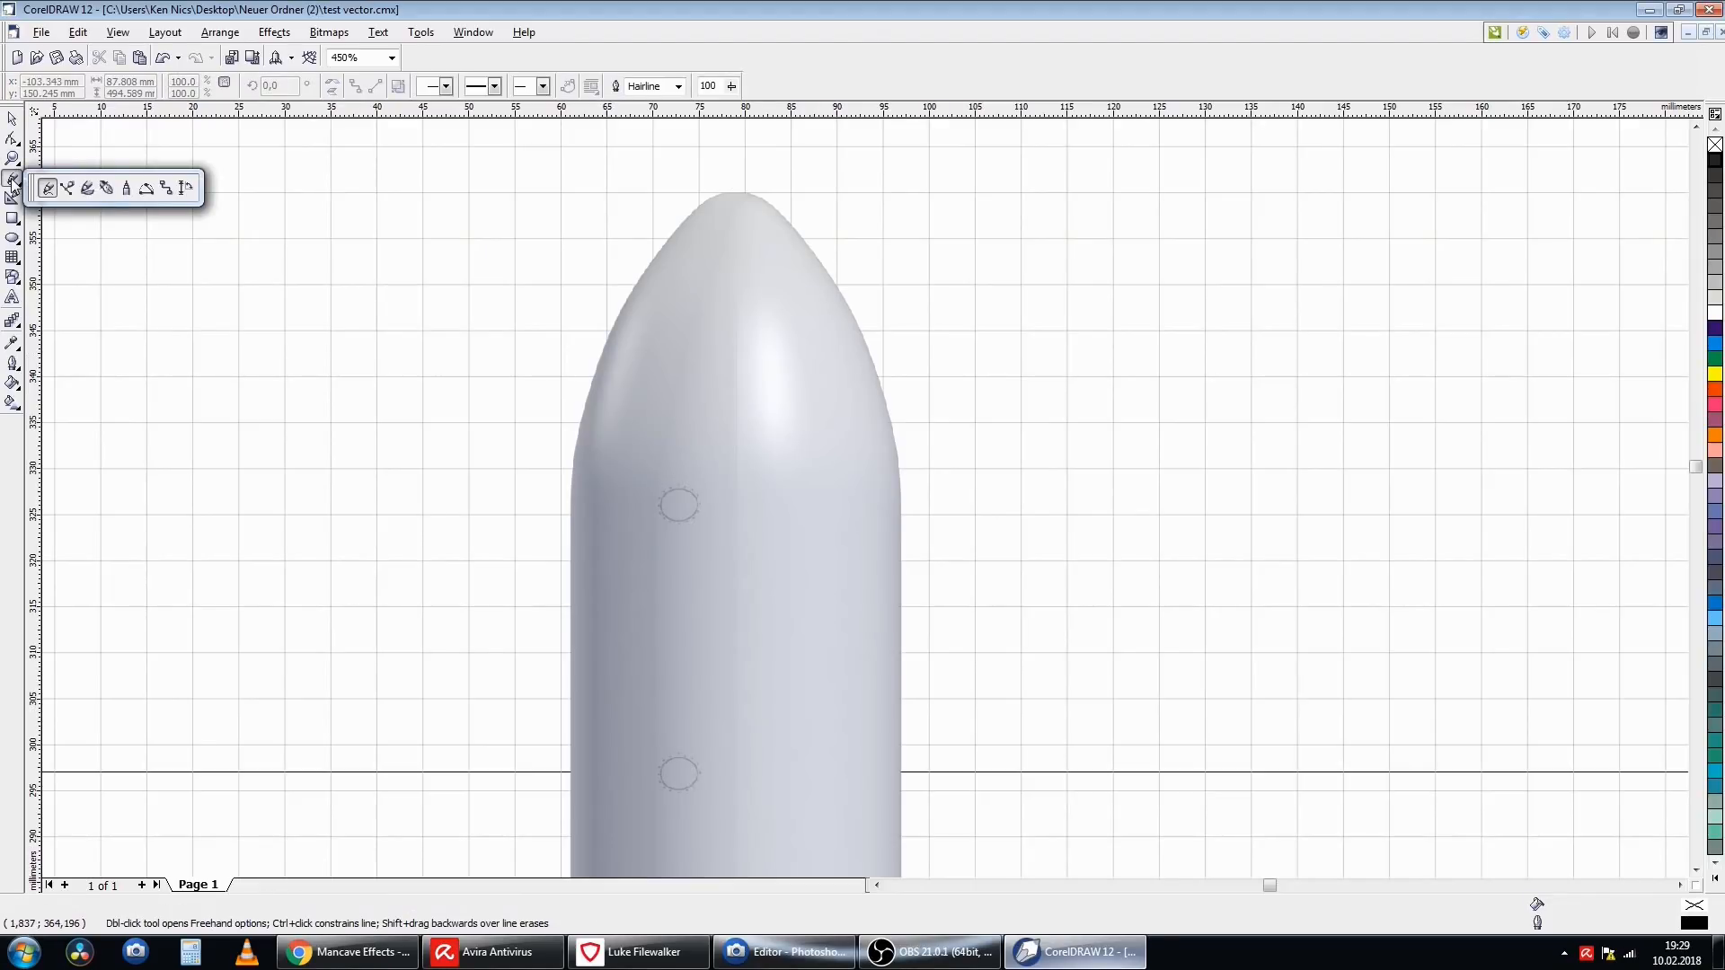
click(107, 187)
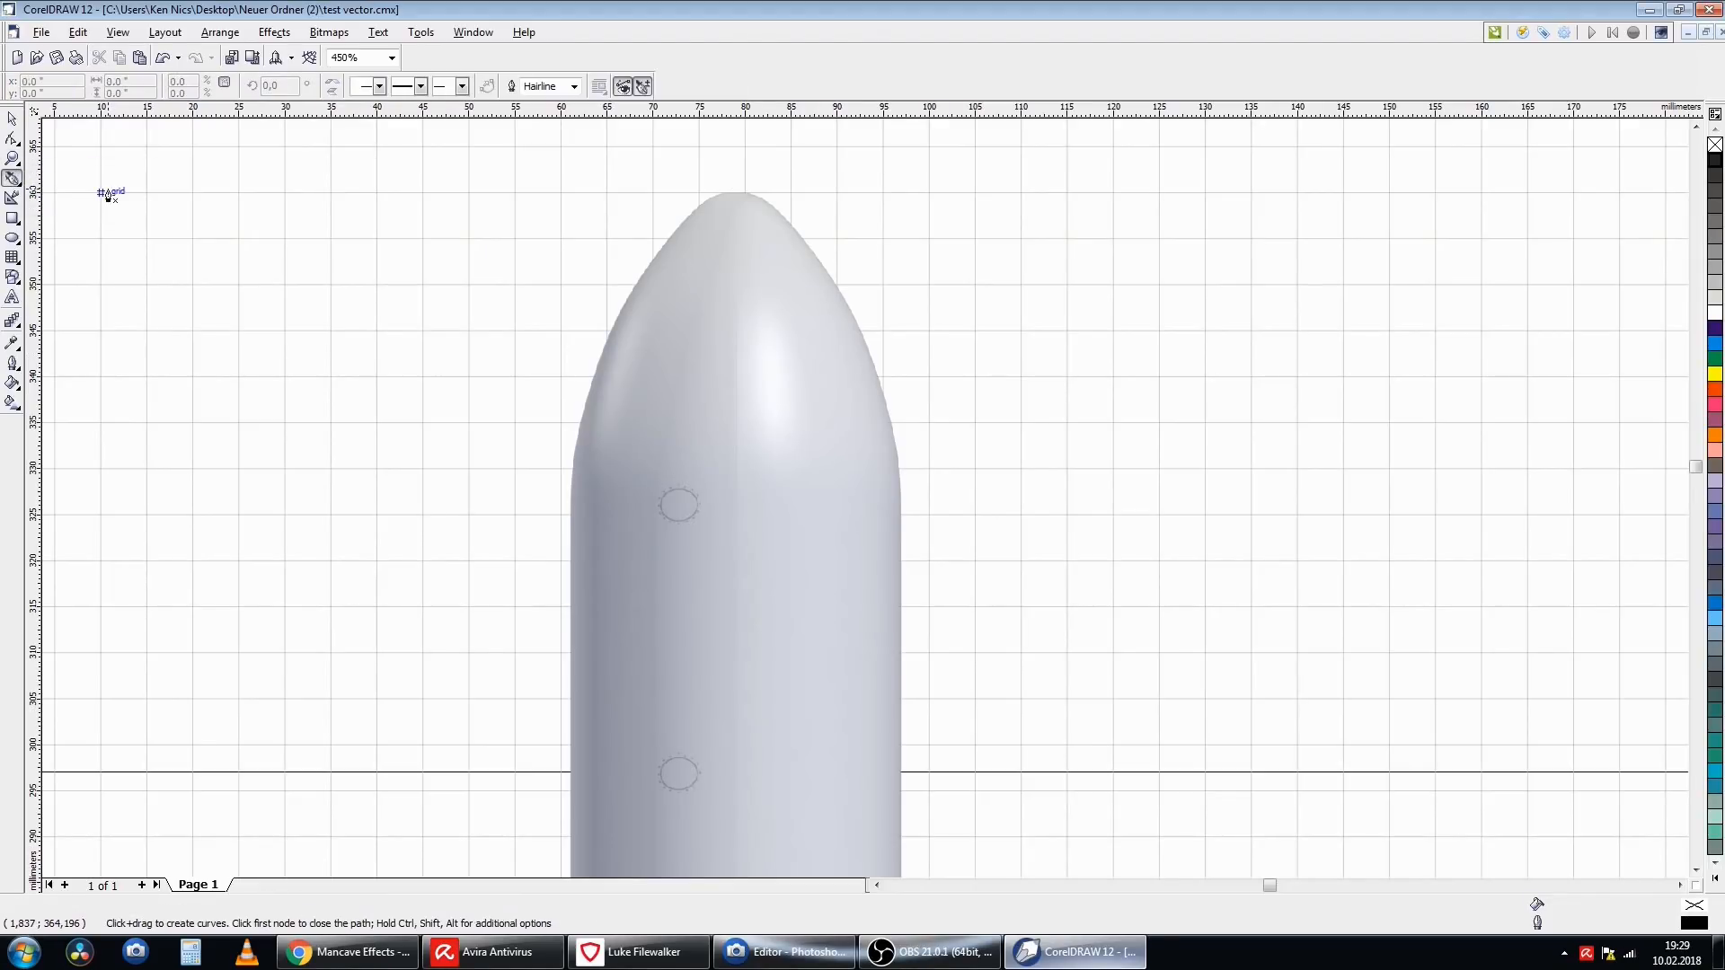
click(736, 193)
click(570, 772)
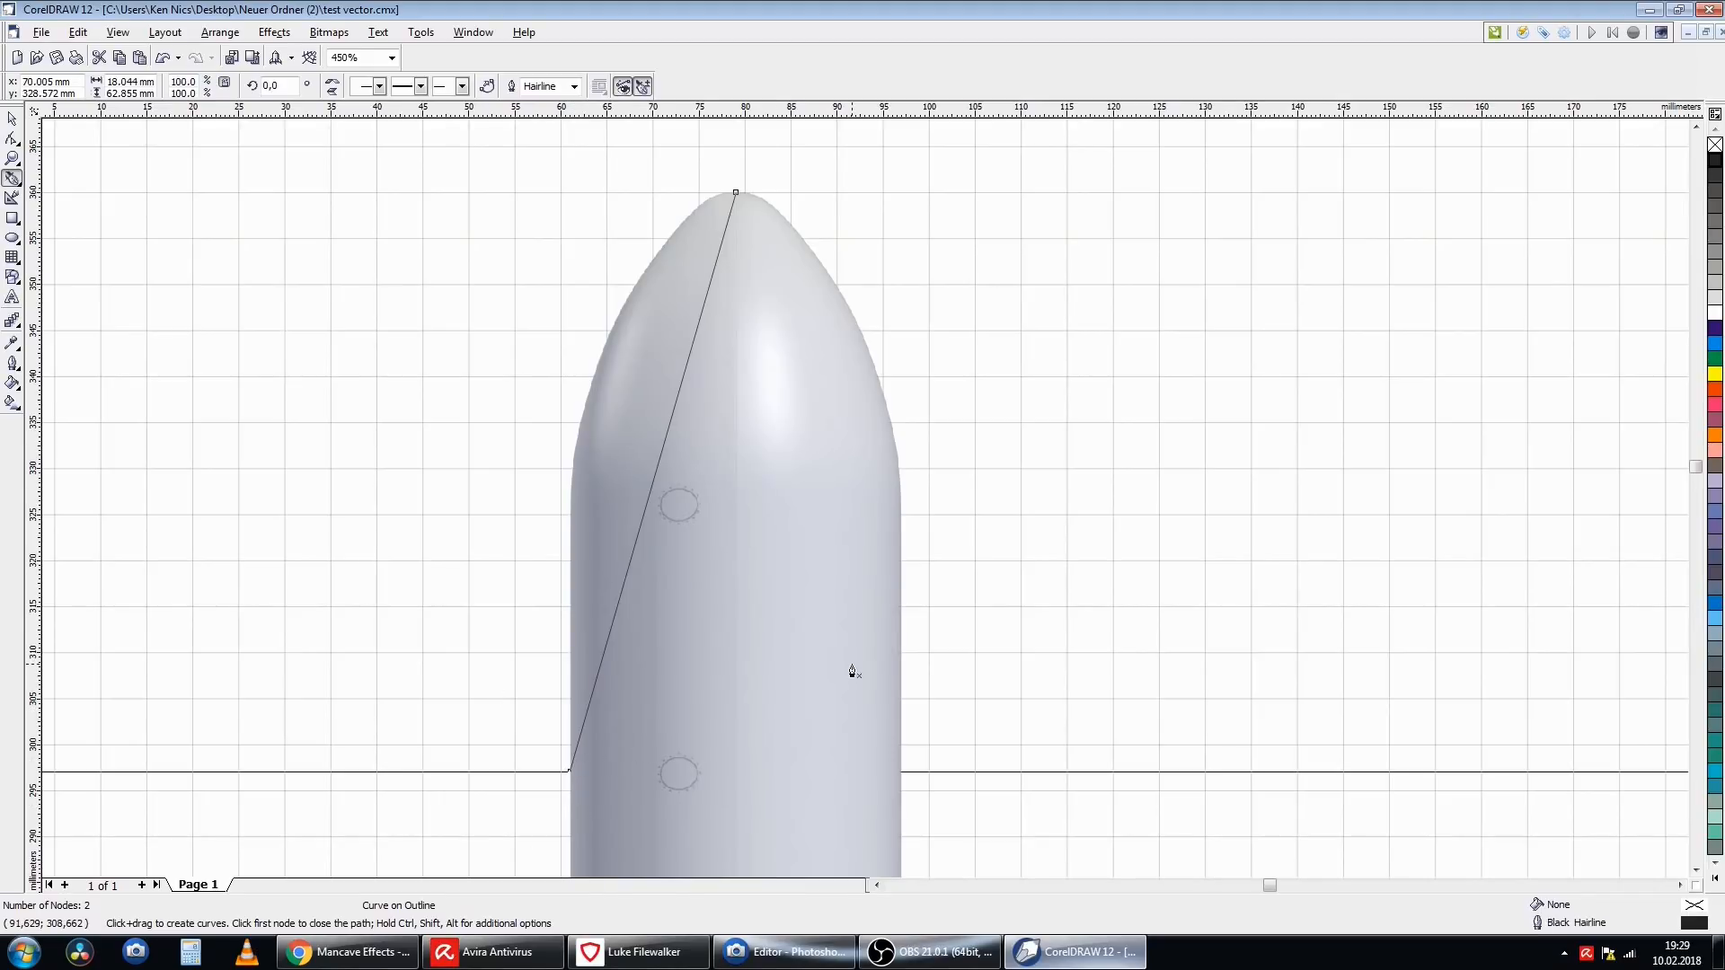
scroll(852, 672, down, 1)
scroll(851, 672, down, 2)
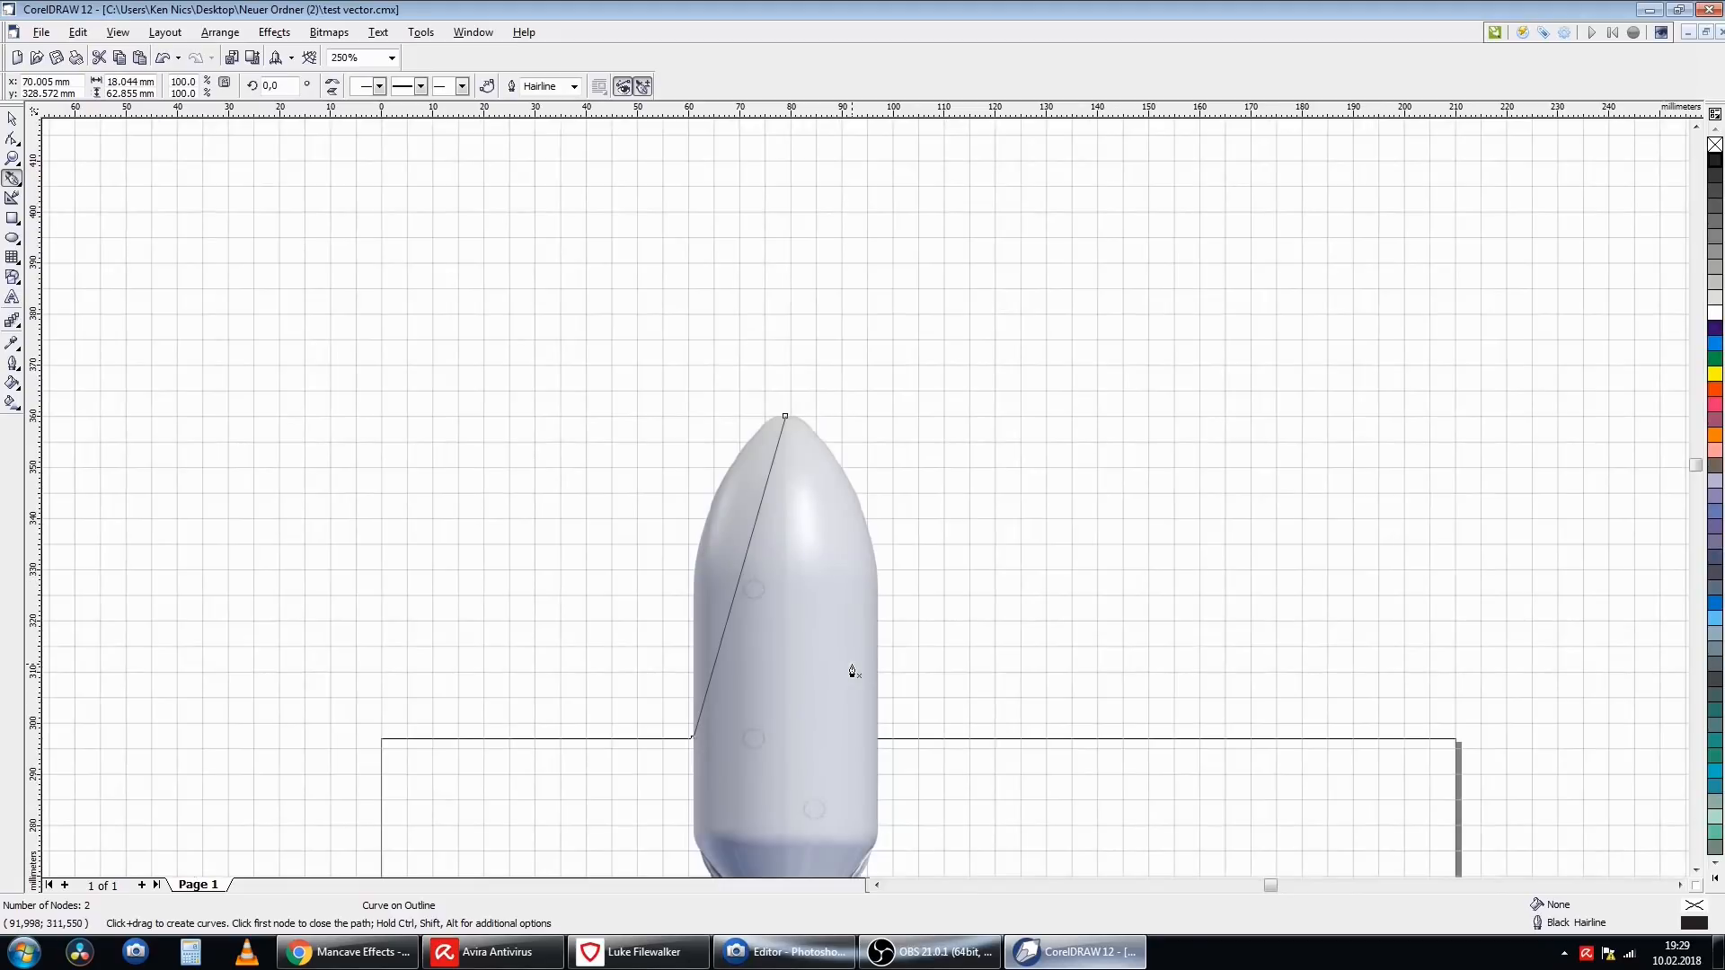
- Convert the straight line to a curve and bend its control handles along the fairing's left side from the nose tip
scroll(780, 441, up, 2)
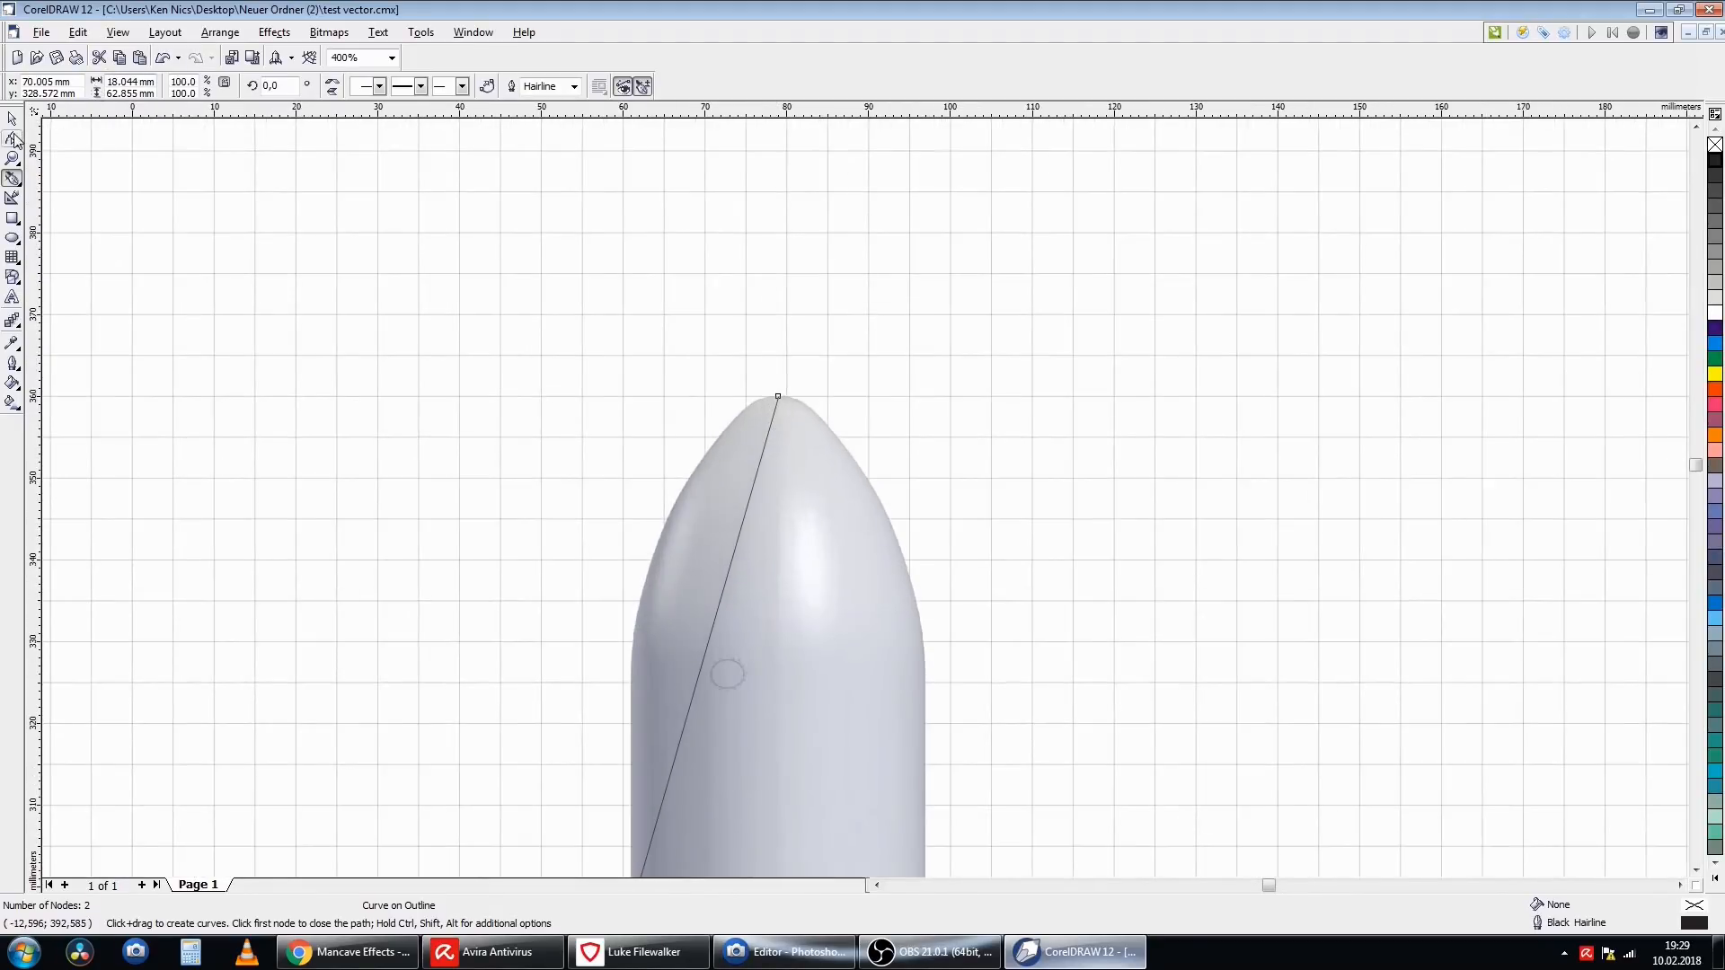
click(12, 140)
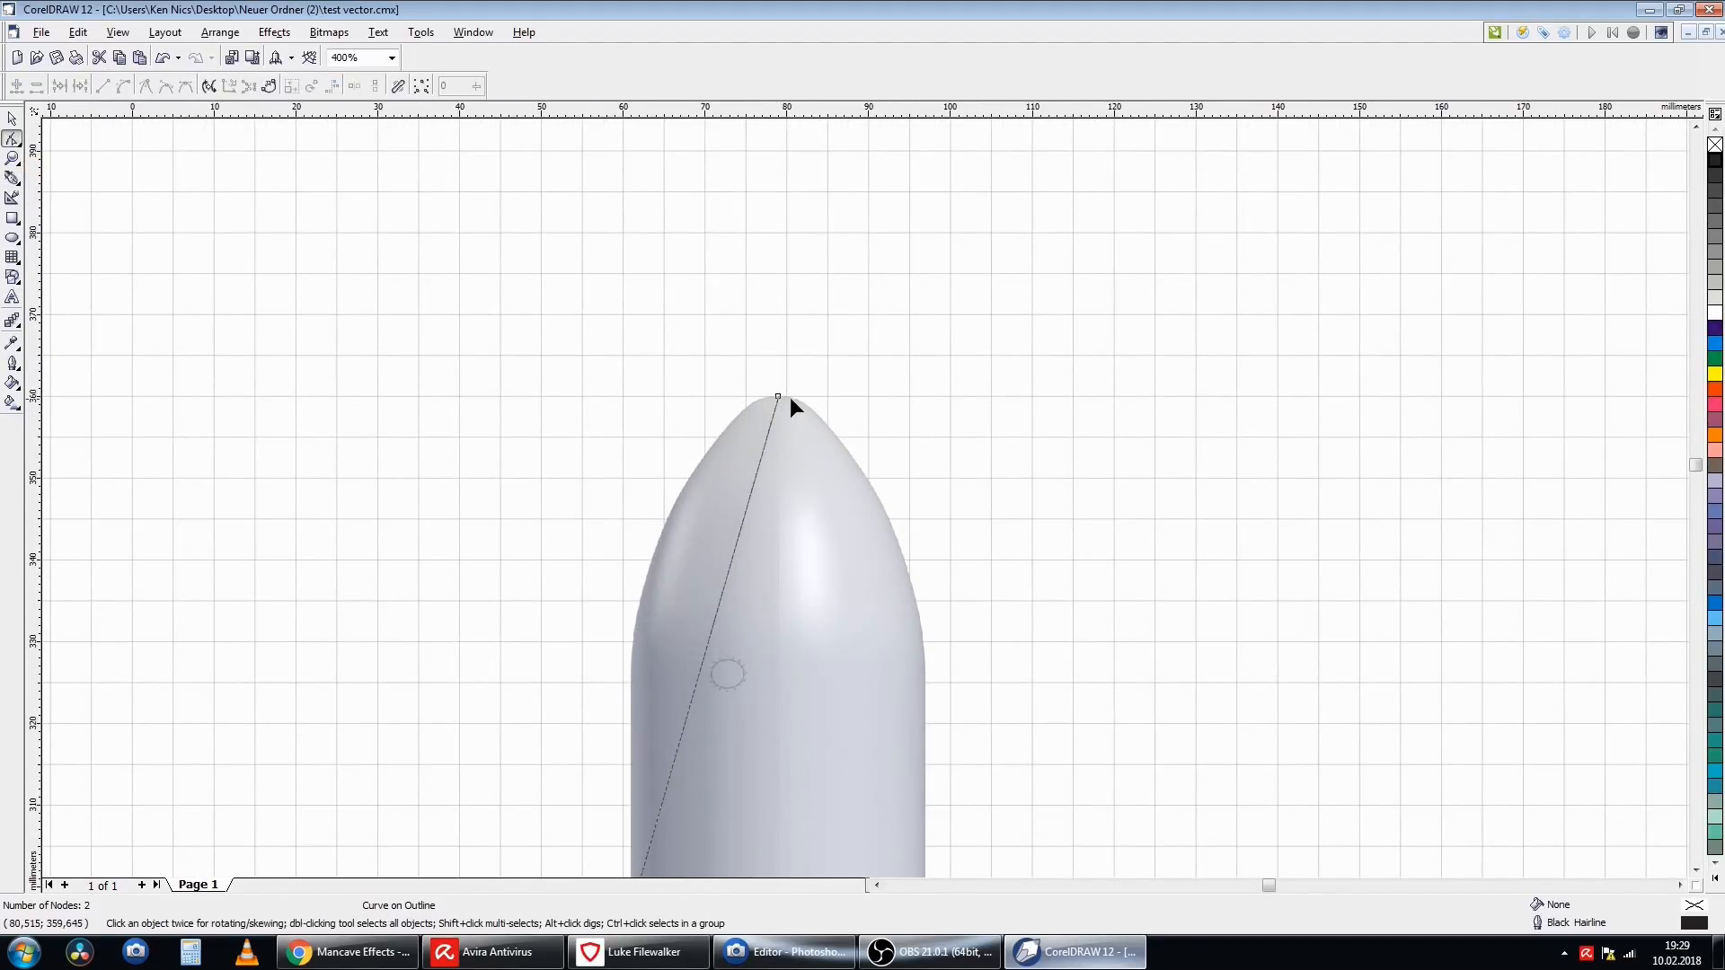
scroll(701, 575, down, 2)
right_click(629, 752)
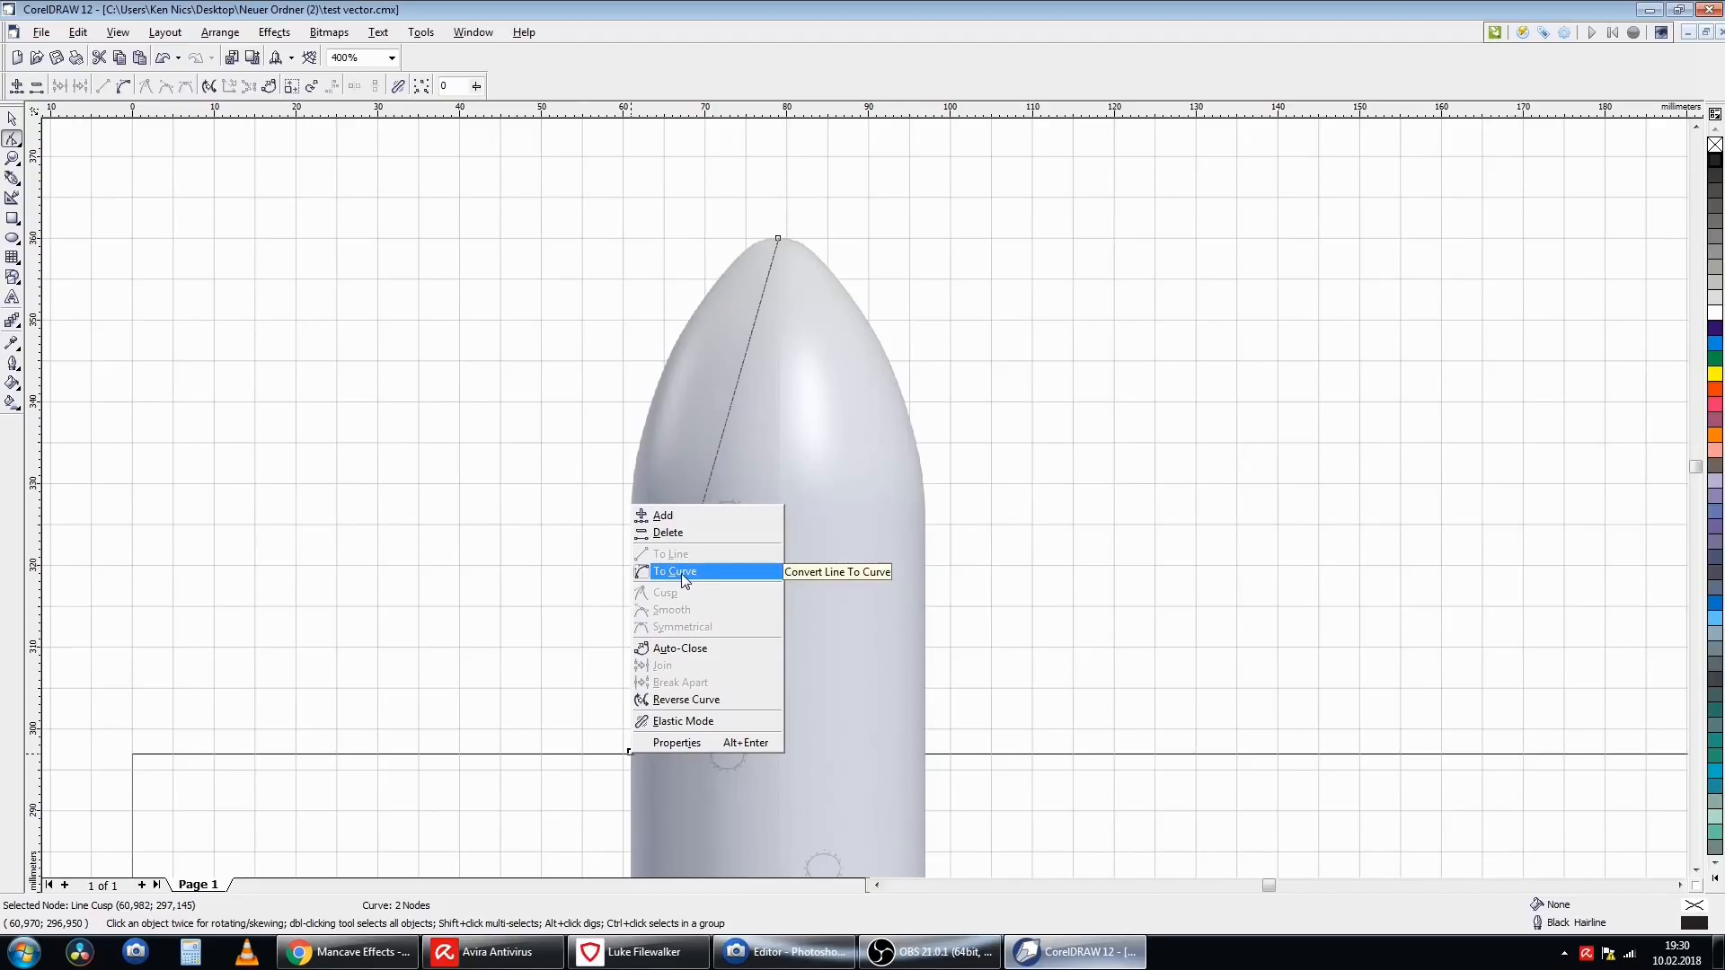
click(683, 575)
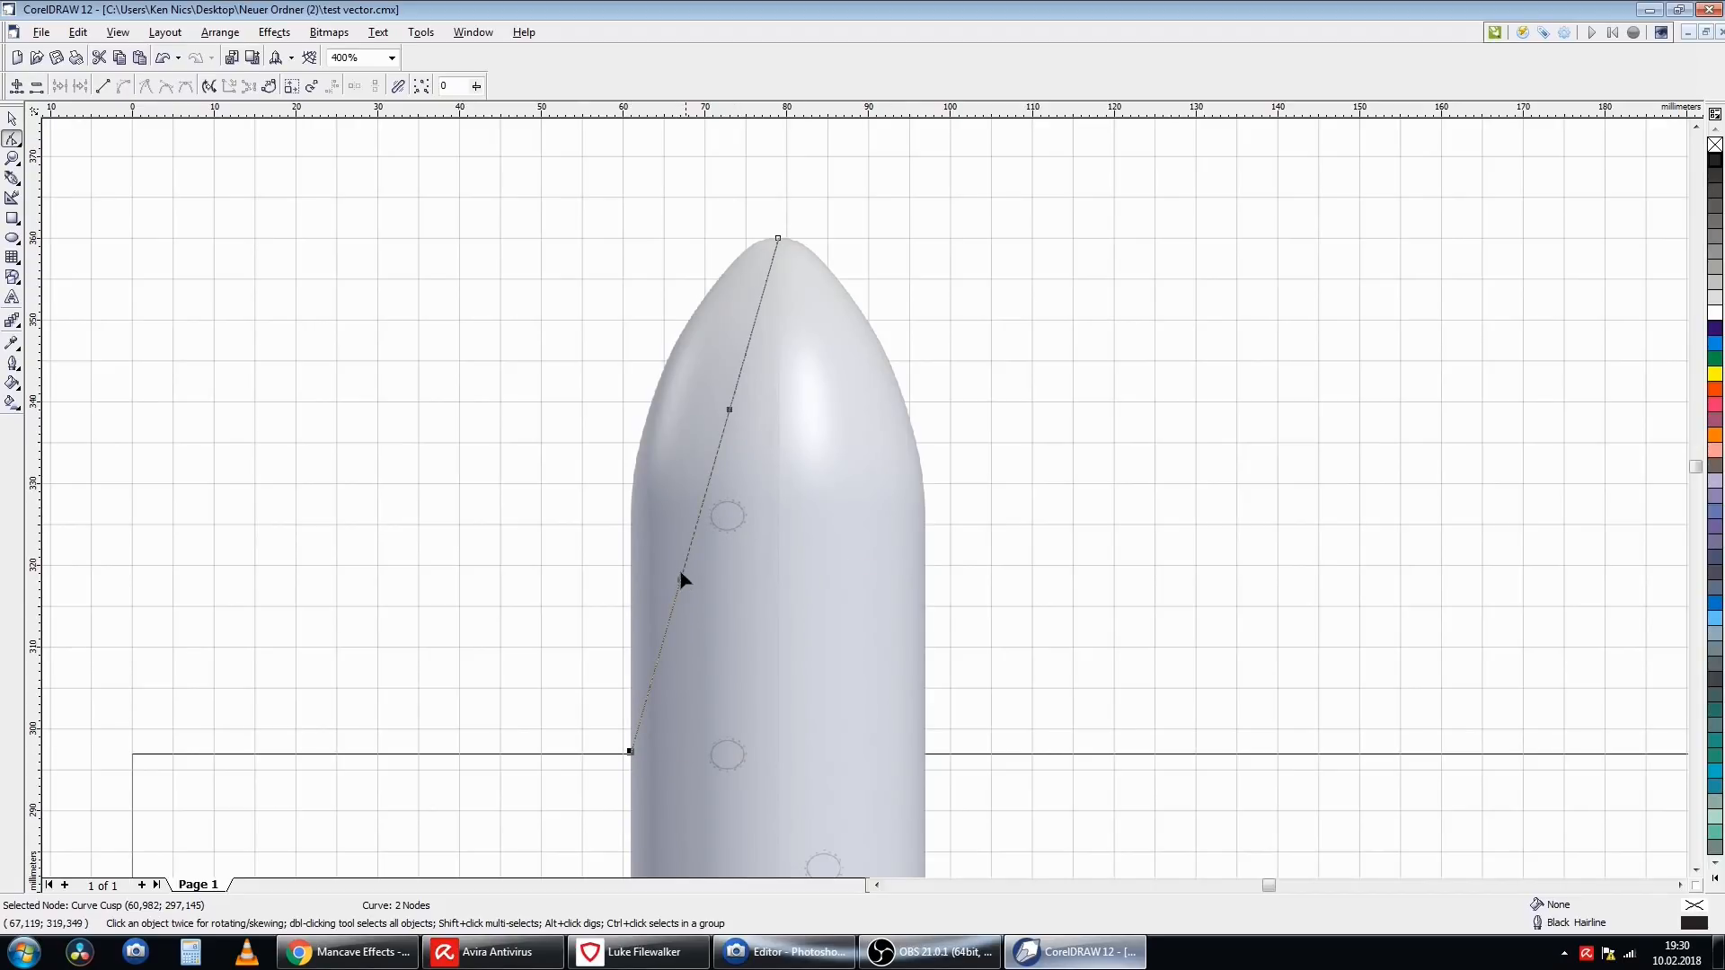
drag(730, 408, 665, 243)
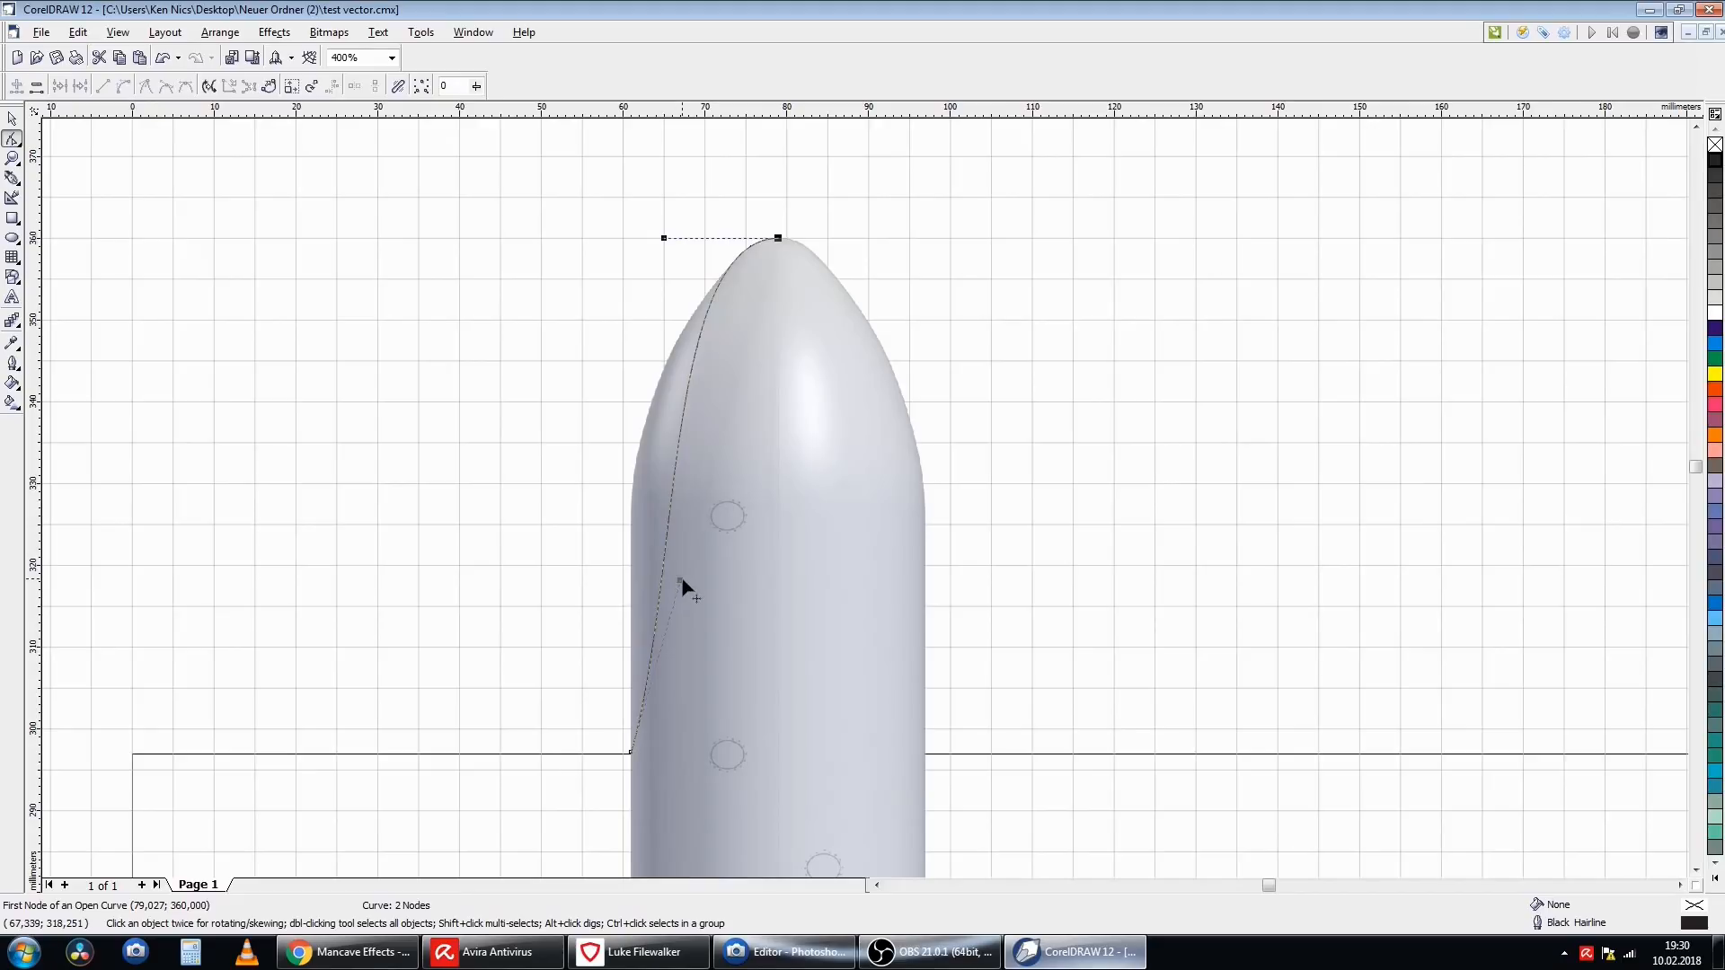
drag(680, 580, 623, 523)
click(548, 327)
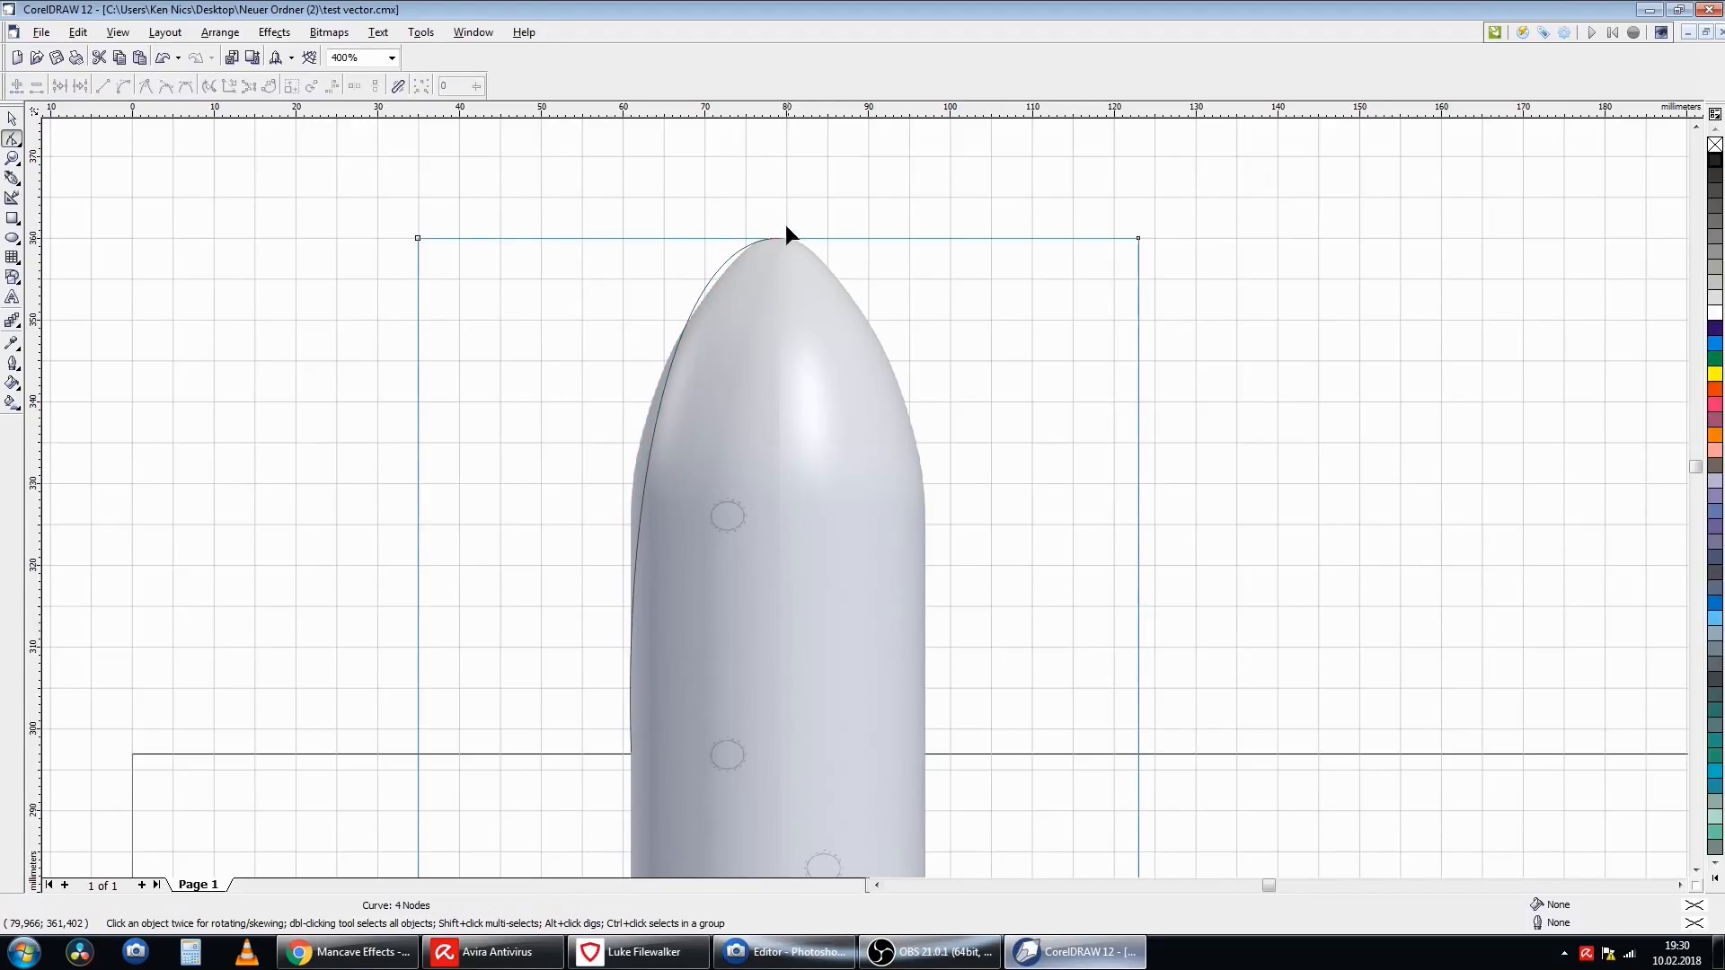
- Add a node partway down the nose curve and move it onto the fairing's left edge at about 63.1, 339.3 mm
click(655, 426)
right_click(654, 426)
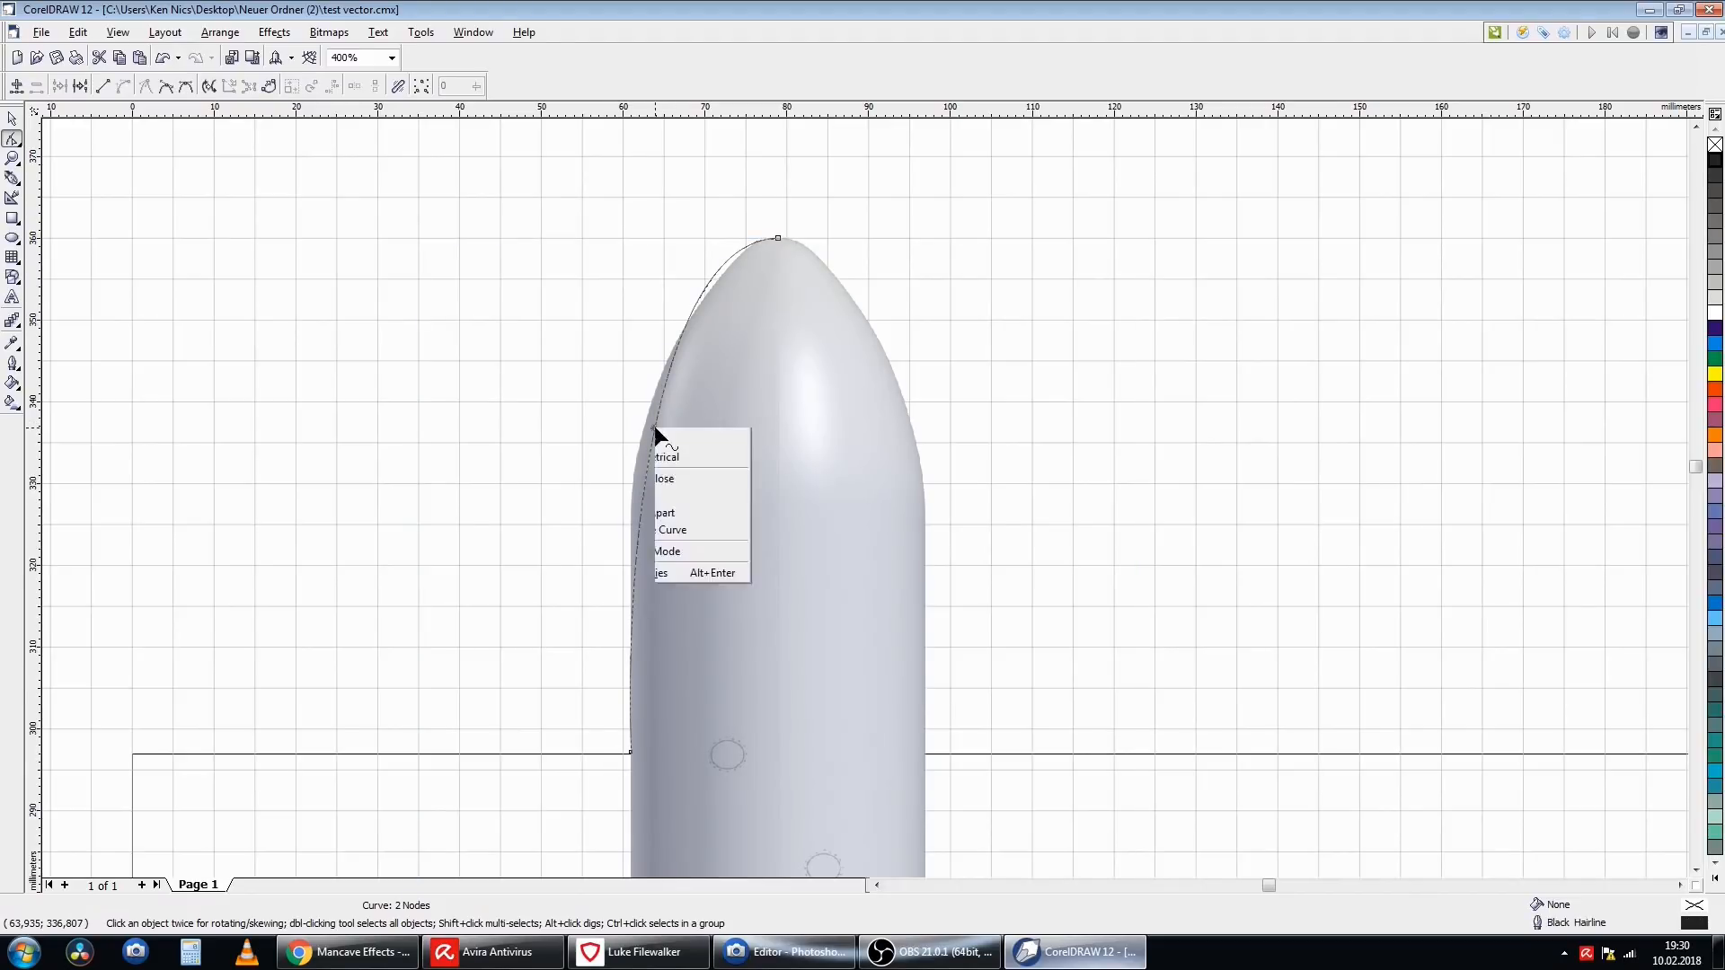
click(687, 440)
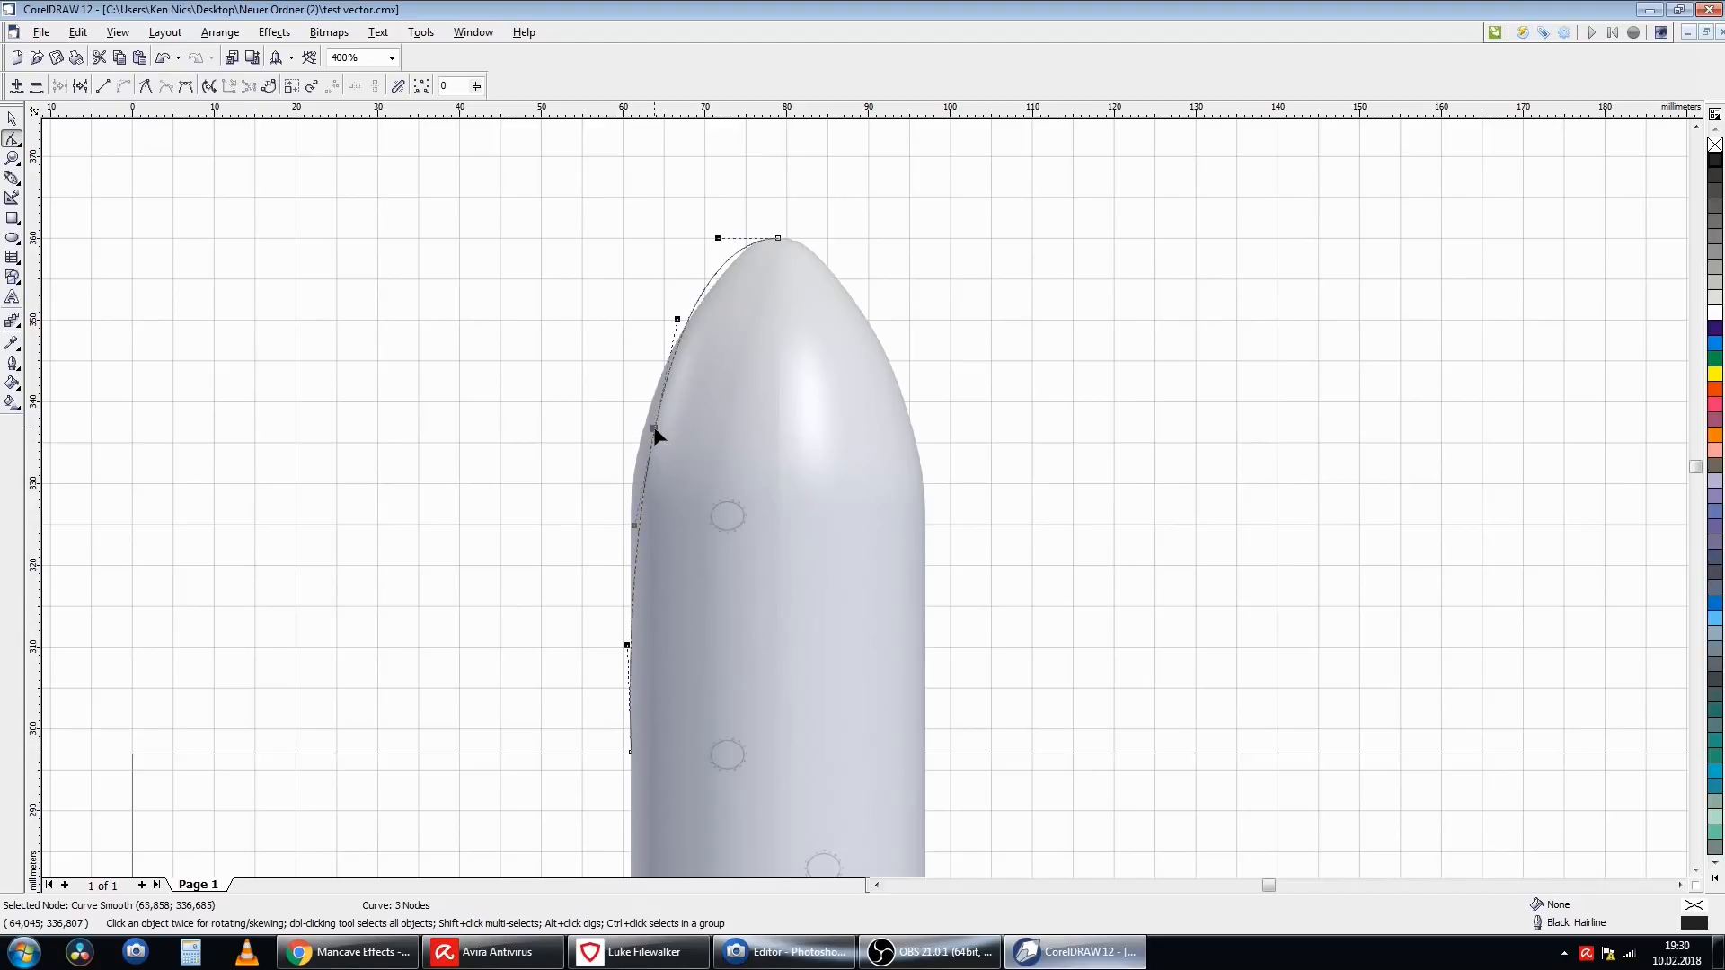
drag(652, 429, 647, 406)
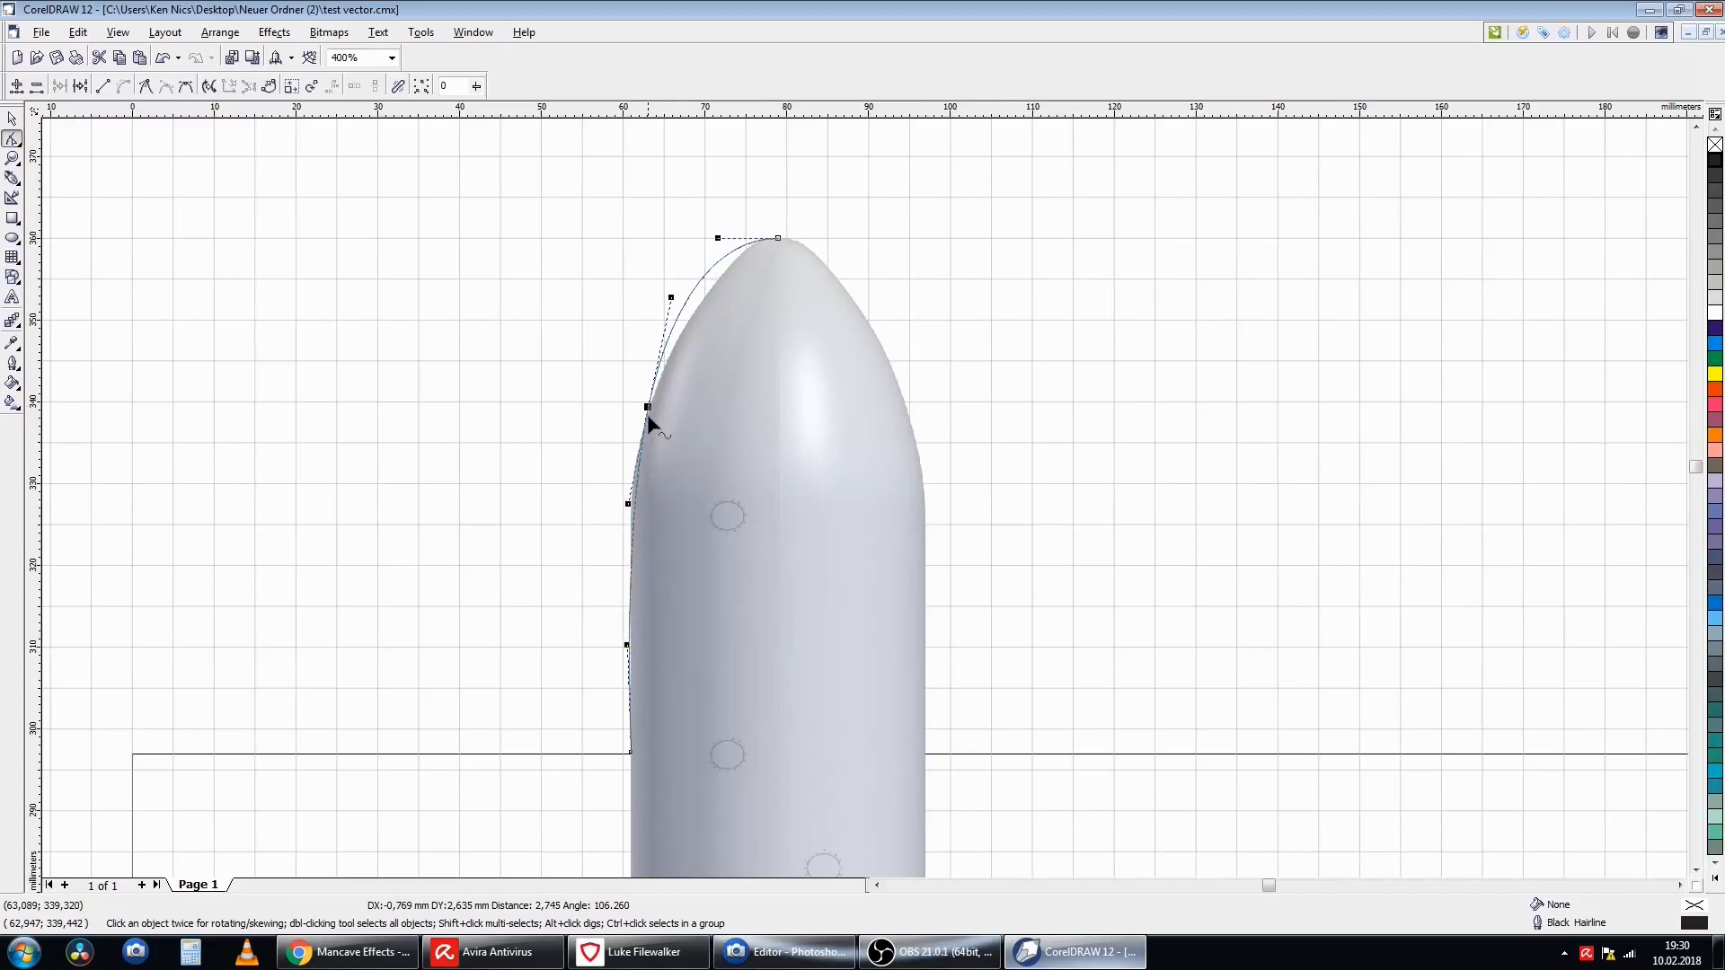
- Try adjusting the handles below the new node and undo the changes
drag(628, 504, 621, 499)
scroll(613, 510, up, 1)
scroll(600, 467, up, 1)
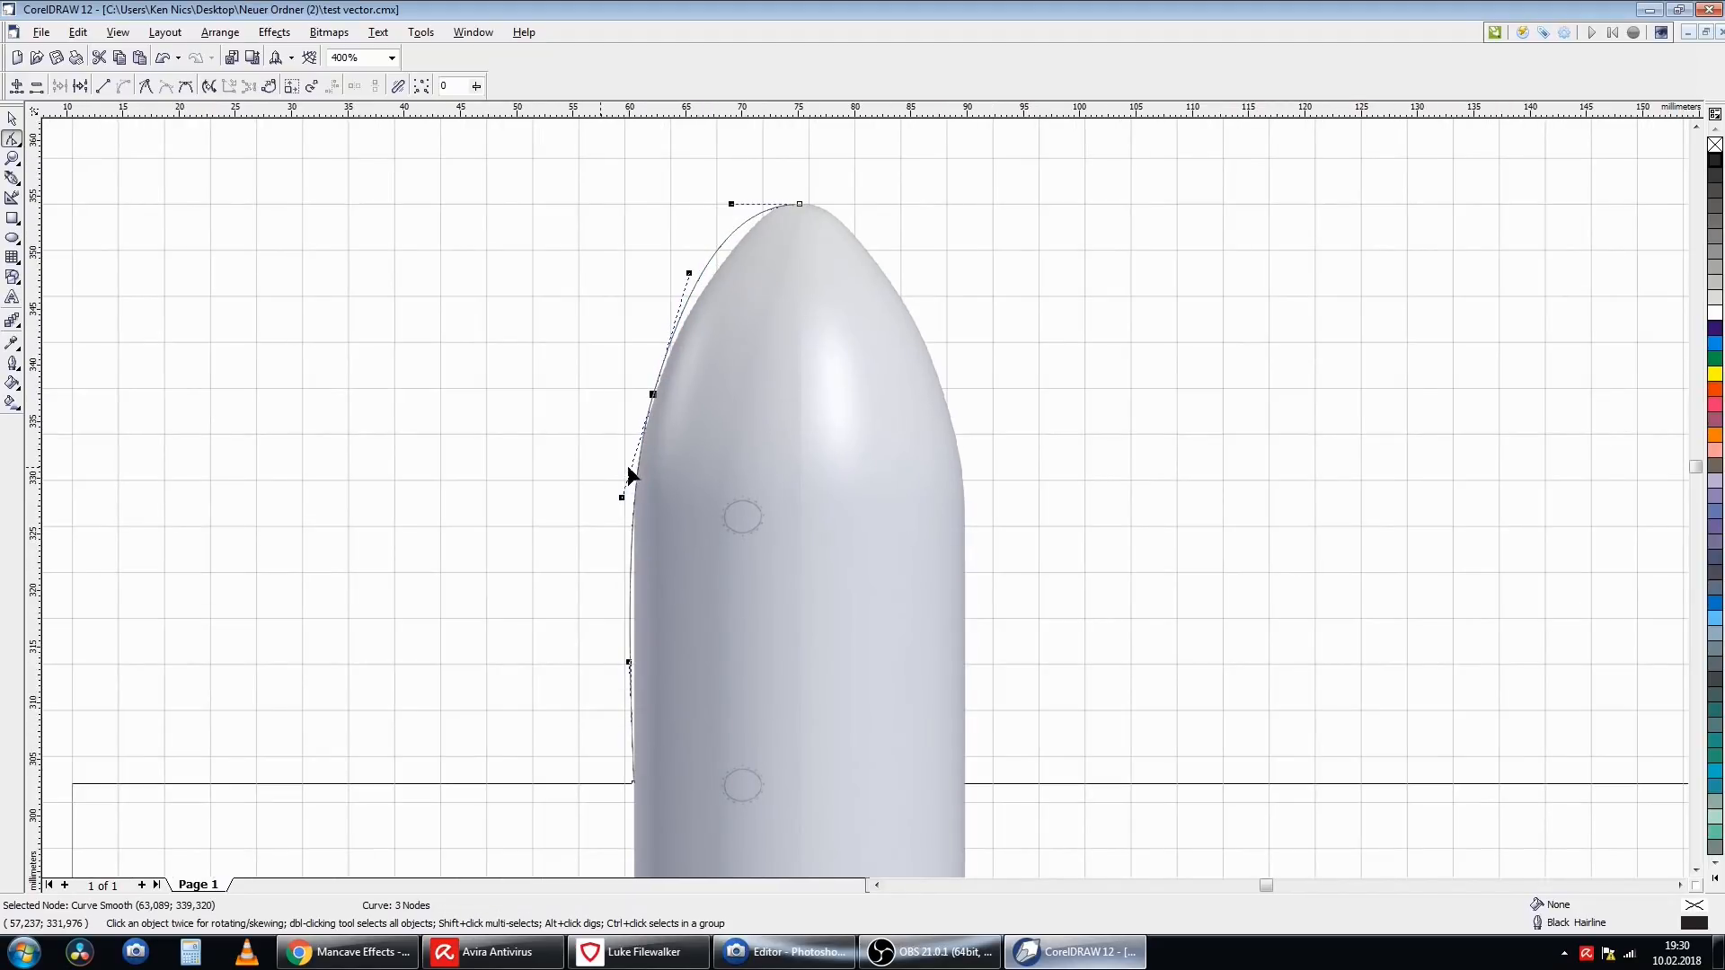
scroll(636, 498, up, 1)
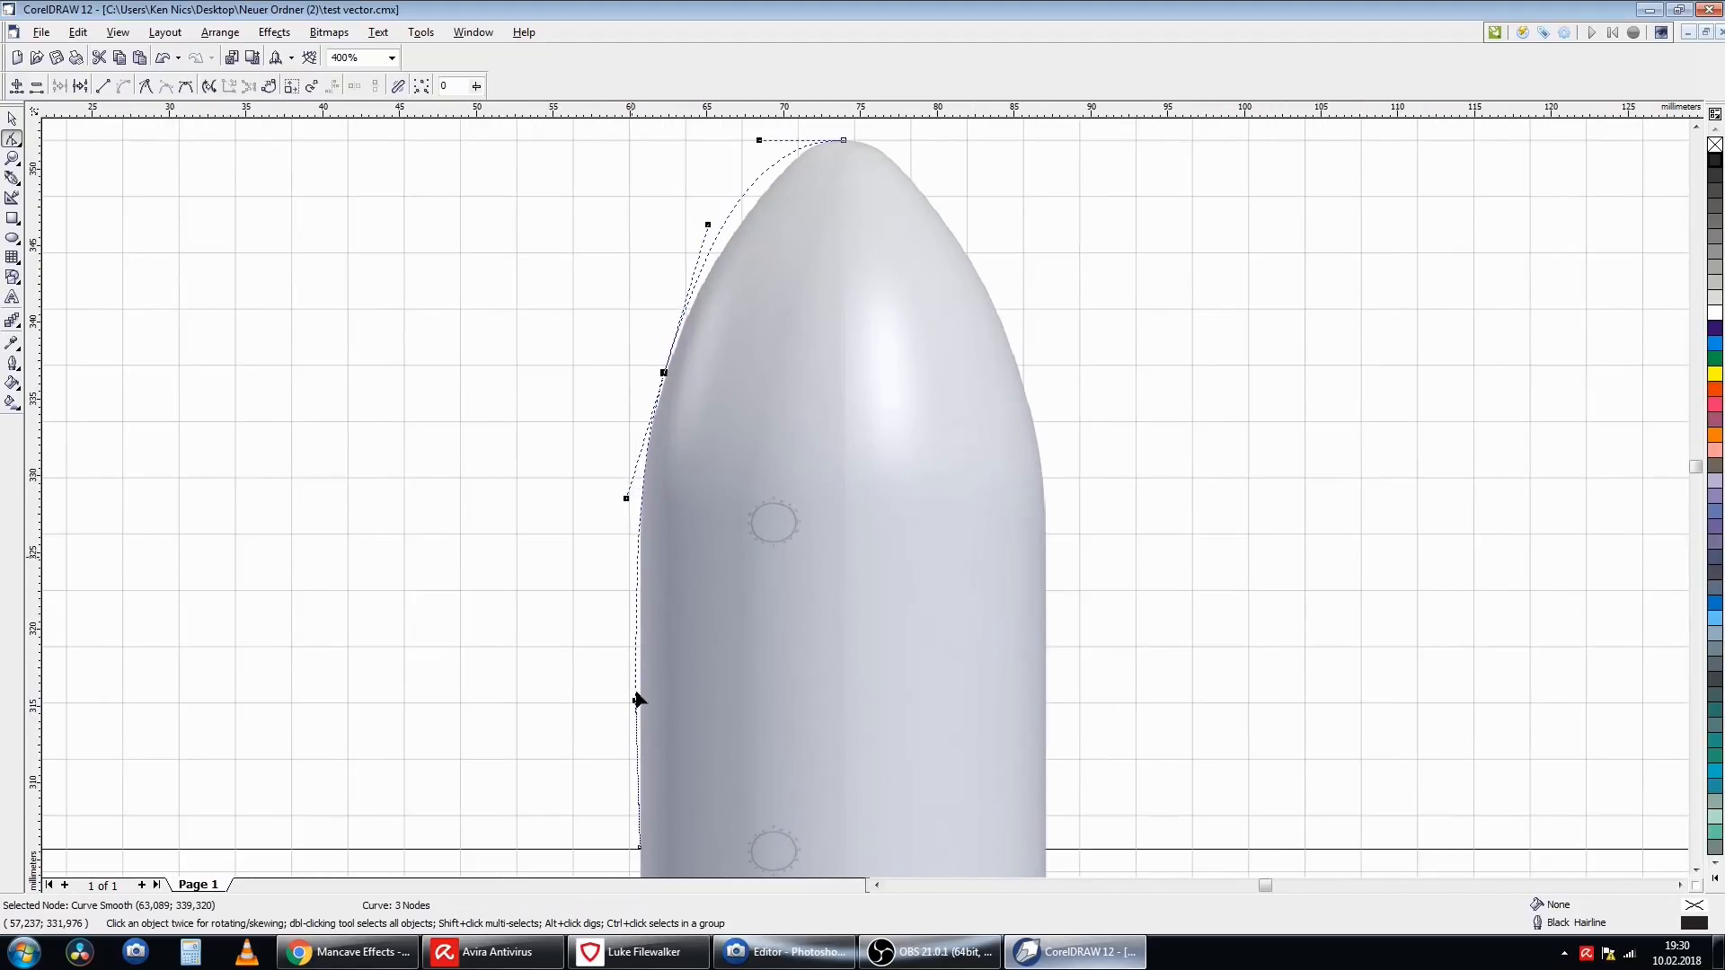
key(ctrl+z)
scroll(767, 486, down, 2)
drag(704, 592, 702, 586)
key(ctrl+z)
- Move the middle node to about 63.5, 339.4 mm and adjust the handles so the upper curve follows the nose edge
click(720, 403)
mouse_move(753, 297)
mouse_down()
mouse_move(764, 258)
mouse_move(760, 297)
mouse_up()
mouse_move(790, 234)
mouse_down()
mouse_move(827, 237)
mouse_move(819, 223)
mouse_up()
scroll(731, 261, up, 2)
scroll(774, 700, up, 1)
click(672, 430)
mouse_move(571, 685)
mouse_down()
mouse_move(586, 692)
mouse_move(571, 691)
mouse_up()
drag(672, 430, 680, 428)
click(1696, 127)
drag(802, 280, 728, 367)
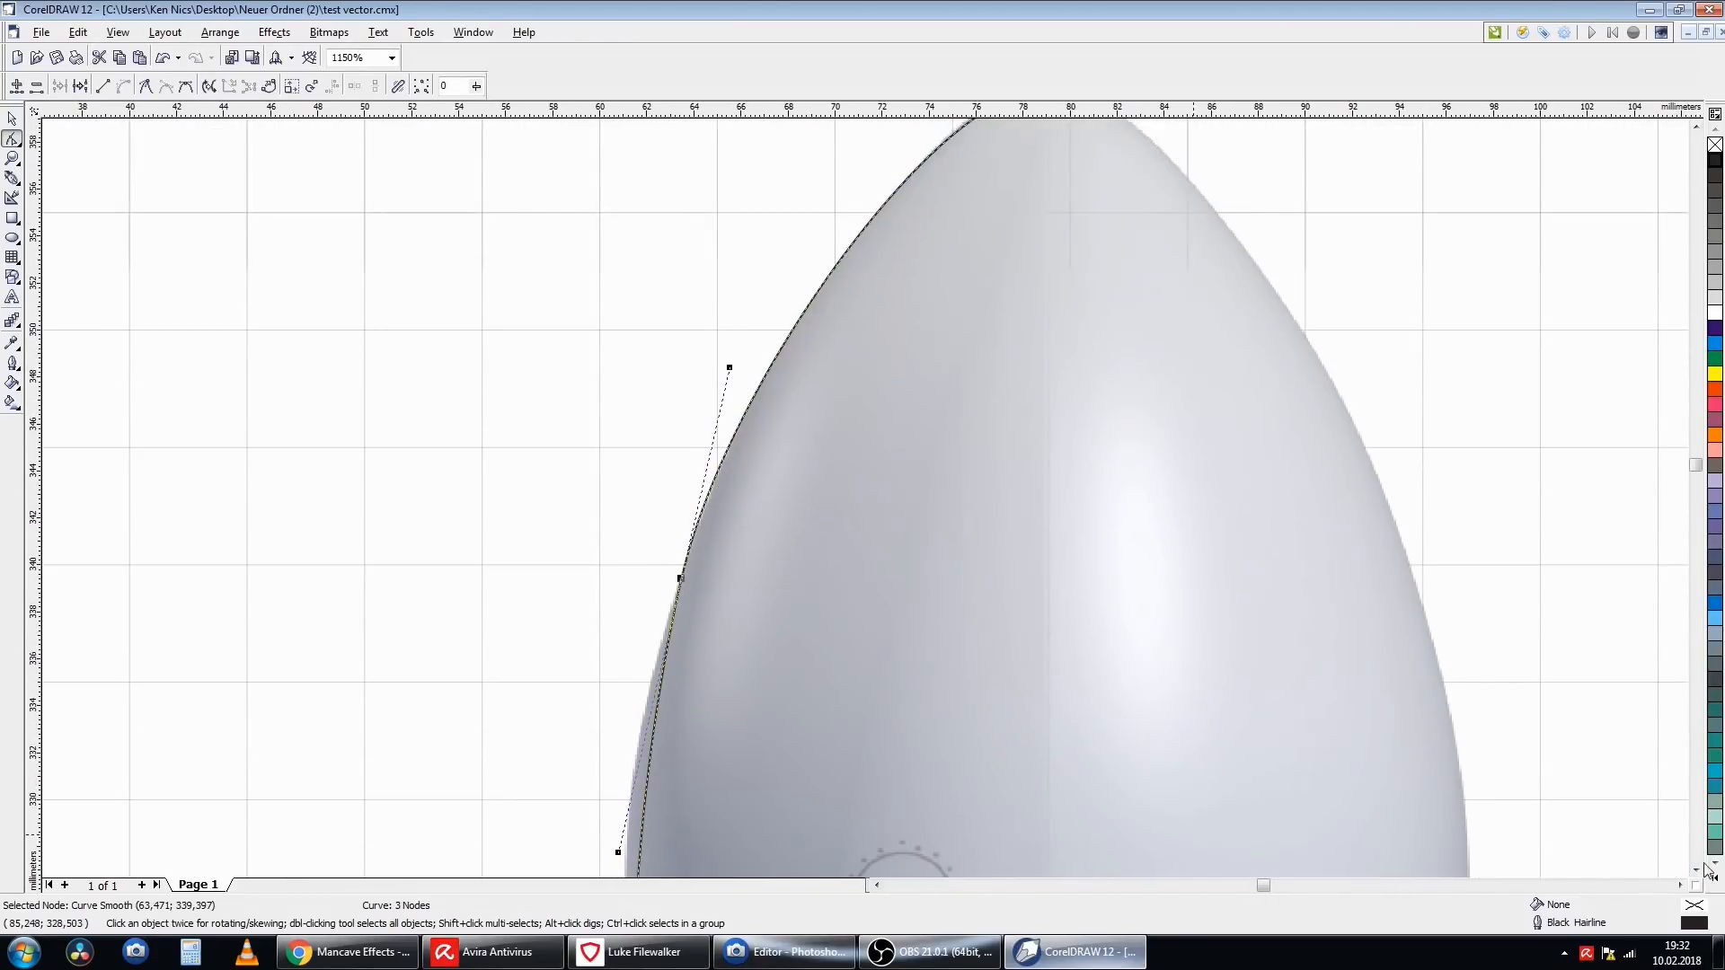
- Adjust the handles below the middle node to fit the curve to the fairing's left shoulder
click(1696, 870)
click(1697, 870)
scroll(655, 703, down, 2)
click(1696, 870)
click(1696, 870)
click(617, 854)
drag(619, 559, 615, 244)
click(653, 205)
drag(614, 384, 696, 287)
click(1696, 128)
click(657, 446)
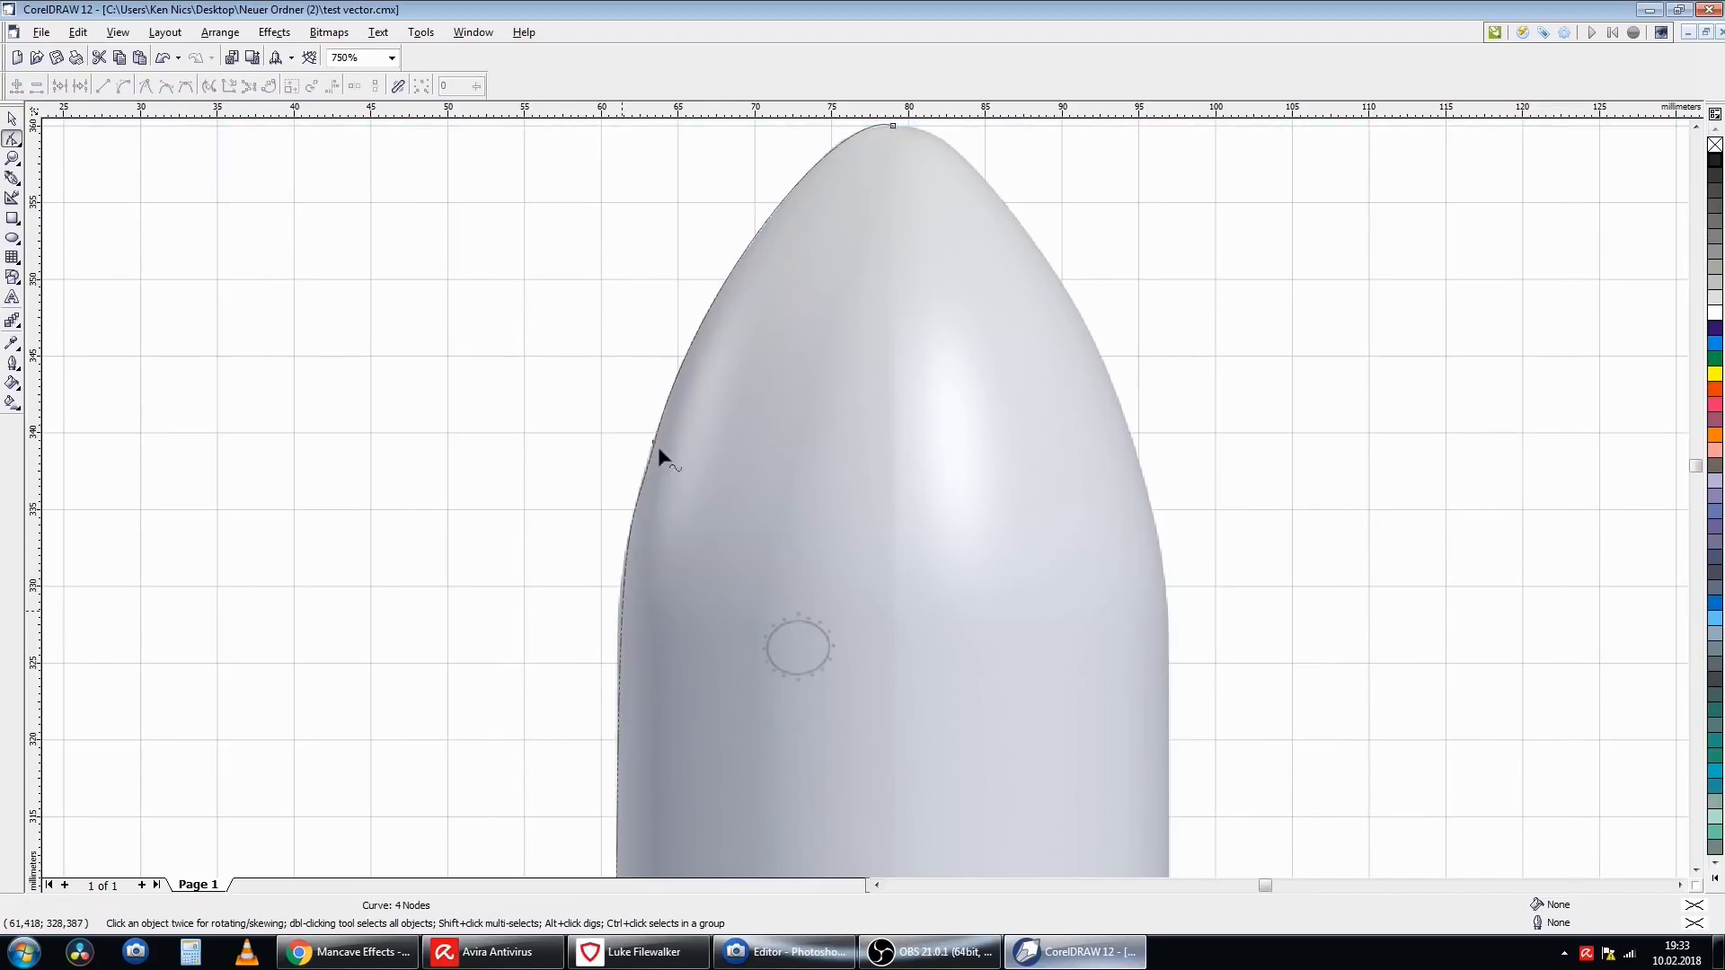
- Fine-tune the lower handle so the curve stays along the fairing's straight left side
click(1696, 870)
click(617, 695)
click(1697, 128)
drag(615, 245, 607, 244)
click(607, 260)
- Add a node just above the curve's lower end and extend the end node down the left side to about 60.9, 184.6 mm
click(1696, 870)
click(1696, 870)
click(1696, 869)
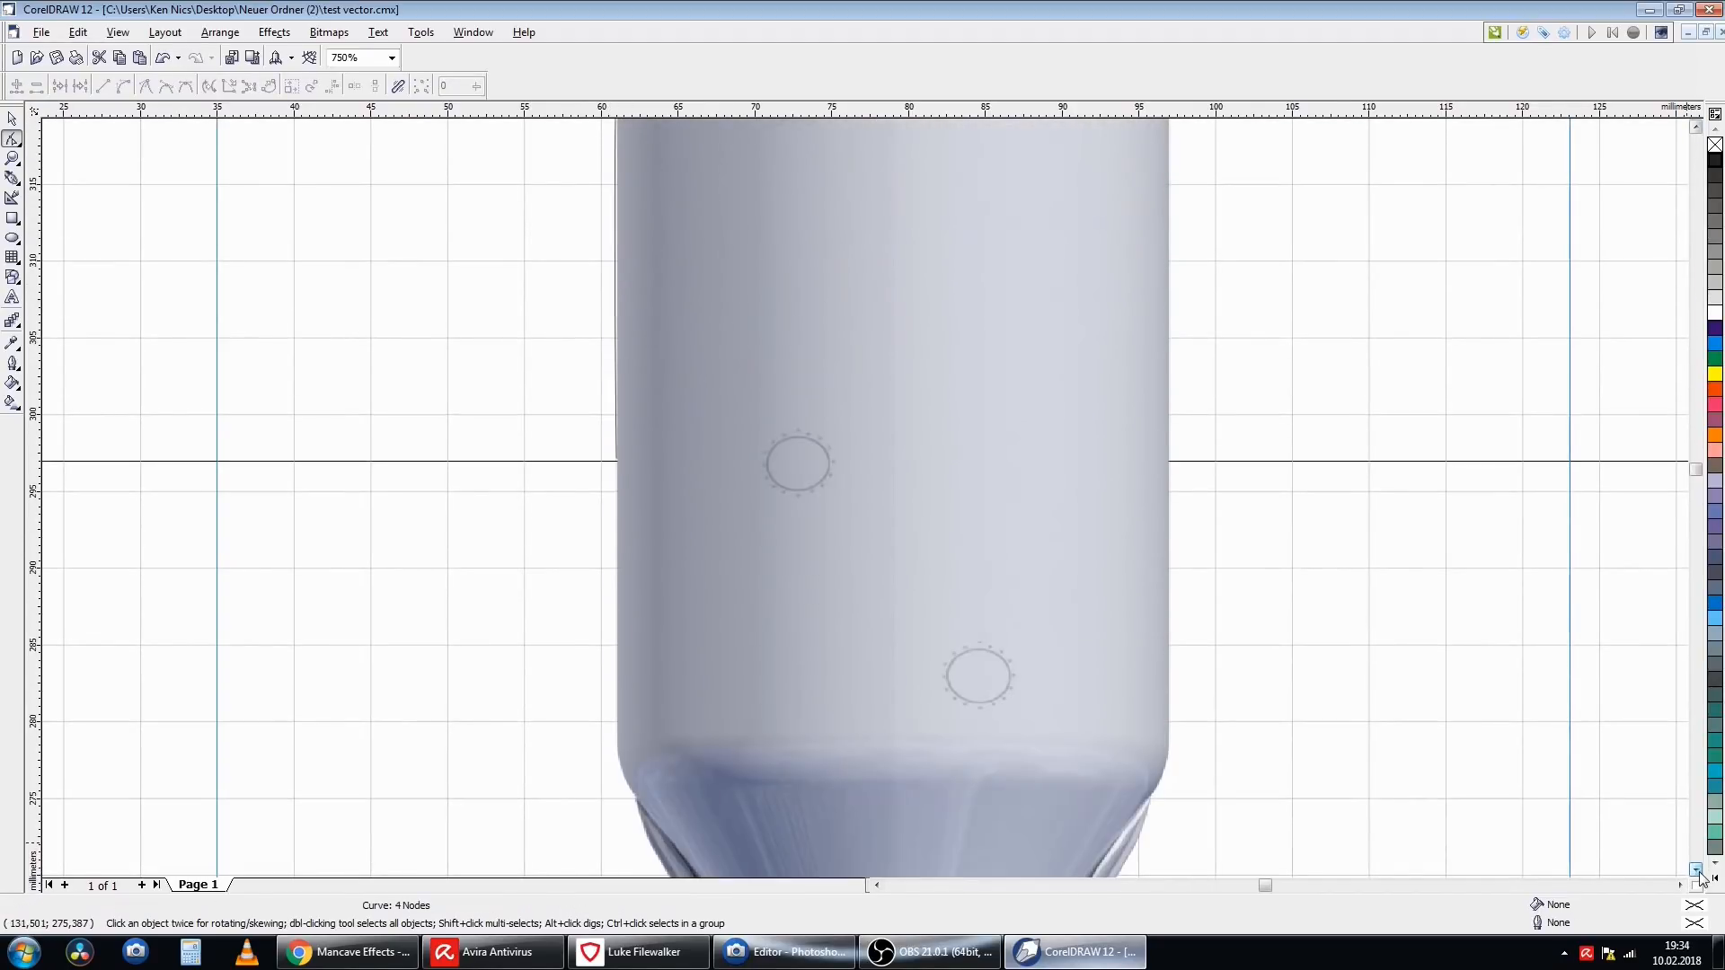
click(1696, 870)
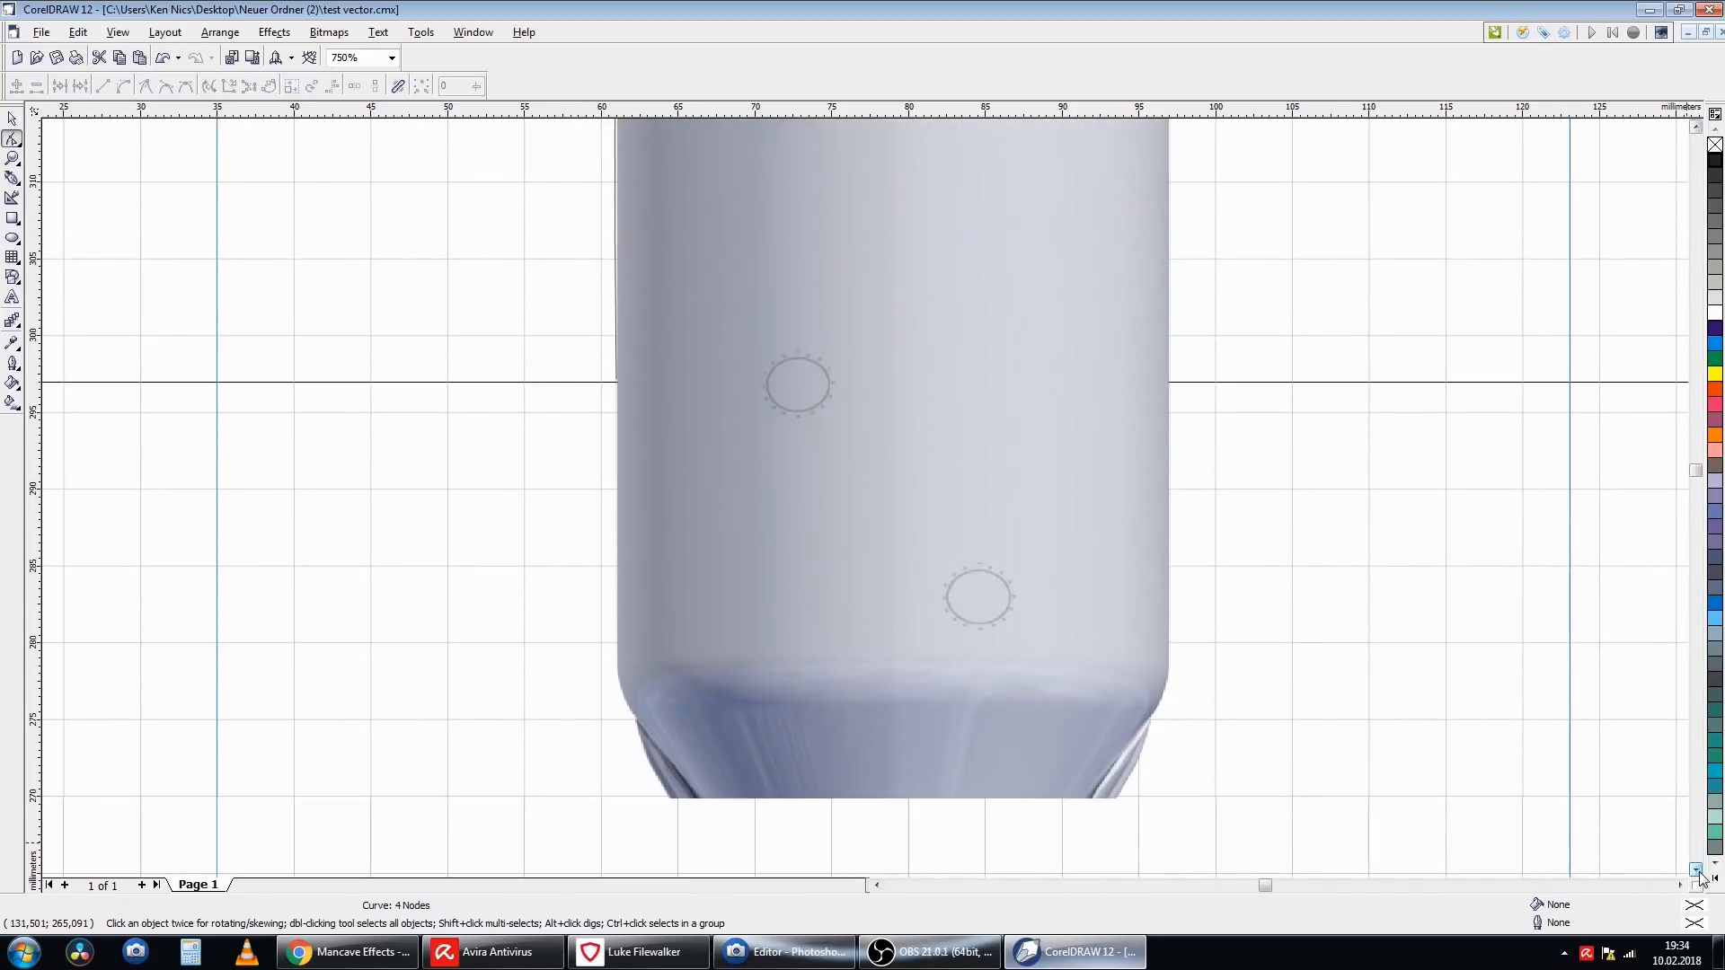
click(615, 381)
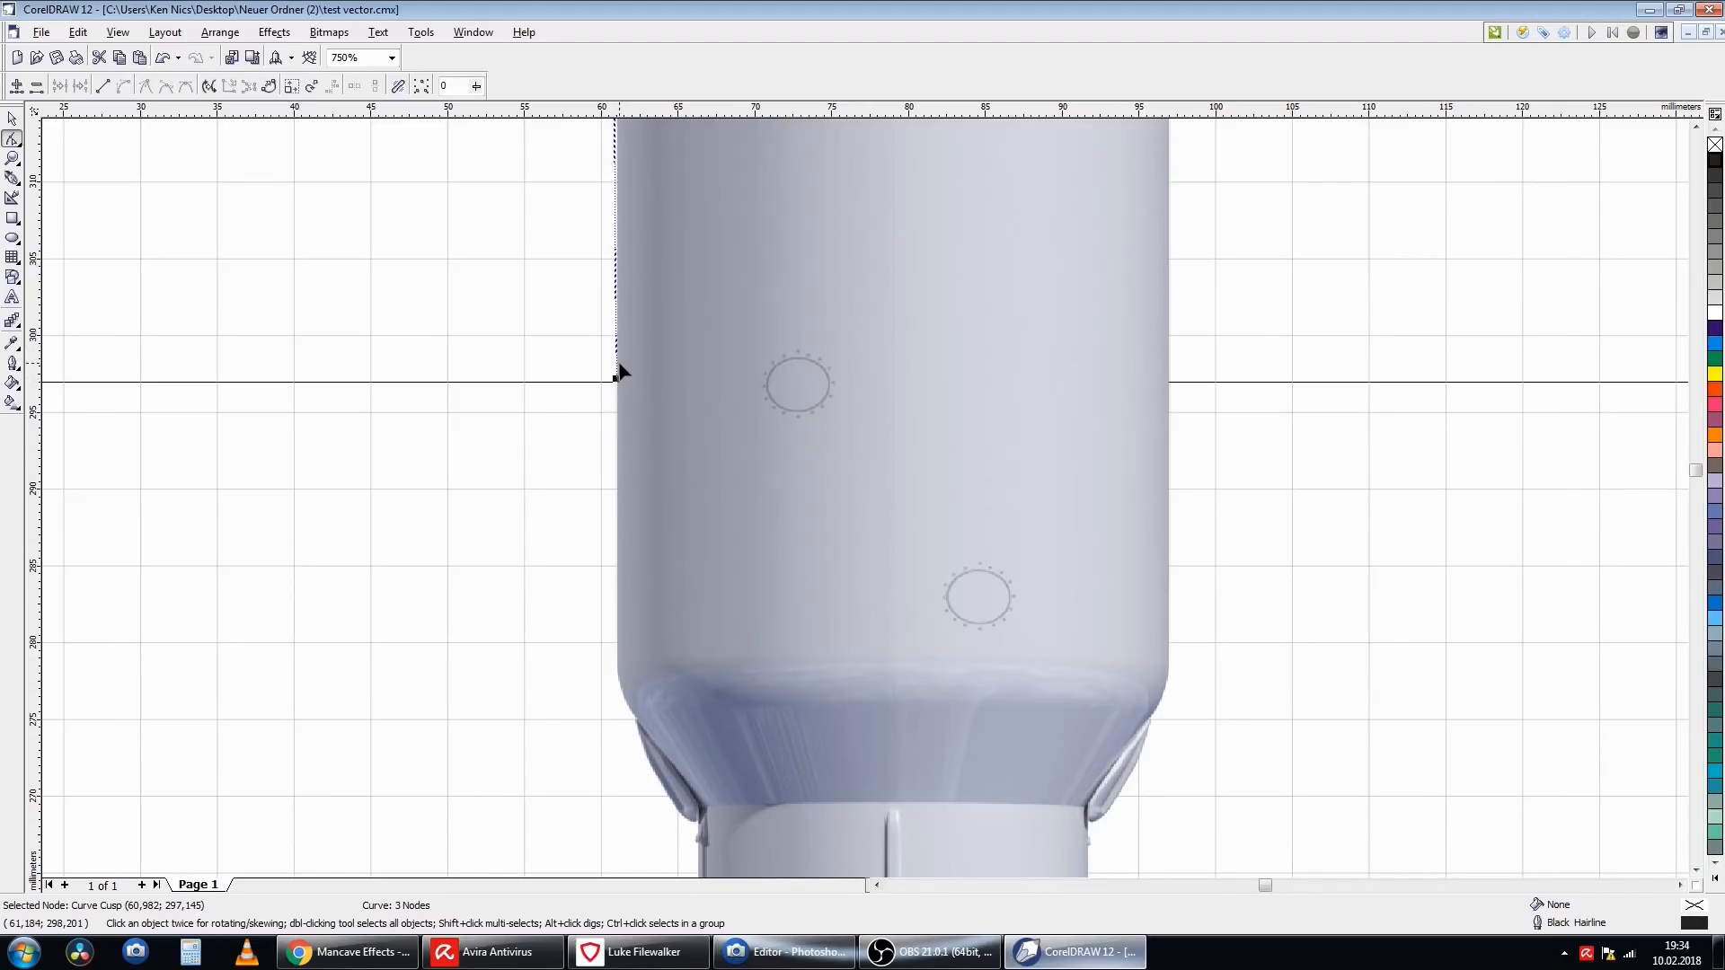
right_click(617, 365)
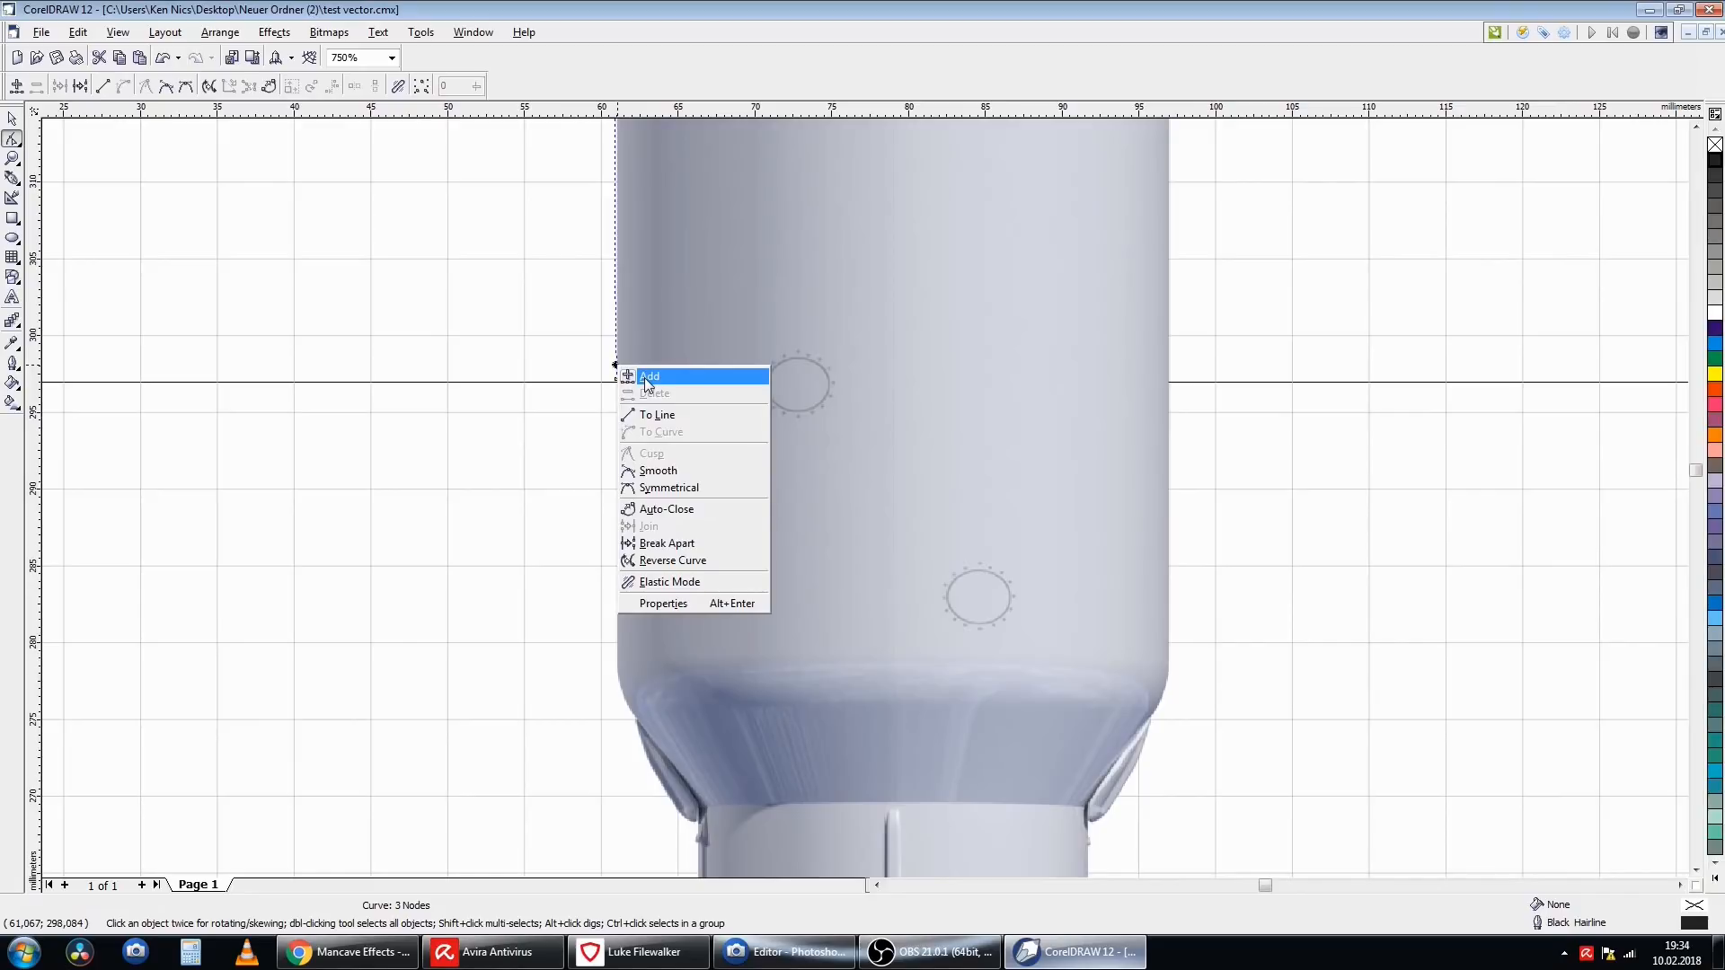
click(647, 377)
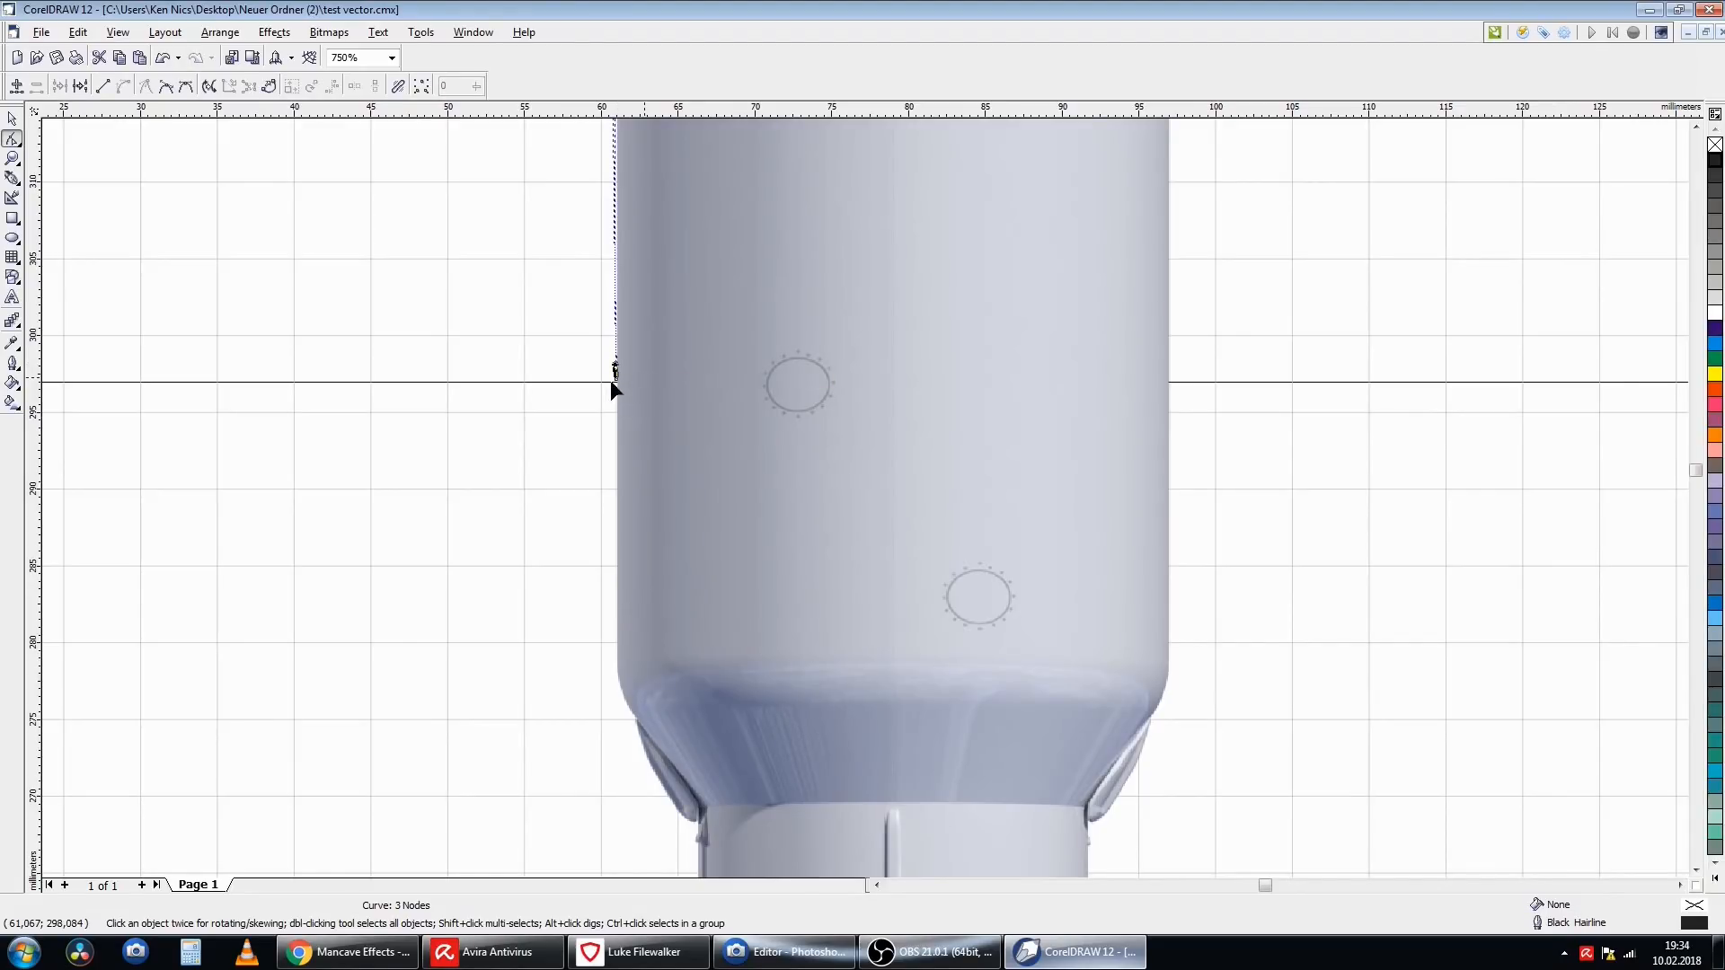
drag(615, 379, 615, 788)
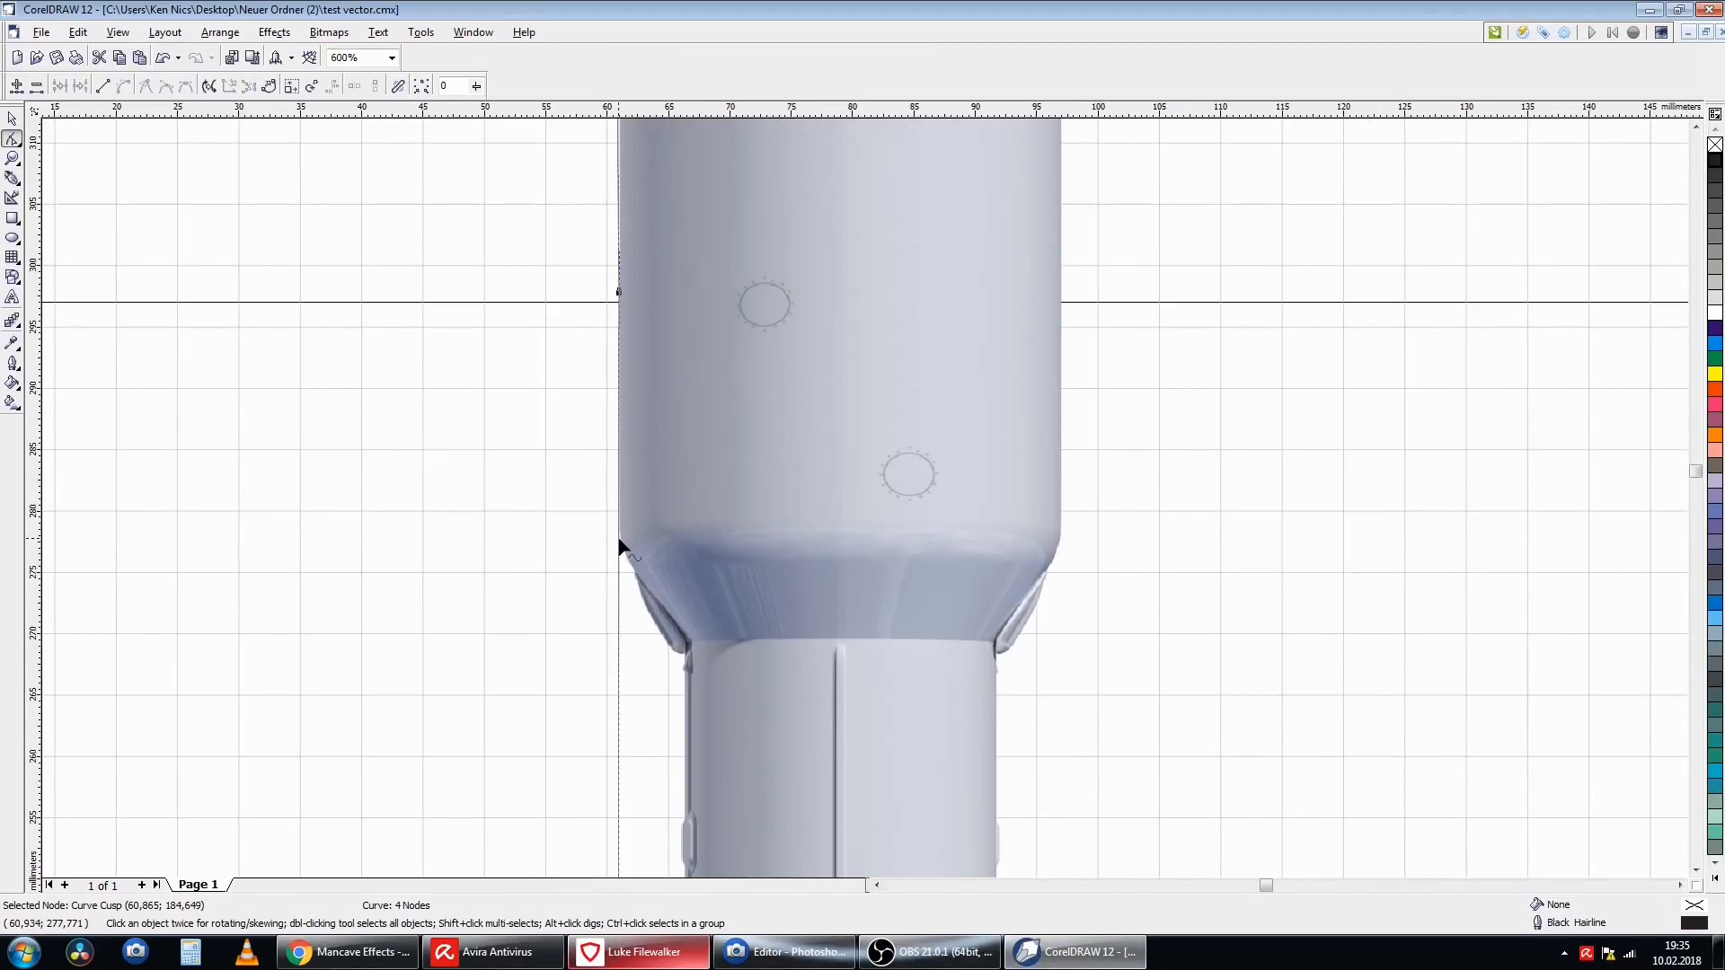
- Add two nodes at the fairing's base and shape the outline along the taper into the narrower core's left edge
right_click(620, 546)
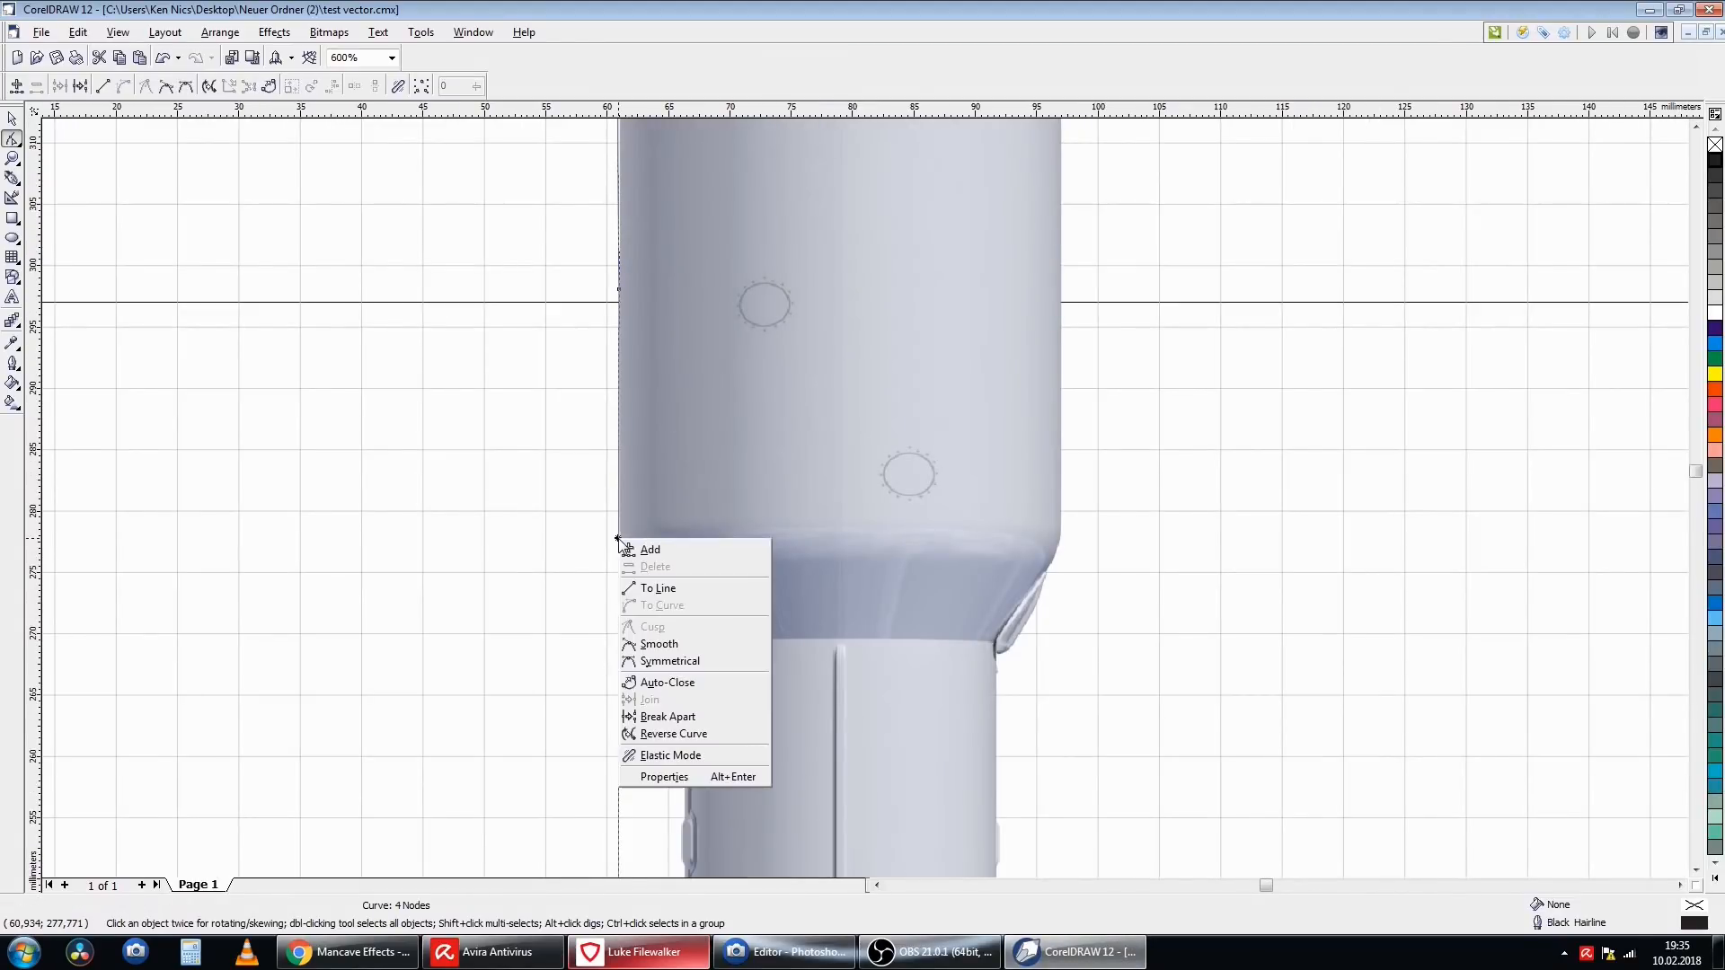
click(645, 555)
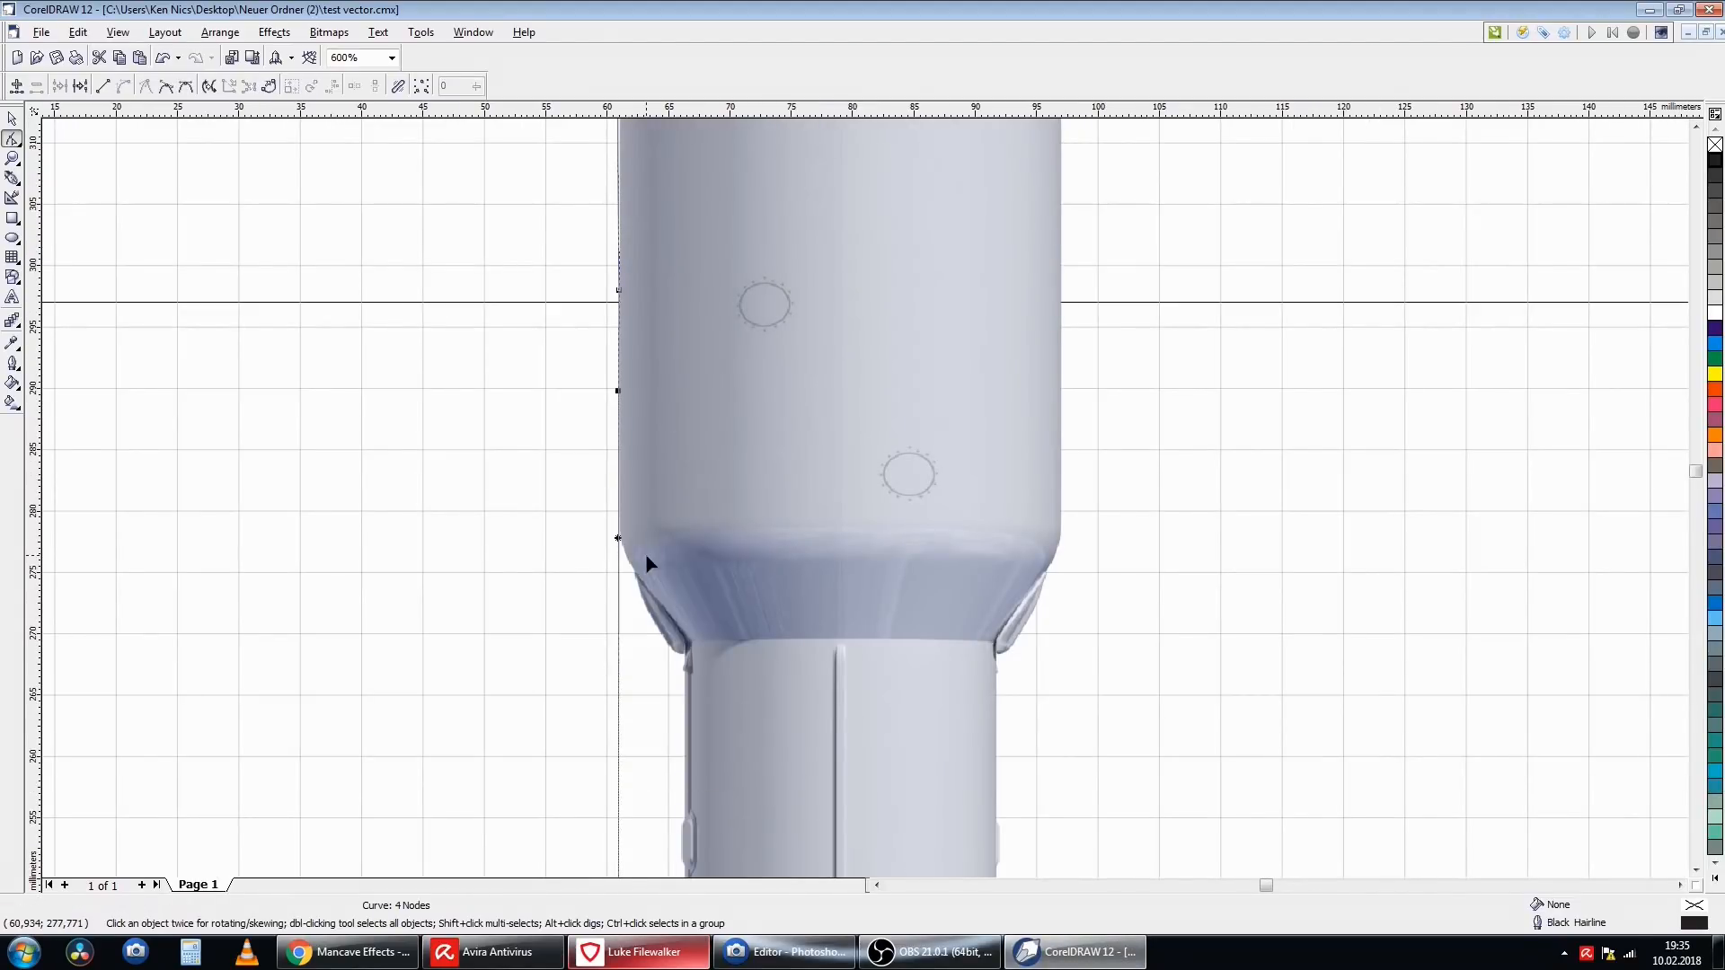
right_click(618, 660)
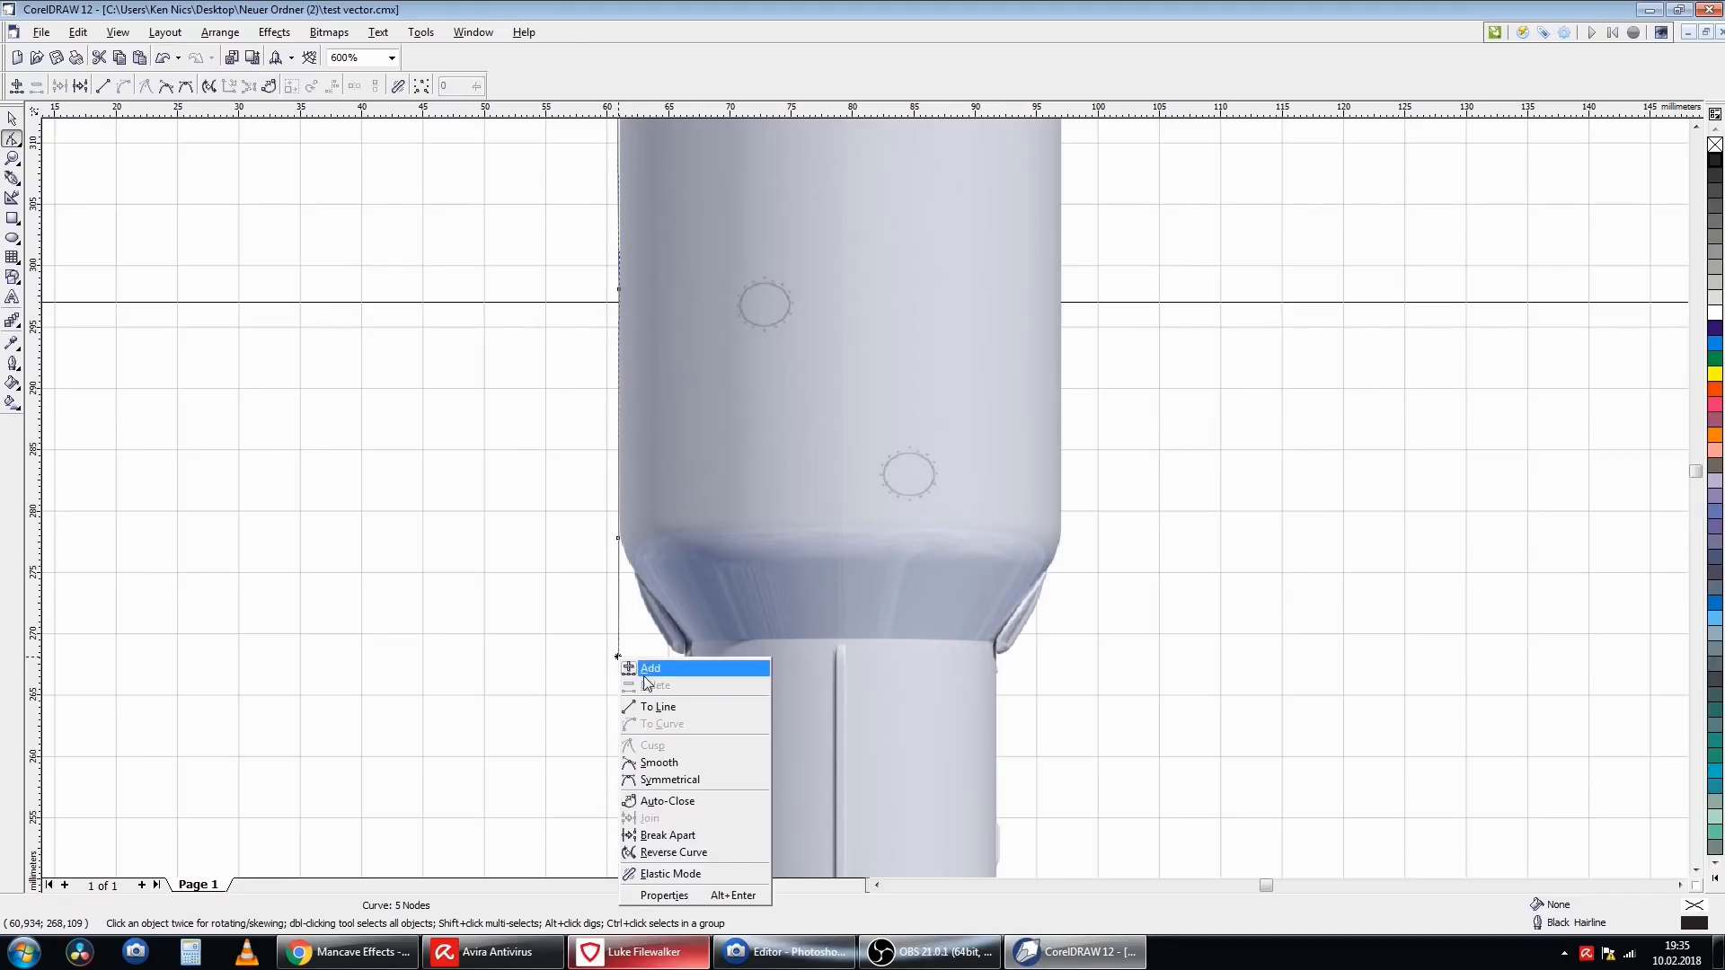
click(645, 672)
scroll(636, 643, up, 2)
click(582, 410)
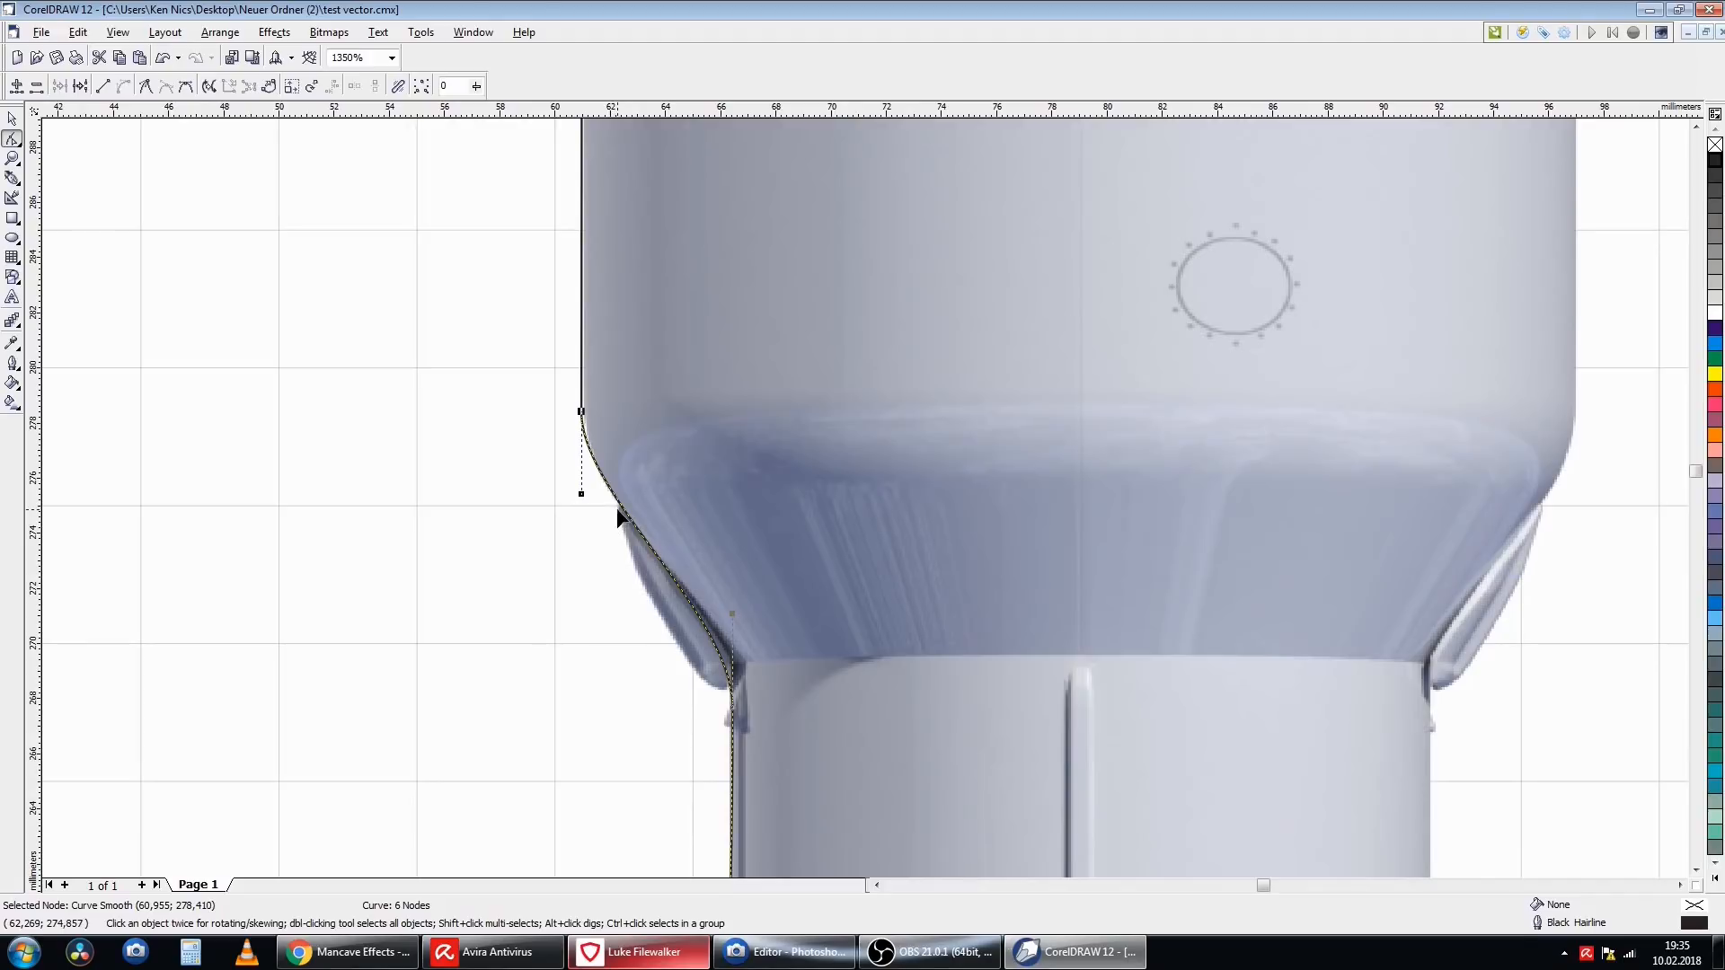
key(Escape)
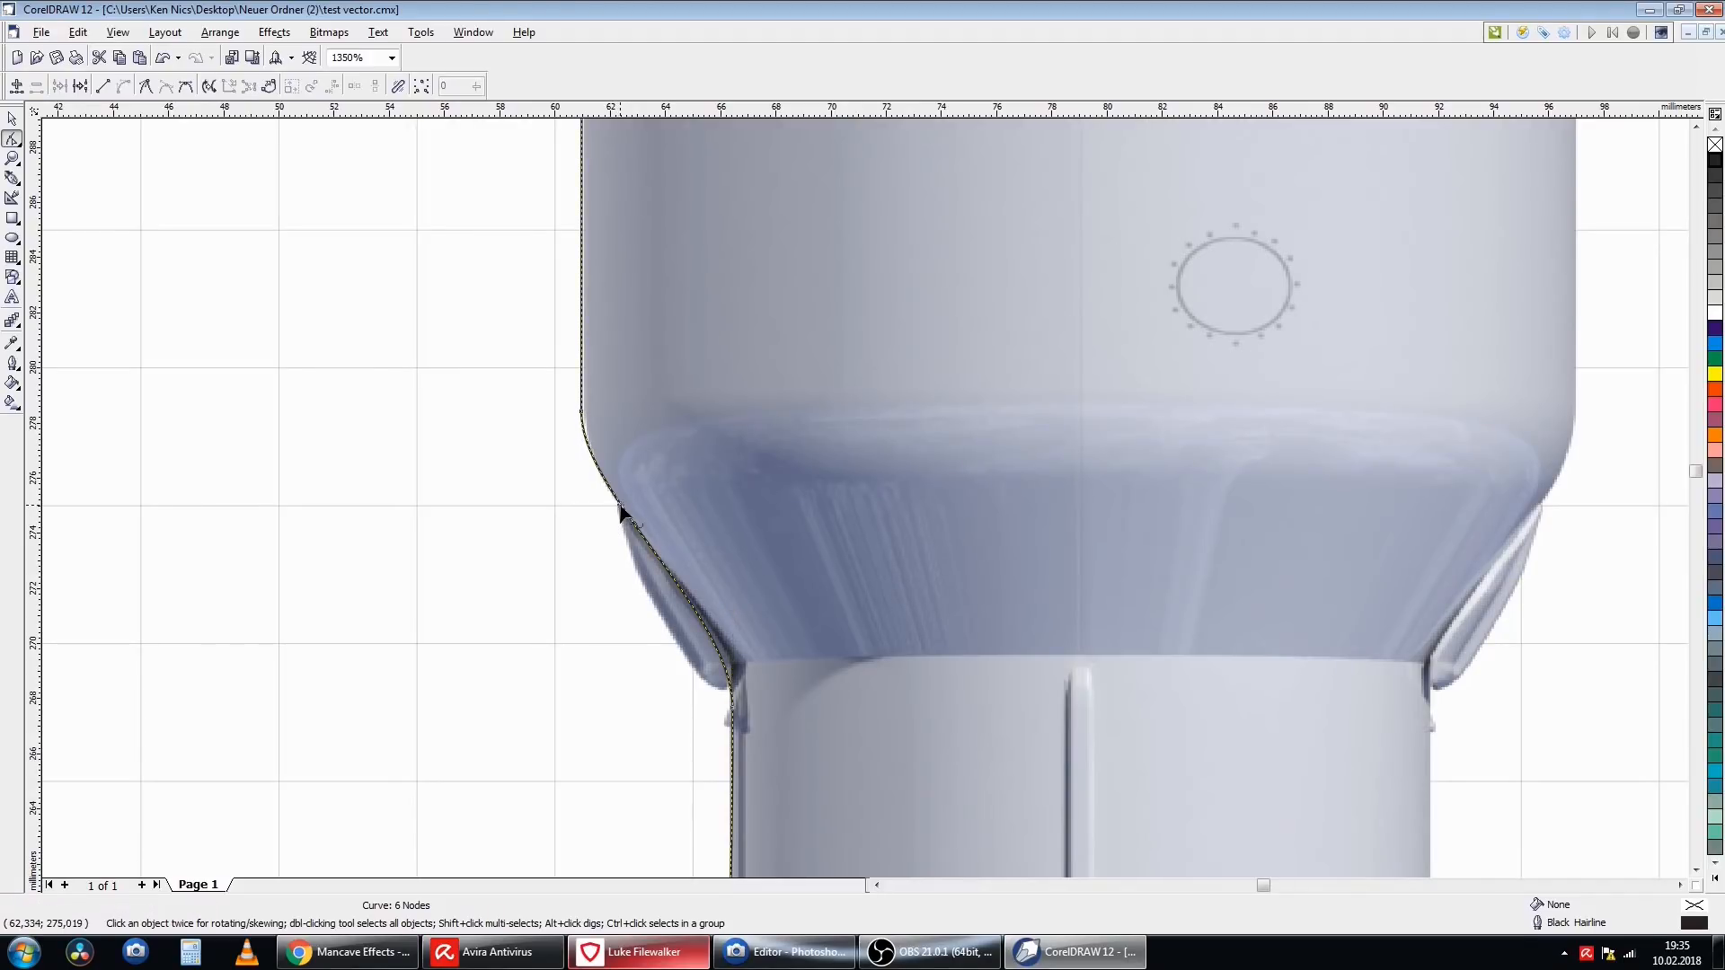
- Add outline nodes at both ends of the small fin beside the taper, at about 62.3, 275.0 mm and 66.3, 268.5 mm
right_click(623, 510)
click(649, 520)
right_click(728, 688)
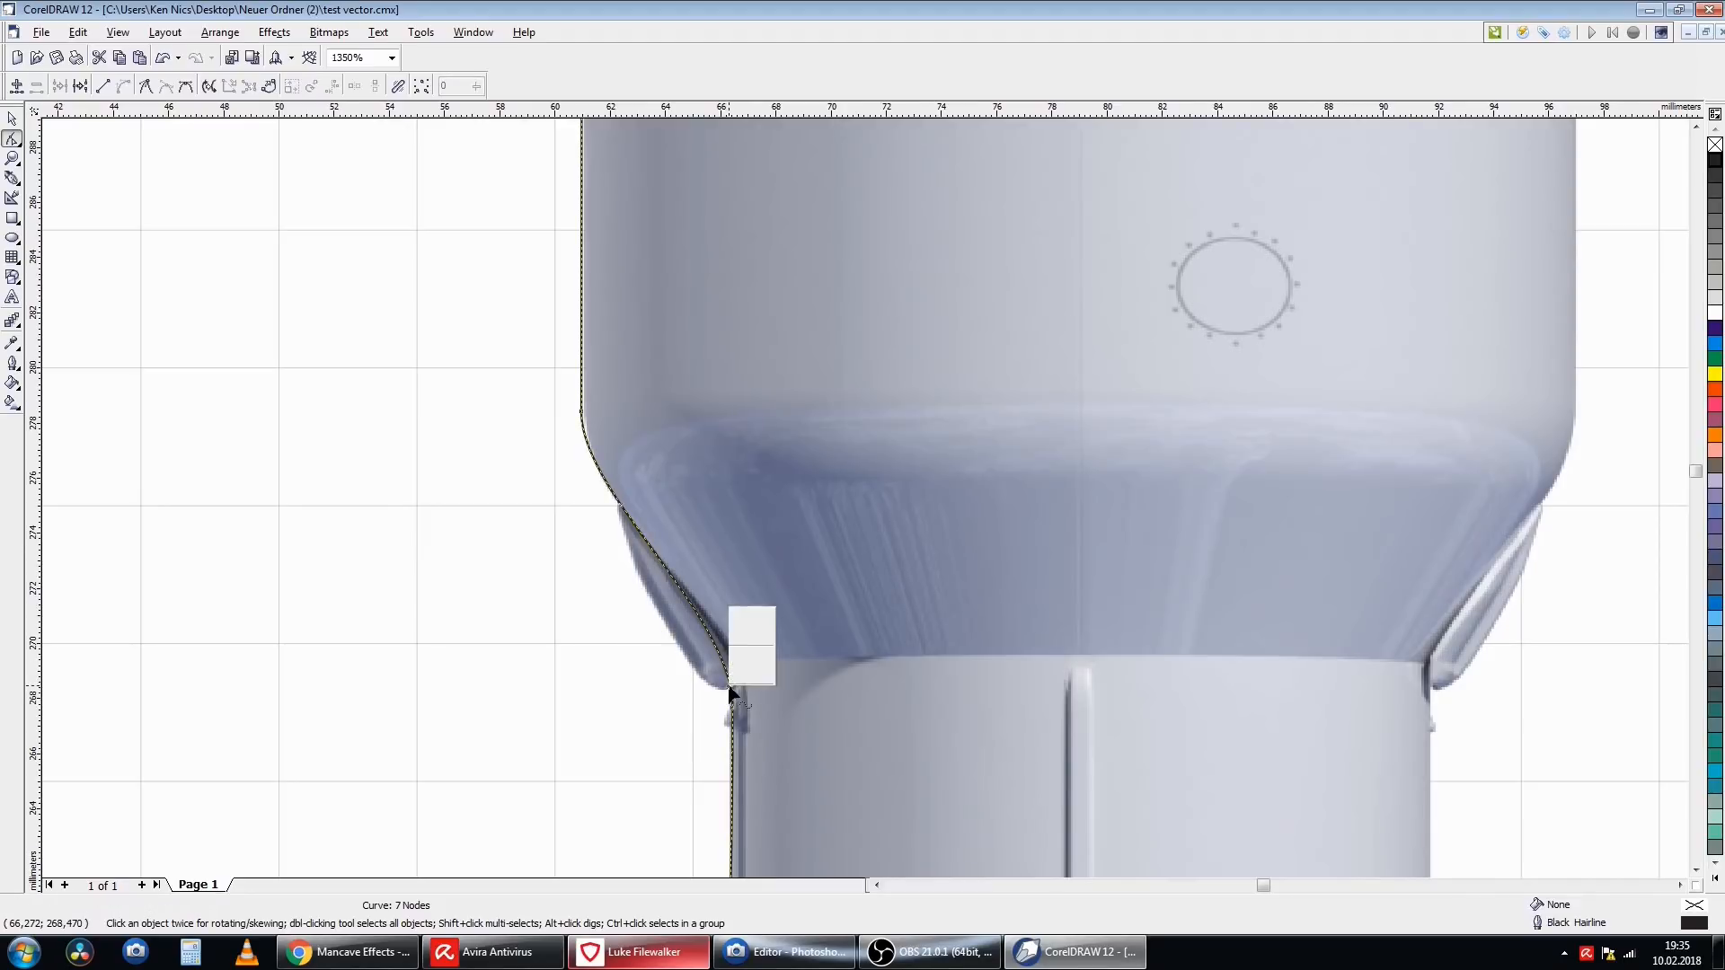
click(768, 447)
- Add a node midway along the fin, pull it outward, and adjust the handles so the outline follows the fin's outer edge
double_click(672, 580)
mouse_move(672, 580)
mouse_down()
mouse_move(684, 662)
mouse_move(645, 601)
mouse_up()
double_click(730, 689)
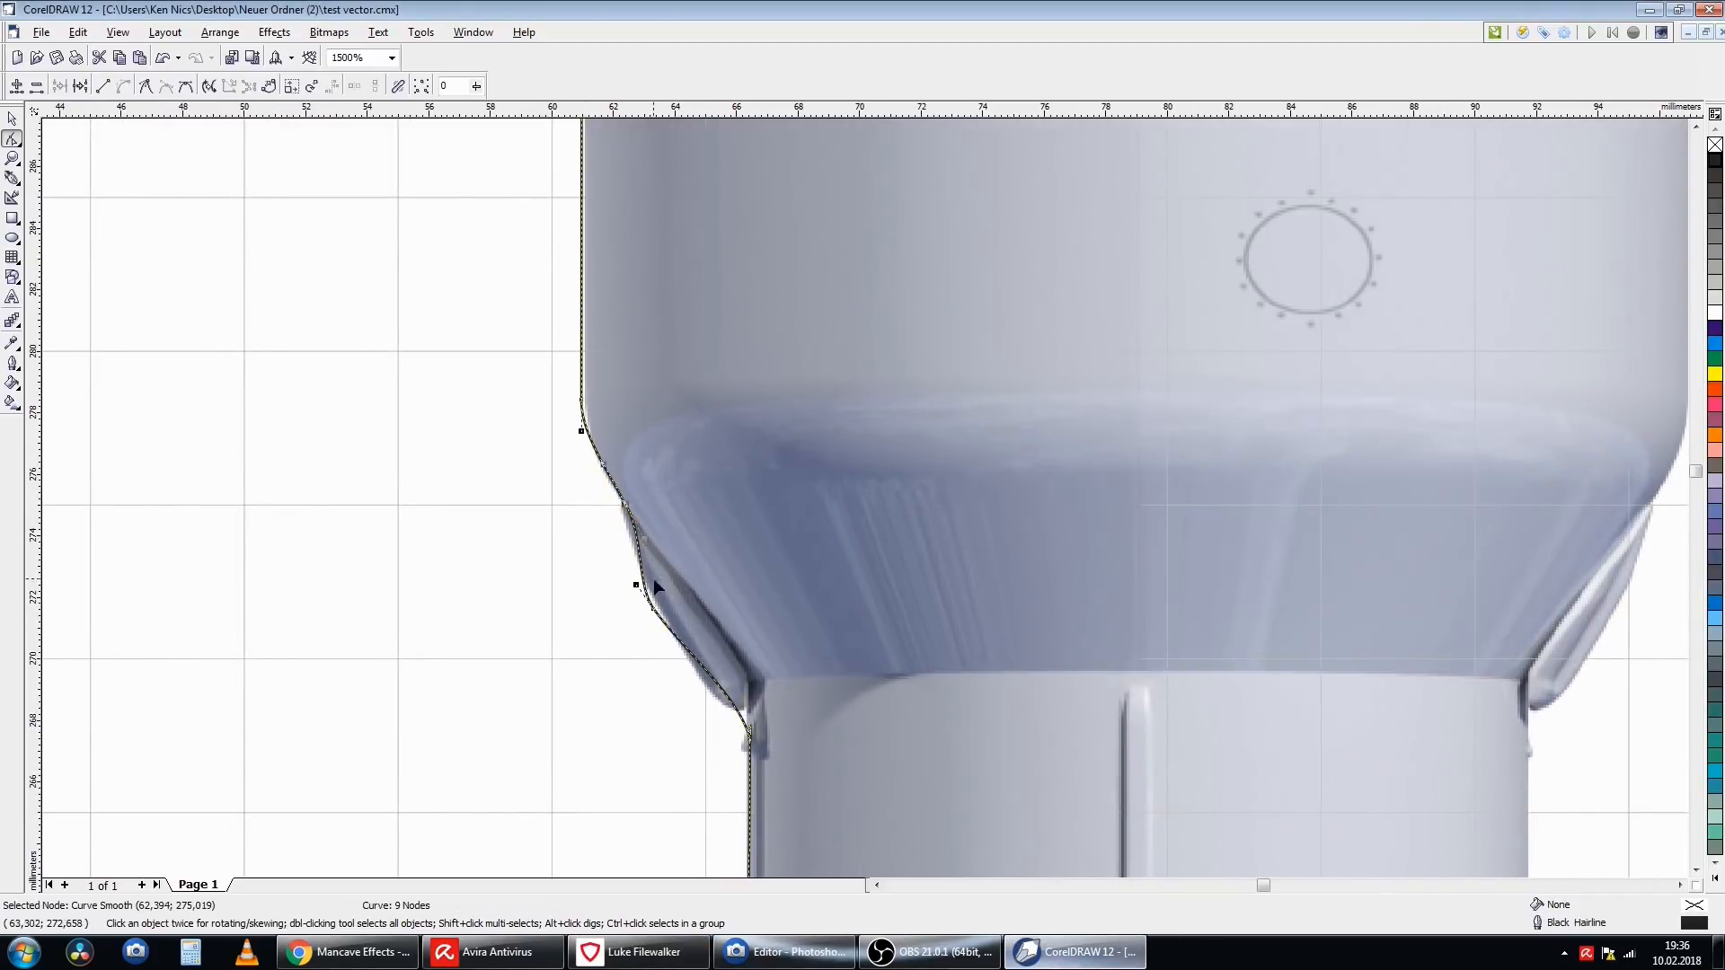
drag(654, 578, 629, 514)
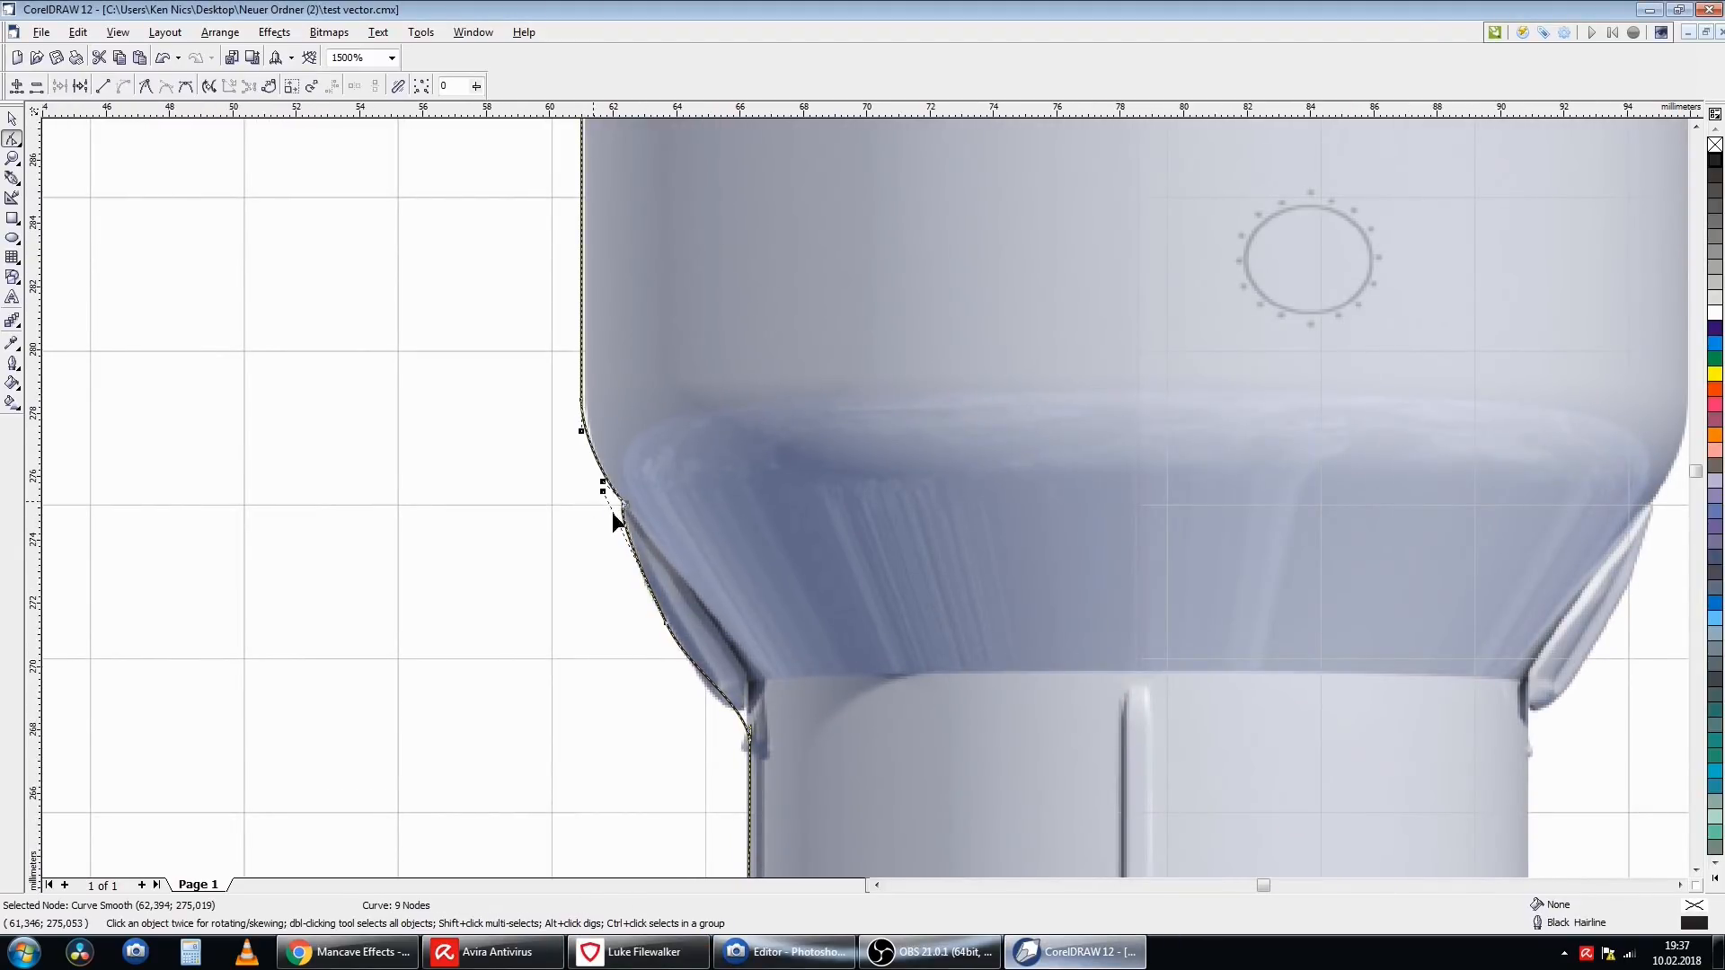
- Reshape the outline around the fin's lower tip and add nodes where it meets the narrower core
scroll(629, 514, up, 1)
click(727, 794)
double_click(754, 789)
drag(727, 792, 775, 775)
click(1696, 870)
double_click(777, 483)
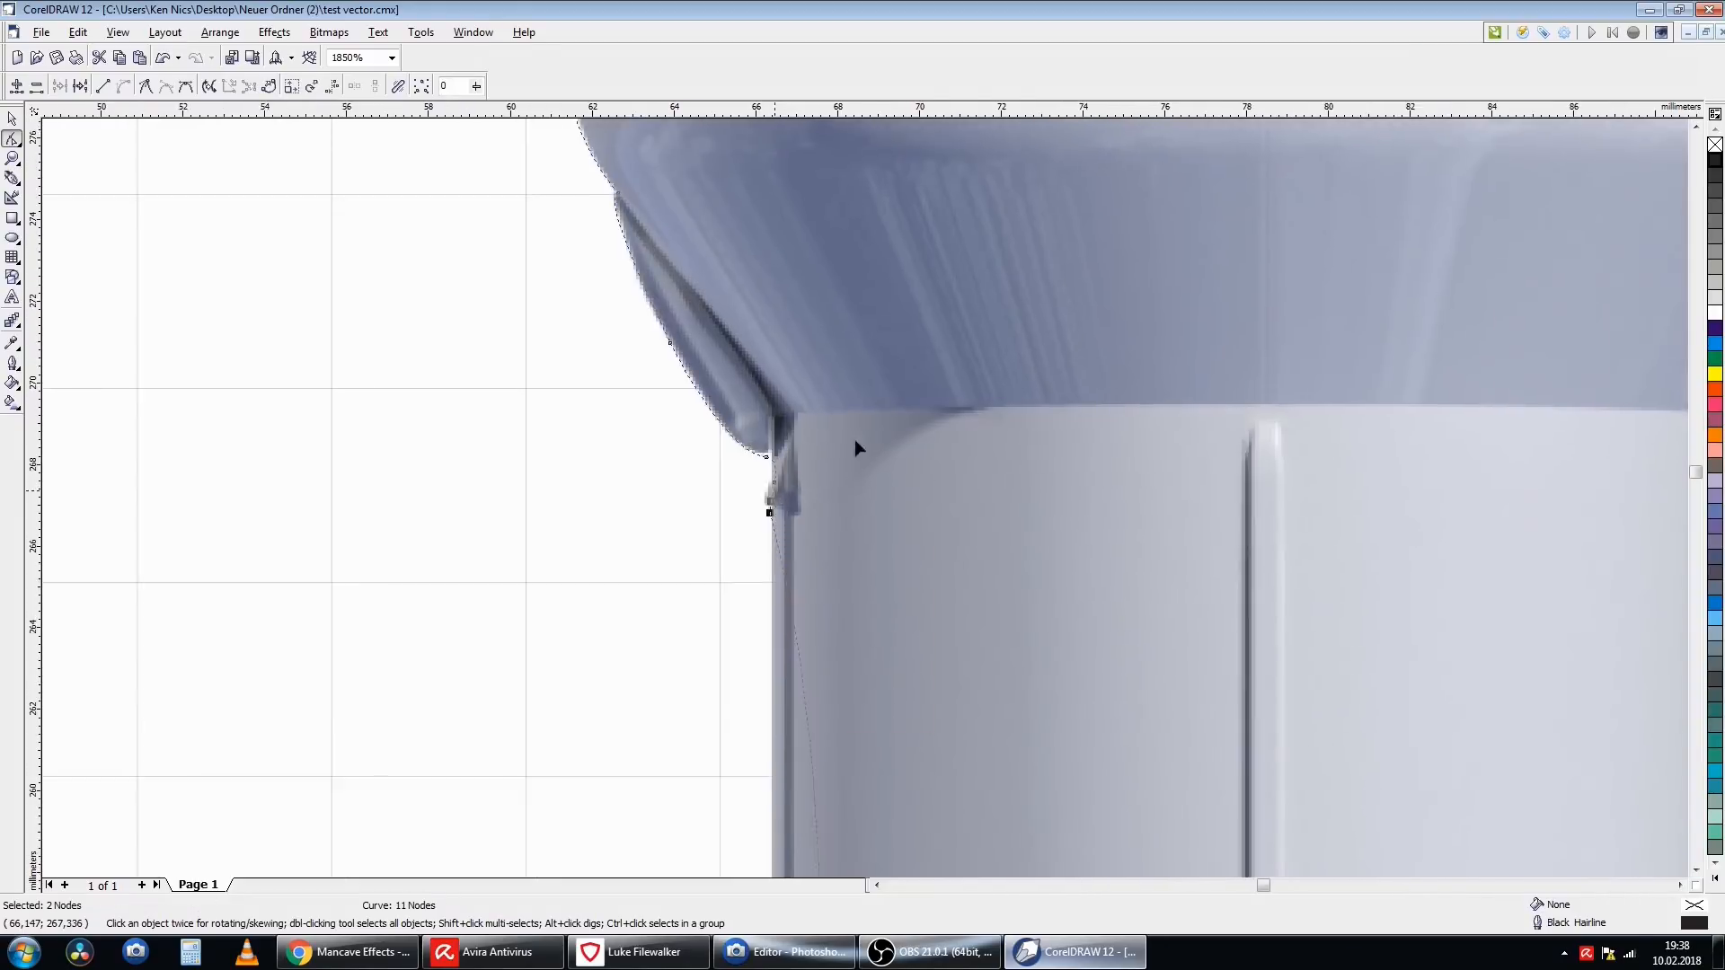
- Adjust the nodes just below the fin and convert the segment down to the small protrusion into a straight line
scroll(769, 485, up, 6)
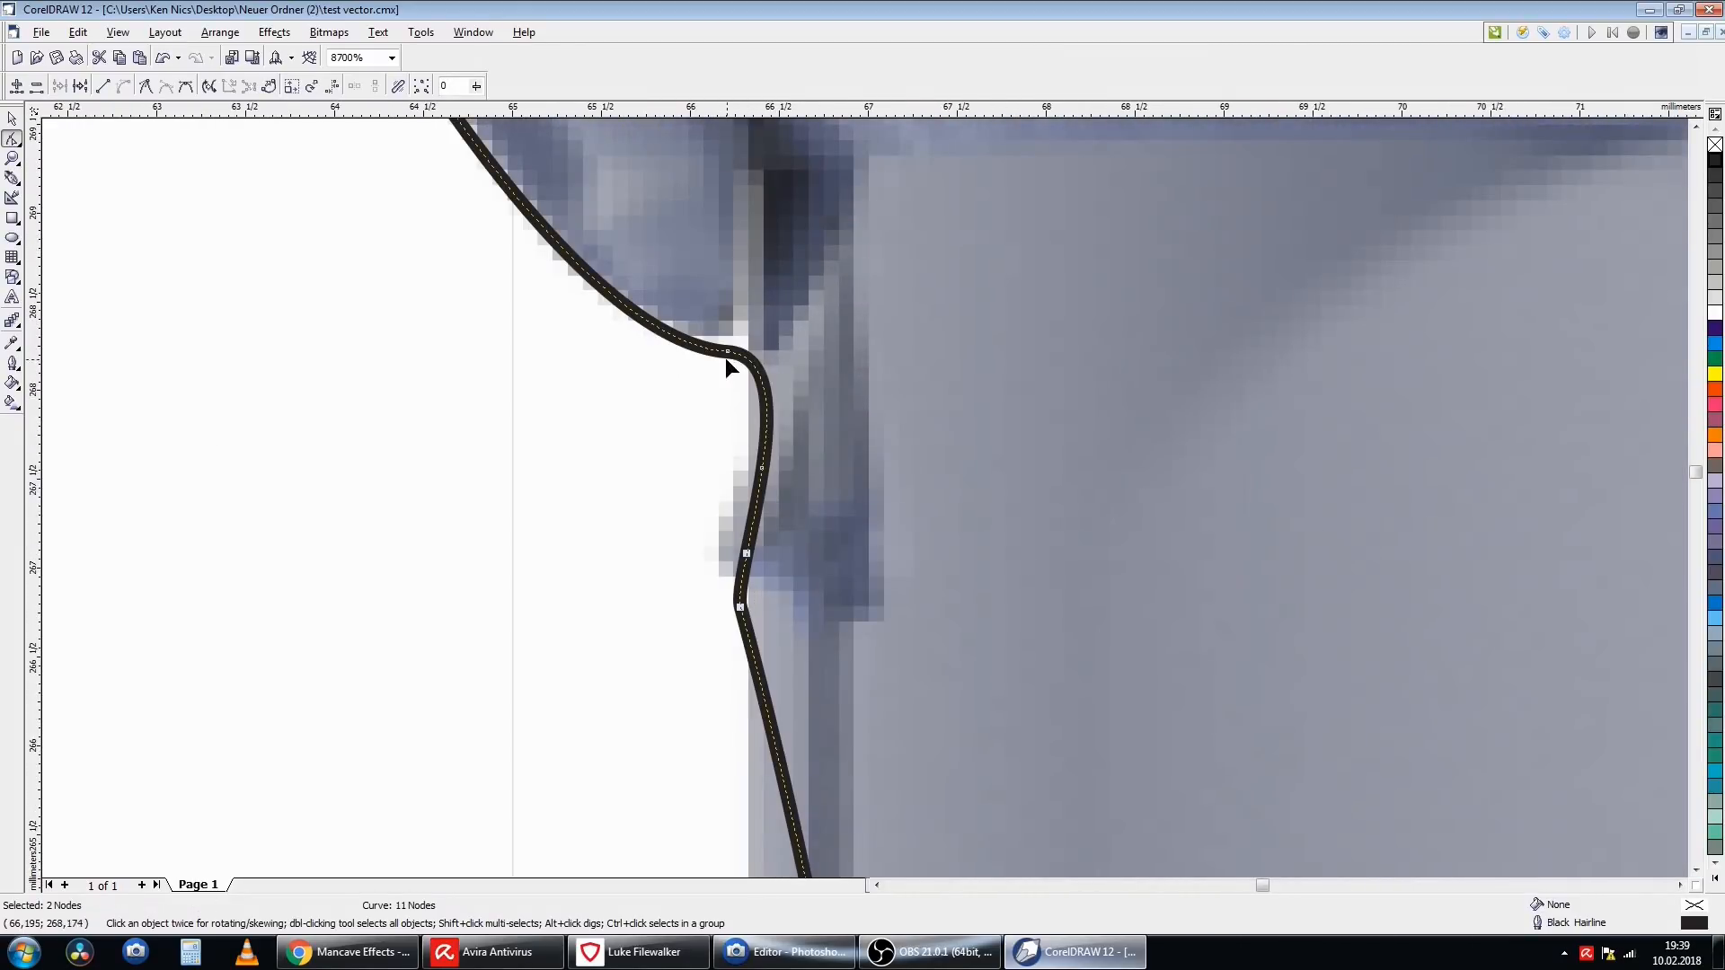
drag(751, 530, 717, 503)
drag(735, 563, 750, 561)
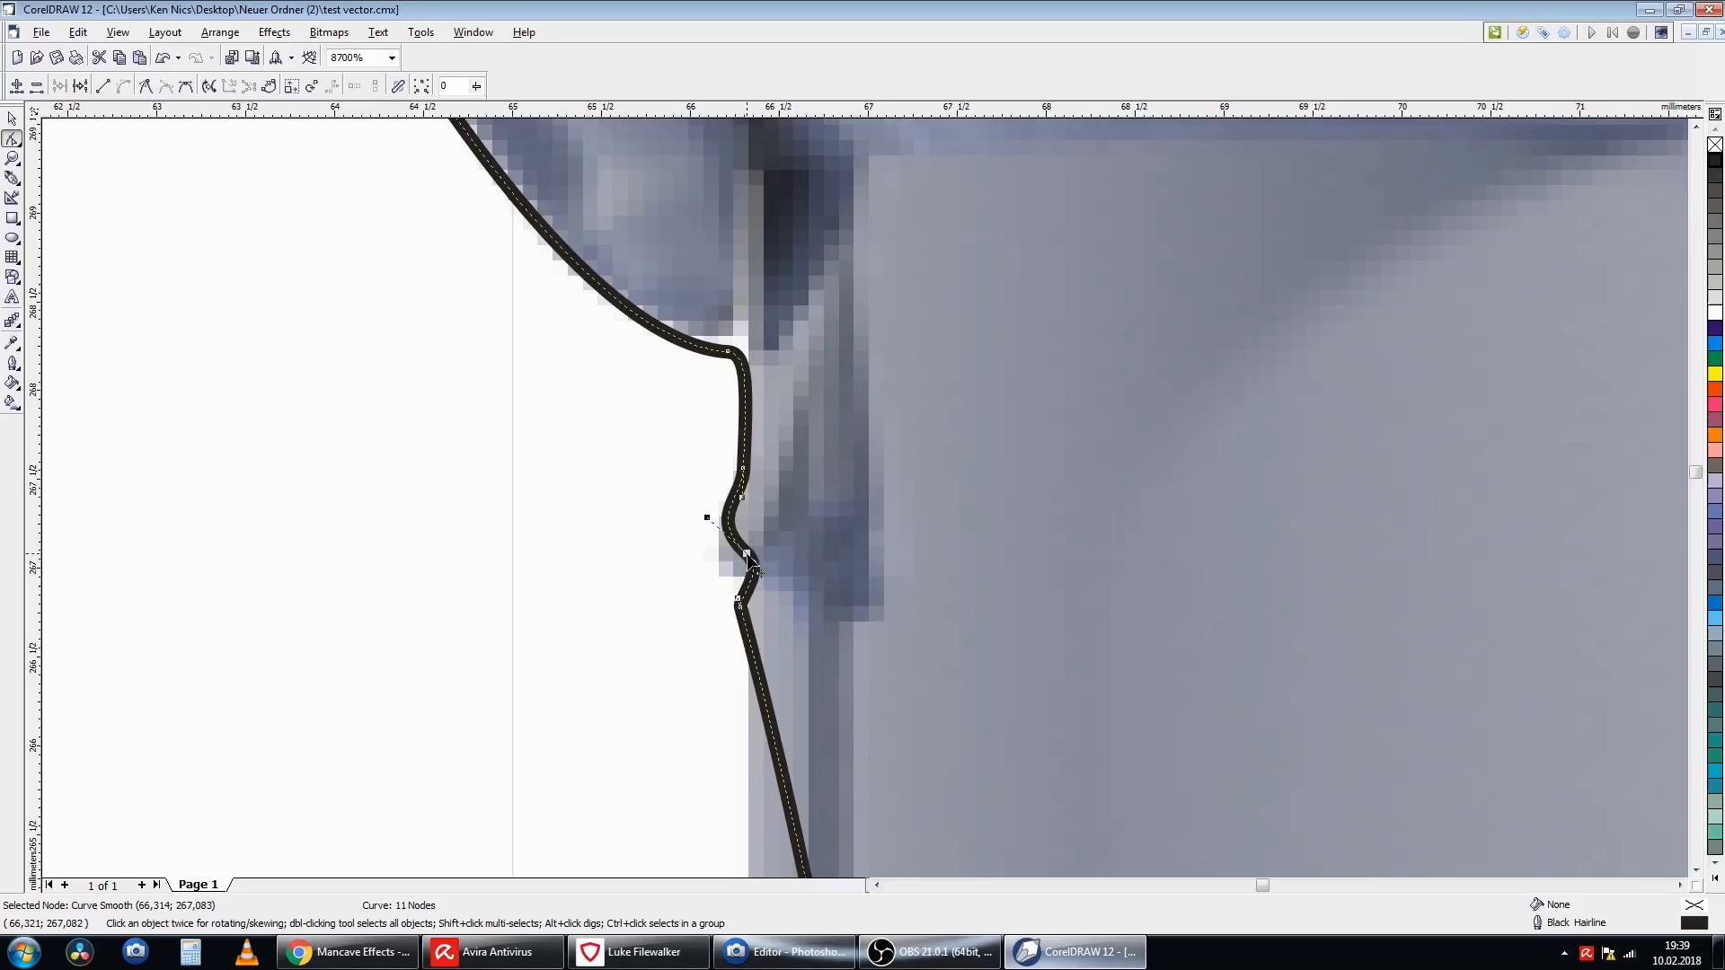
right_click(748, 561)
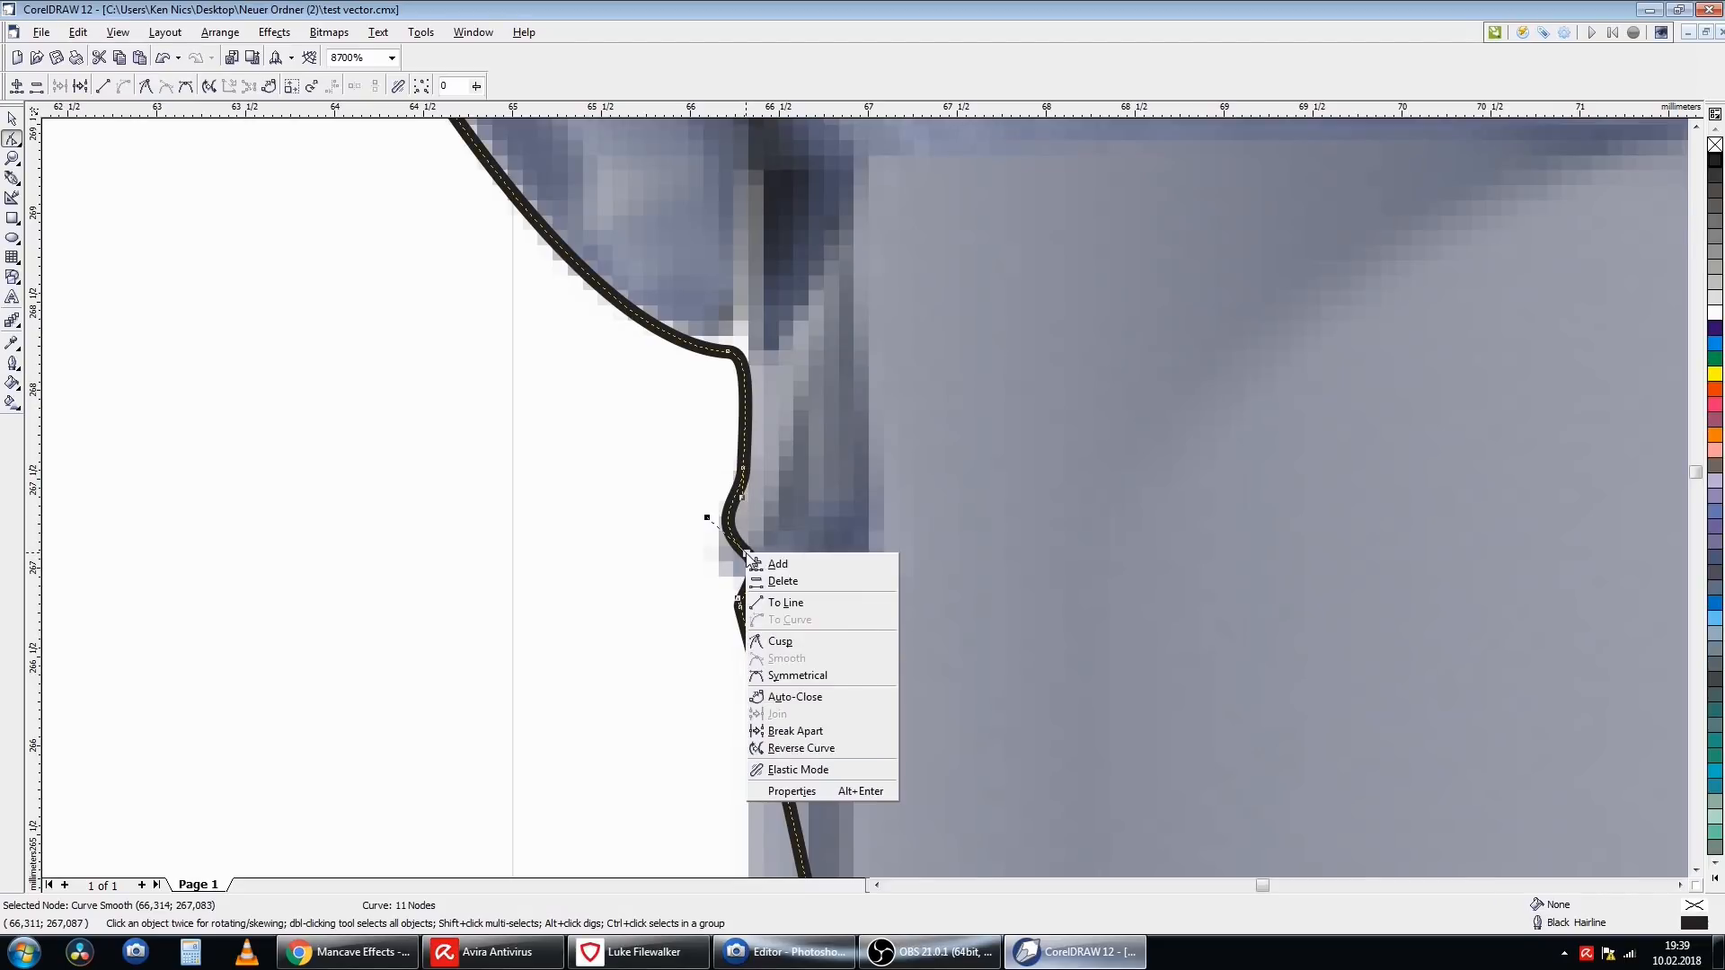
click(801, 608)
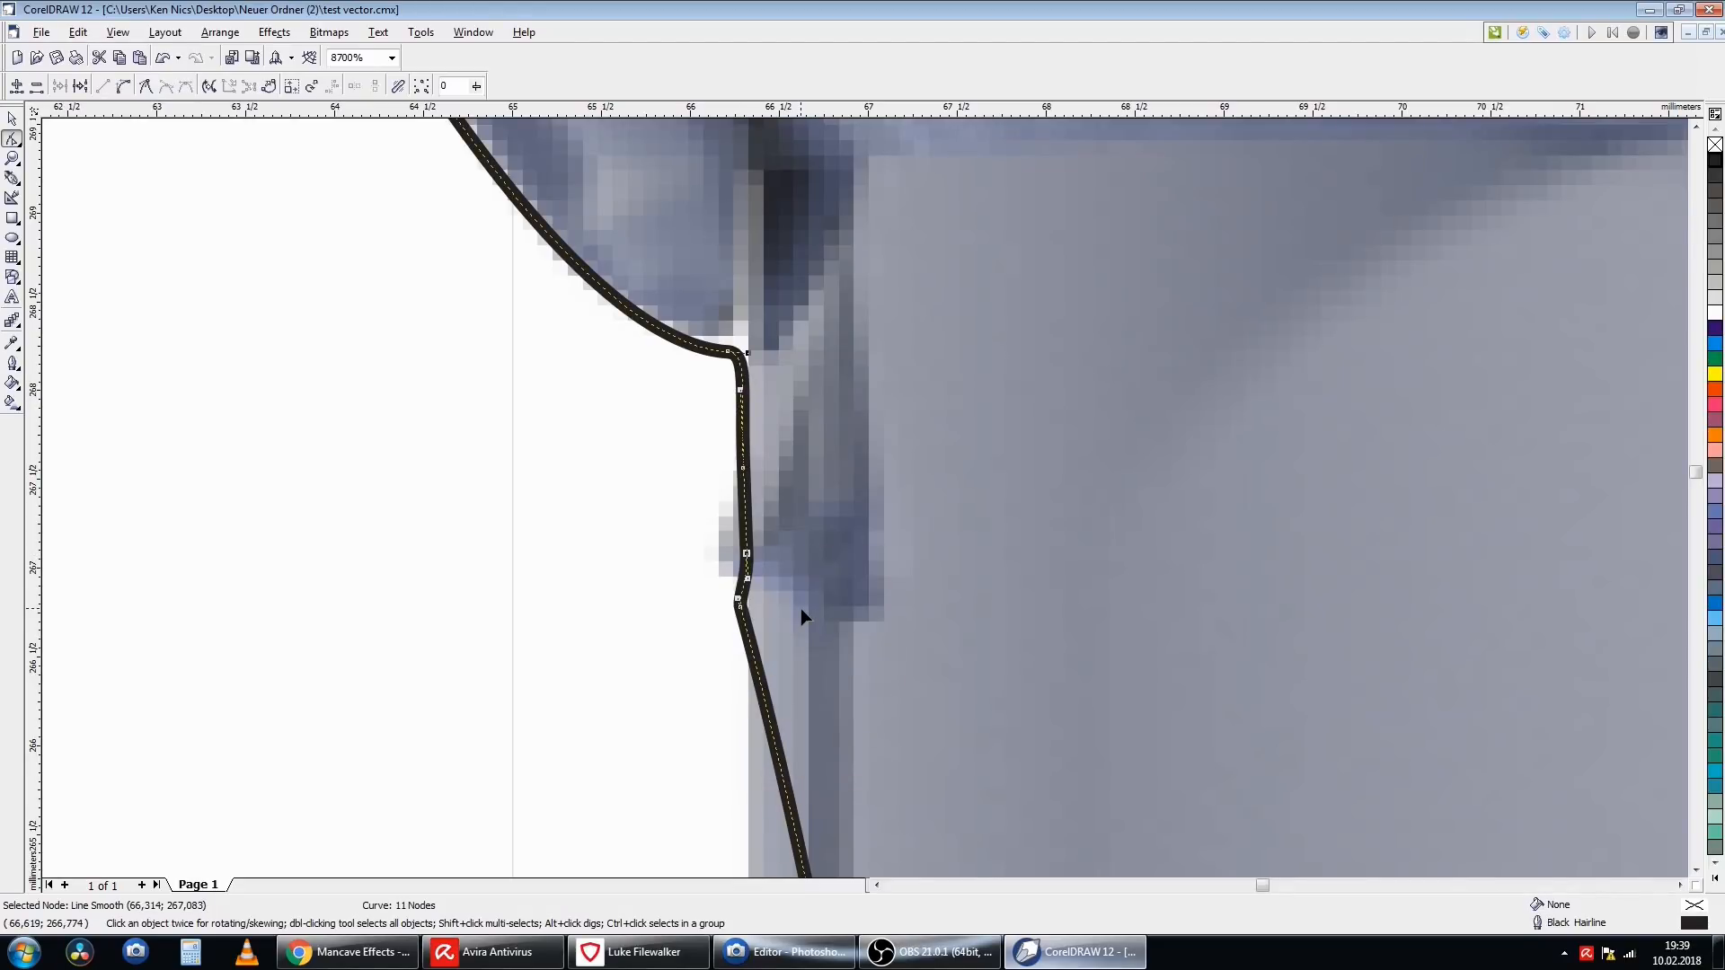
- Move the outline nodes onto the small protrusion's left edge and convert the segment between them to a straight line
drag(747, 555, 720, 517)
right_click(738, 576)
click(789, 622)
drag(745, 573, 719, 577)
- Move the outline onto the core's left edge above the elongated protrusion and pull the following node out to the protrusion's edge
click(1695, 871)
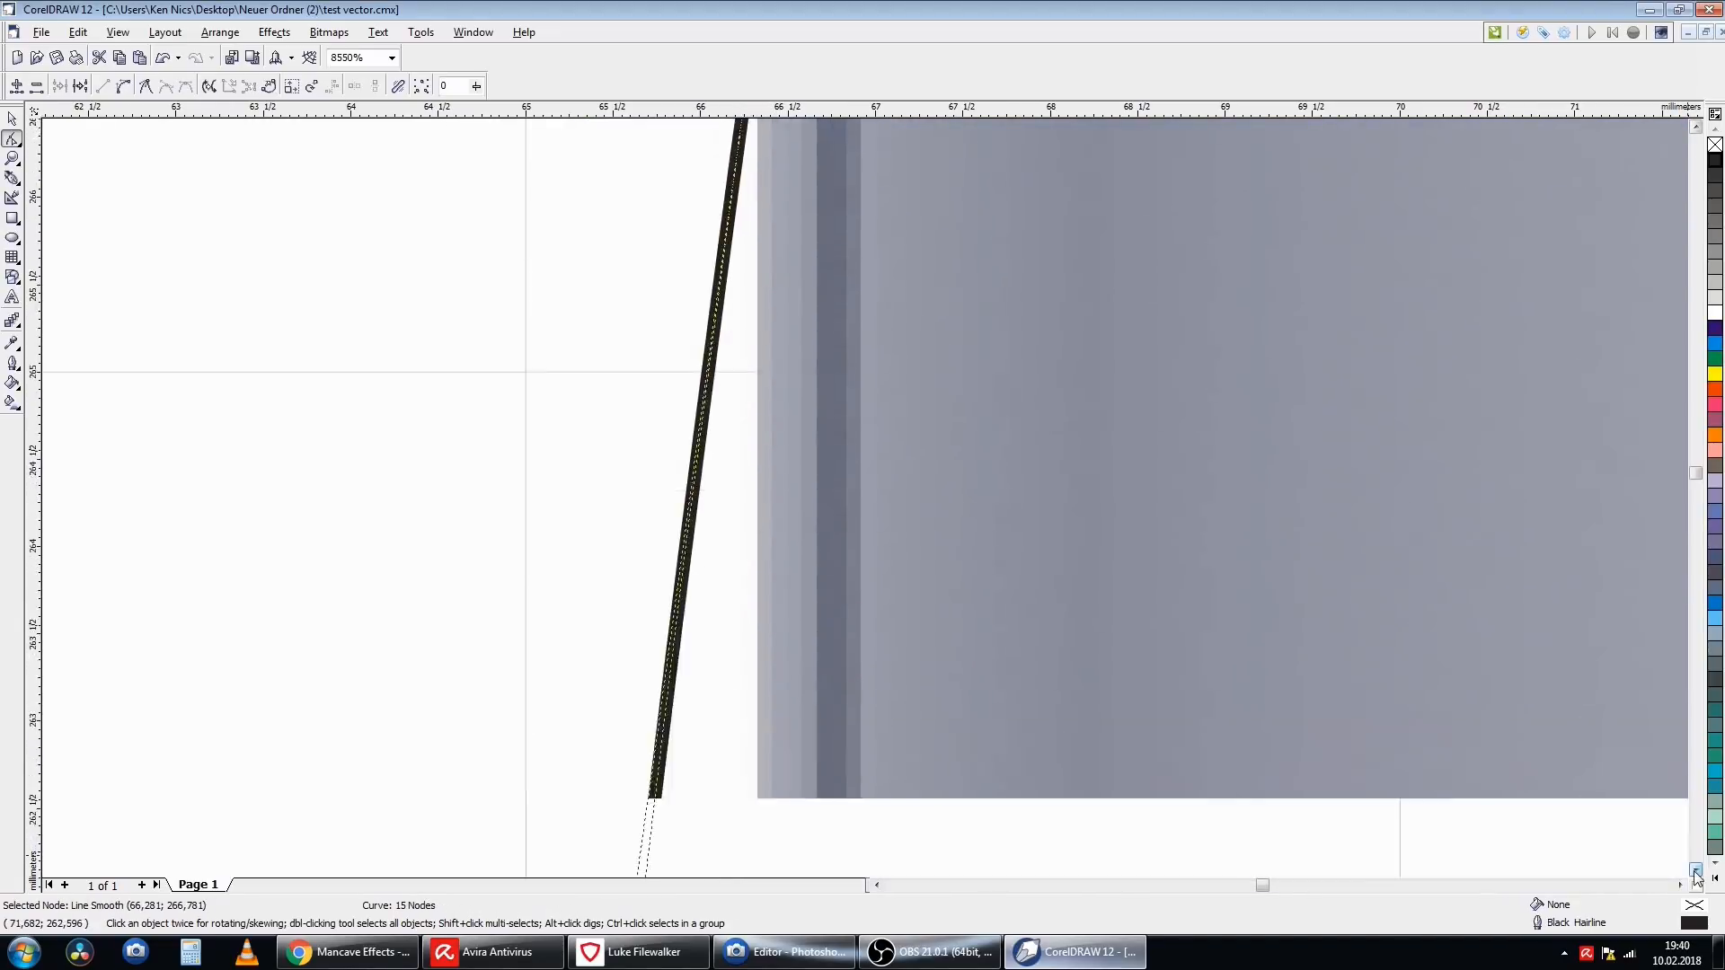
click(1696, 871)
drag(505, 477, 755, 477)
drag(754, 550, 710, 550)
- Place a node beside the elongated protrusion's lower left edge at about 66.0, 251.5 mm and convert its segment to a straight line
click(1695, 871)
drag(396, 832, 699, 832)
right_click(699, 832)
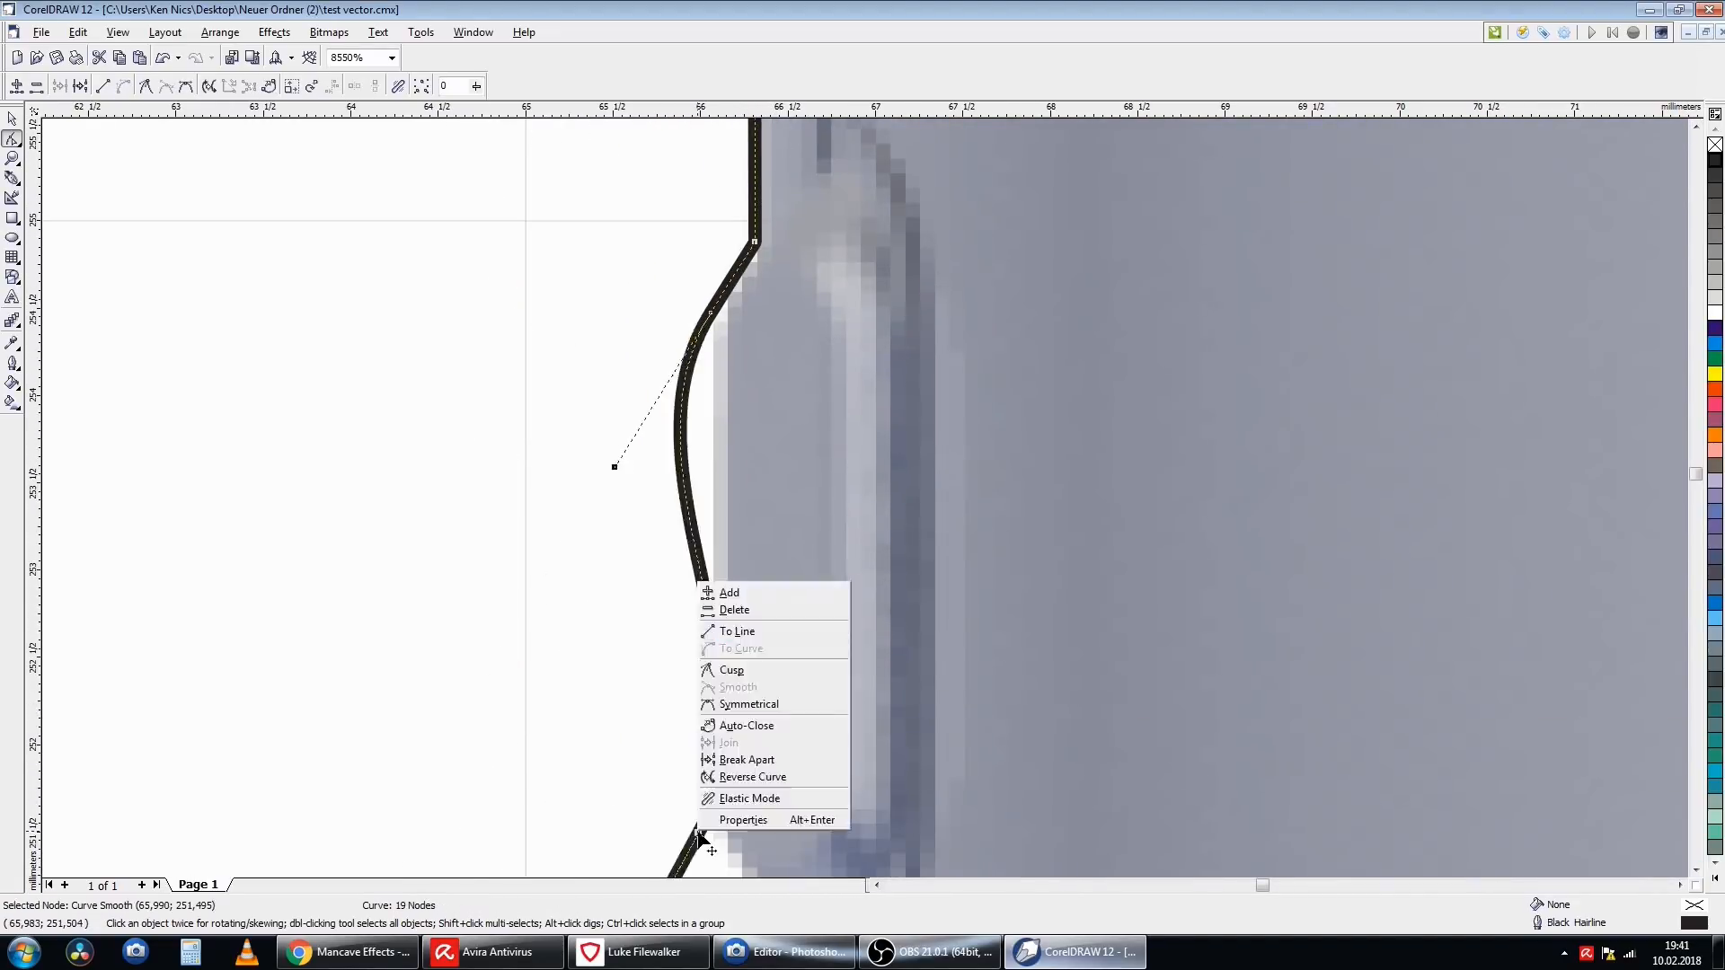
click(737, 632)
- Add a node below the elongated protrusion and bring the outline back onto the core's left edge
click(1695, 871)
click(1696, 871)
double_click(716, 508)
drag(715, 512, 759, 493)
drag(714, 589, 760, 604)
click(1695, 871)
click(1695, 871)
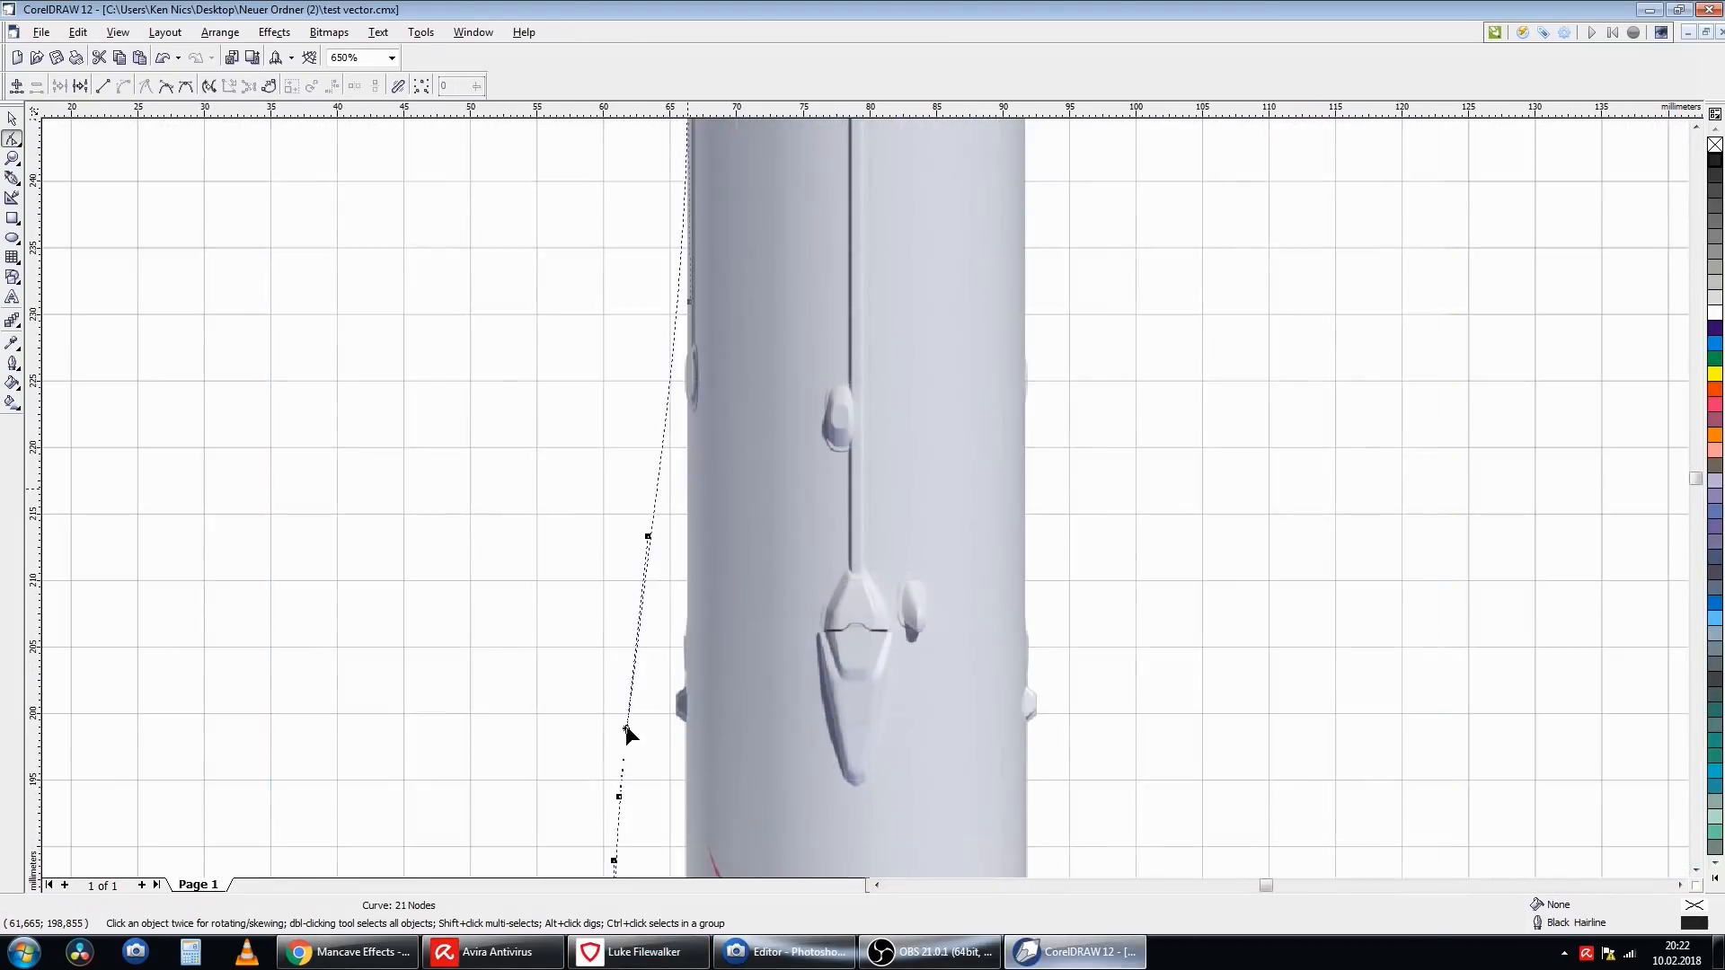
- Move the next outline nodes onto the core's left edge above and below the lower side protrusion
drag(590, 721, 679, 669)
drag(665, 732, 706, 743)
click(1695, 870)
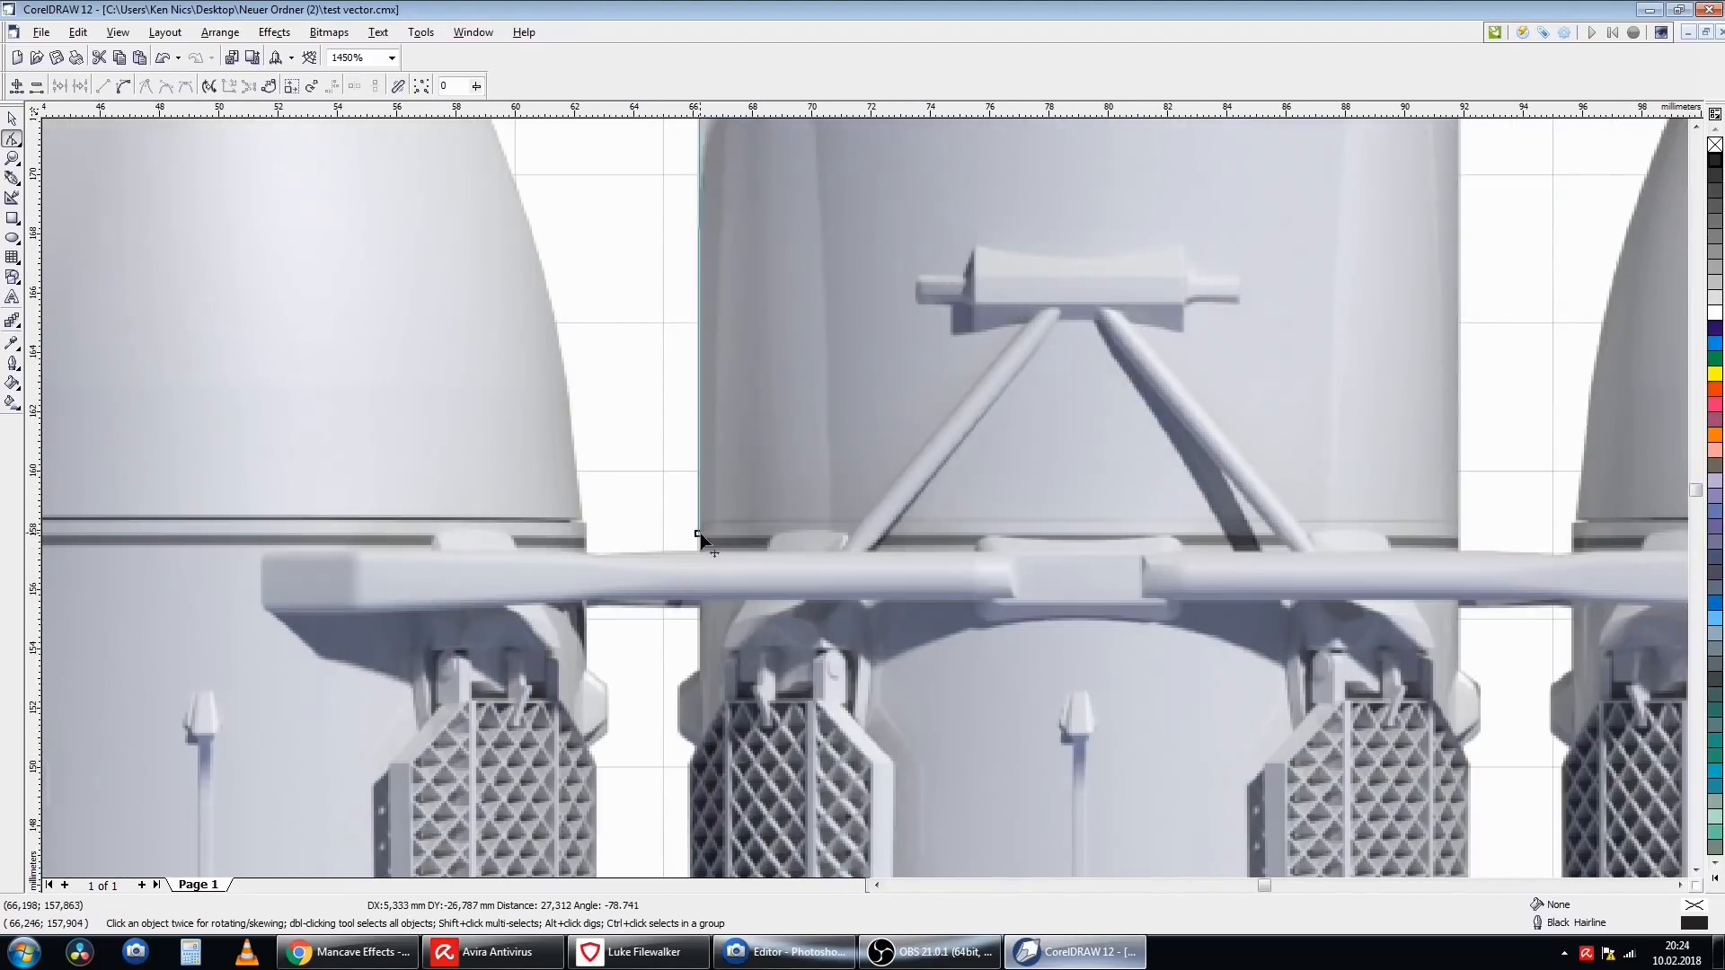
- Bring the outline across from the core's left edge to the left booster above the strut and edit its nose cone segment
drag(699, 532, 606, 514)
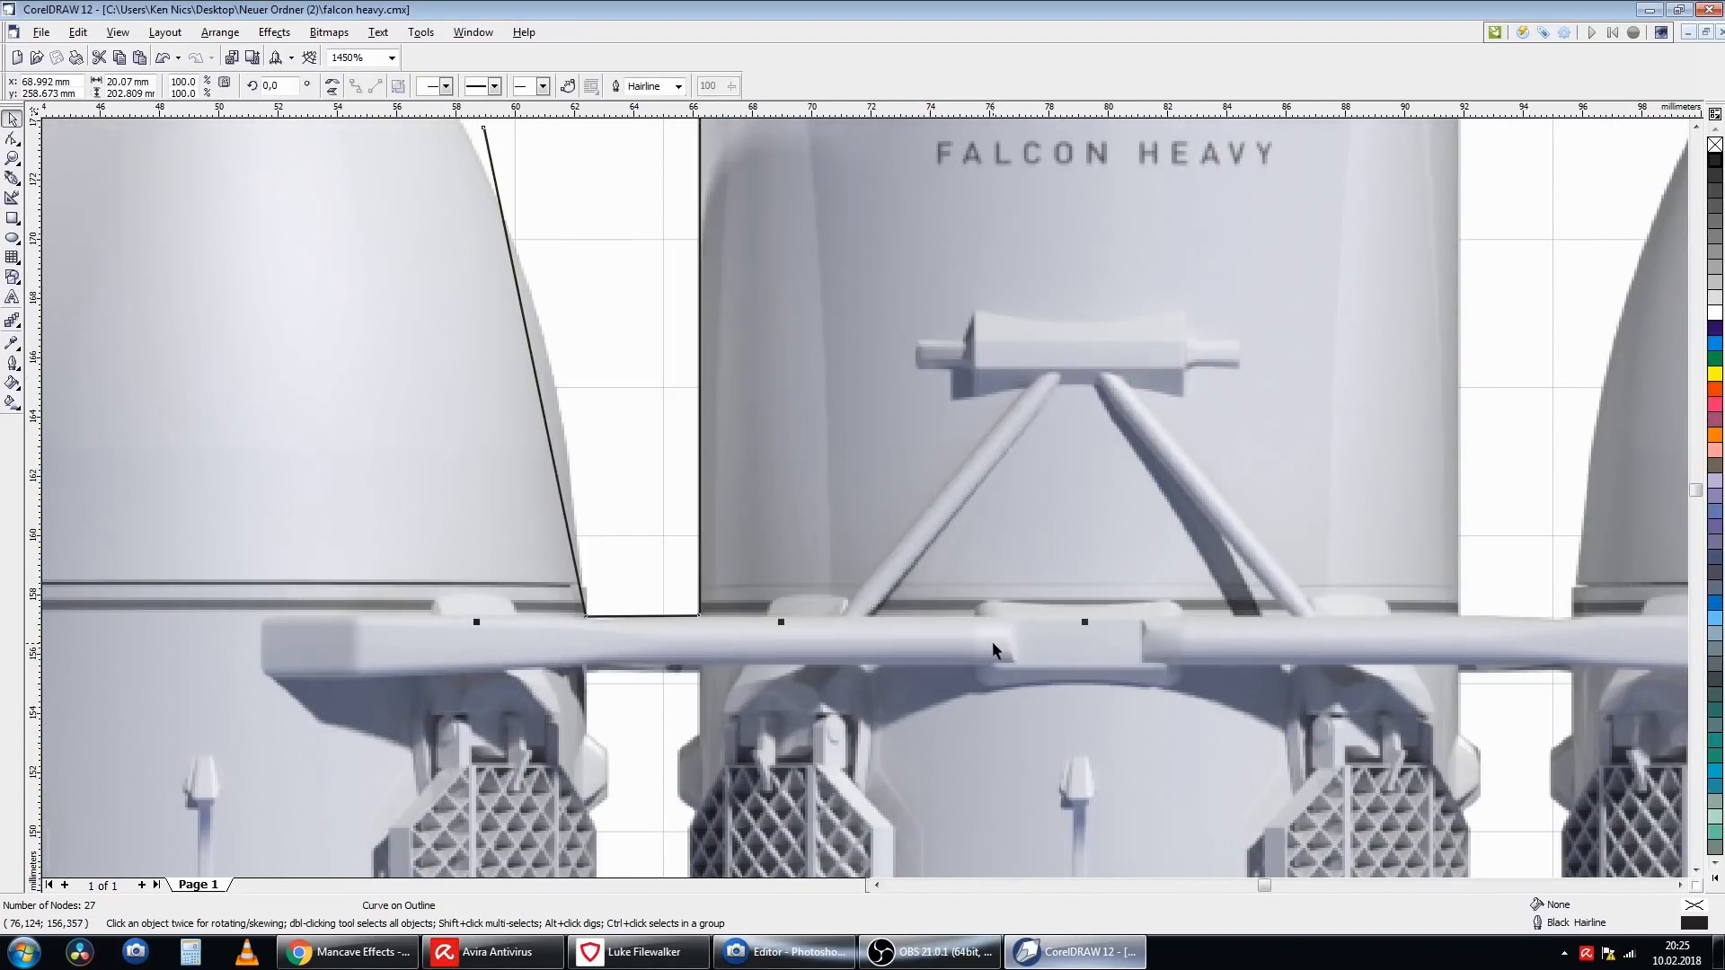
click(11, 139)
right_click(569, 531)
click(593, 547)
scroll(575, 607, up, 1)
click(1695, 127)
- Add a node on the left booster's nose cone and shape the outline up the cone's right side to its tip
double_click(757, 457)
drag(757, 457, 814, 373)
drag(647, 243, 661, 196)
click(1696, 871)
drag(920, 392, 954, 382)
click(1695, 127)
drag(467, 351, 457, 237)
- Carry the outline over the left booster's nose tip and place a node on its left flank at about 41.4, 174.7 mm
click(877, 885)
drag(504, 431, 197, 778)
drag(605, 268, 562, 309)
click(1696, 128)
drag(558, 437, 440, 632)
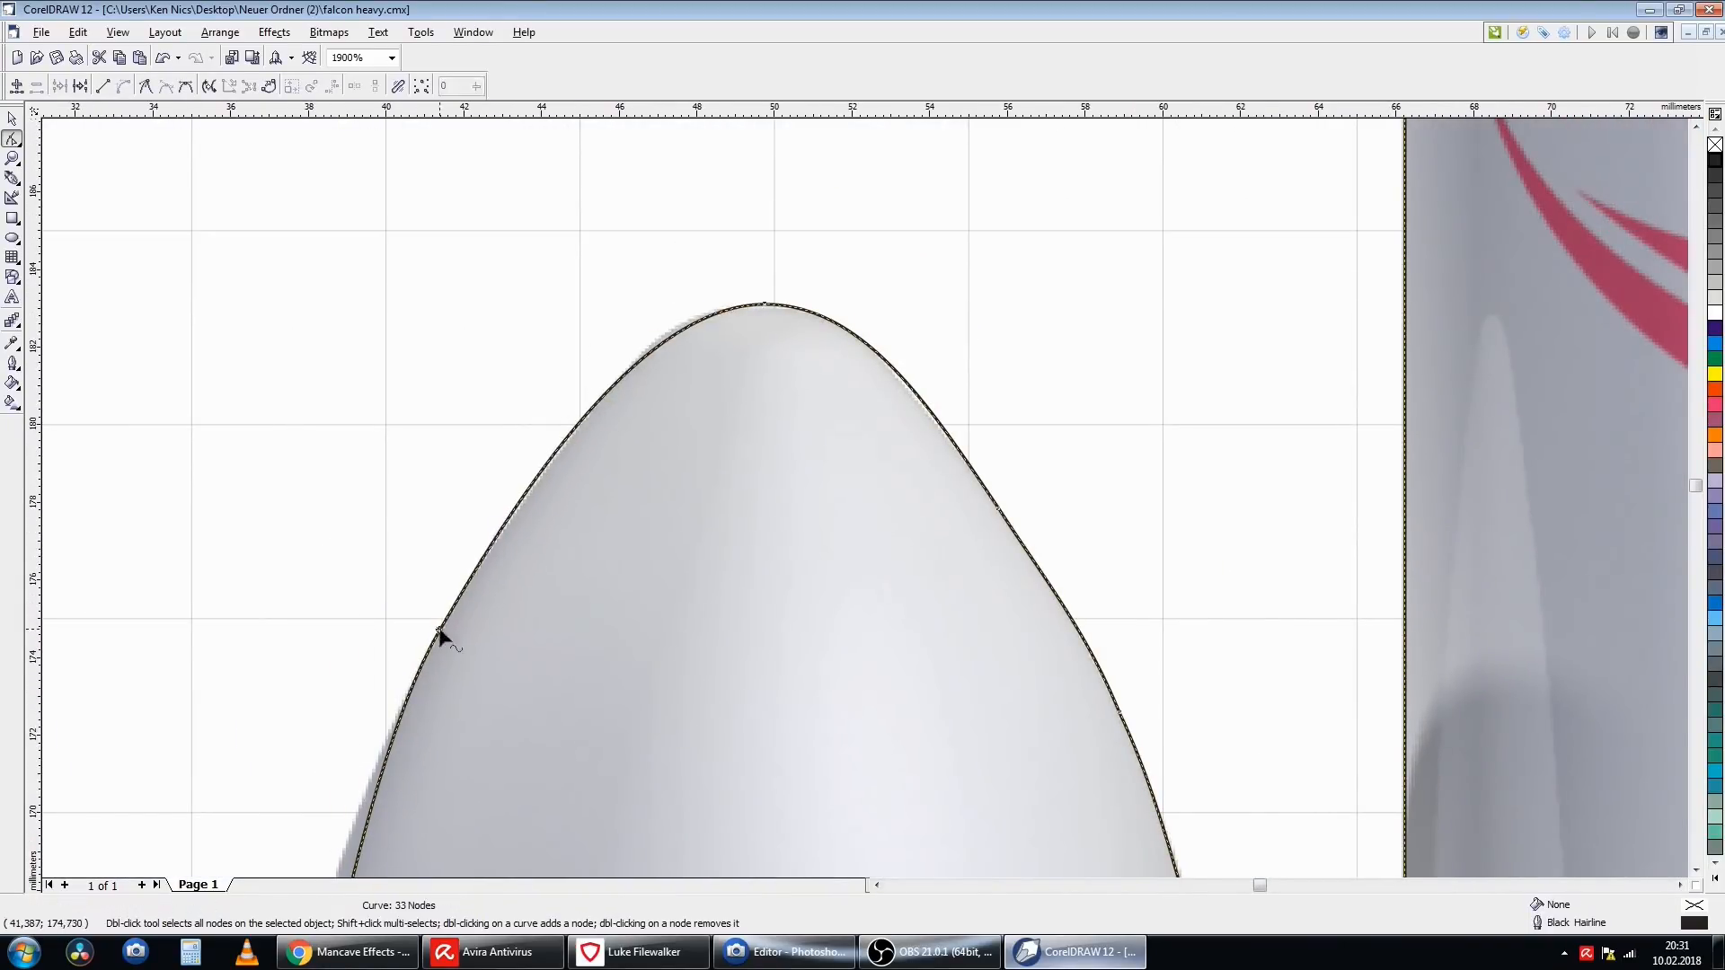
click(441, 632)
- Adjust the outline nodes along the left flank of the left booster's nose cone to match the image edge
click(1695, 870)
drag(316, 710, 308, 743)
click(1695, 128)
drag(441, 550, 439, 561)
drag(389, 623, 372, 672)
click(1696, 871)
drag(277, 295, 273, 303)
- Fit the outline around the collar below the left booster's nose cone, with a node at about 36.7, 157.4 mm
click(1695, 871)
drag(273, 216, 261, 483)
scroll(261, 254, up, 2)
drag(259, 570, 261, 422)
scroll(270, 404, up, 2)
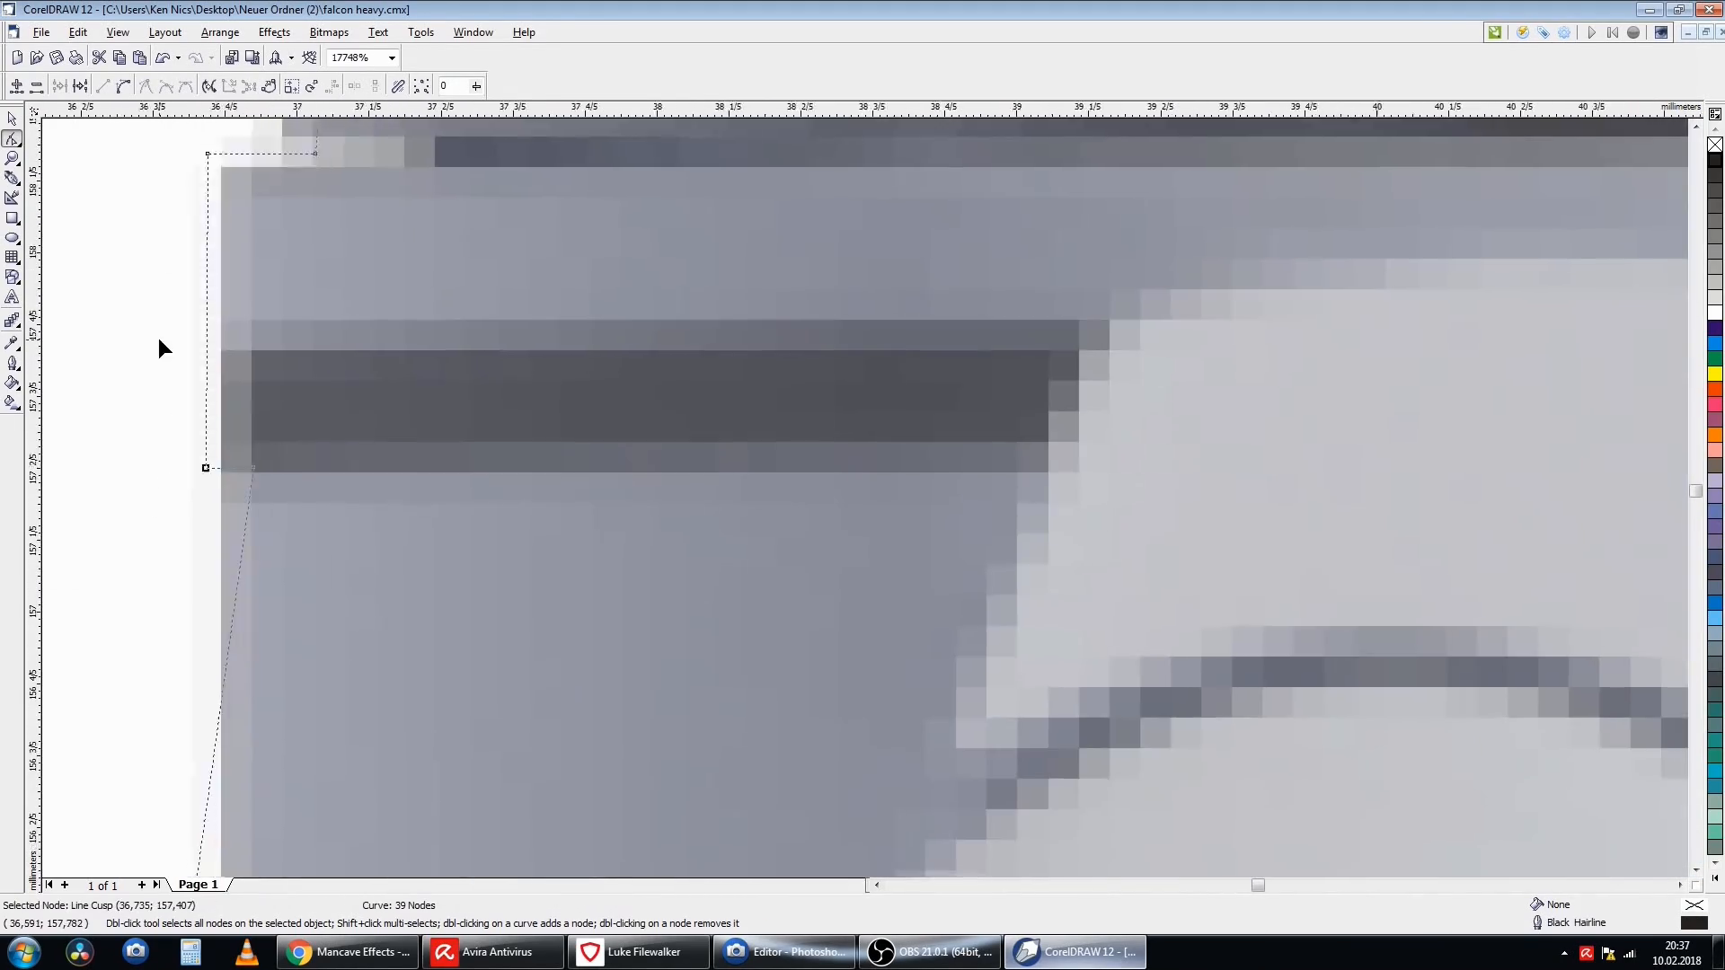
- Add another outline node beside the left booster's collar and save the drawing
scroll(158, 338, down, 5)
scroll(57, 514, up, 5)
double_click(404, 550)
click(1696, 870)
scroll(422, 518, down, 3)
key(ctrl+s)
- Reselect the traced outline for node editing and move its node farther down the left booster's left edge
click(12, 119)
click(568, 406)
click(12, 138)
scroll(584, 584, up, 2)
drag(581, 364, 635, 776)
scroll(589, 770, down, 5)
- Fit the outline to the left booster's engine section and place a node under the engine ring at about 38.46, -128.95 mm
scroll(636, 449, up, 5)
scroll(826, 504, down, 2)
click(1696, 606)
scroll(498, 415, up, 3)
drag(955, 612, 932, 617)
scroll(930, 616, down, 2)
scroll(769, 379, down, 4)
scroll(769, 380, up, 2)
double_click(768, 619)
drag(768, 619, 790, 620)
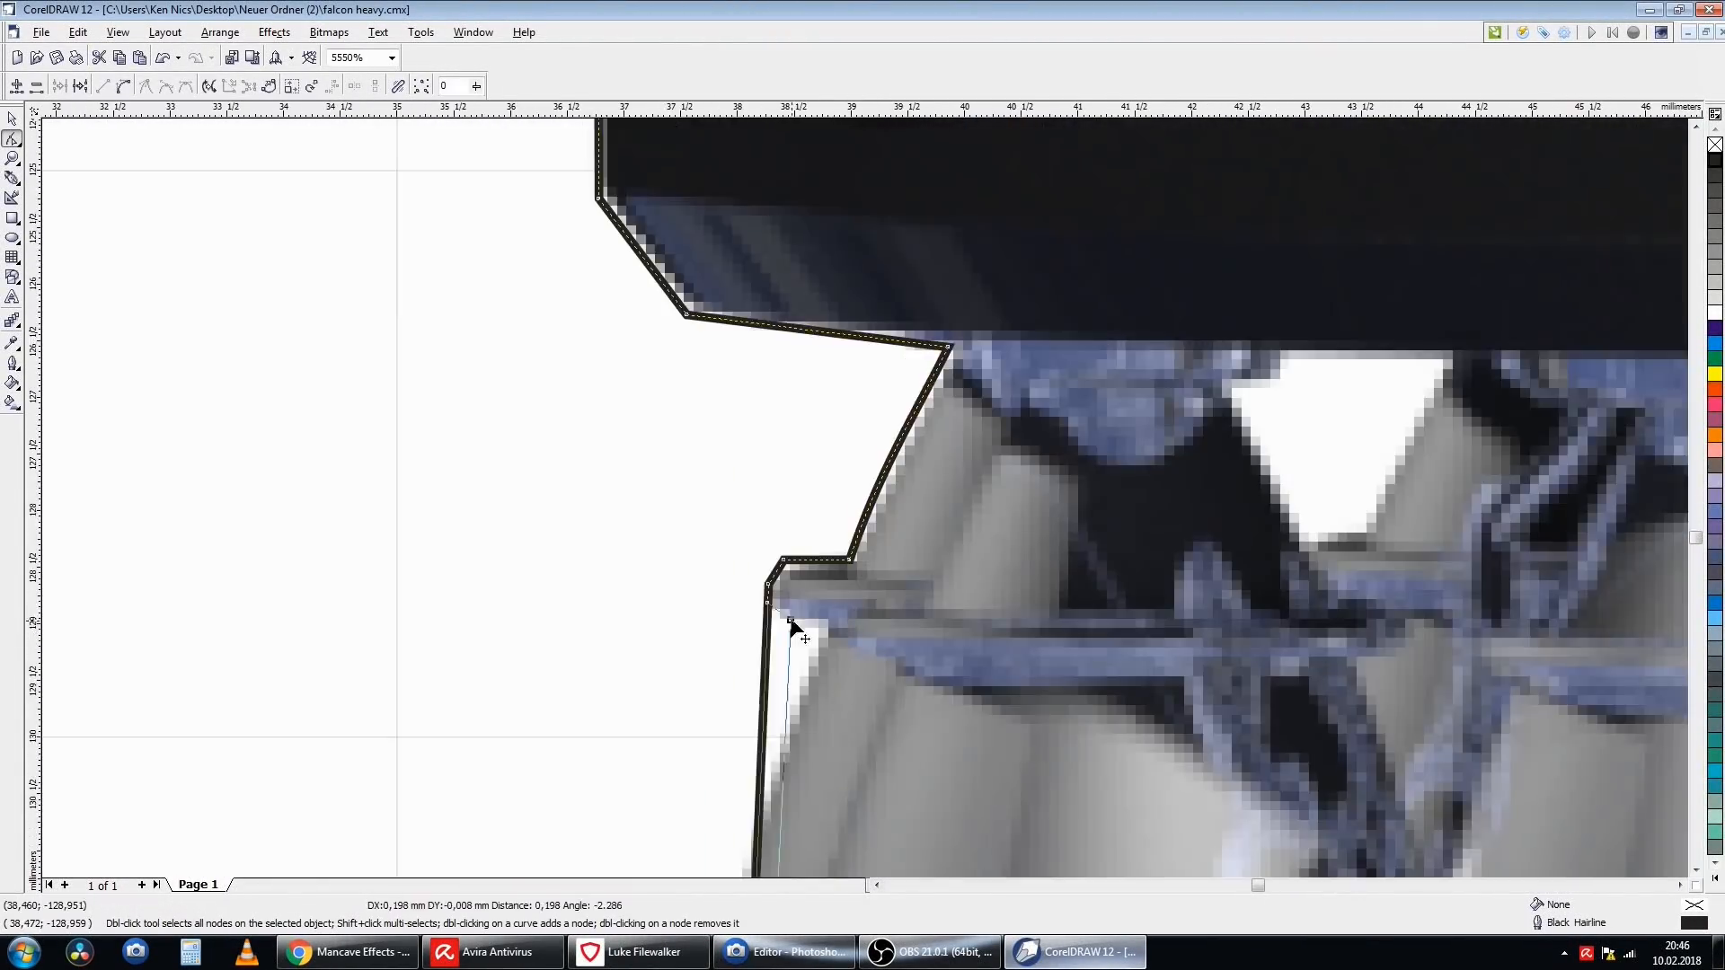
- Add and position outline nodes along the lower rims of the left booster's engine nozzles
scroll(791, 620, down, 2)
scroll(681, 449, up, 2)
double_click(681, 449)
click(1680, 886)
drag(597, 546, 805, 561)
click(1680, 885)
double_click(1198, 516)
drag(918, 496, 927, 497)
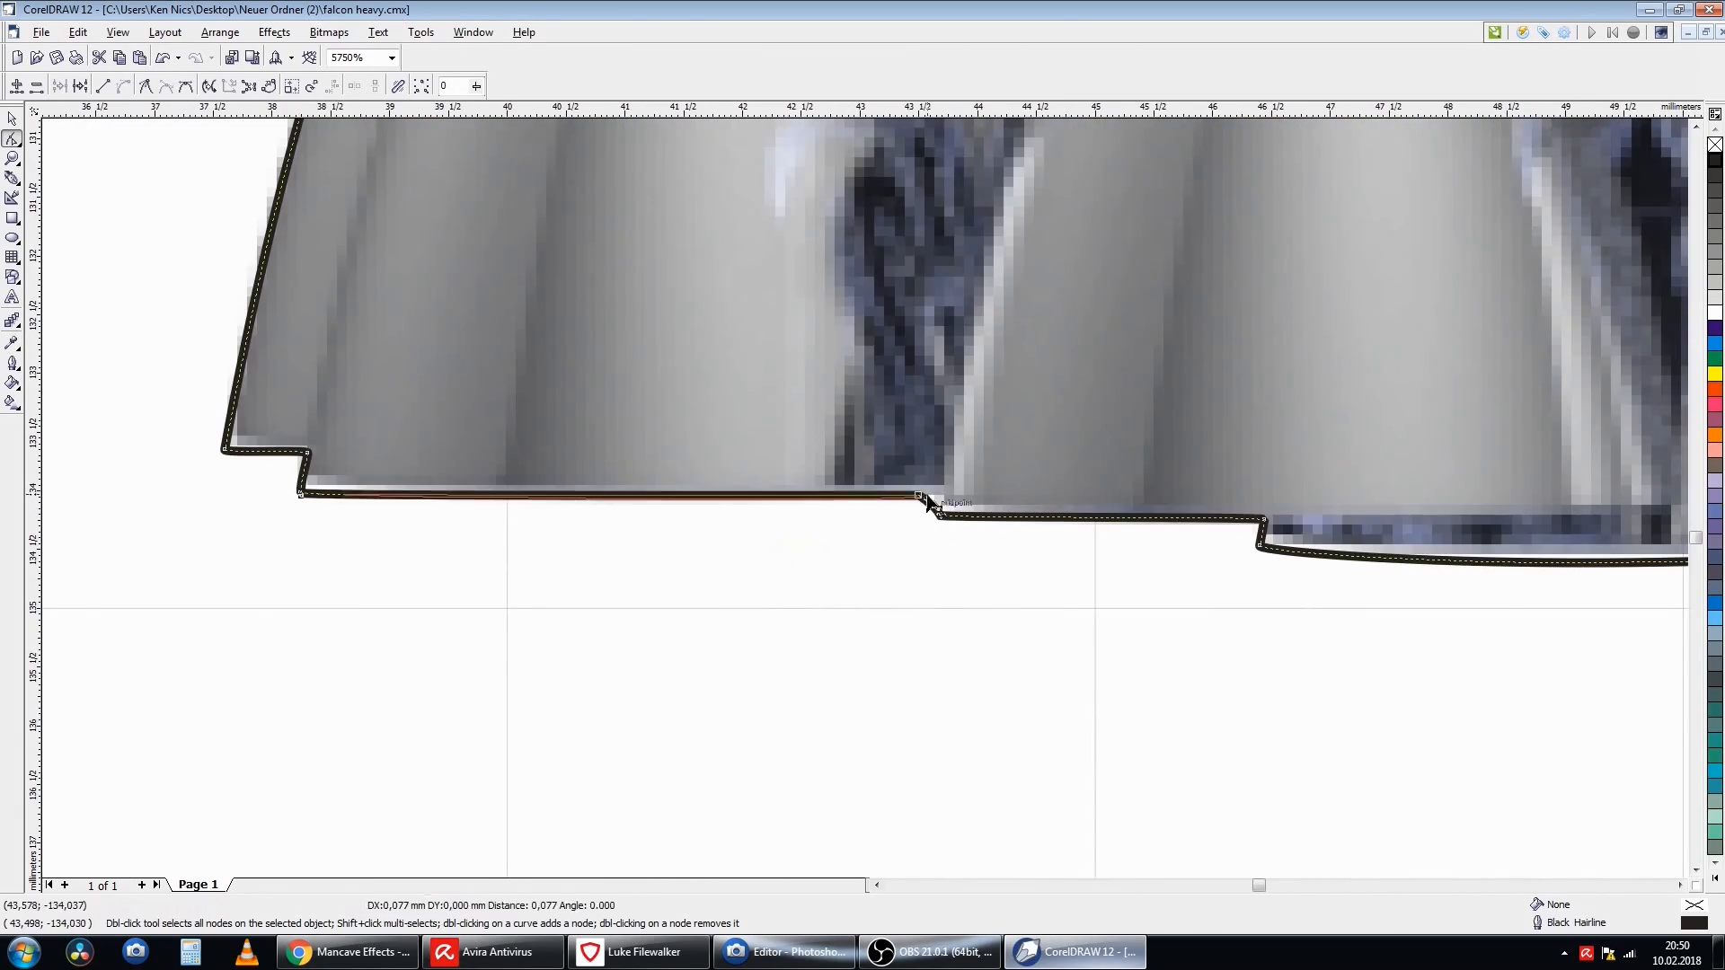
- Continue fitting the outline around the left booster's engines and up along the gap beside the core
scroll(928, 503, down, 3)
scroll(718, 449, up, 1)
right_click(704, 293)
drag(685, 359, 631, 346)
scroll(631, 347, up, 1)
click(1697, 127)
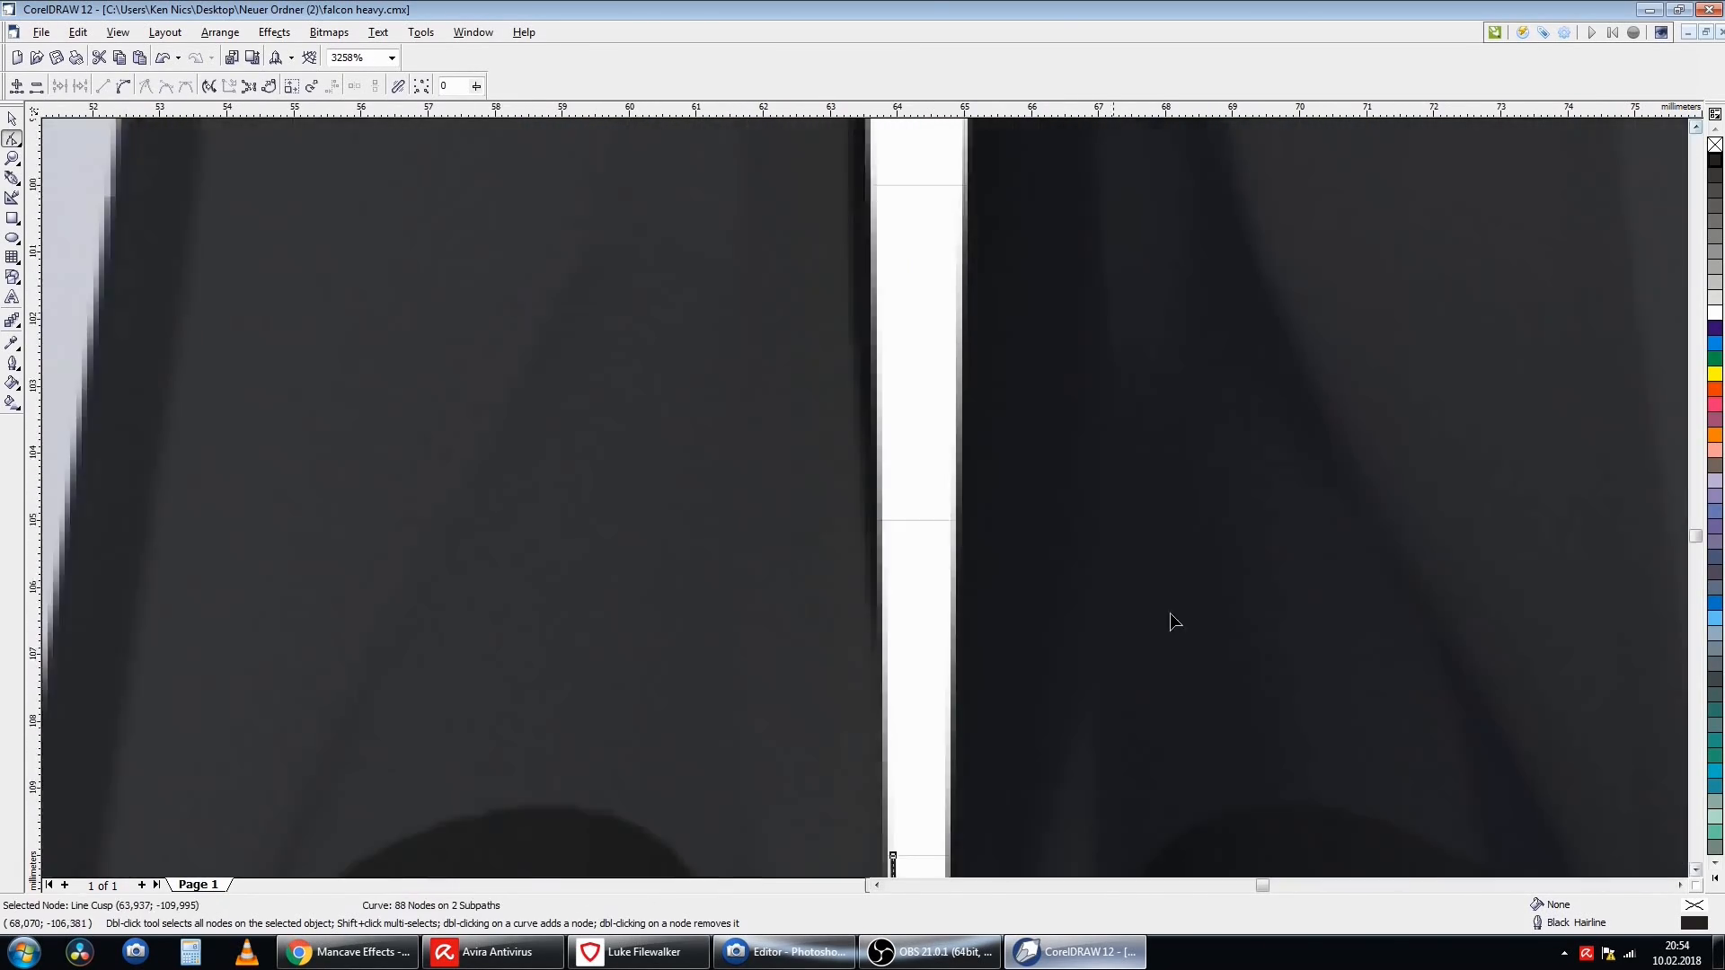
- Trace the lower rims of the core's engines, placing a node at about 75.9, -134.5 mm and extending the outline beyond it
scroll(1171, 614, down, 2)
scroll(627, 616, down, 1)
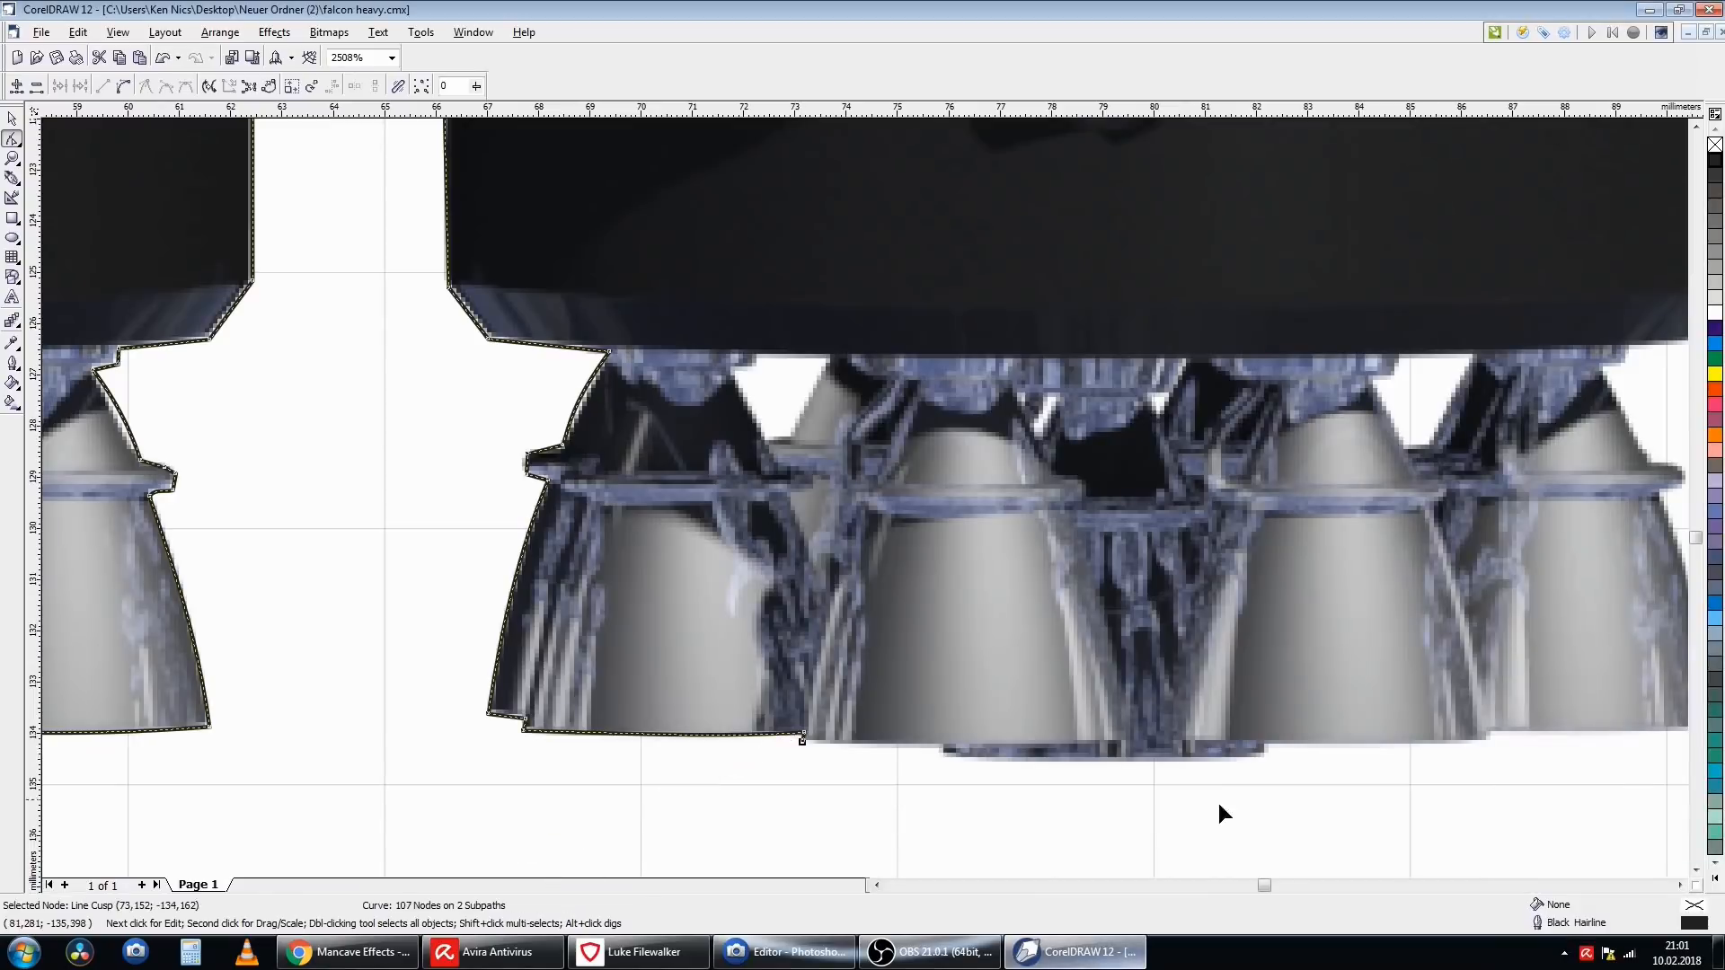
double_click(944, 753)
drag(943, 753, 942, 757)
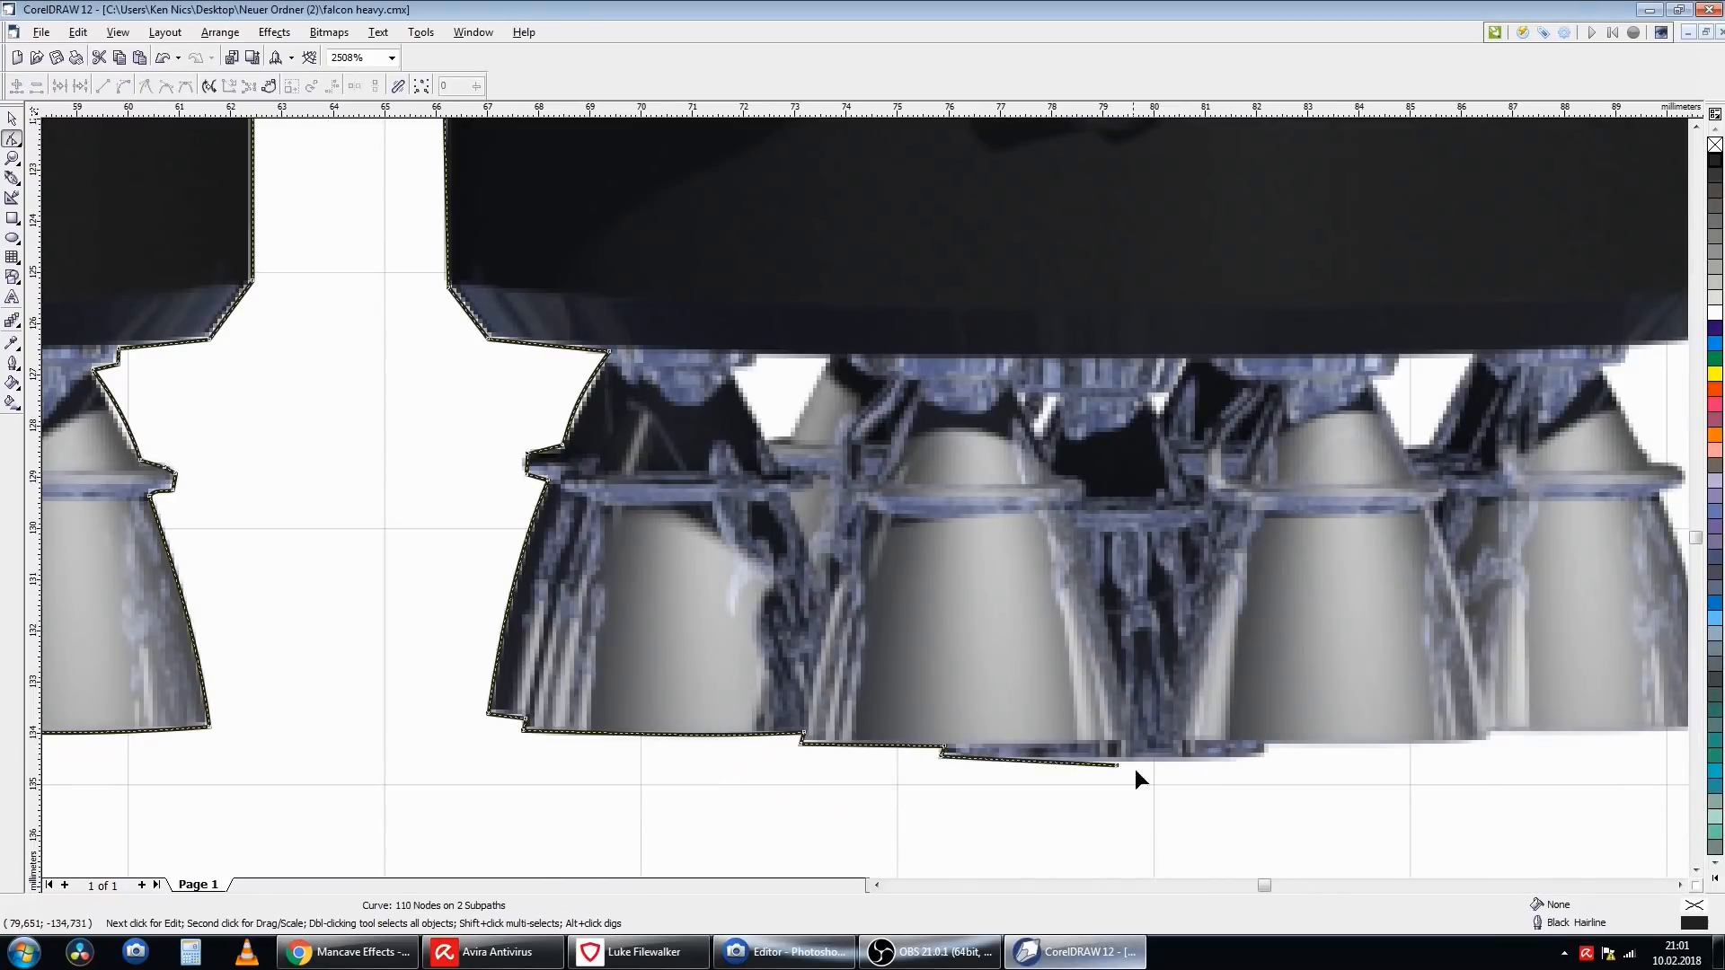
scroll(1135, 769, down, 2)
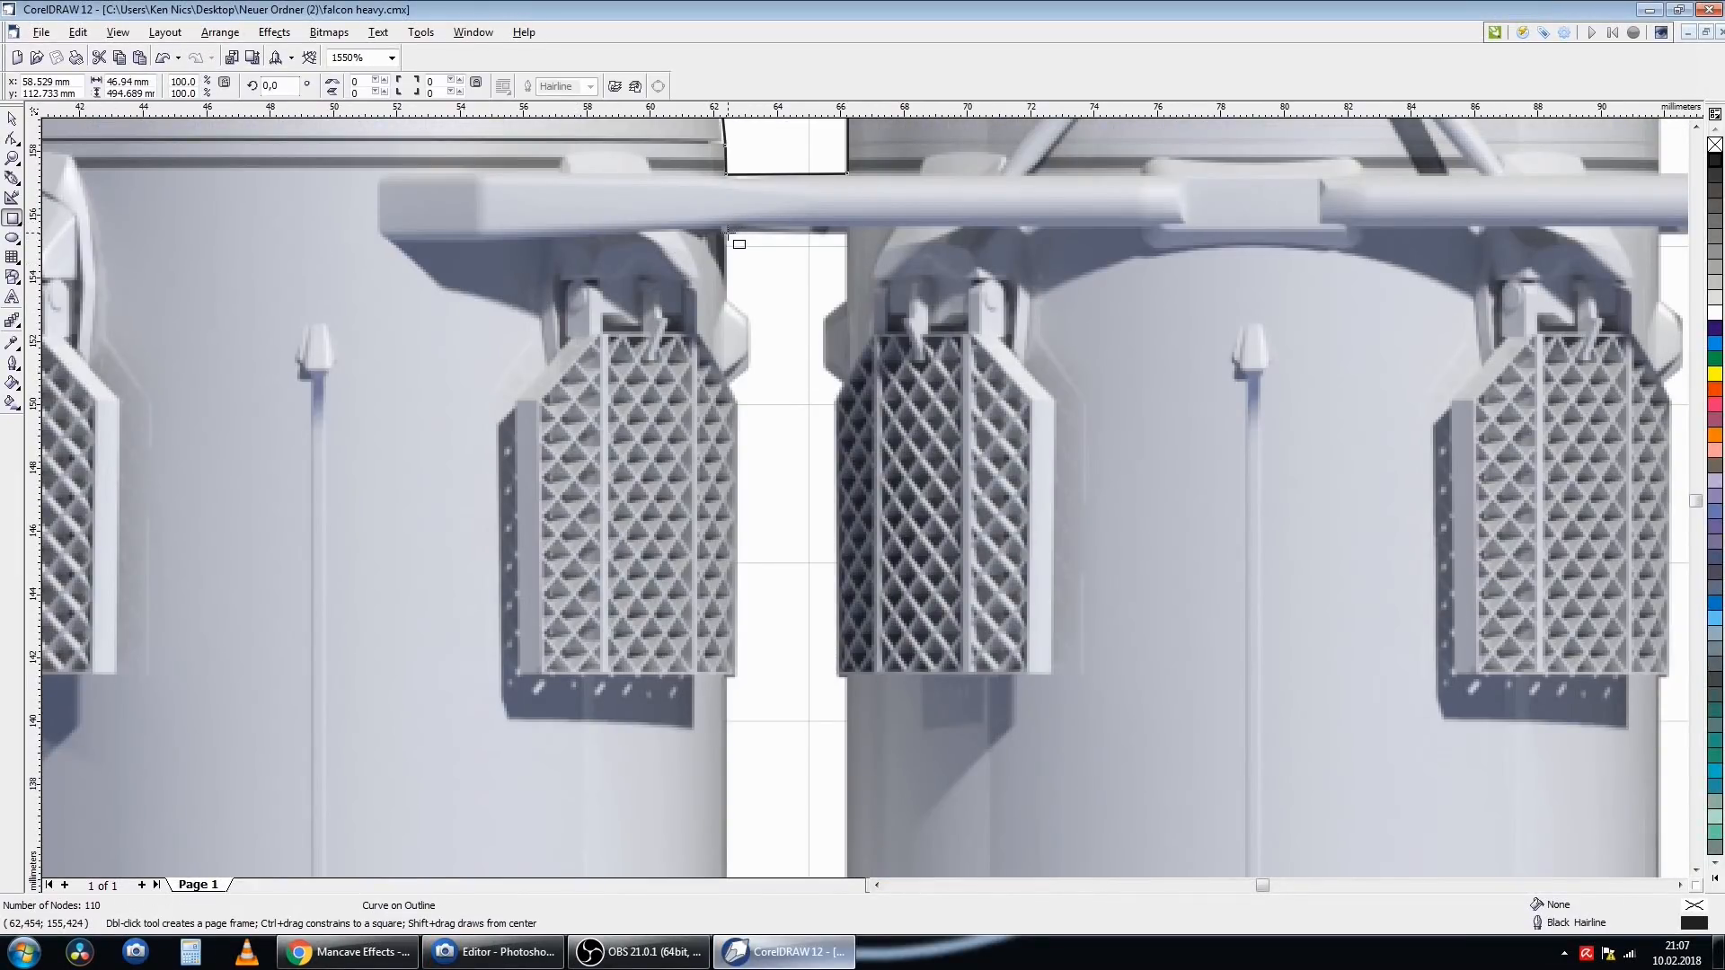
- Draw a tall rectangle over the gap between the left booster and core below the strut and edit its left edge as a curve
drag(729, 230, 845, 844)
drag(832, 965, 832, 966)
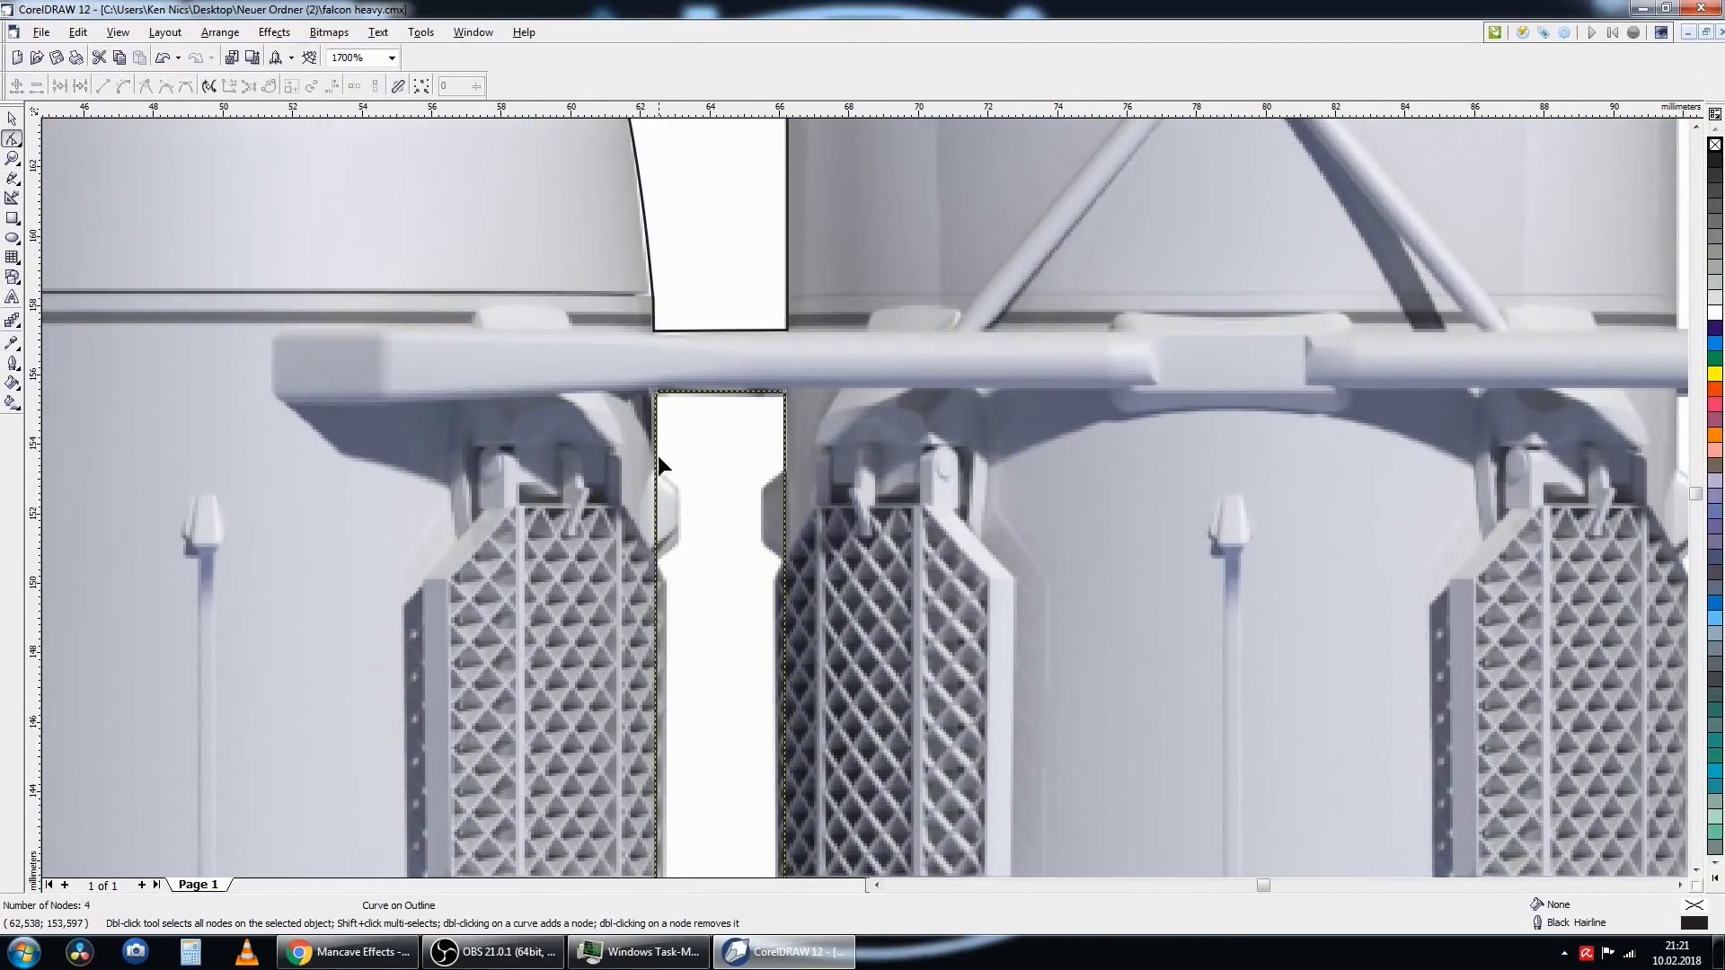
right_click(657, 456)
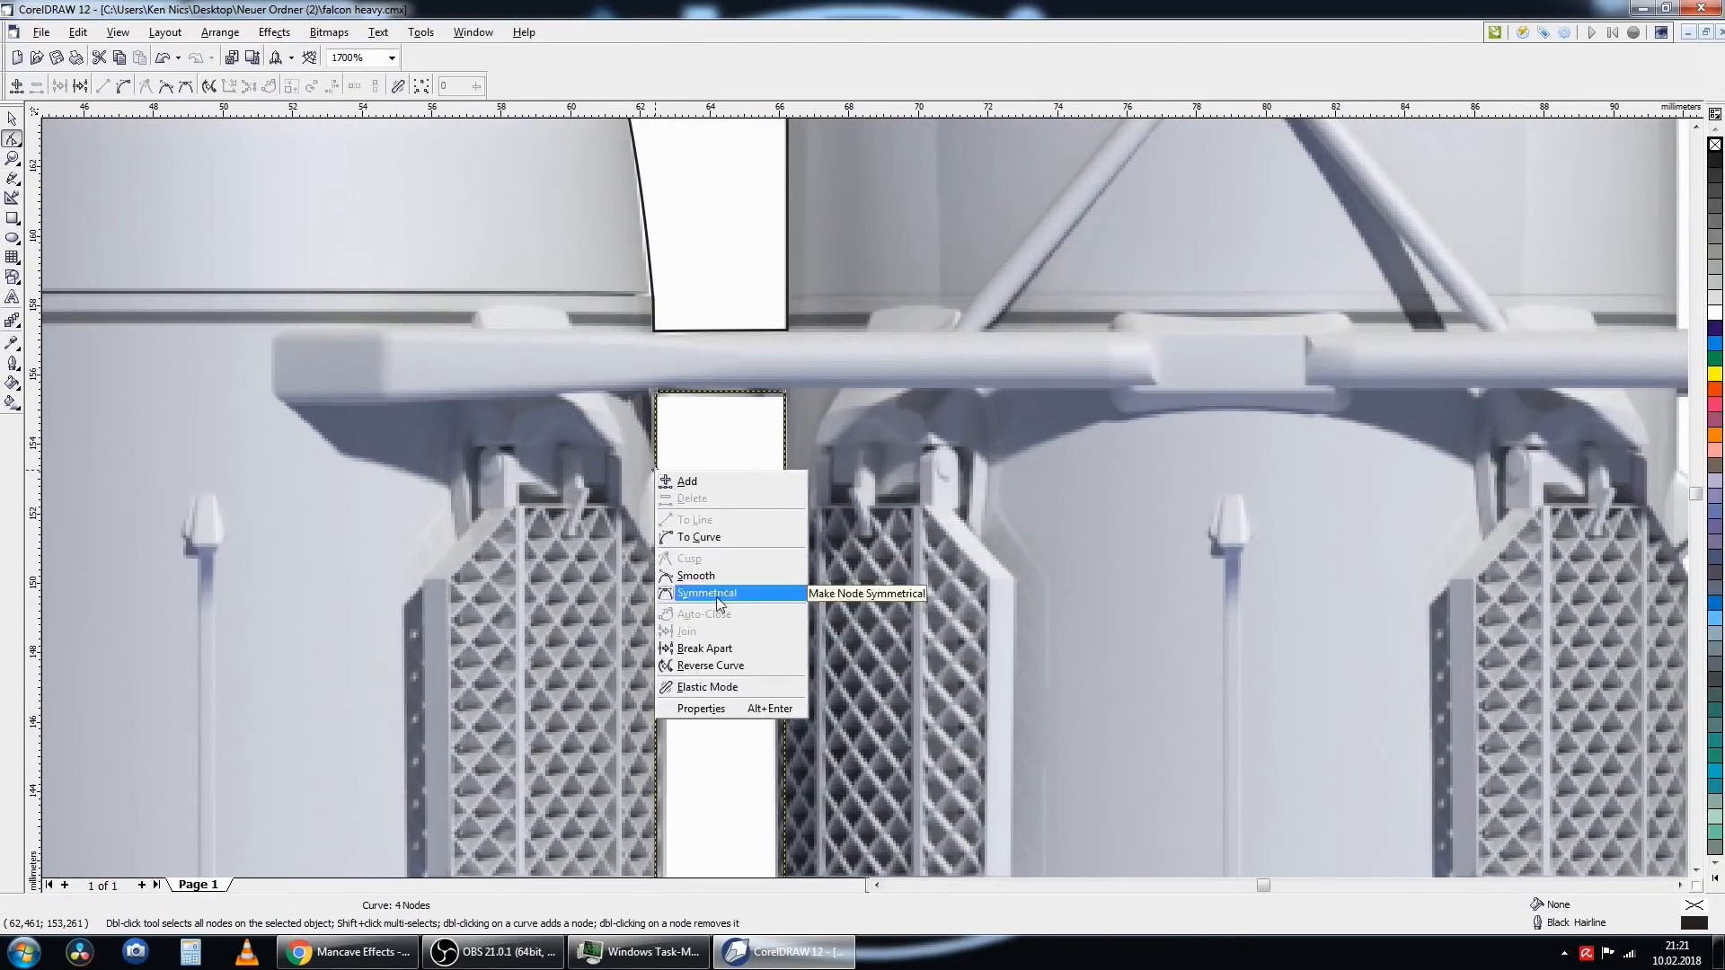
click(715, 596)
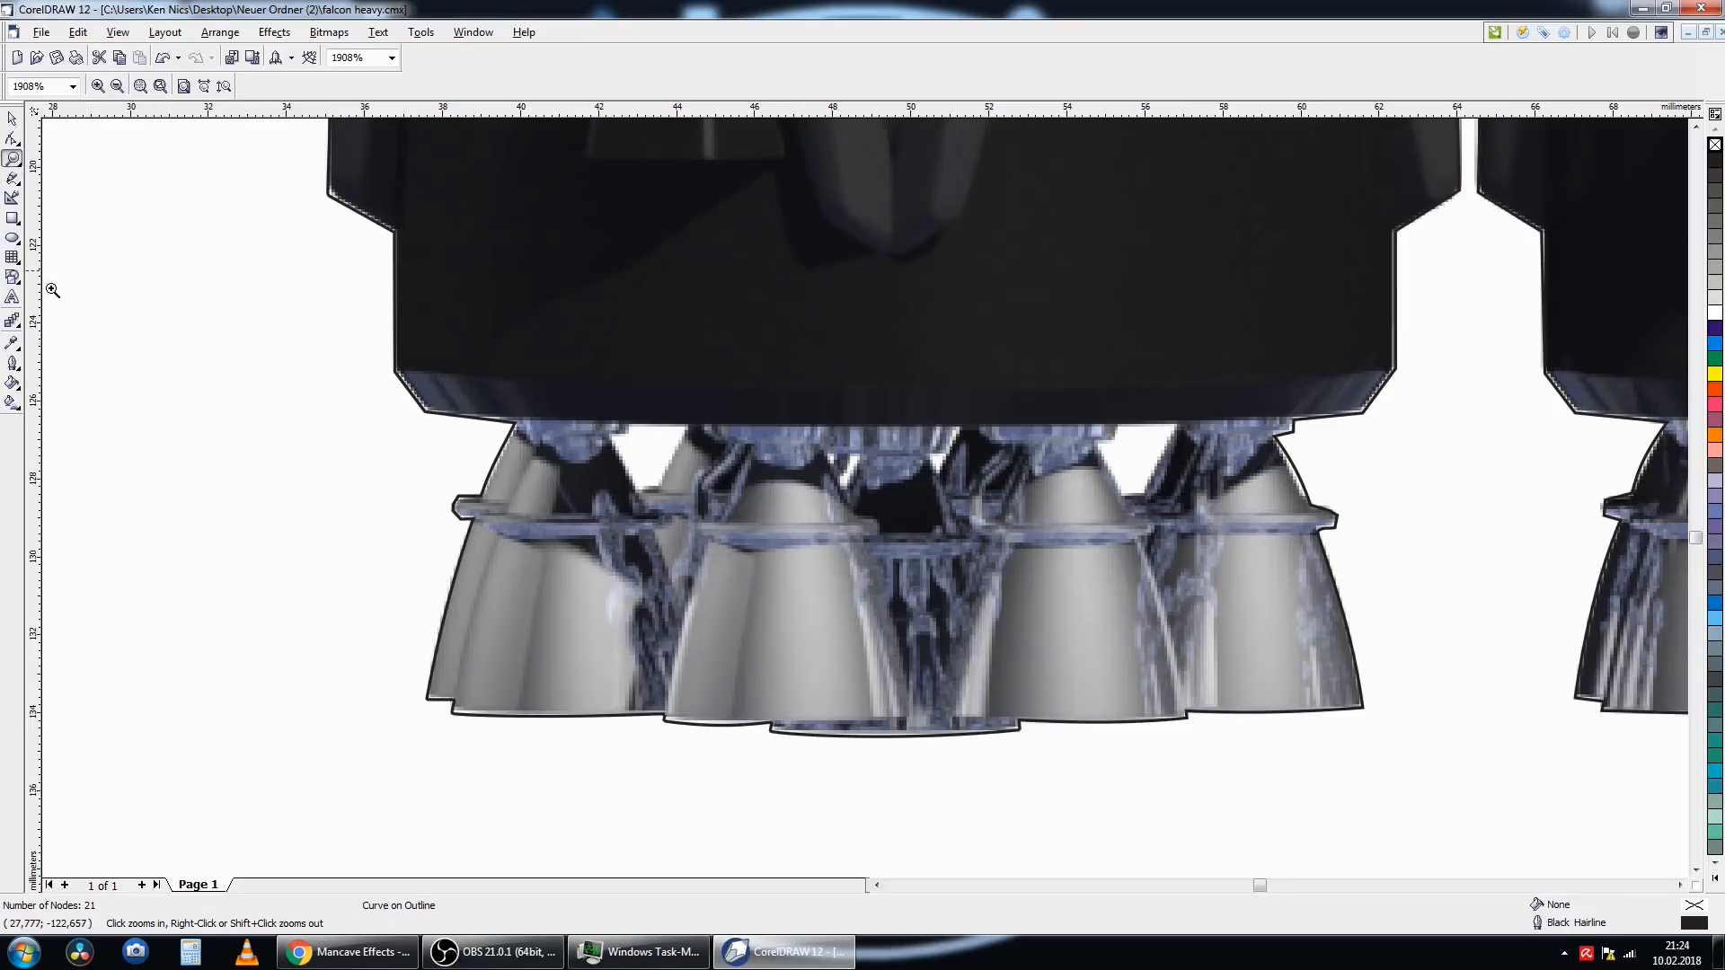
- Draw a rectangle about 2.4 by 1.8 mm over the left booster's first engine gap and raise its lower edge
click(13, 218)
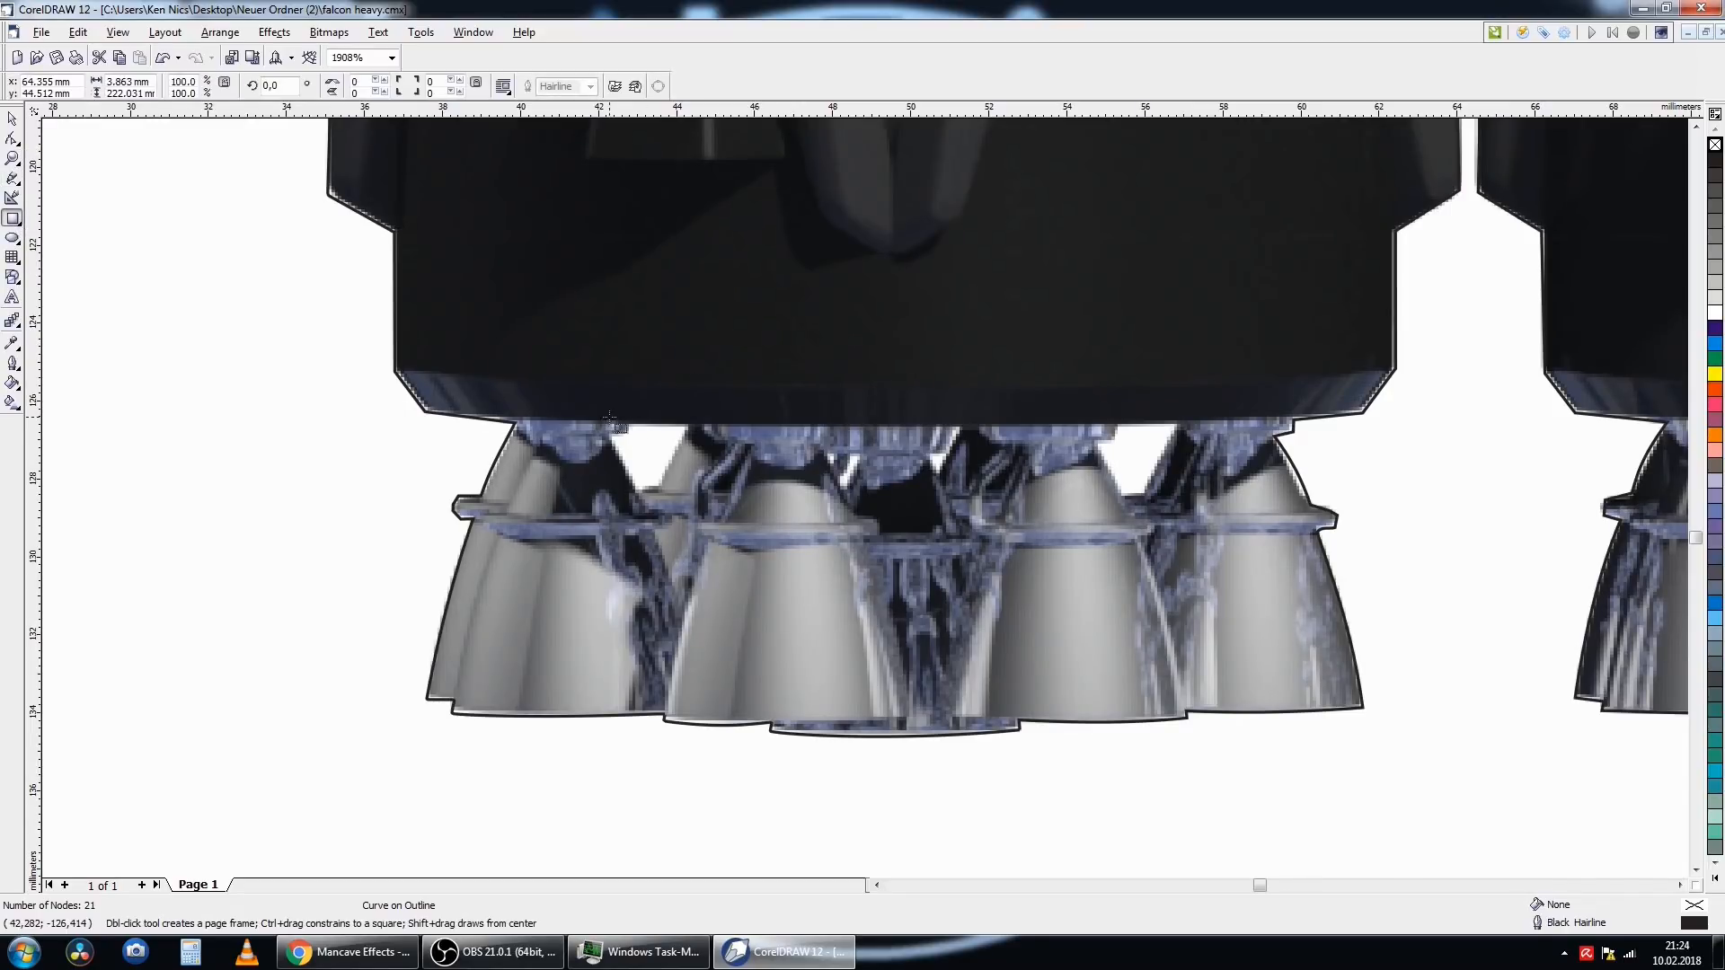
drag(602, 424, 695, 494)
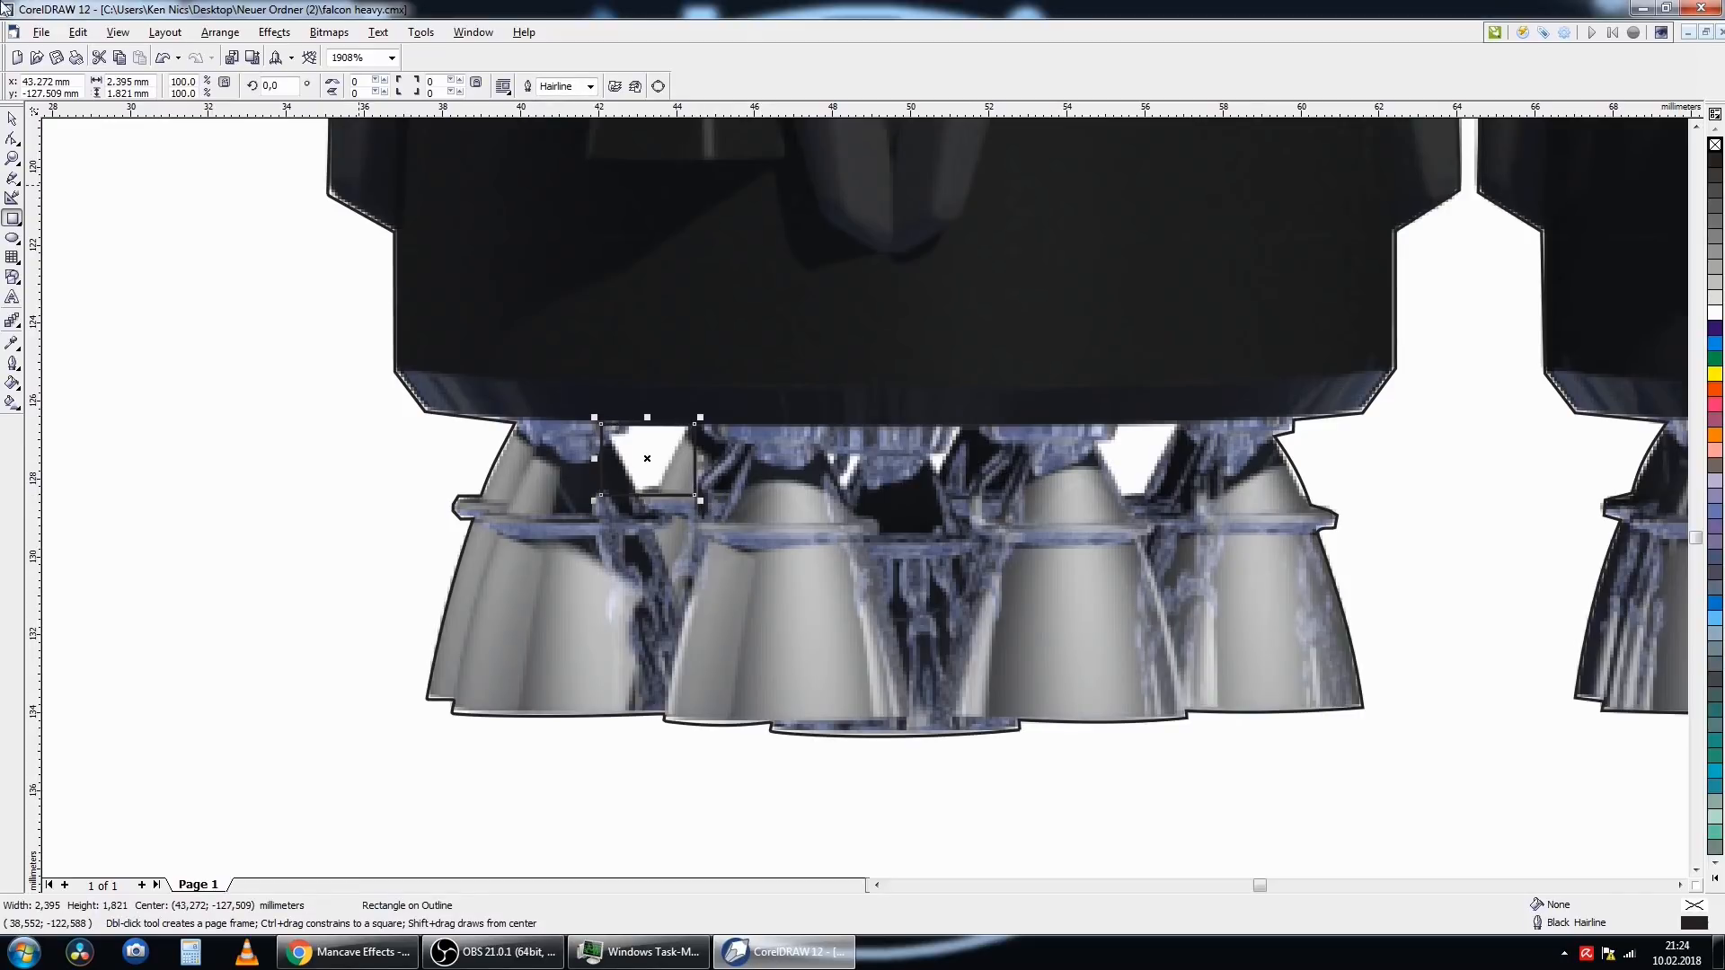
click(13, 120)
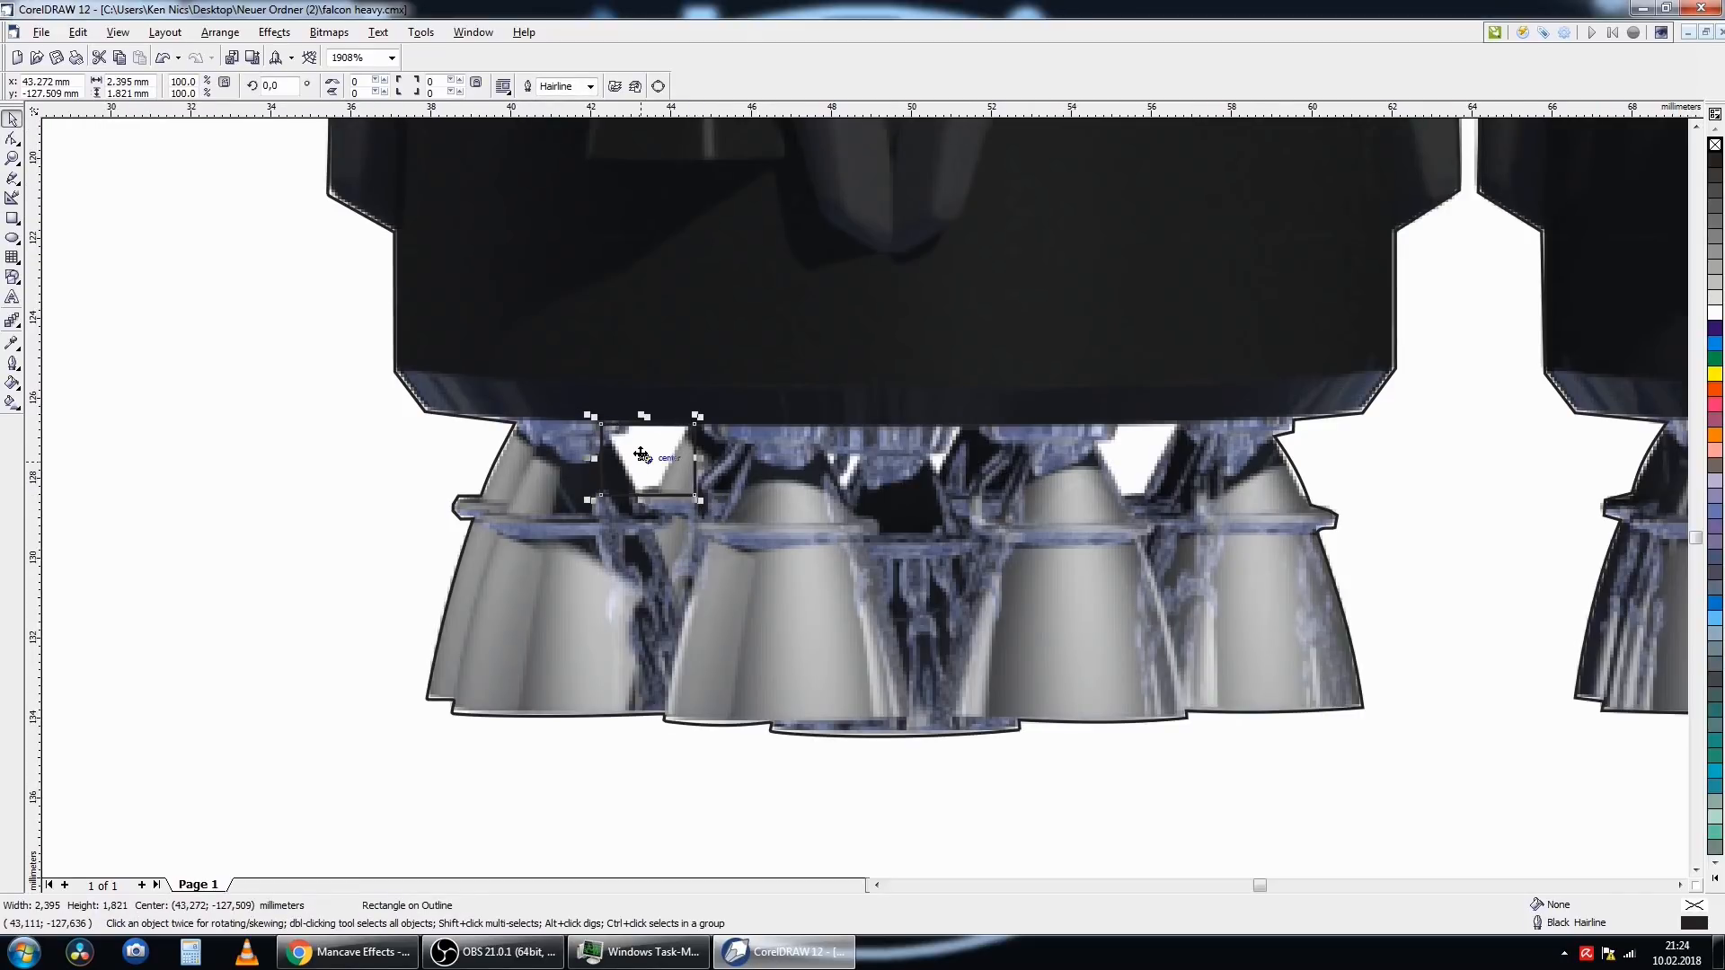
scroll(636, 440, up, 3)
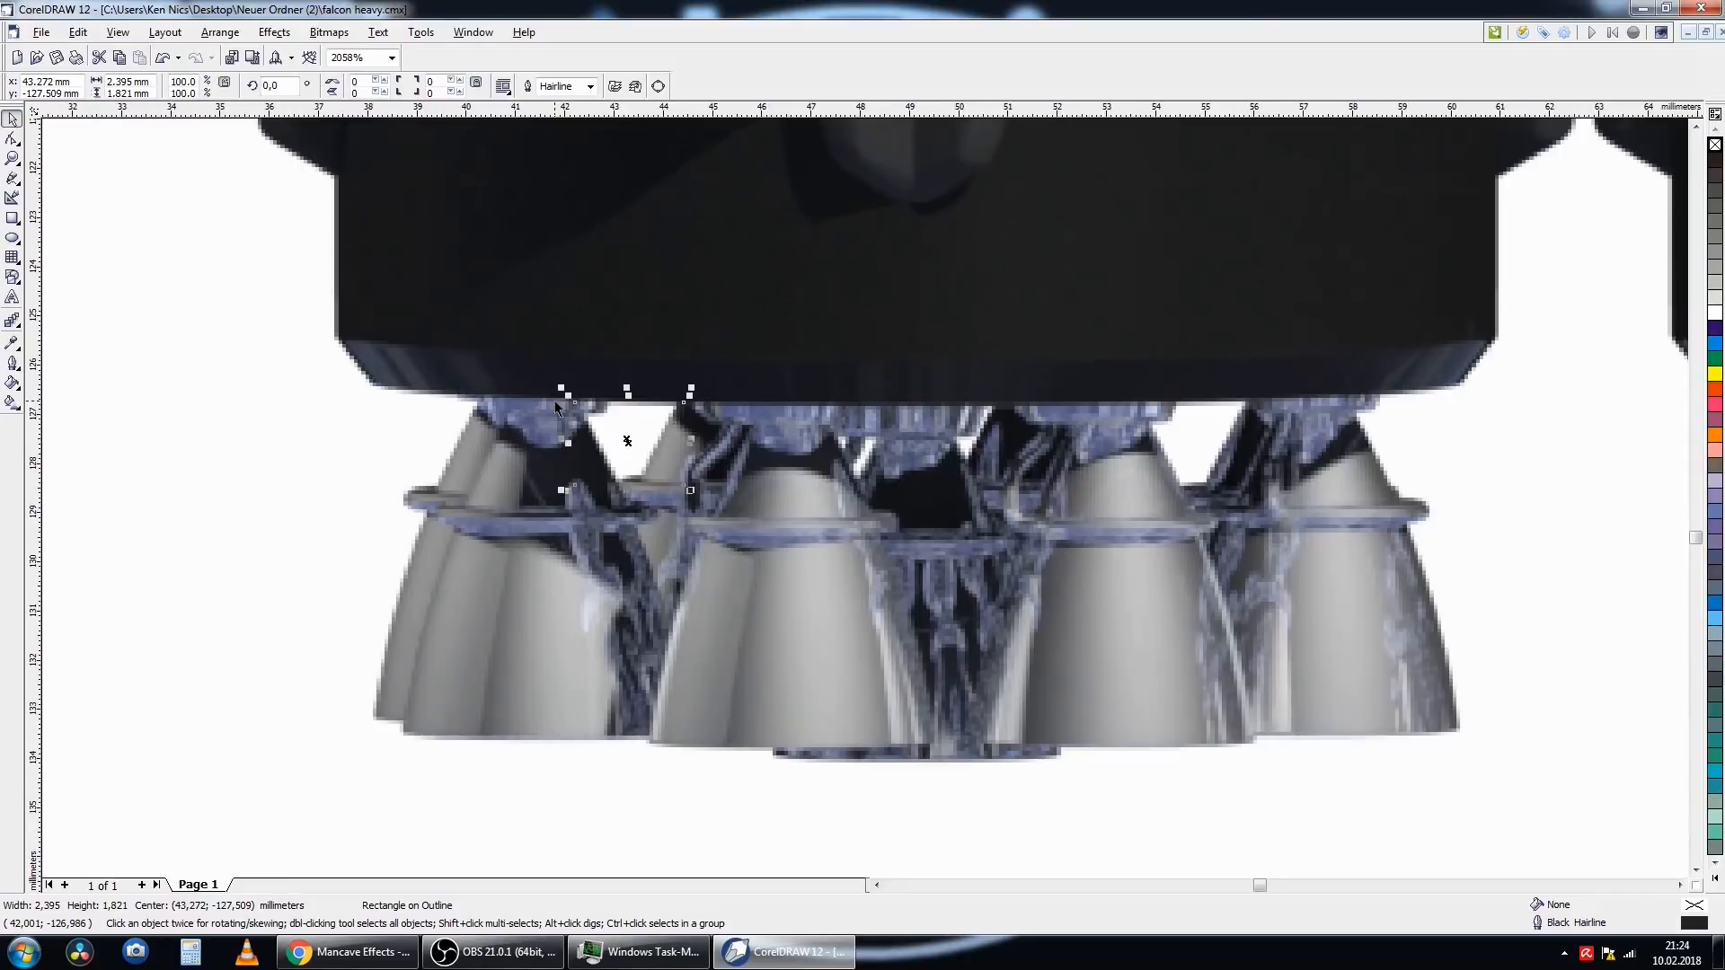
scroll(557, 407, up, 4)
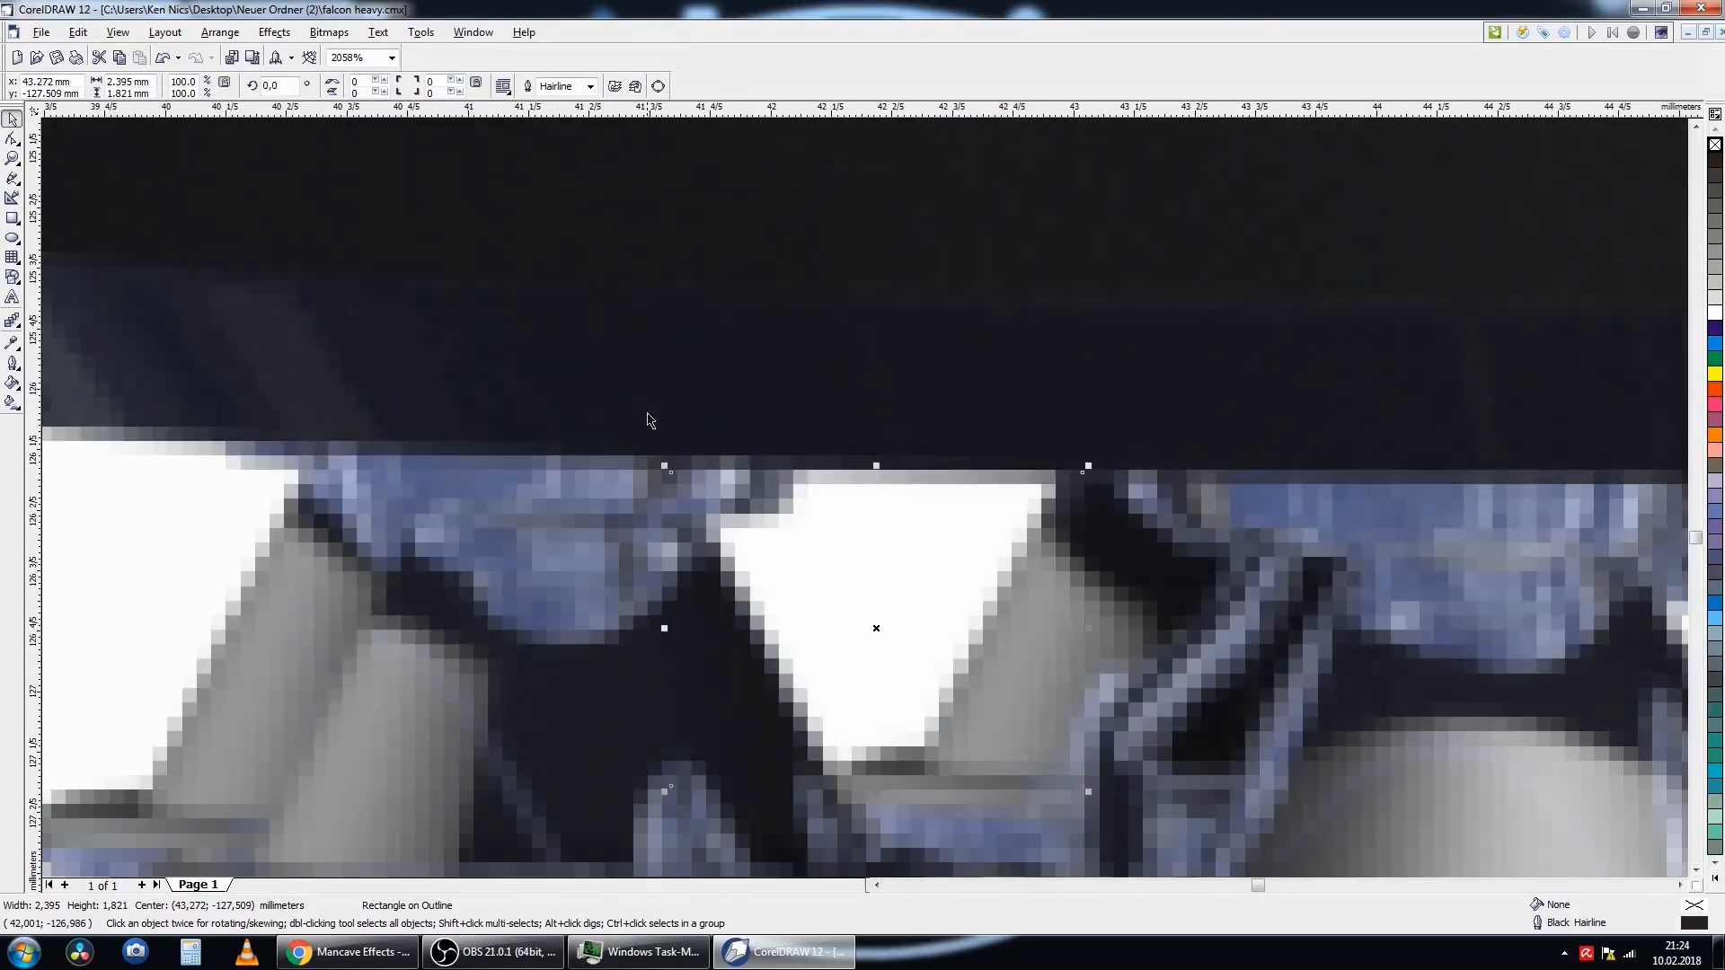
scroll(651, 420, up, 3)
scroll(936, 323, down, 1)
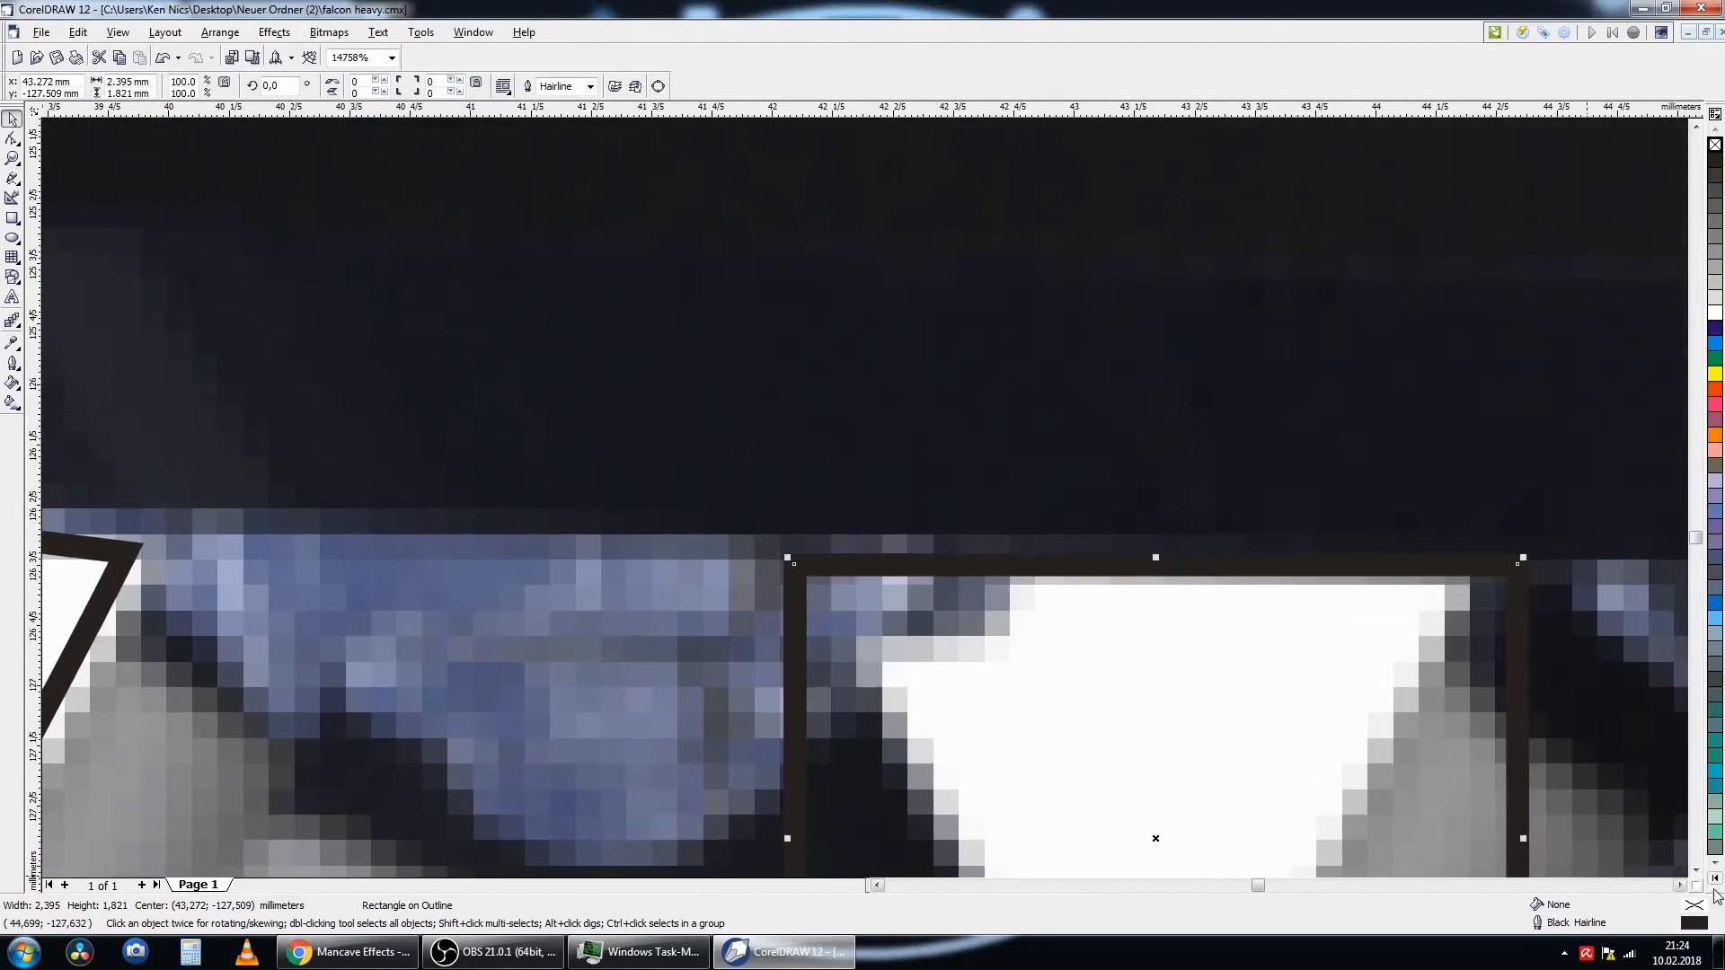
click(1680, 885)
click(1696, 869)
click(1696, 869)
drag(825, 802, 826, 757)
- Convert the small rectangle to curves and add two nodes on its lower edge and one on its upper edge
key(ctrl+q)
key(F10)
double_click(756, 752)
double_click(902, 752)
double_click(681, 248)
- Move the small shape's nodes to match the stepped upper left corner and slanted sides of the white engine gap
drag(464, 248, 611, 413)
drag(651, 319, 681, 319)
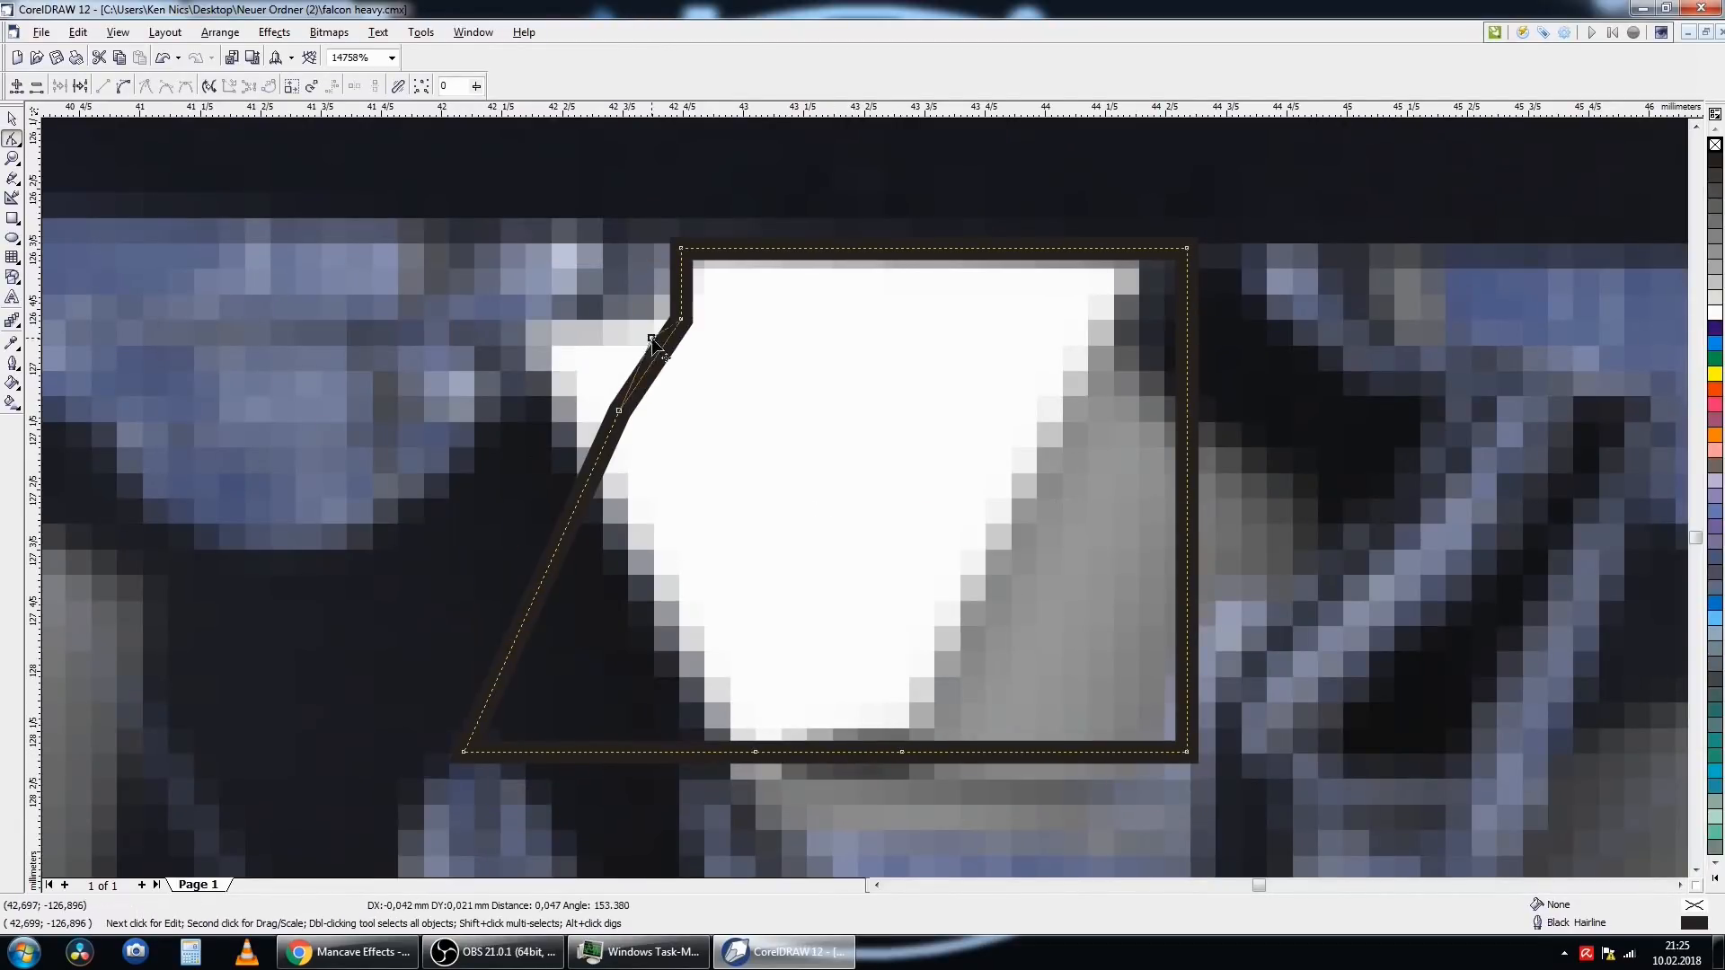
drag(611, 413, 561, 338)
drag(463, 752, 737, 738)
drag(1187, 752, 918, 753)
drag(1187, 248, 1139, 248)
scroll(1161, 450, down, 3)
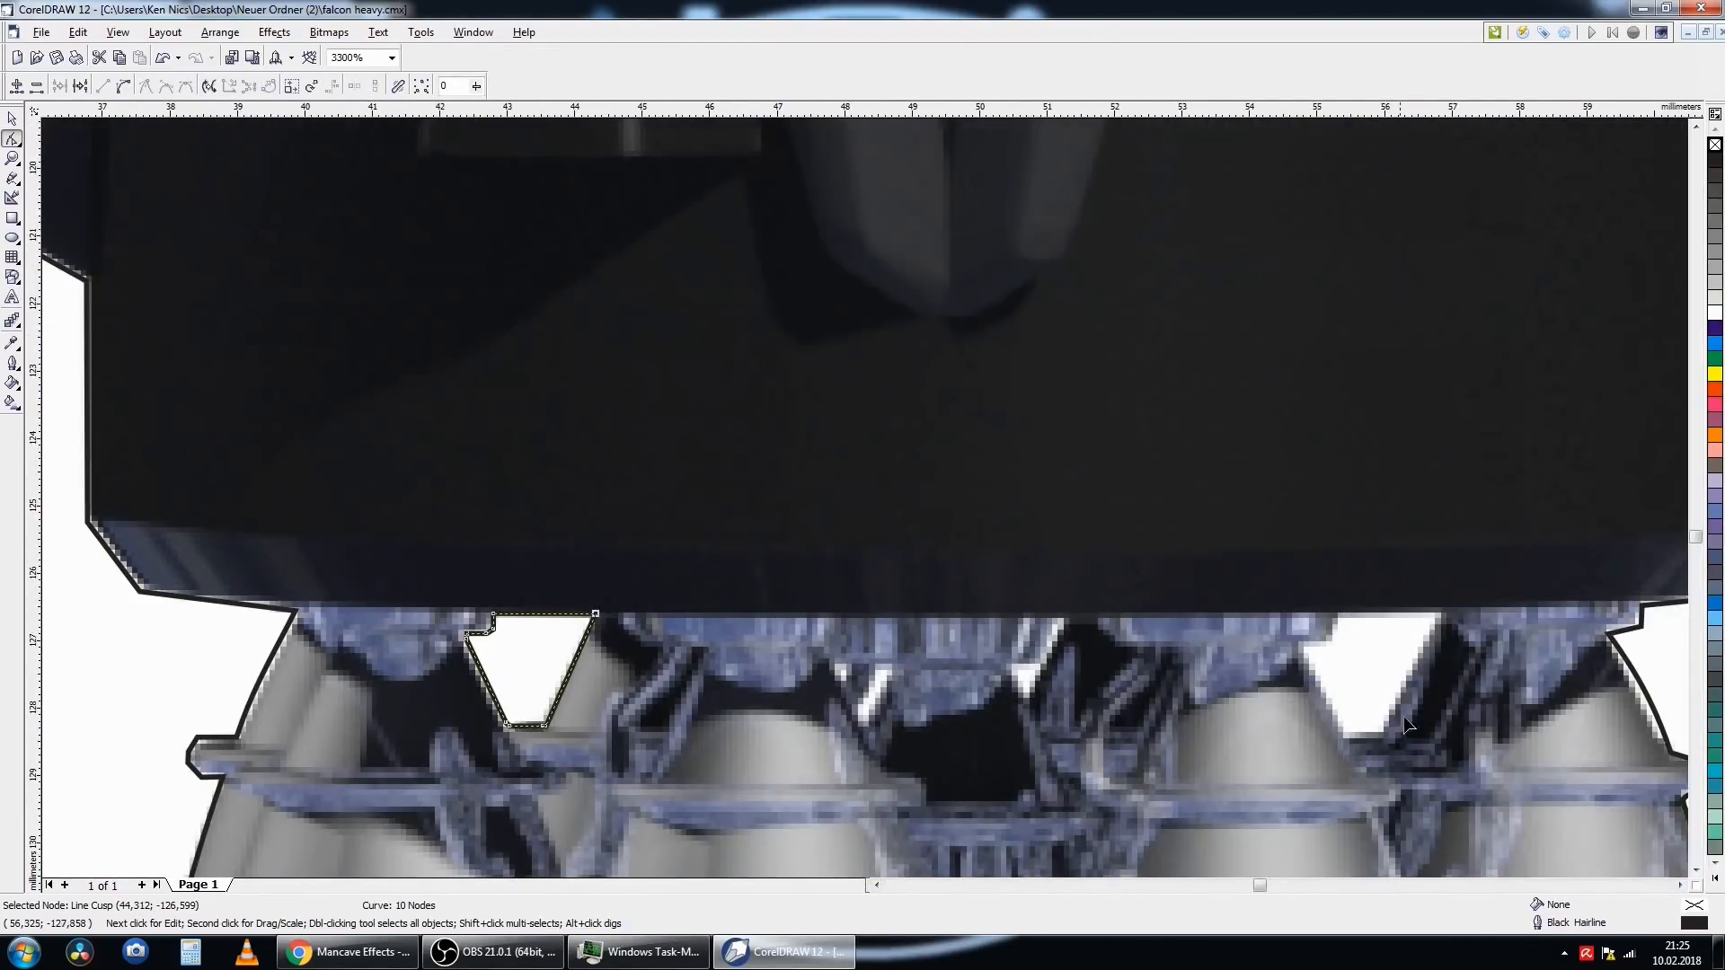
- Copy and paste the engine gap shape and move the copy onto the matching gap at about 55.8, -127.5 mm
click(12, 120)
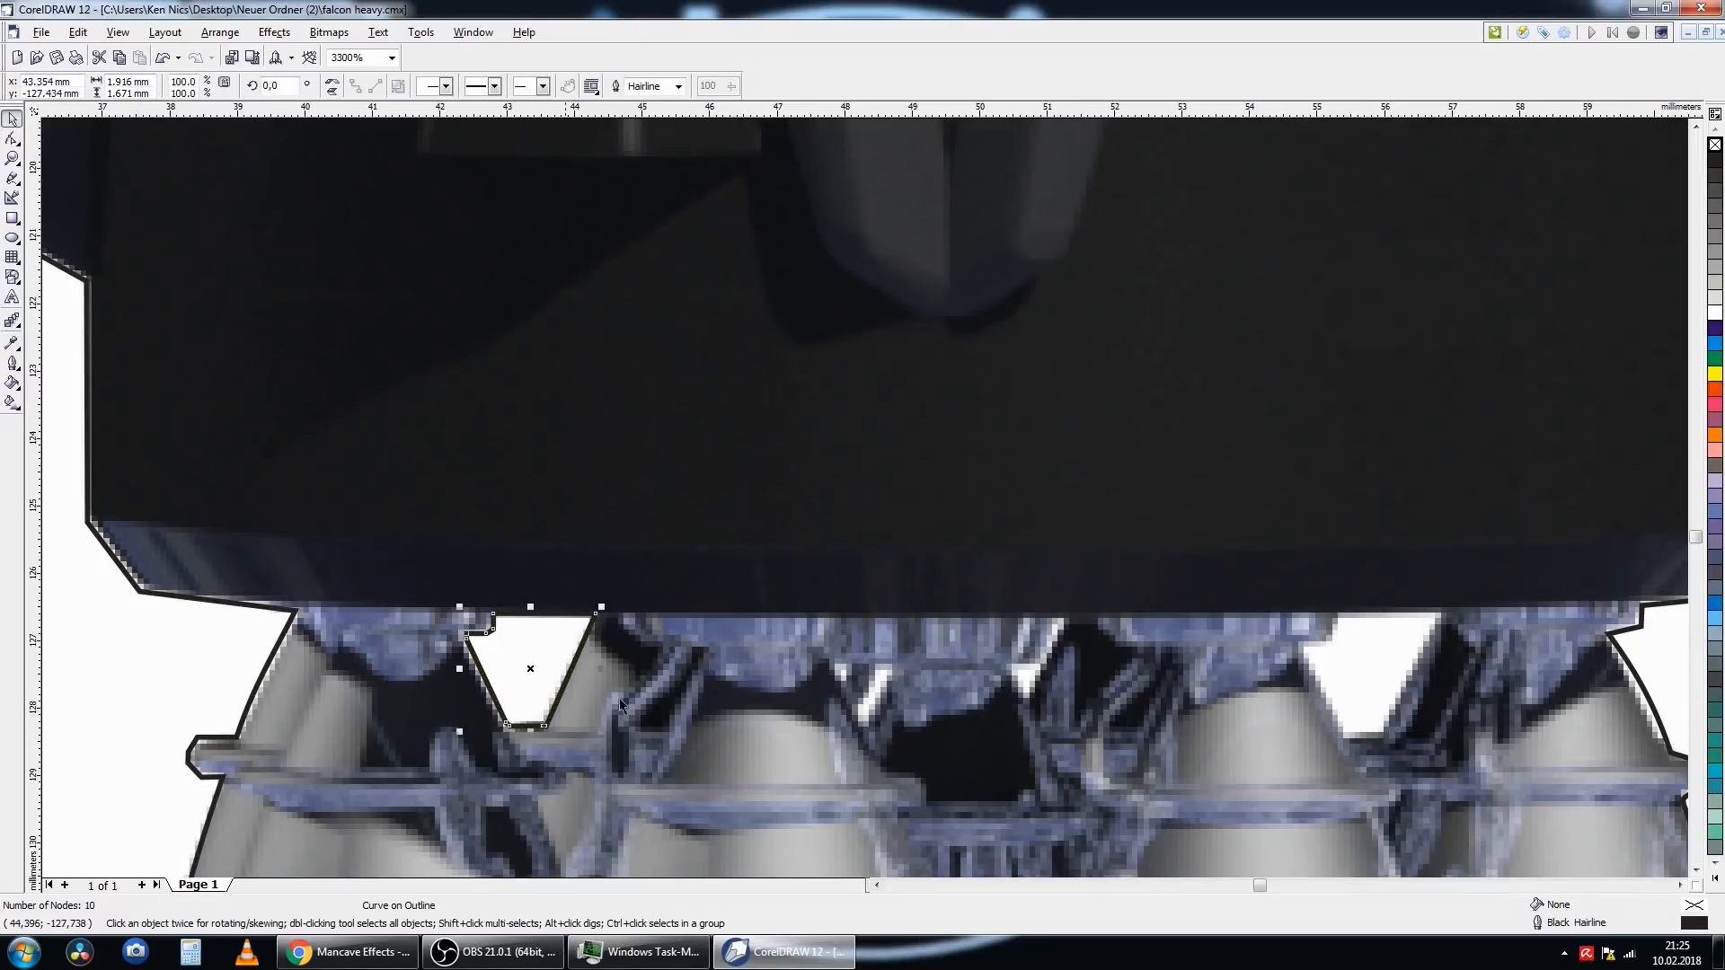
click(88, 34)
click(110, 129)
click(80, 33)
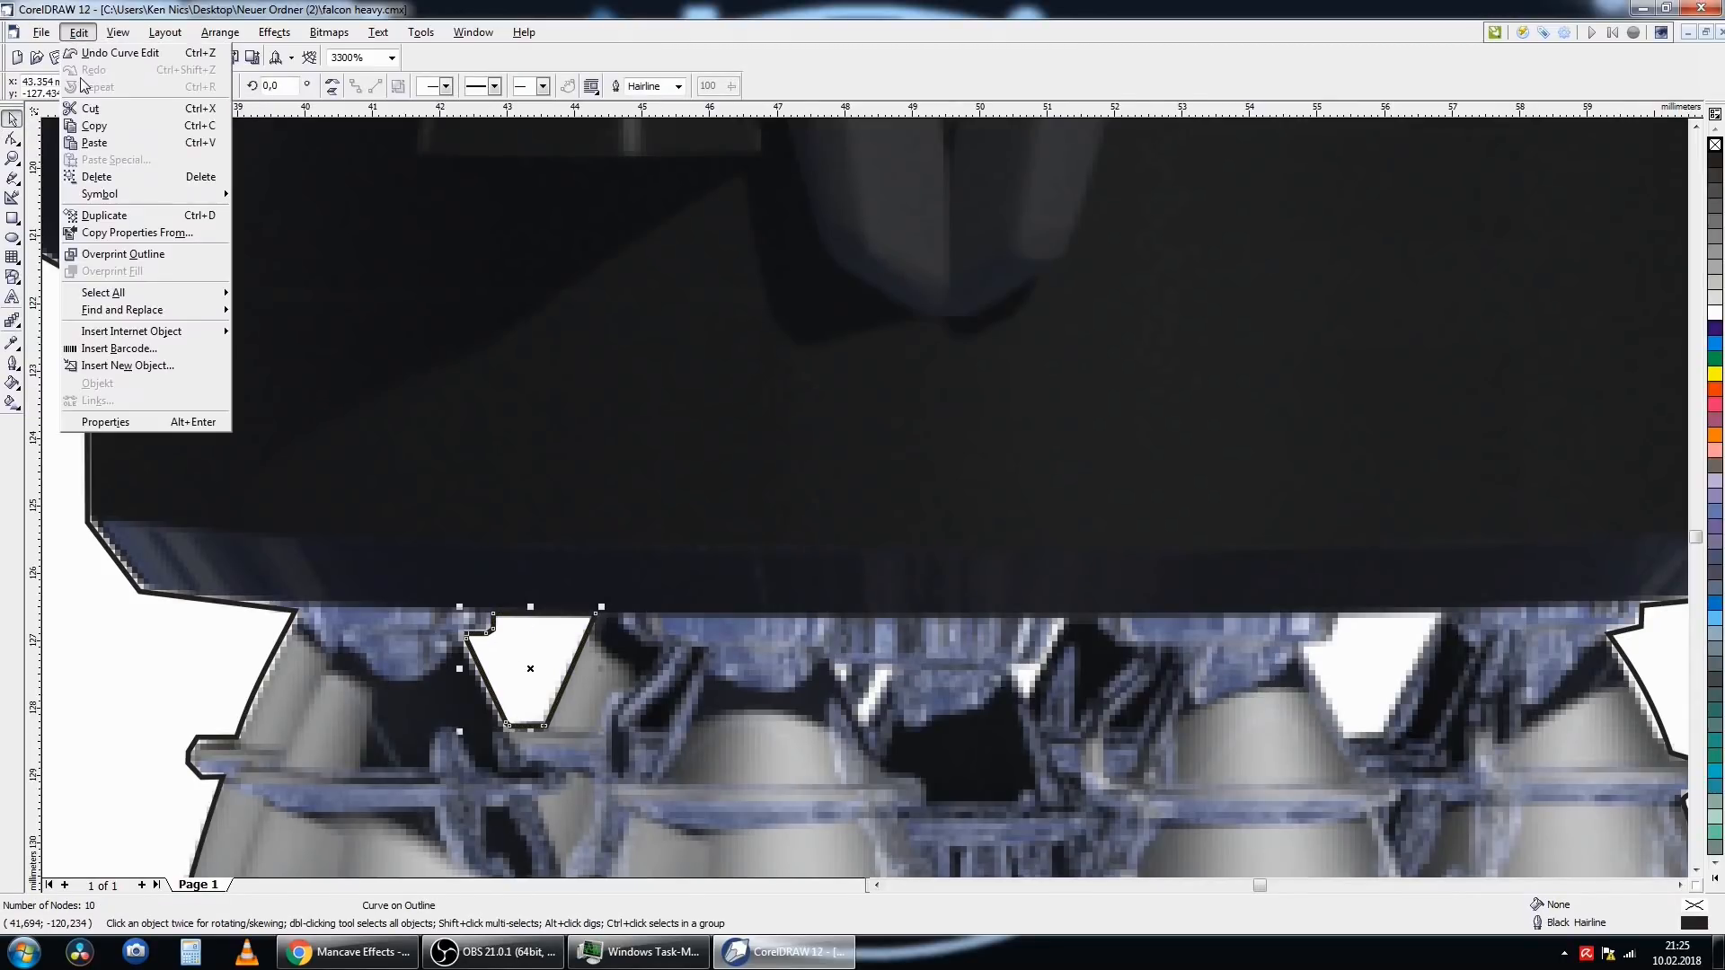
click(86, 143)
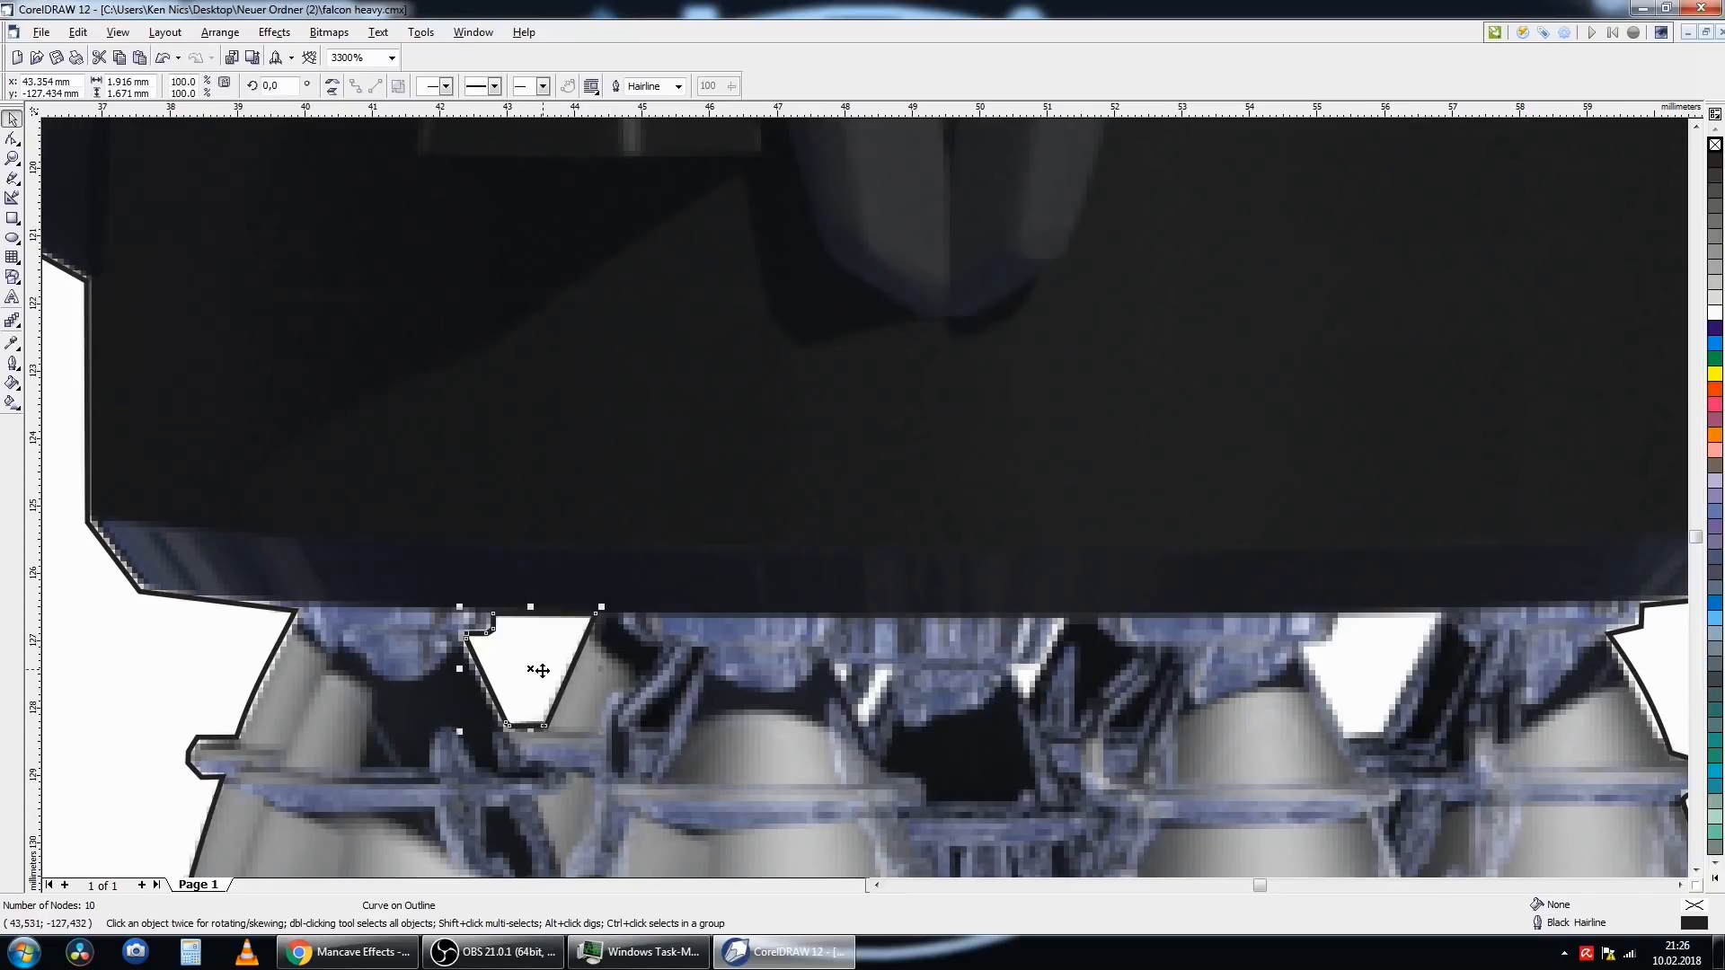
drag(1262, 680, 1375, 675)
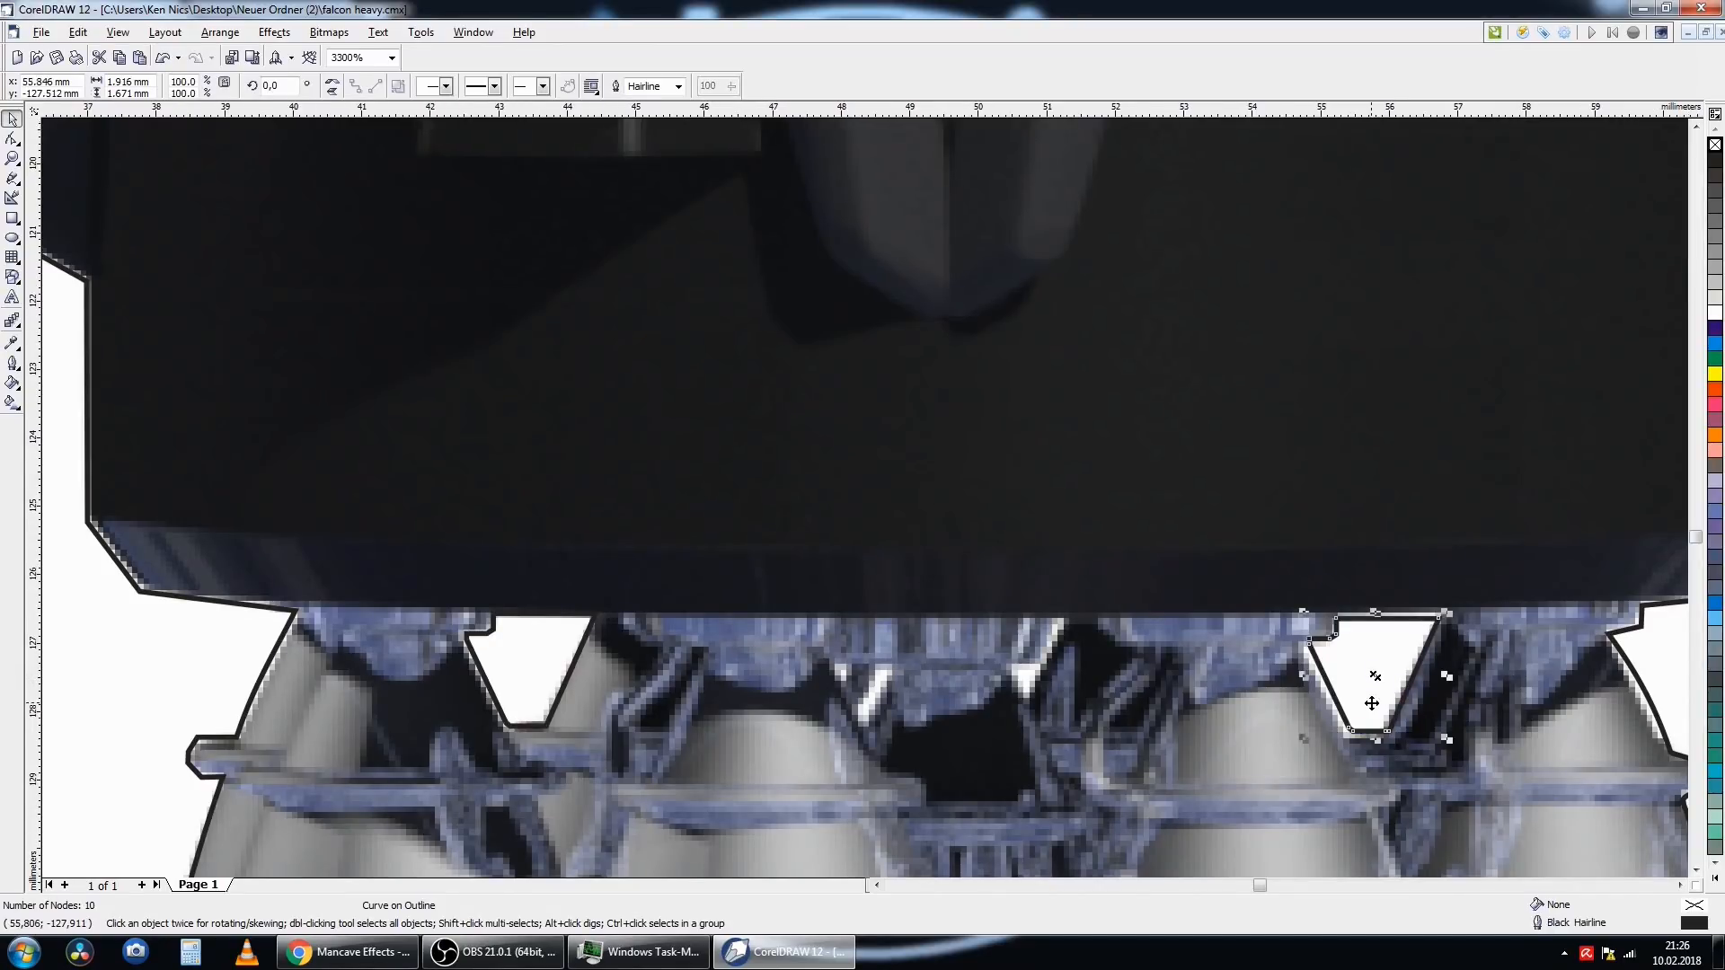
- Adjust the left and lower left nodes of the copied gap shape to fit the second white gap
scroll(1372, 706, up, 1)
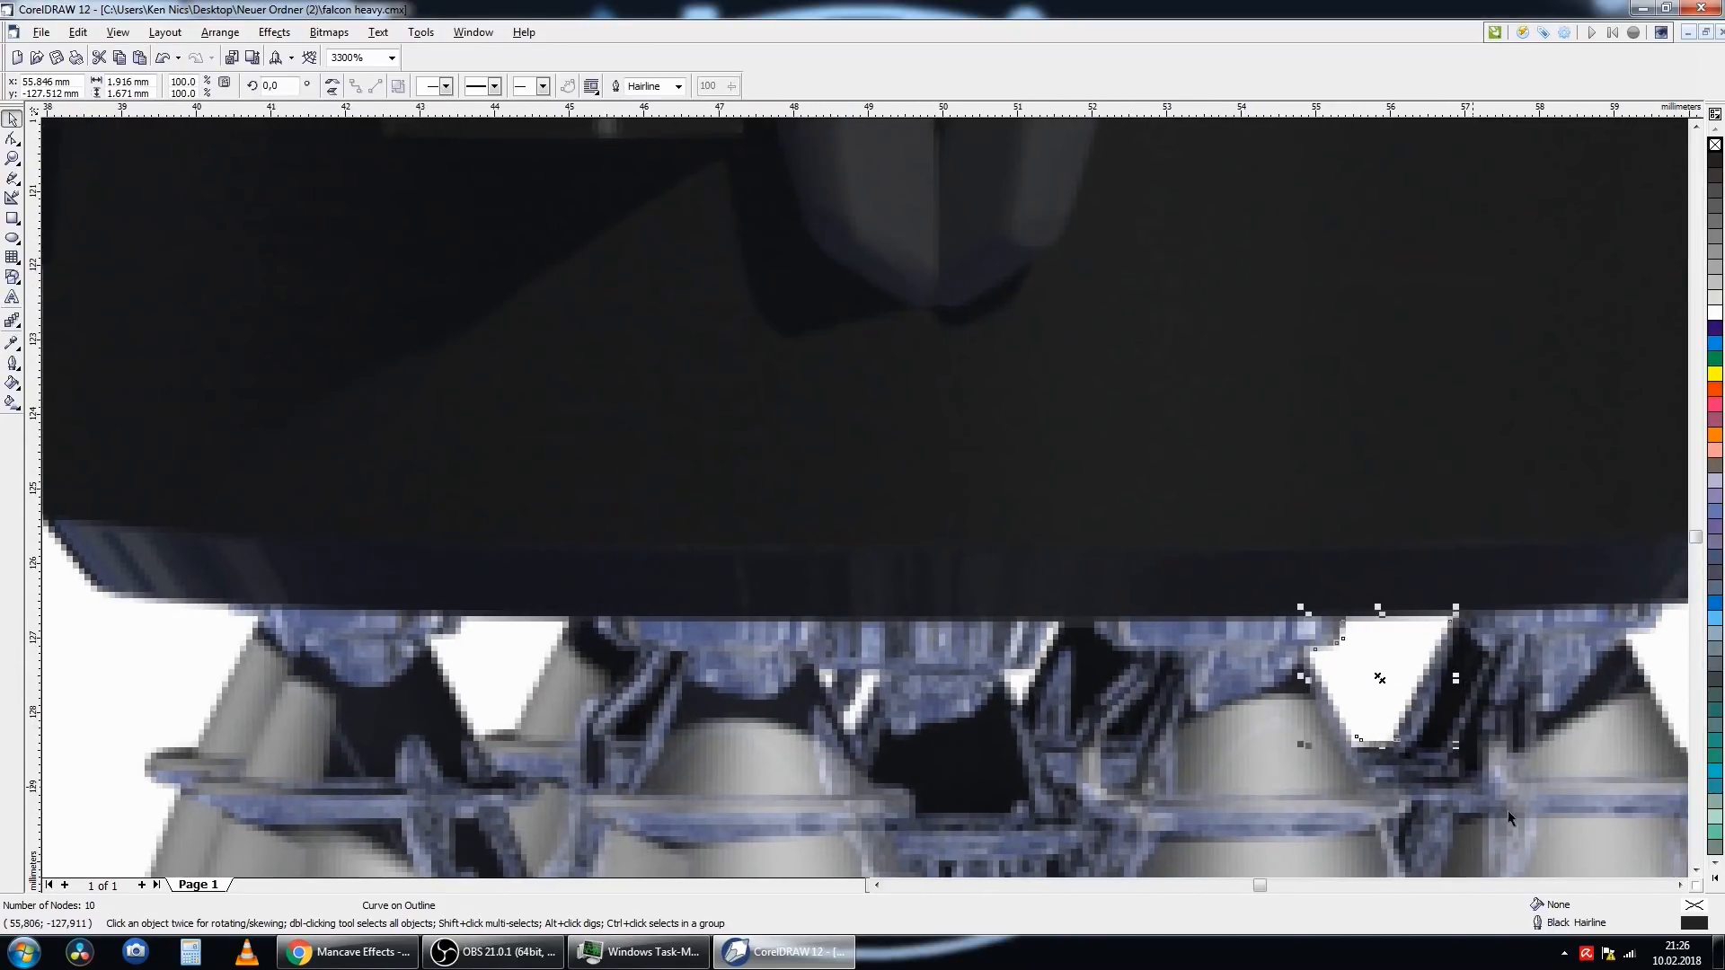
scroll(1510, 807, up, 1)
scroll(1540, 799, up, 3)
key(F10)
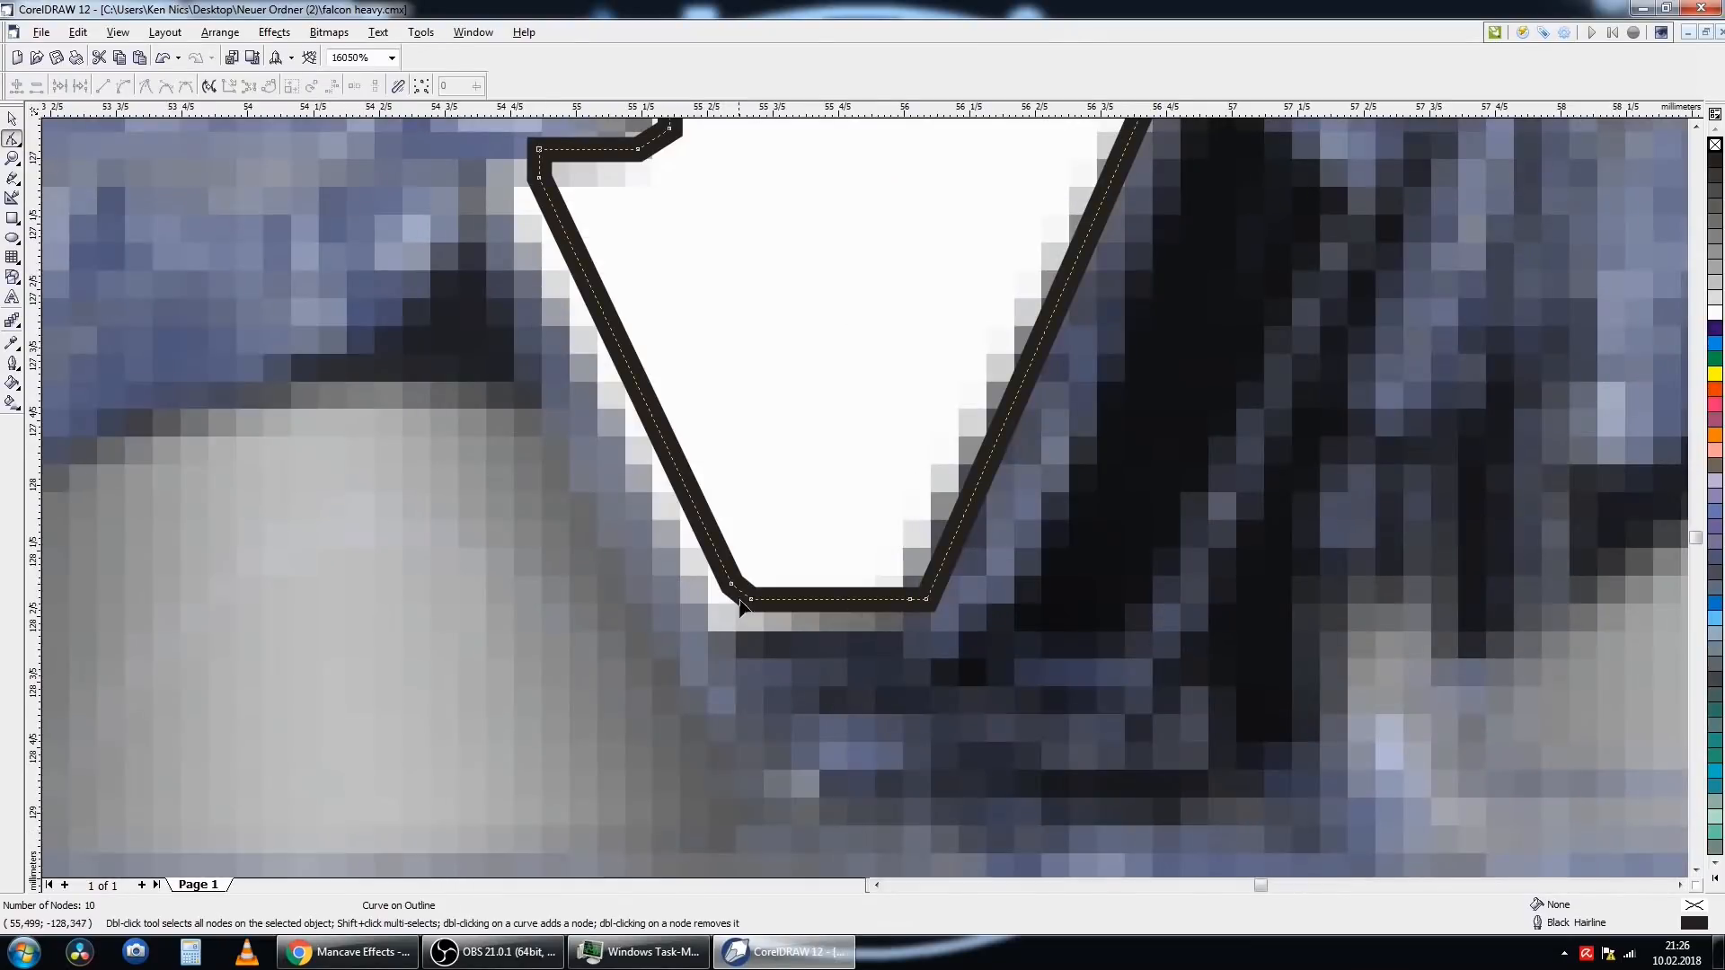
drag(737, 603, 749, 597)
mouse_move(540, 179)
mouse_down()
mouse_move(528, 201)
mouse_move(544, 177)
mouse_up()
drag(540, 150, 546, 150)
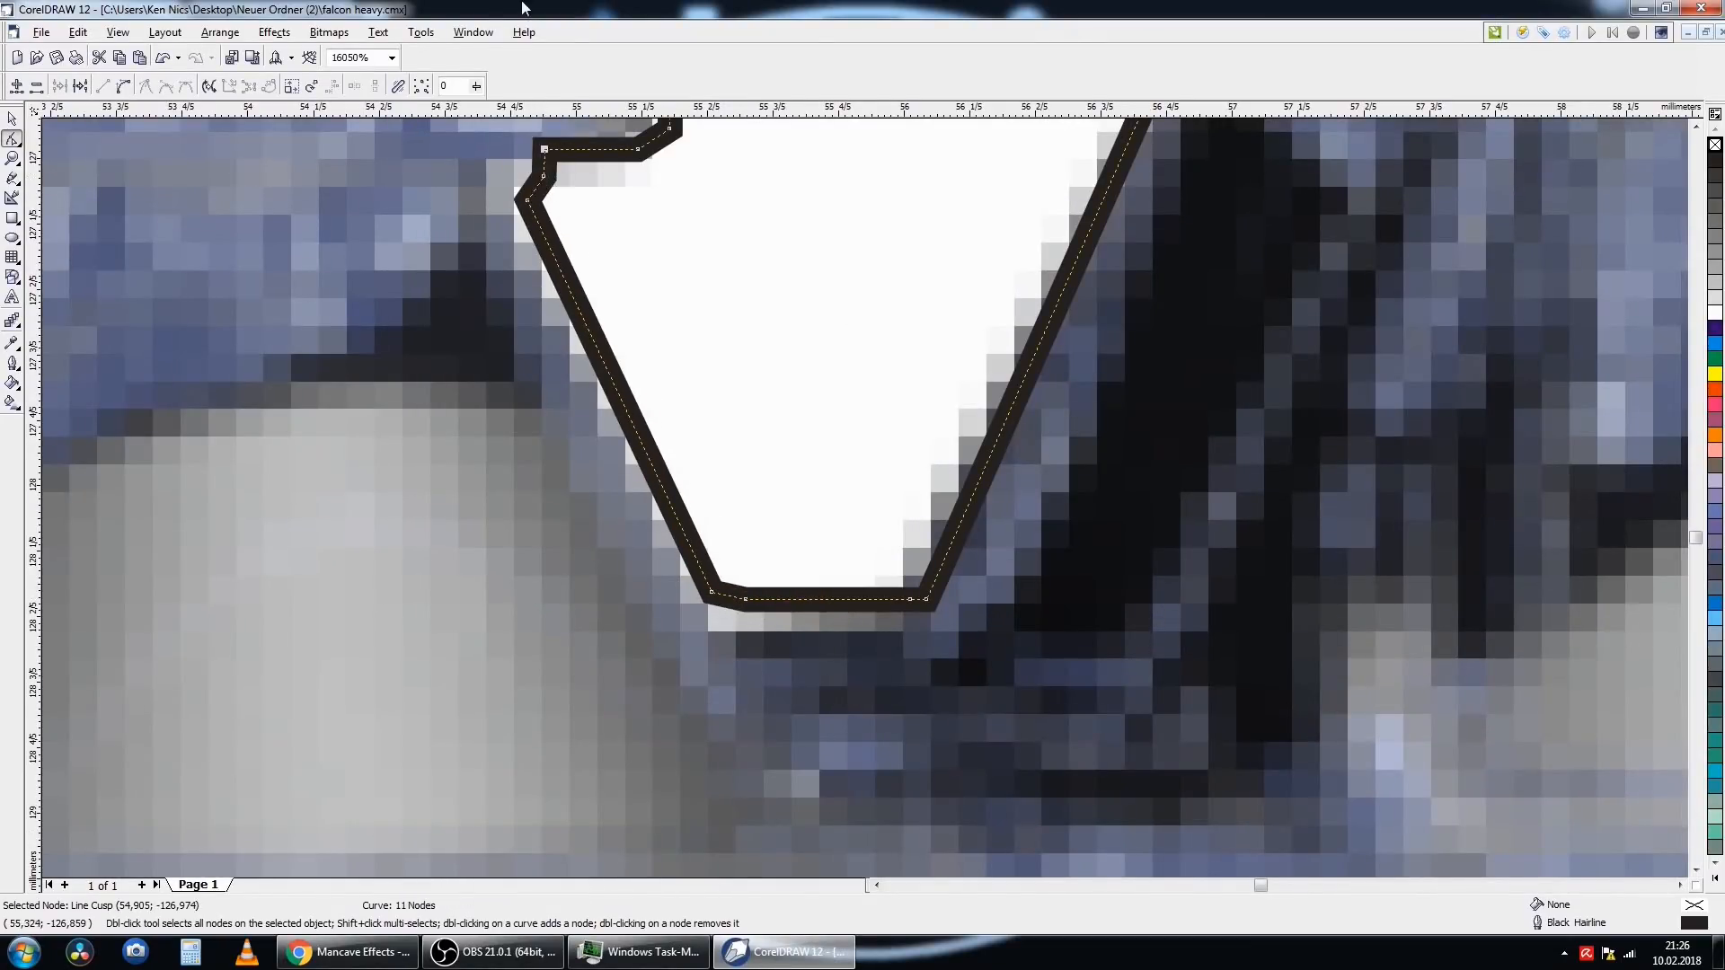
- Raise the two upper corners of the copied gap shape to the booster's lower edge and deselect it
scroll(526, 9, up, 1)
drag(672, 291, 670, 268)
drag(1168, 290, 1178, 268)
scroll(393, 418, down, 9)
key(space)
key(Escape)
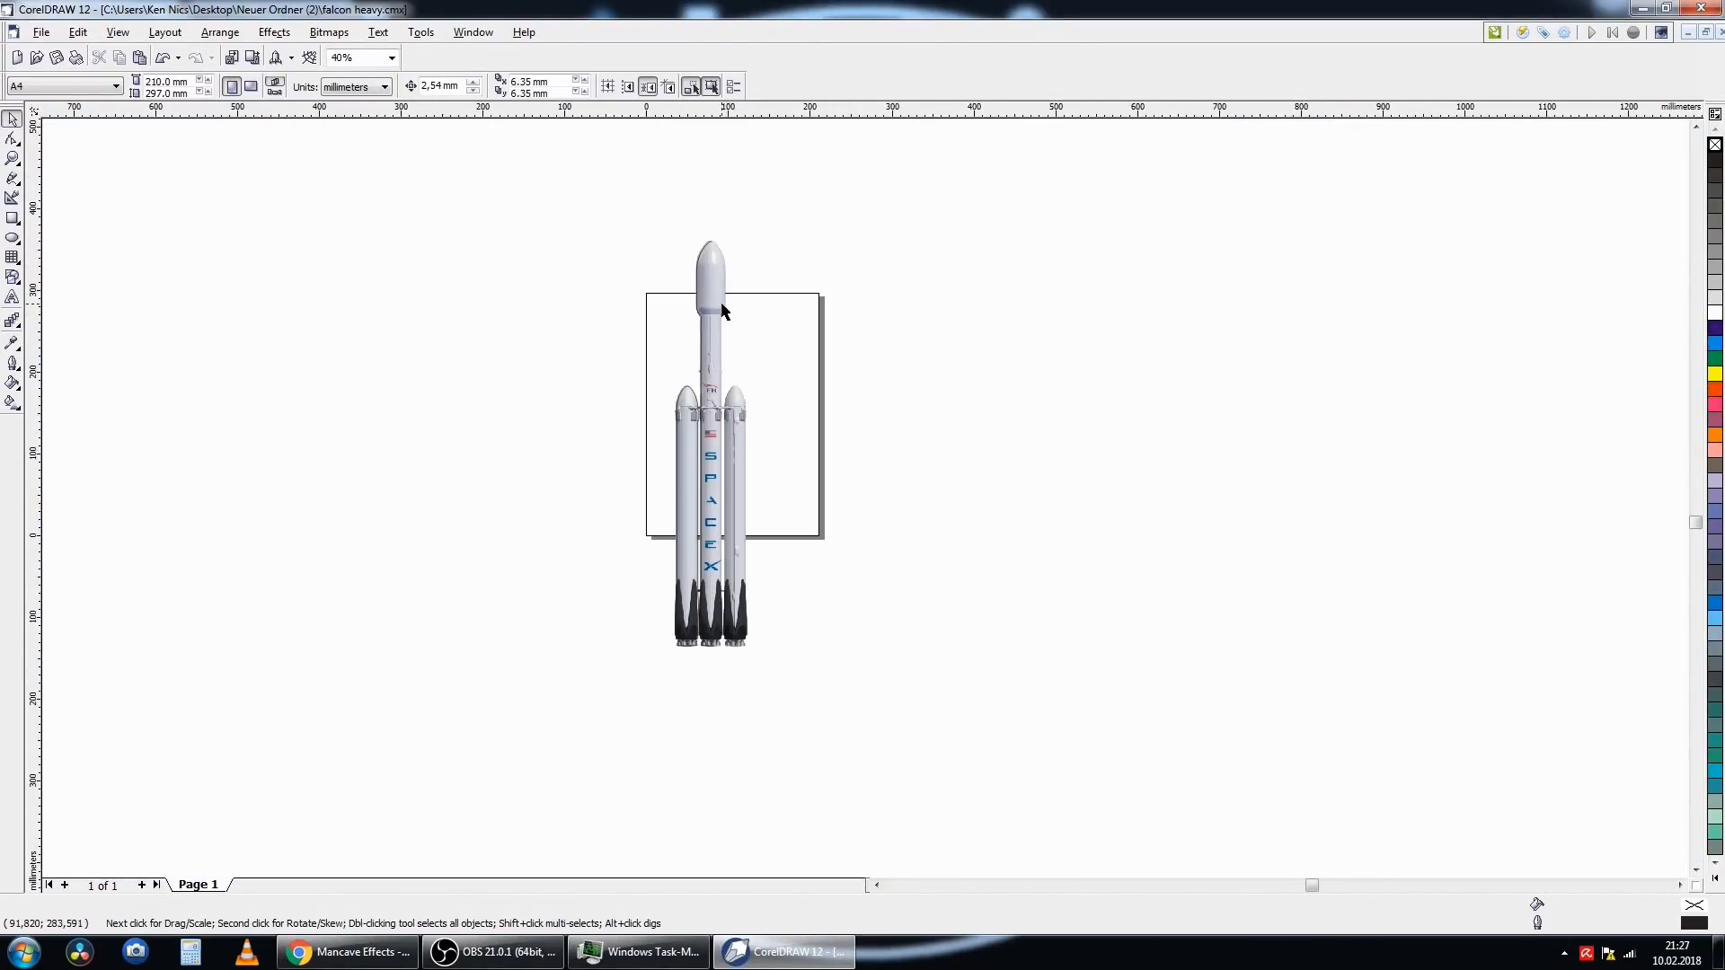
- Move the rocket bitmap to the right of the page and the four traced outline objects to the left of it
click(716, 290)
drag(983, 299, 1021, 335)
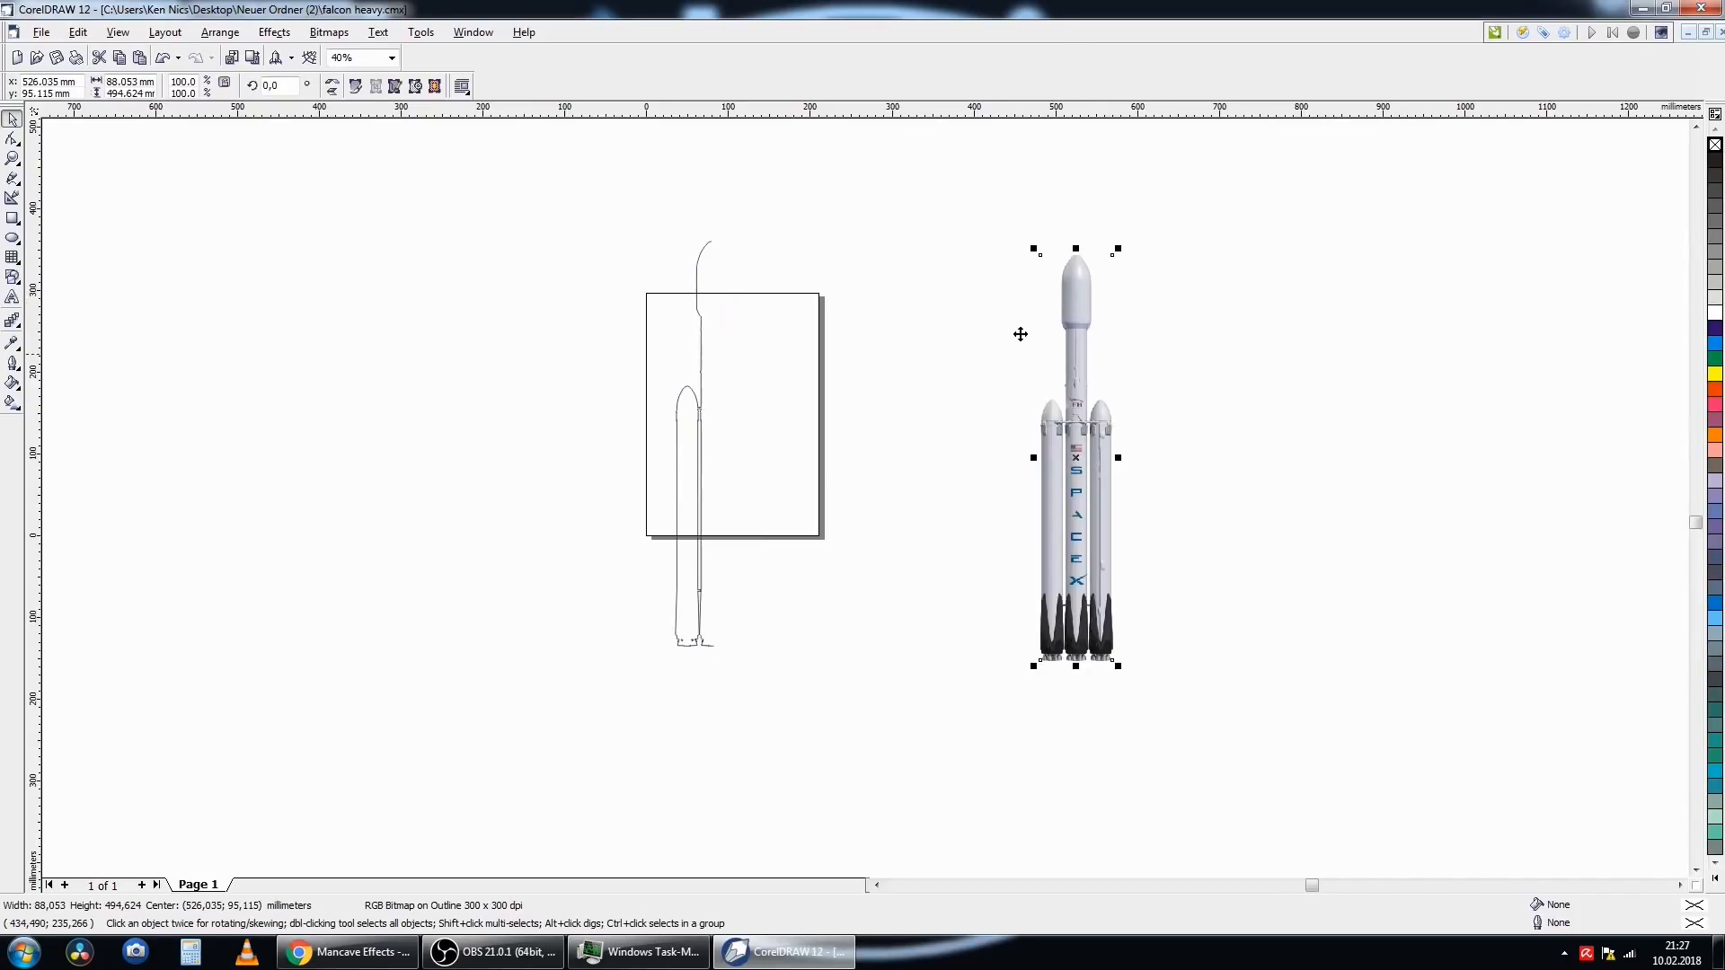
drag(569, 200, 779, 669)
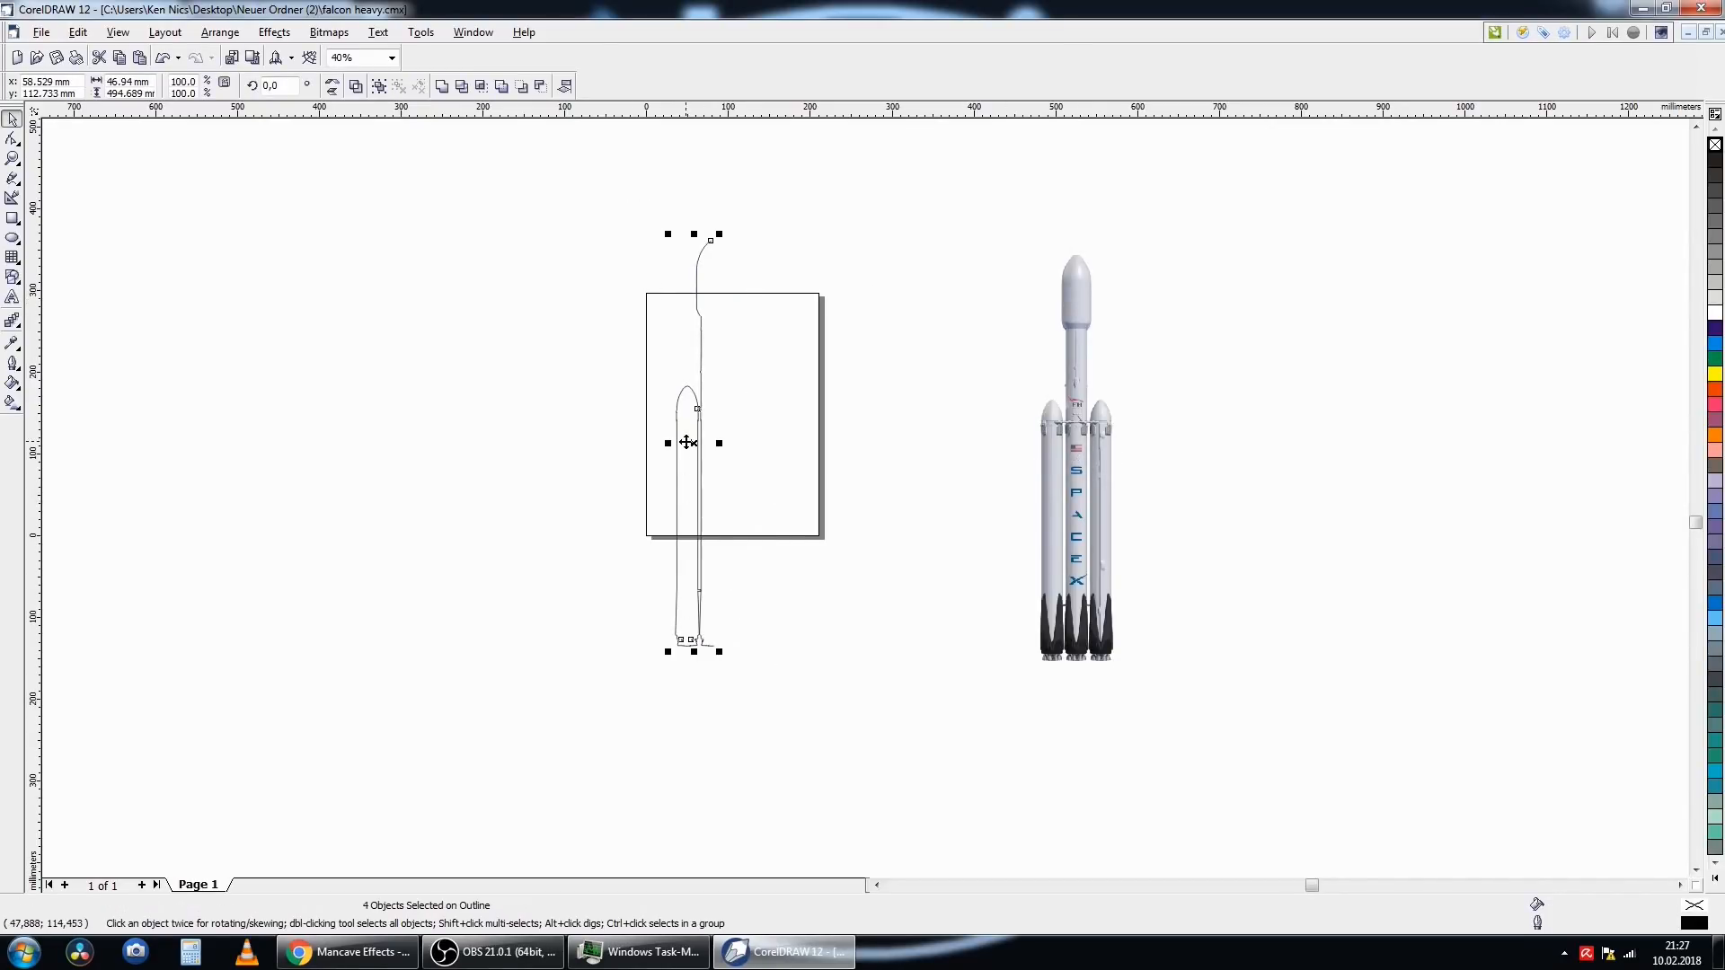
drag(687, 442, 458, 437)
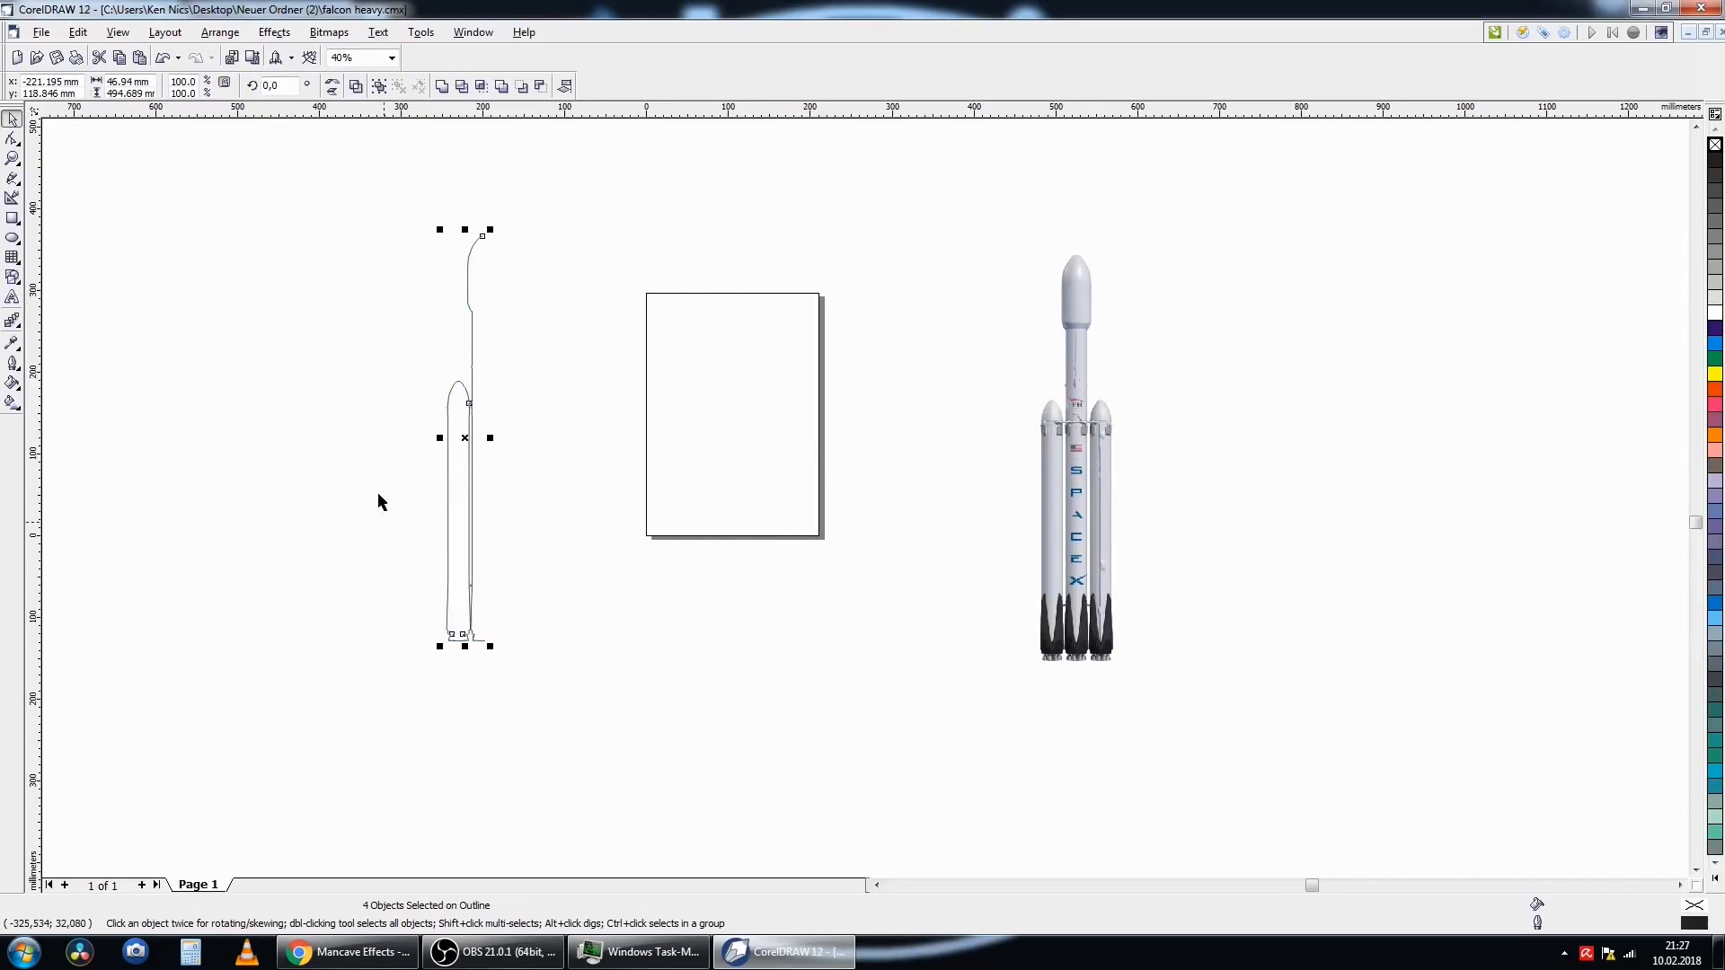
scroll(429, 507, up, 1)
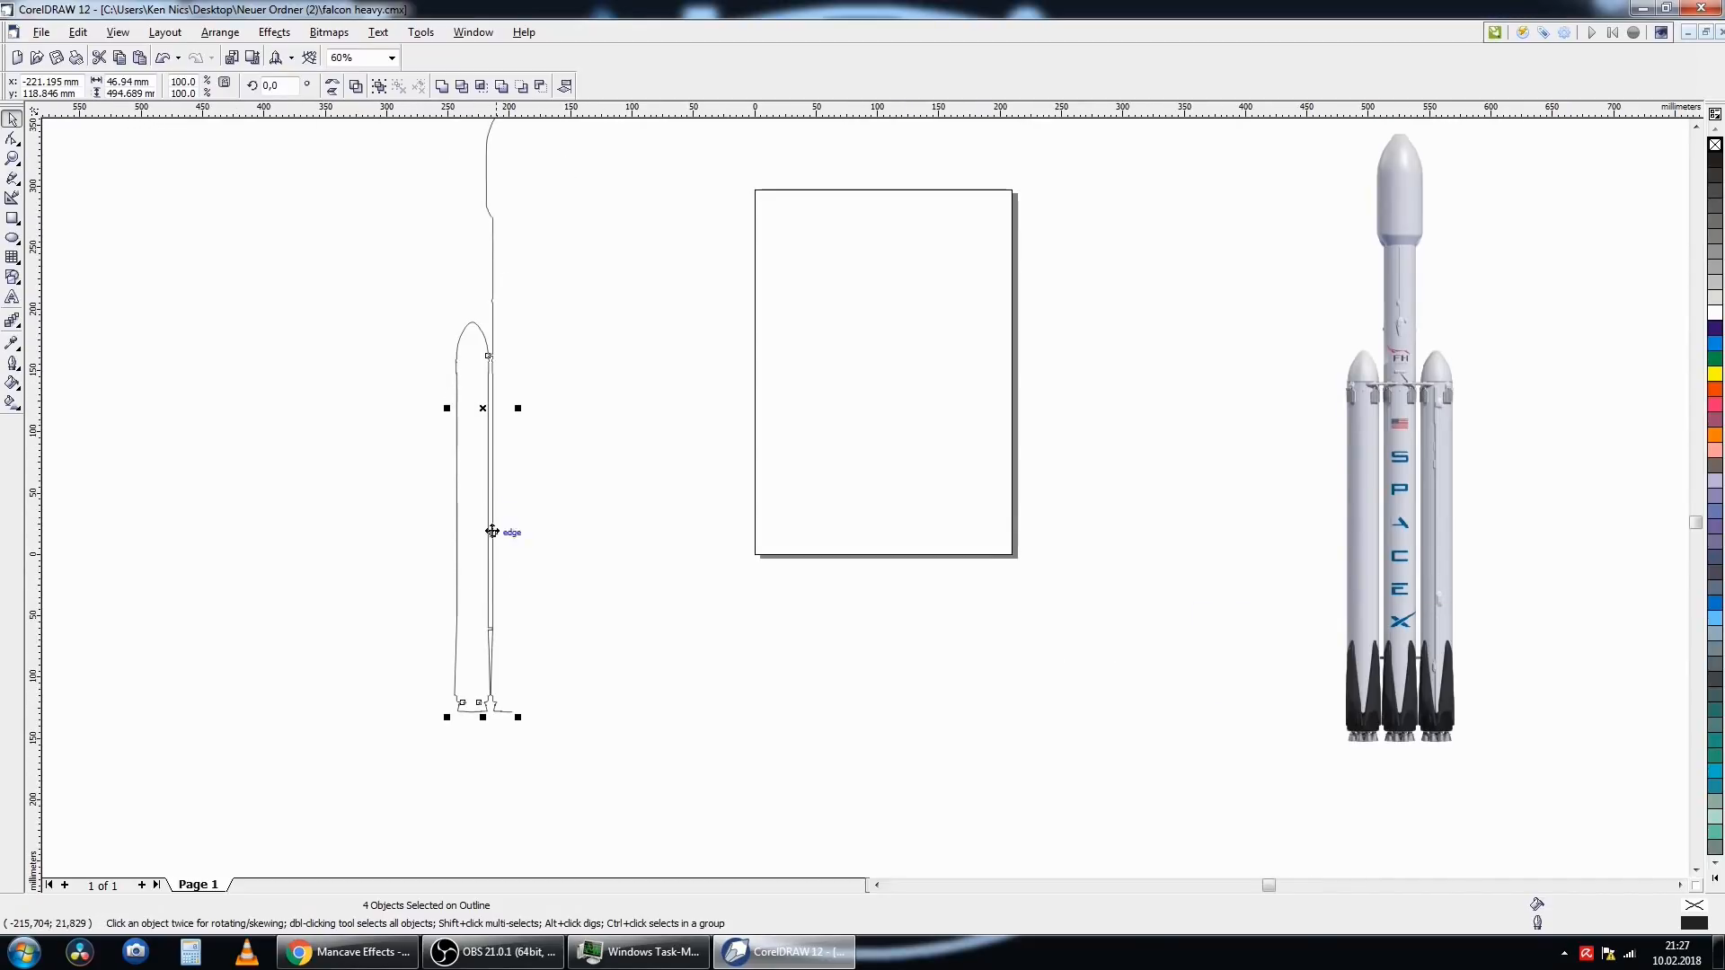
scroll(543, 505, down, 1)
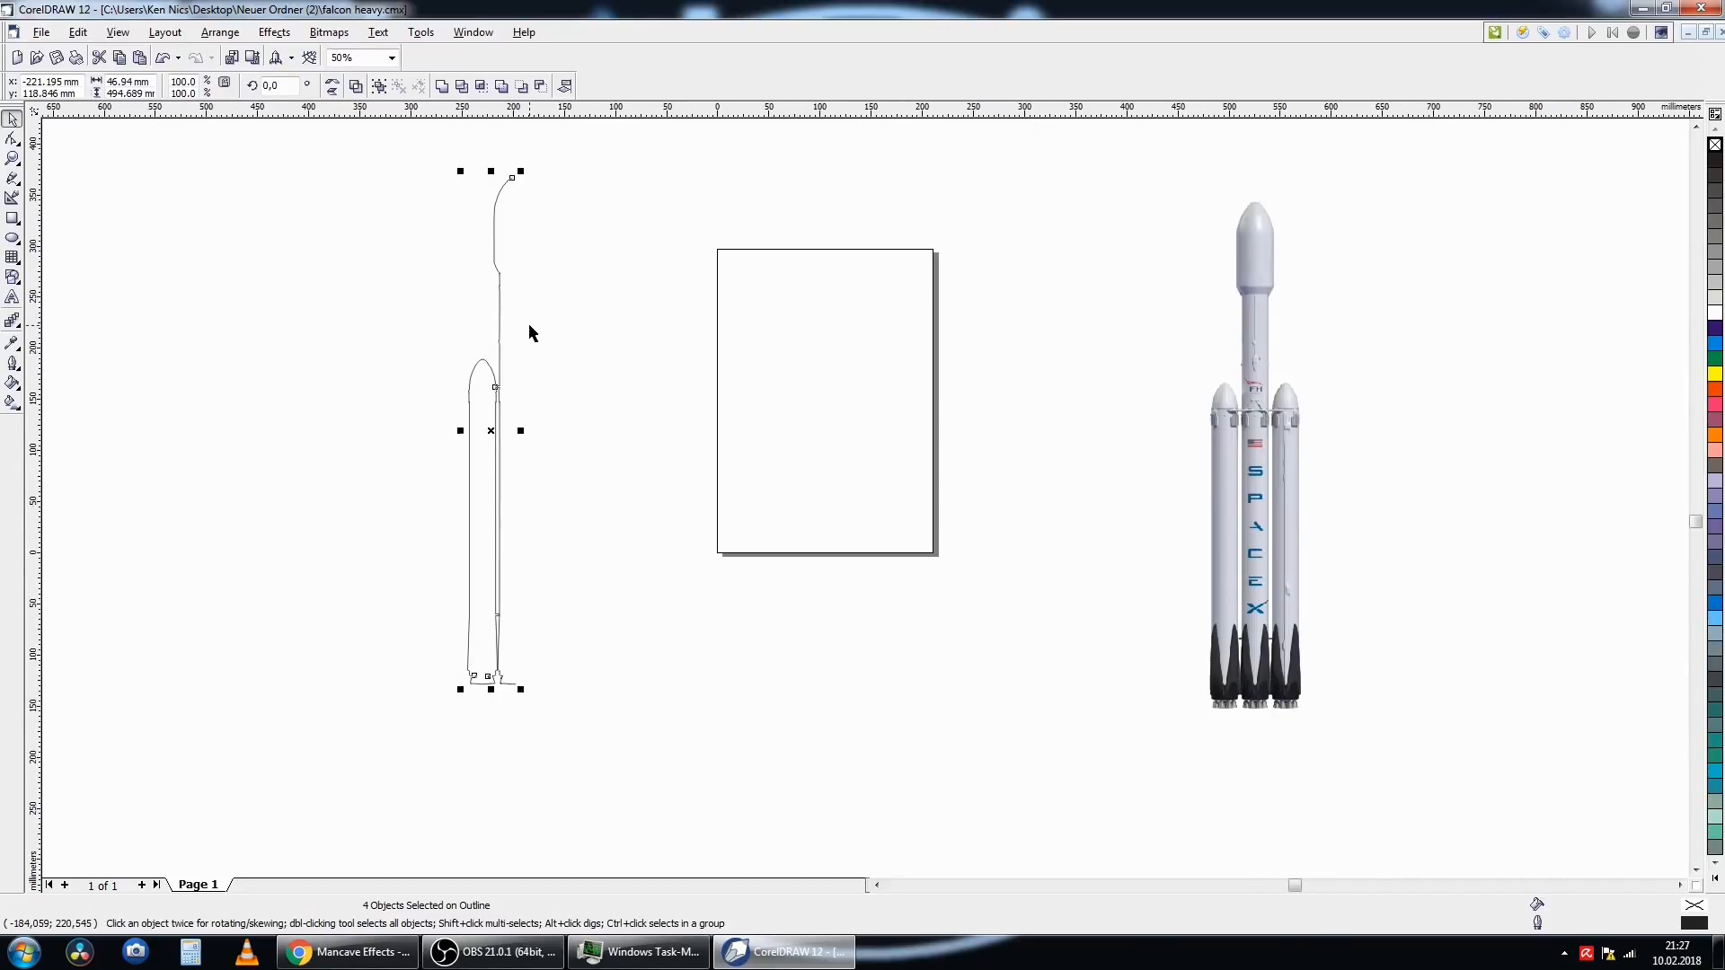
- Copy the four traced outline objects and paste a duplicate in place
click(79, 35)
click(109, 125)
click(73, 37)
click(99, 152)
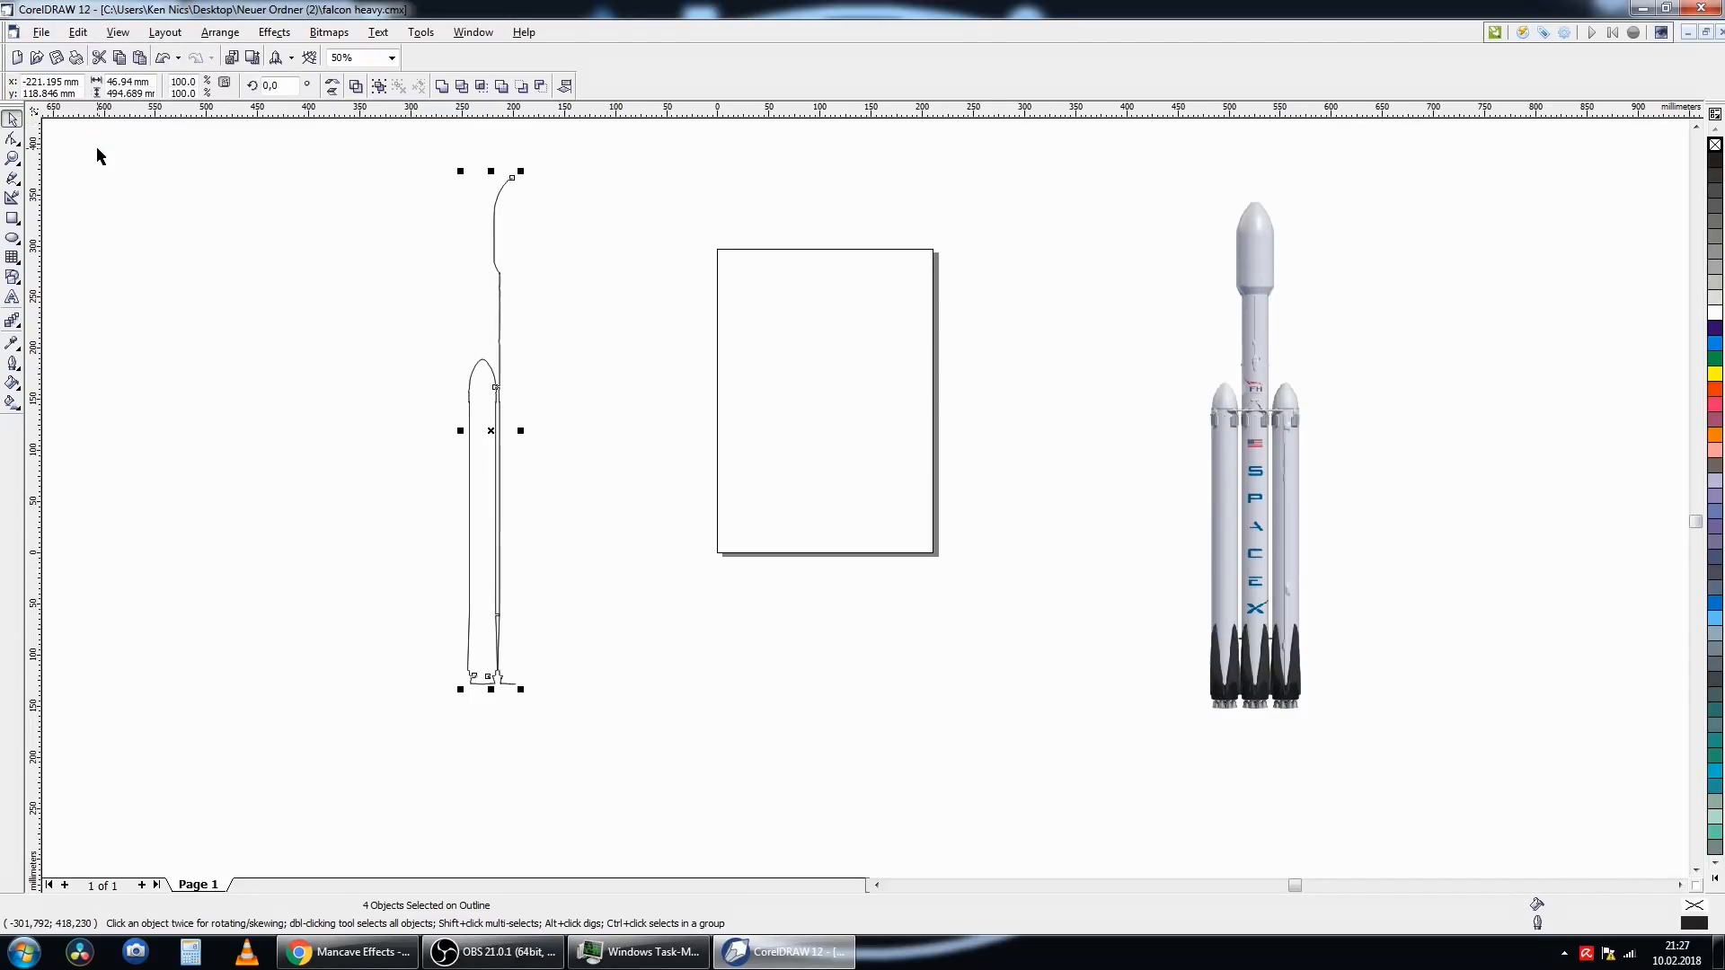
- Mirror the pasted outline copy horizontally and position it against the original half to complete the rocket outline
click(333, 87)
drag(492, 428, 540, 434)
scroll(494, 166, up, 8)
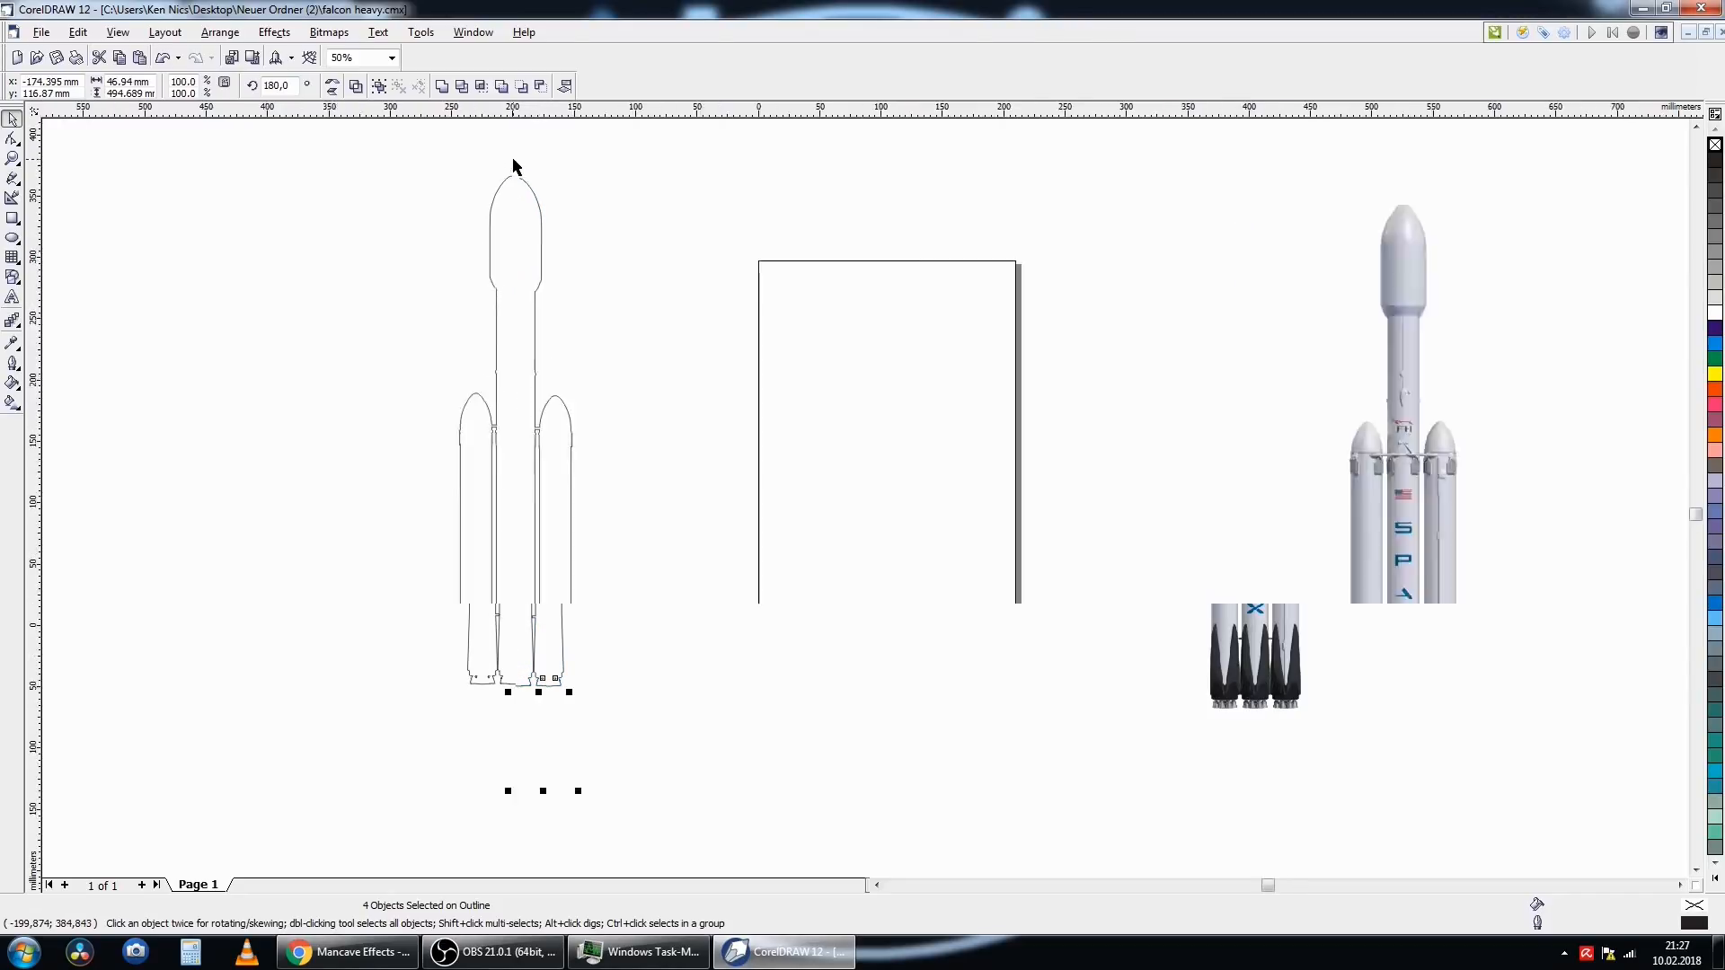
drag(864, 600, 643, 538)
scroll(551, 254, down, 5)
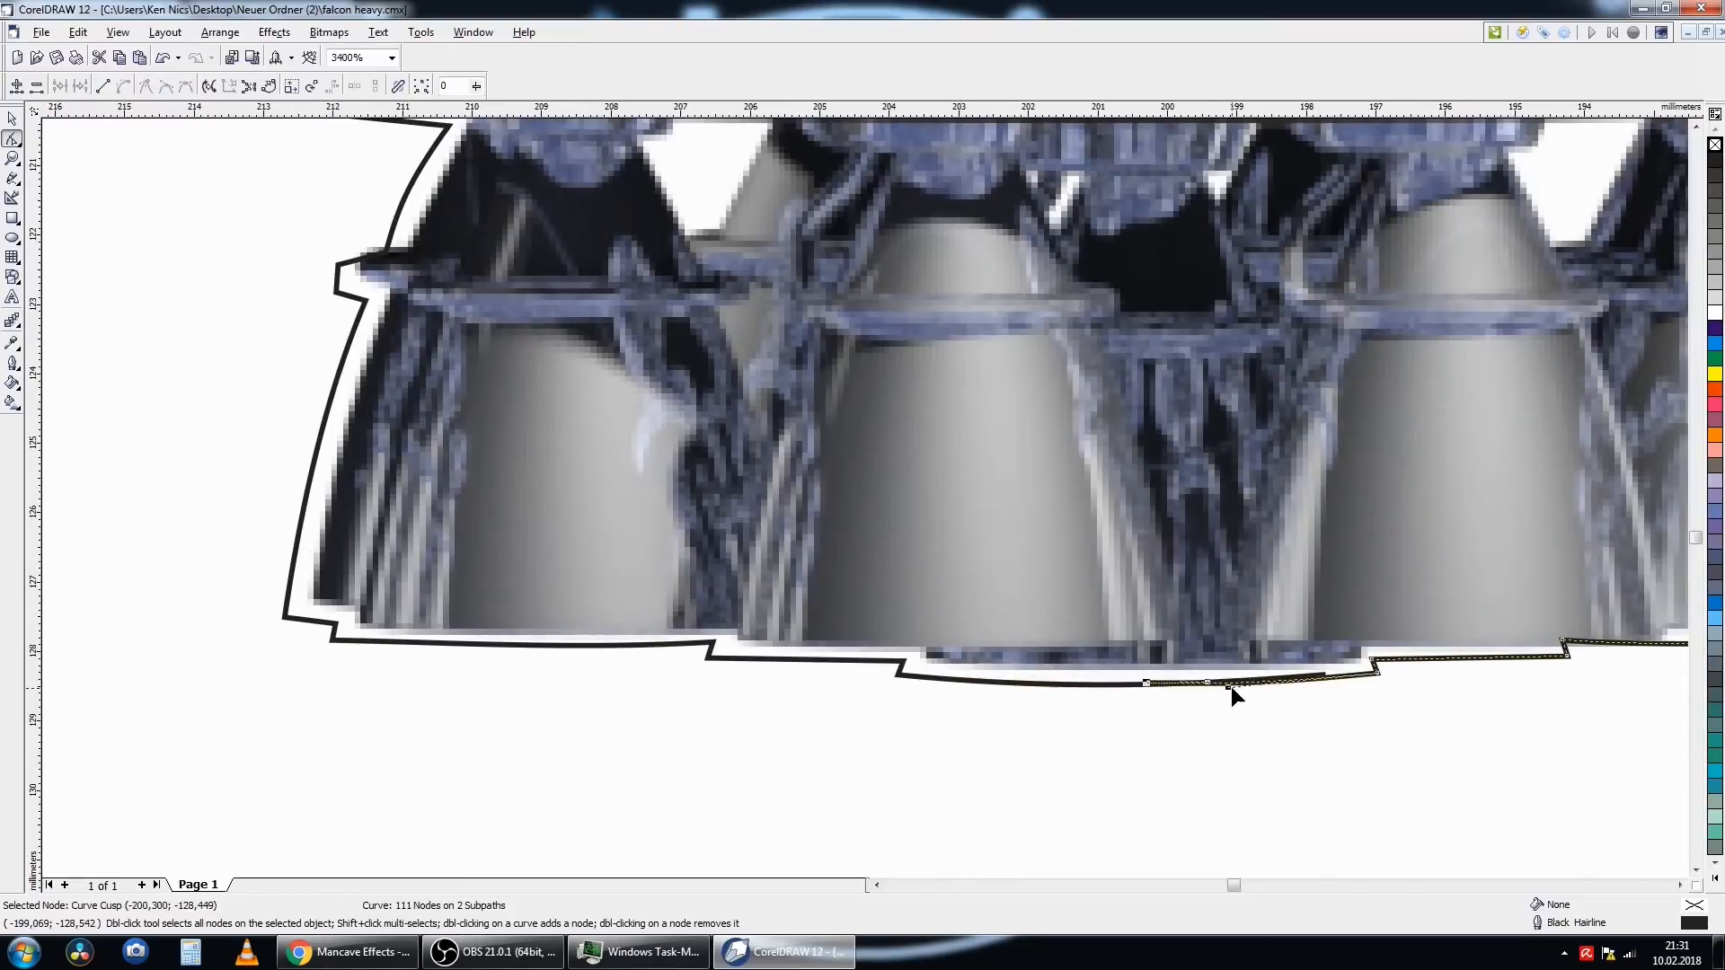
- Move the rocket bitmap off the traced outline onto the page and delete it
key(space)
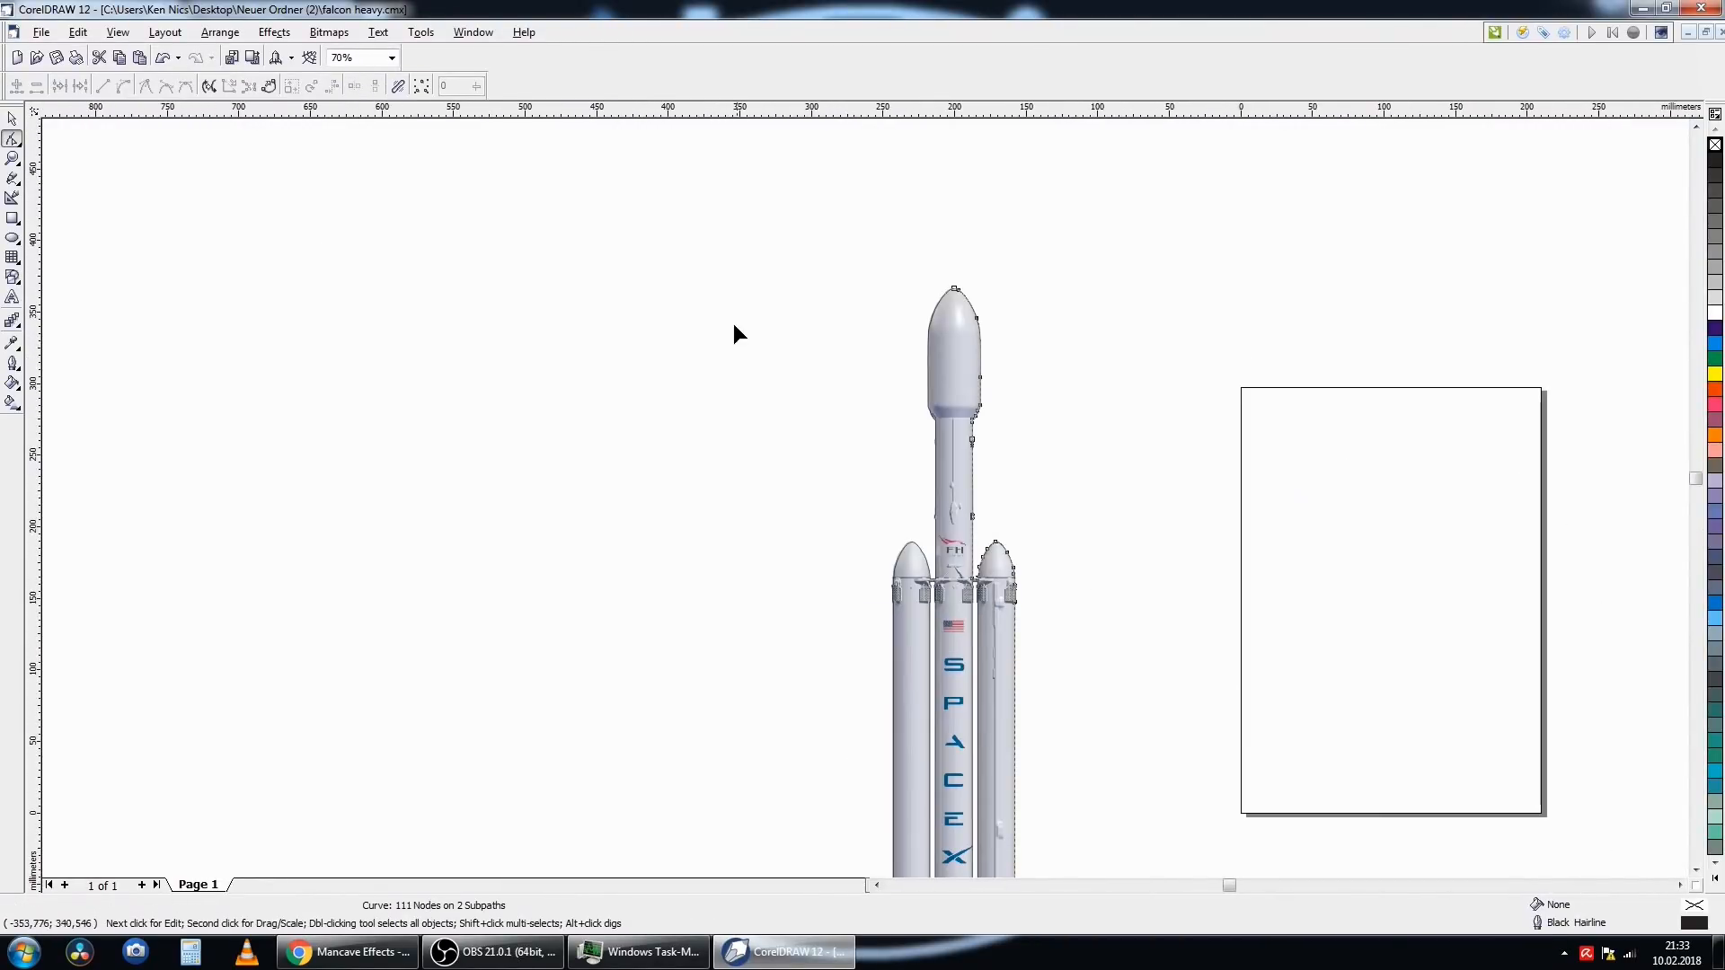
scroll(733, 323, down, 1)
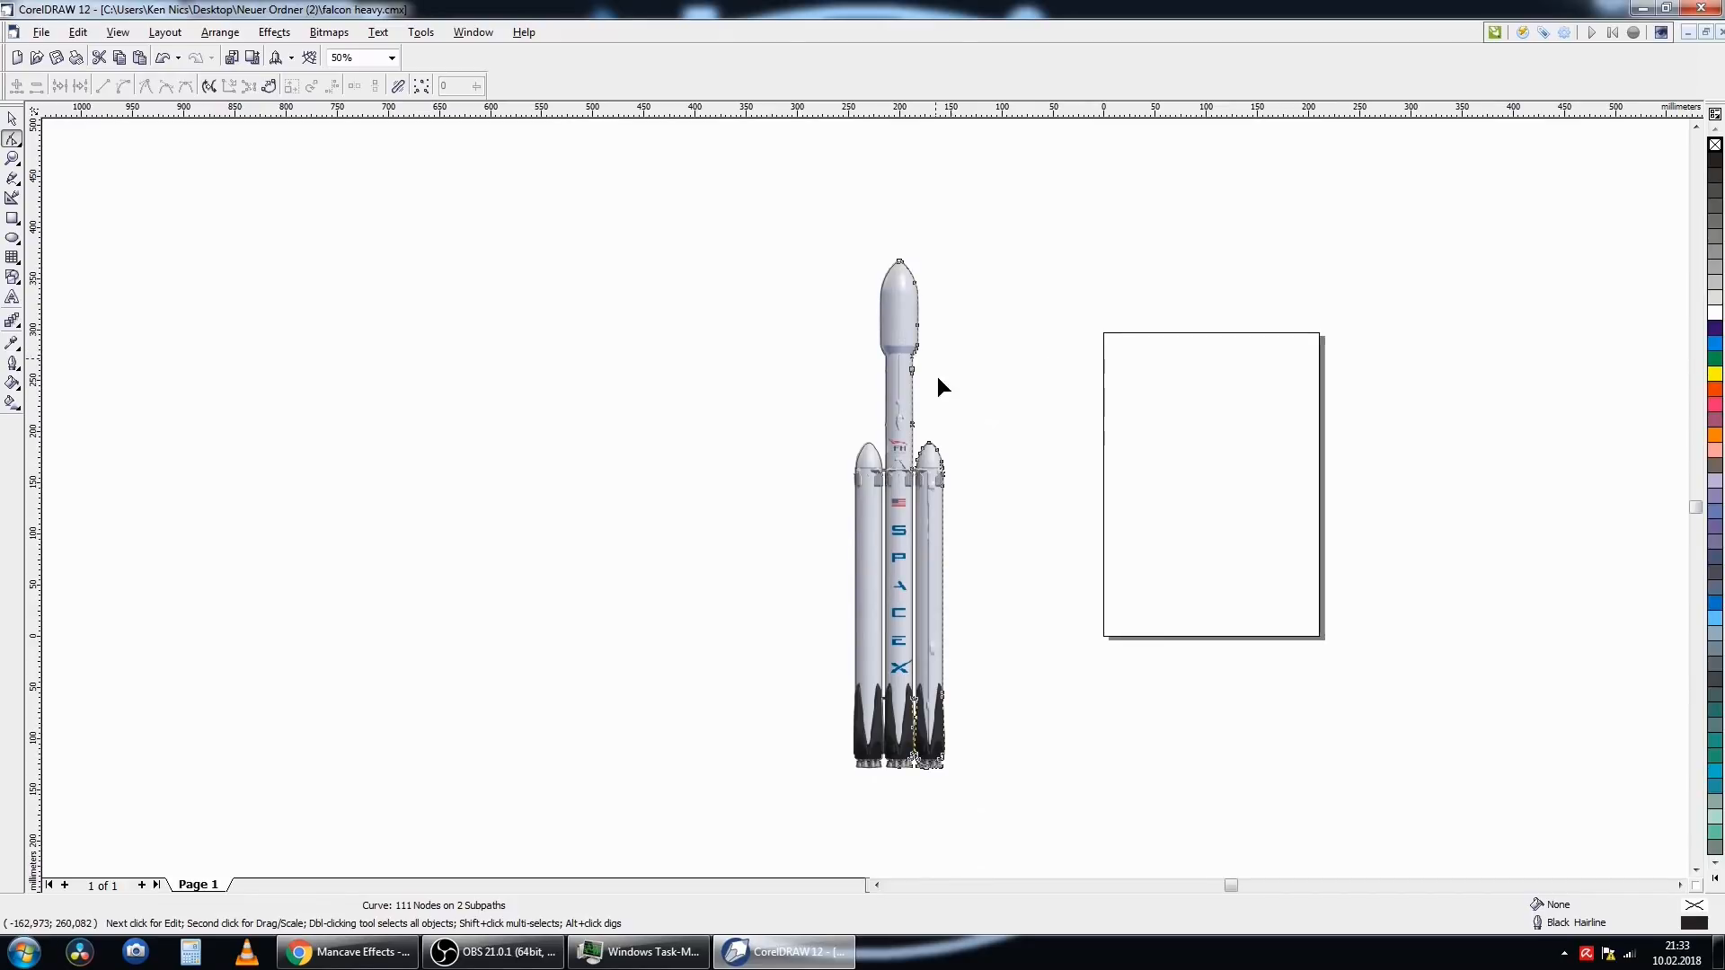
click(11, 118)
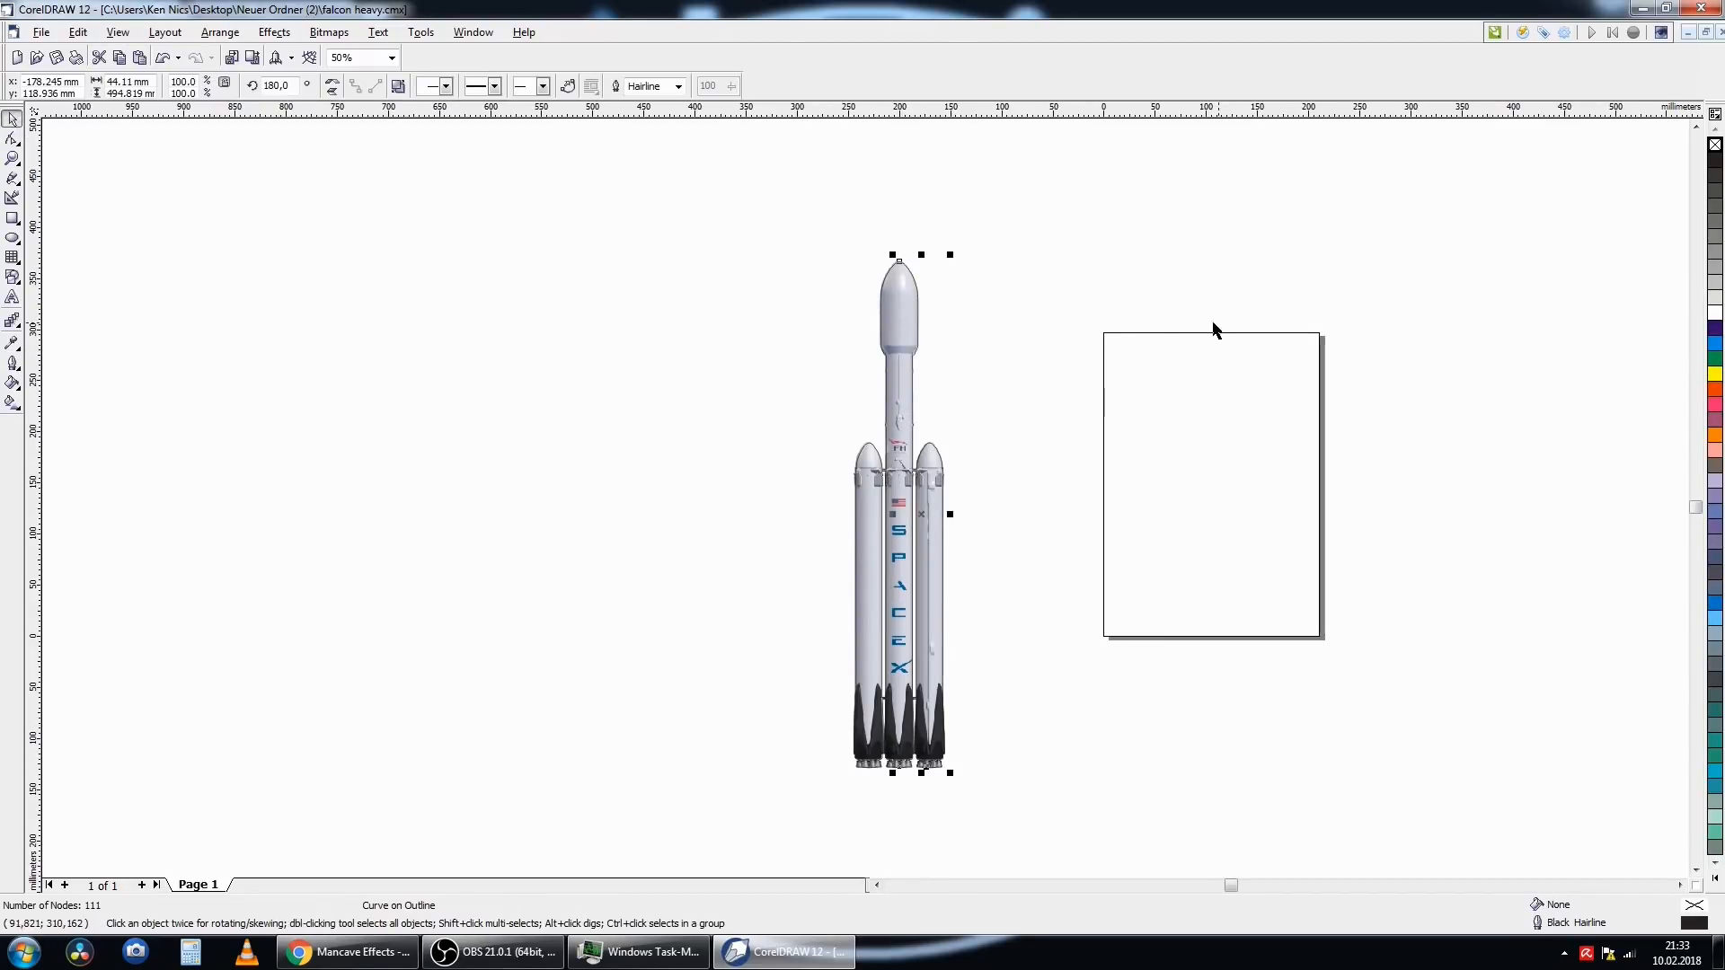
click(885, 315)
click(897, 310)
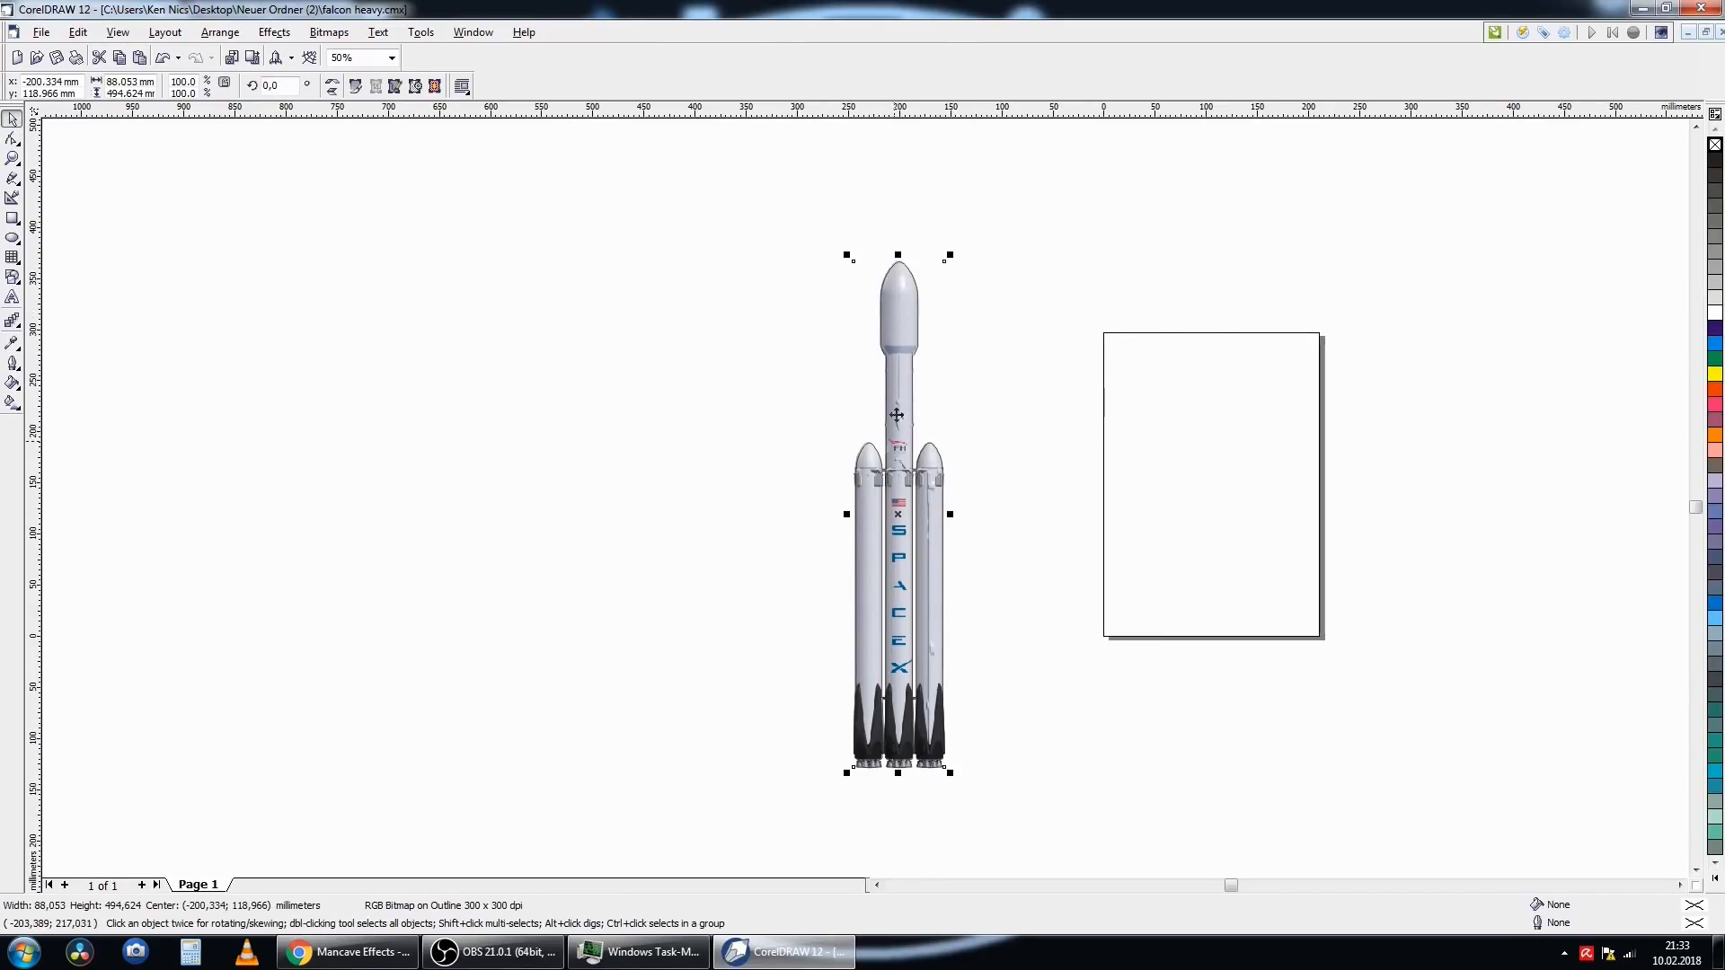
drag(896, 514, 1185, 511)
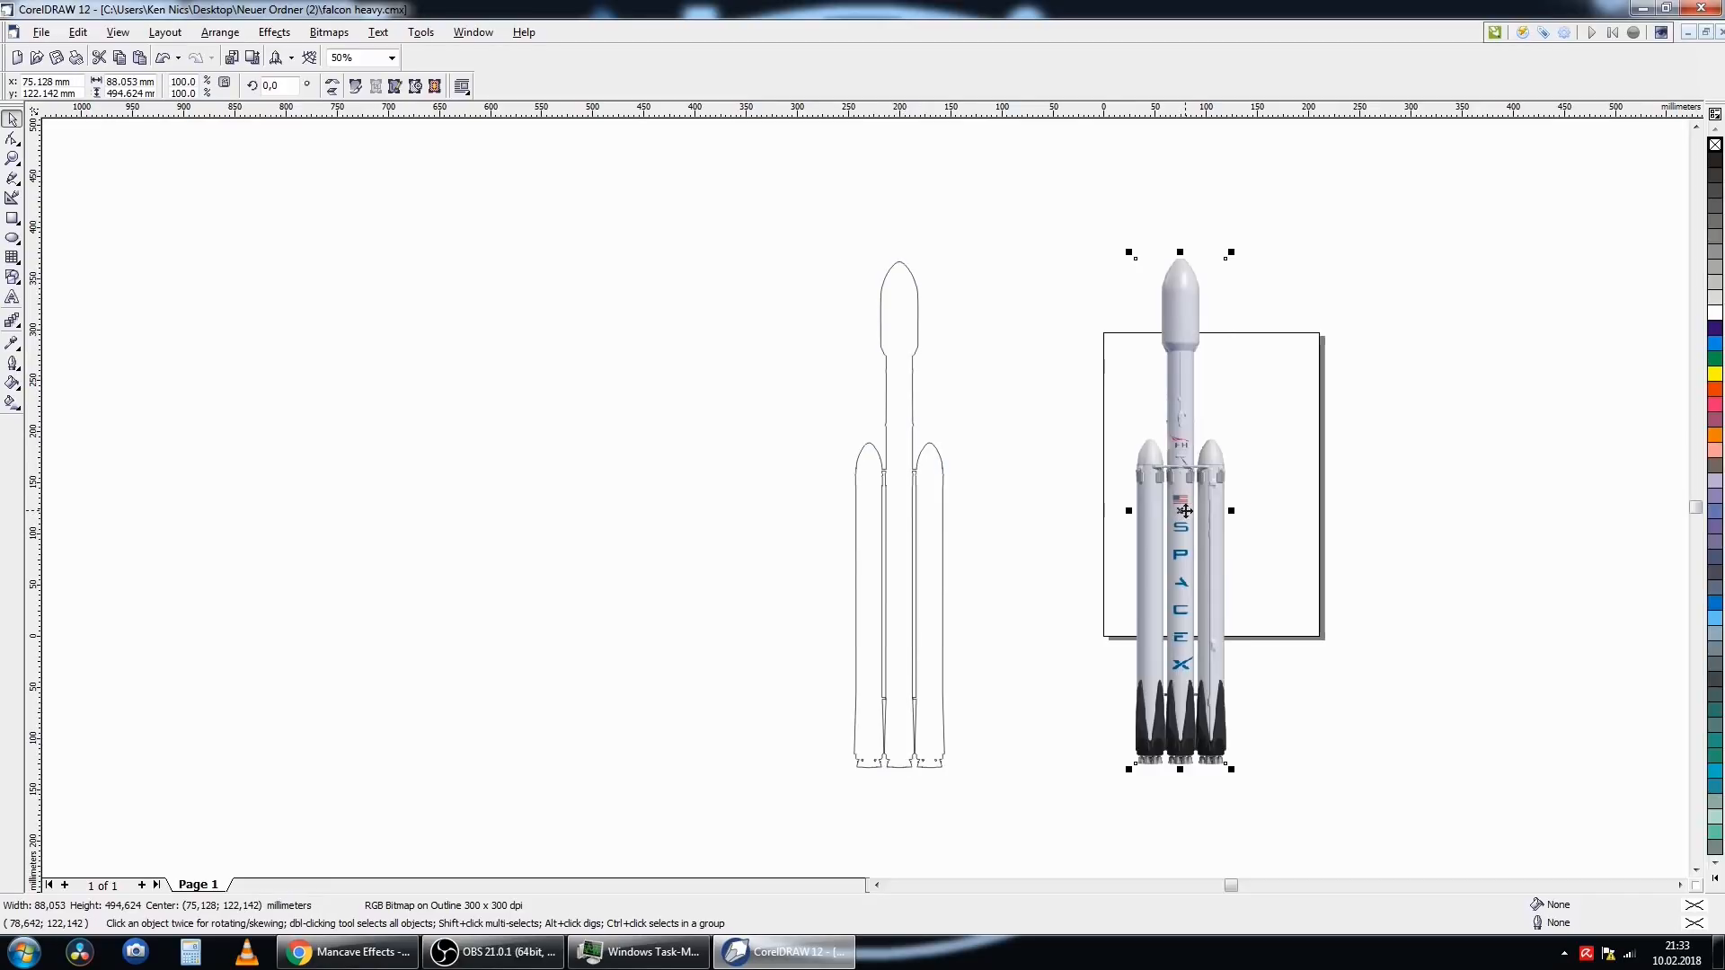
key(Delete)
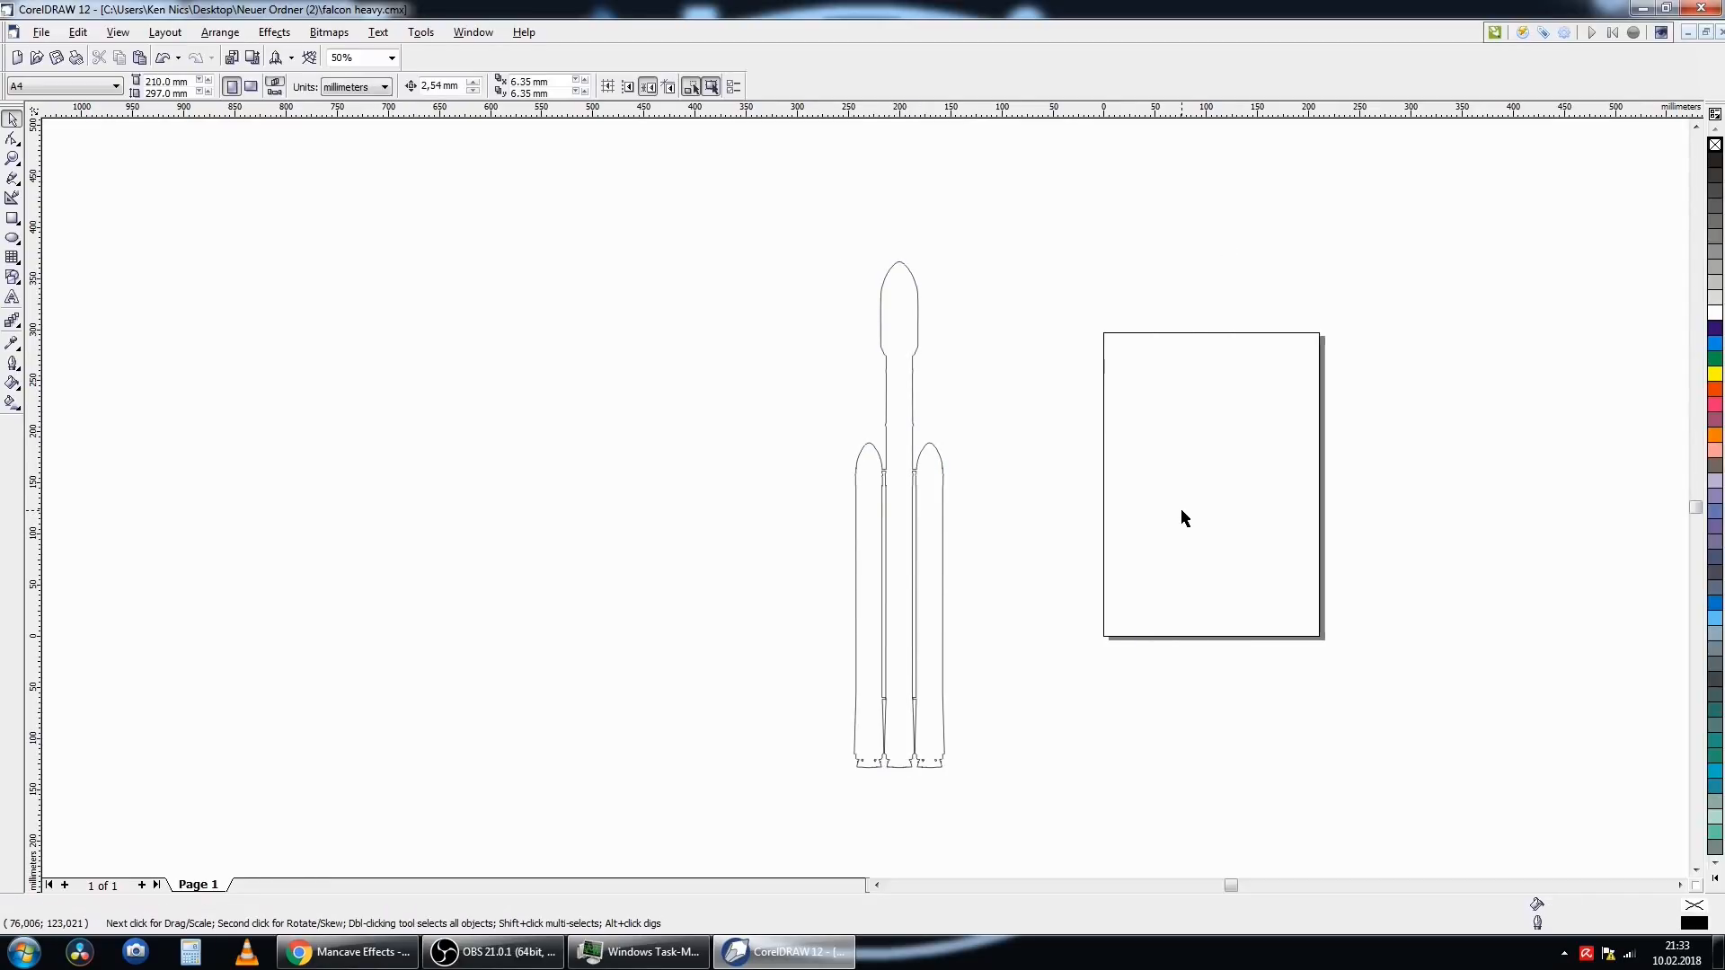
- Undo the bitmap's deletion to check its engine sections, and delete the bitmap again
scroll(934, 629, up, 1)
scroll(906, 659, up, 5)
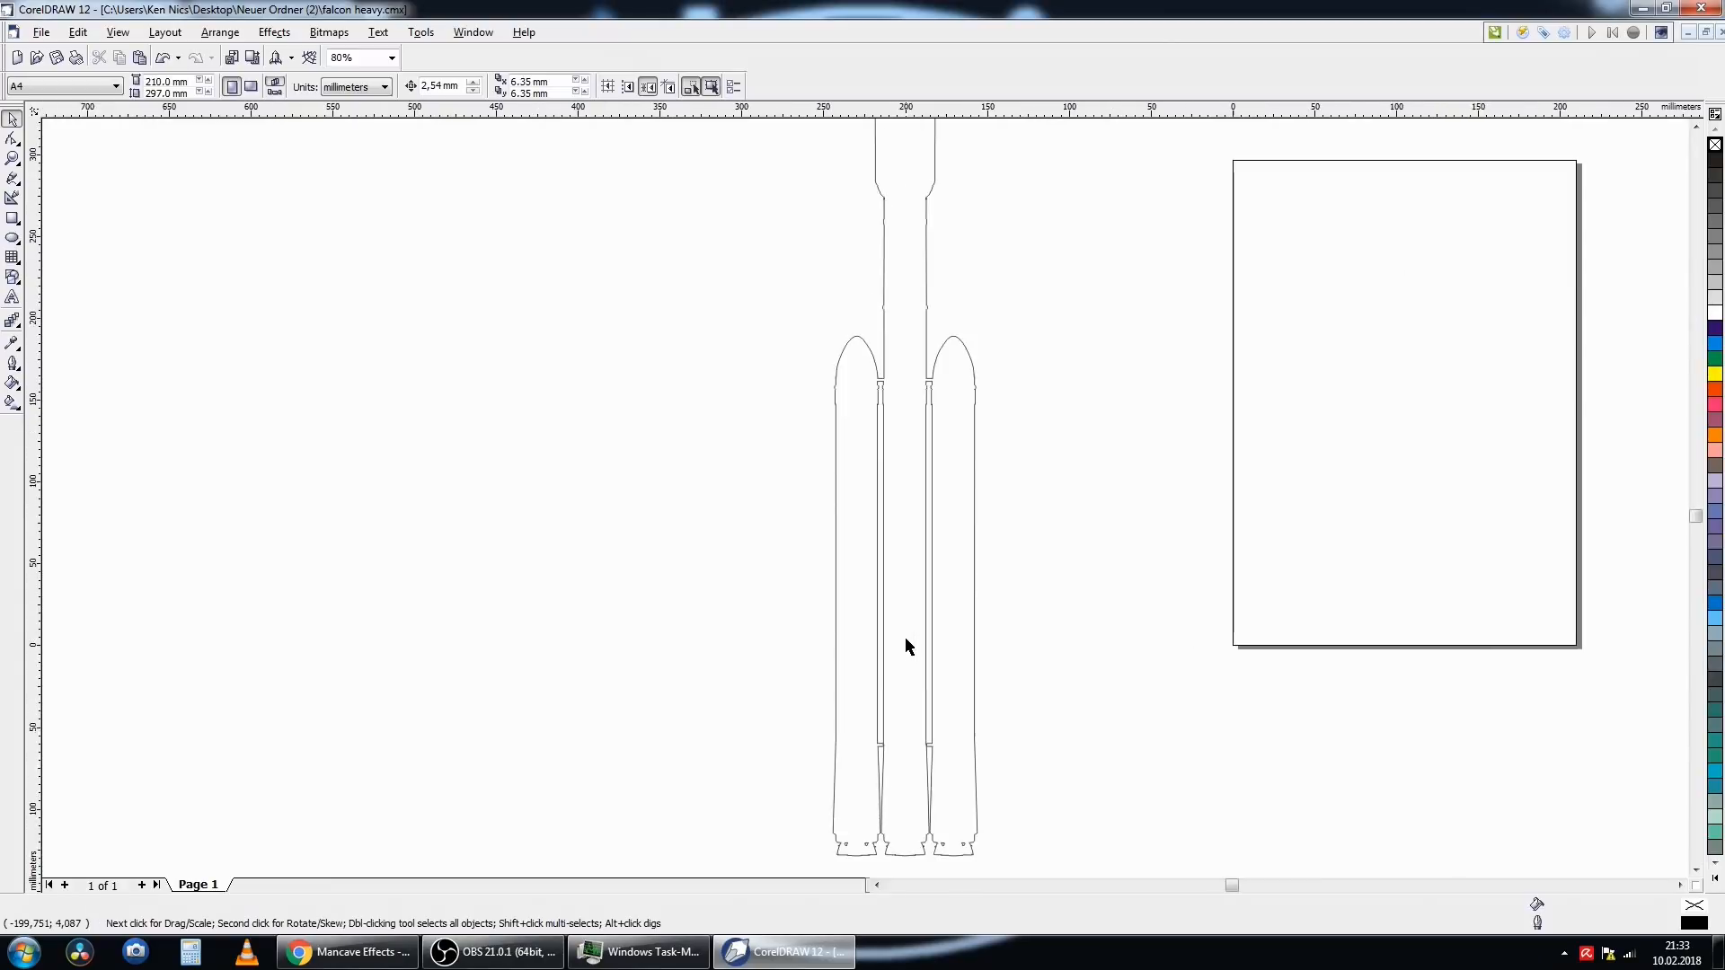
scroll(959, 806, up, 9)
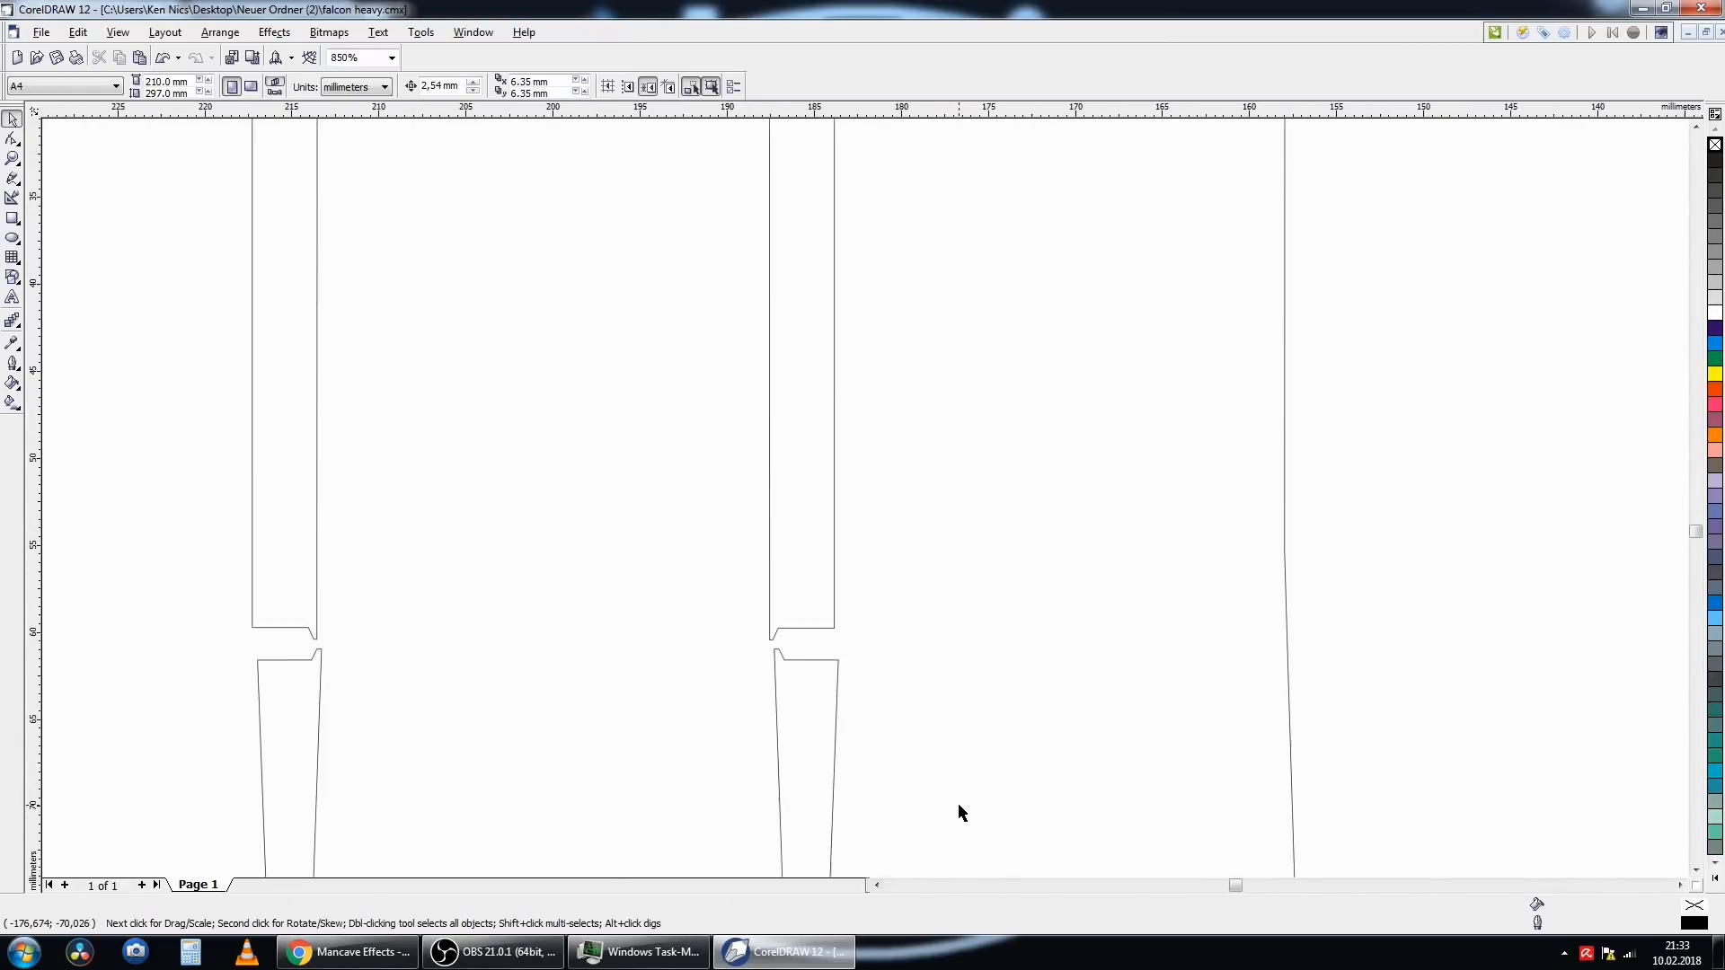
scroll(470, 365, down, 10)
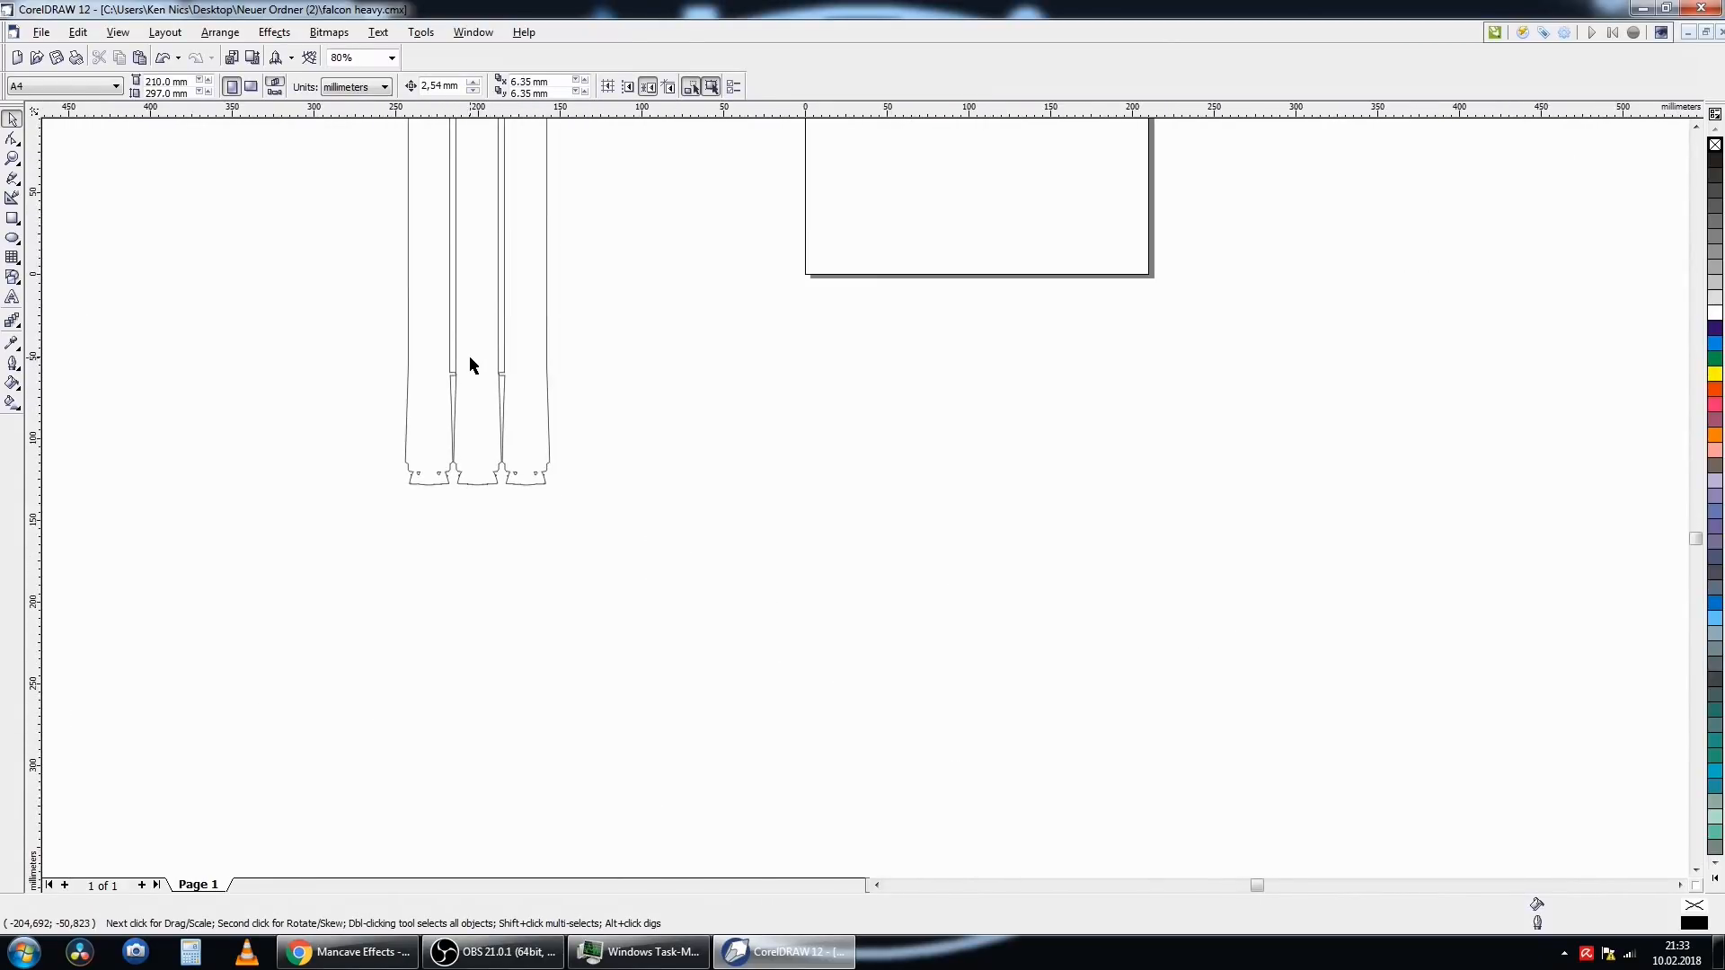
scroll(368, 460, up, 8)
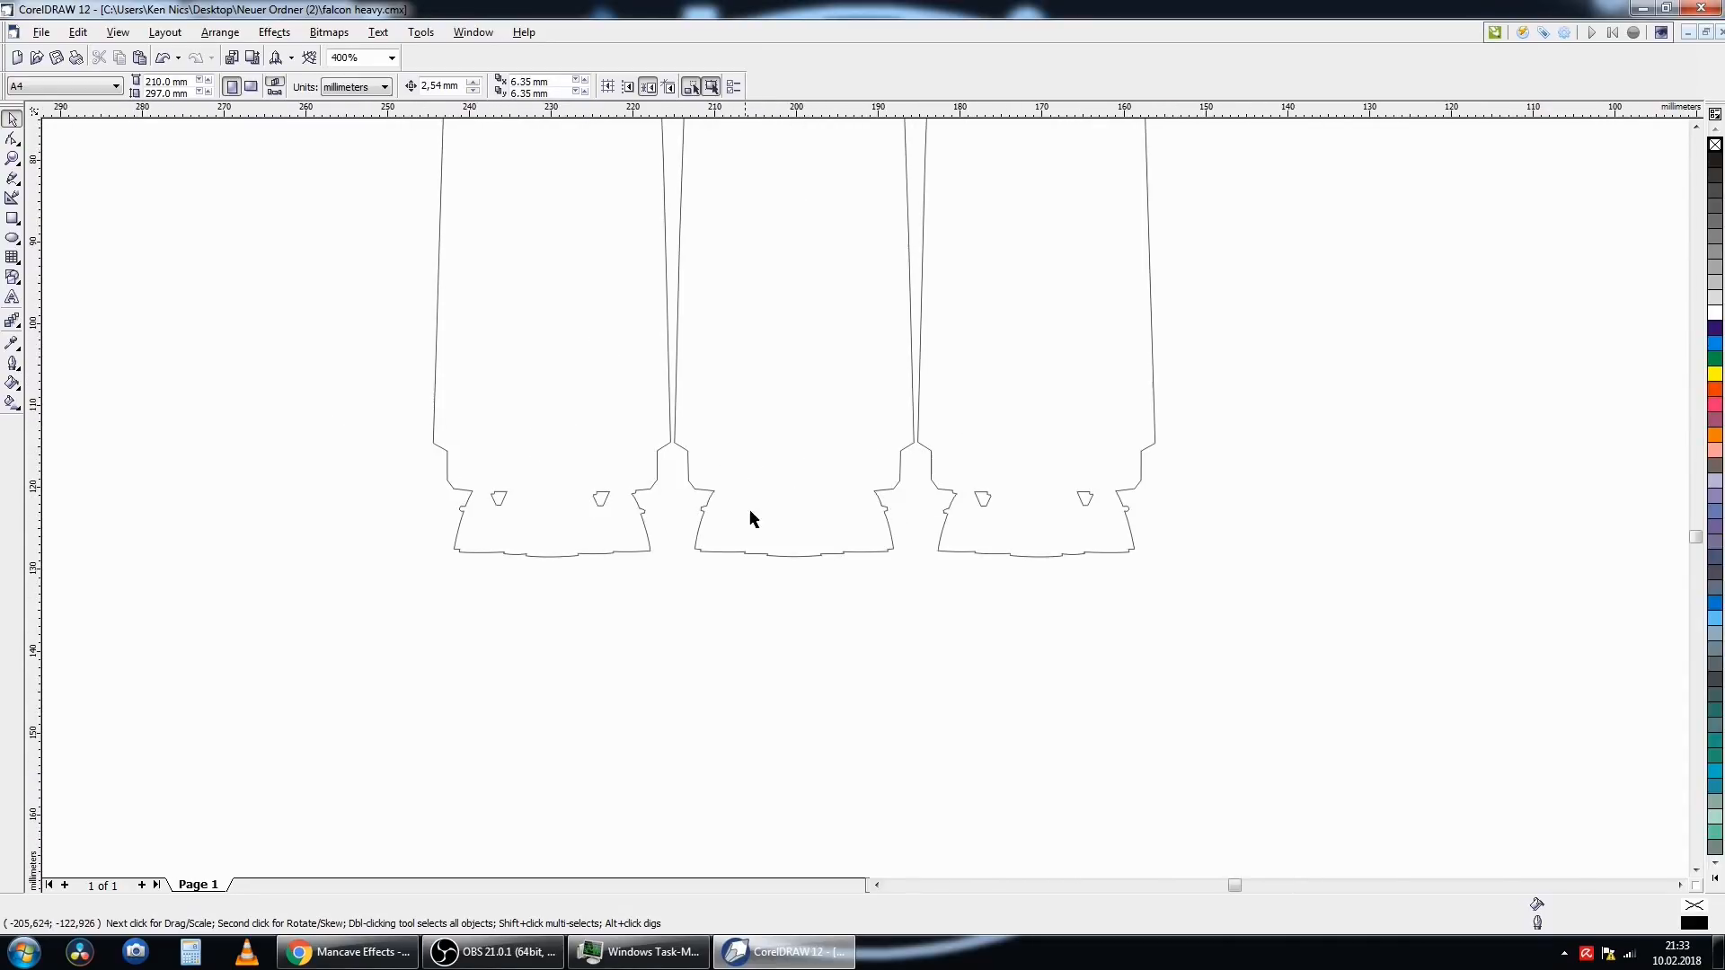
click(78, 33)
click(93, 52)
scroll(402, 609, down, 4)
scroll(402, 604, down, 1)
scroll(935, 604, up, 6)
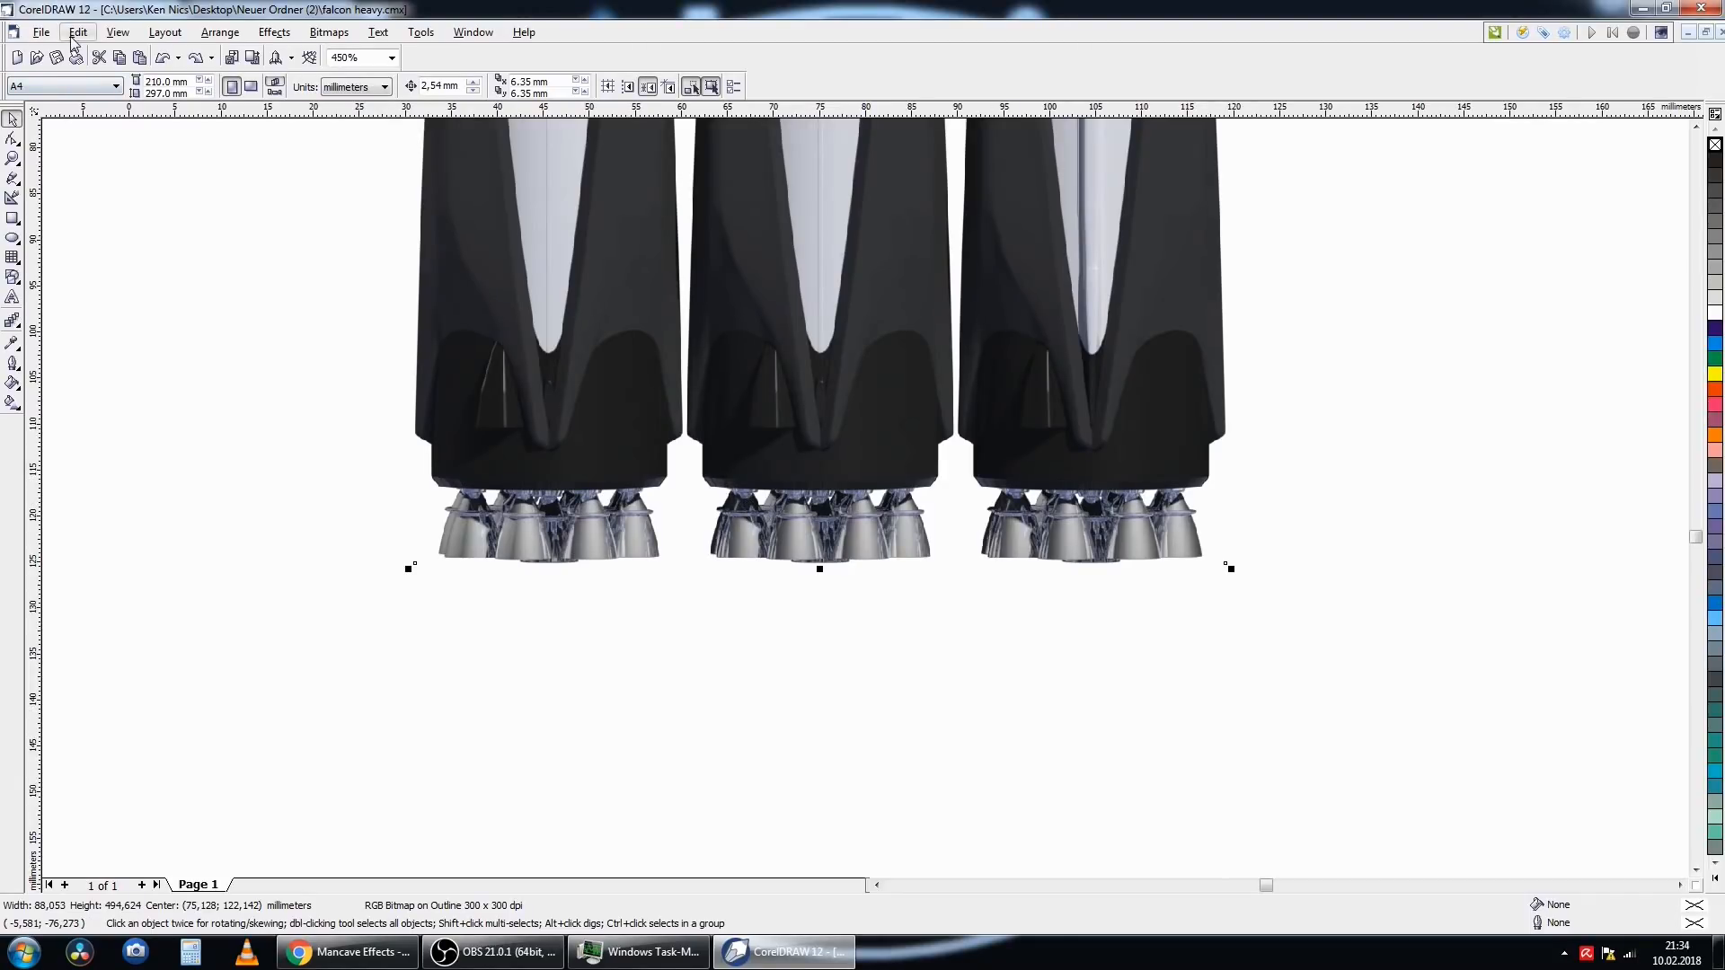
click(531, 408)
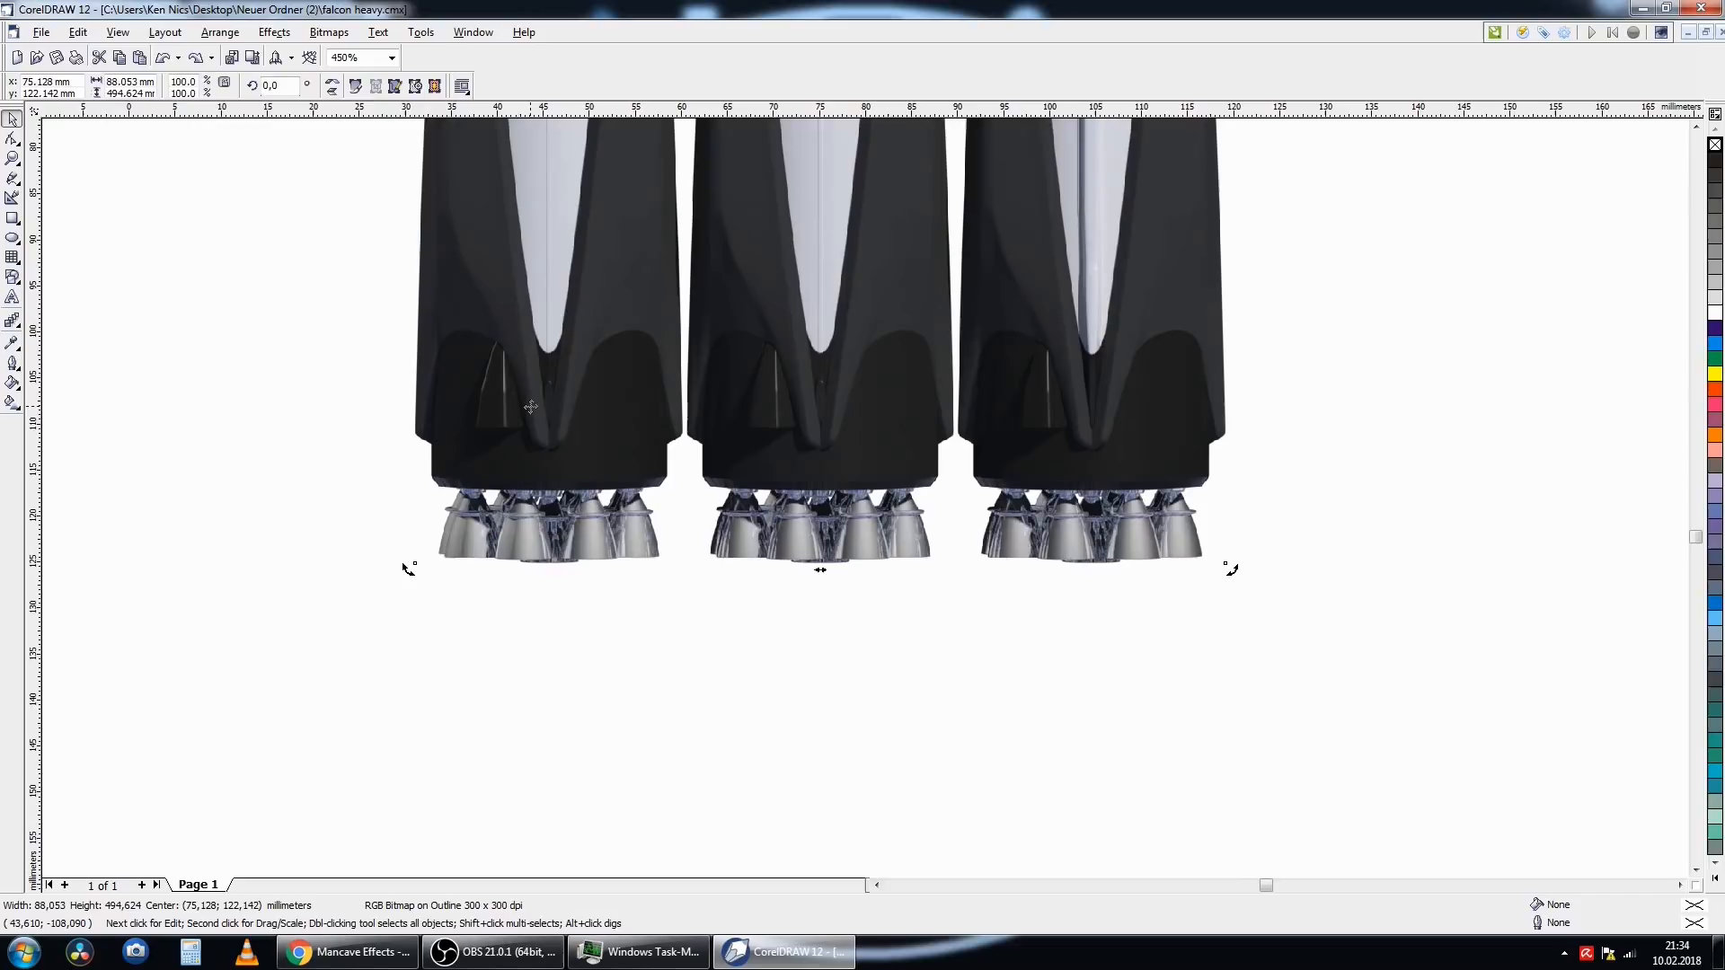
key(Delete)
- Copy the two small gap shapes in the left booster's engine section
scroll(438, 456, down, 7)
scroll(180, 440, up, 2)
scroll(175, 432, up, 6)
click(320, 468)
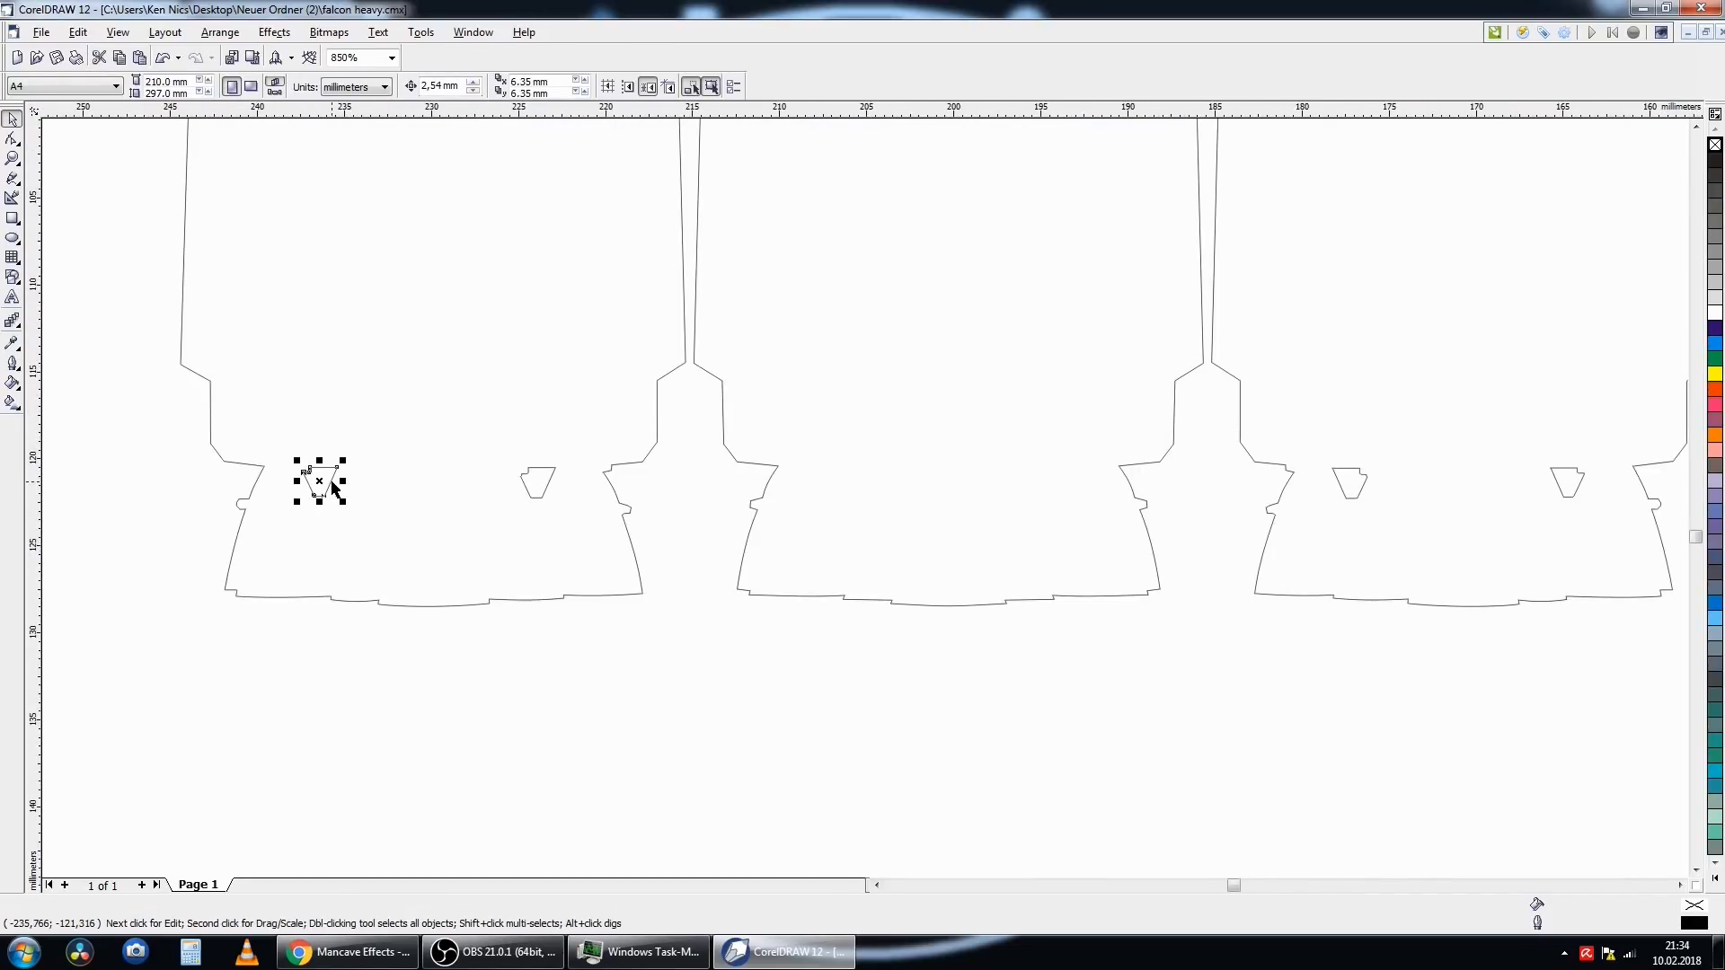
shift+click(541, 485)
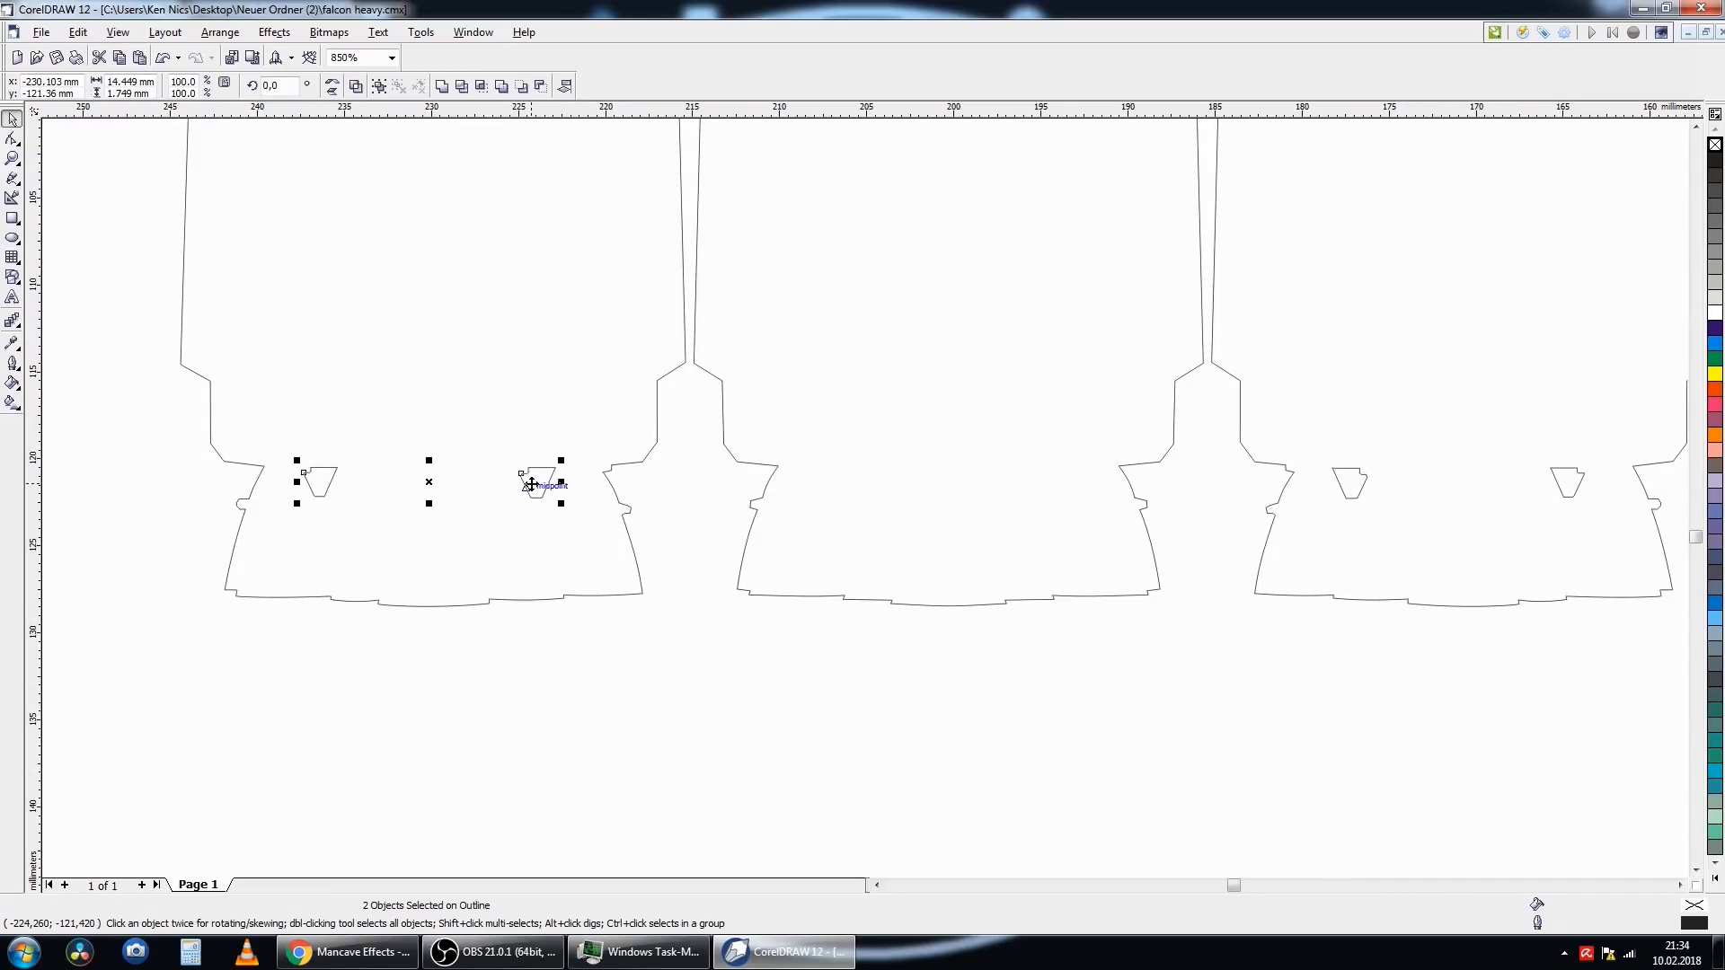
click(78, 33)
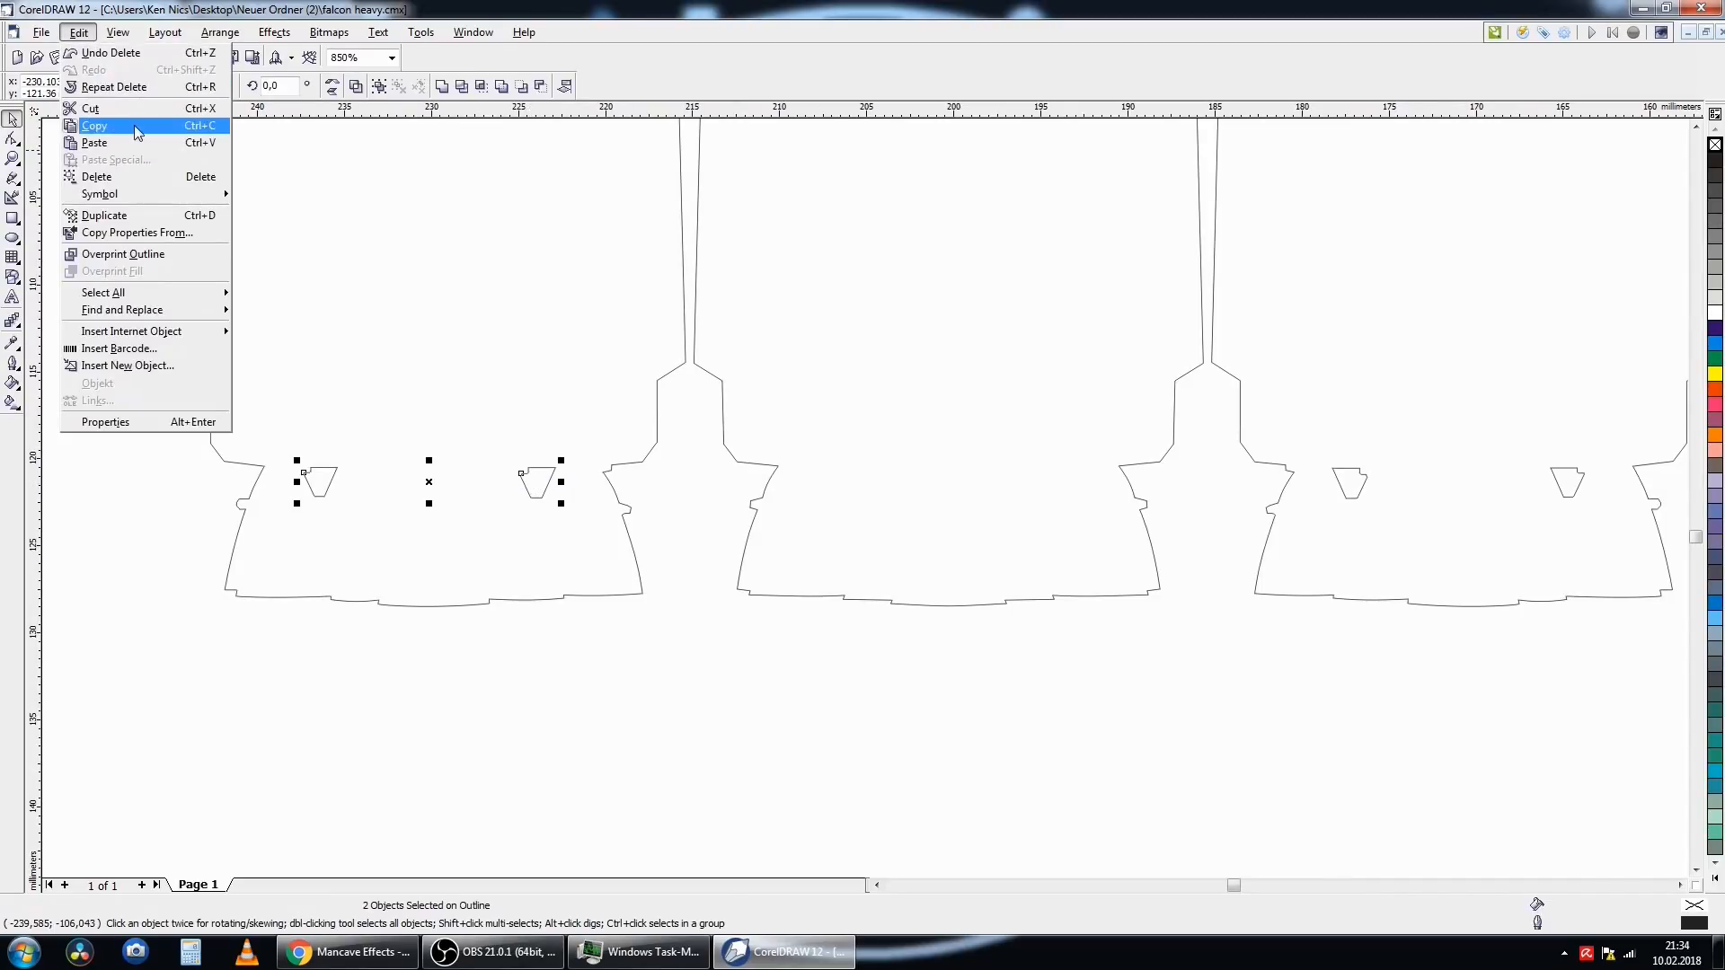
click(126, 127)
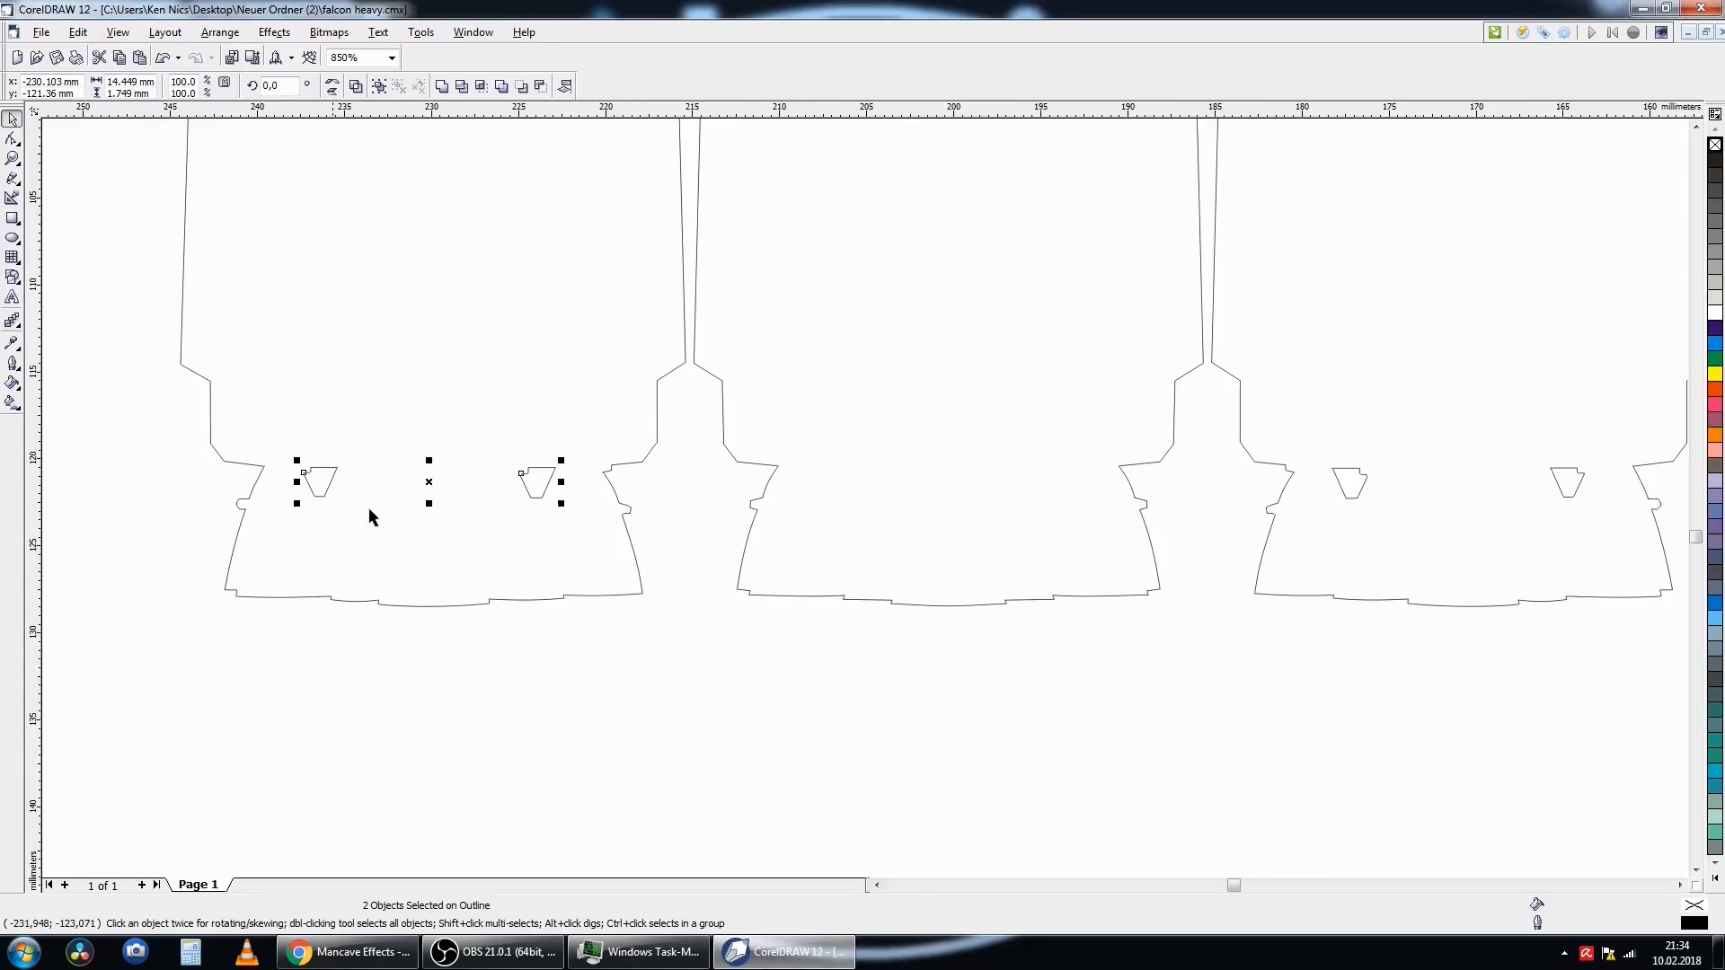
- Paste the two gap shapes, move the pair into the centre core's engine section, and deselect them
click(78, 32)
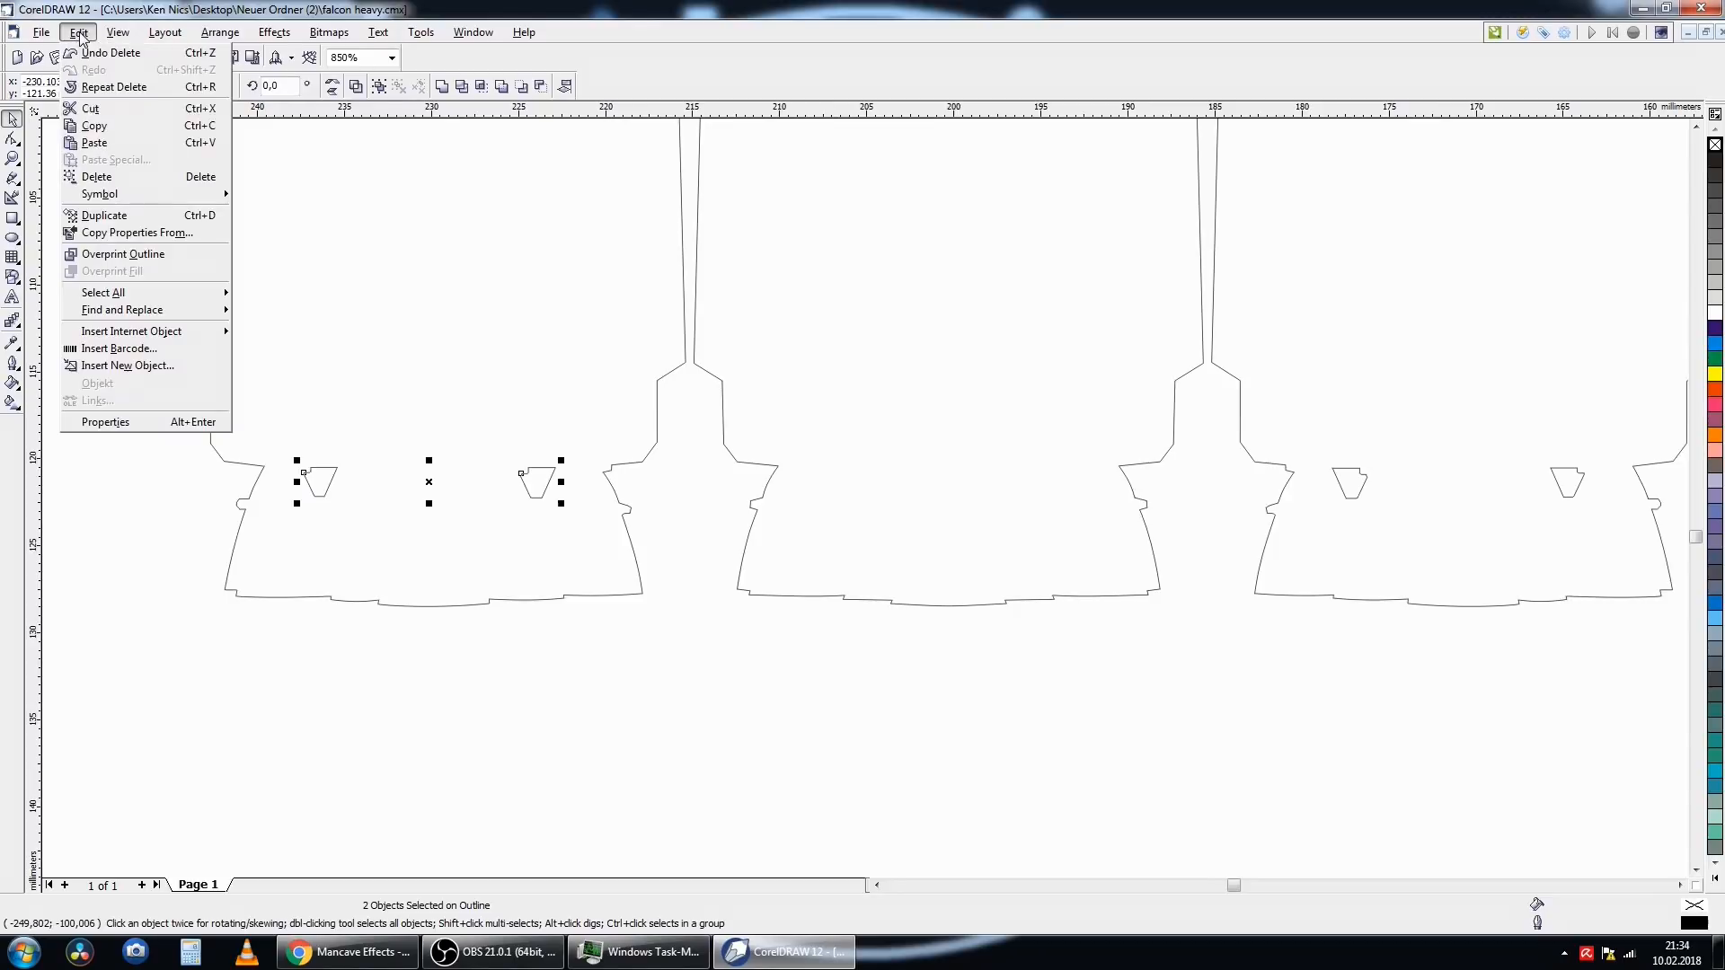
click(115, 132)
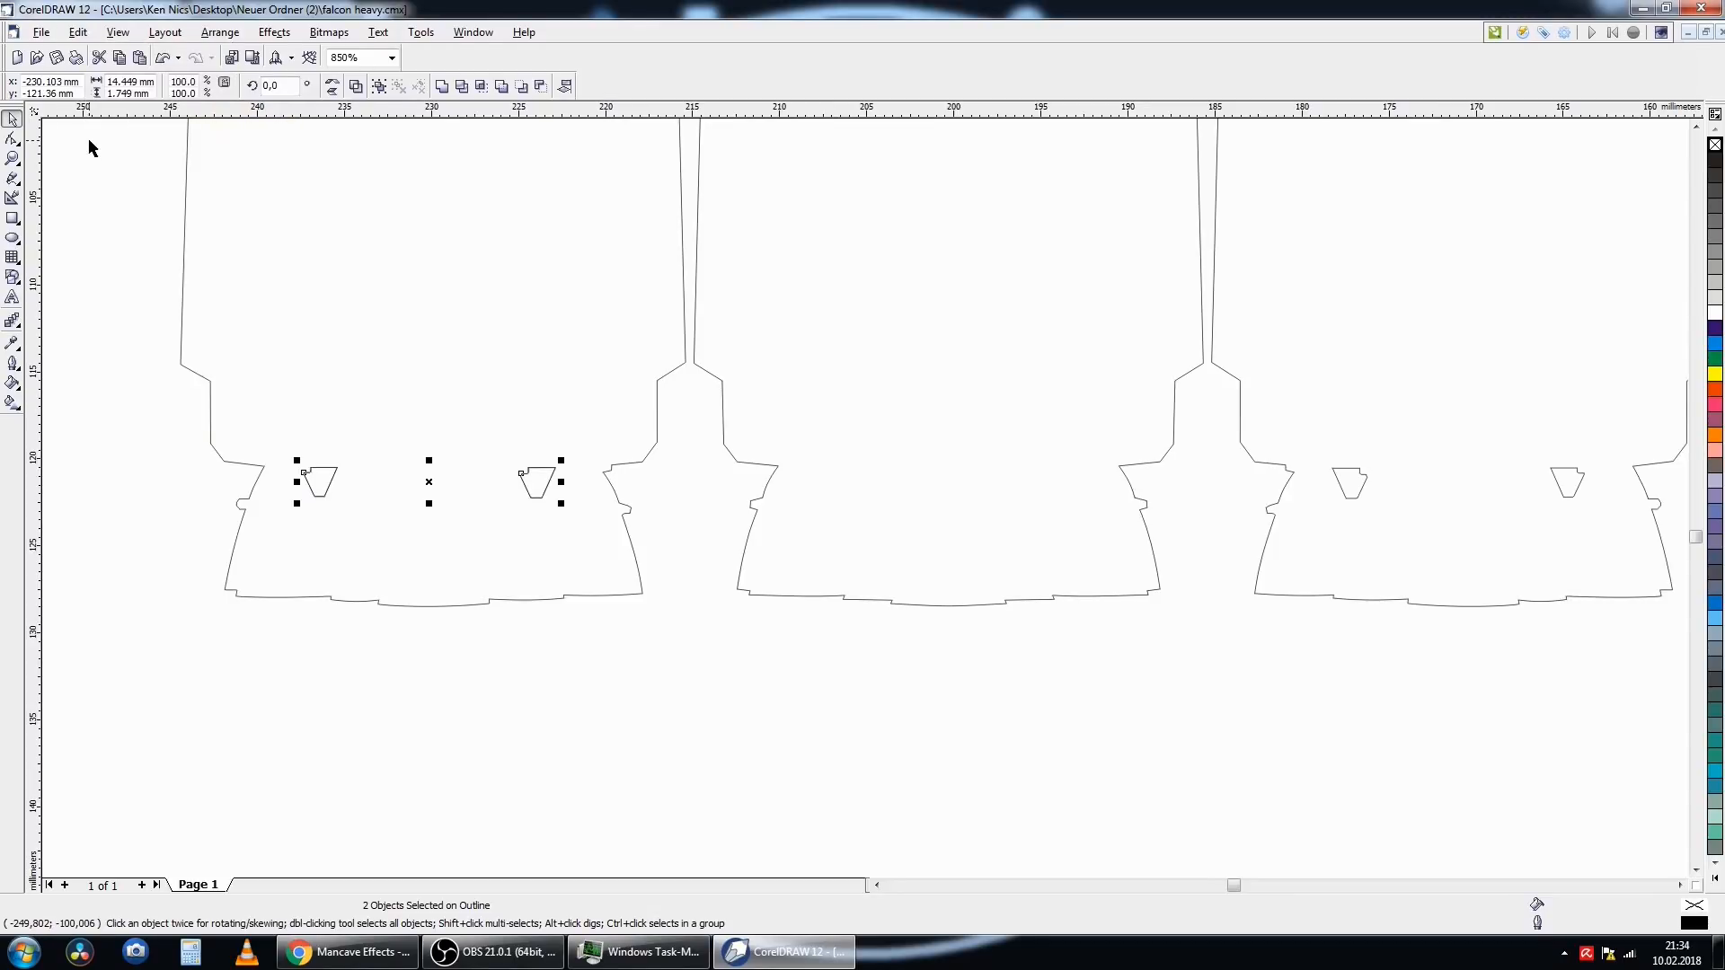
drag(614, 486, 845, 486)
drag(845, 486, 845, 486)
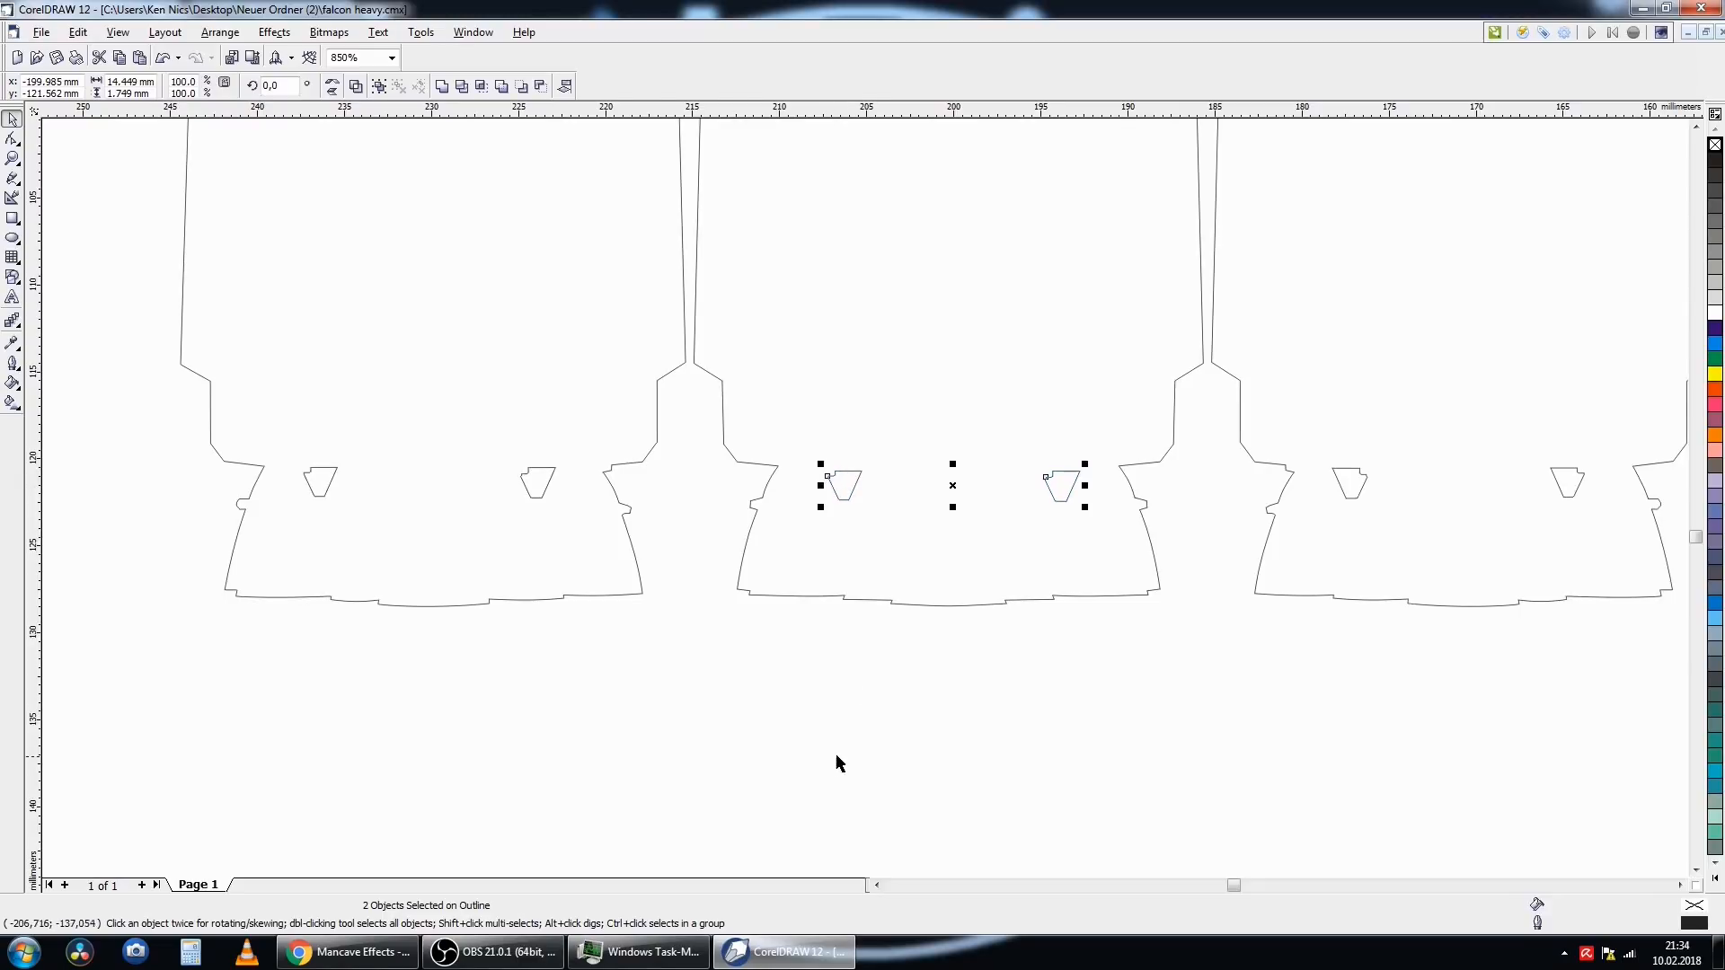
click(831, 765)
- Set a custom page size of 320 mm wide by 220 mm high
scroll(634, 654, down, 6)
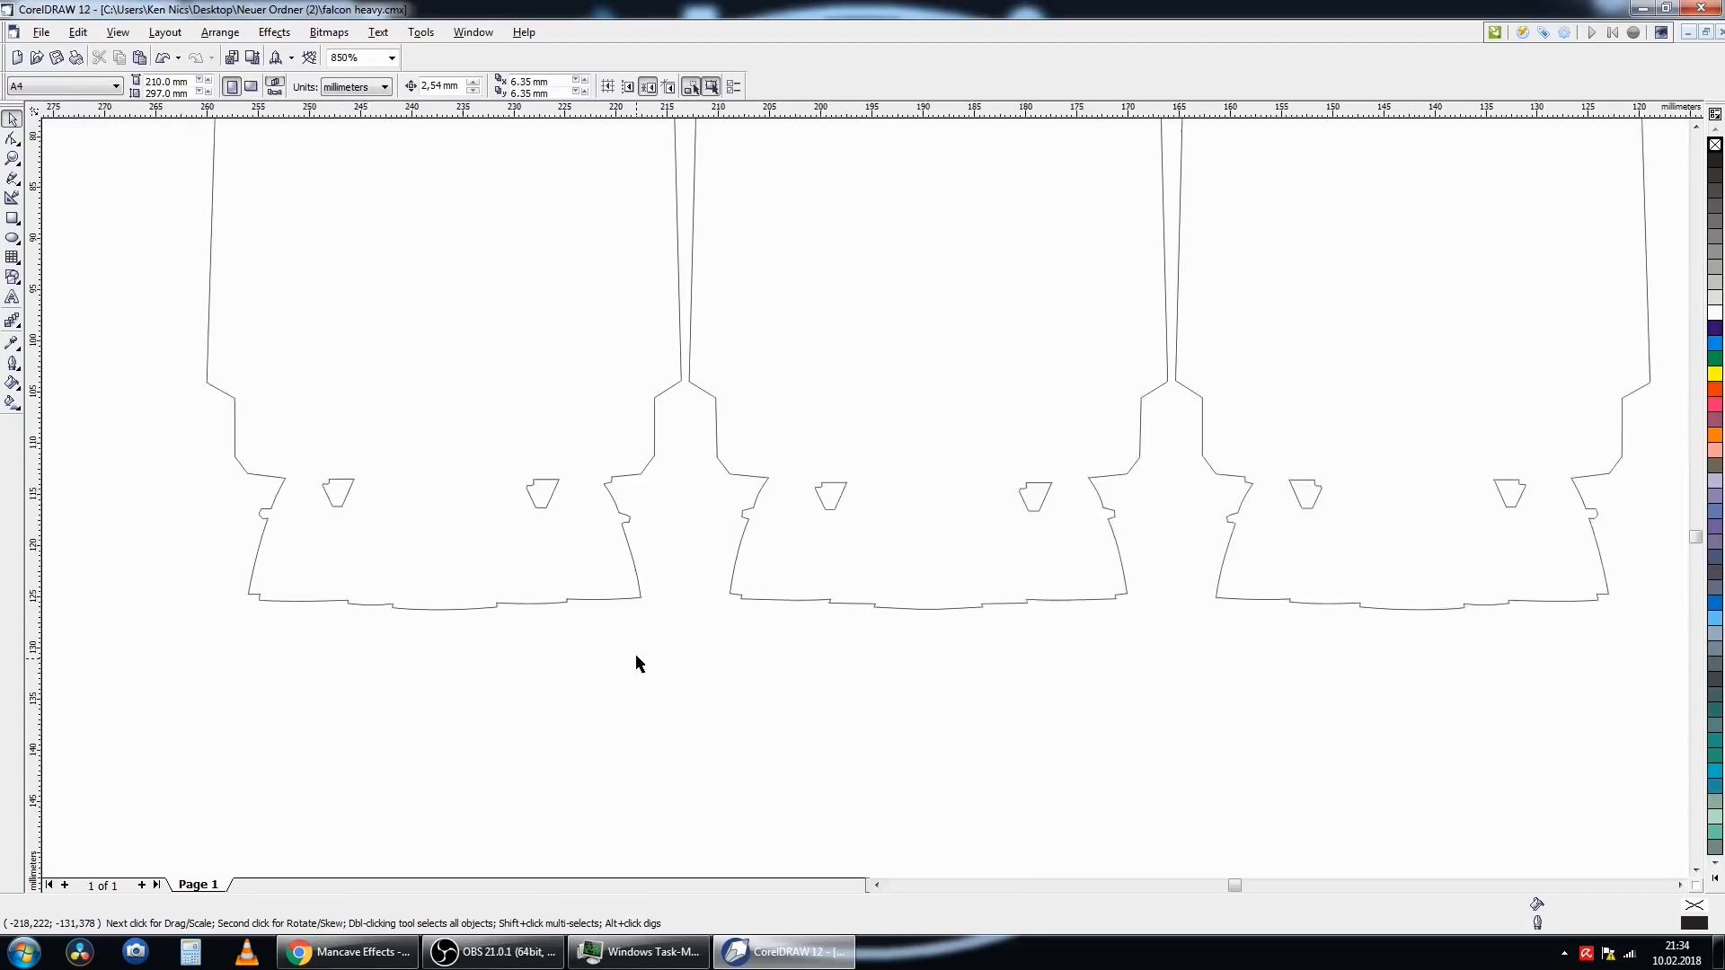
scroll(990, 709, down, 3)
scroll(991, 709, down, 3)
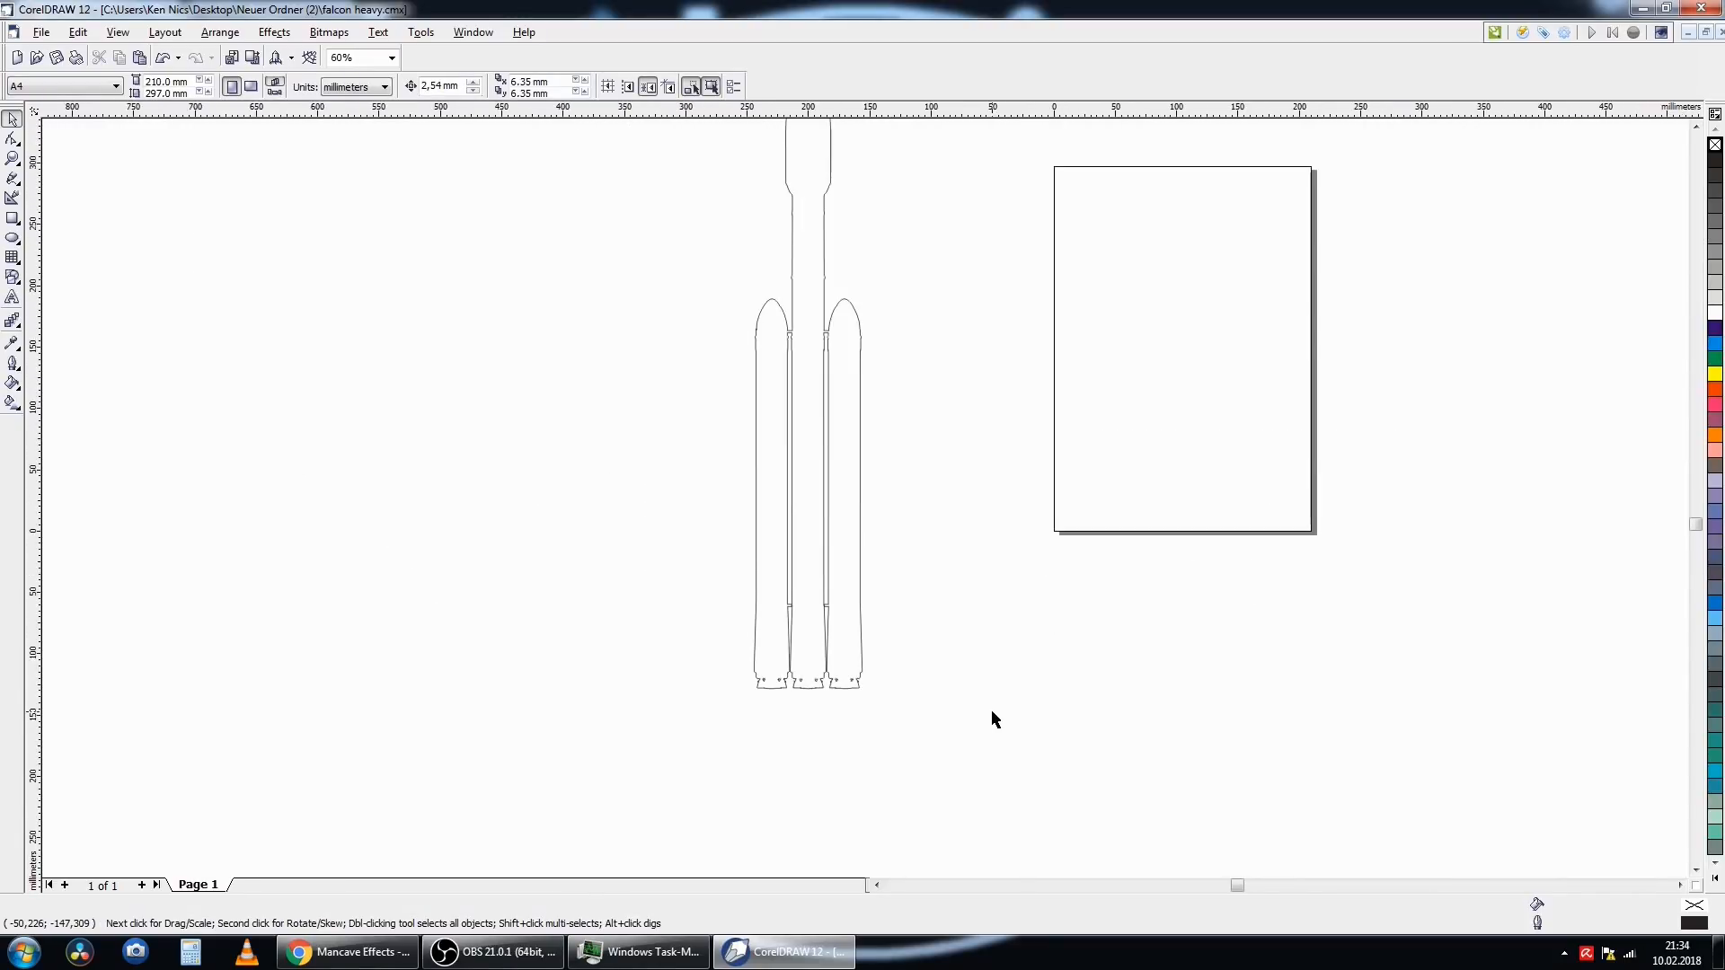
scroll(995, 521, up, 1)
scroll(998, 536, up, 1)
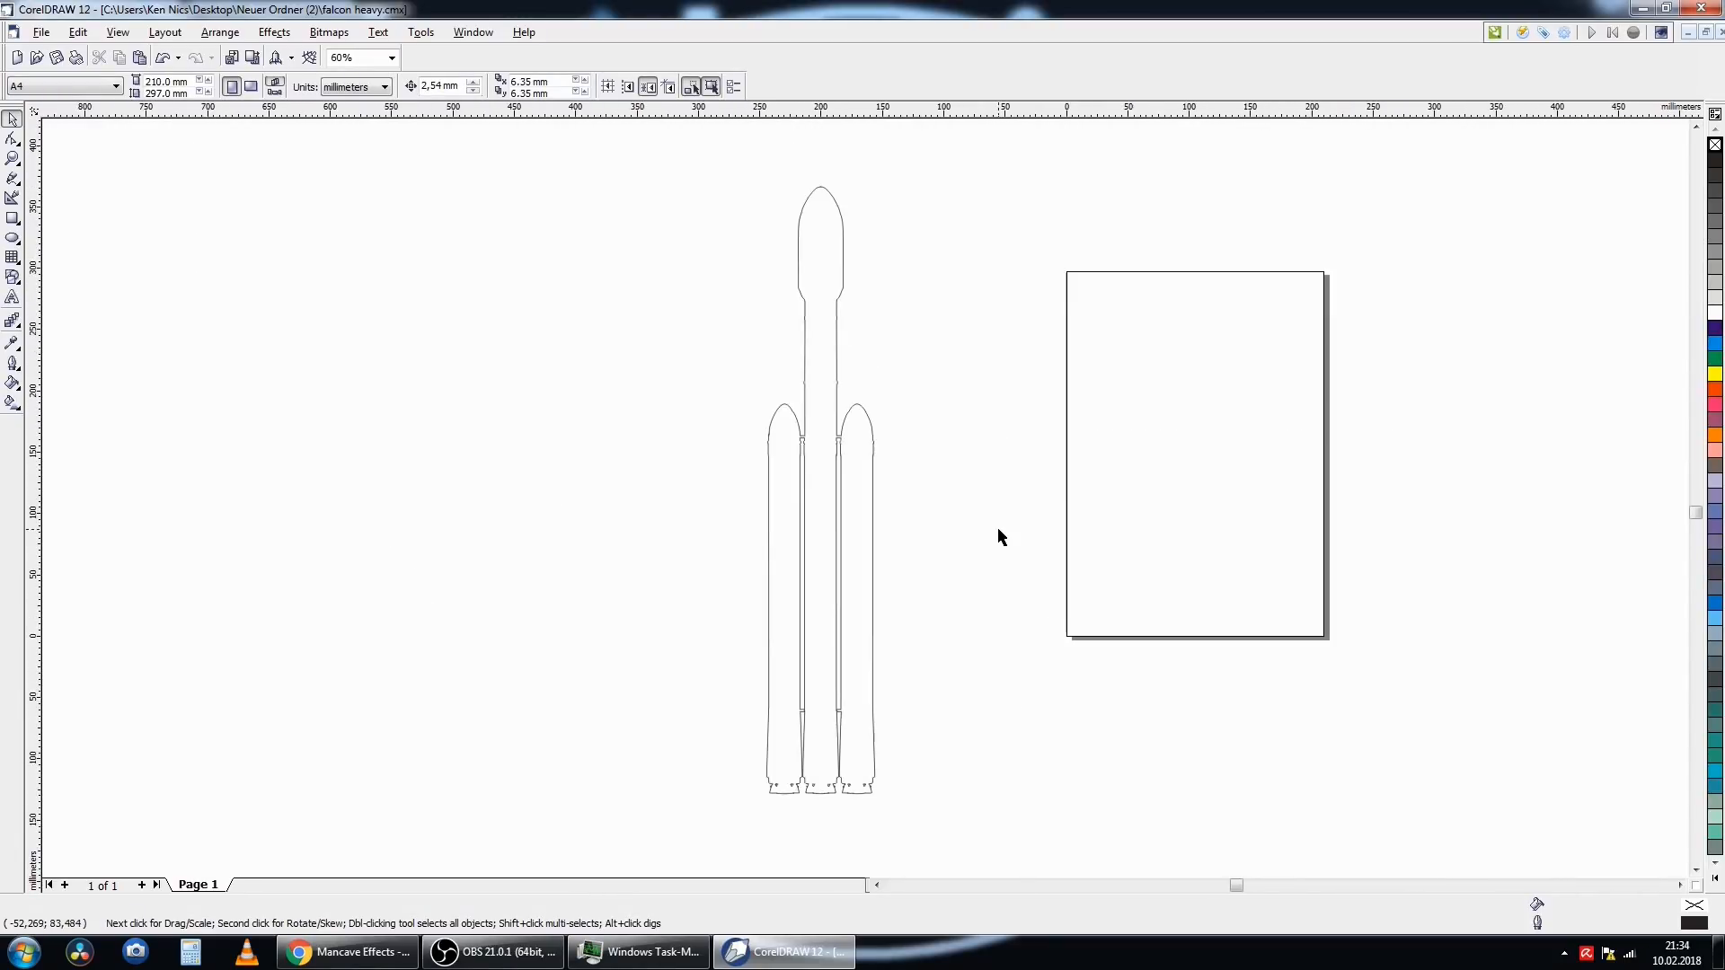
click(112, 86)
scroll(141, 120, up, 2)
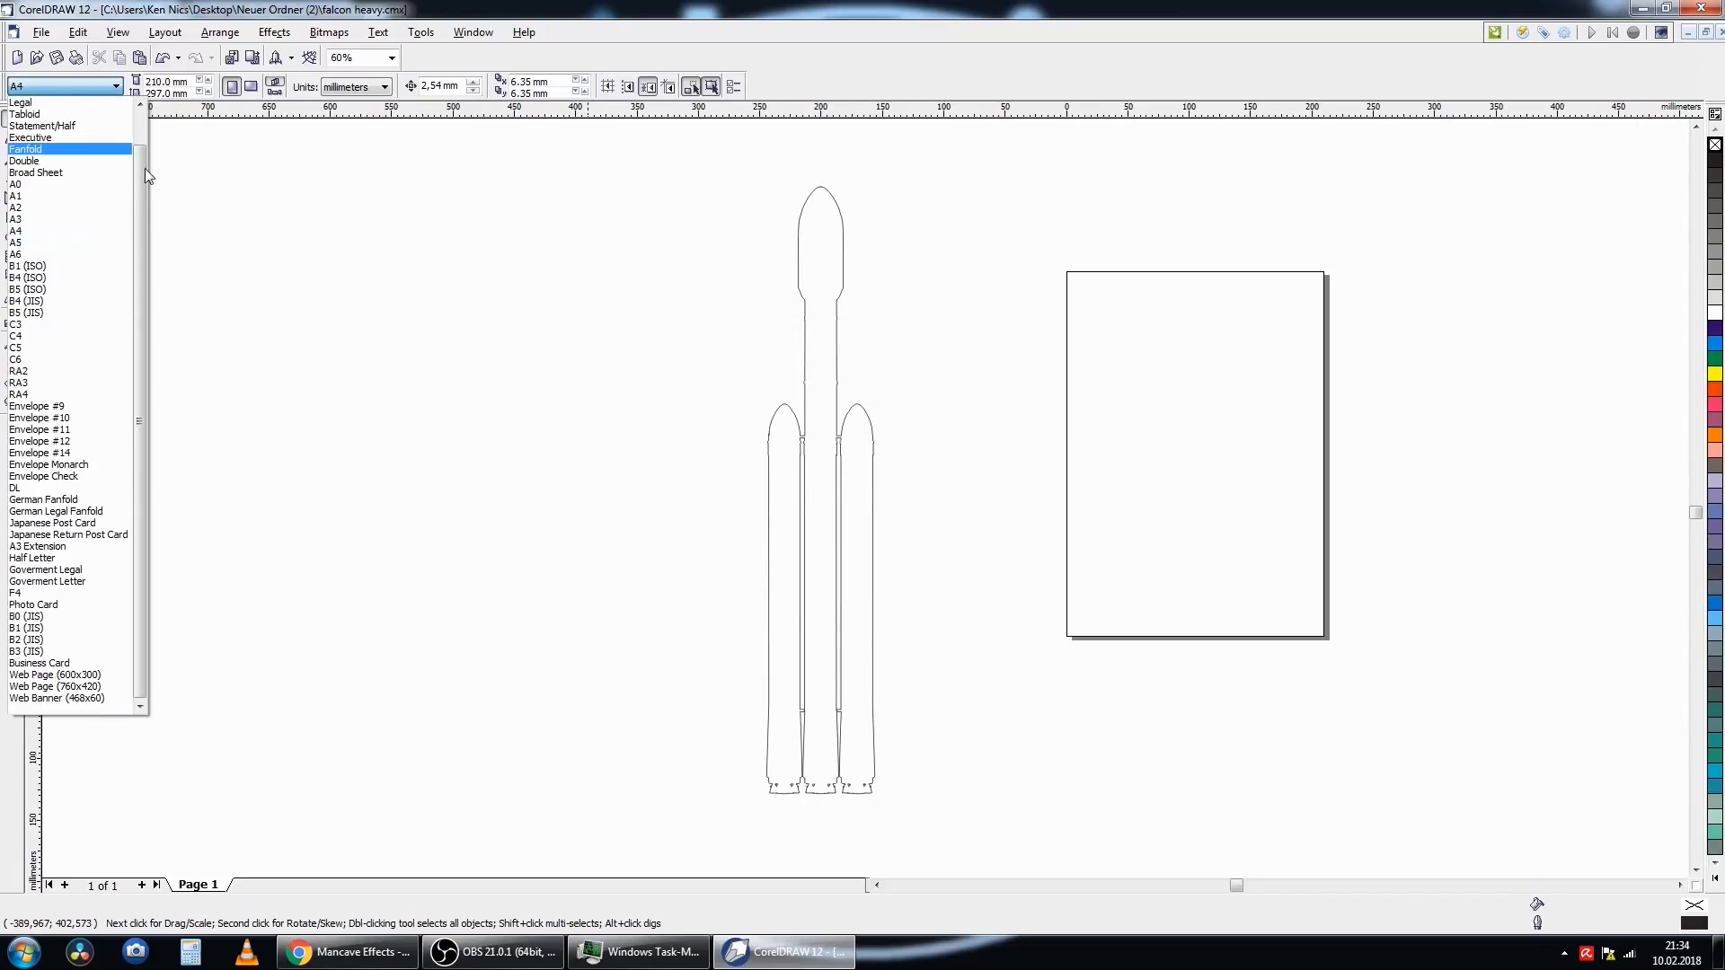
click(54, 104)
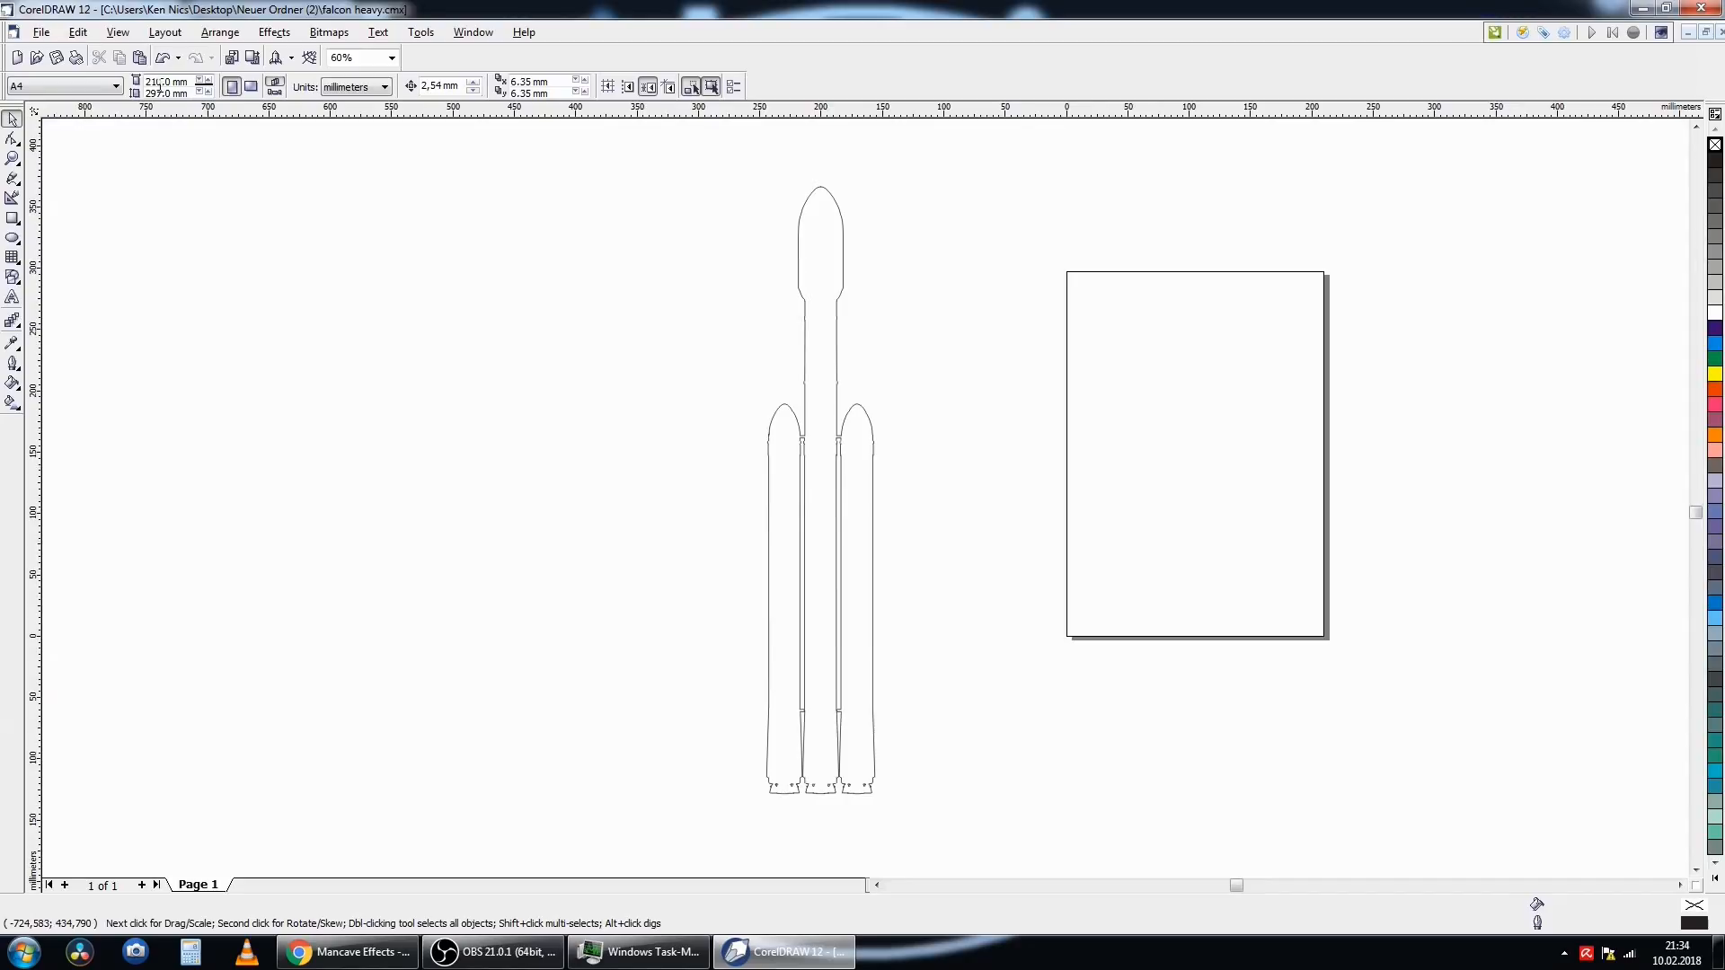
double_click(159, 82)
text(320)
drag(158, 93, 151, 93)
text(220)
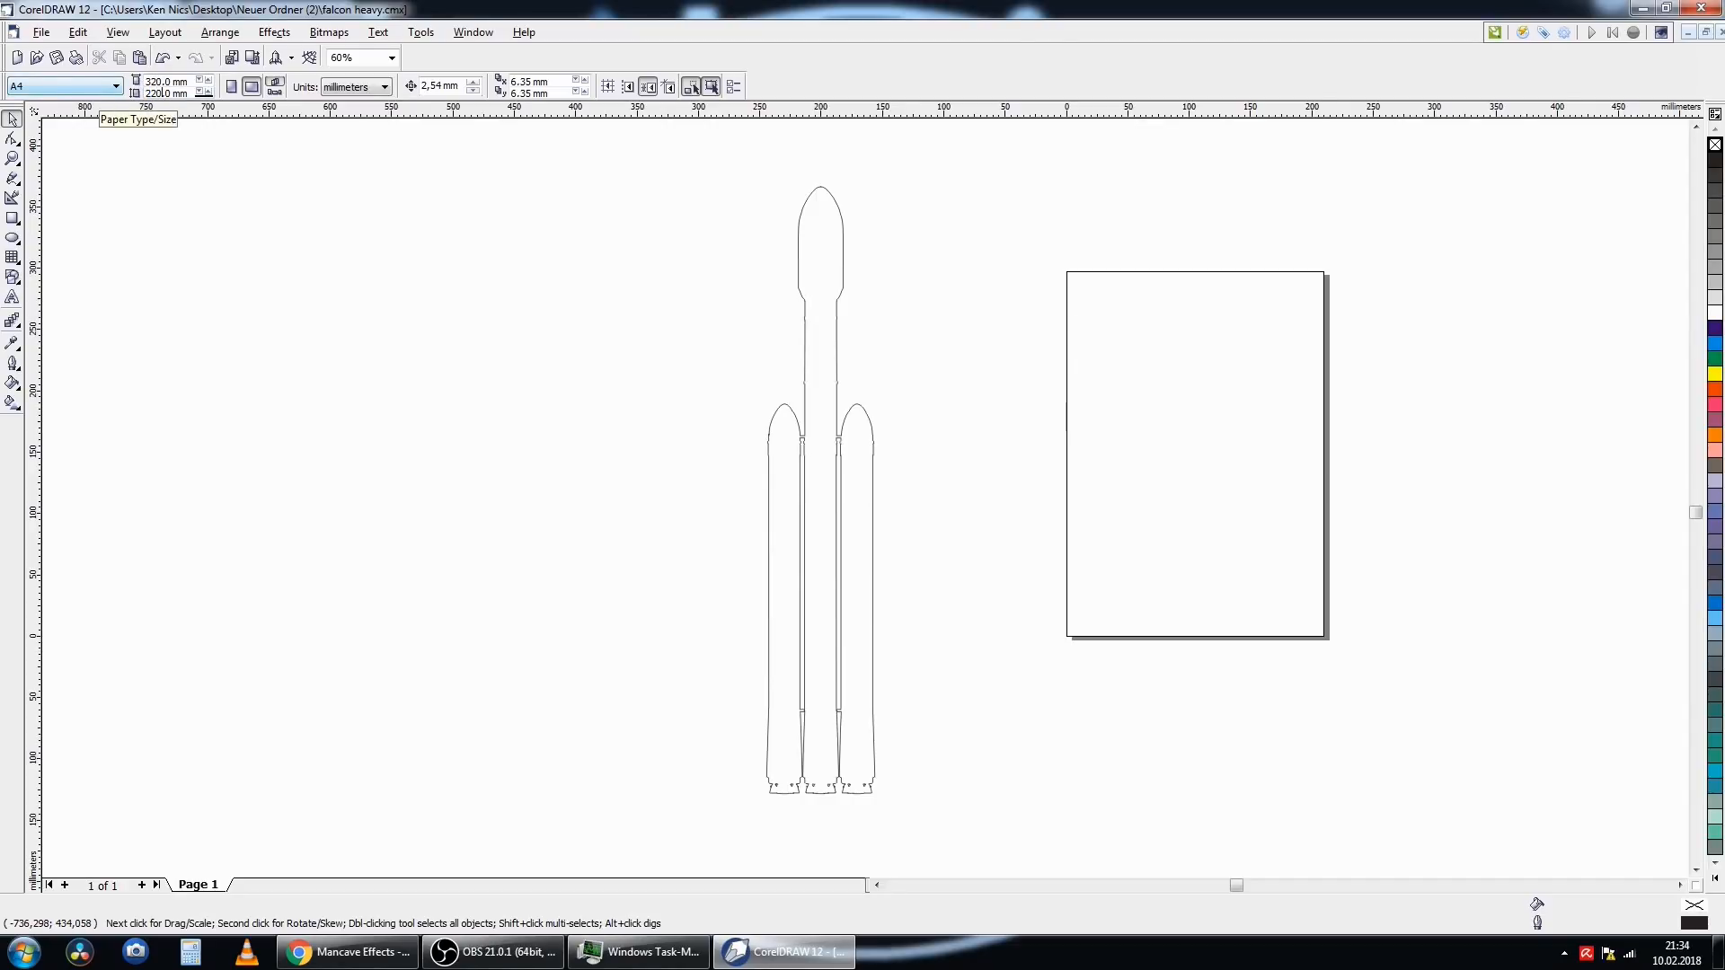
key(Return)
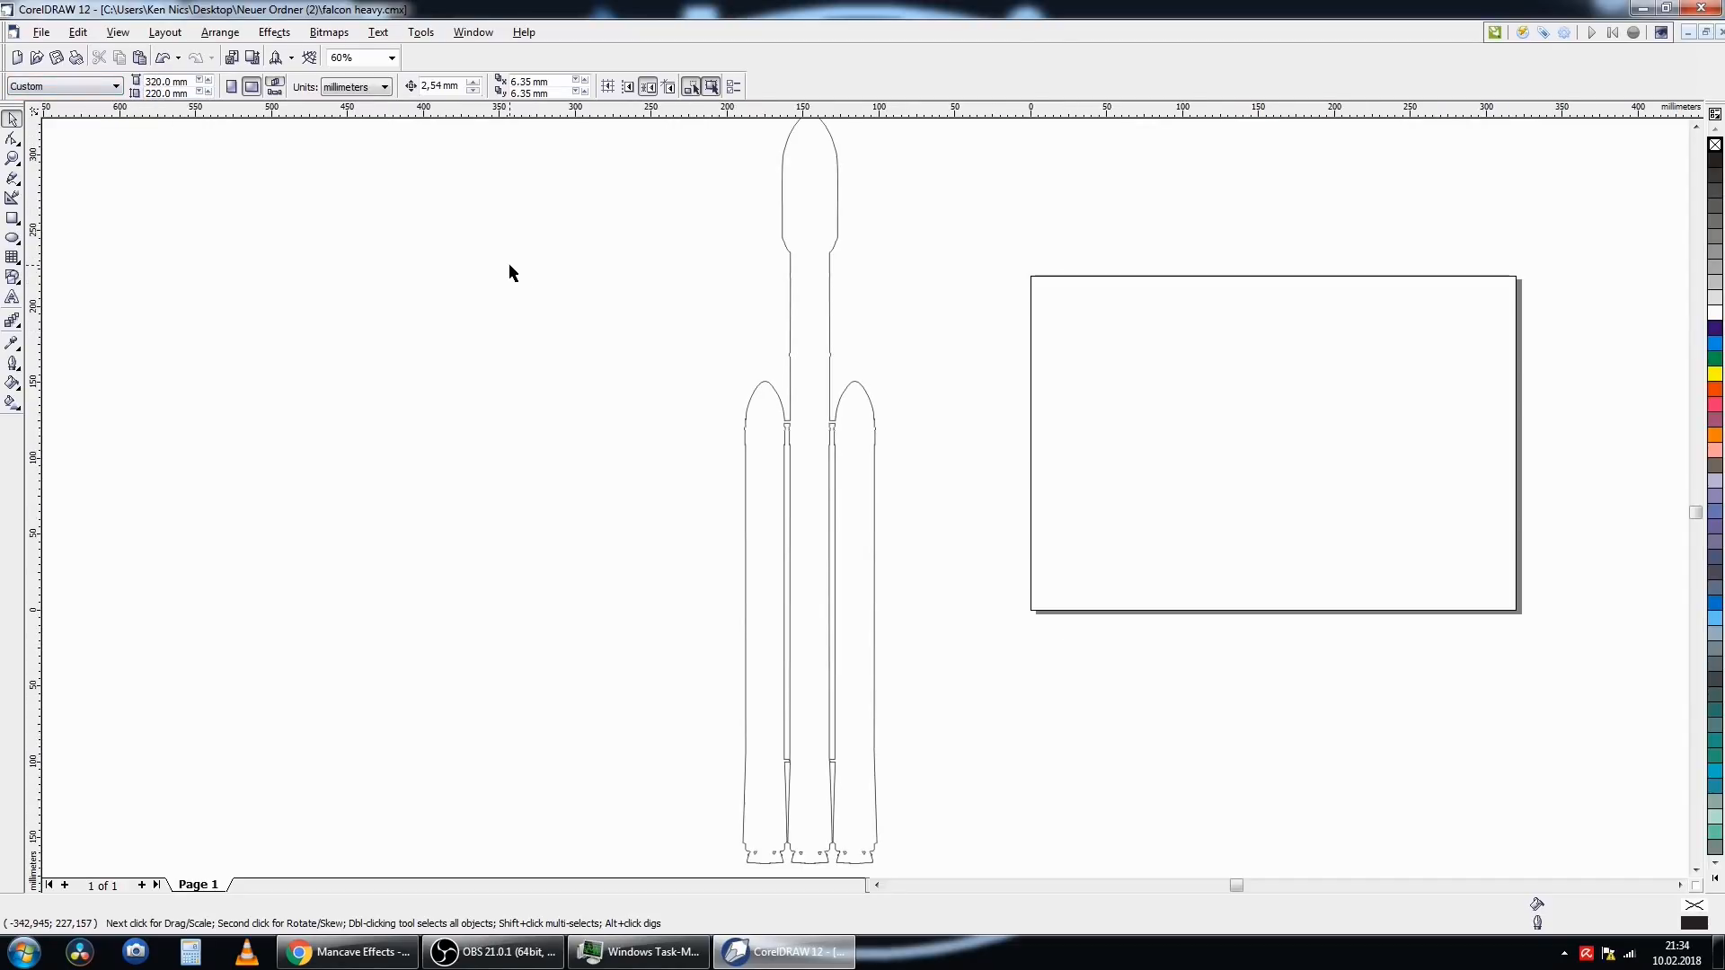
- Save the drawing as falcon heavy in the CDR - CorelDRAW format
click(41, 33)
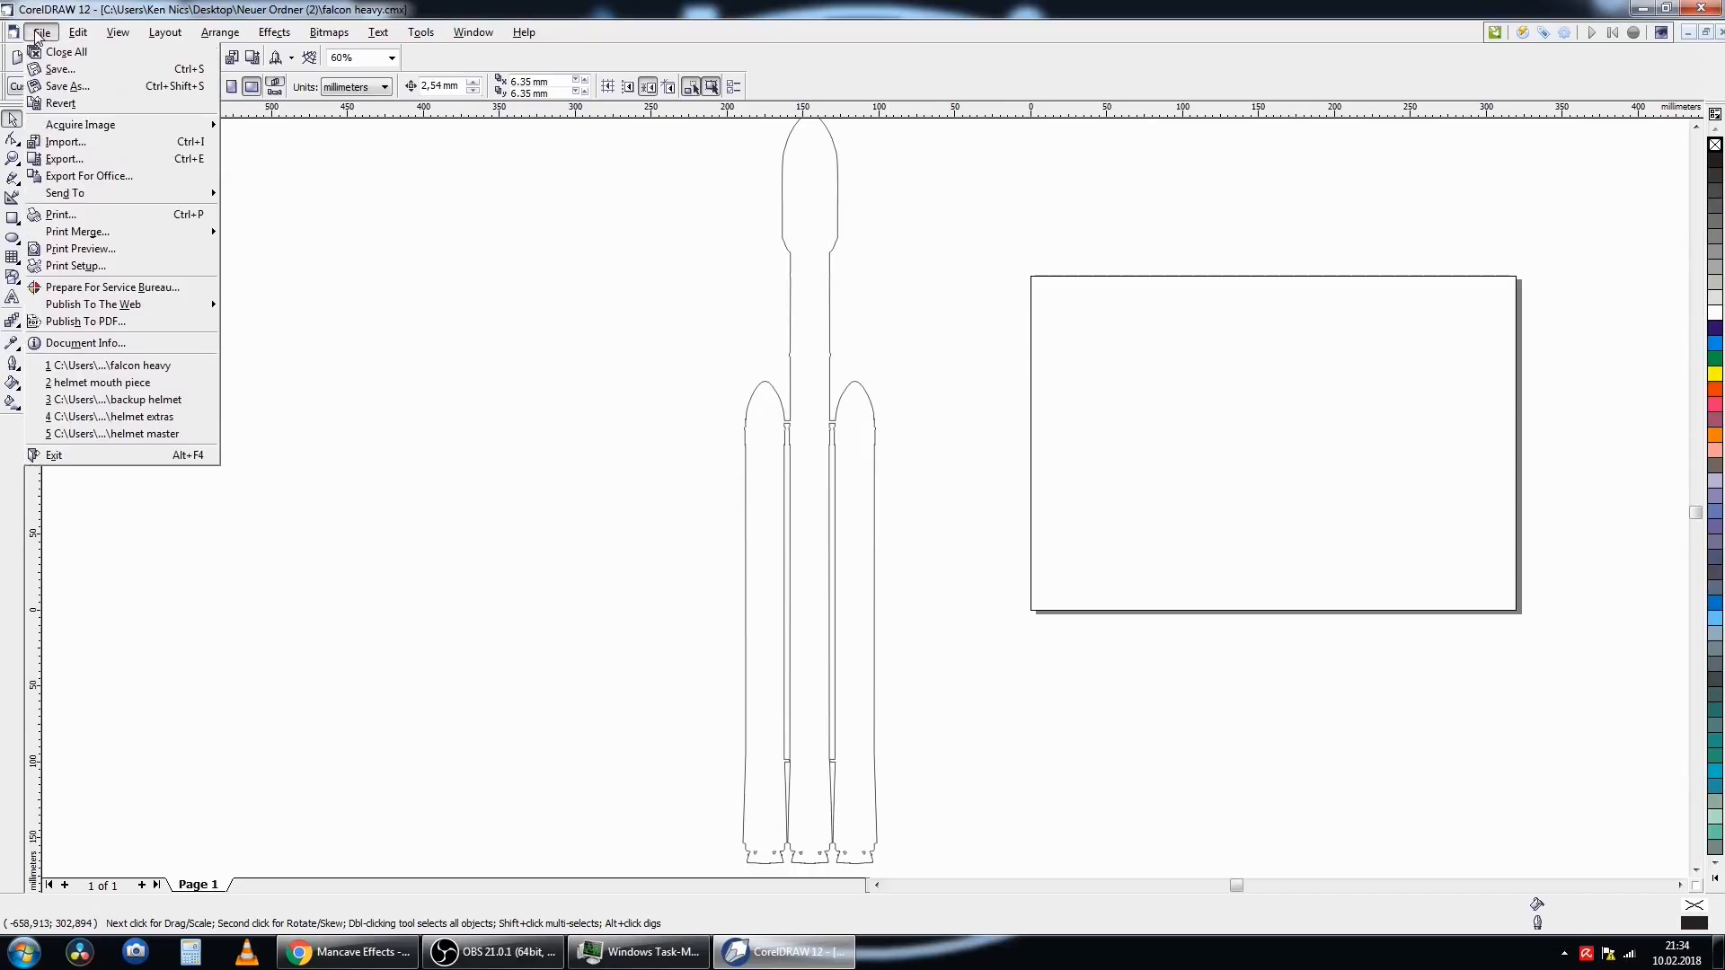
click(109, 158)
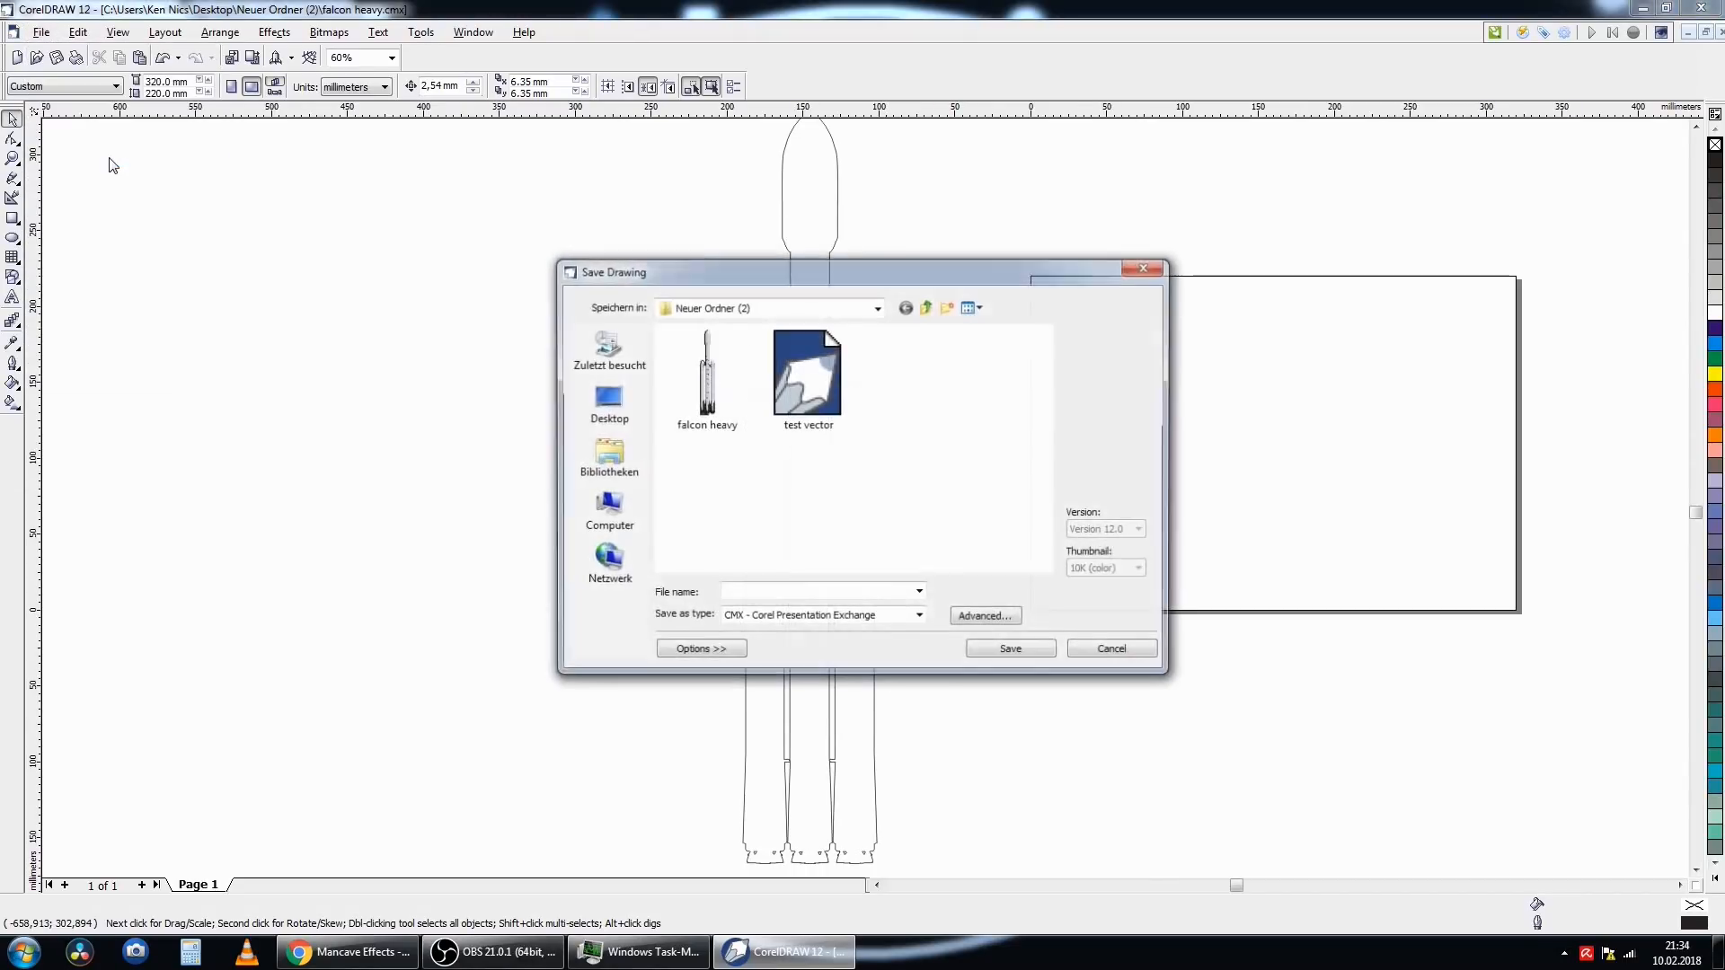
click(793, 617)
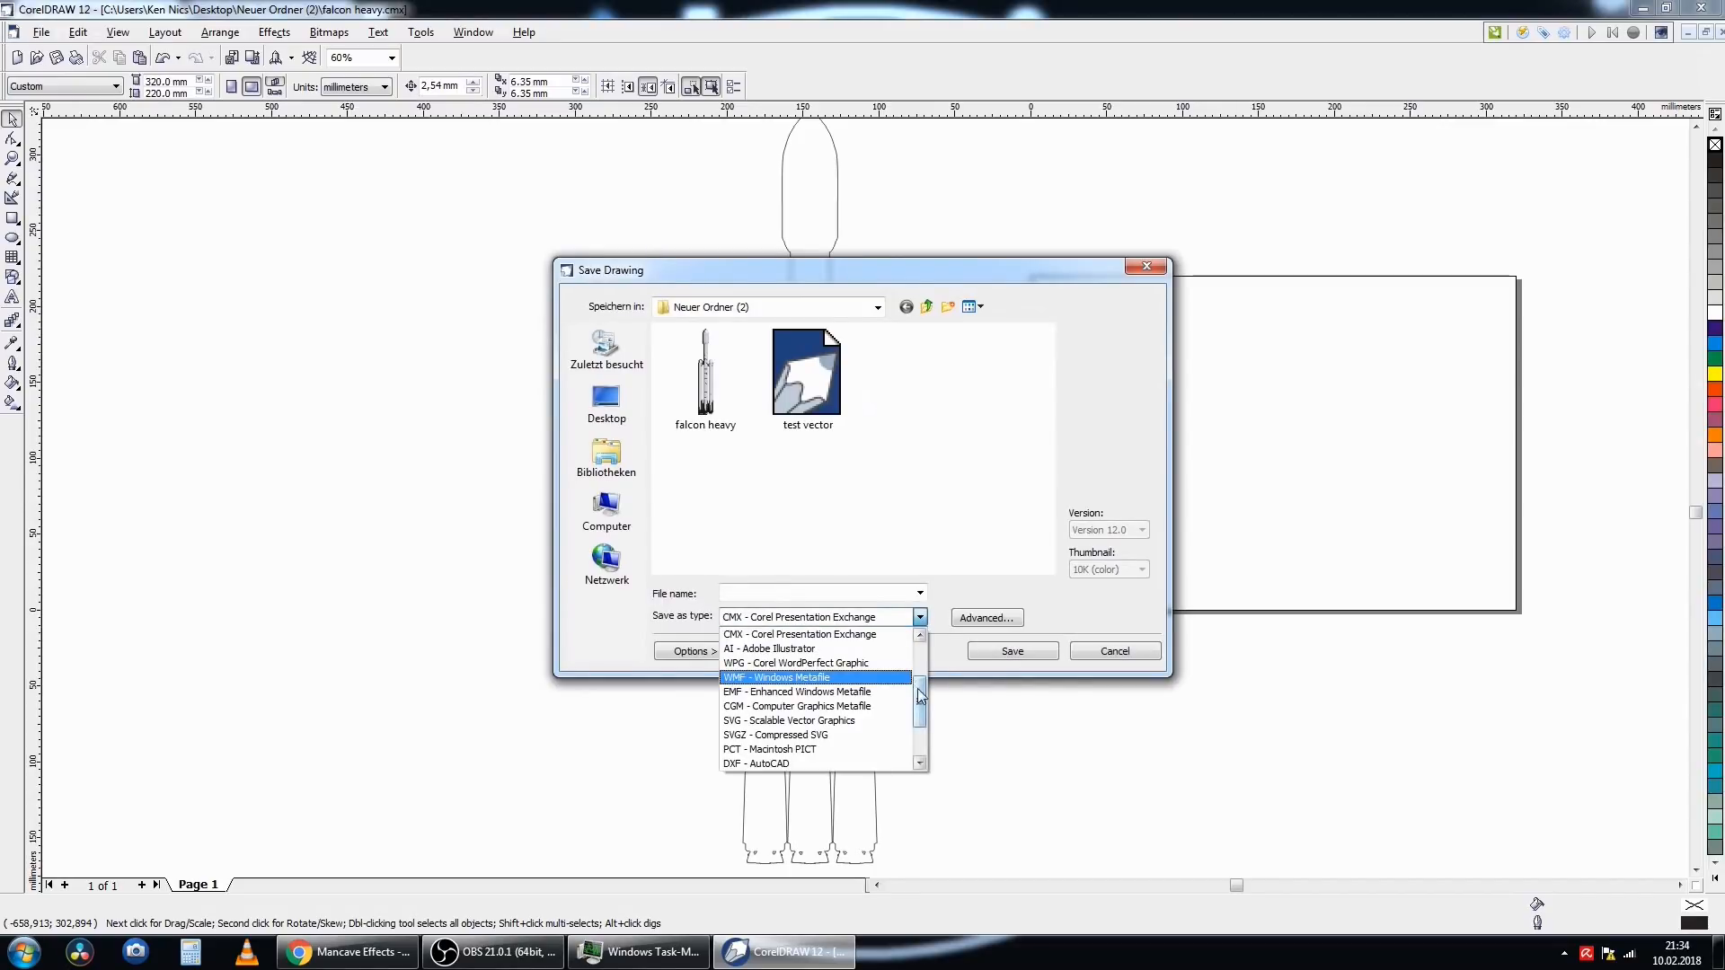
click(914, 624)
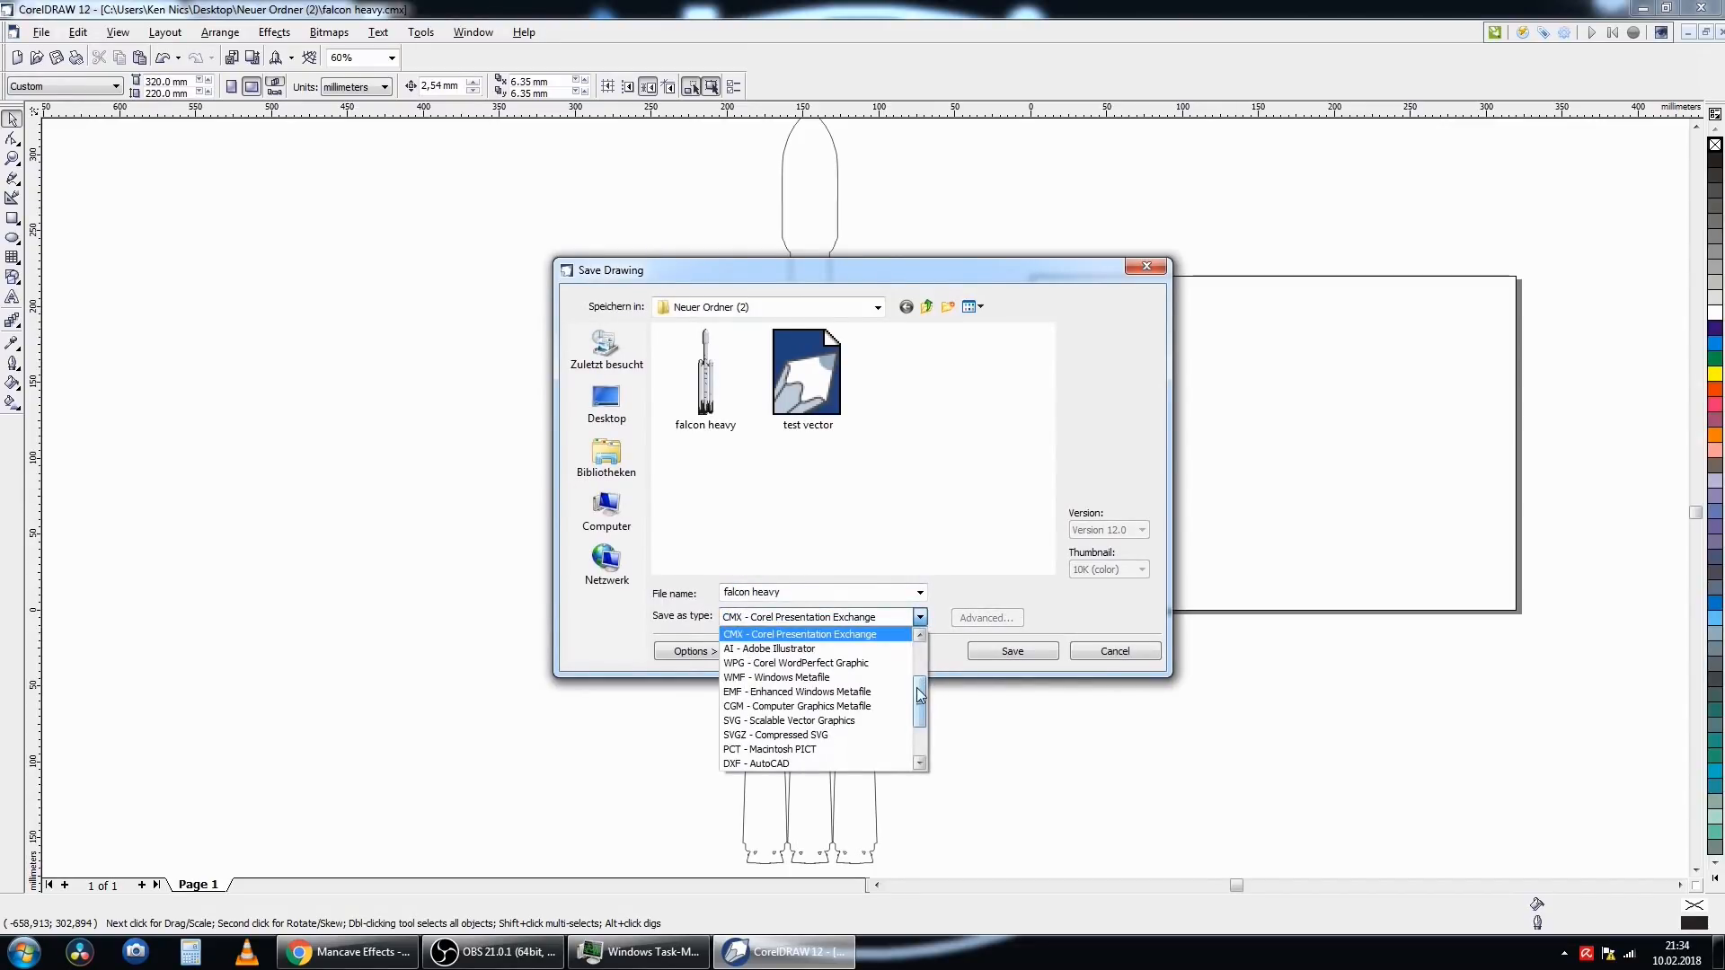
drag(917, 680, 914, 639)
click(787, 634)
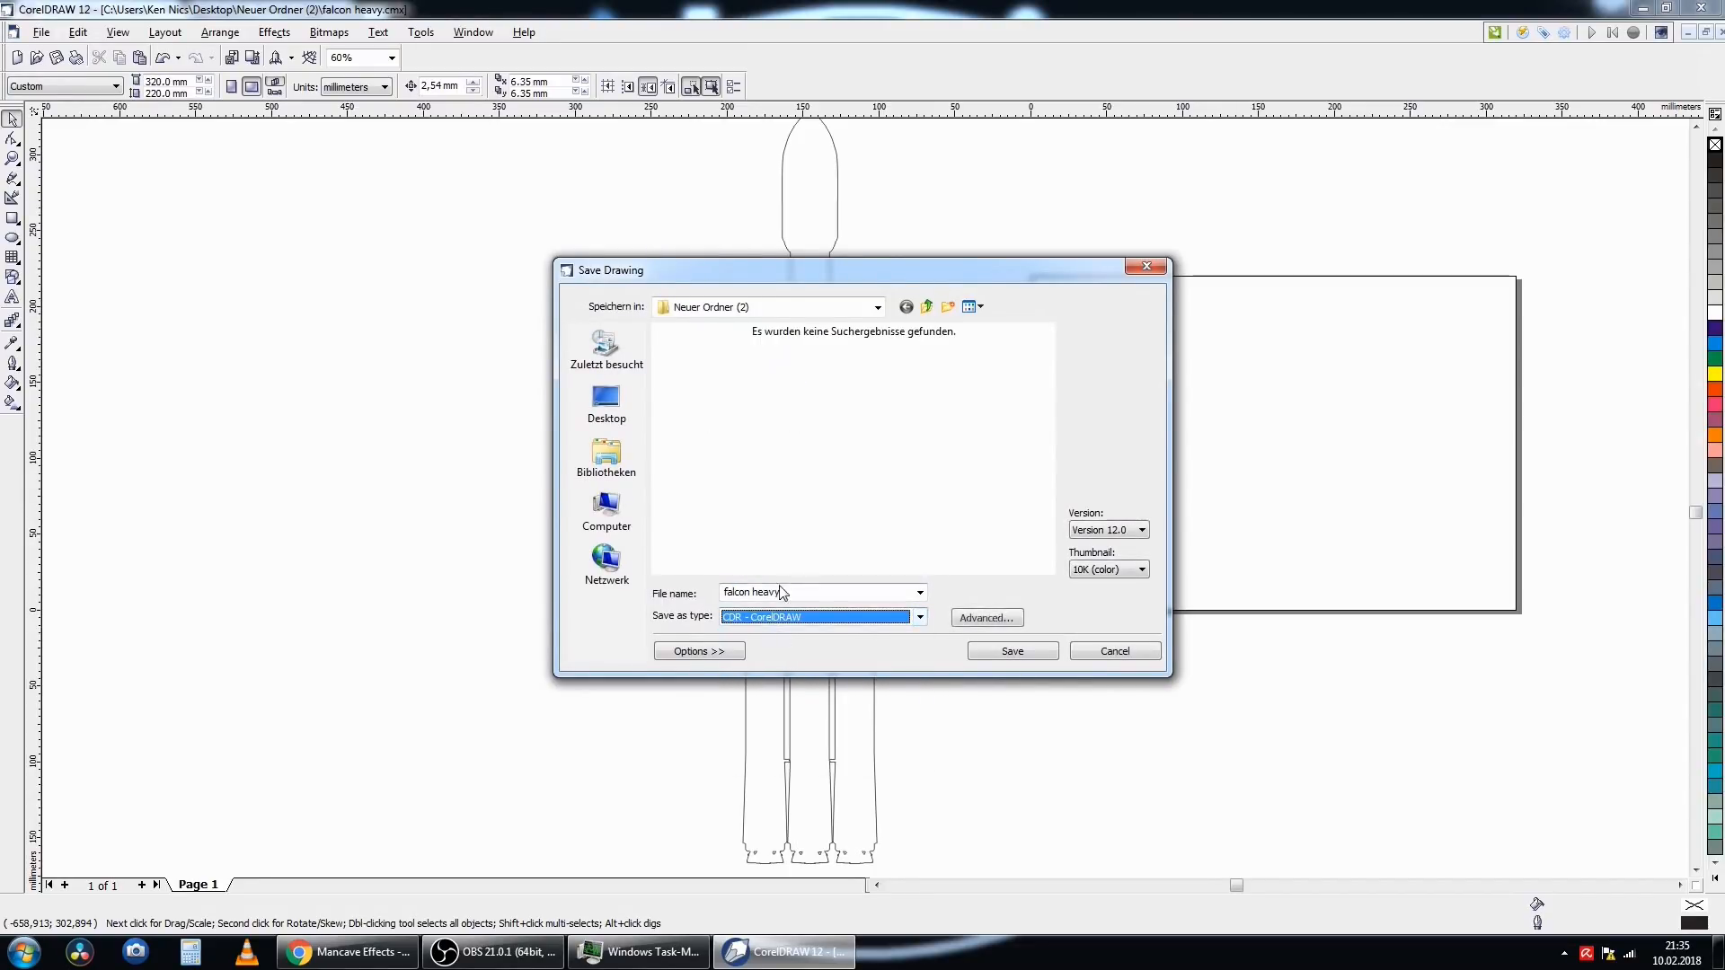
click(989, 650)
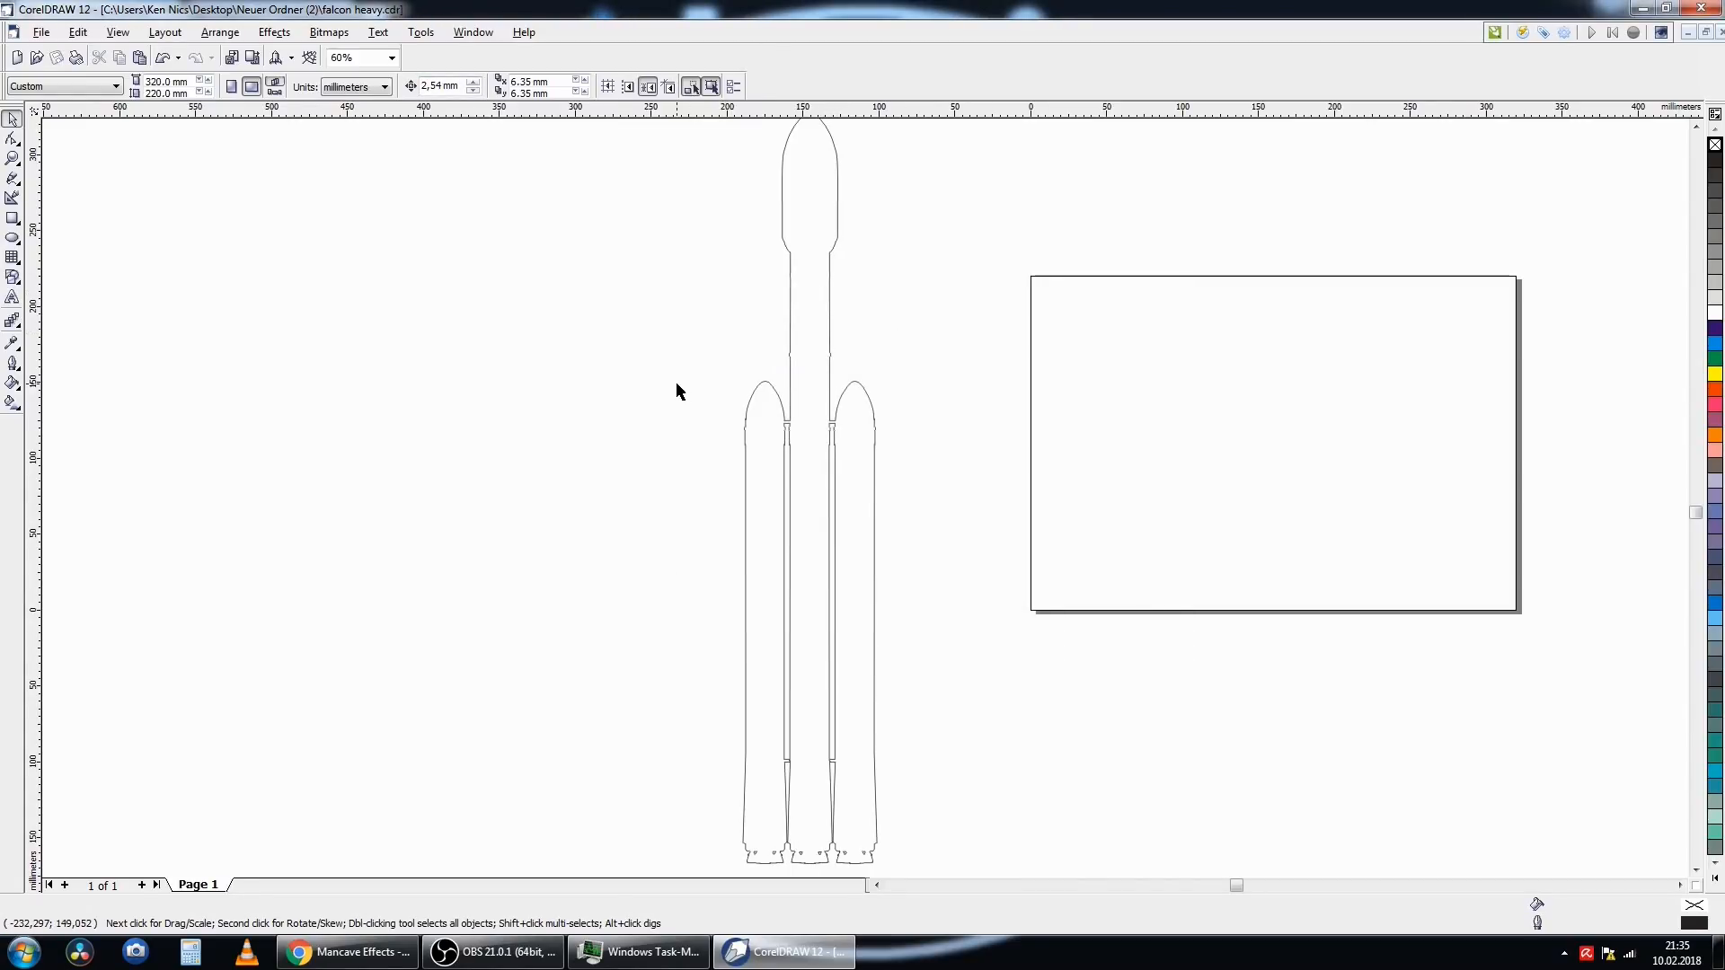
- Select all the rocket outline objects and combine them into one object
scroll(676, 381, down, 1)
drag(881, 505, 947, 787)
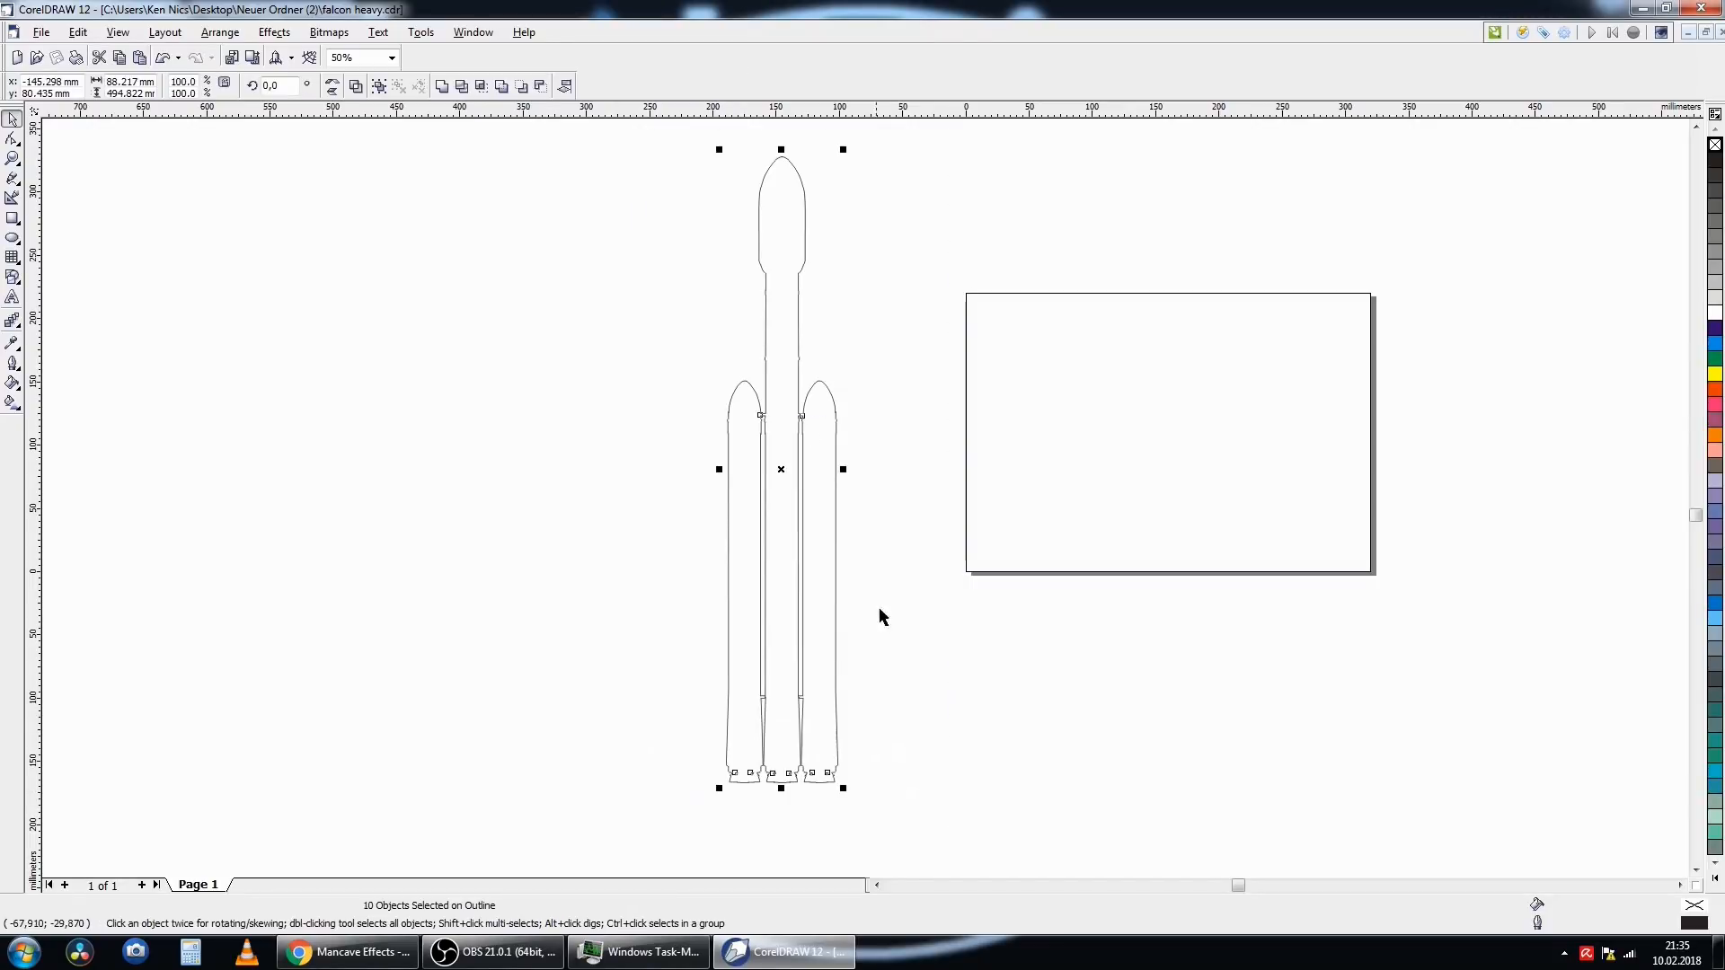
right_click(786, 409)
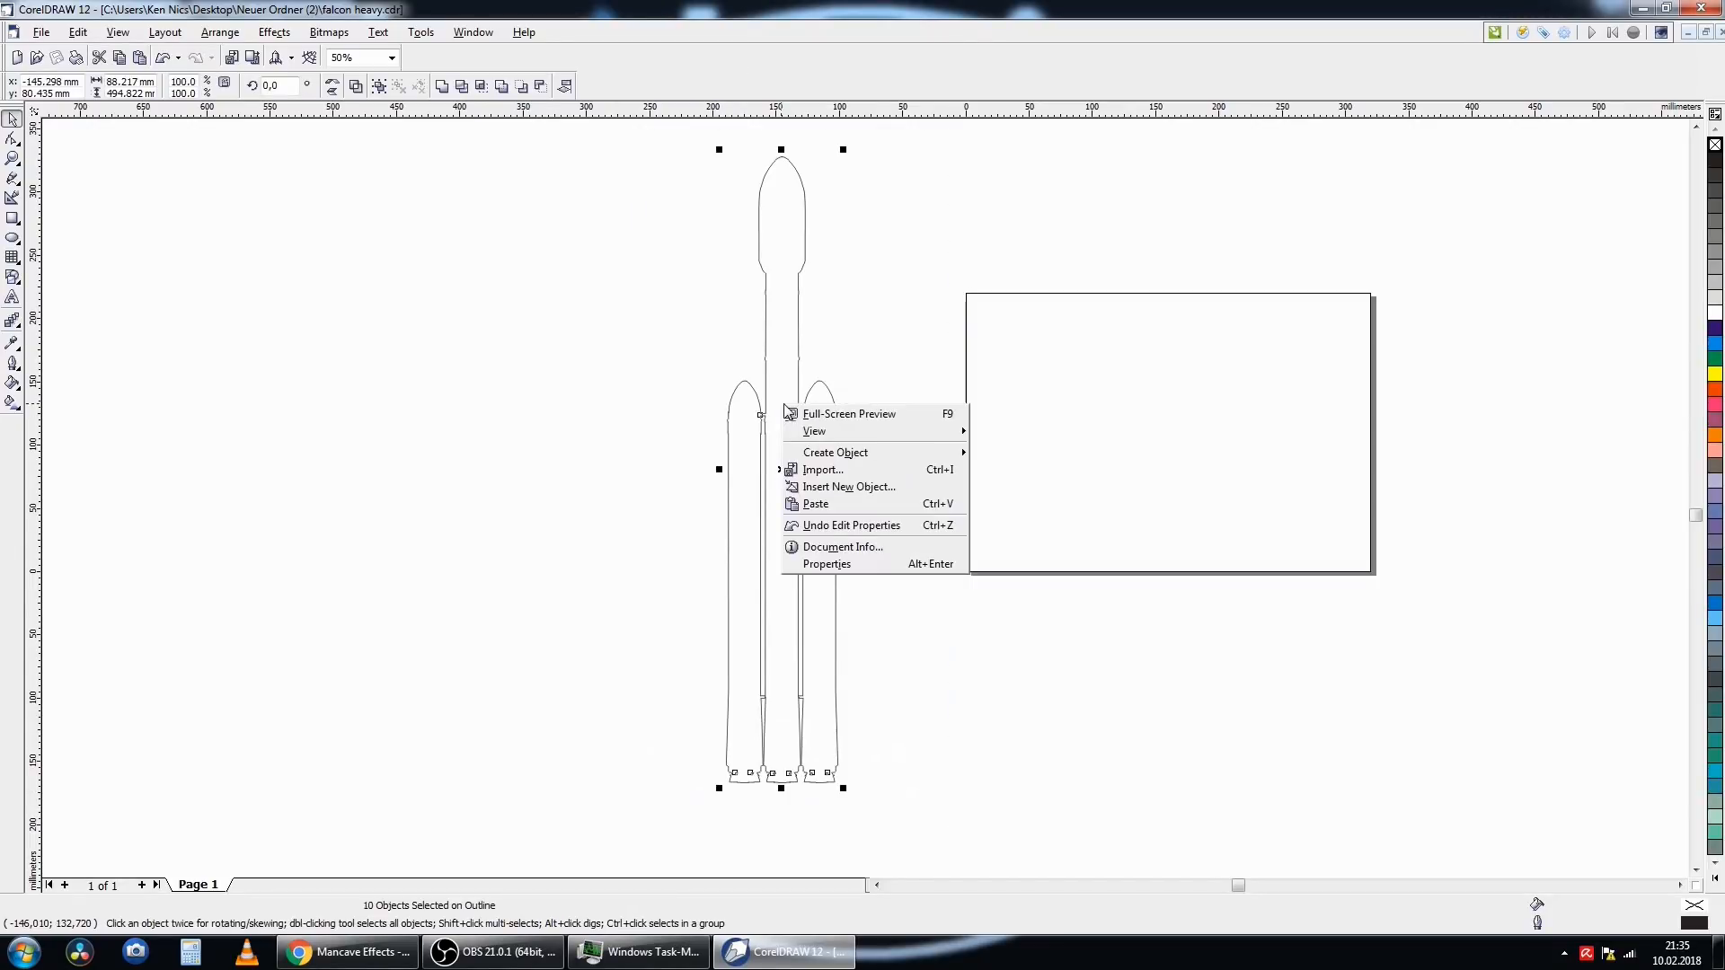
click(799, 348)
right_click(799, 348)
click(827, 376)
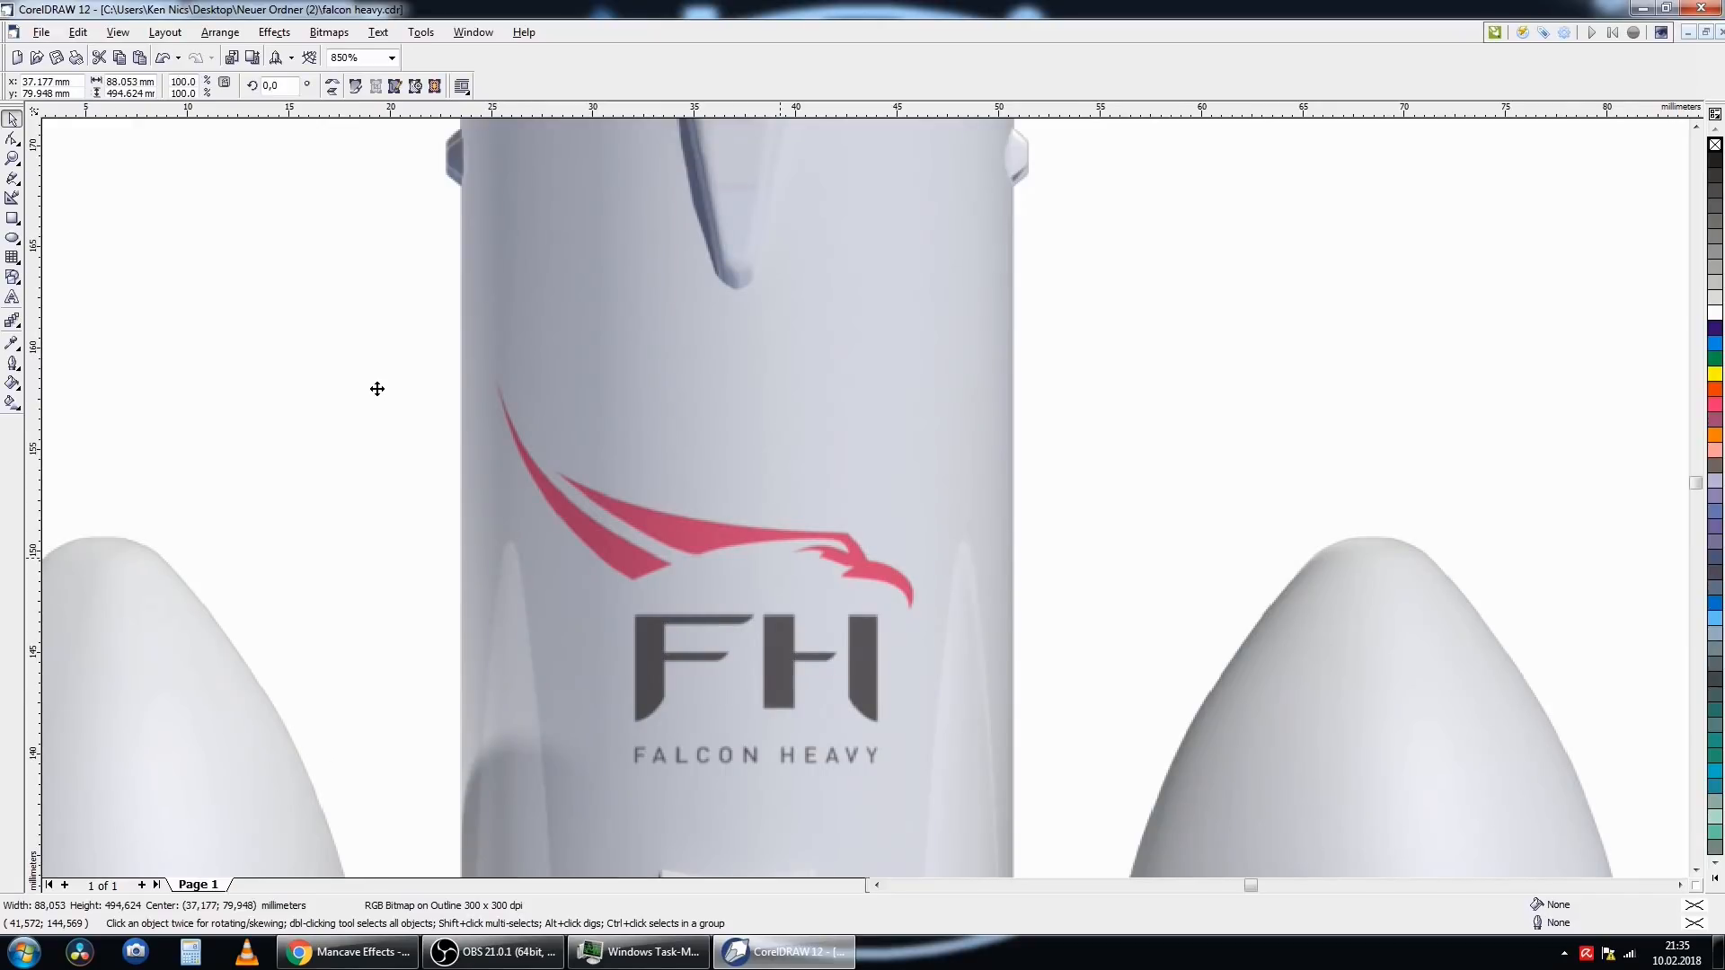
- Switch to Photoshop Elements and open falcon heavy copy.png from the Neuer Ordner (2) folder
scroll(377, 389, down, 1)
scroll(385, 387, down, 1)
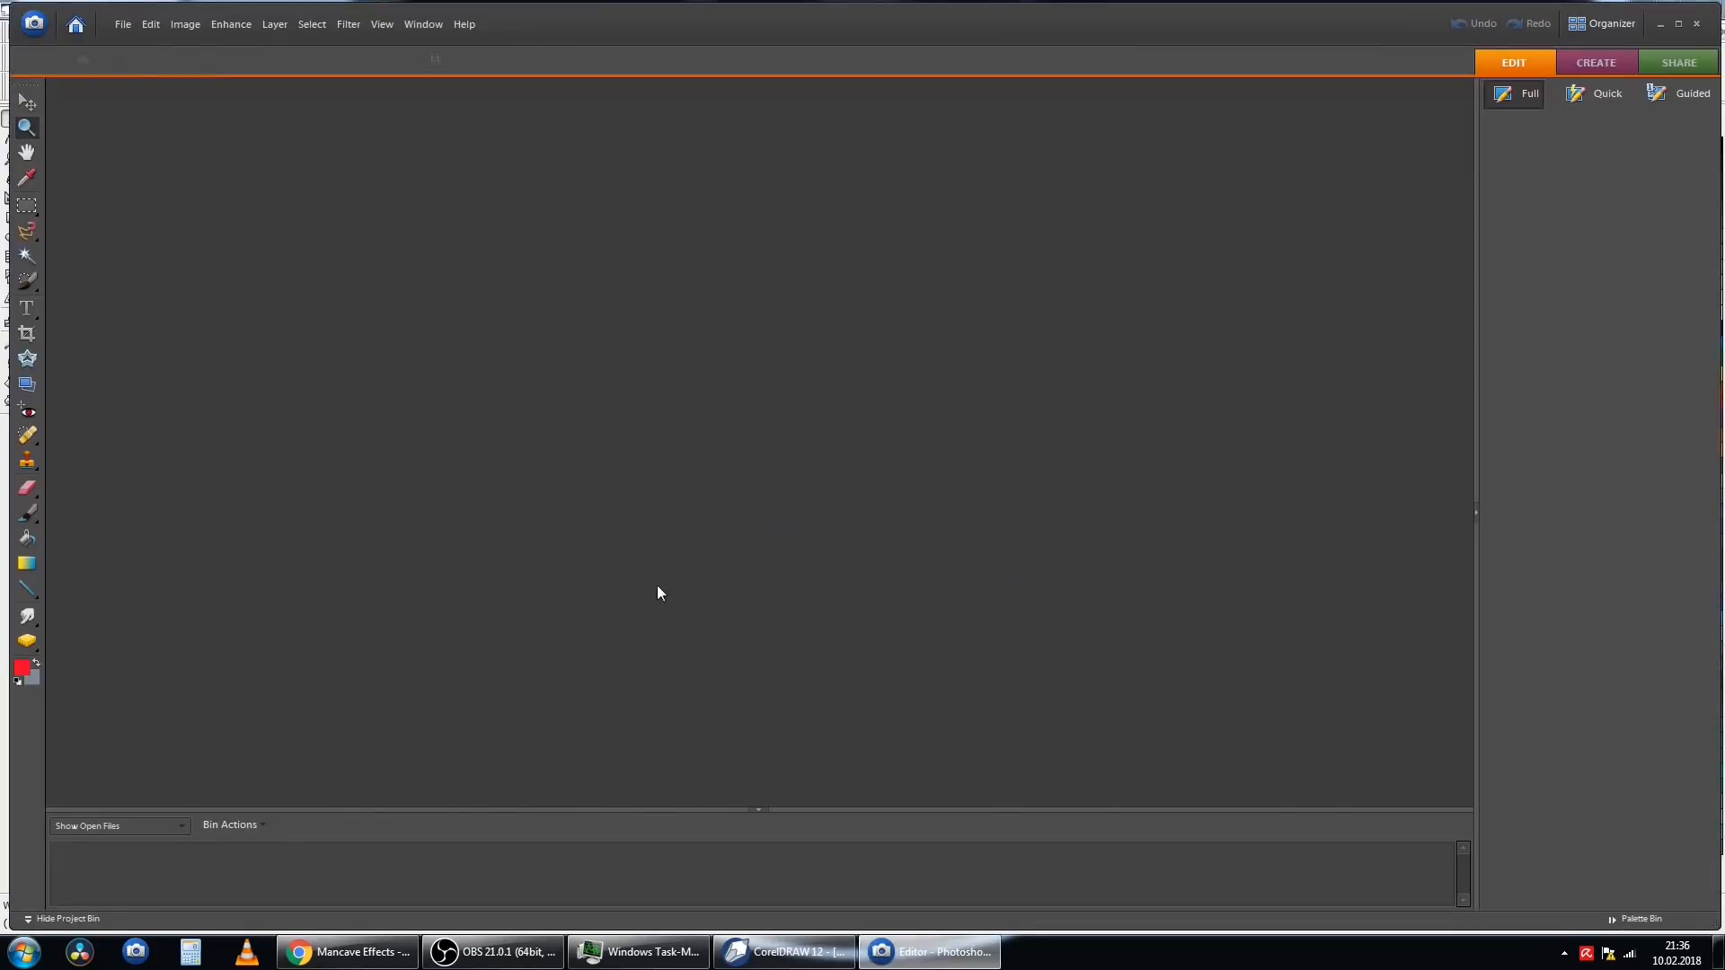
click(123, 24)
click(144, 64)
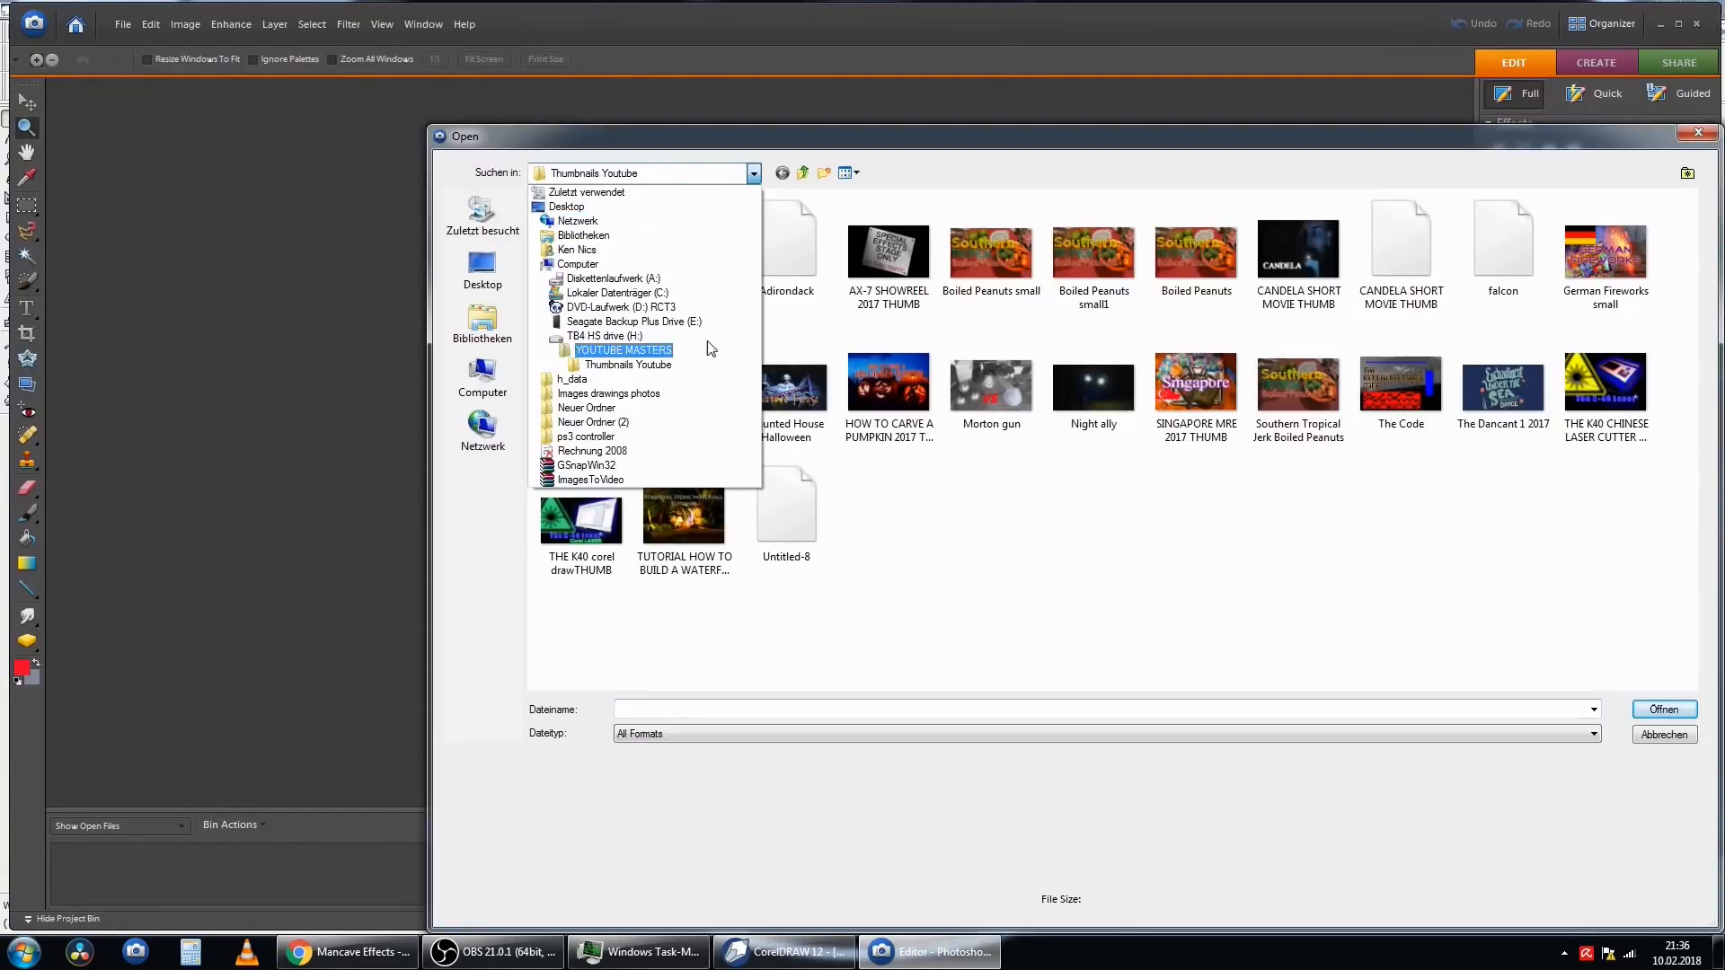
click(588, 422)
double_click(669, 285)
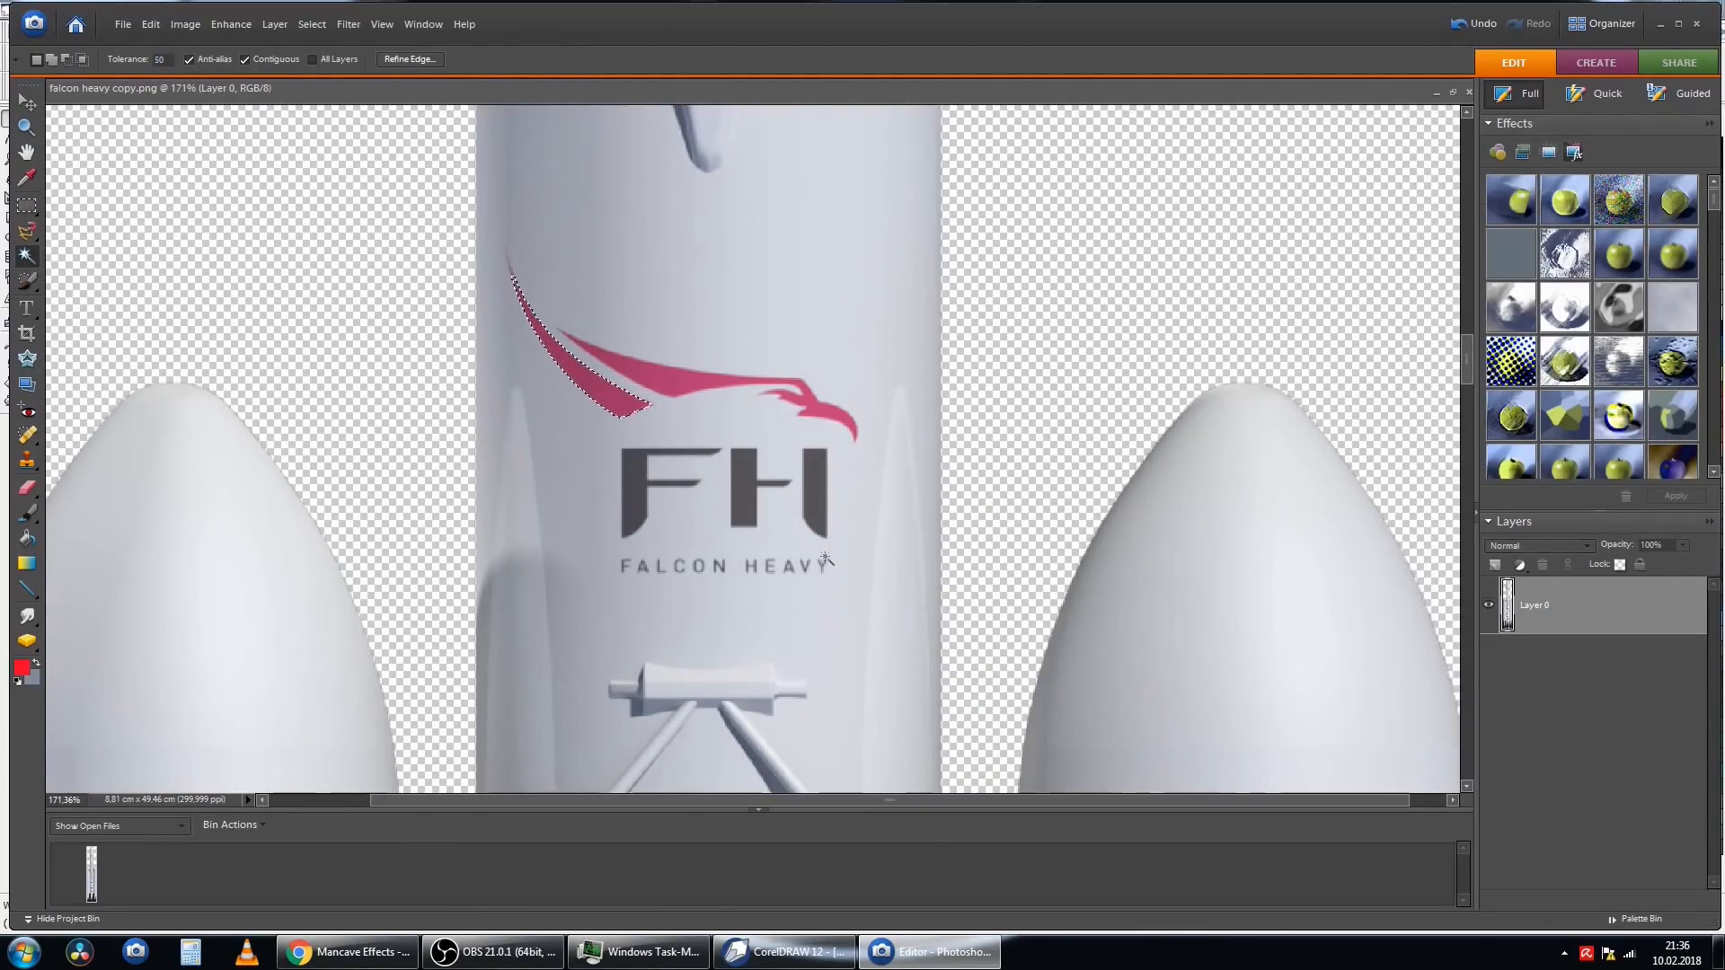
- Add the rest of the red bird emblem and the dark FH letters to the Magic Wand selection
shift+click(663, 384)
shift+click(753, 482)
shift+click(813, 485)
shift+click(642, 480)
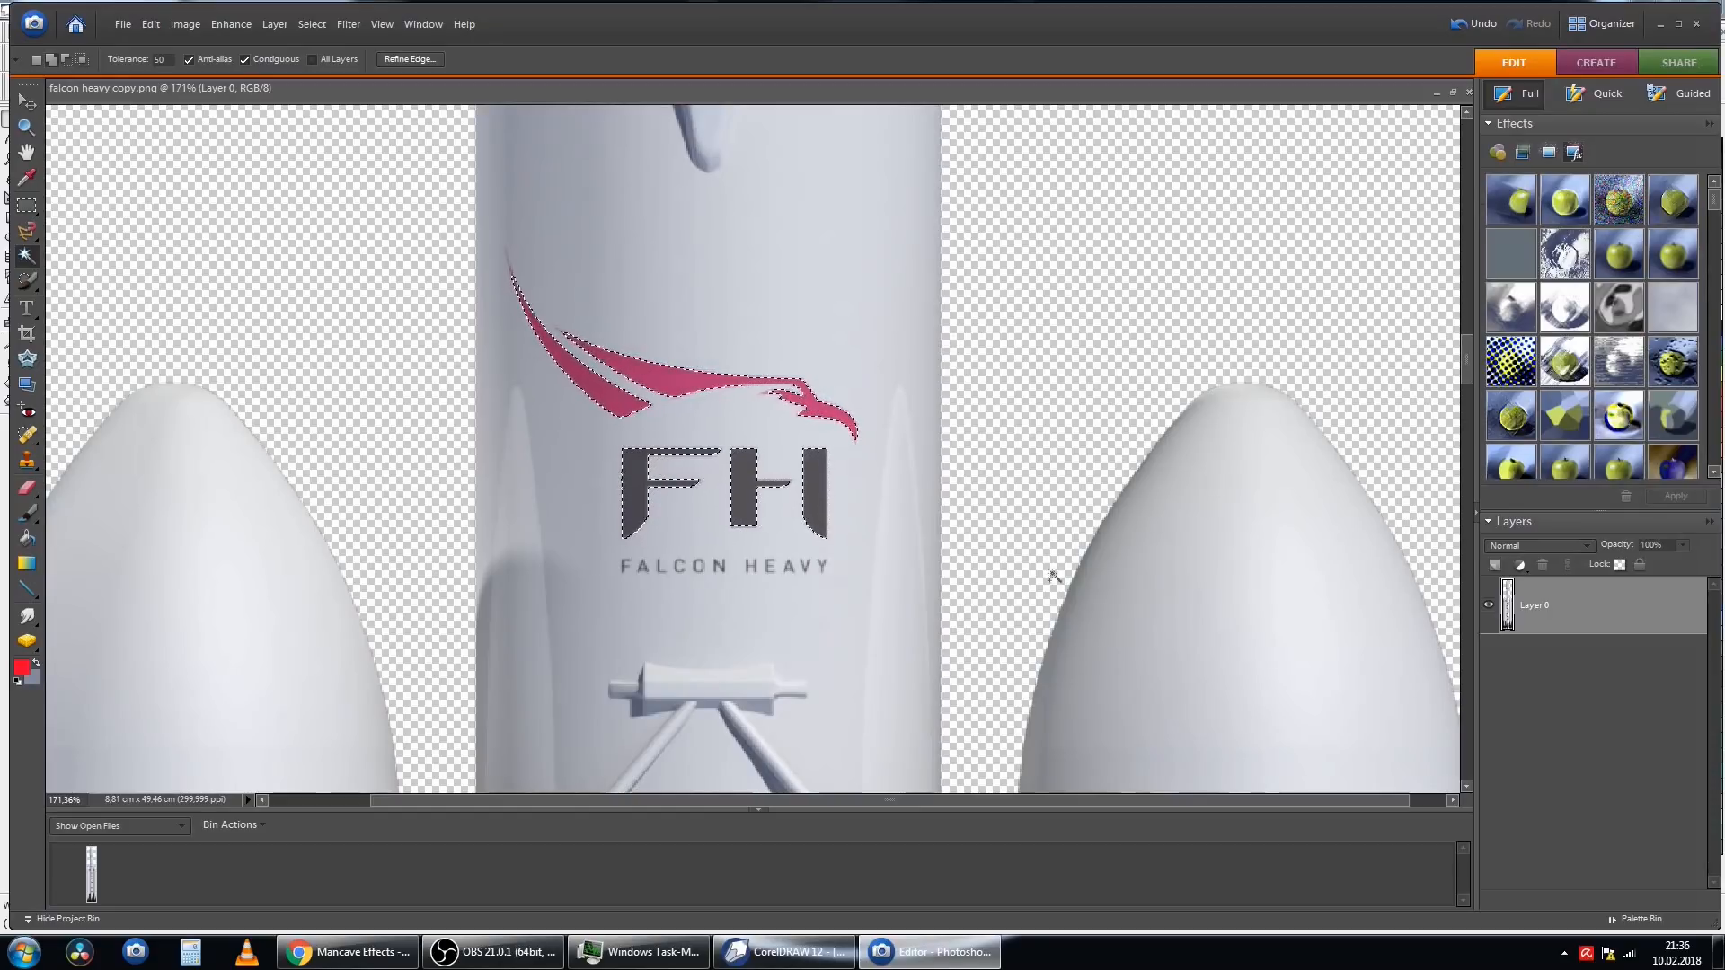
- Extend the Magic Wand selection with the US flag's blue field and red stripes
drag(1470, 359, 1470, 441)
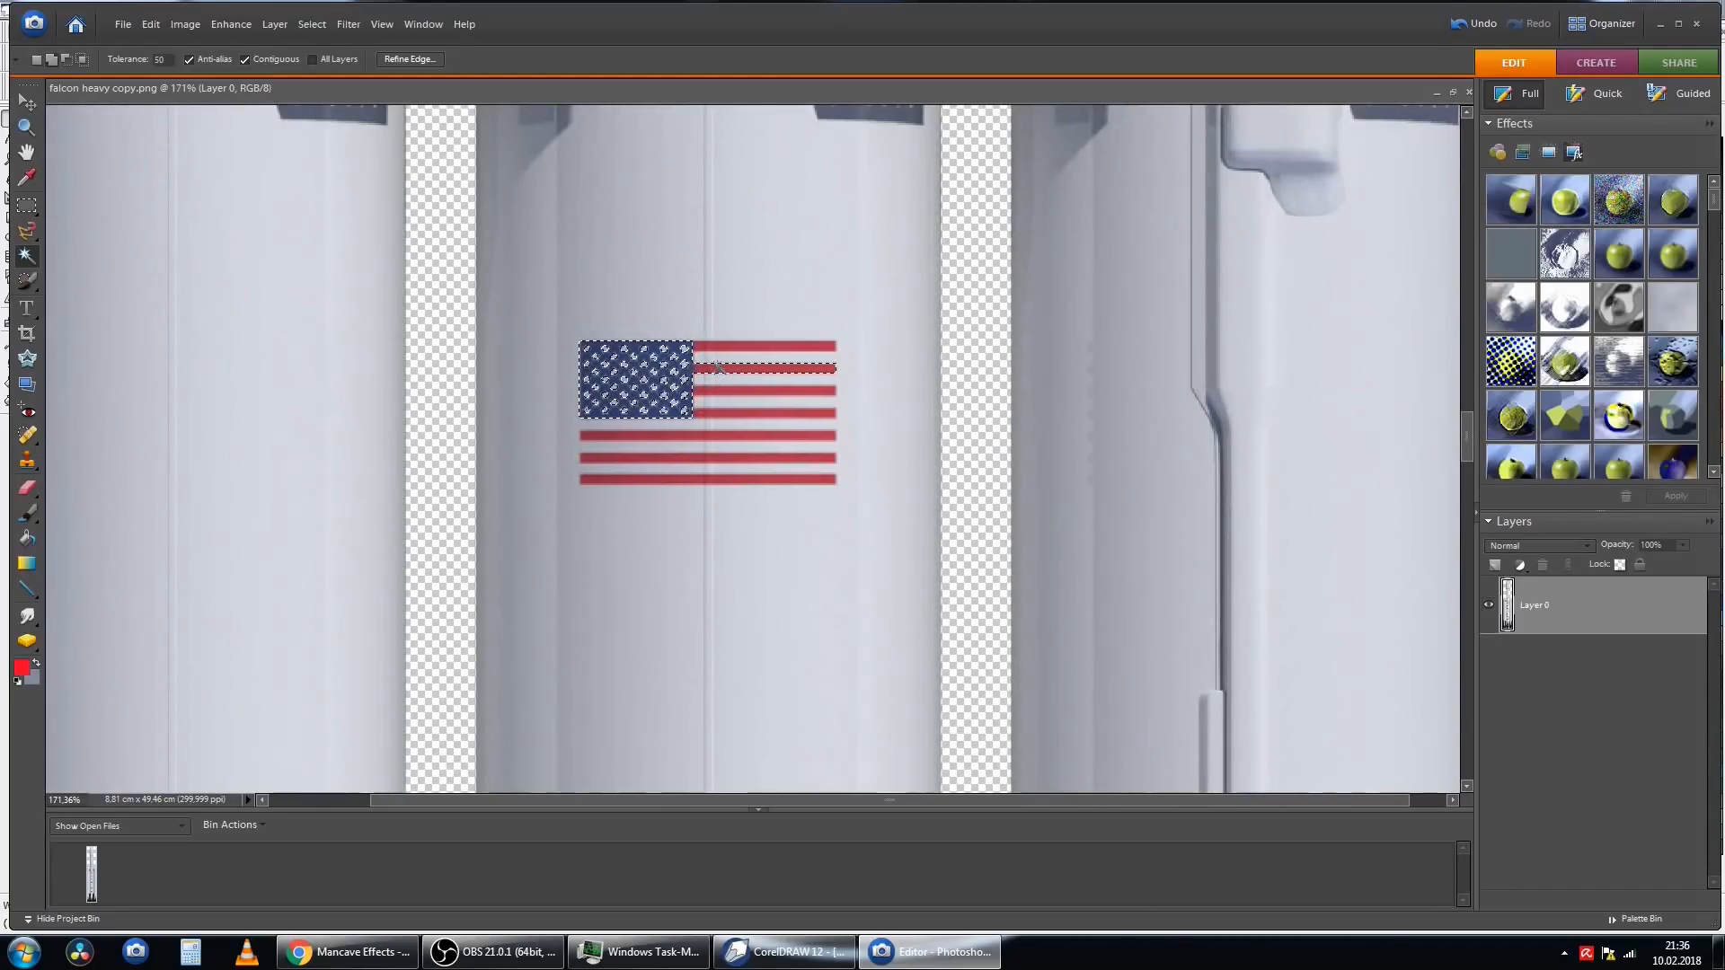
shift+click(722, 392)
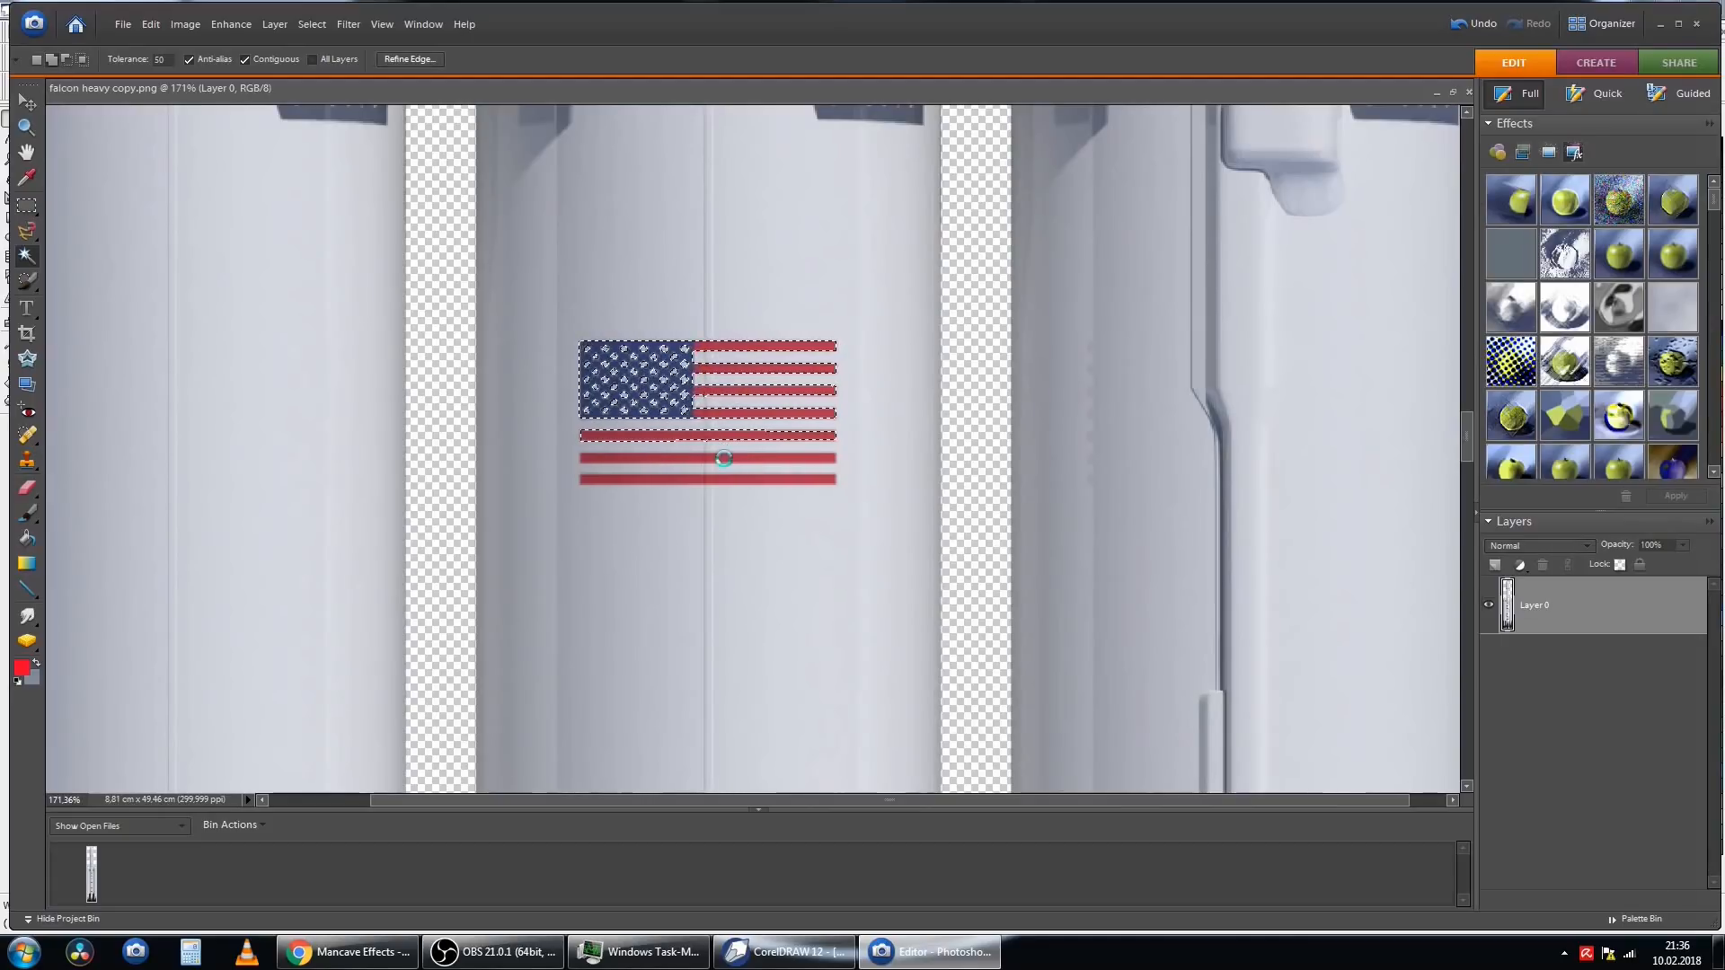
drag(1467, 441, 1472, 575)
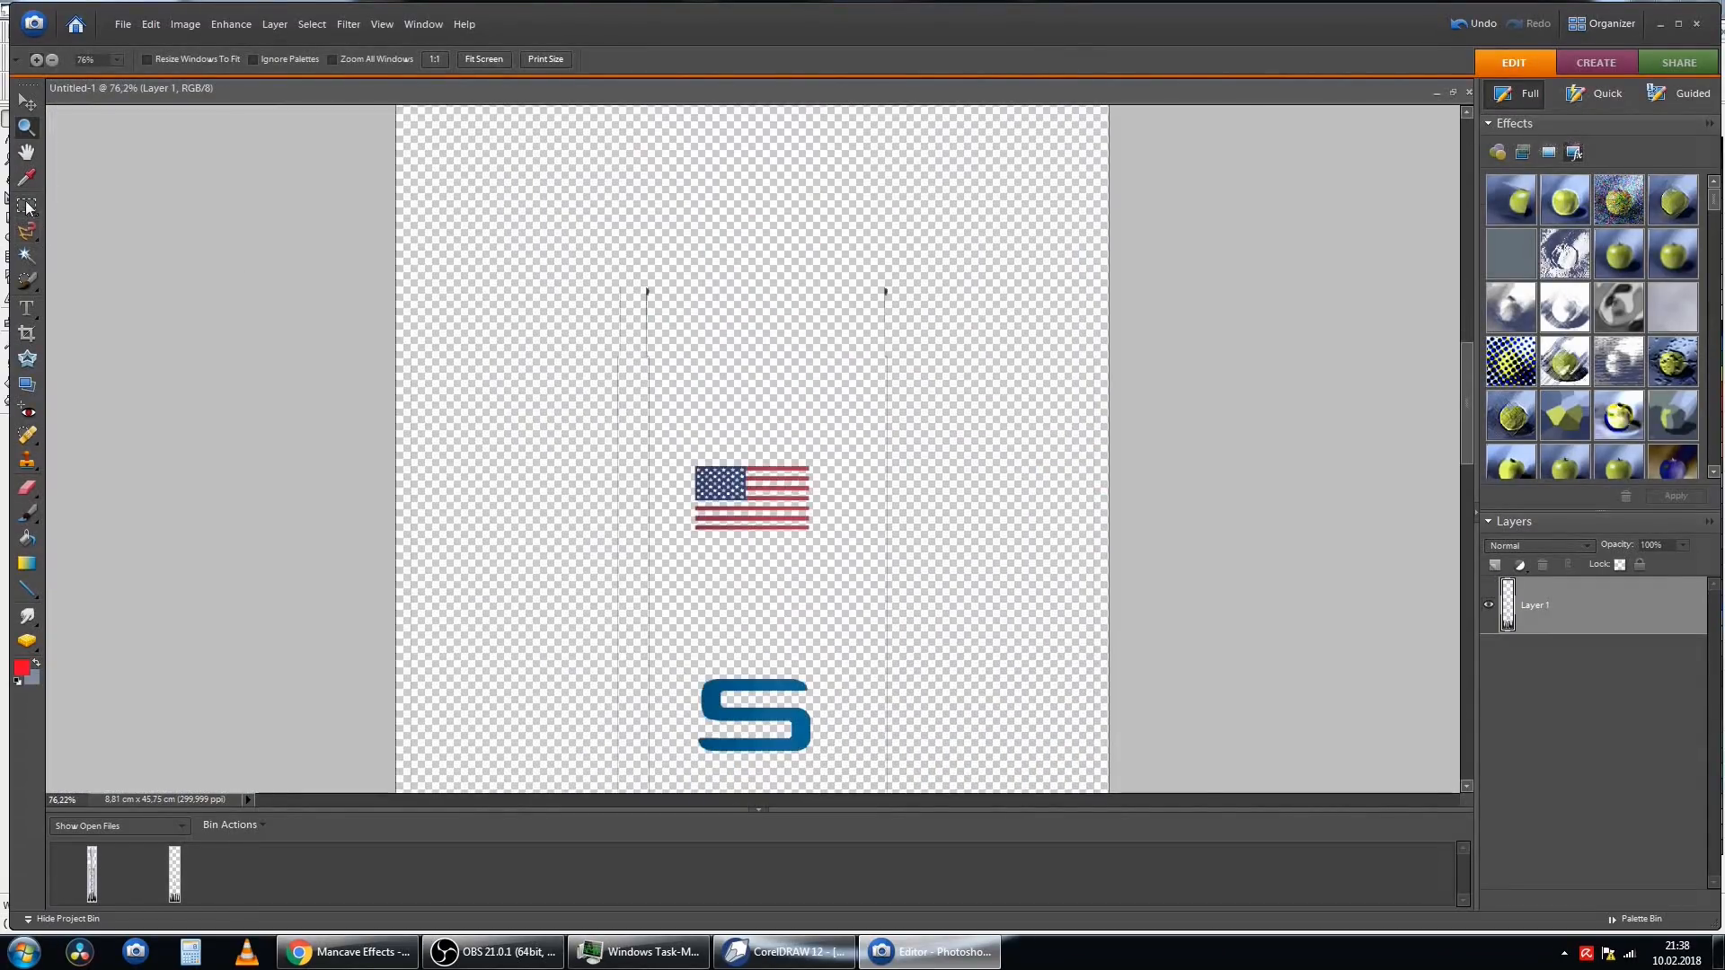
- Marquee-select the stray vertical line beside the US flag for removal and clear the selection
click(27, 206)
drag(649, 344, 669, 726)
click(998, 523)
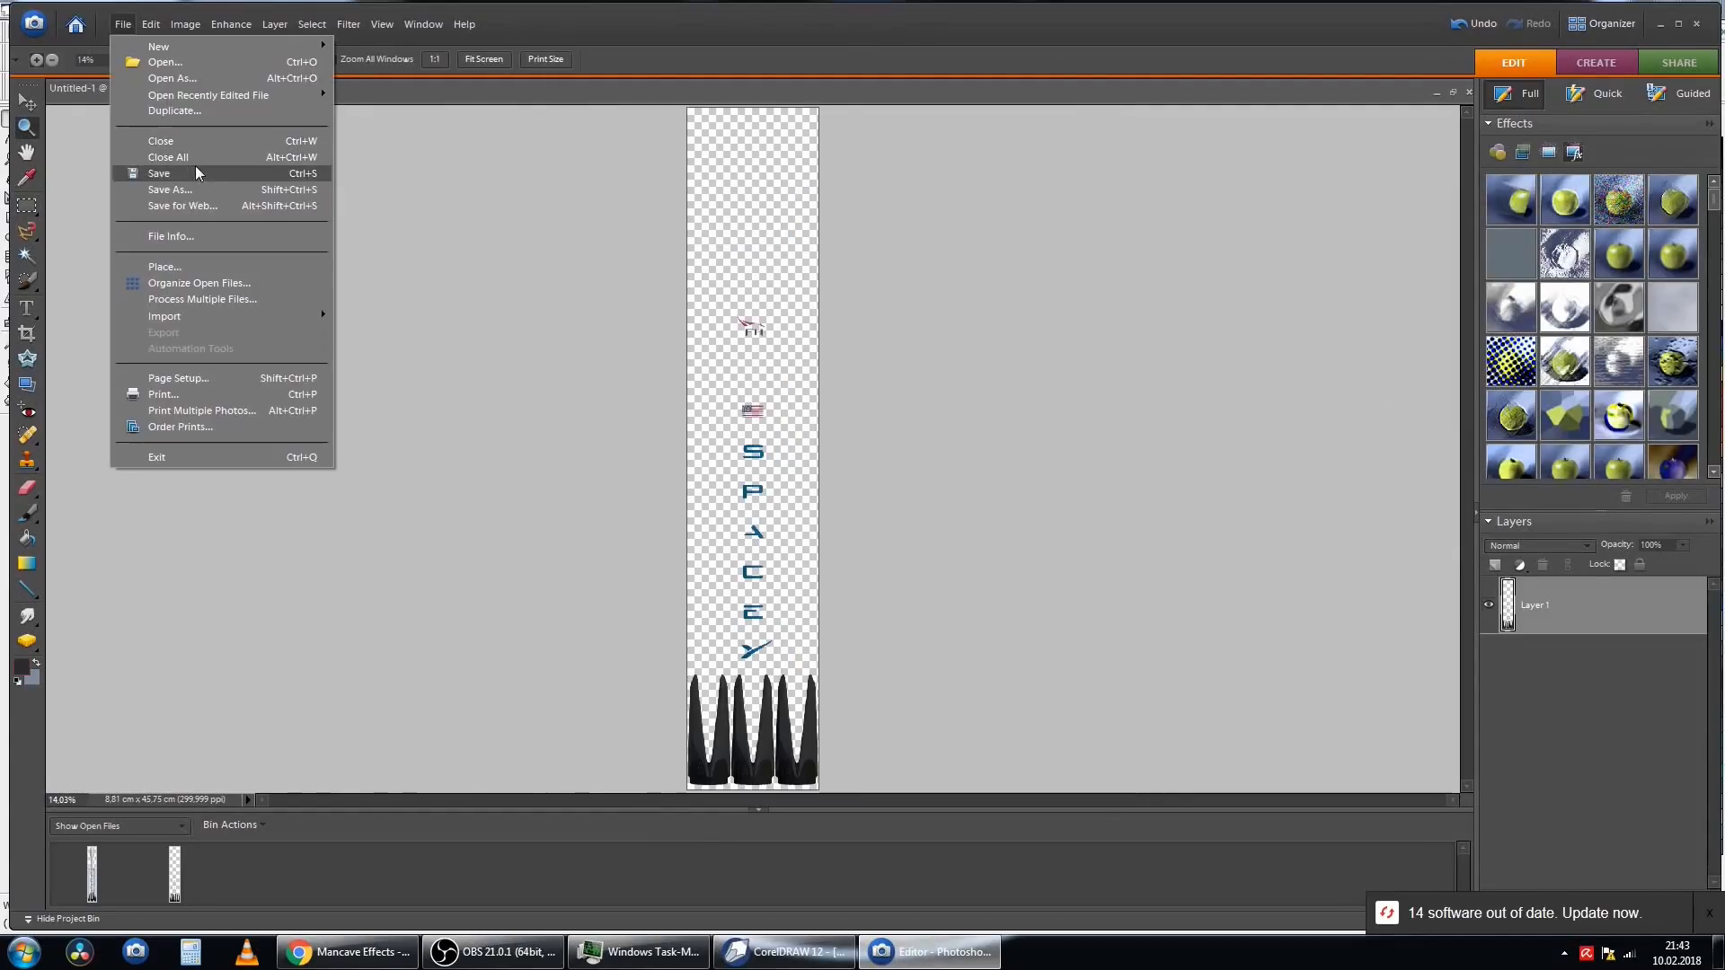
- Save the isolated markings image in PNG format under the name falcon markings
click(187, 185)
click(912, 383)
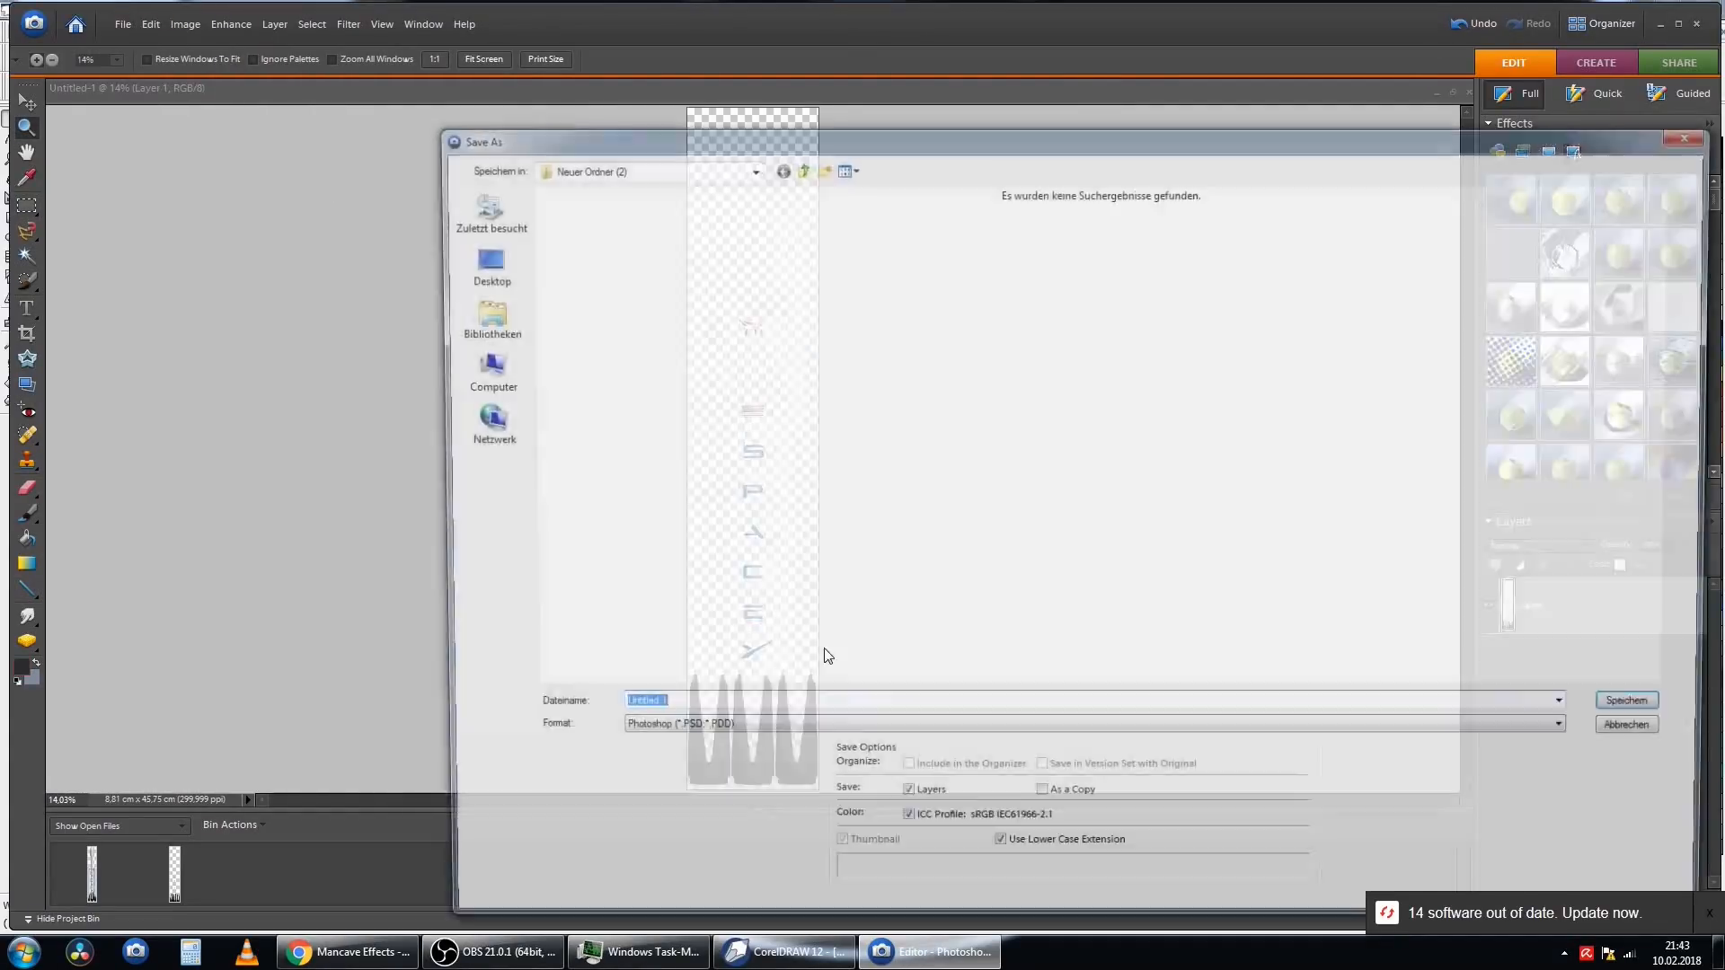
click(709, 735)
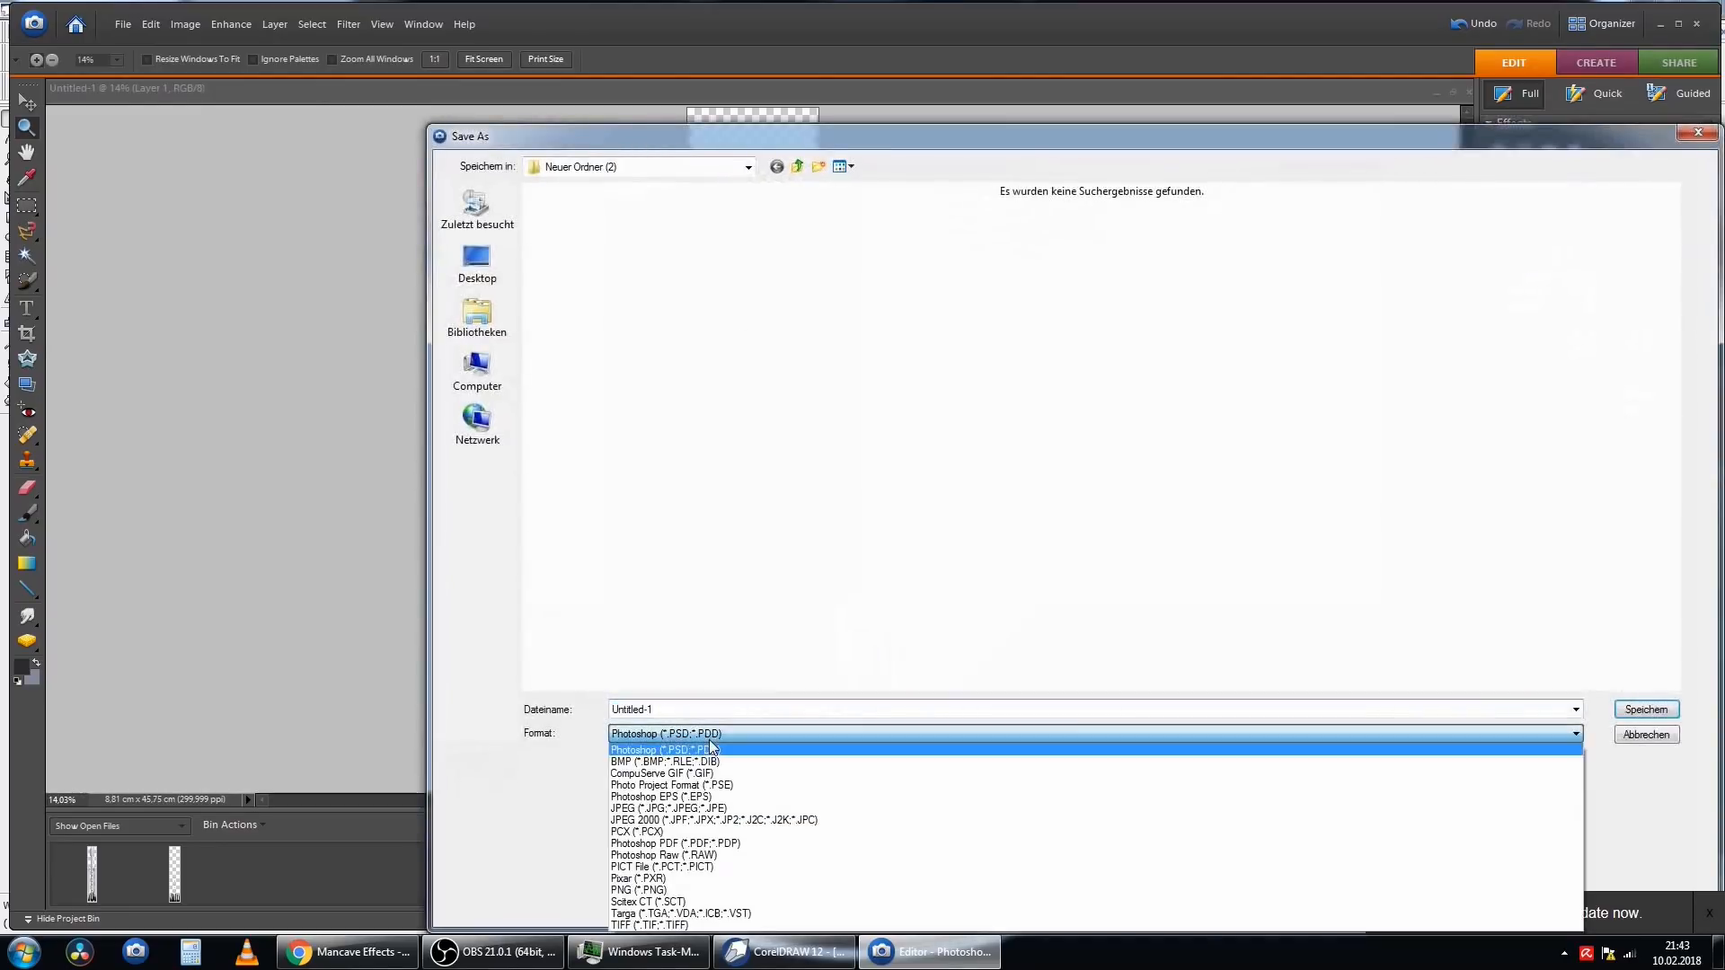
click(716, 890)
drag(696, 710, 569, 714)
text(falc)
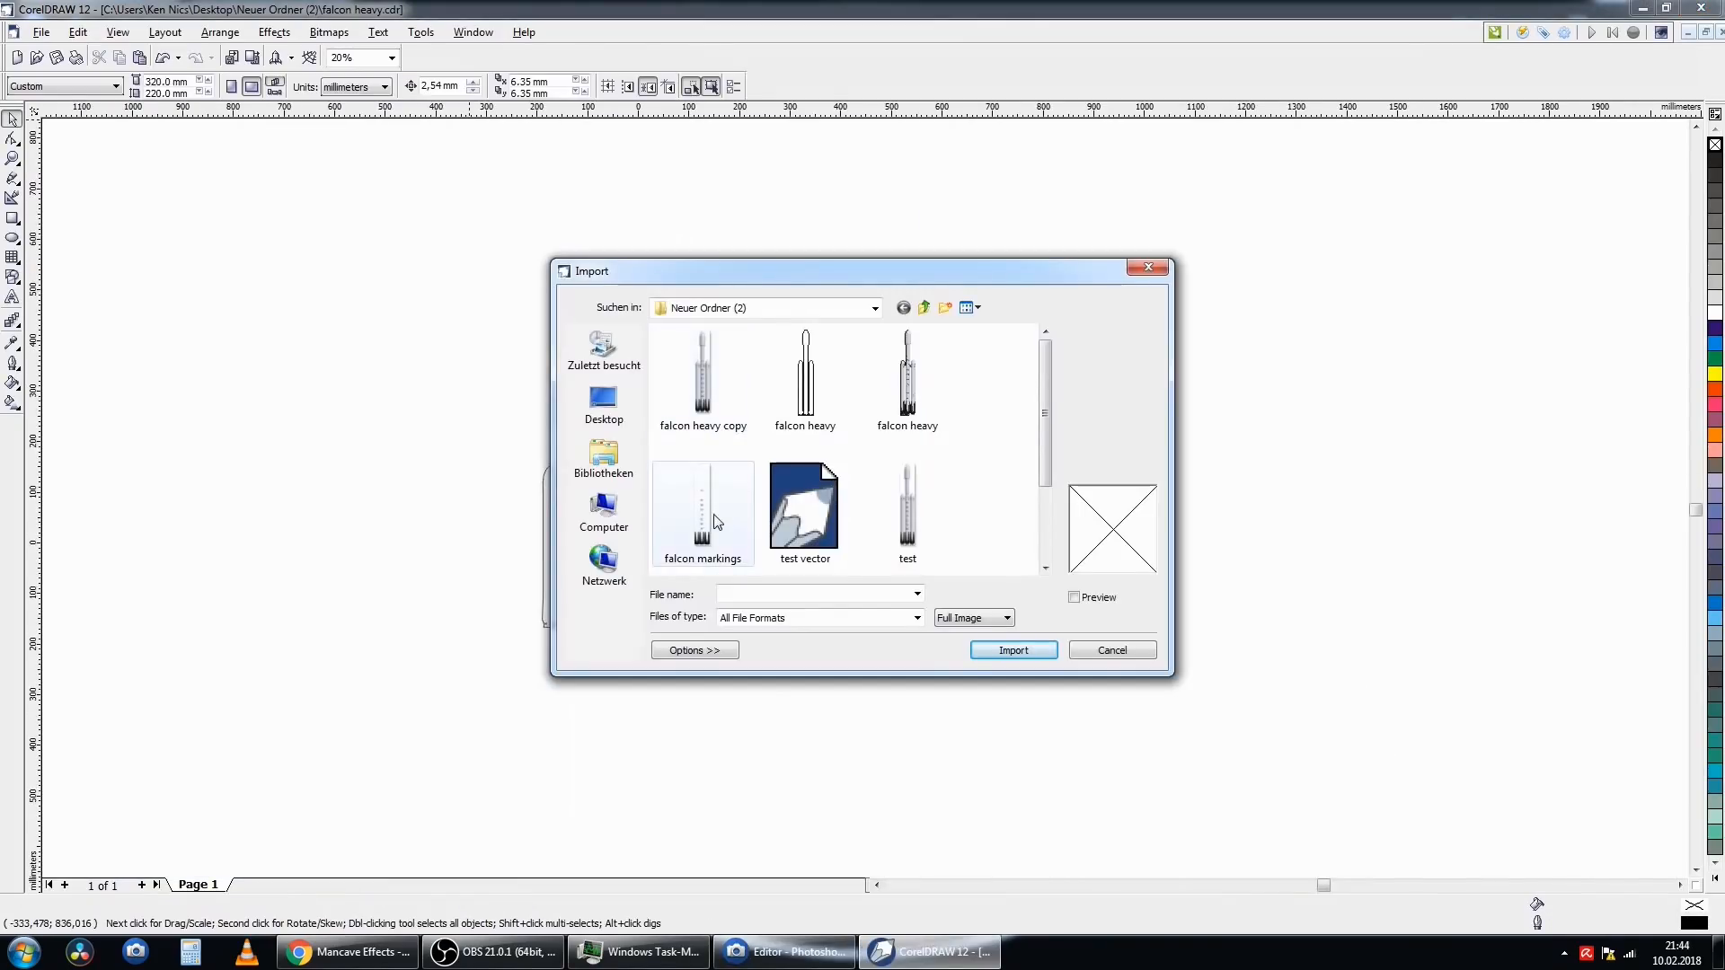
- Switch to CorelDRAW, import the falcon markings image, and place it near the rocket outline
click(711, 551)
click(1006, 652)
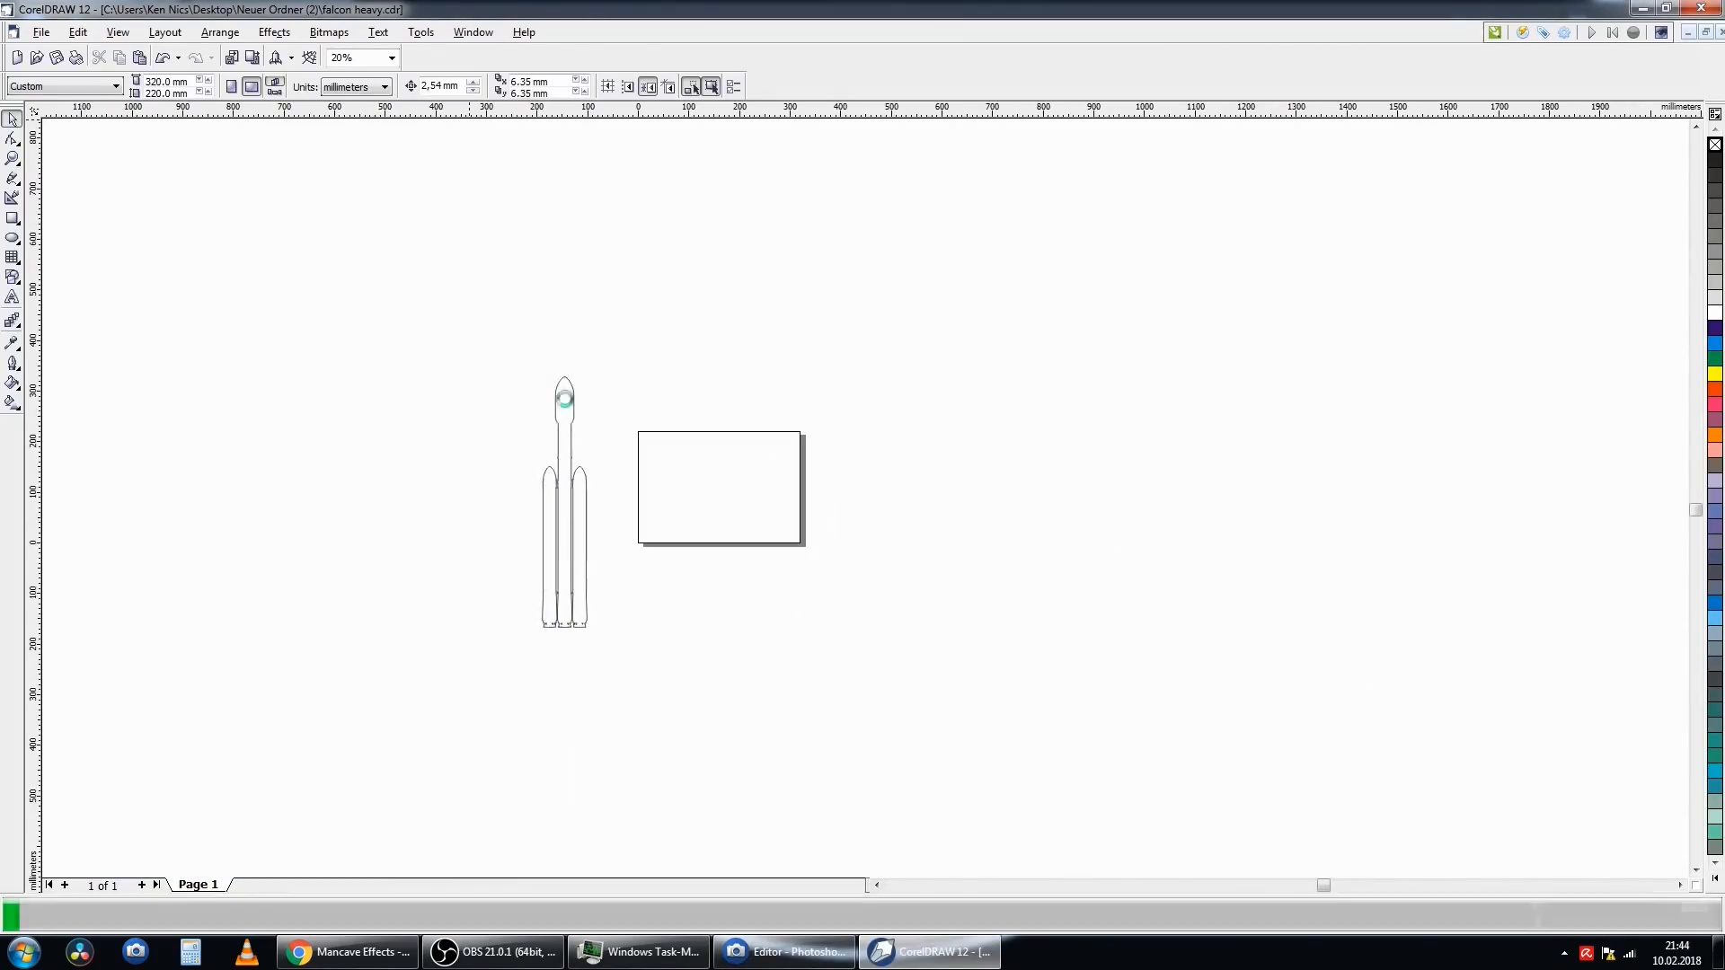
click(525, 370)
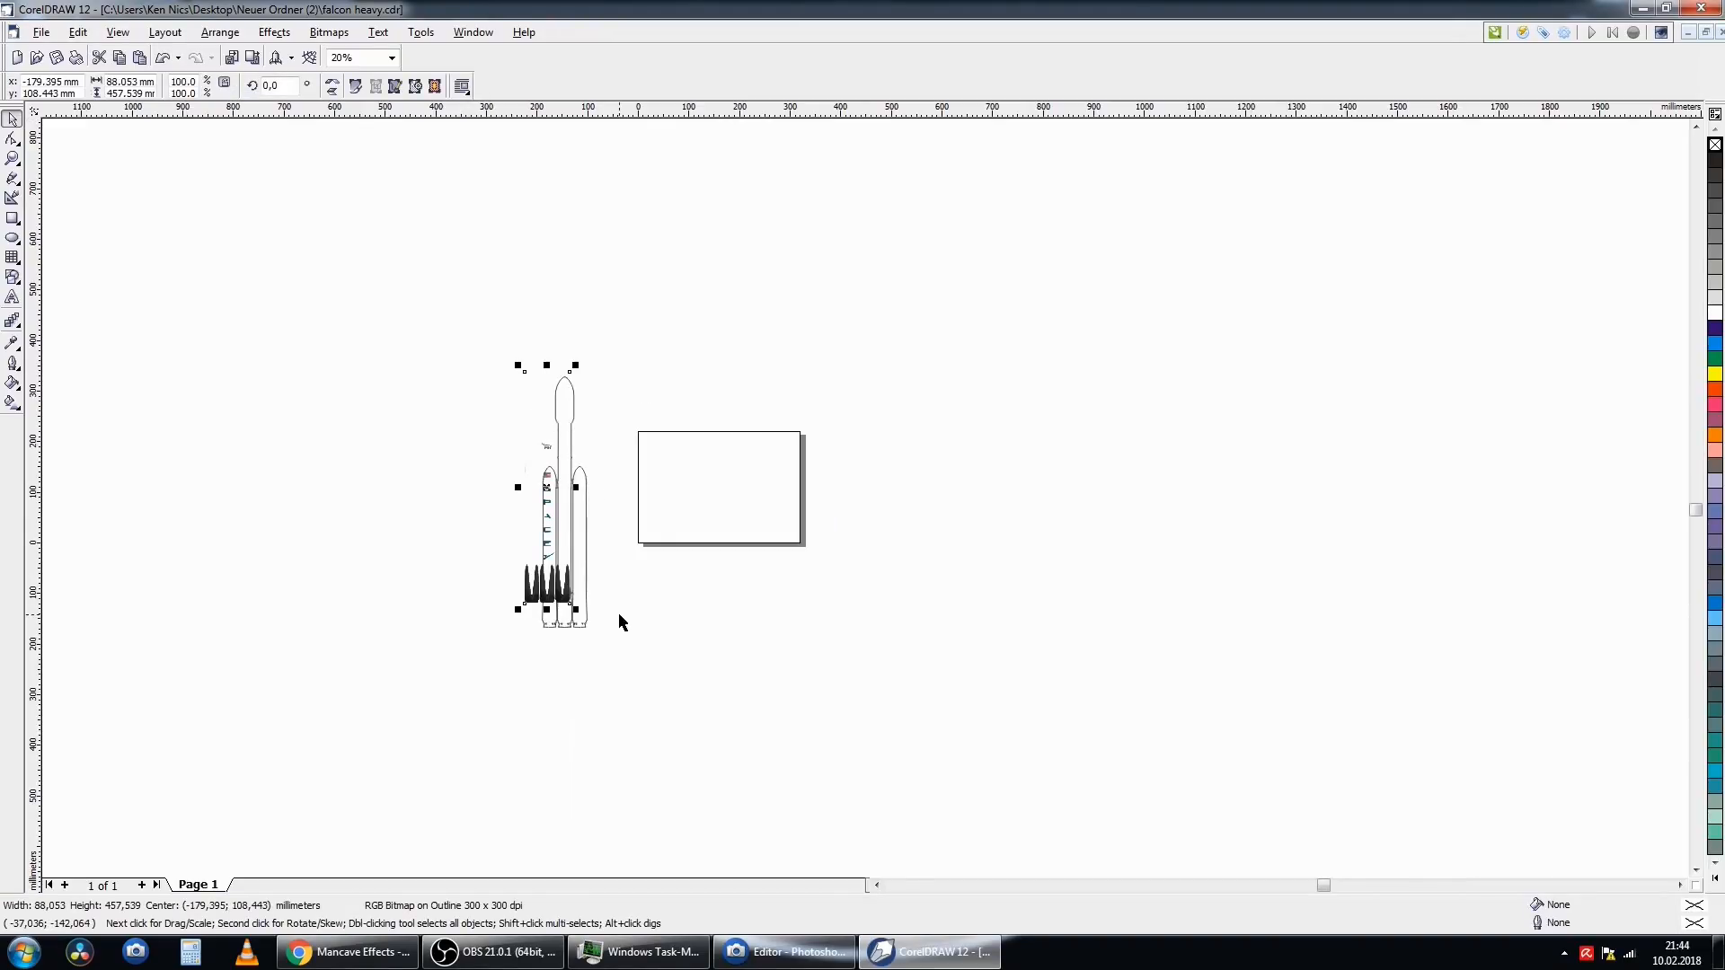
- Move the markings image onto the rocket outline so the black engine sections sit over the three cores
click(12, 158)
drag(444, 311, 651, 665)
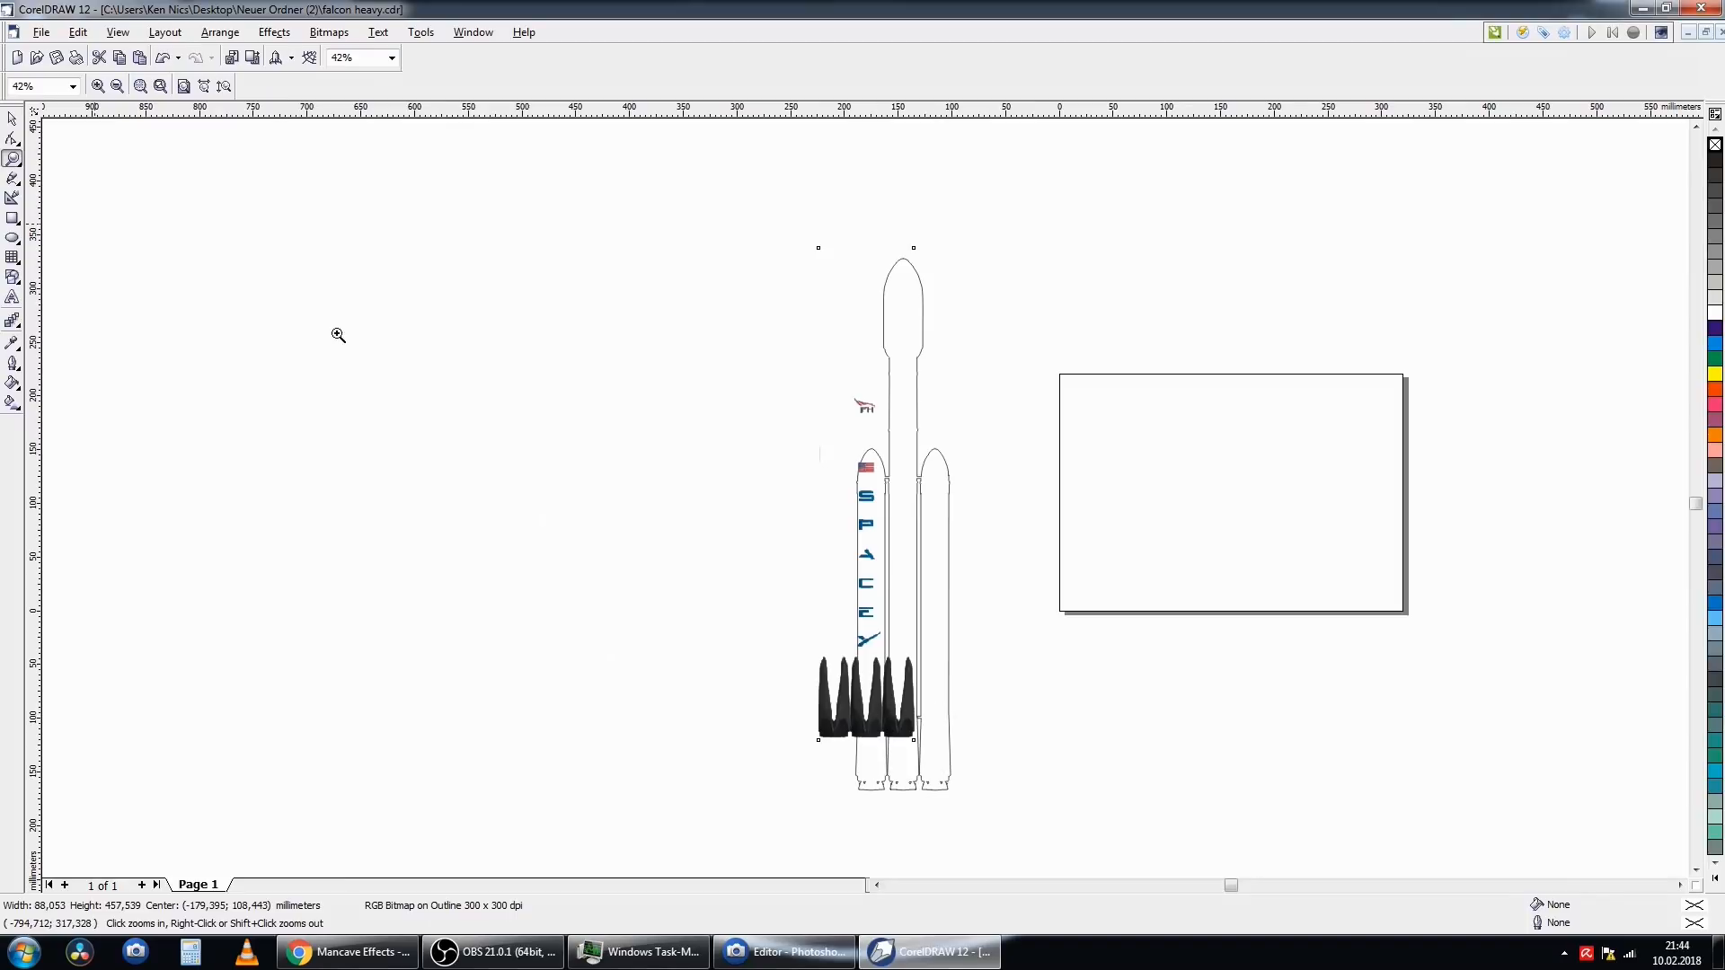
drag(716, 618, 1024, 849)
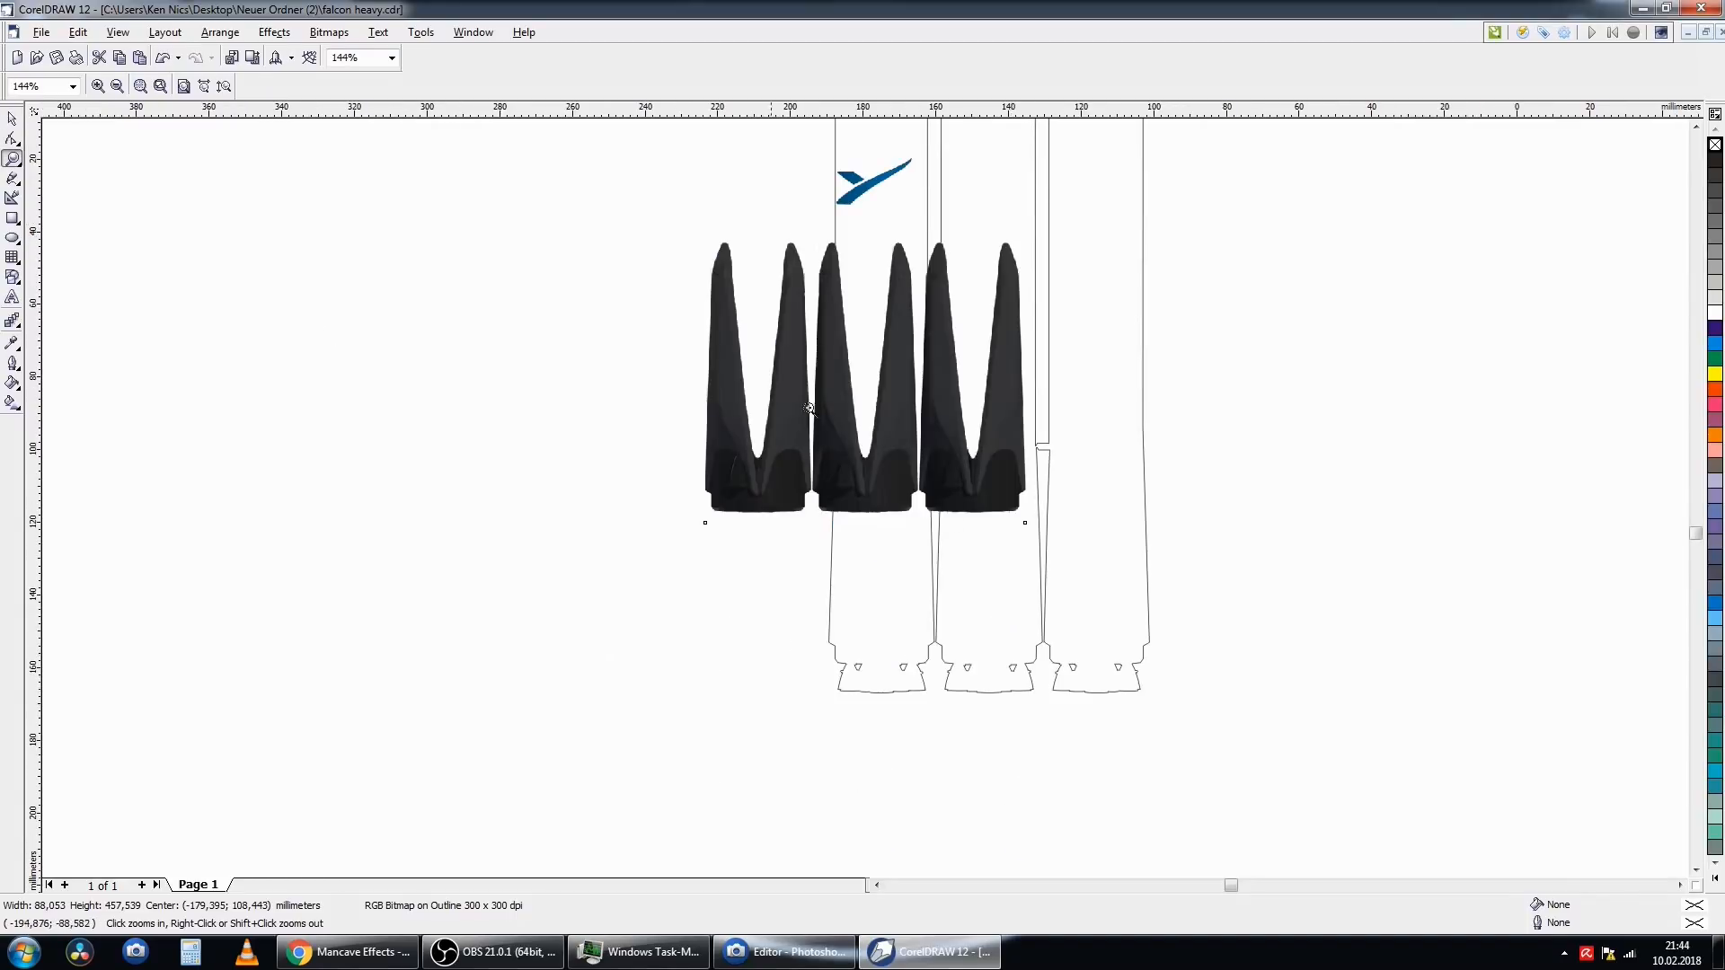
click(13, 118)
drag(914, 488, 1029, 628)
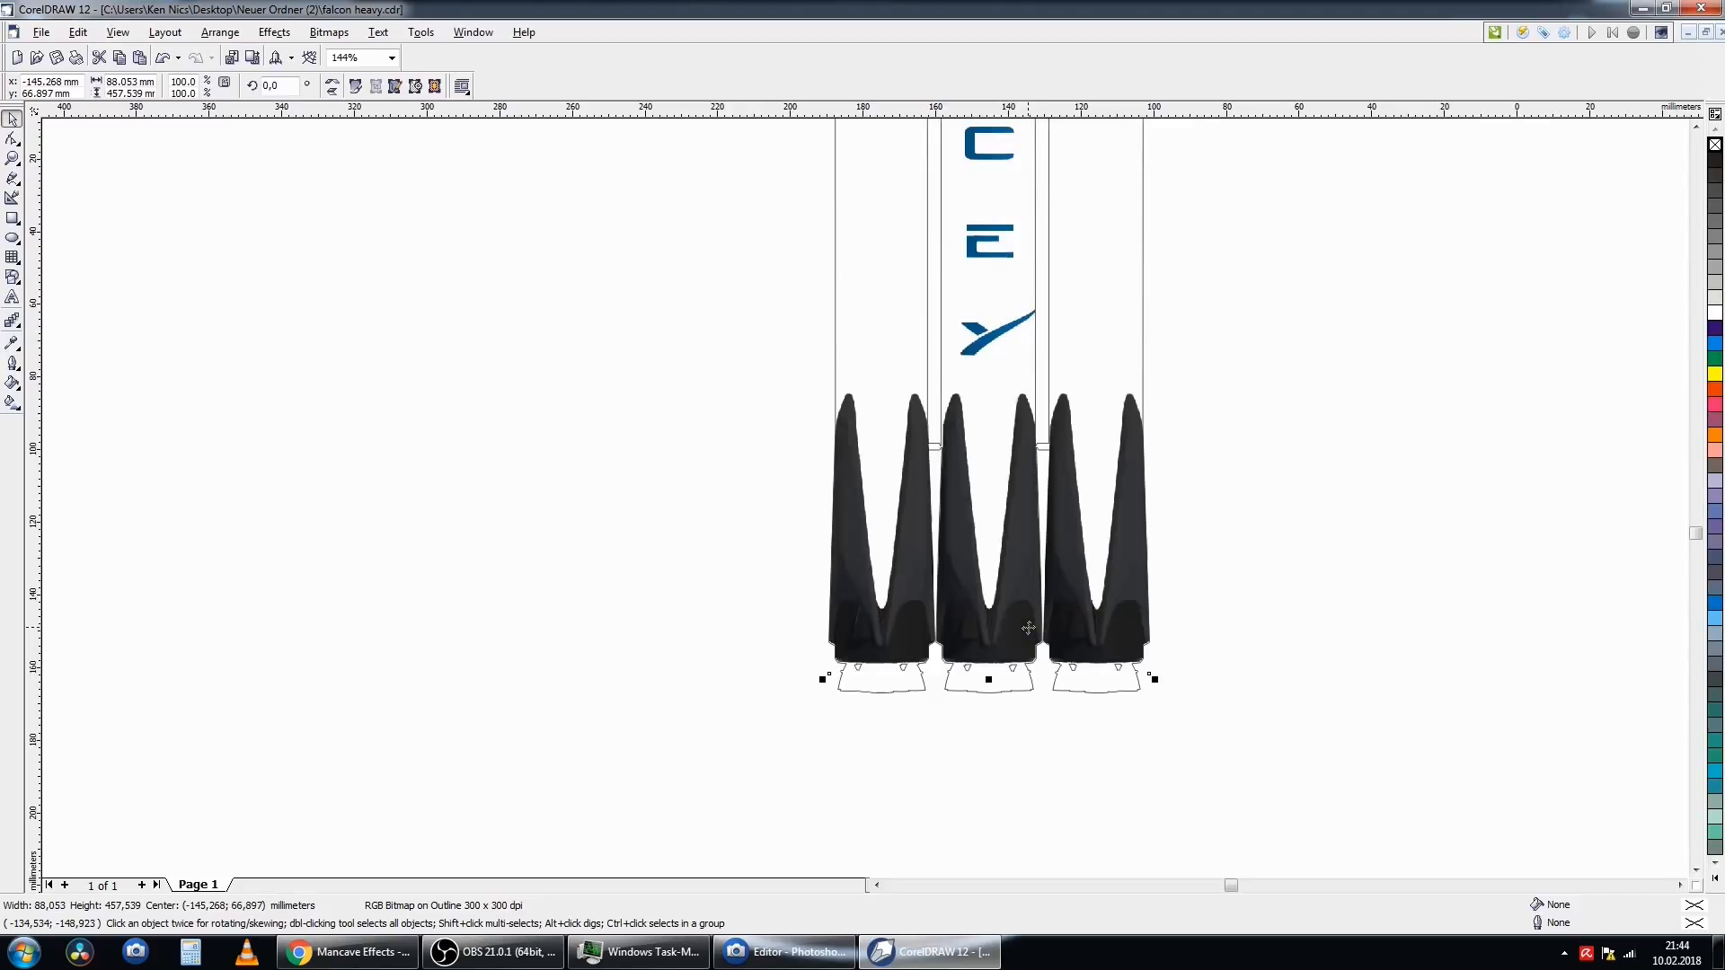
- Fine-tune the markings image's position against the outline corners at the base of the cores
scroll(968, 655, up, 1)
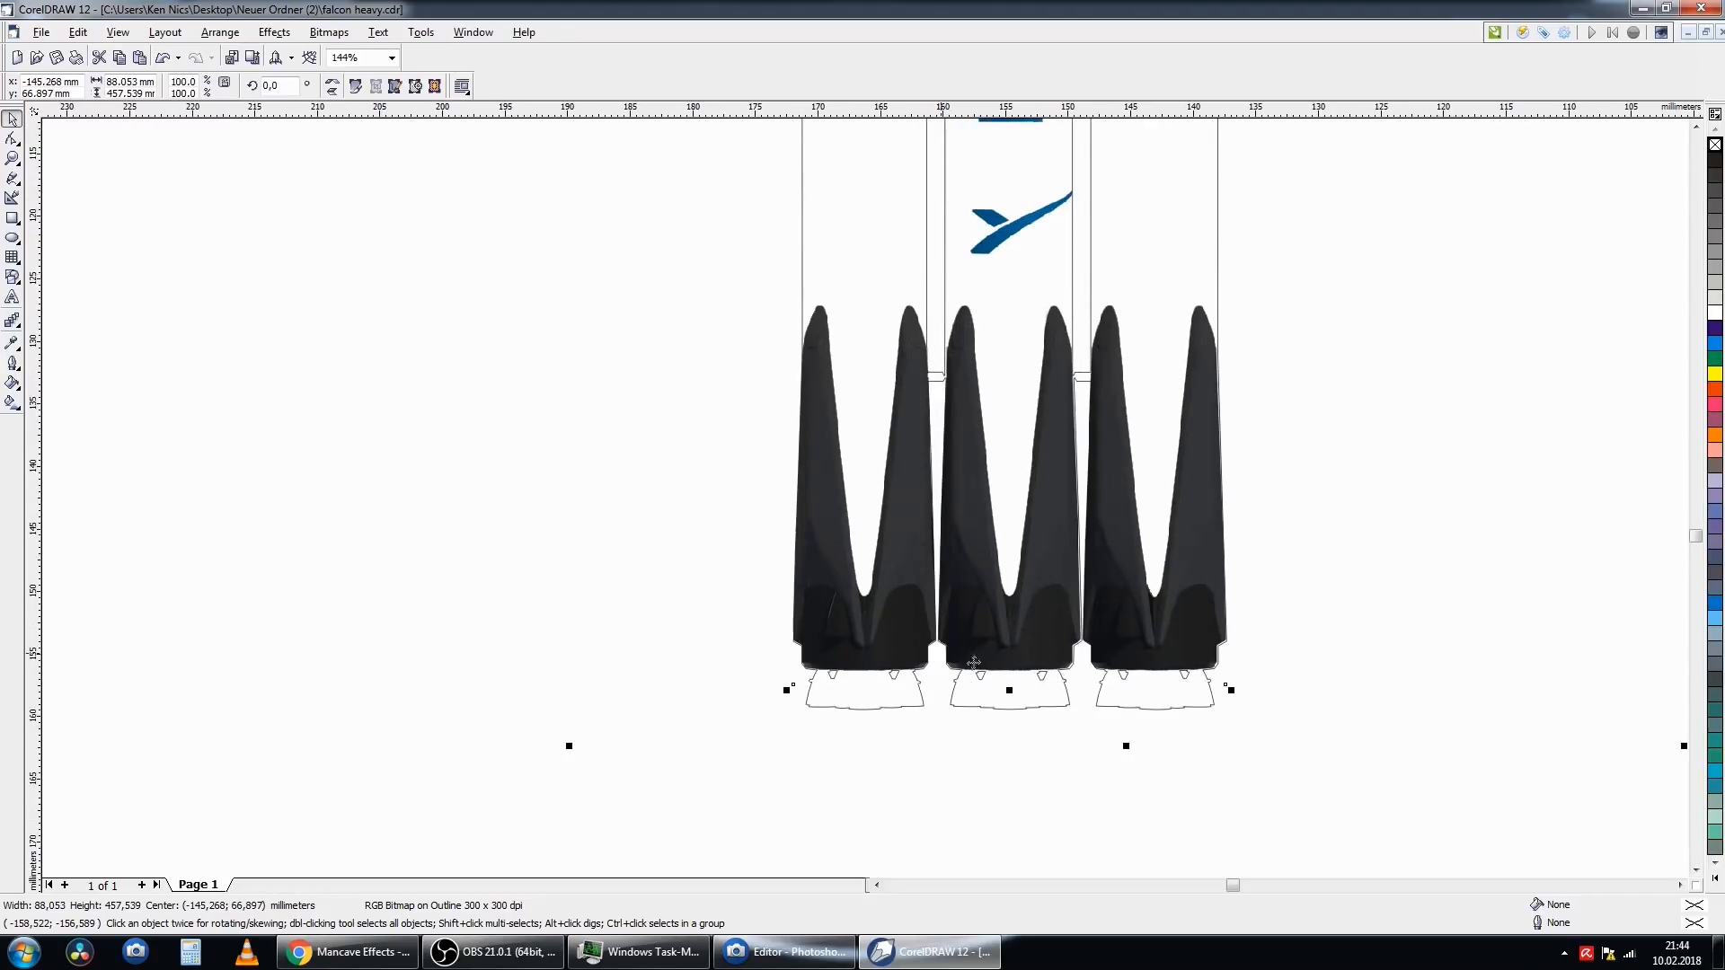
scroll(973, 663, up, 1)
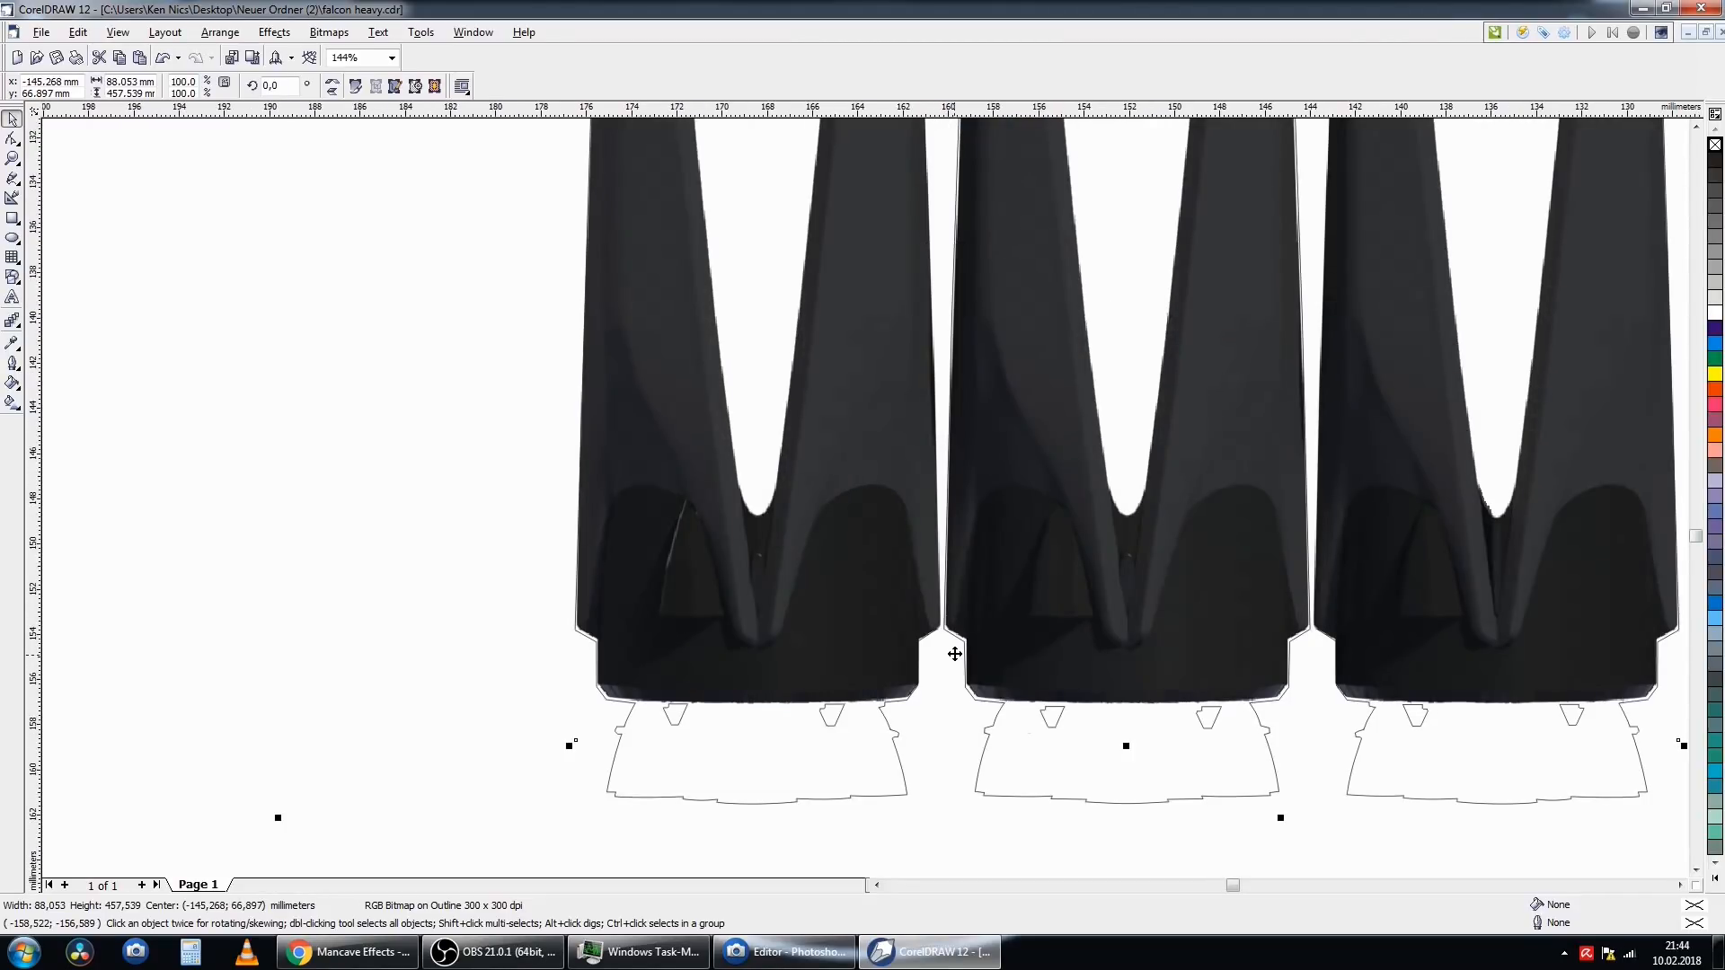
scroll(948, 633, up, 1)
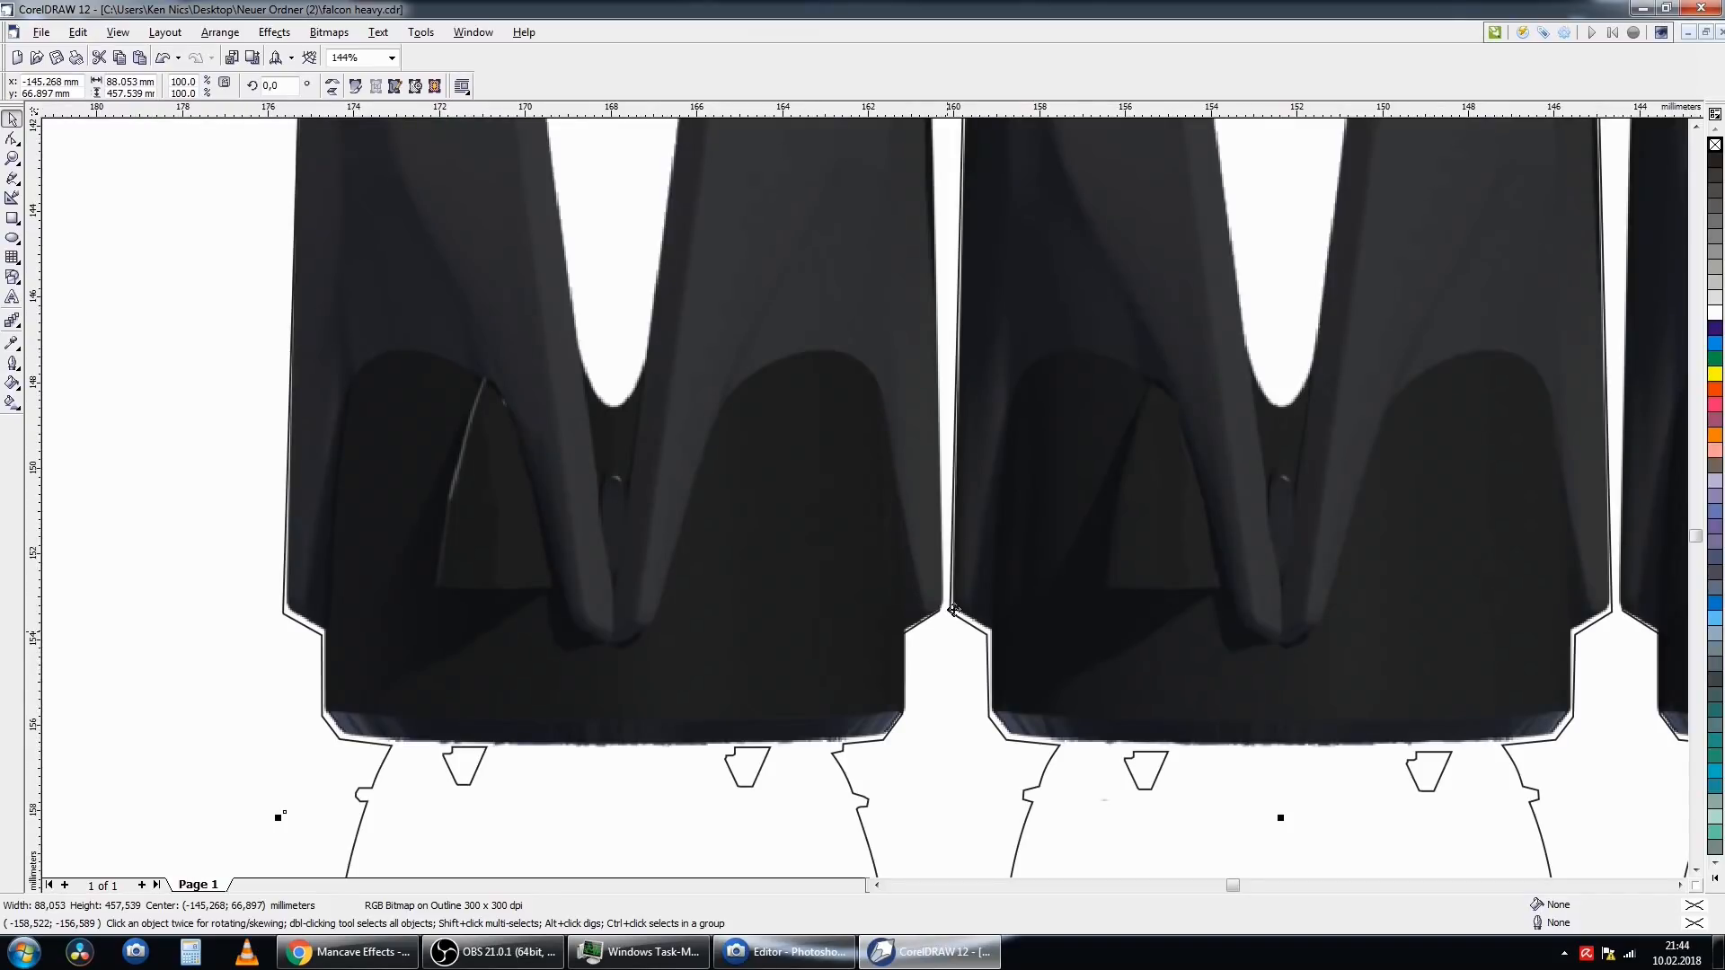
scroll(987, 618, up, 1)
drag(1015, 544, 1060, 559)
- Examine how well the black engine sections line up with the outline across the three cores
click(1308, 887)
click(1307, 888)
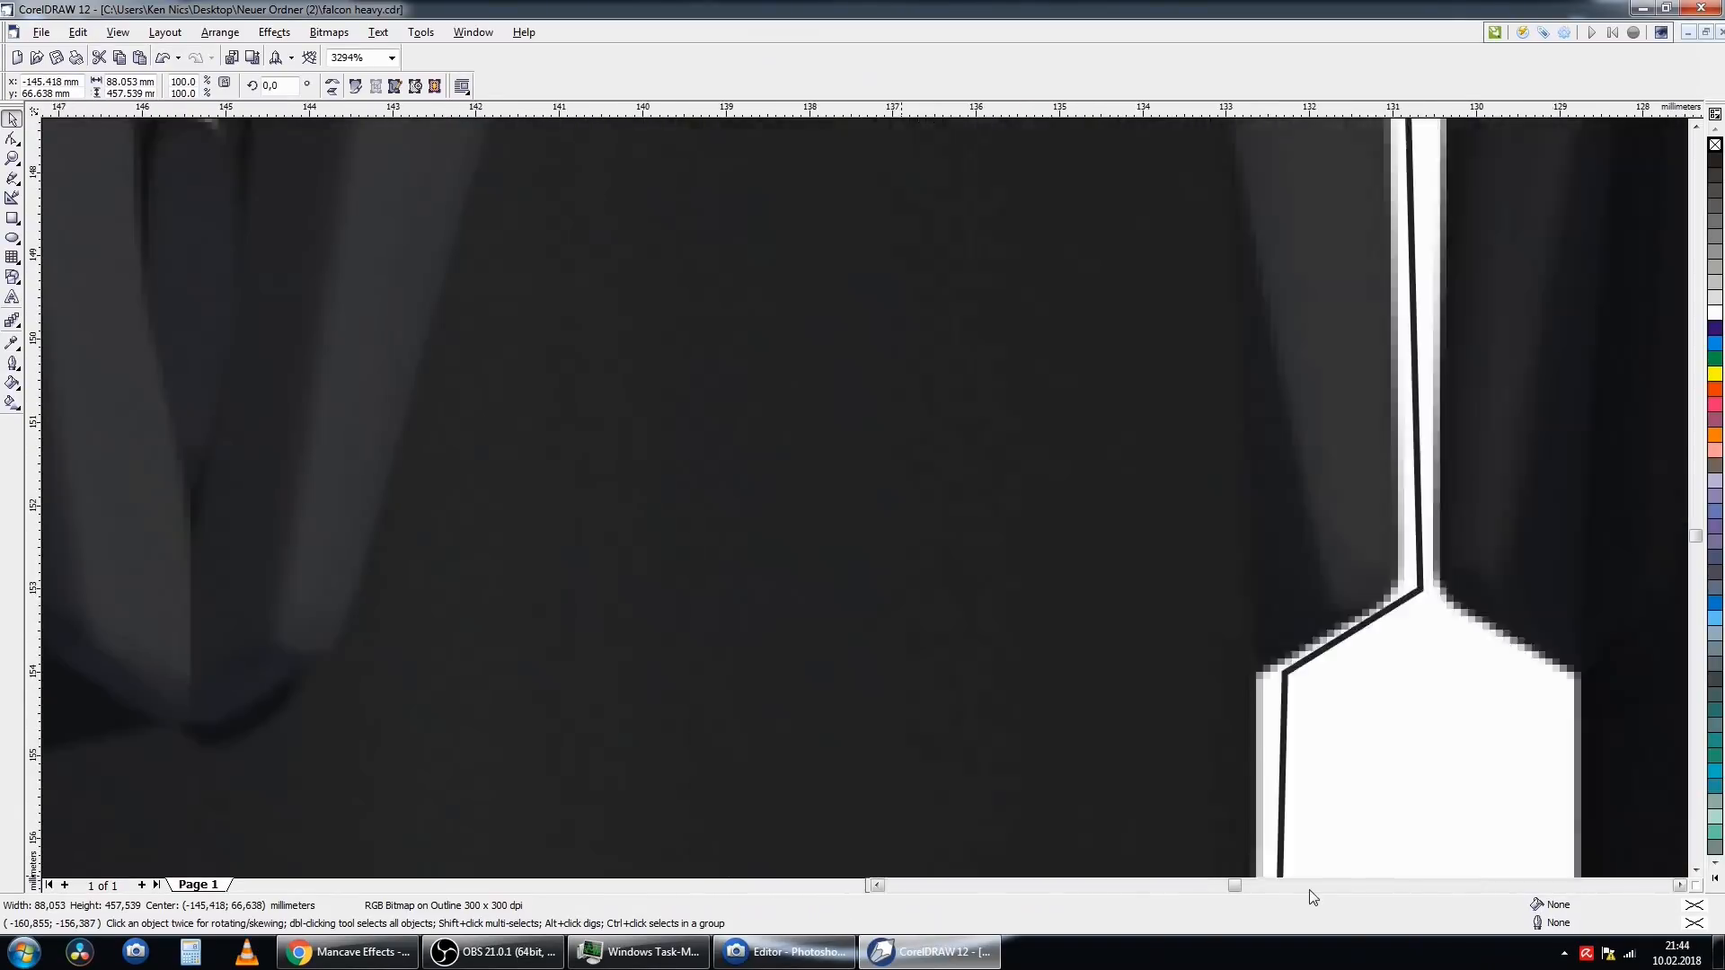
click(1013, 888)
click(1013, 888)
click(1355, 888)
click(1355, 888)
click(1355, 888)
click(1355, 888)
click(1013, 888)
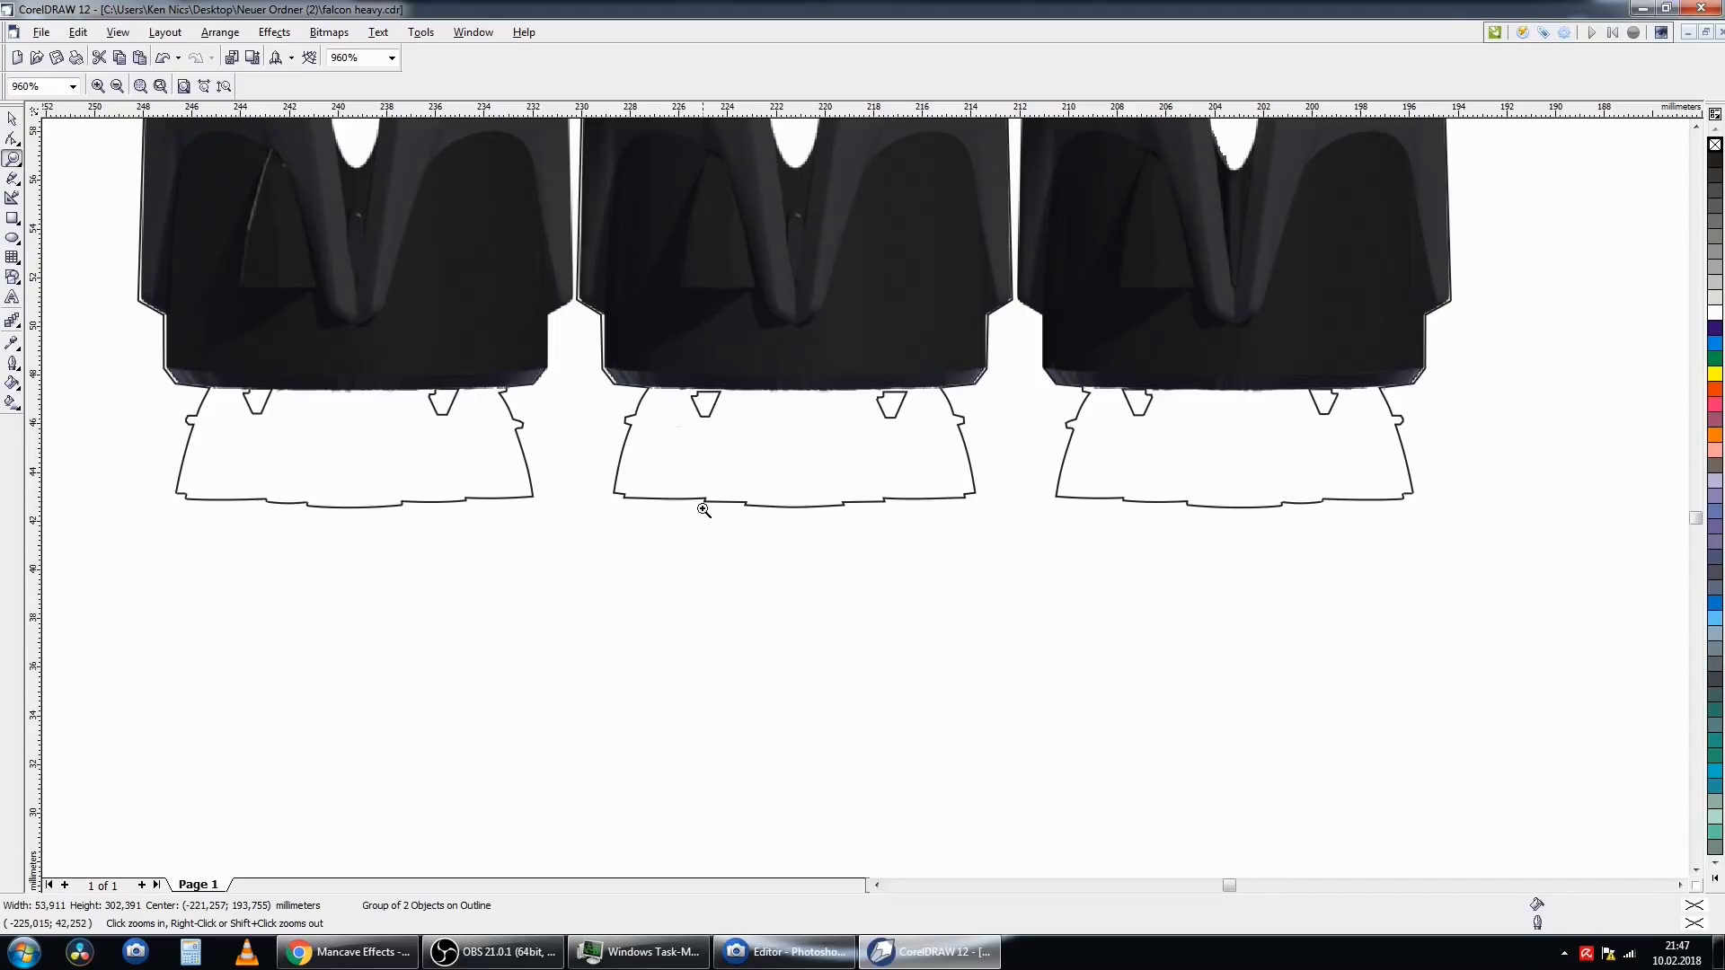
- Ungroup the rocket outline and the markings image
drag(688, 471, 898, 597)
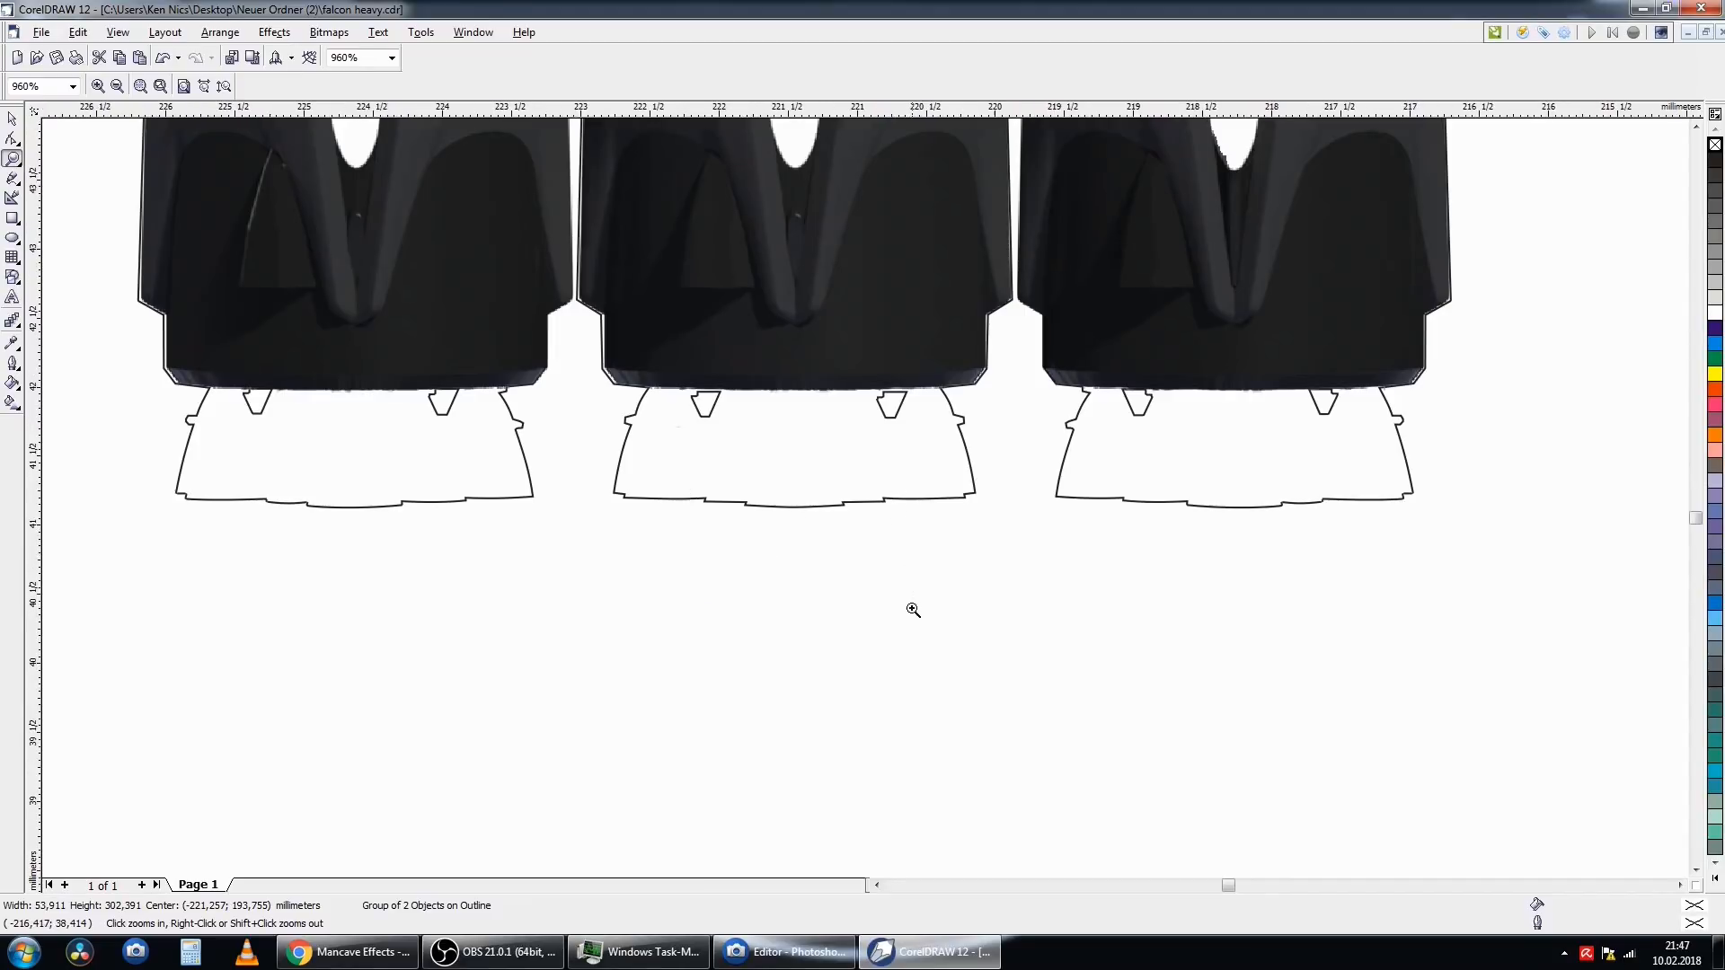
click(14, 140)
key(space)
right_click(703, 312)
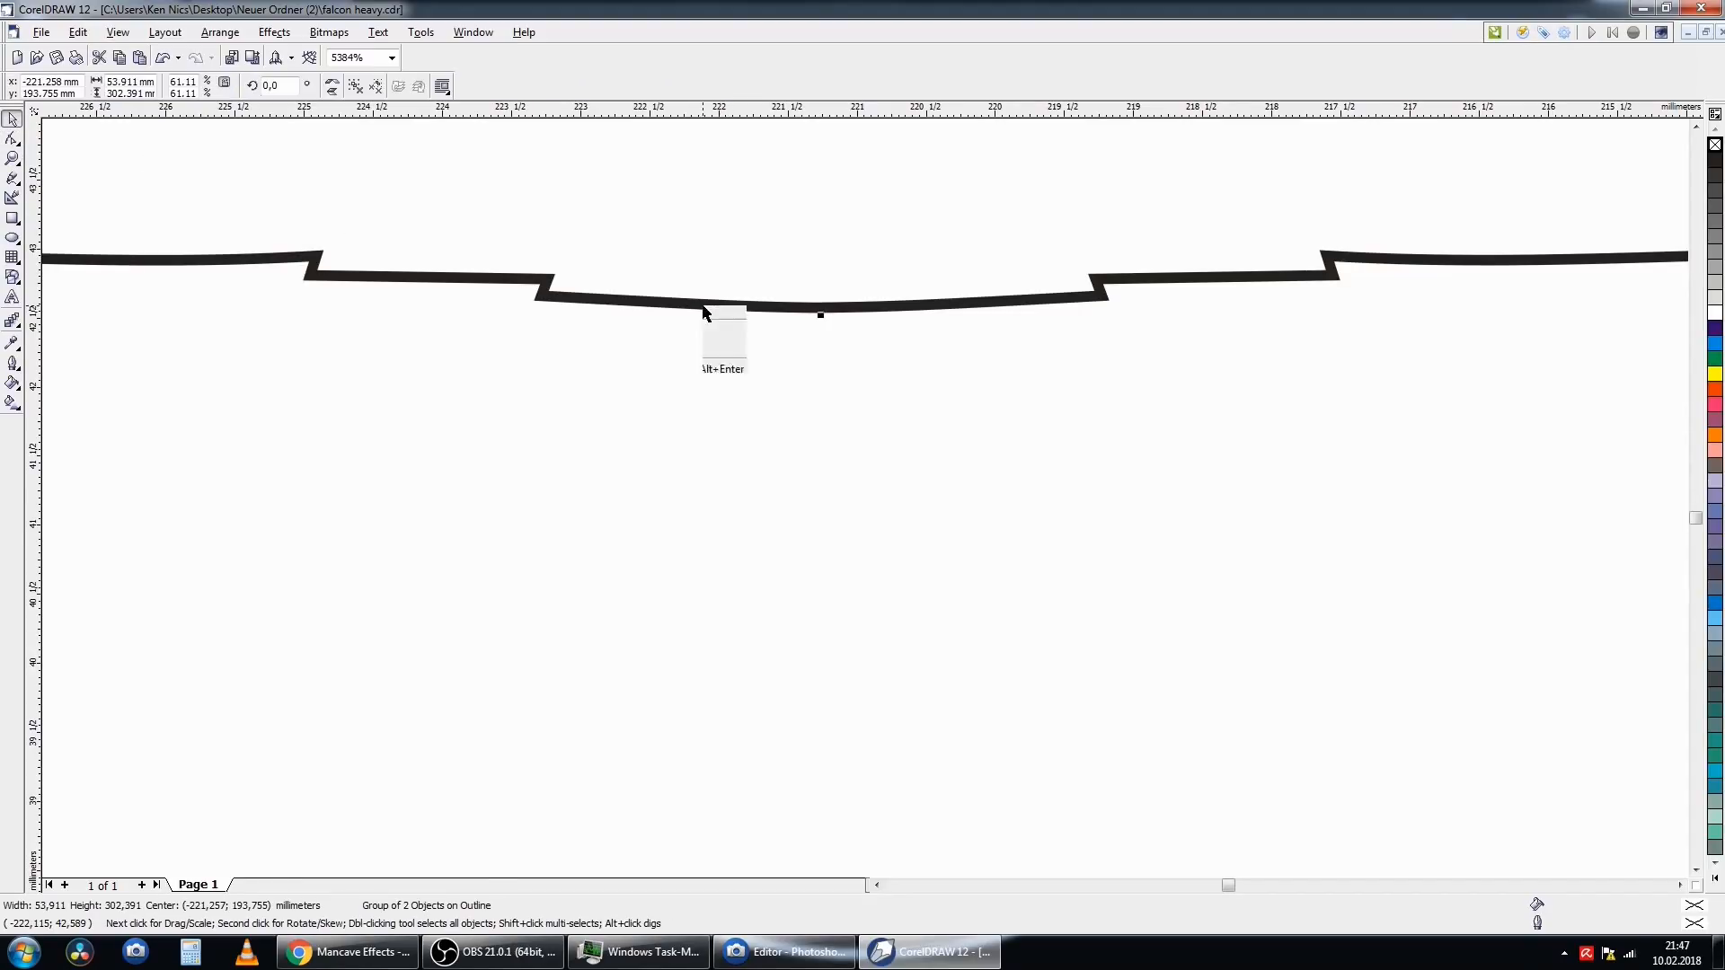
click(734, 333)
- Add two nodes on the centre core's bottom edge and pull the edge down into a tab about 3.7 mm wide and 1.2 mm deep
key(space)
double_click(562, 297)
double_click(1084, 296)
drag(1065, 297, 1066, 467)
drag(578, 298, 580, 465)
drag(821, 307, 828, 414)
right_click(828, 414)
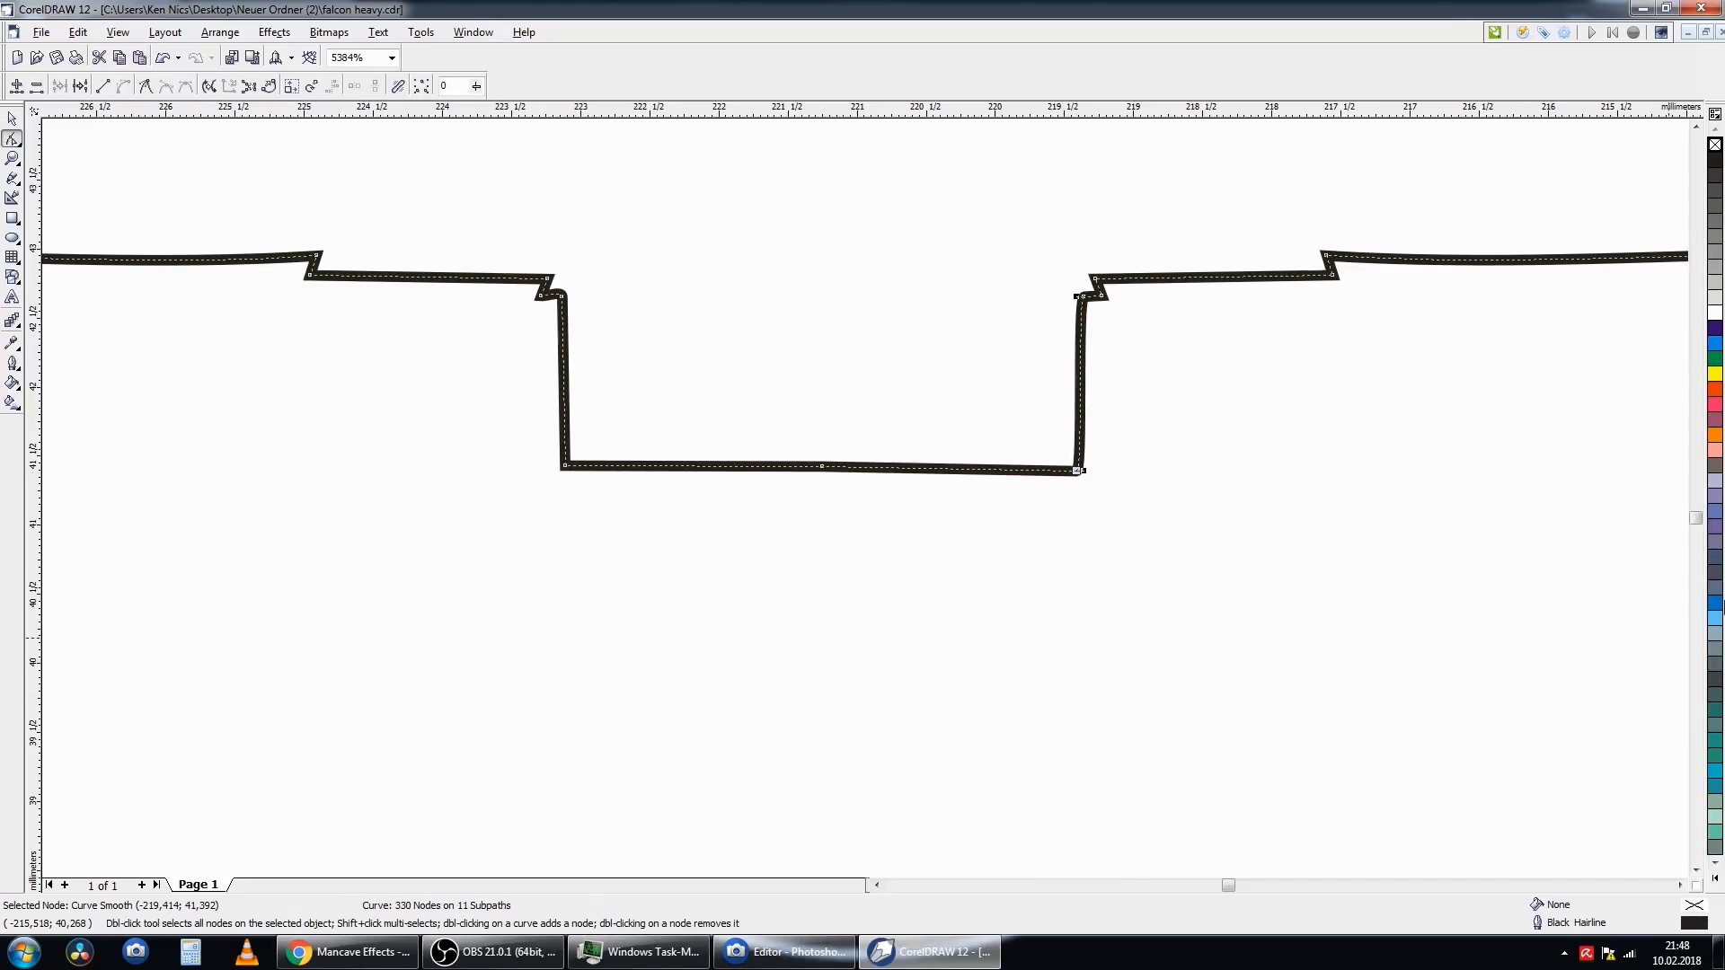
- Draw a helper rectangle below the tab, size it to 3.768 mm by 3 mm, and move it away from the tab
click(13, 218)
drag(551, 502, 1094, 691)
click(115, 82)
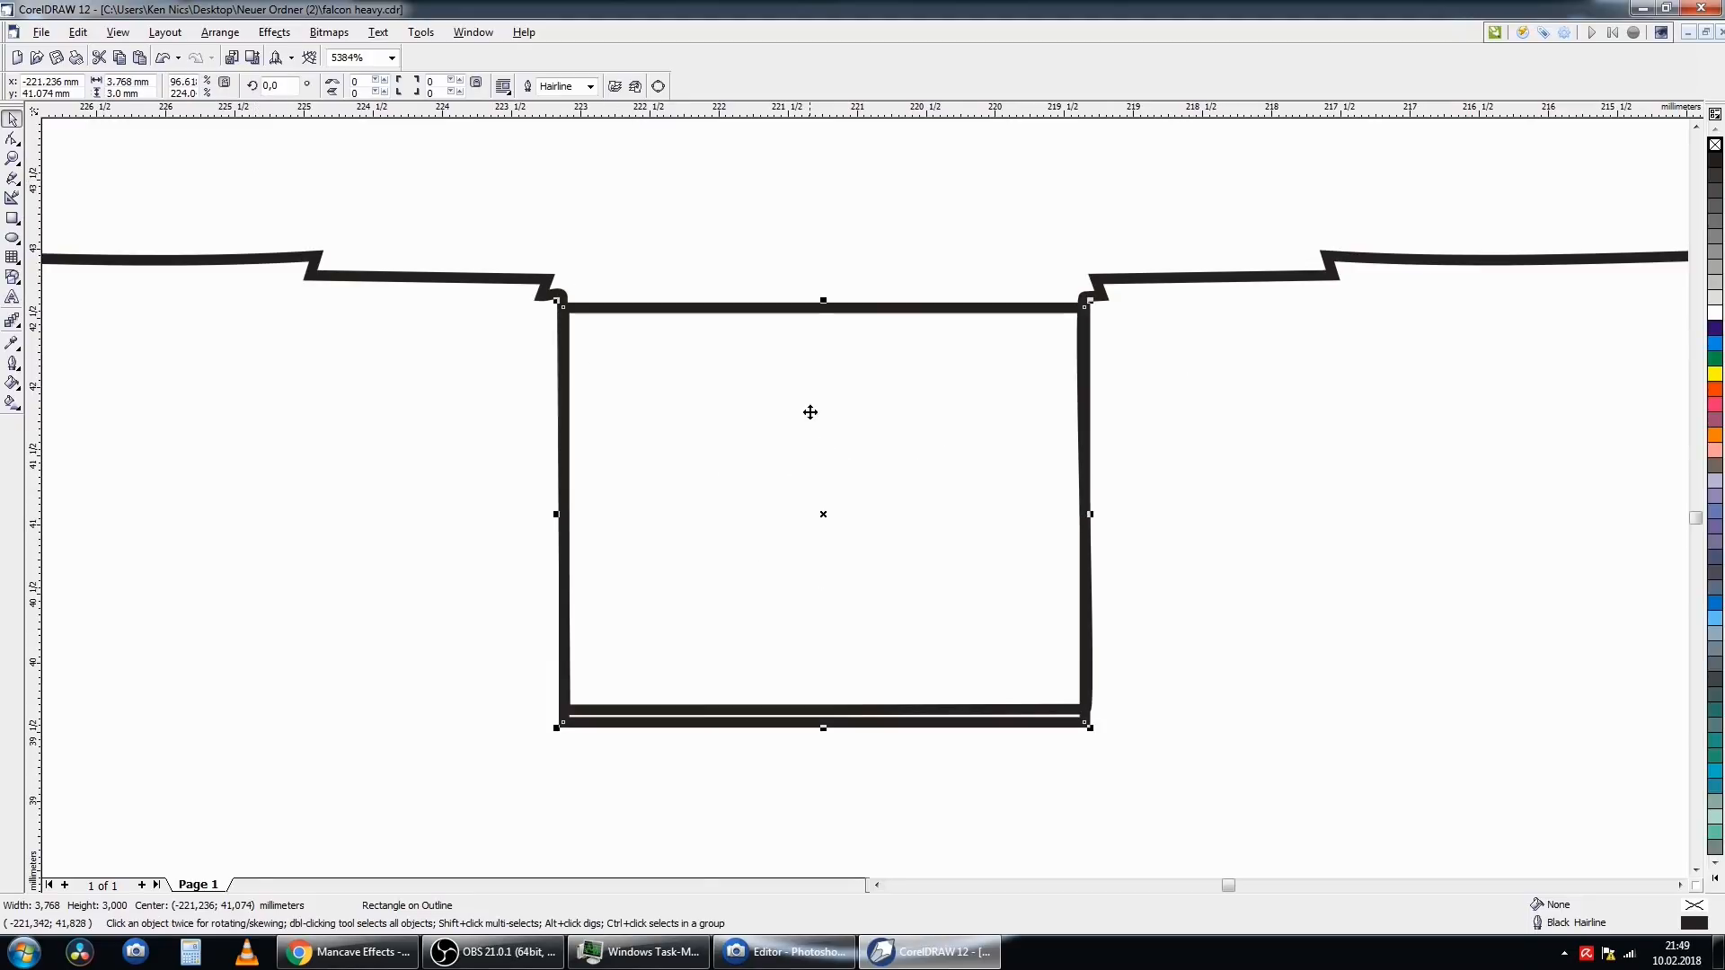
drag(810, 413, 932, 791)
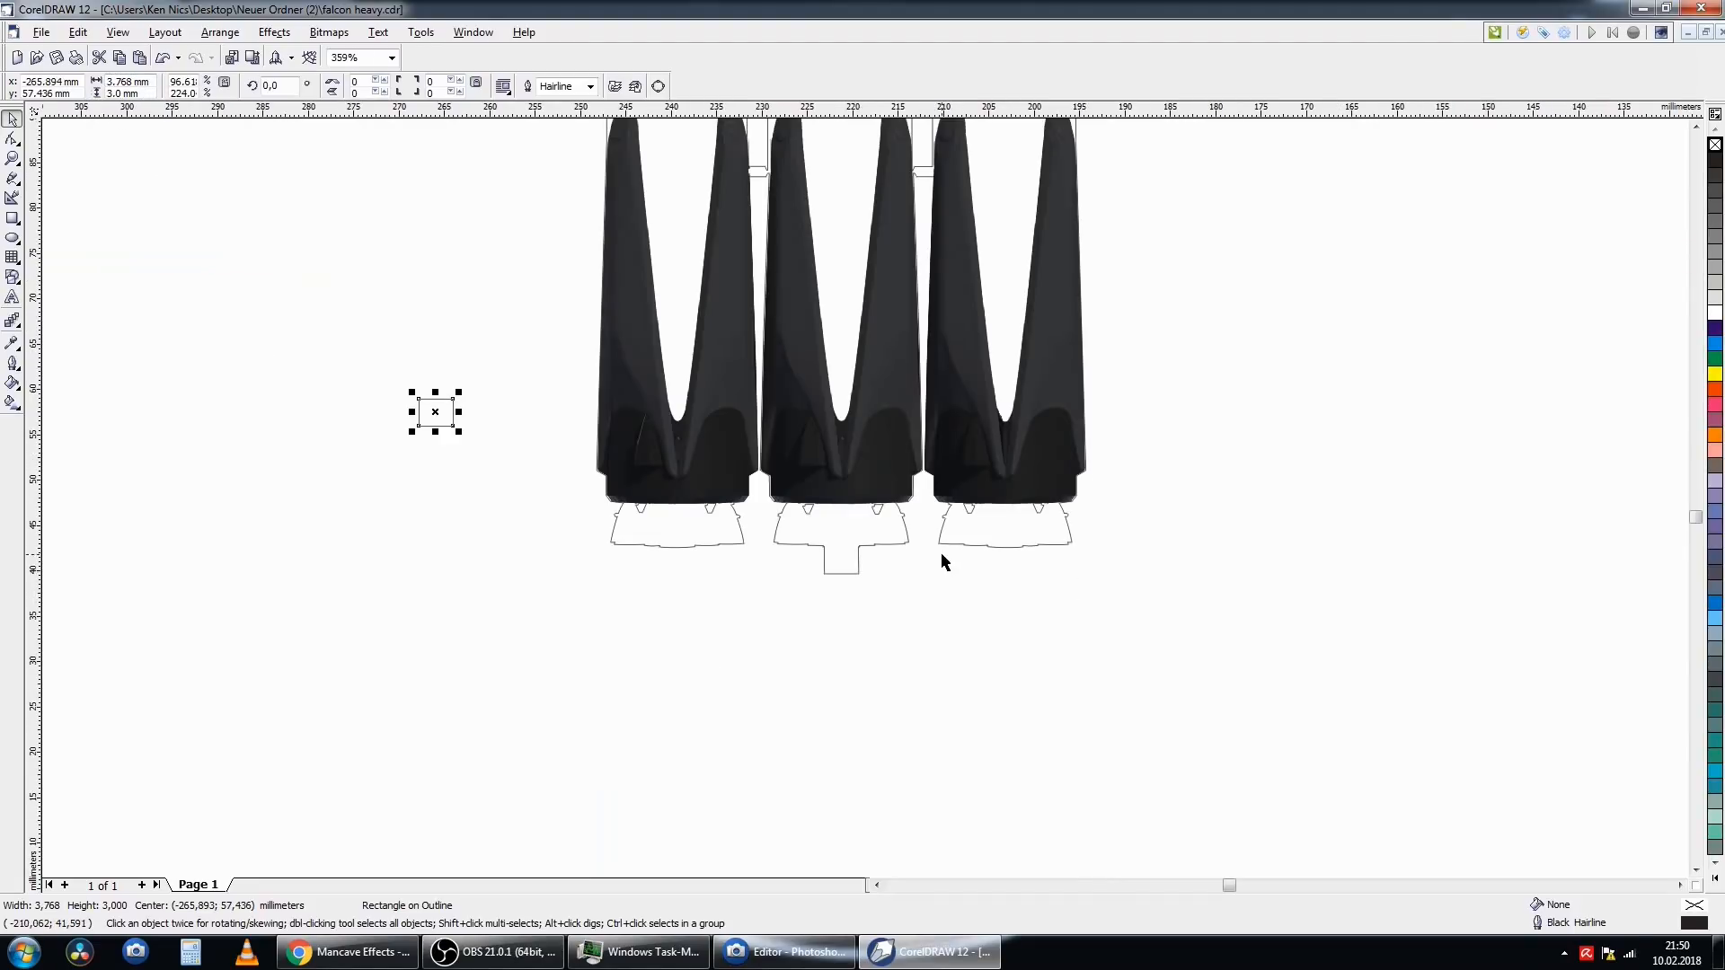
- Draw a base rectangle beneath the rocket's tab and set its size to 85 mm wide by 30 mm high
click(13, 219)
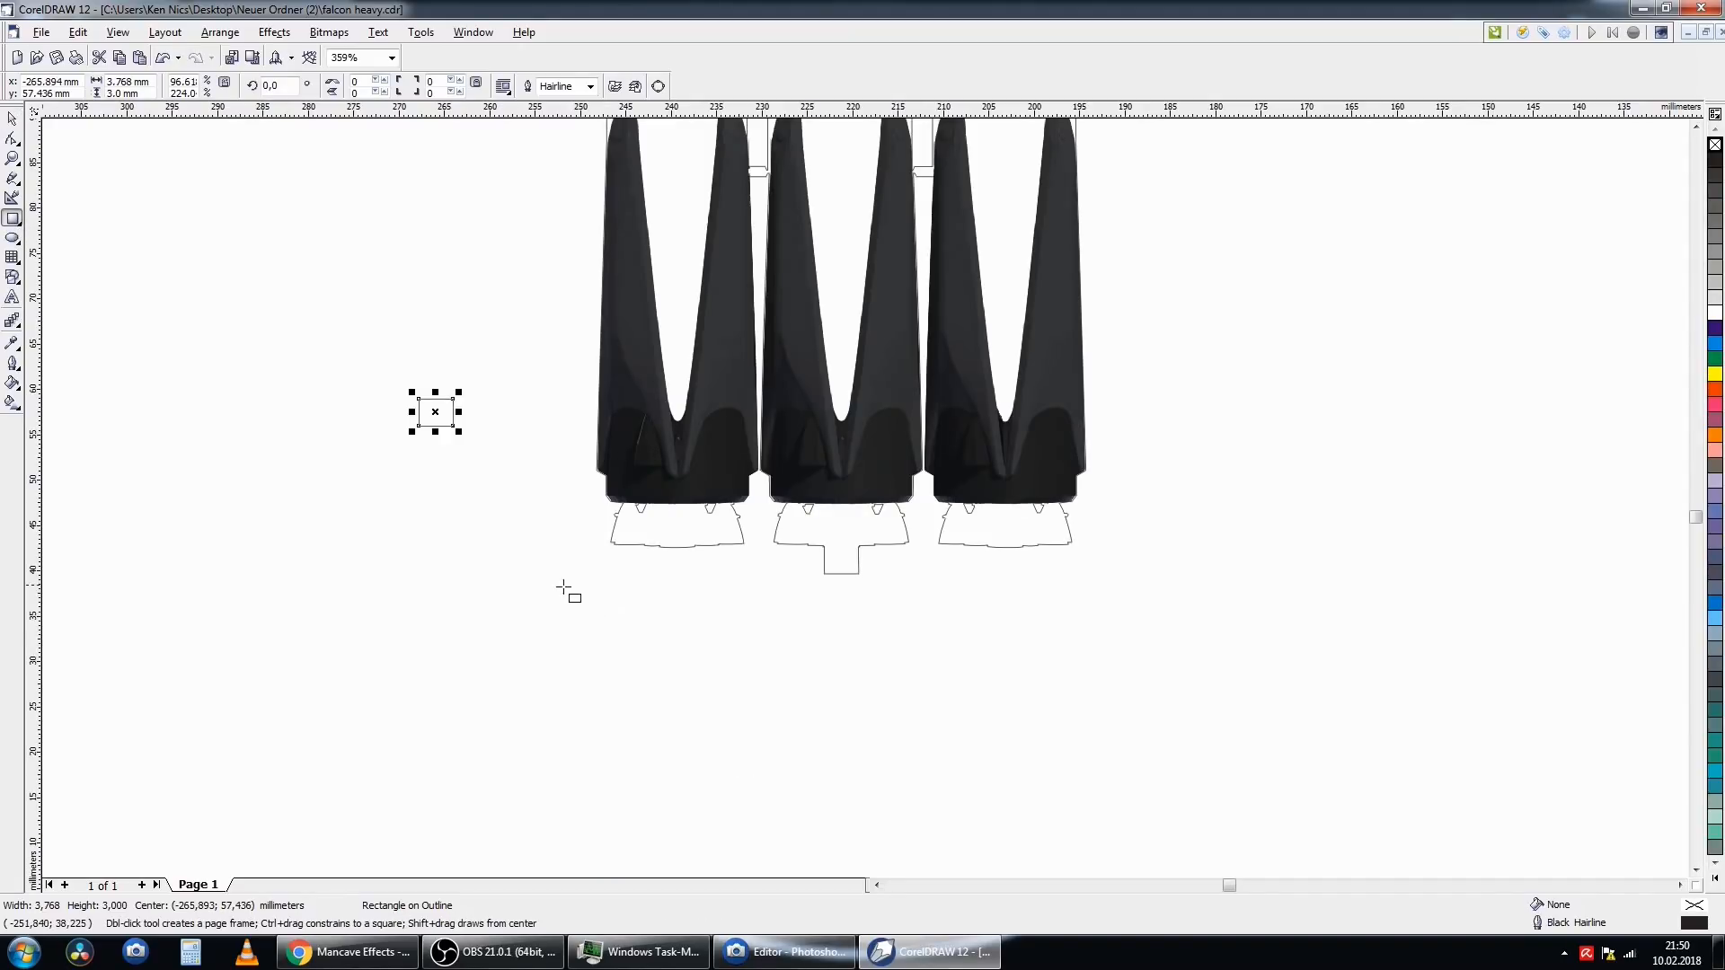
drag(458, 575, 1227, 835)
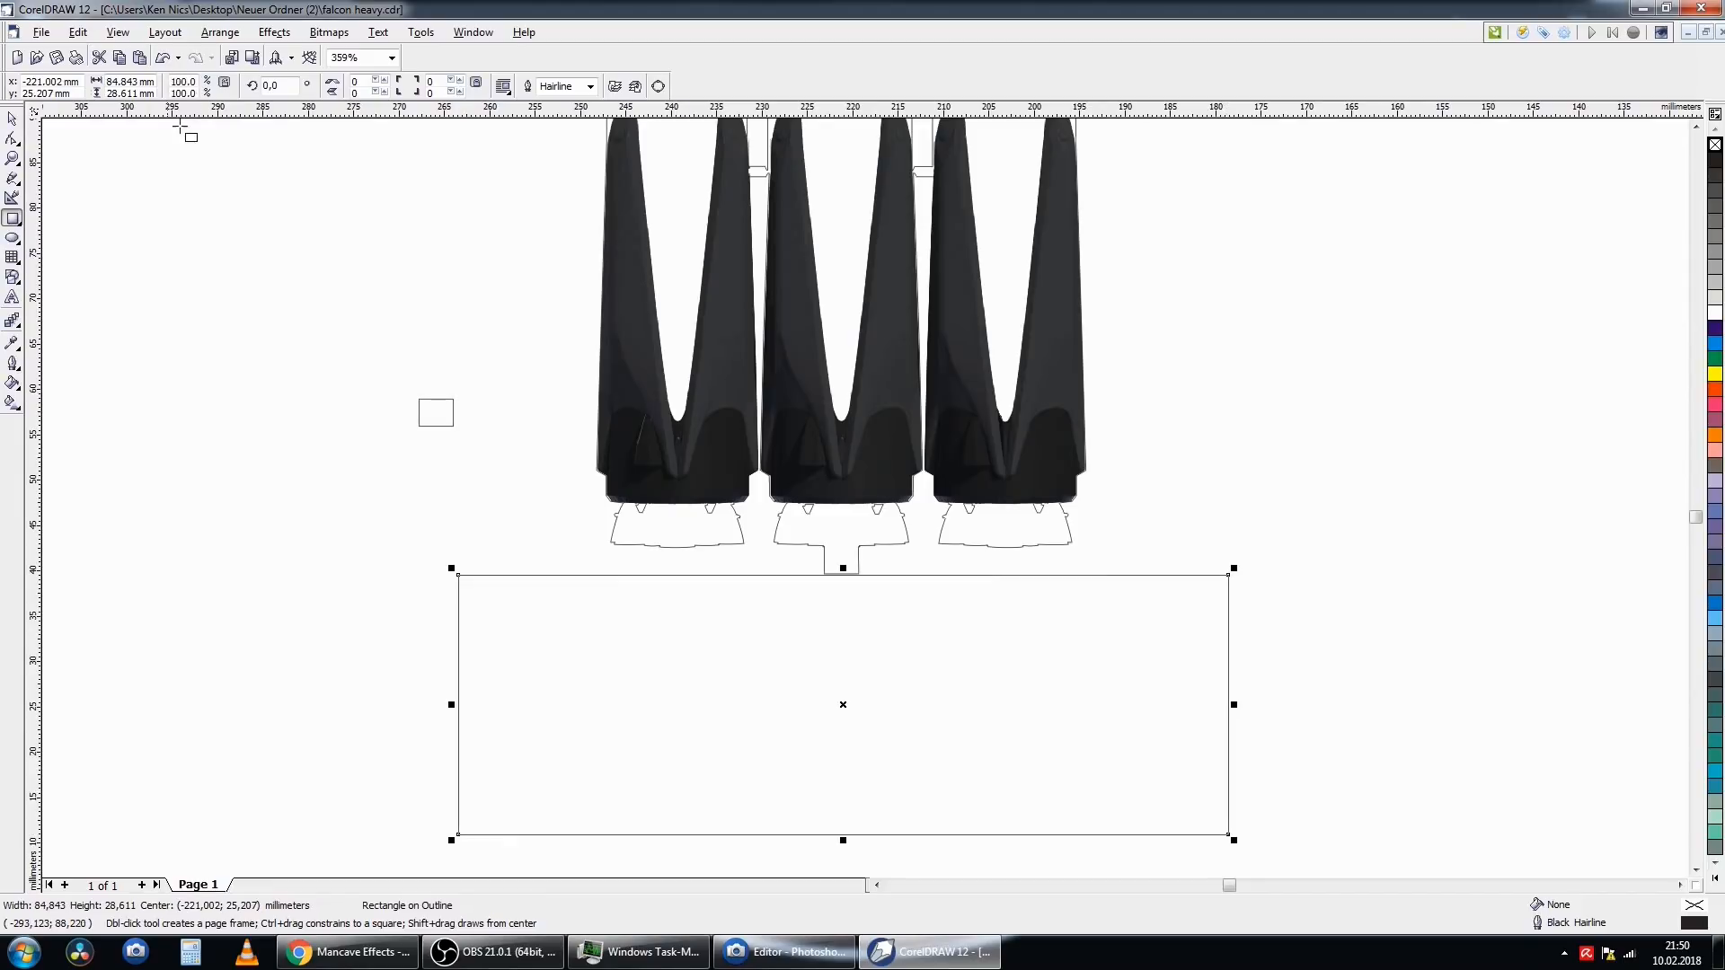
click(126, 82)
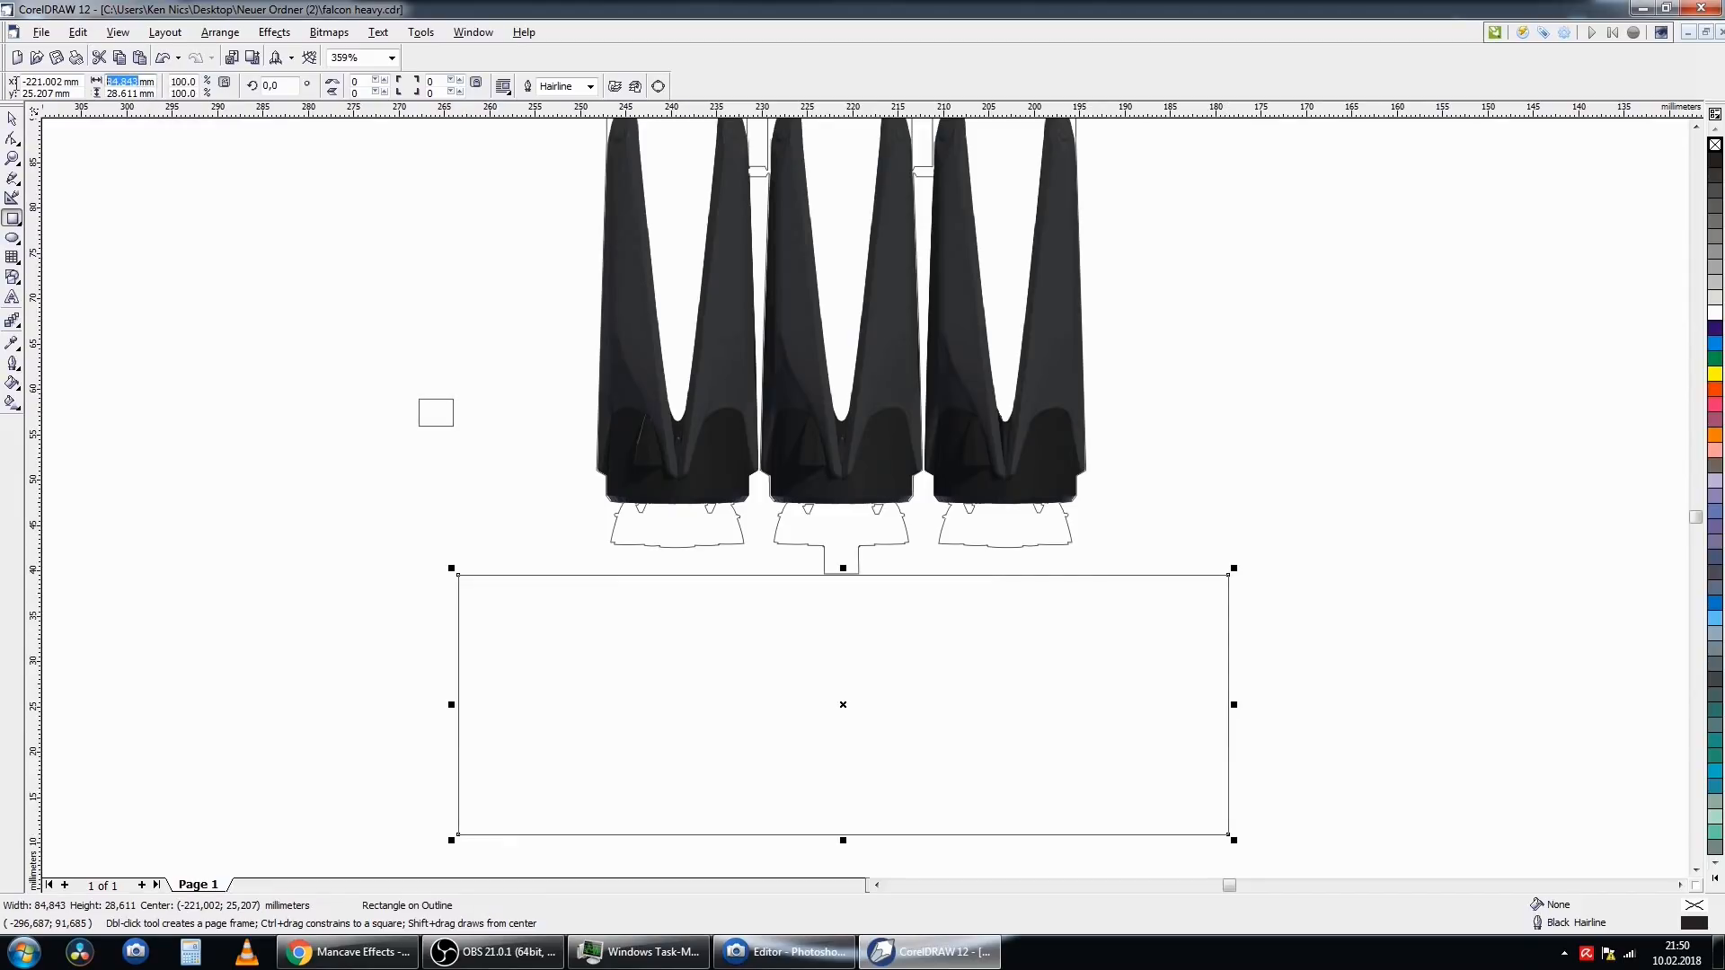
text(85)
double_click(132, 93)
text(30)
key(Return)
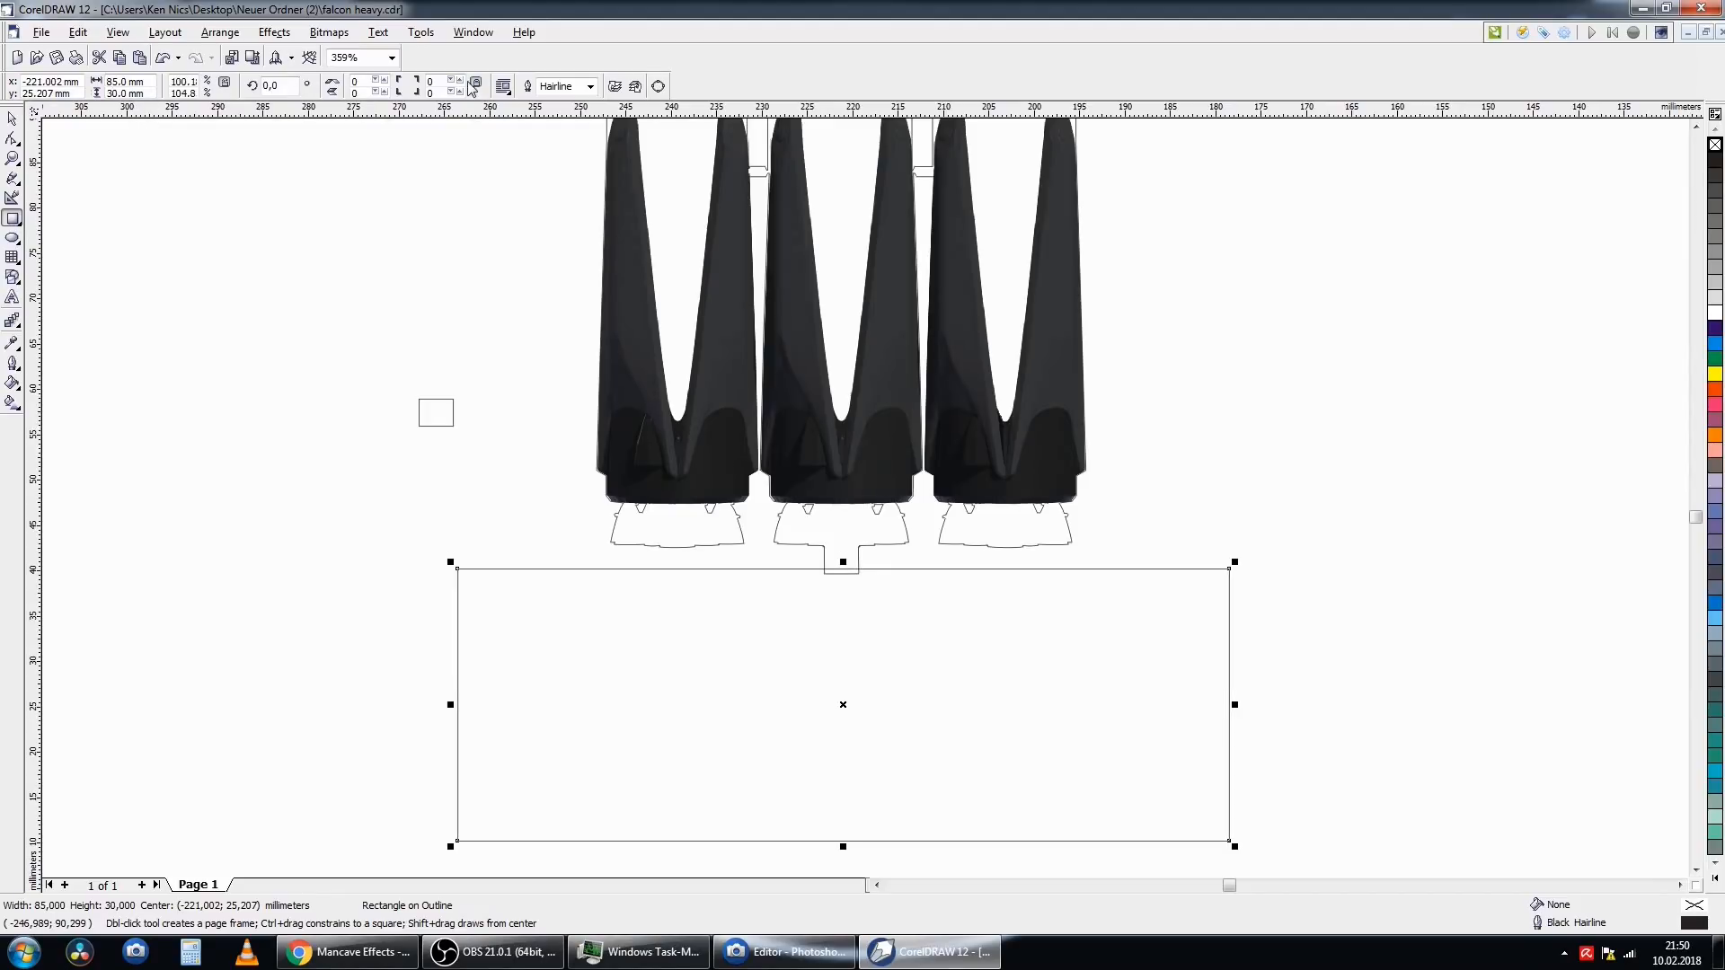
- Round all four corners of the base rectangle by the same amount
click(458, 80)
click(457, 81)
click(459, 82)
click(459, 82)
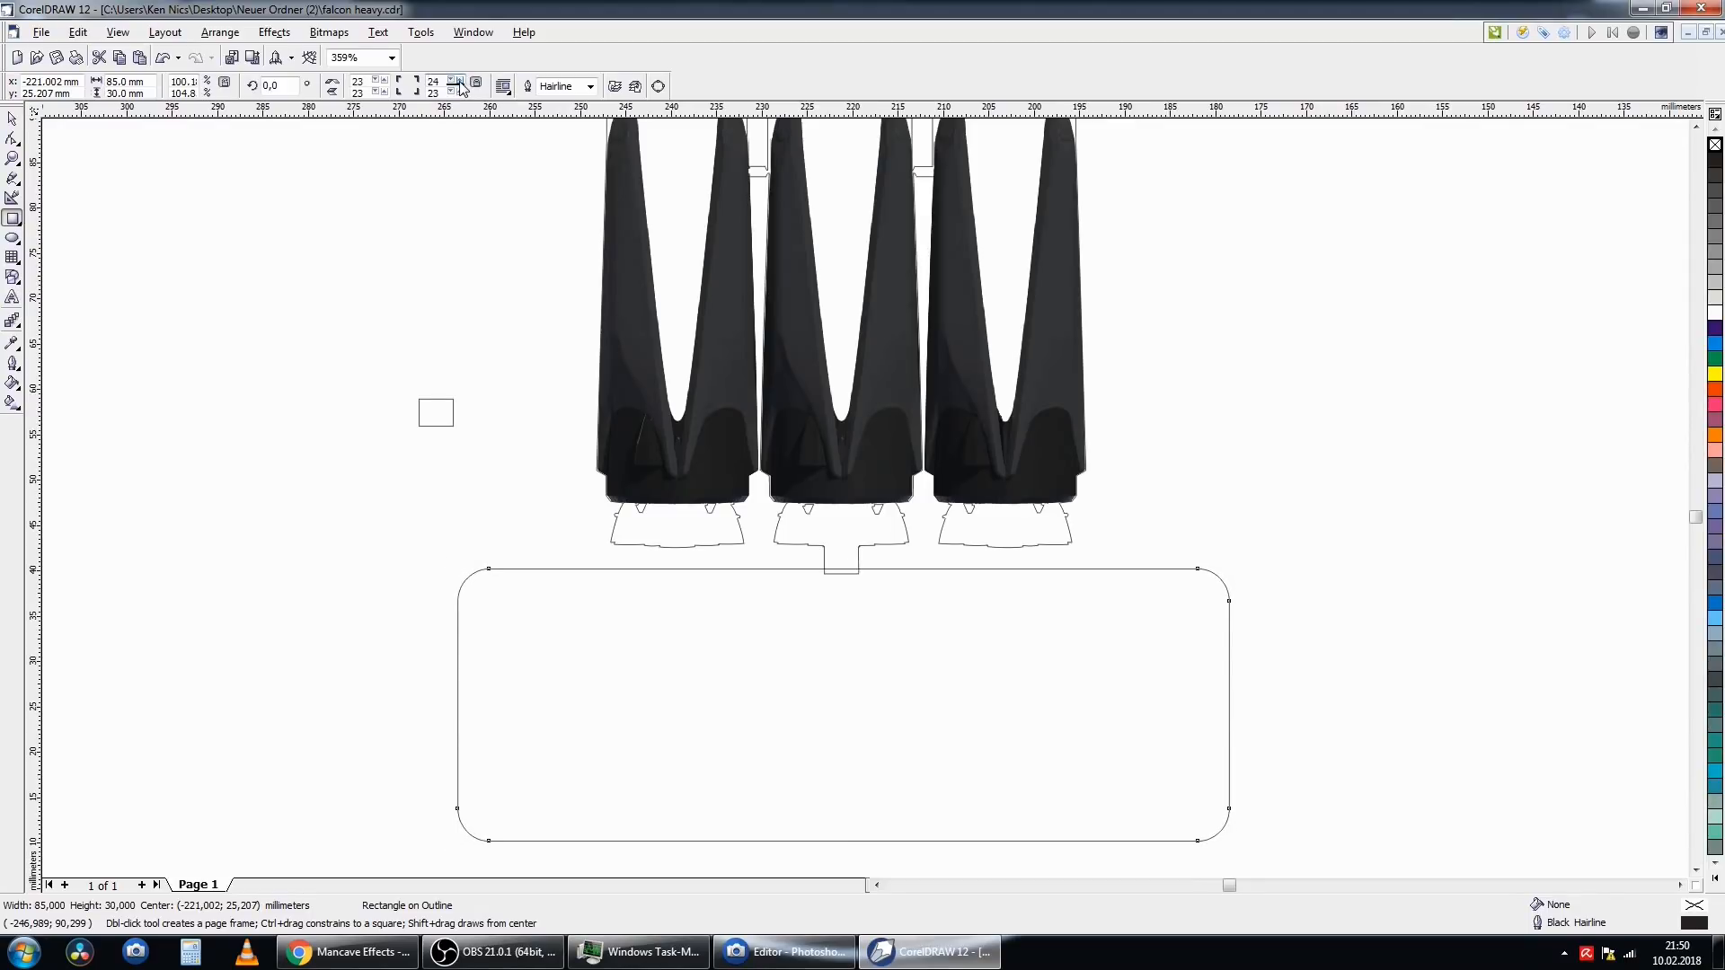
click(459, 82)
click(13, 158)
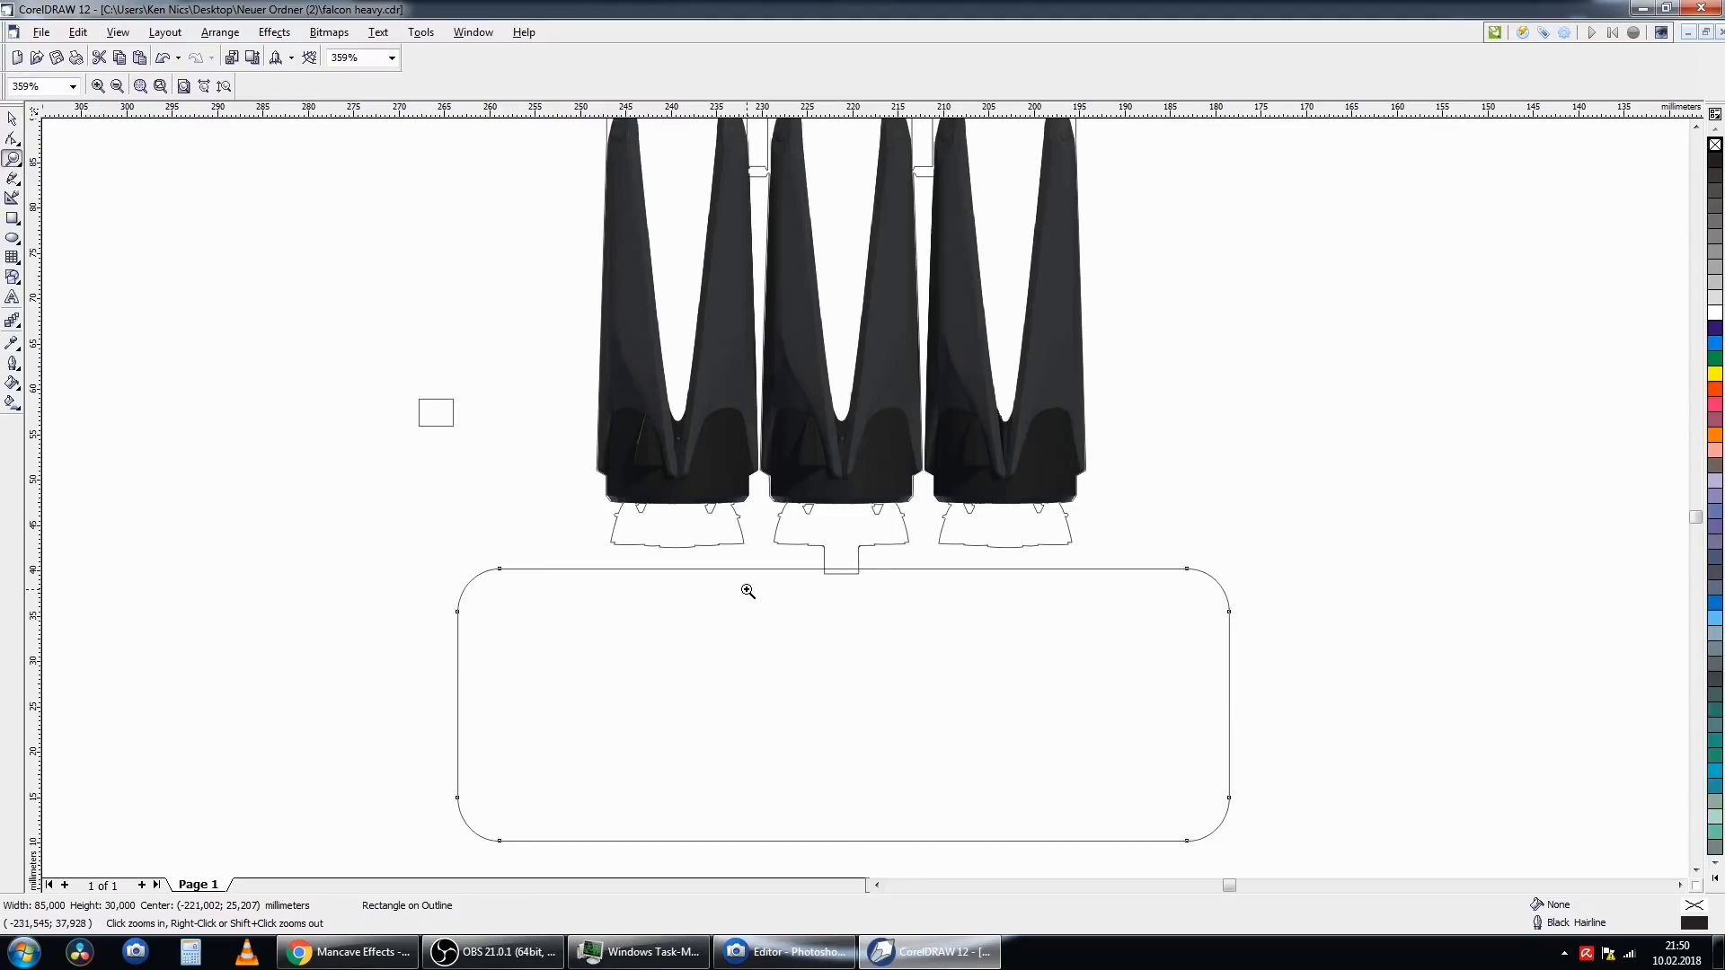
- Move the rounded base clear of the rocket's tab and place the small helper rectangle inside the base
mouse_move(746, 590)
mouse_down()
mouse_move(1016, 702)
mouse_move(985, 708)
mouse_up()
drag(438, 415, 853, 635)
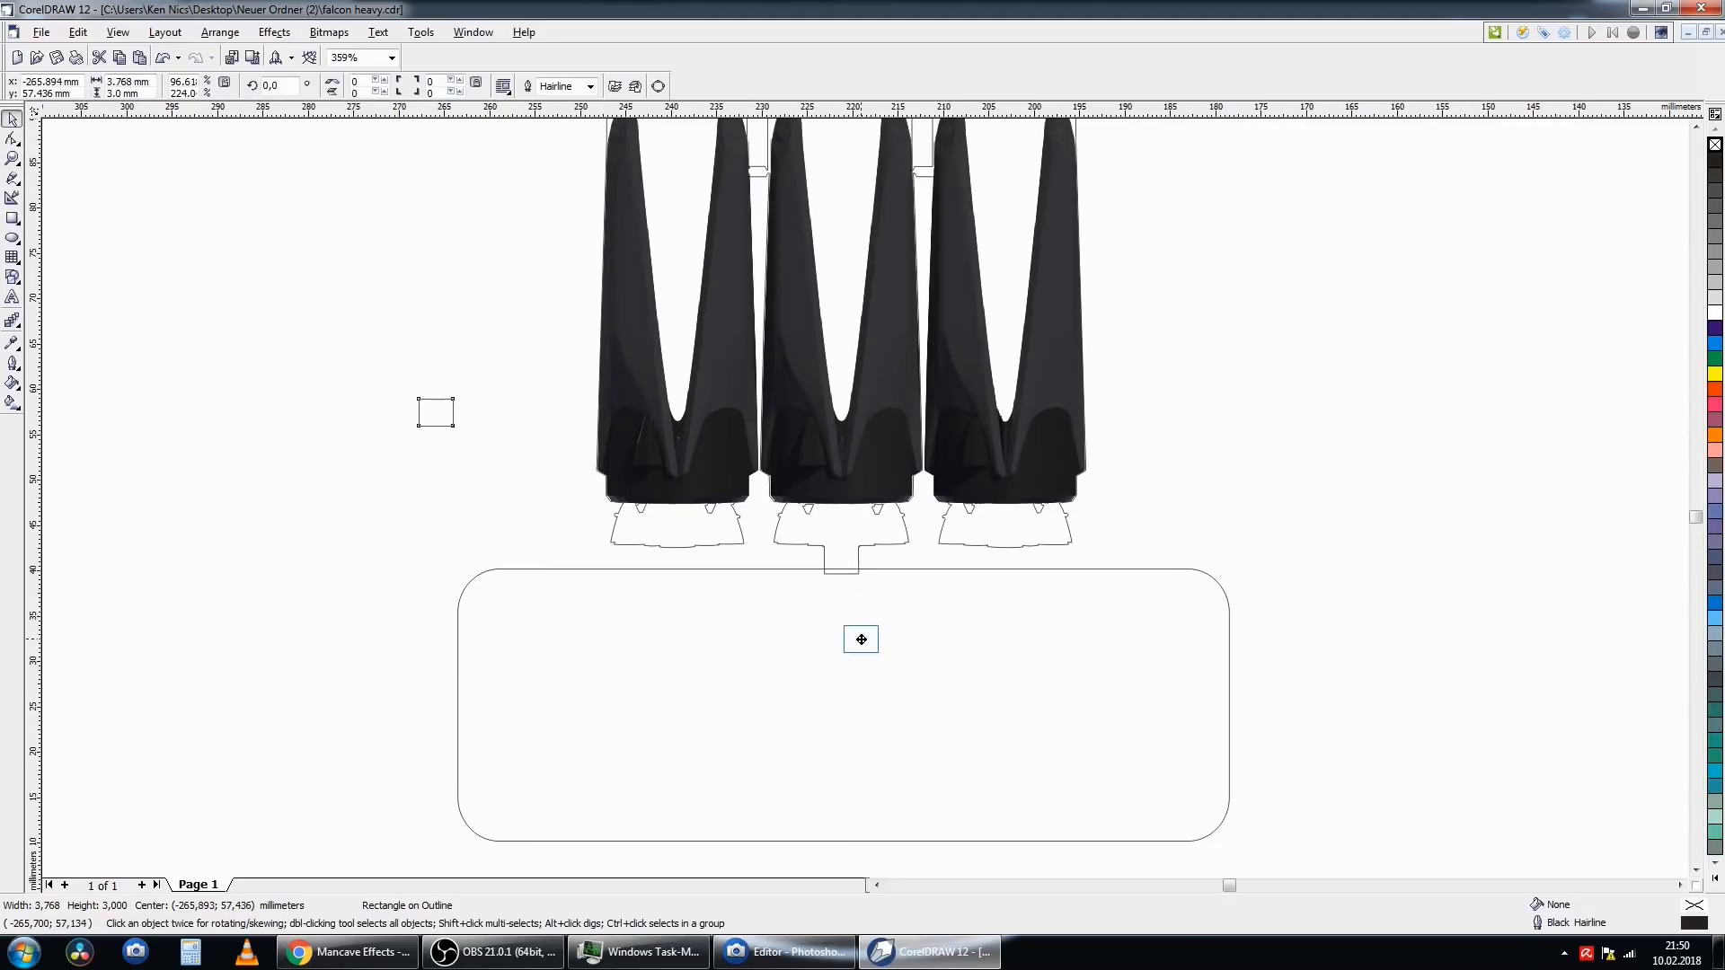
drag(1007, 698, 297, 506)
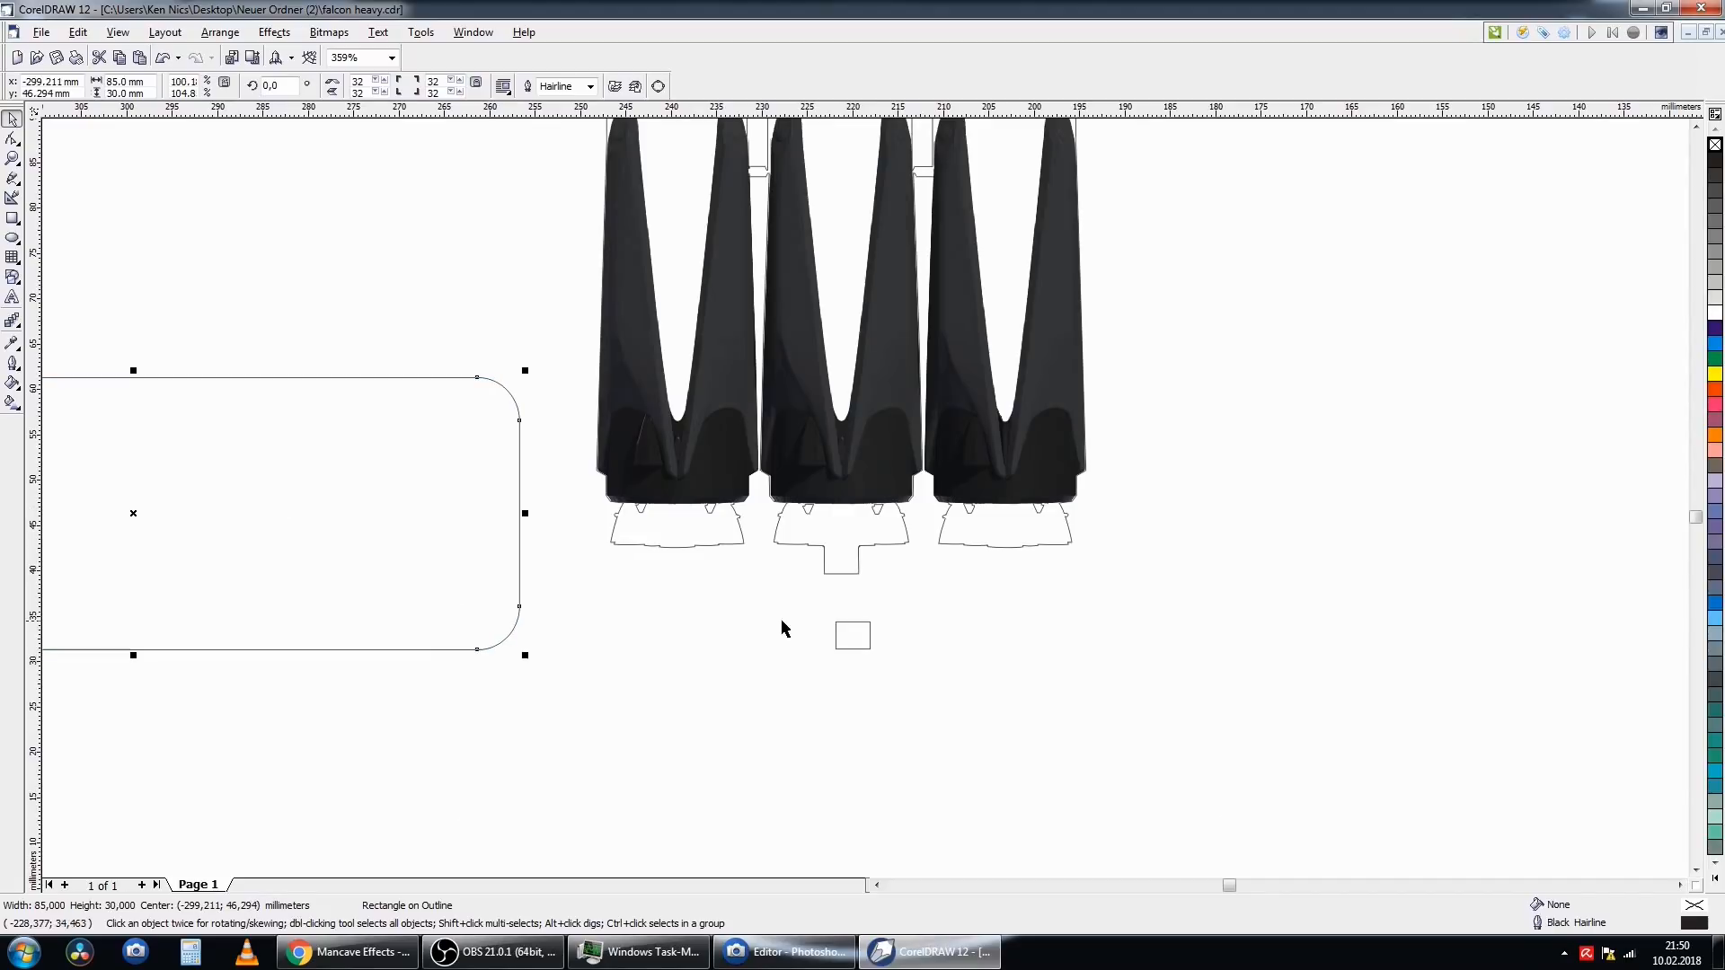
drag(860, 635, 214, 480)
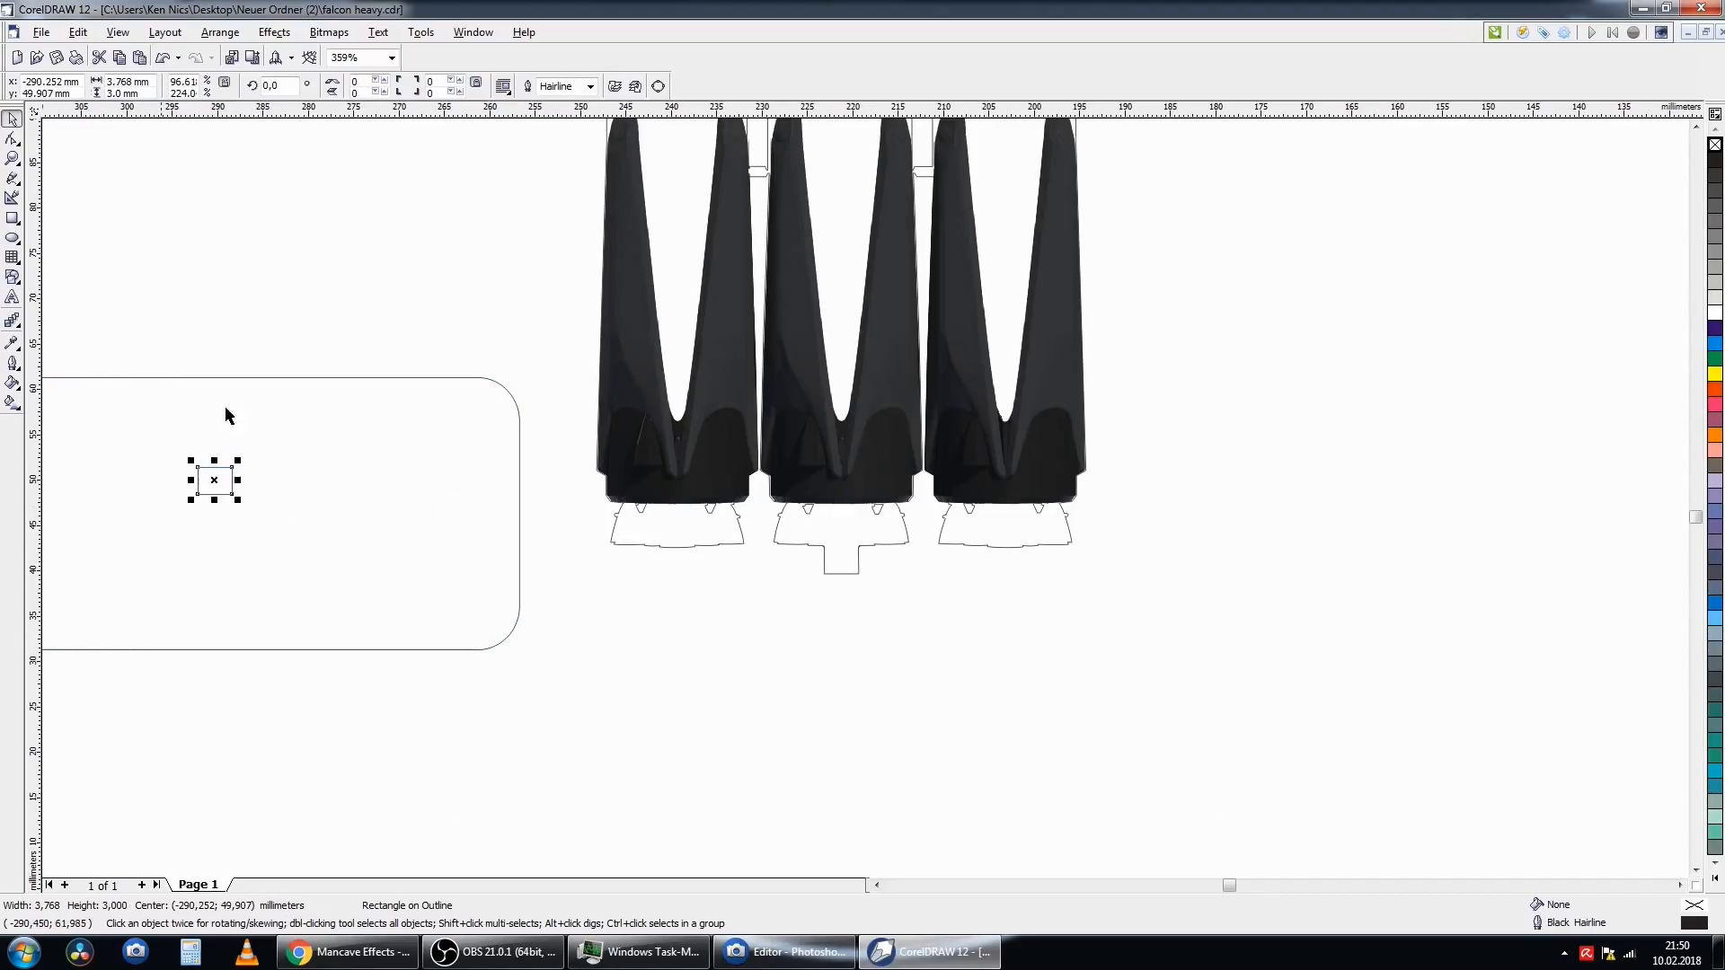
- Show the grid, shift the rounded base slightly sideways, and turn on snapping to the grid
click(117, 32)
click(164, 216)
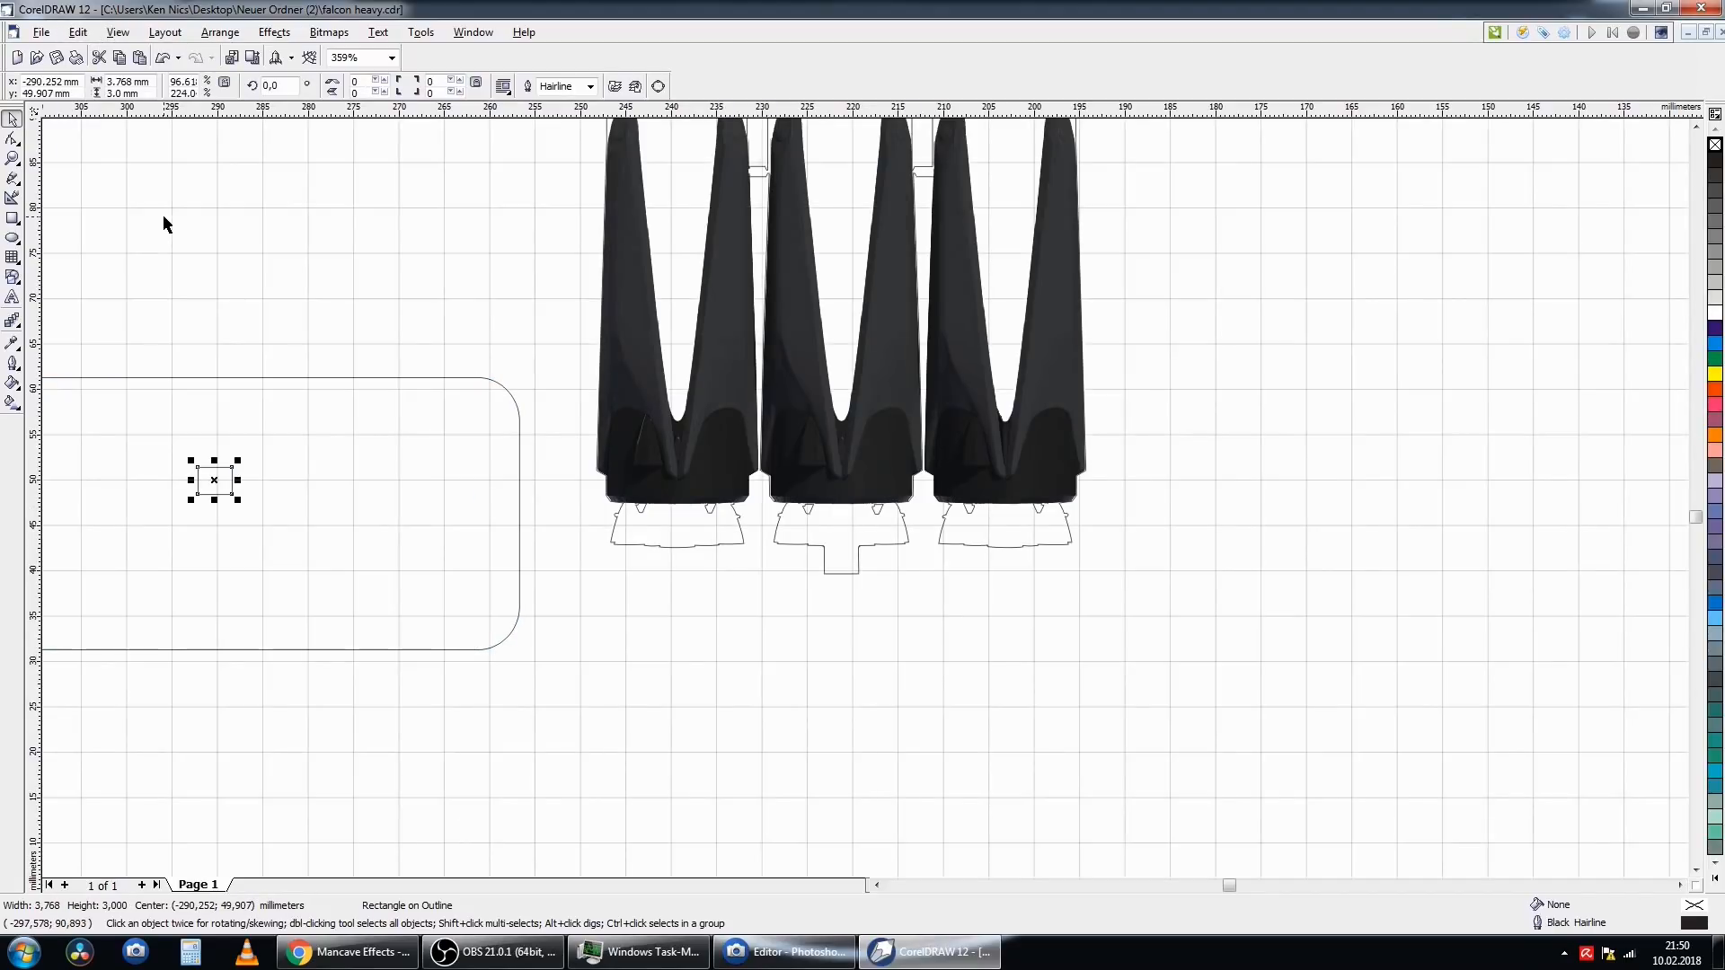
click(391, 483)
drag(392, 484, 408, 483)
click(118, 32)
click(160, 289)
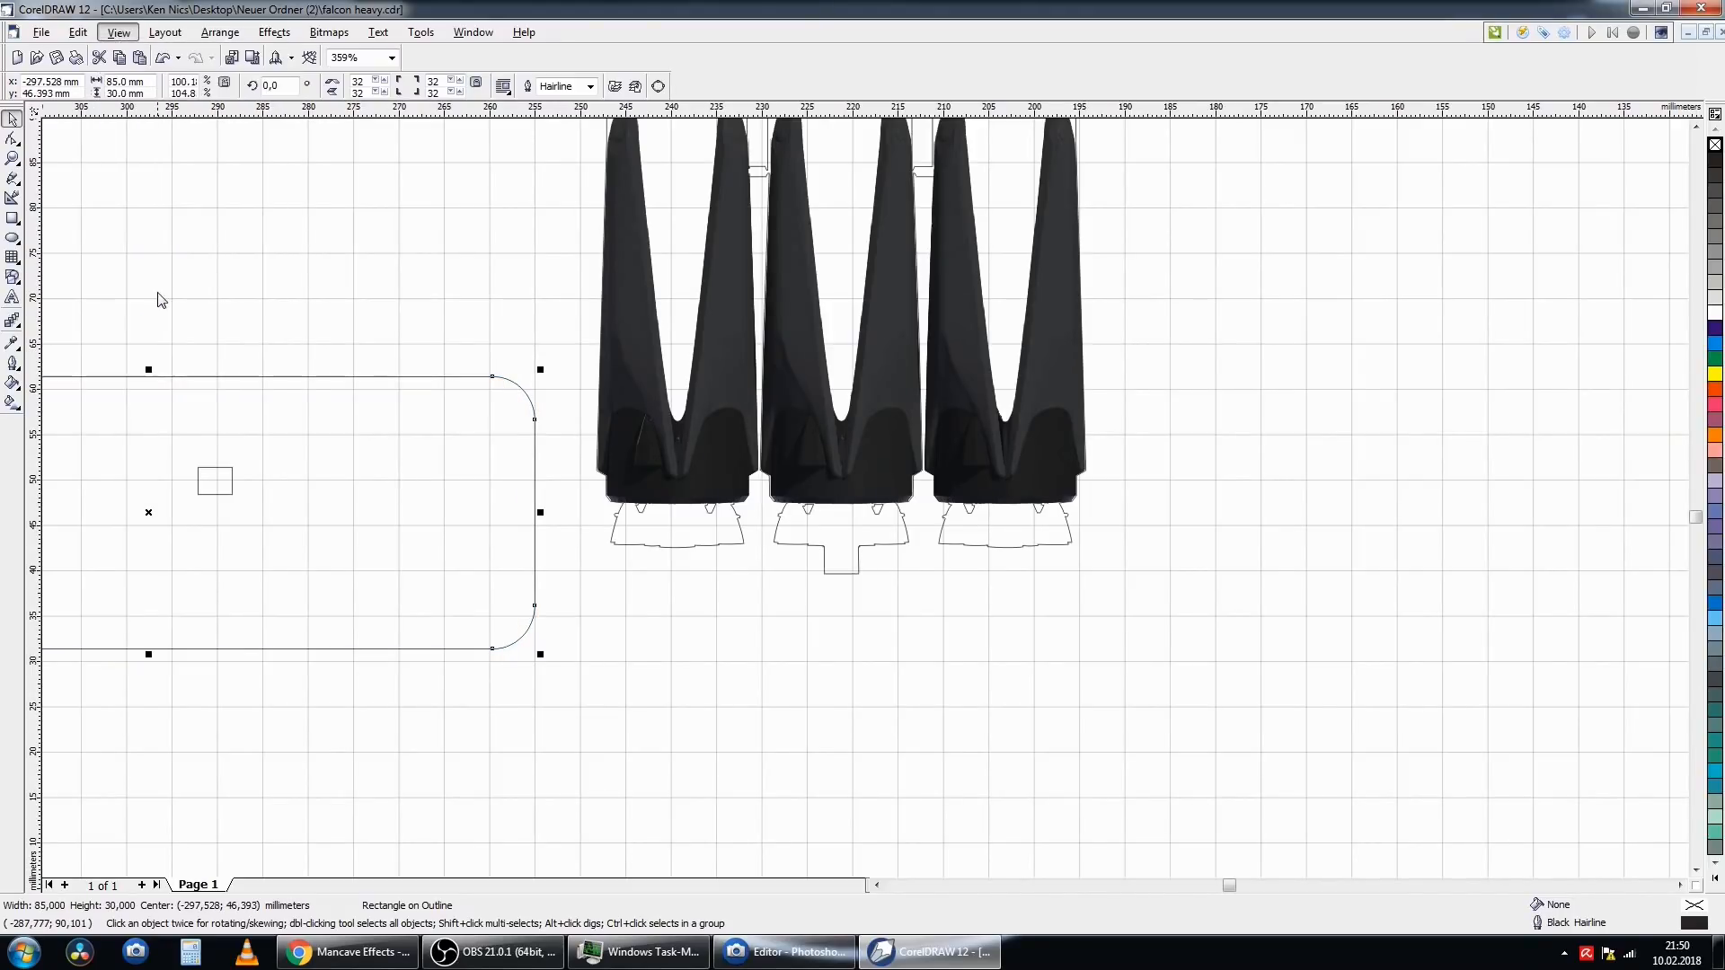
- Align the rounded base's long edges with the grid and position the small helper rectangle near the middle of its upper half
drag(269, 455, 194, 477)
scroll(667, 462, up, 5)
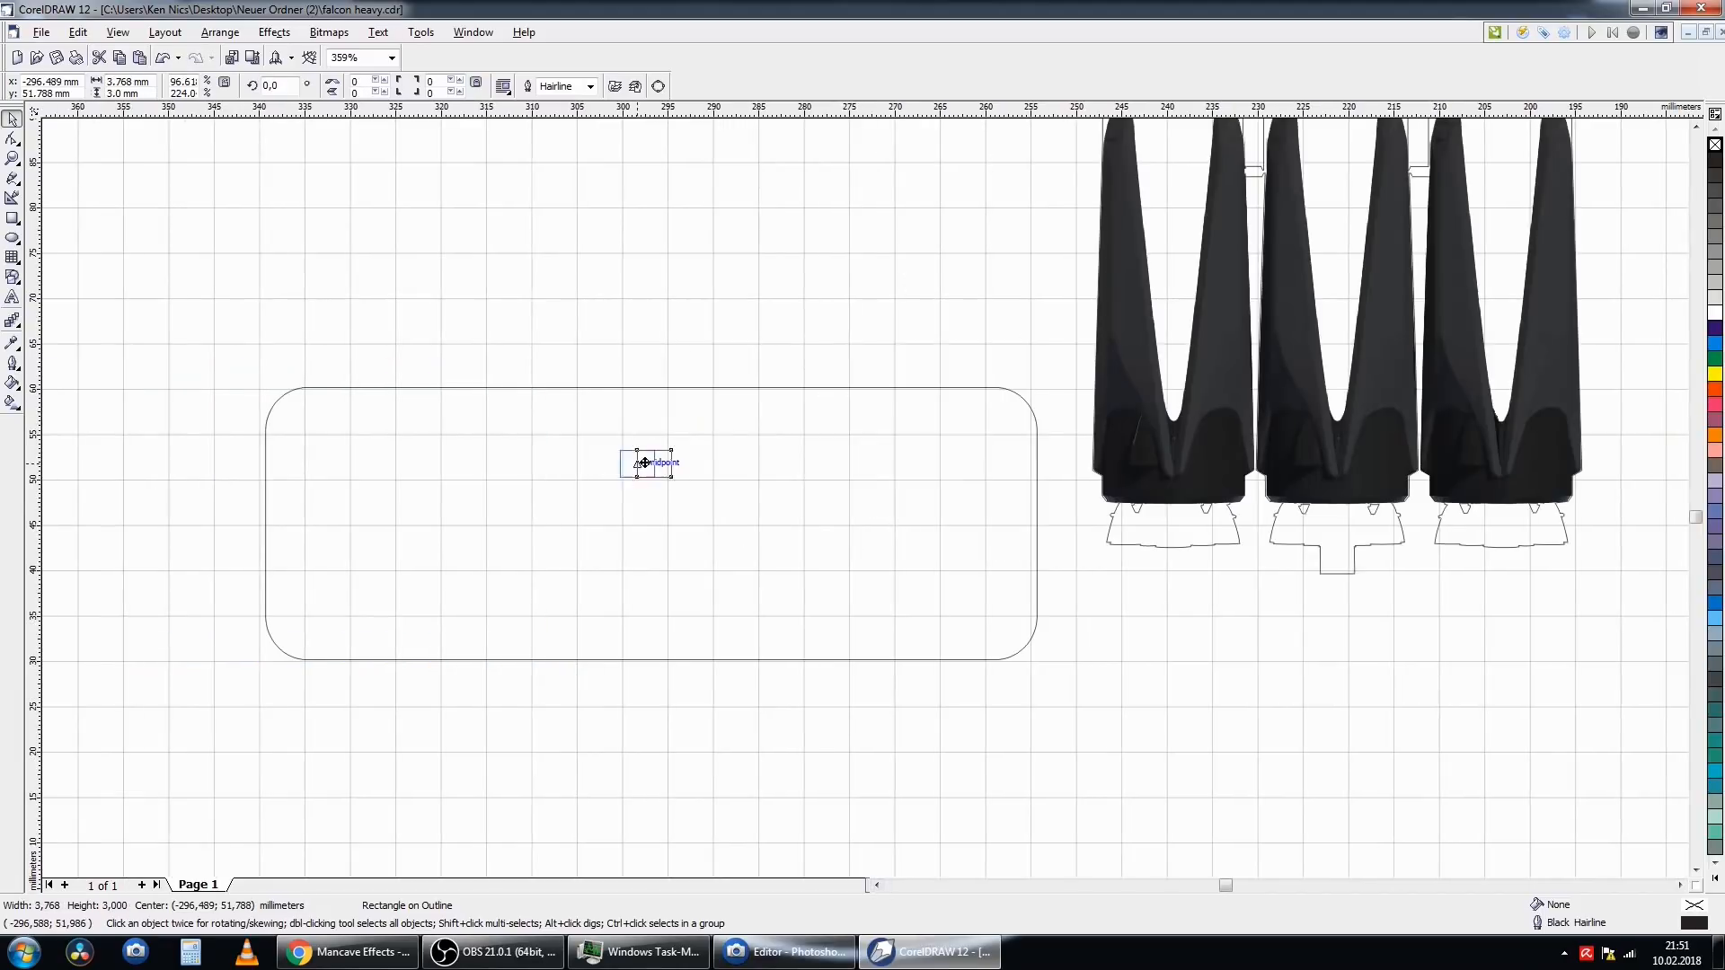
click(565, 317)
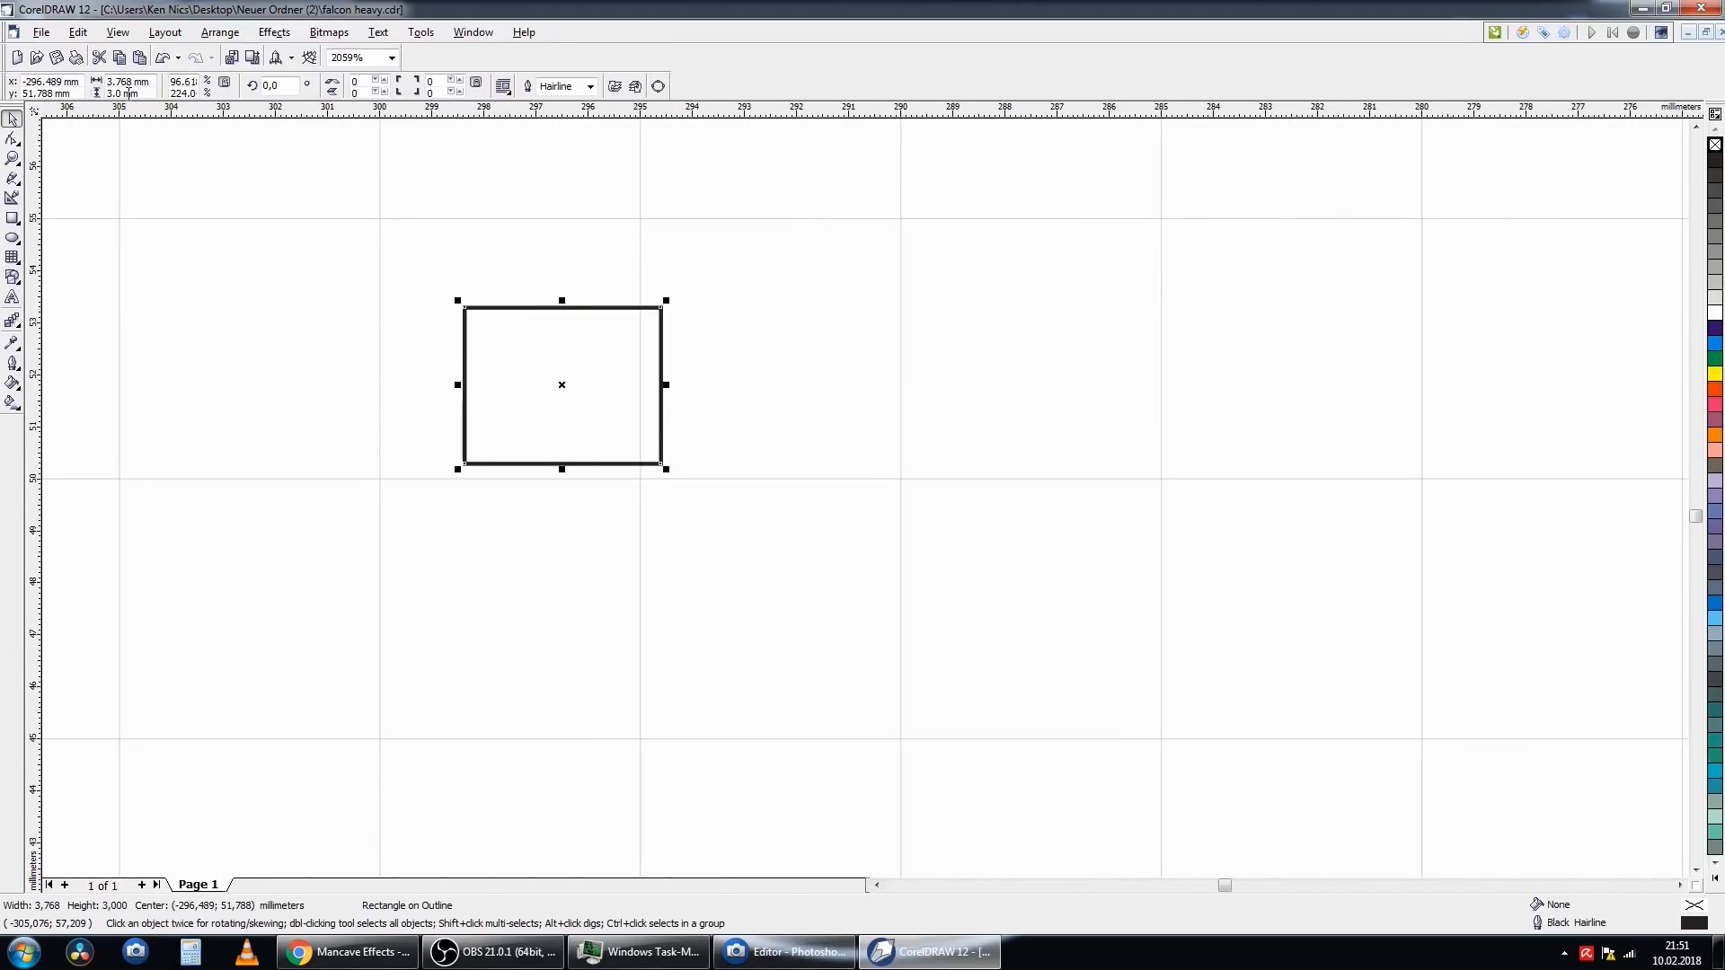
scroll(205, 362, down, 3)
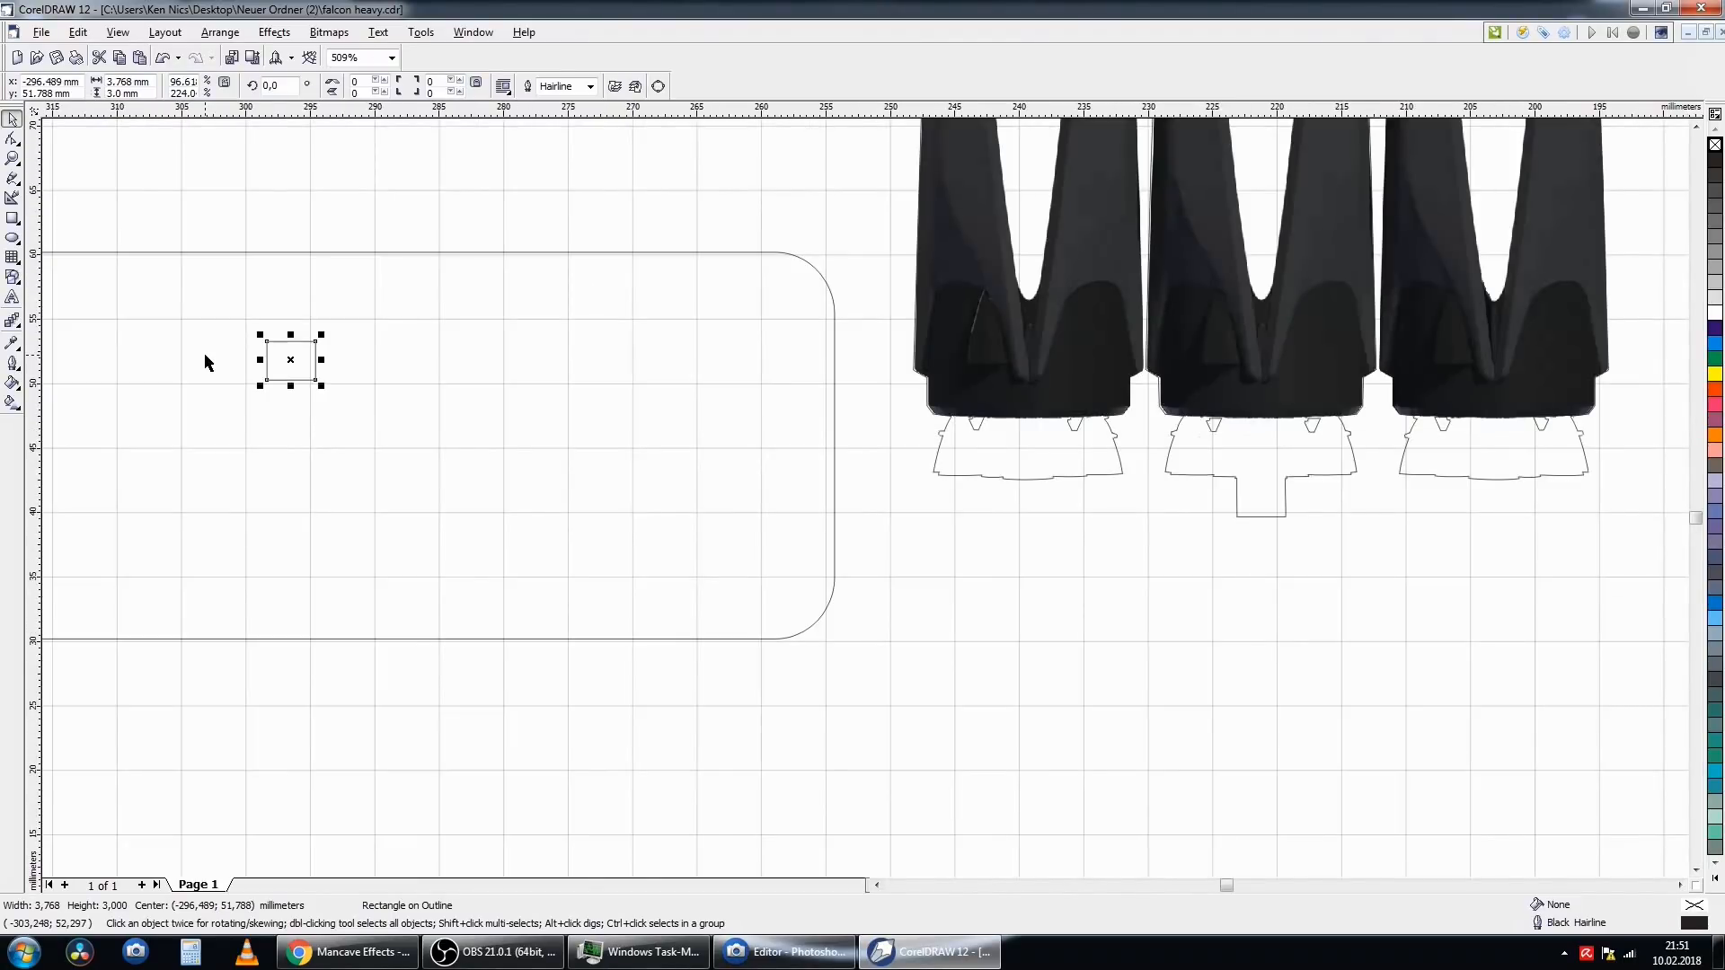